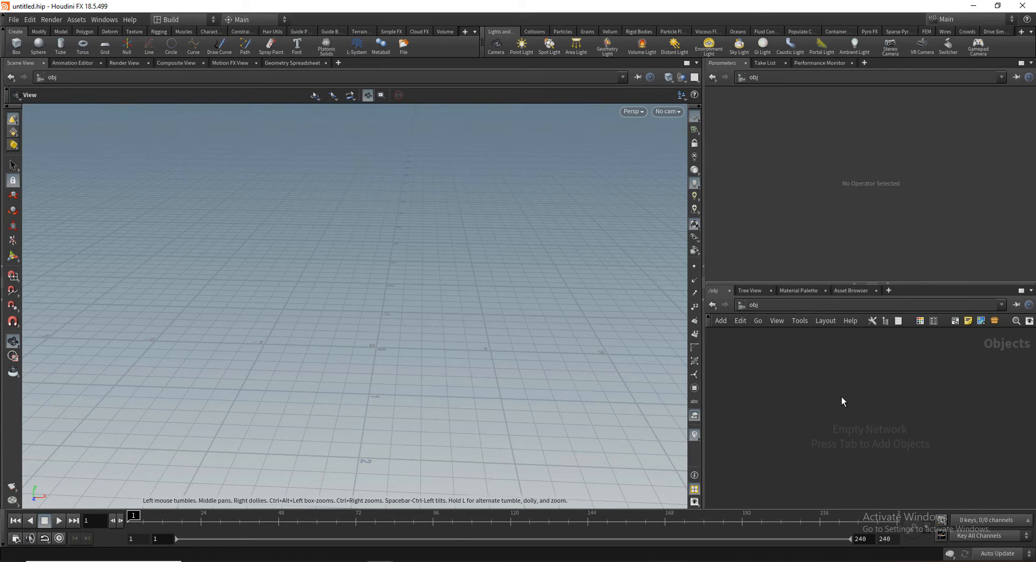
View the FireWorks.mov reference video in VLC media player and close it
{"action": "key", "text": "Tab"}
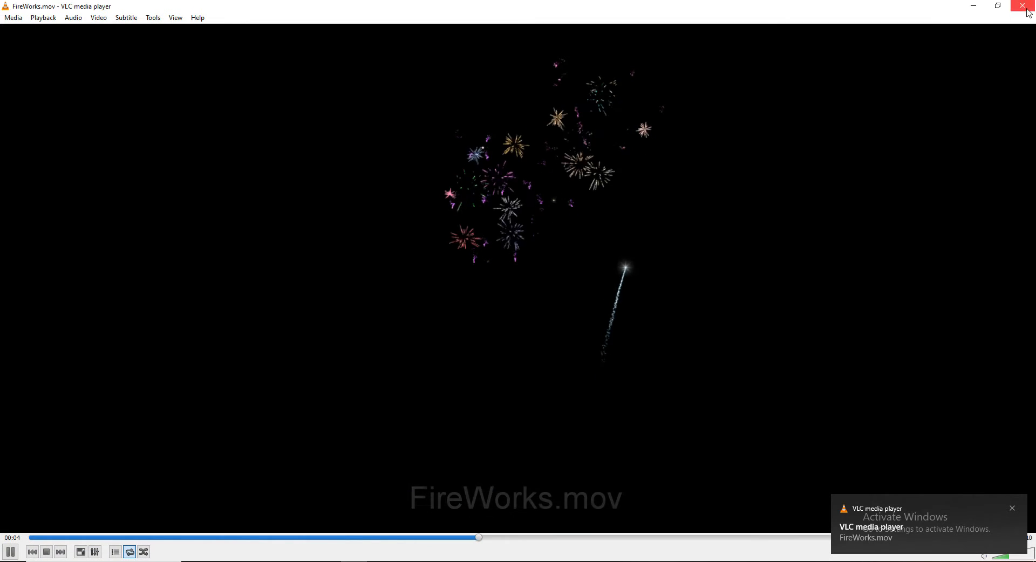
{"action": "left_click", "coordinate": [1025, 7]}
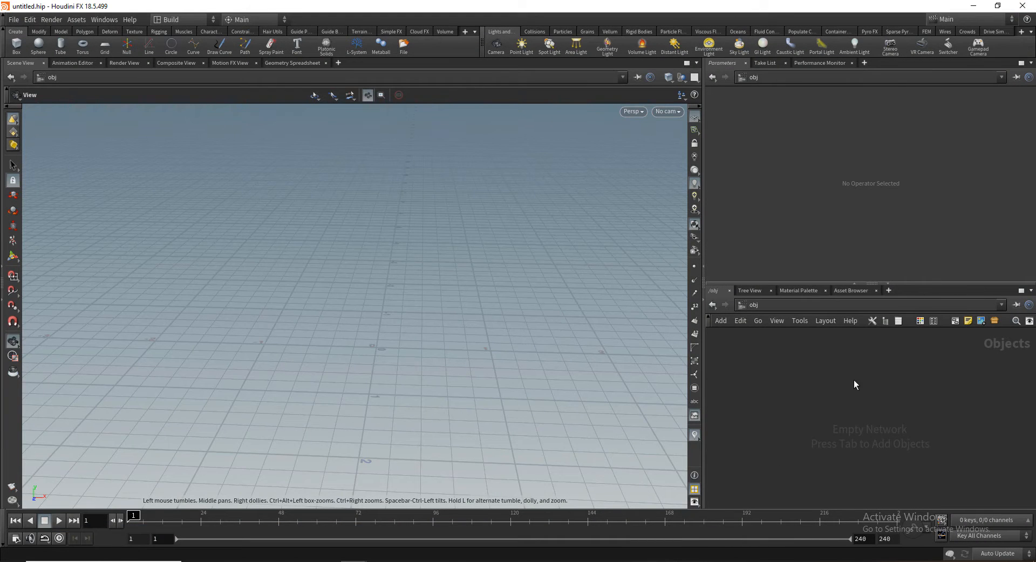
Create a Geometry object in the empty object network and go inside it
{"action": "key", "text": "Tab"}
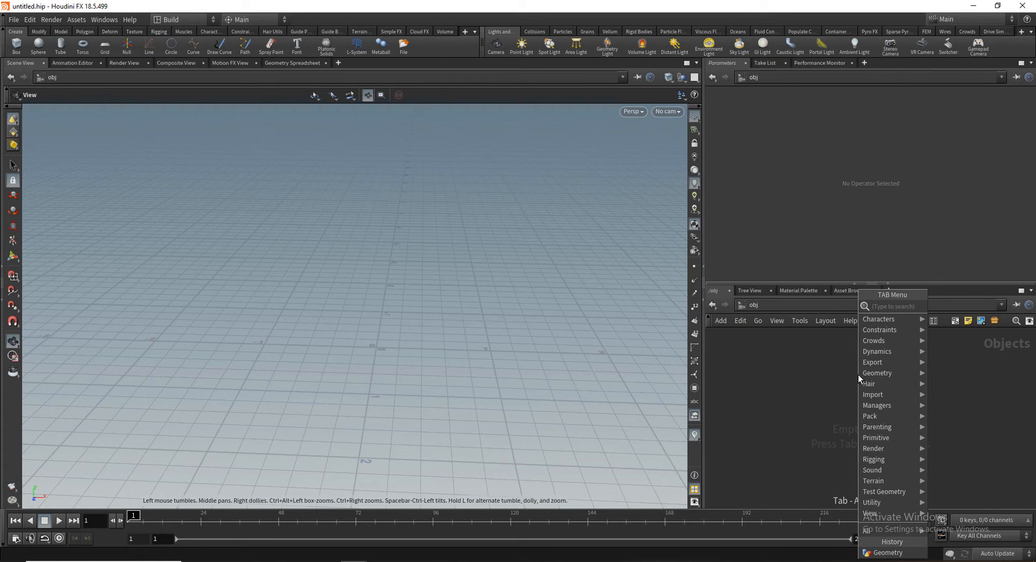
{"action": "type", "text": "goe"}
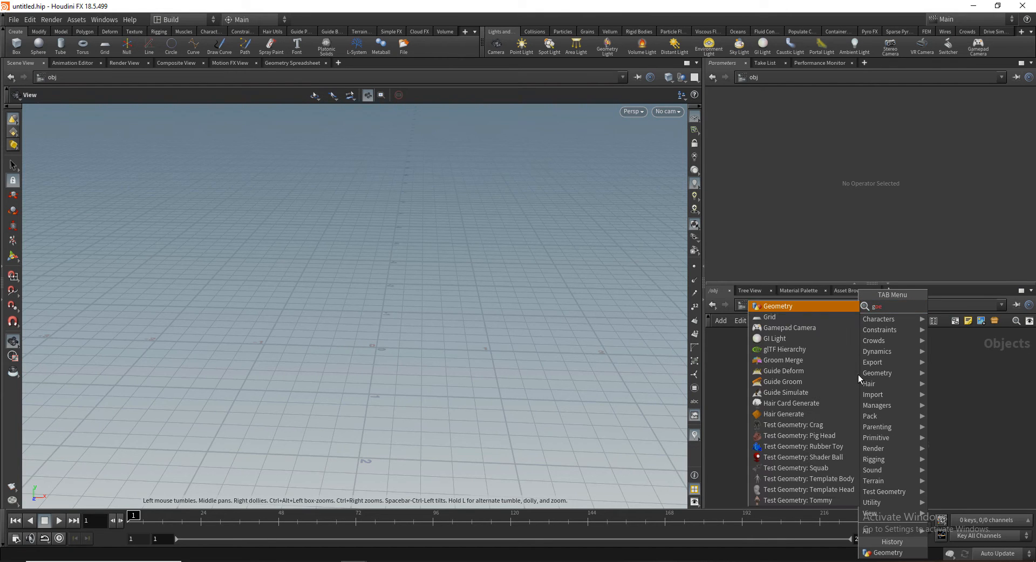
{"action": "key", "text": "Return"}
{"action": "left_click", "coordinate": [858, 375]}
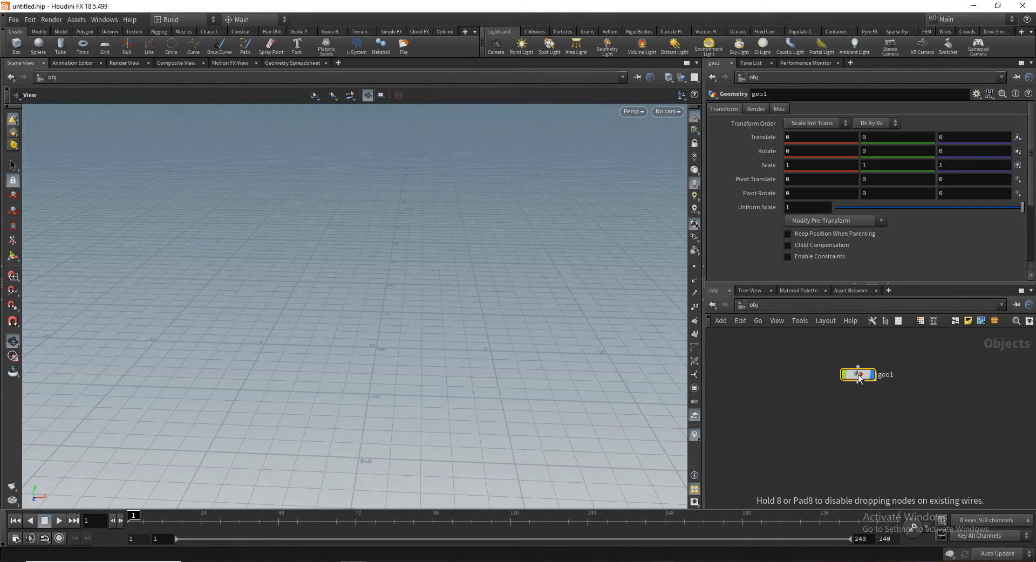
{"action": "double_click", "coordinate": [858, 375]}
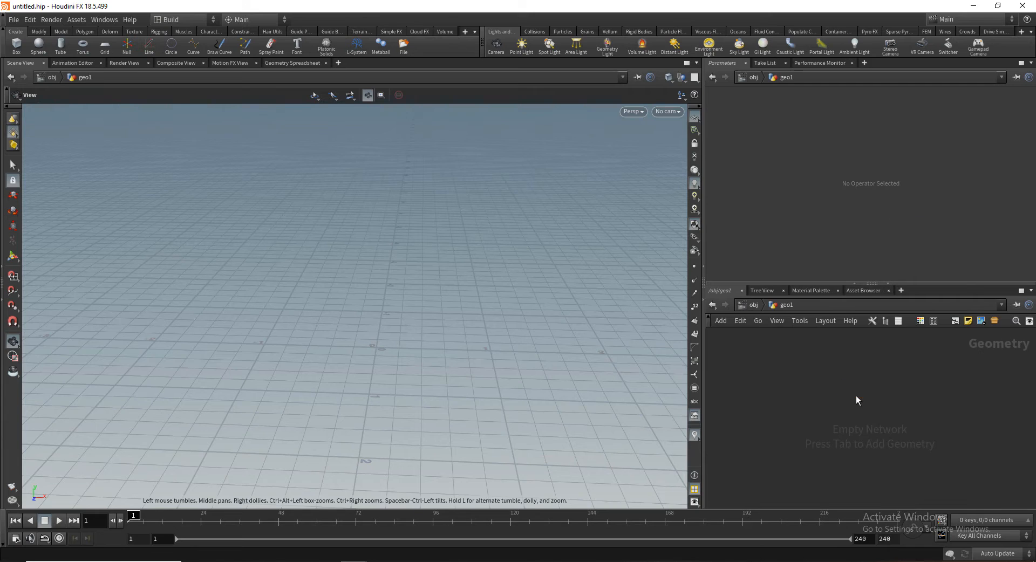
Add a POP Network node inside the geometry object and enter its dynamics network
{"action": "key", "text": "Tab"}
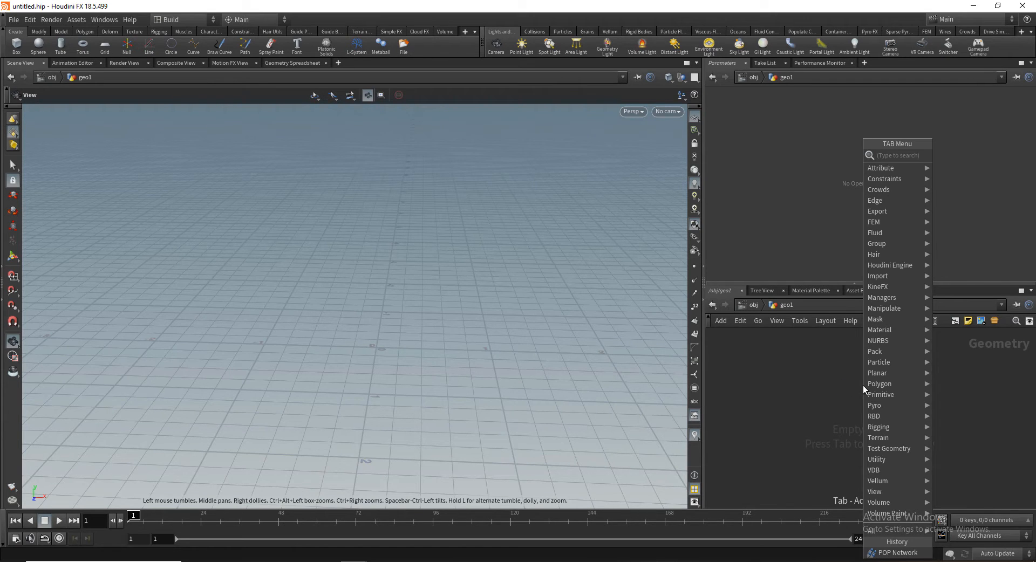
{"action": "type", "text": "pop"}
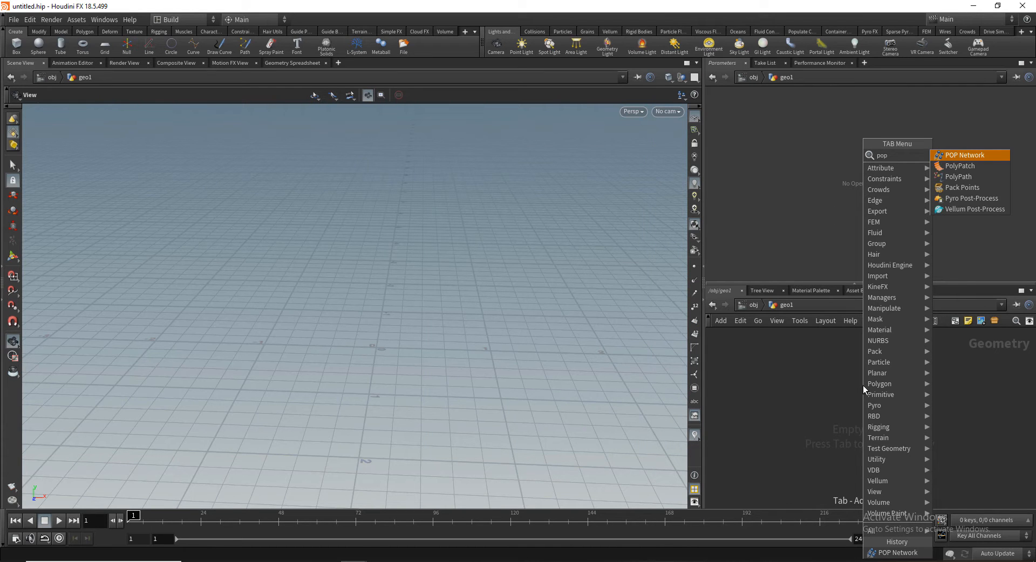
{"action": "key", "text": "Return"}
{"action": "left_click", "coordinate": [863, 385]}
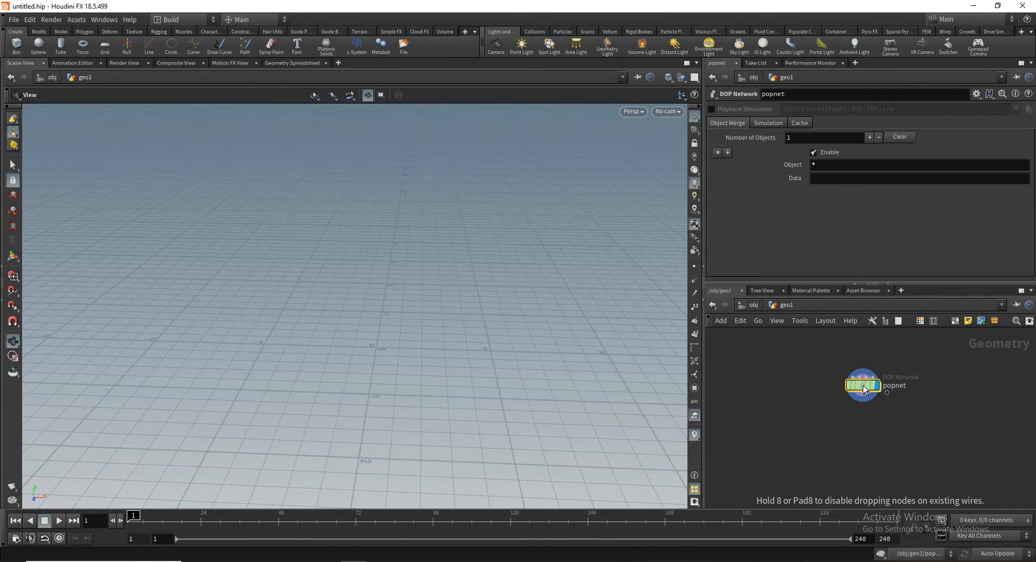
{"action": "left_click_drag", "start_coordinate": [863, 386], "coordinate": [865, 403]}
{"action": "double_click", "coordinate": [864, 400]}
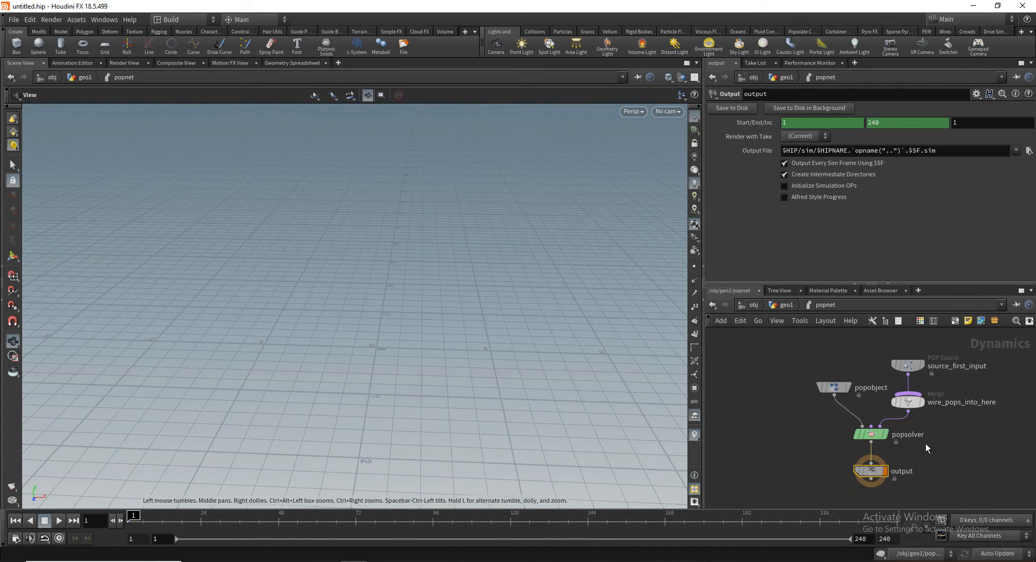
Delete the source_first_input POP Source node from the POP network
{"action": "left_click", "coordinate": [892, 391]}
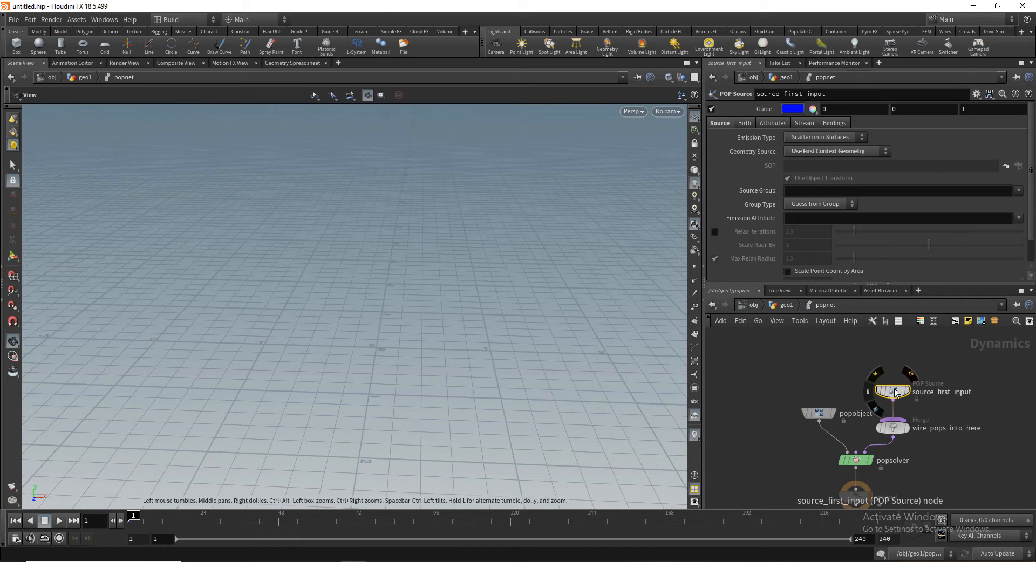
{"action": "key", "text": "Delete"}
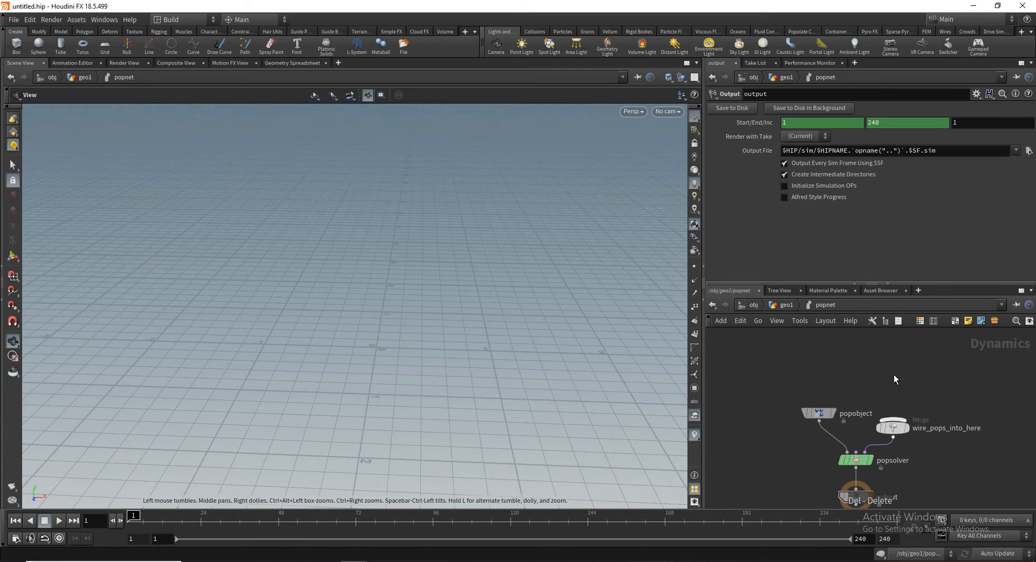
{"action": "middle_click_drag", "start_coordinate": [893, 375], "coordinate": [887, 376]}
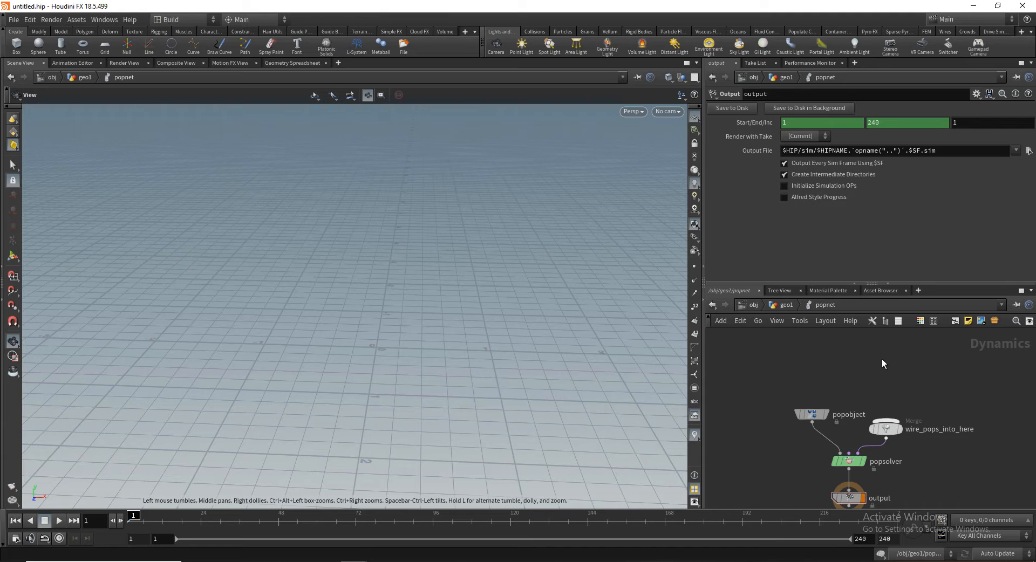
{"action": "key", "text": "Tab"}
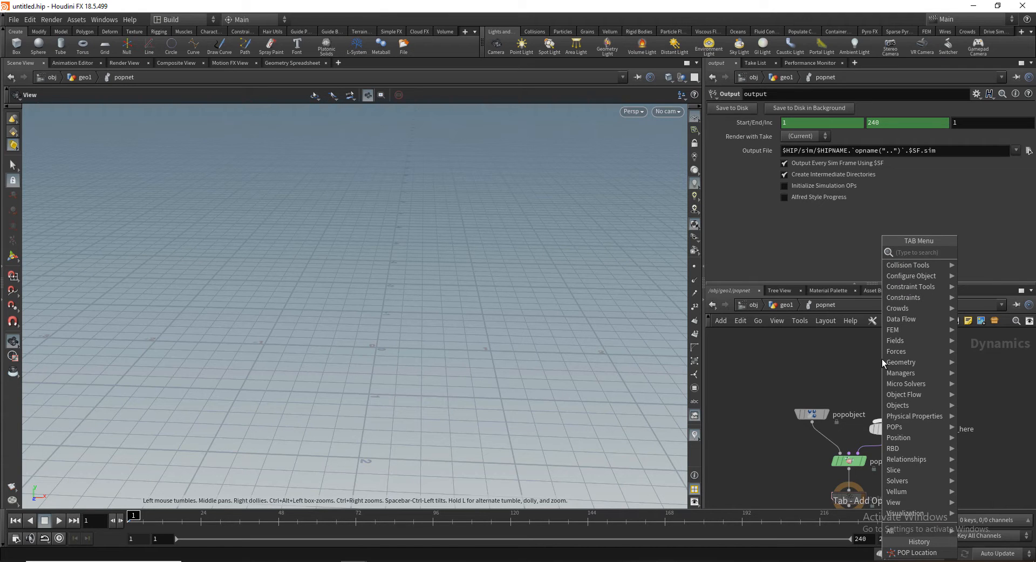
{"action": "type", "text": "popl"}
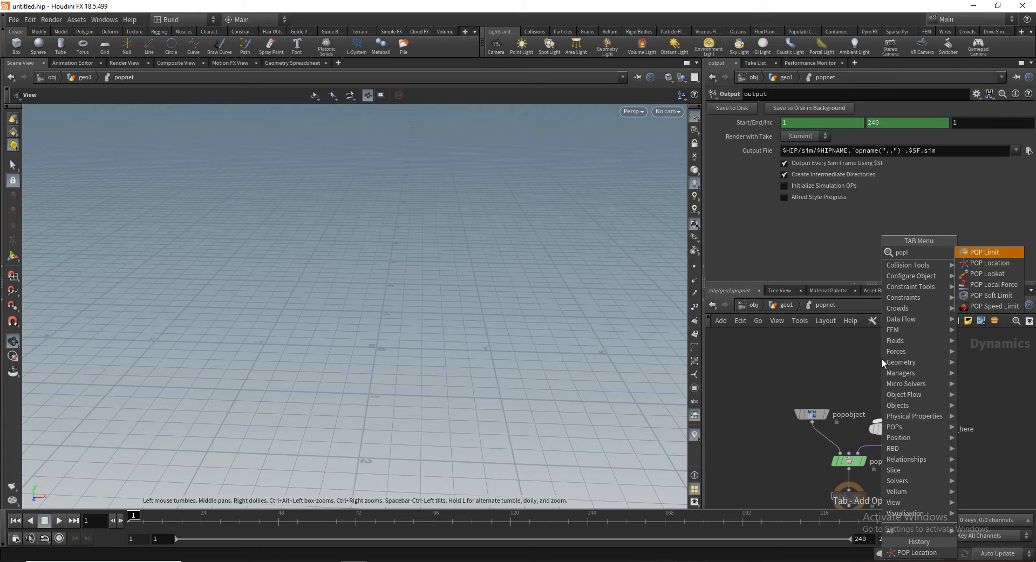
{"action": "key", "text": "Return"}
{"action": "left_click", "coordinate": [885, 358]}
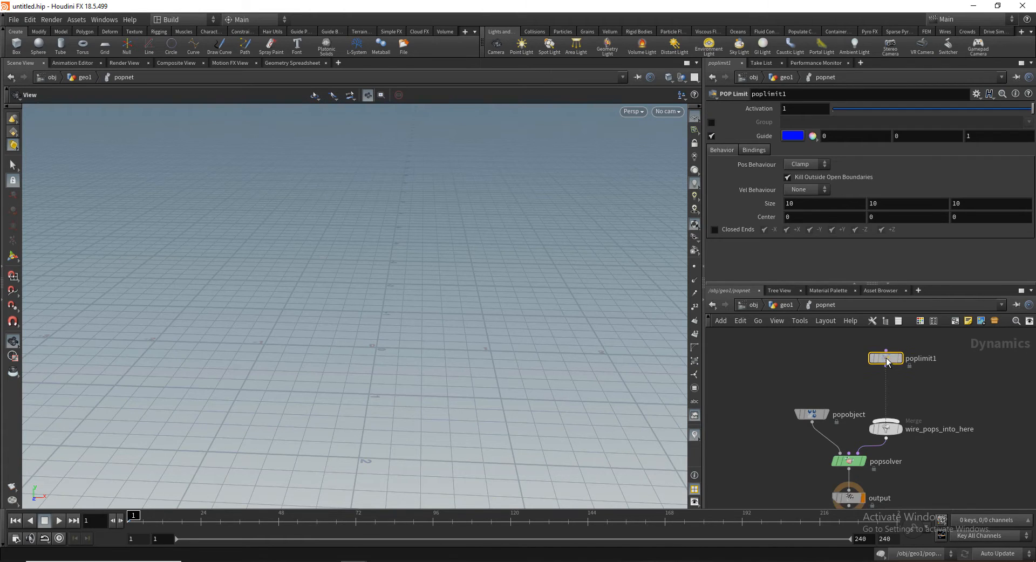
{"action": "left_click_drag", "start_coordinate": [886, 357], "coordinate": [890, 351]}
{"action": "left_click", "coordinate": [890, 358]}
{"action": "left_click", "coordinate": [886, 420]}
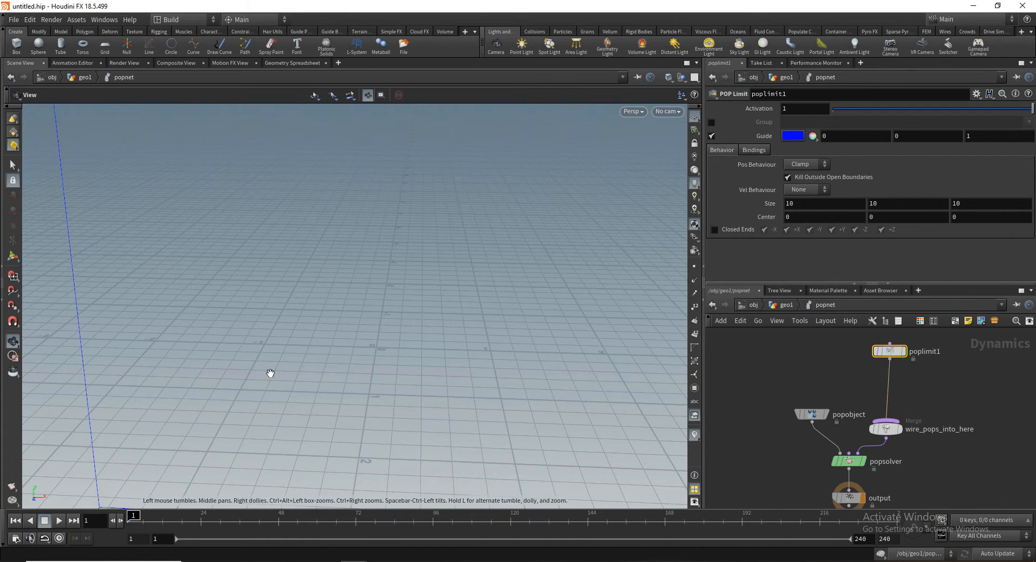
{"action": "left_click_drag", "start_coordinate": [417, 328], "coordinate": [389, 387]}
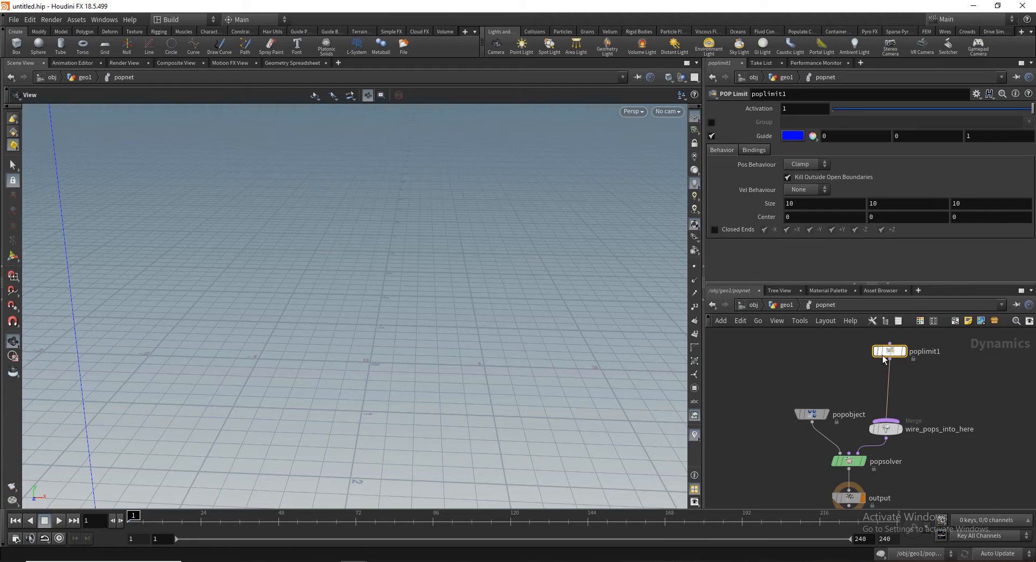
{"action": "mouse_move", "coordinate": [896, 368]}
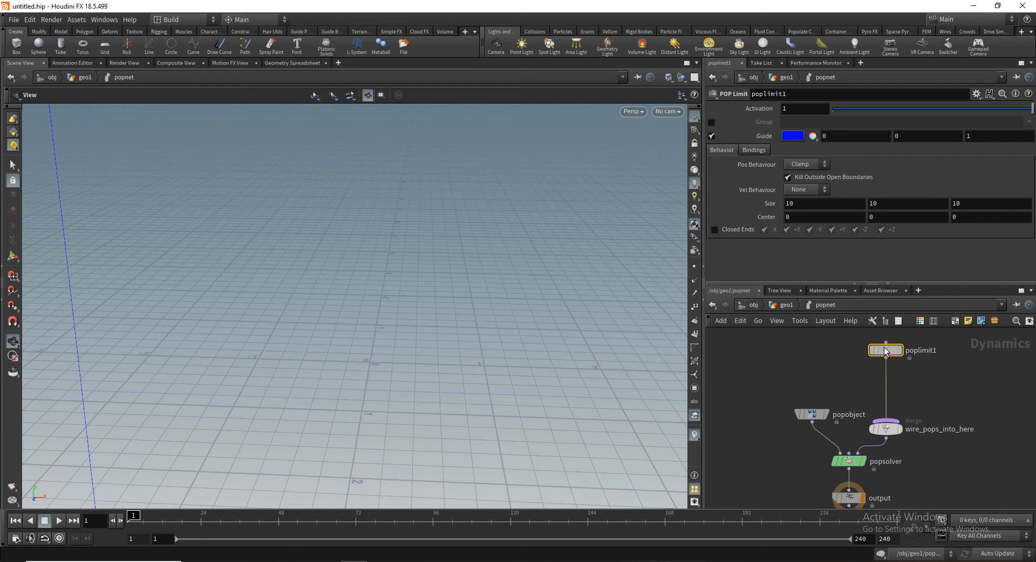
{"action": "middle_click_drag", "start_coordinate": [893, 367], "coordinate": [891, 387]}
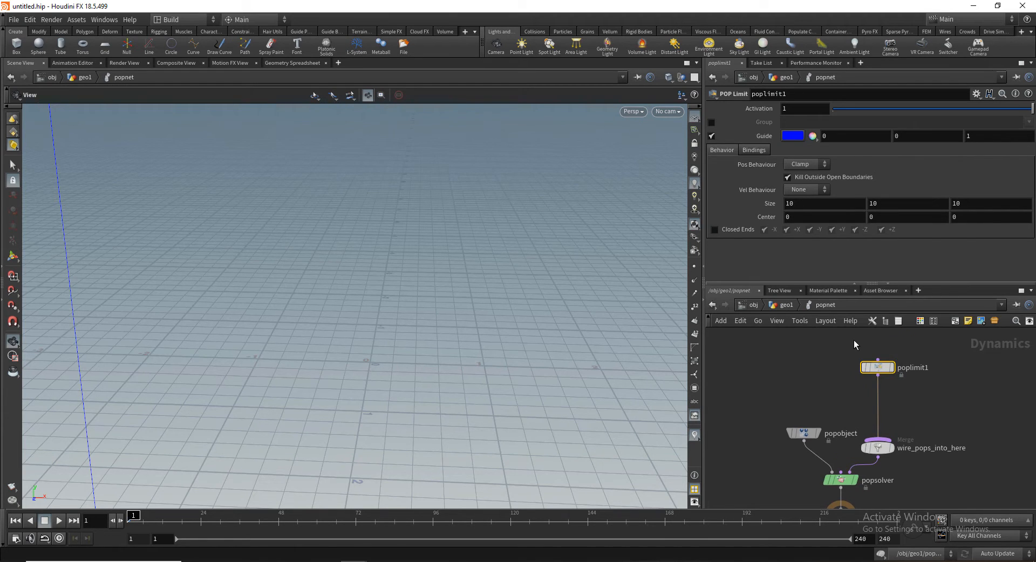
{"action": "key", "text": "Delete"}
Add a POP Location node above the wire_pops_into_here merge and connect its output to that merge
{"action": "key", "text": "Tab"}
{"action": "type", "text": "popl"}
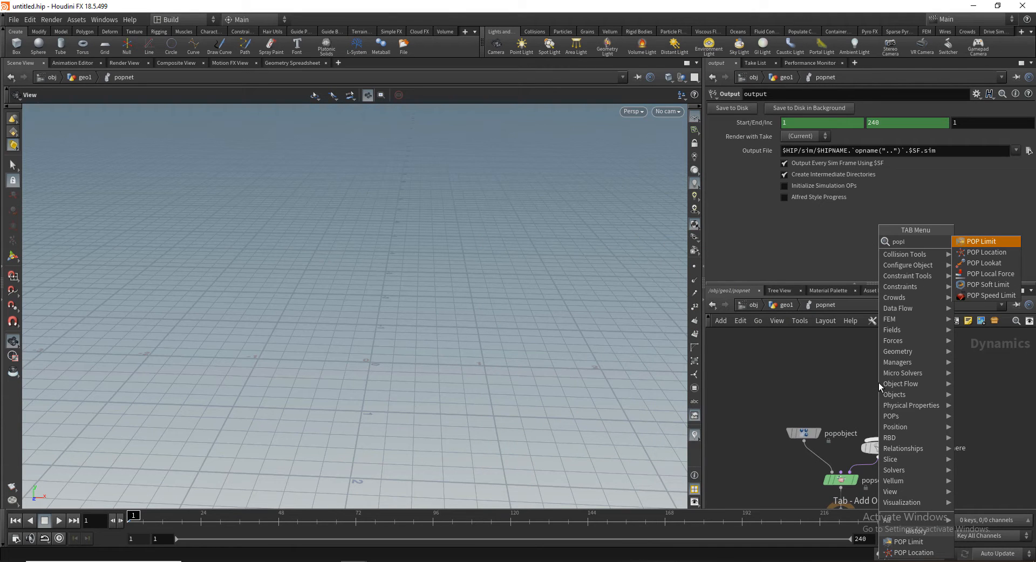
{"action": "key", "text": "Up"}
{"action": "key", "text": "Up"}
{"action": "key", "text": "Up"}
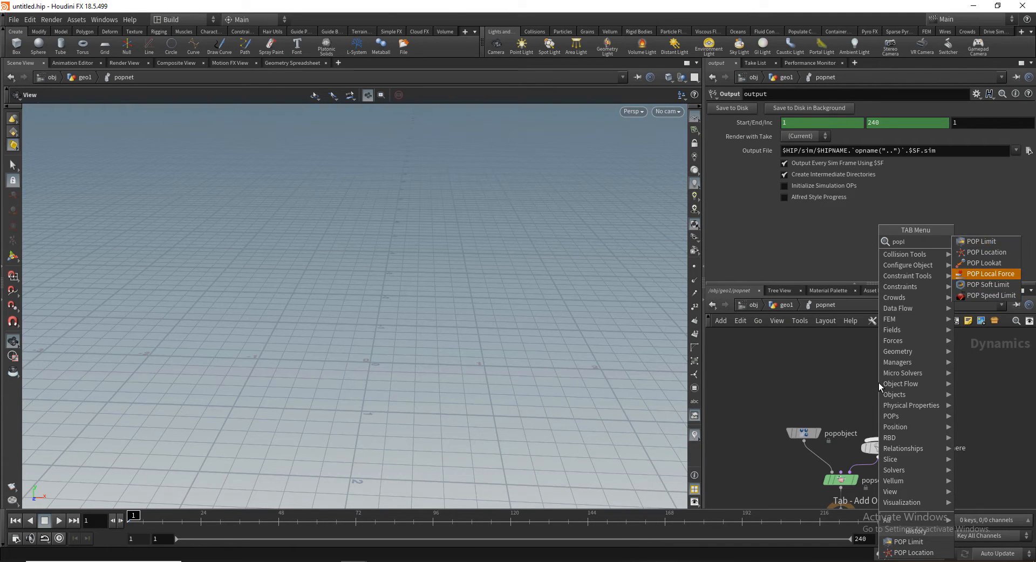
{"action": "key", "text": "Up"}
{"action": "key", "text": "Up"}
{"action": "key", "text": "Return"}
{"action": "left_click", "coordinate": [878, 384]}
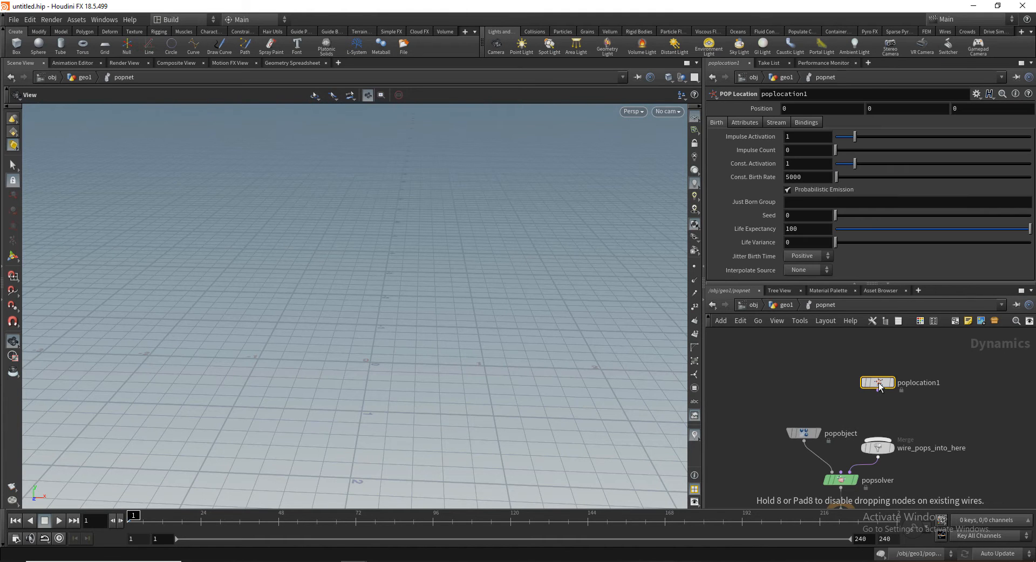
{"action": "left_click", "coordinate": [878, 391]}
{"action": "left_click", "coordinate": [878, 439]}
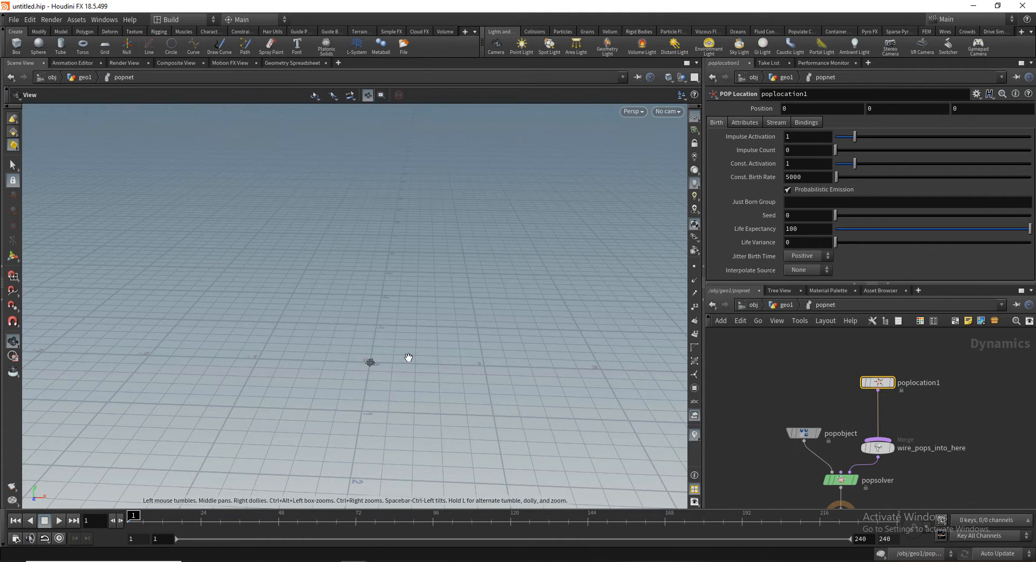
Hide the reference grid and switch the viewport background to the dark color scheme
{"action": "left_click_drag", "start_coordinate": [407, 356], "coordinate": [394, 374]}
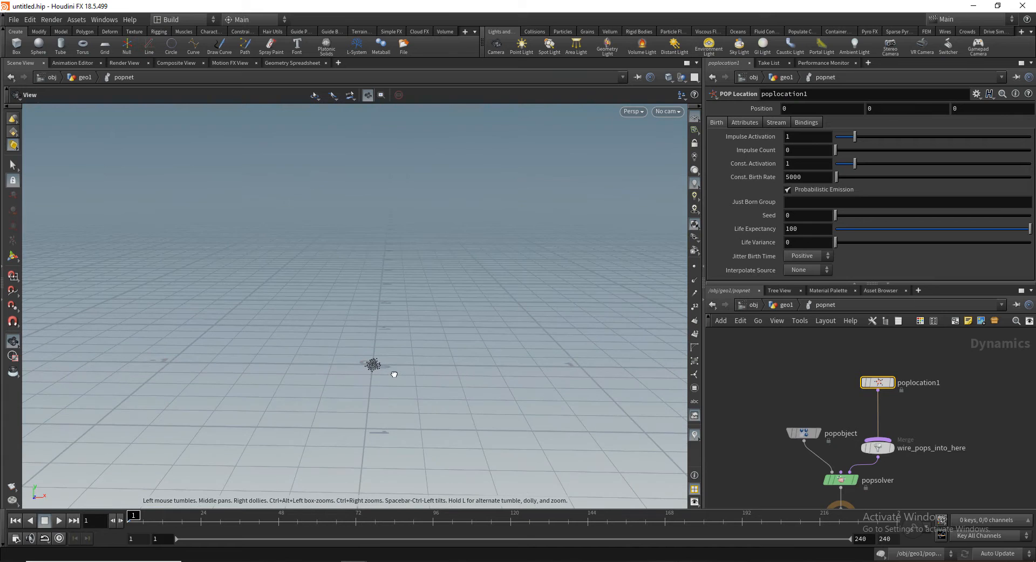
{"action": "left_click_drag", "start_coordinate": [400, 338], "coordinate": [318, 370]}
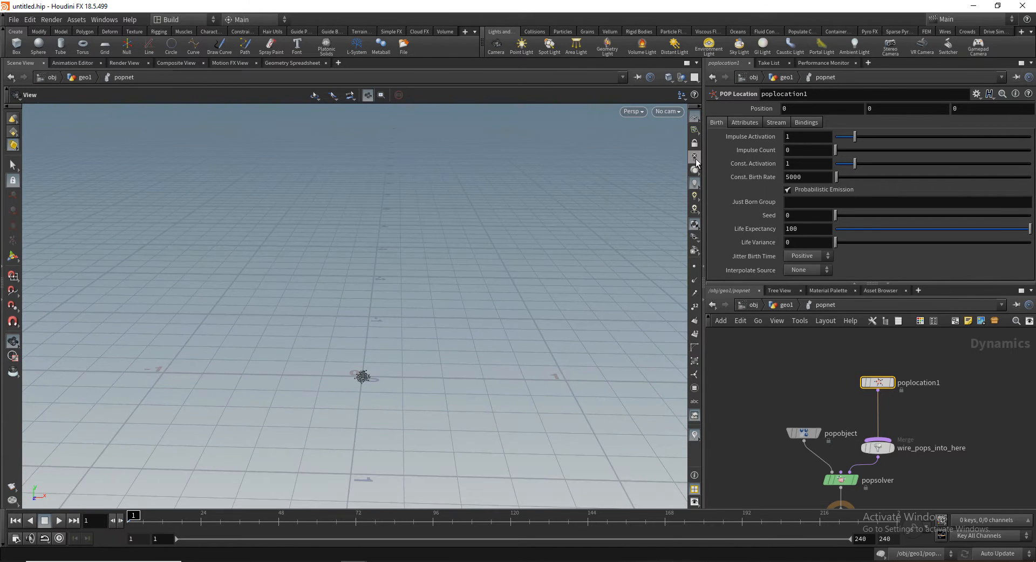
{"action": "left_click", "coordinate": [693, 120]}
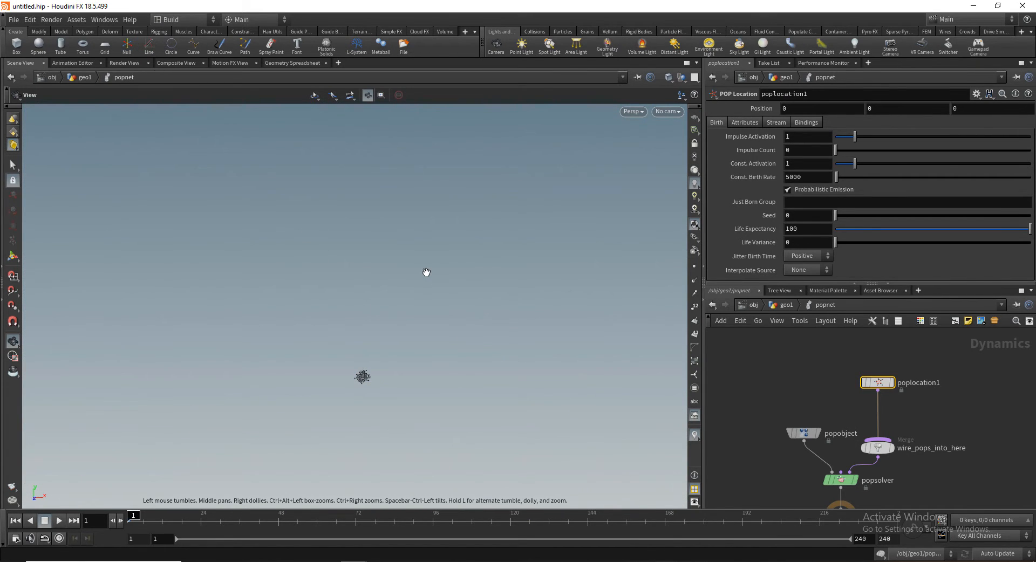
{"action": "key", "text": "d"}
{"action": "left_click", "coordinate": [467, 167]}
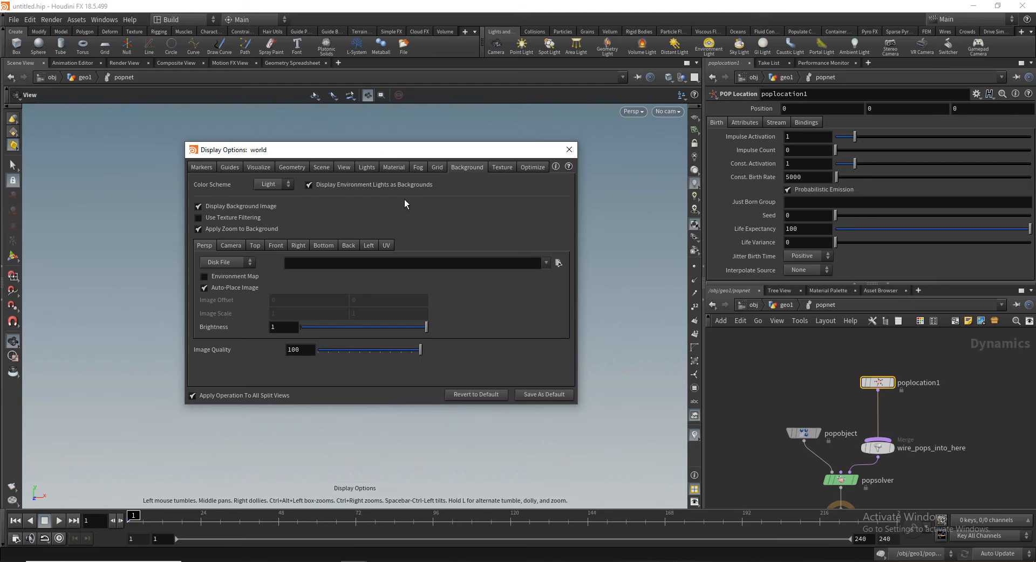
{"action": "left_click", "coordinate": [266, 184]}
{"action": "left_click", "coordinate": [266, 198]}
{"action": "left_click", "coordinate": [568, 150]}
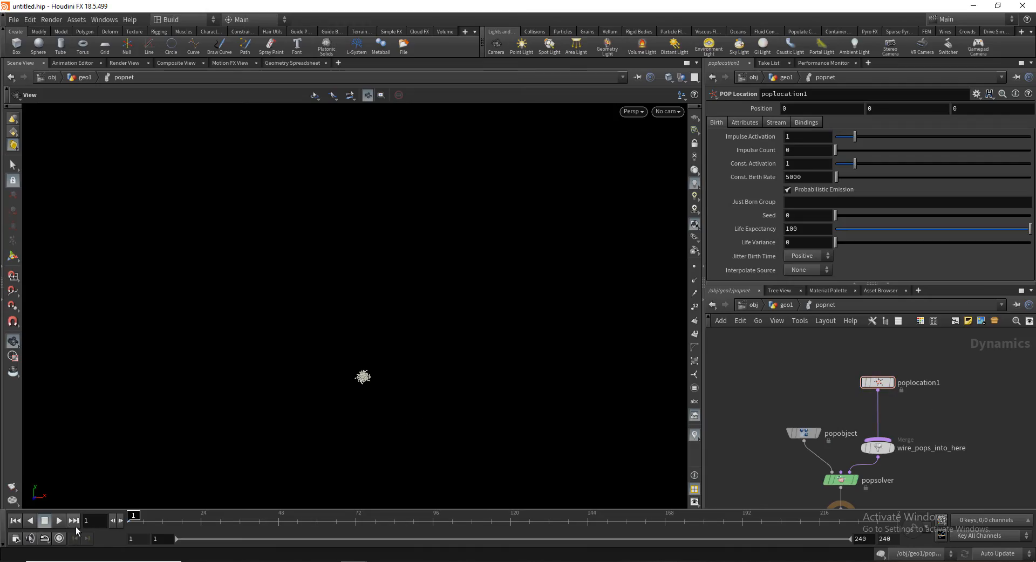
Preview the particle simulation up to about frame 102 and turn on real-time playback
{"action": "left_click", "coordinate": [60, 522]}
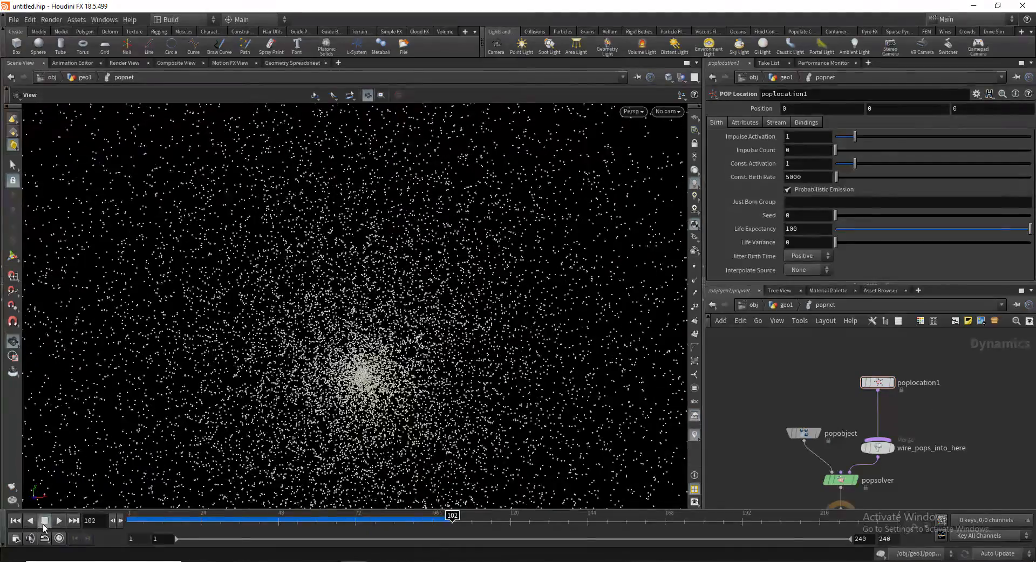
{"action": "left_click", "coordinate": [62, 543]}
{"action": "right_click_drag", "start_coordinate": [405, 335], "coordinate": [212, 335]}
{"action": "right_click_drag", "start_coordinate": [370, 320], "coordinate": [243, 324]}
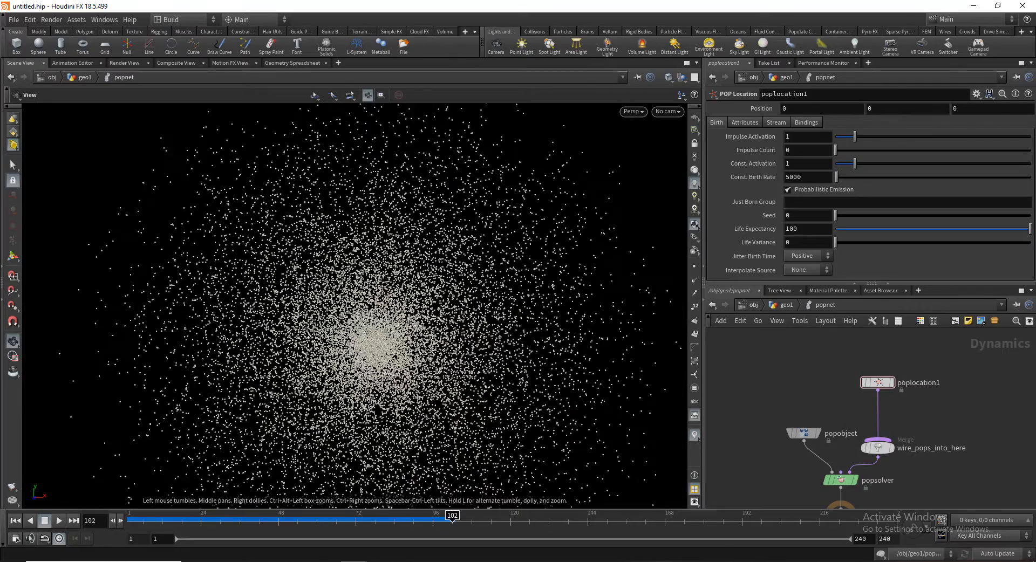
{"action": "middle_click_drag", "start_coordinate": [420, 331], "coordinate": [365, 361]}
{"action": "left_click_drag", "start_coordinate": [328, 372], "coordinate": [324, 350]}
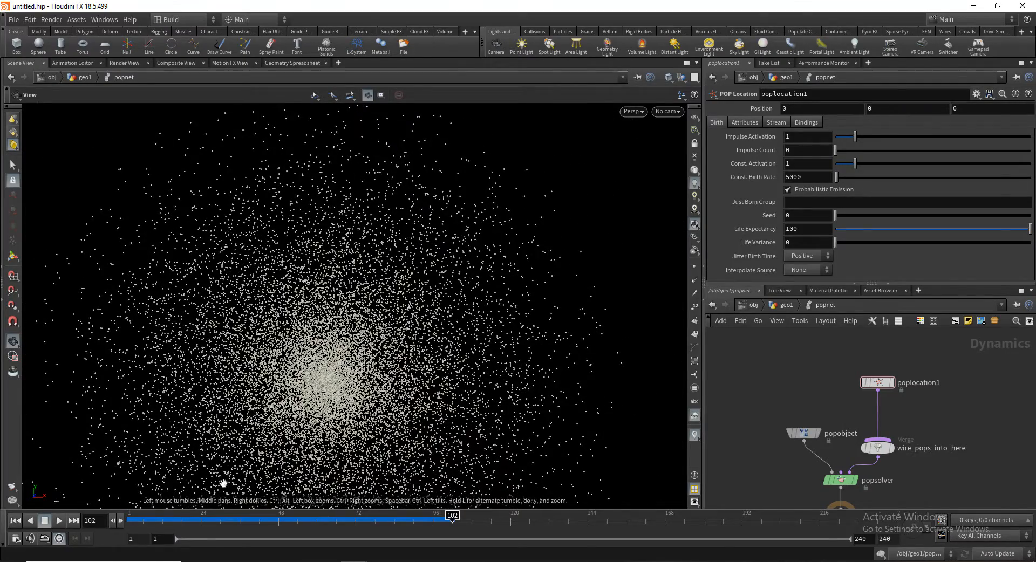
Set the POP Location's constant birth rate to 1 and replay the simulation from frame 1
{"action": "mouse_move", "coordinate": [142, 520]}
{"action": "left_mouse_down"}
{"action": "mouse_move", "coordinate": [131, 521]}
{"action": "mouse_move", "coordinate": [166, 518]}
{"action": "mouse_move", "coordinate": [128, 517]}
{"action": "left_mouse_up"}
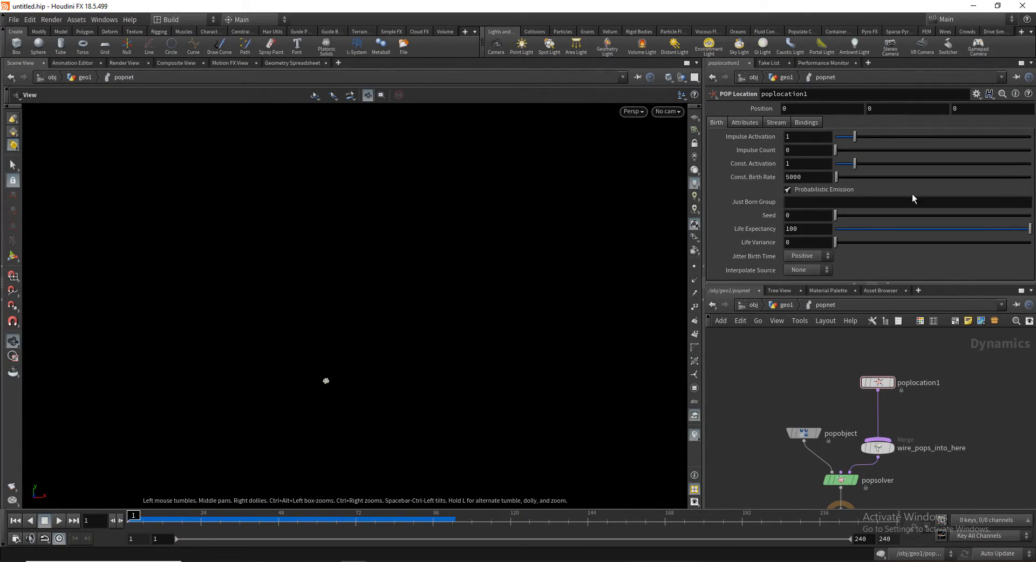
{"action": "double_click", "coordinate": [803, 177]}
{"action": "type", "text": "1"}
{"action": "key", "text": "Return"}
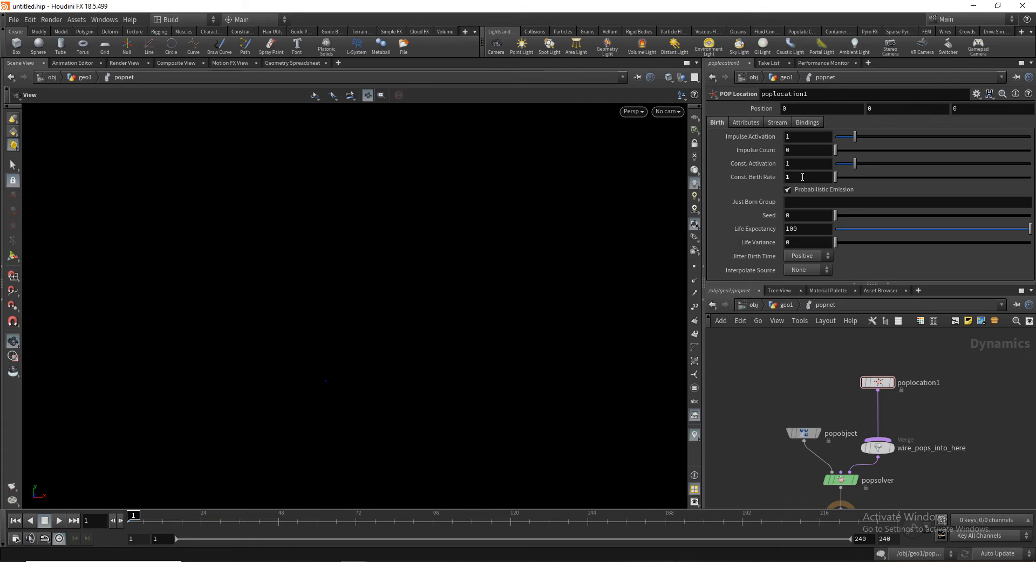
{"action": "left_click", "coordinate": [58, 522]}
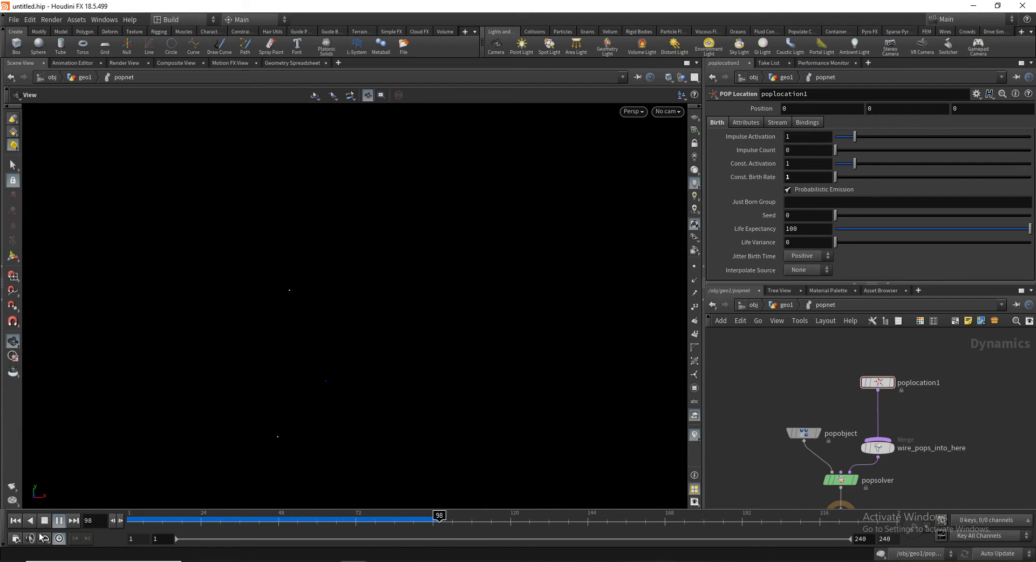
Stop the playback, return to frame 1, and review the parameters of the POP Location, POP Solver and POP Object nodes
{"action": "left_click", "coordinate": [44, 521]}
{"action": "left_click_drag", "start_coordinate": [196, 520], "coordinate": [129, 520]}
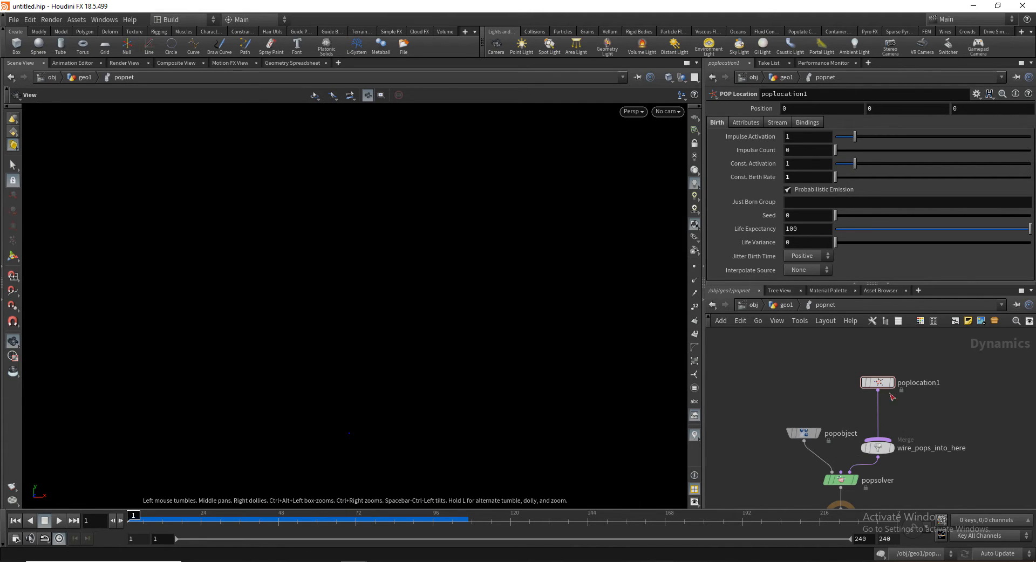
{"action": "left_click_drag", "start_coordinate": [879, 382], "coordinate": [880, 371]}
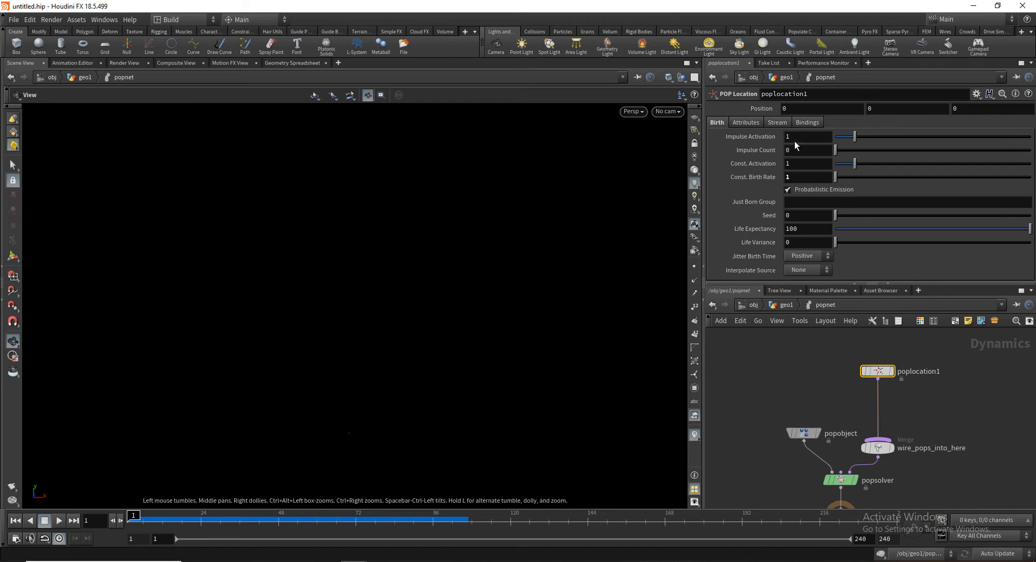
{"action": "left_click", "coordinate": [752, 122]}
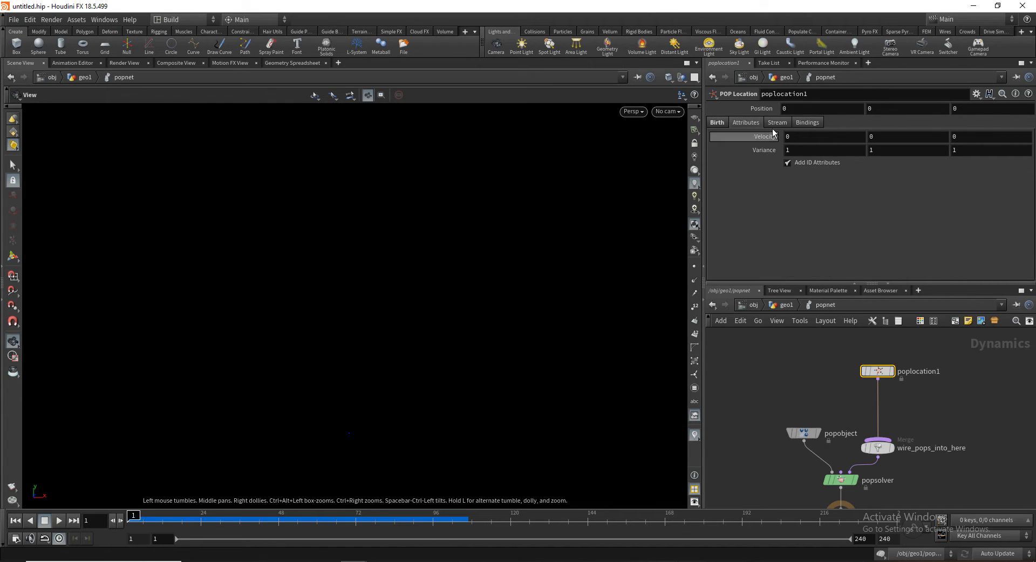
{"action": "left_click", "coordinate": [772, 124]}
{"action": "left_click", "coordinate": [718, 123]}
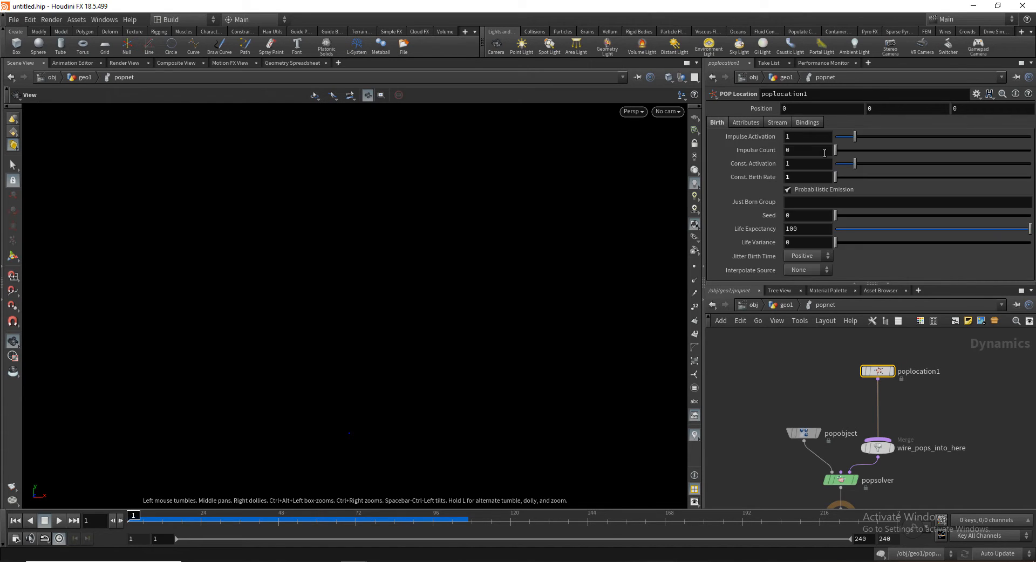
{"action": "left_click", "coordinate": [754, 122]}
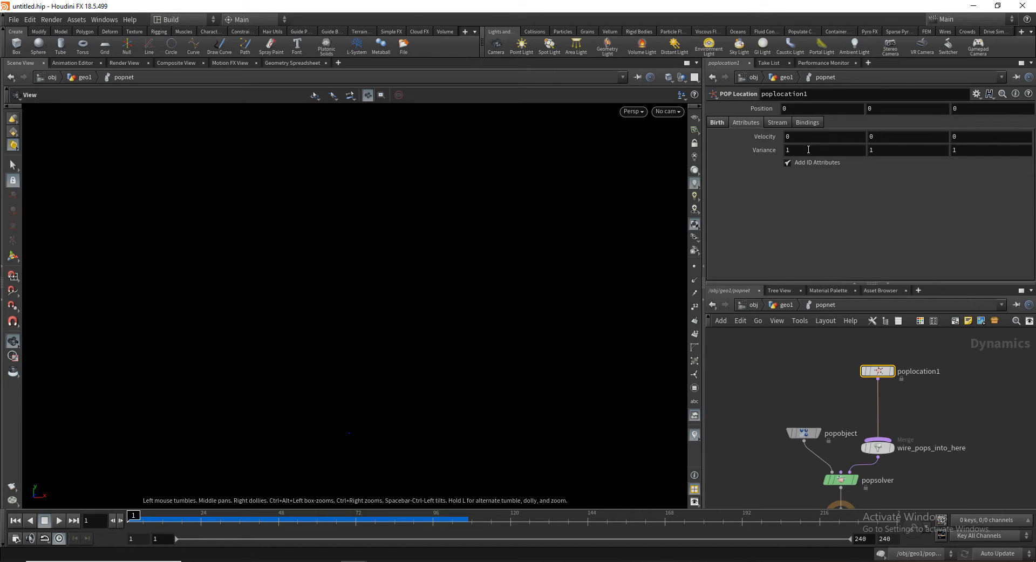
{"action": "left_click", "coordinate": [777, 124]}
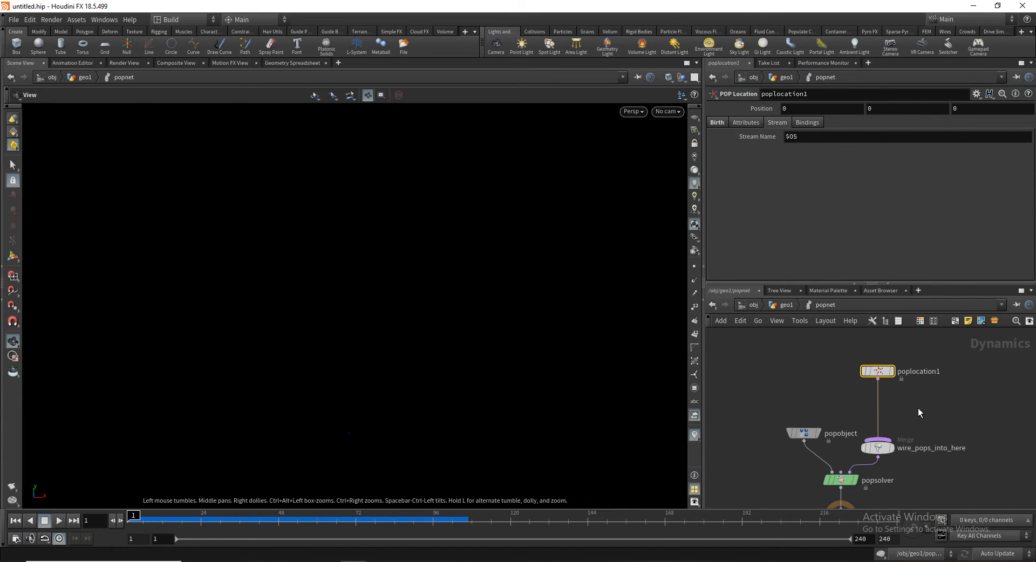
{"action": "left_click", "coordinate": [840, 480]}
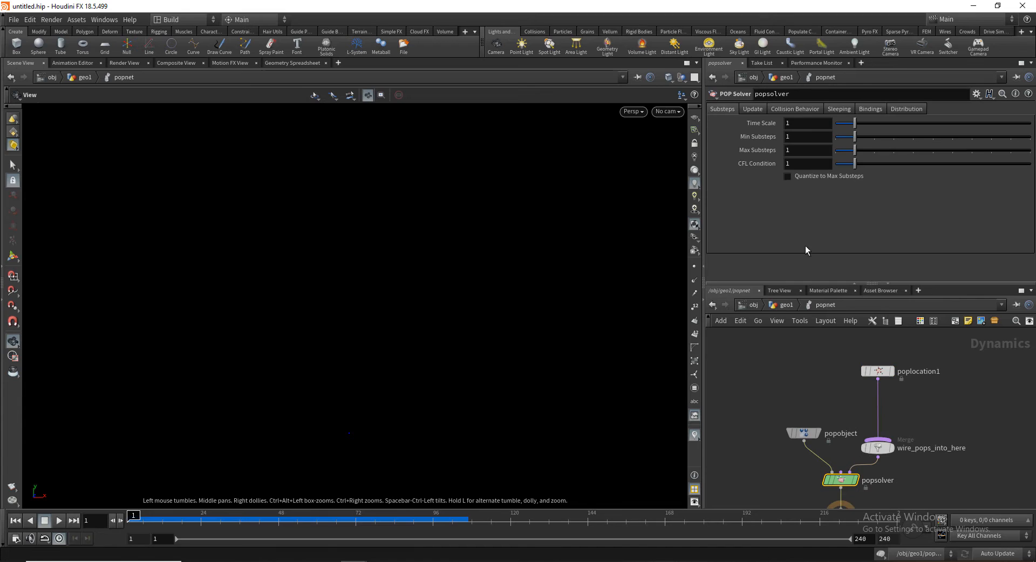
{"action": "left_click", "coordinate": [804, 433]}
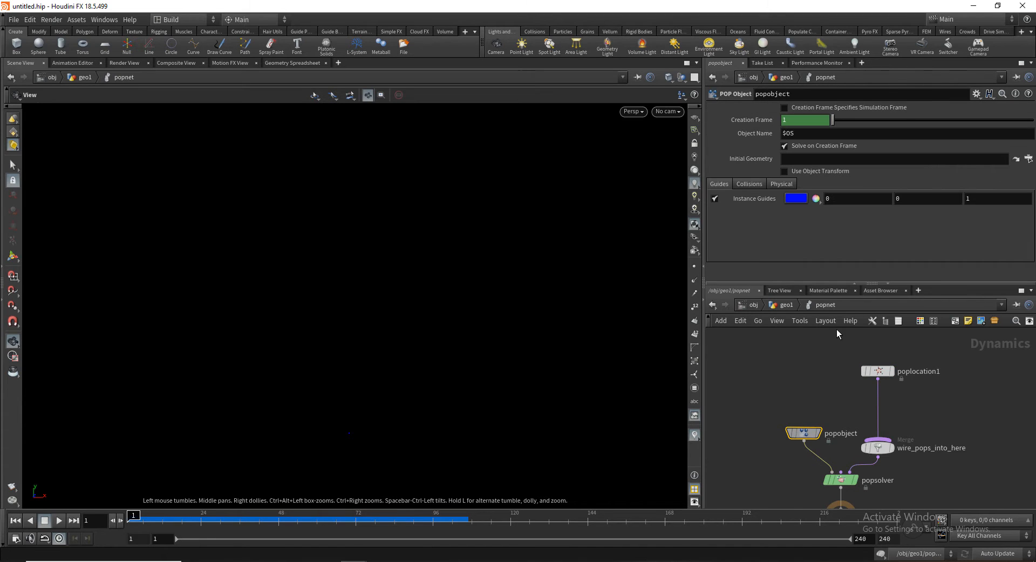
Set the POP Location's Y velocity to 20 and its Y velocity variance to 0
{"action": "left_click_drag", "start_coordinate": [847, 358], "coordinate": [893, 389]}
{"action": "left_click", "coordinate": [743, 126]}
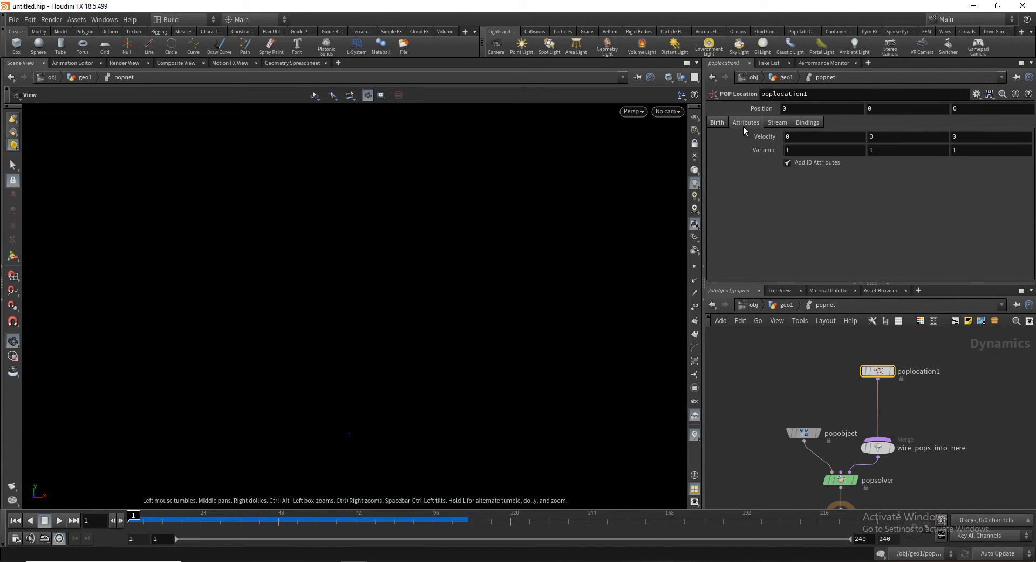
{"action": "left_click", "coordinate": [922, 154]}
{"action": "type", "text": "20"}
{"action": "key", "text": "Return"}
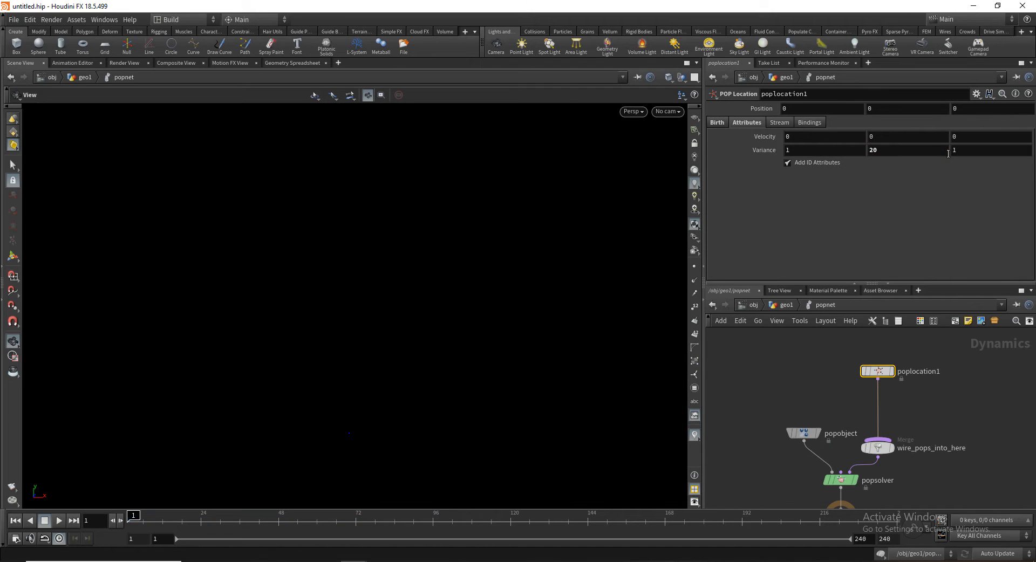
{"action": "left_click", "coordinate": [895, 147]}
{"action": "type", "text": "0"}
{"action": "key", "text": "Return"}
{"action": "left_click", "coordinate": [891, 135]}
{"action": "type", "text": "20"}
{"action": "key", "text": "Return"}
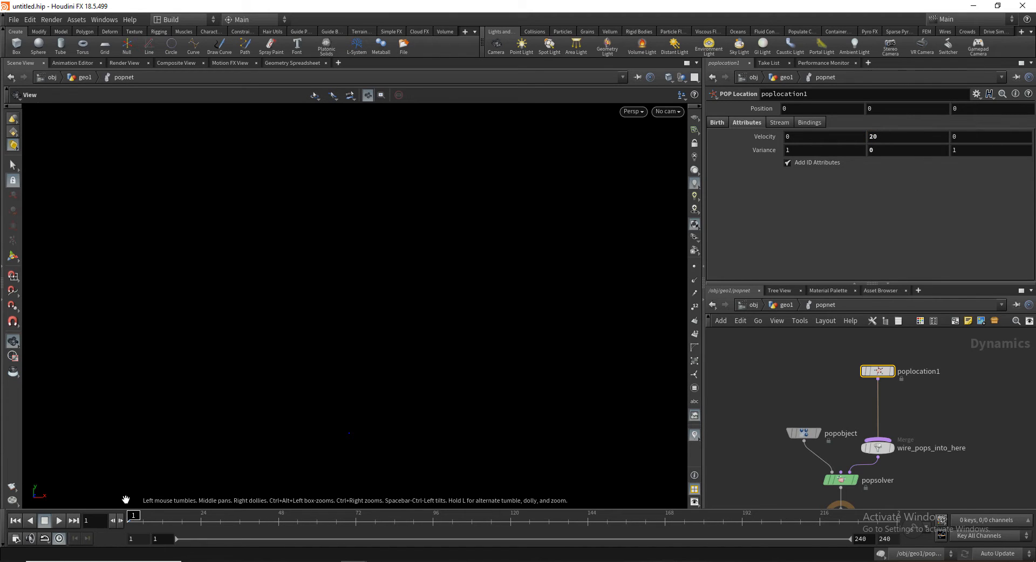
Play the simulation and show the reference grid again, framing the particles as they rise above it
{"action": "left_click", "coordinate": [60, 522]}
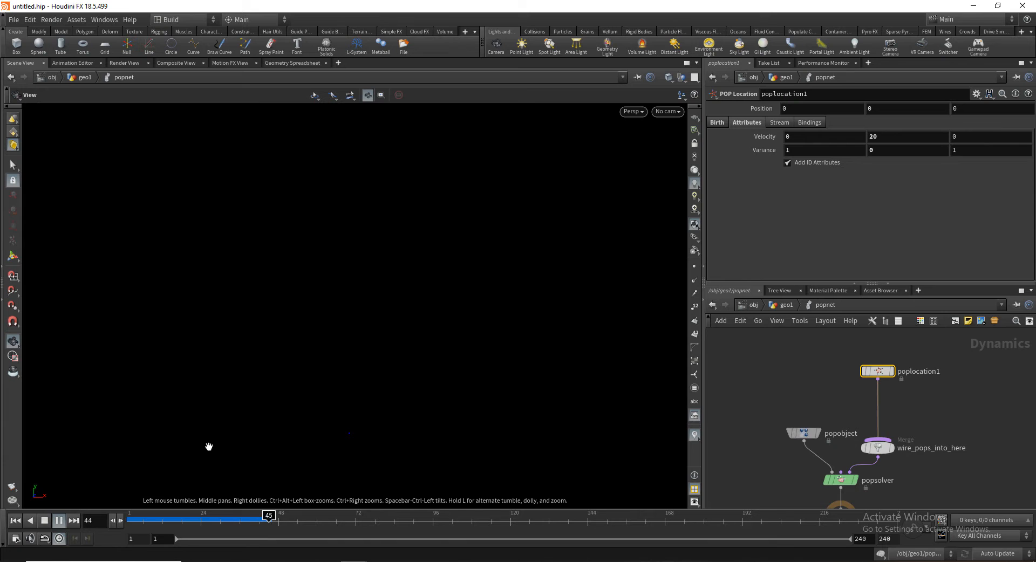
{"action": "left_click", "coordinate": [695, 118]}
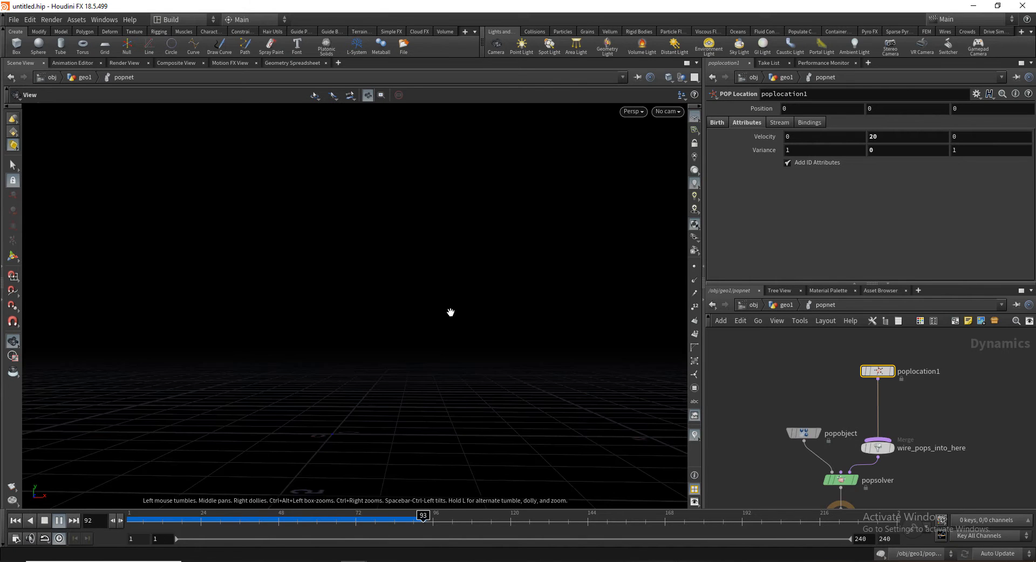
{"action": "right_click_drag", "start_coordinate": [452, 328], "coordinate": [387, 338]}
{"action": "middle_click_drag", "start_coordinate": [386, 338], "coordinate": [427, 396]}
{"action": "right_click_drag", "start_coordinate": [427, 395], "coordinate": [363, 393]}
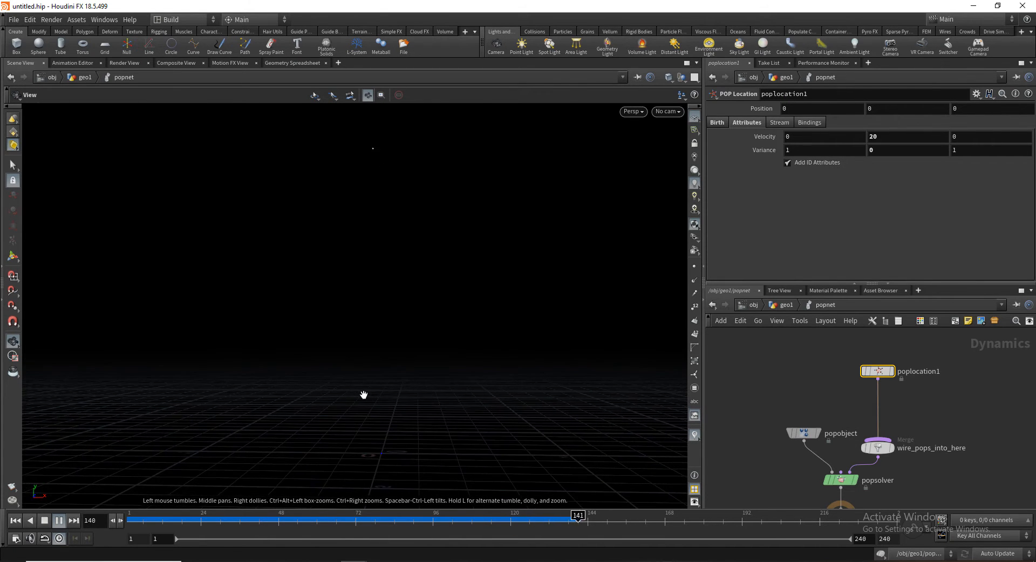
{"action": "left_click_drag", "start_coordinate": [372, 372], "coordinate": [396, 396]}
{"action": "right_click_drag", "start_coordinate": [407, 379], "coordinate": [363, 396]}
{"action": "middle_click_drag", "start_coordinate": [363, 395], "coordinate": [349, 457]}
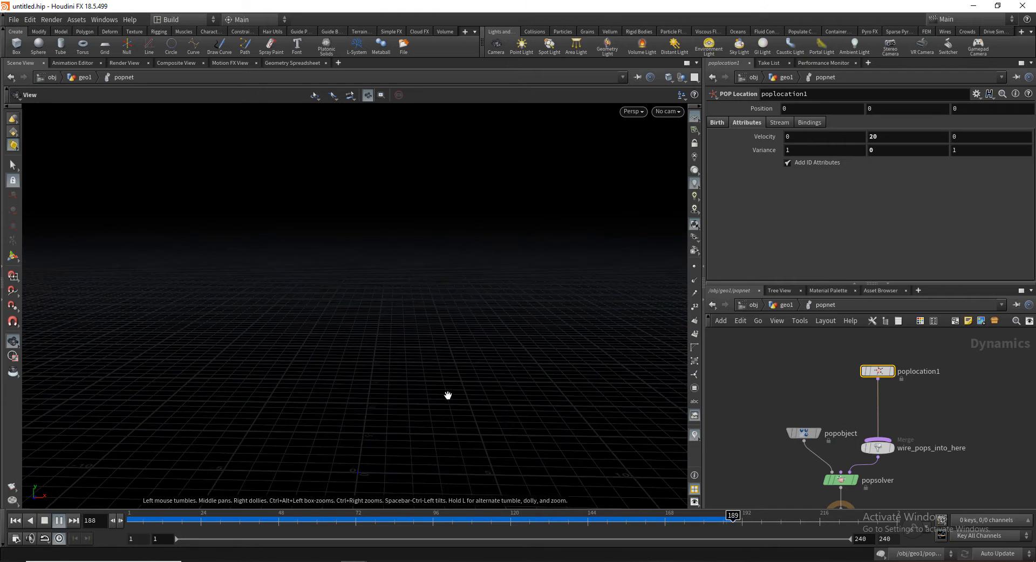
{"action": "right_click_drag", "start_coordinate": [448, 395], "coordinate": [342, 439]}
{"action": "left_click_drag", "start_coordinate": [343, 439], "coordinate": [340, 419]}
{"action": "right_click_drag", "start_coordinate": [340, 419], "coordinate": [402, 338]}
{"action": "middle_click_drag", "start_coordinate": [402, 337], "coordinate": [387, 404]}
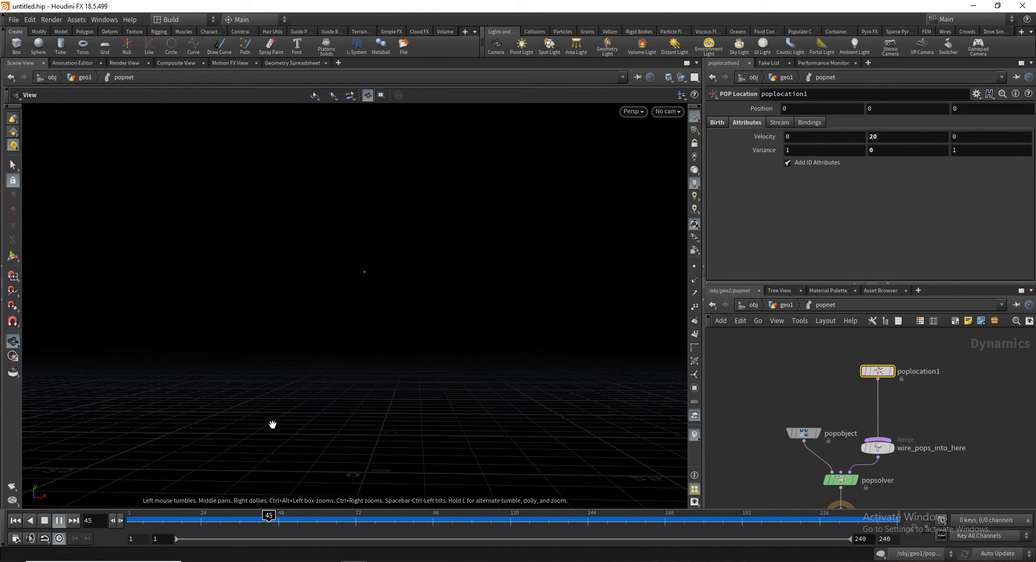
Stop playback at frame 70 and examine the particles' heights in the perspective and front views
{"action": "left_click", "coordinate": [57, 521]}
{"action": "right_click_drag", "start_coordinate": [402, 345], "coordinate": [400, 343]}
{"action": "left_click_drag", "start_coordinate": [400, 343], "coordinate": [404, 409]}
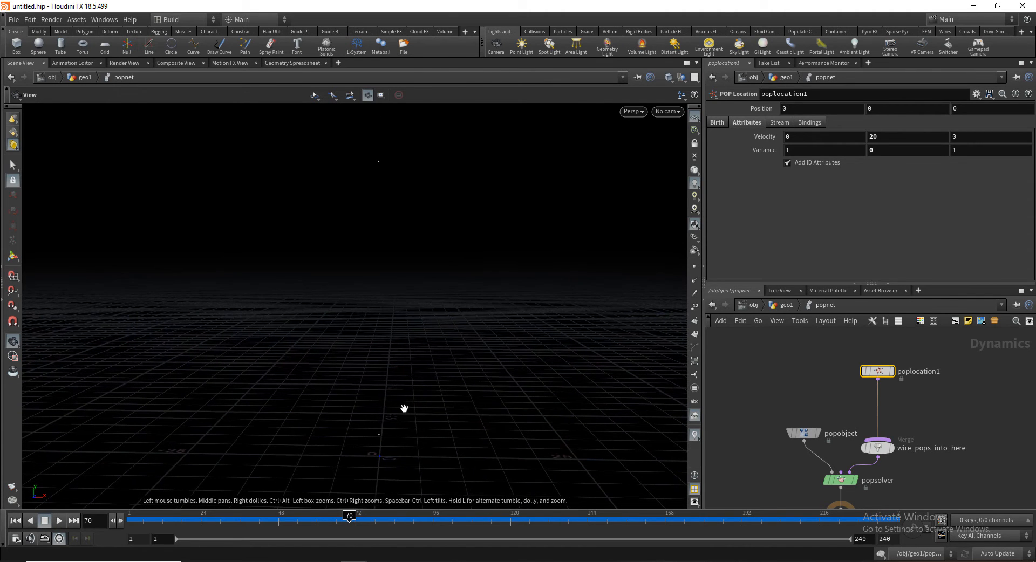
{"action": "key", "text": "space+3"}
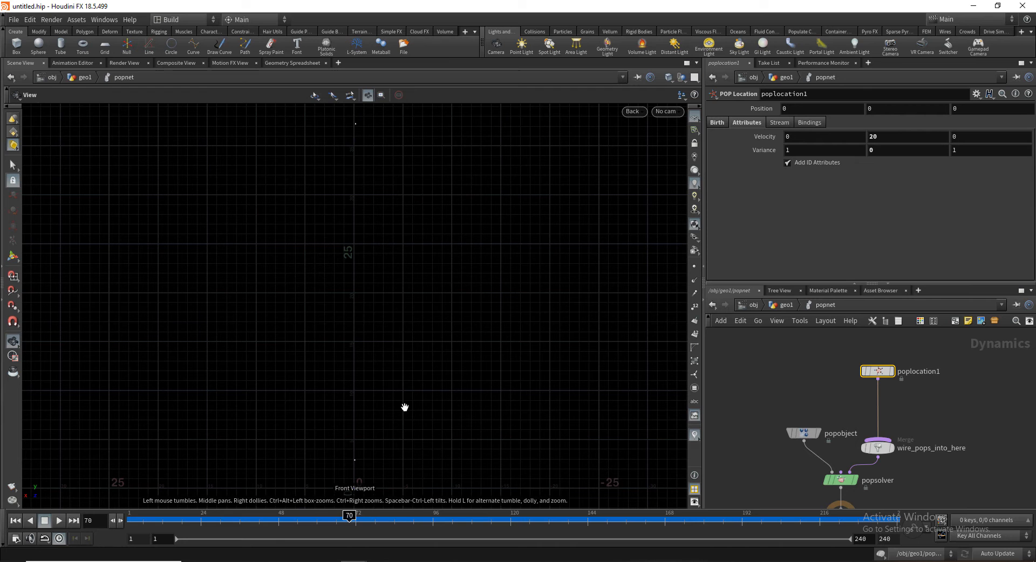
{"action": "middle_click_drag", "start_coordinate": [380, 231], "coordinate": [389, 364]}
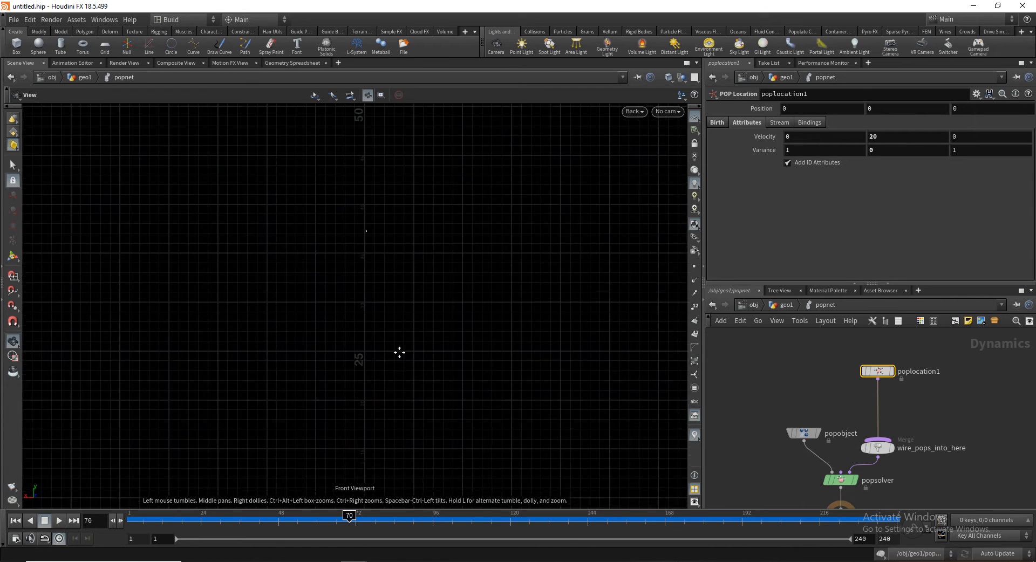
{"action": "key", "text": "space+1"}
{"action": "middle_click_drag", "start_coordinate": [432, 338], "coordinate": [390, 368]}
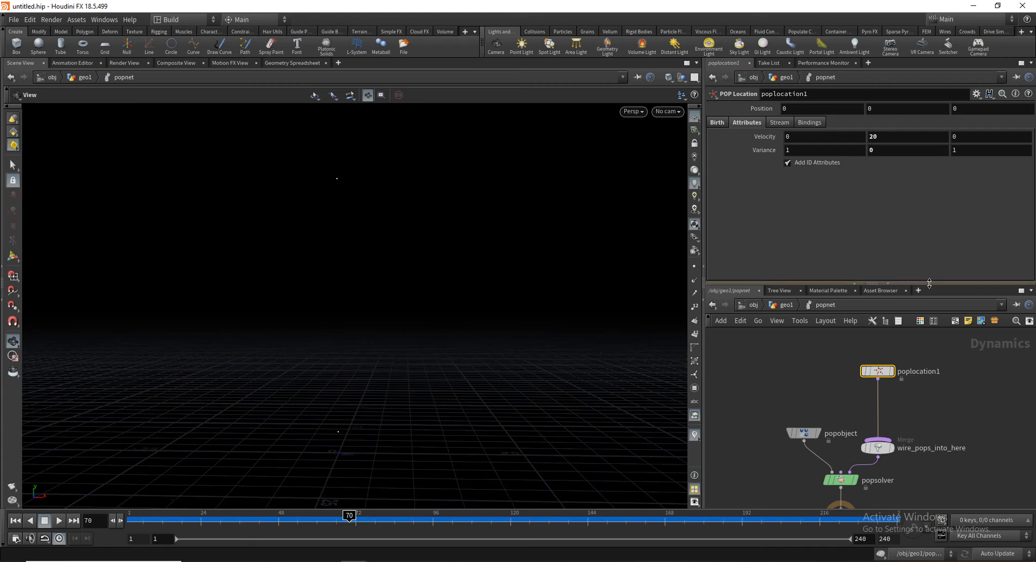
Set the POP Location's velocity variance to 5 on all three axes
{"action": "left_click", "coordinate": [822, 152]}
{"action": "left_click", "coordinate": [914, 152]}
{"action": "type", "text": "1"}
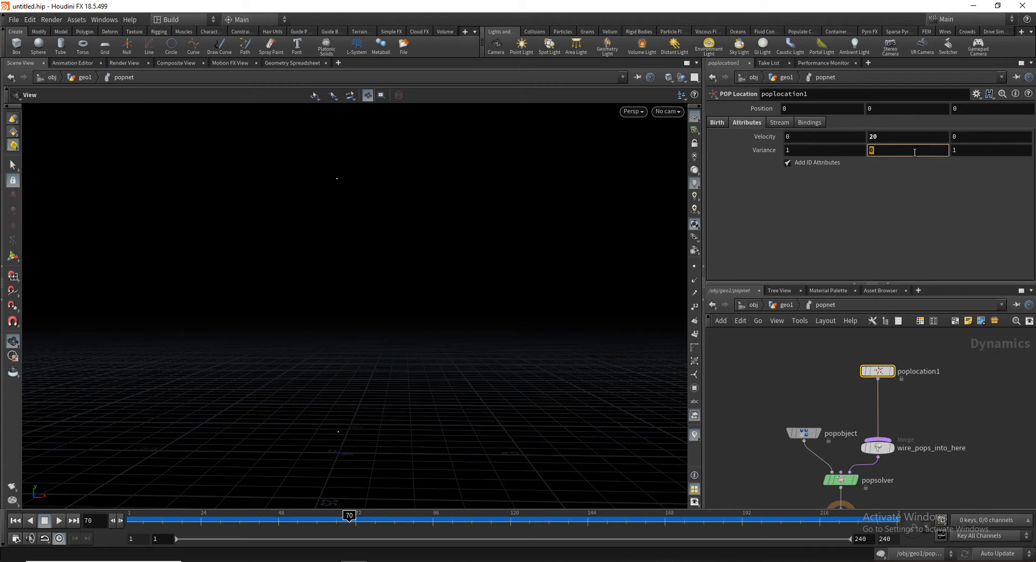
{"action": "key", "text": "Return"}
{"action": "left_click", "coordinate": [826, 154]}
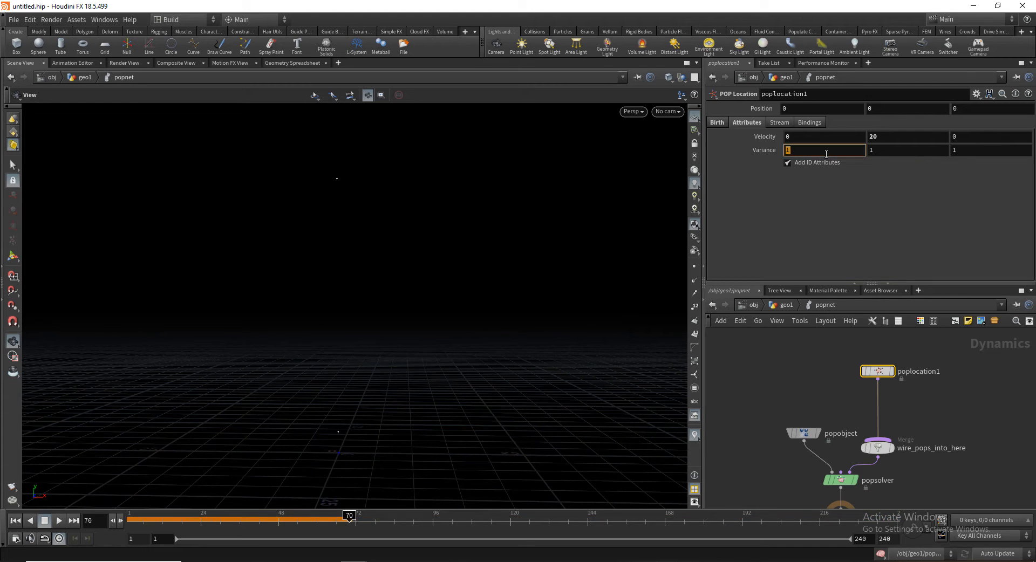
{"action": "type", "text": "5"}
{"action": "left_click", "coordinate": [979, 151]}
{"action": "type", "text": "5"}
{"action": "key", "text": "Return"}
{"action": "left_click", "coordinate": [913, 149]}
{"action": "type", "text": "5"}
{"action": "key", "text": "Return"}
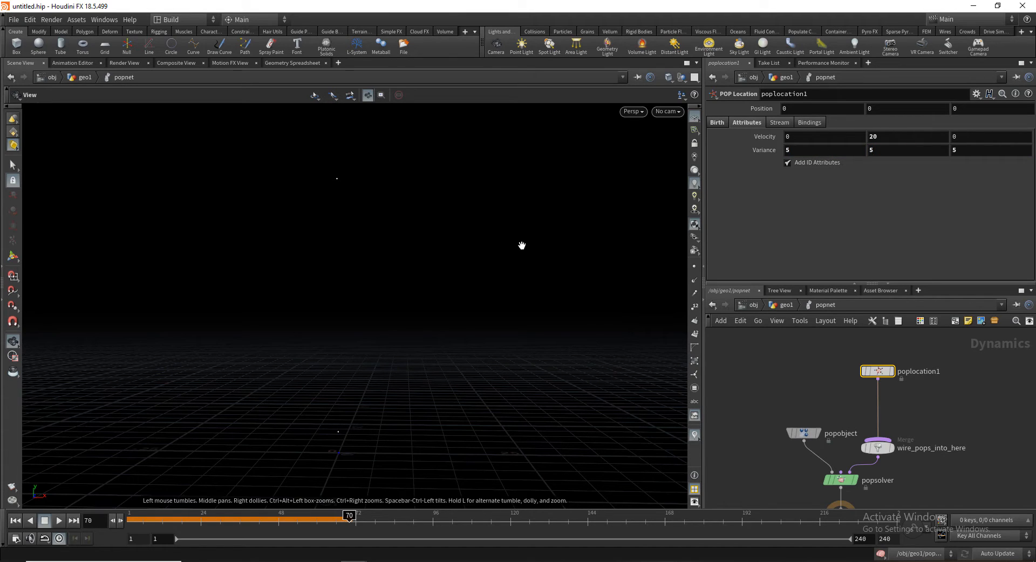
Replay the simulation from frame 1 through frame 240 to check the particles' spread
{"action": "left_click", "coordinate": [15, 521]}
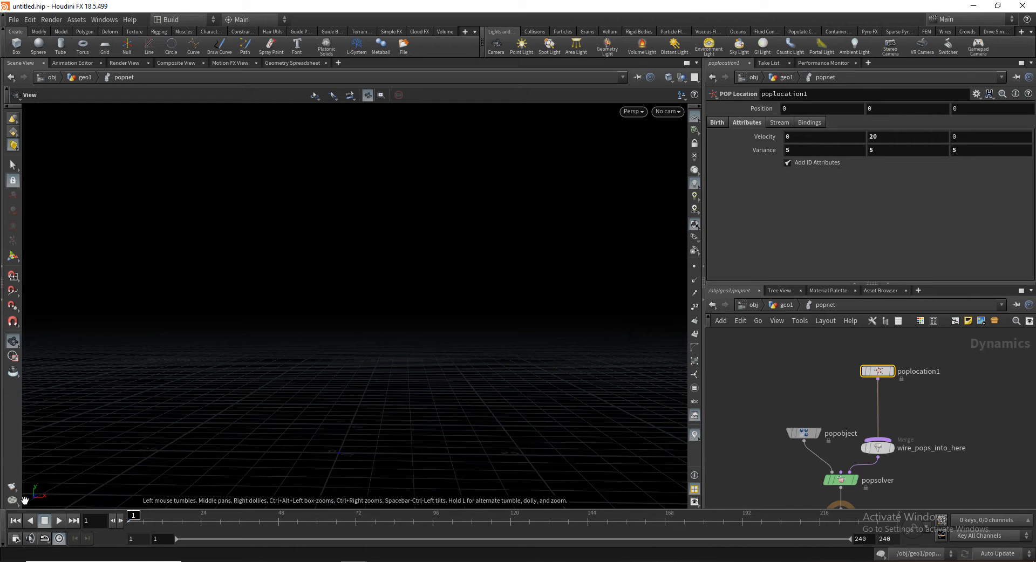
{"action": "left_click", "coordinate": [60, 521]}
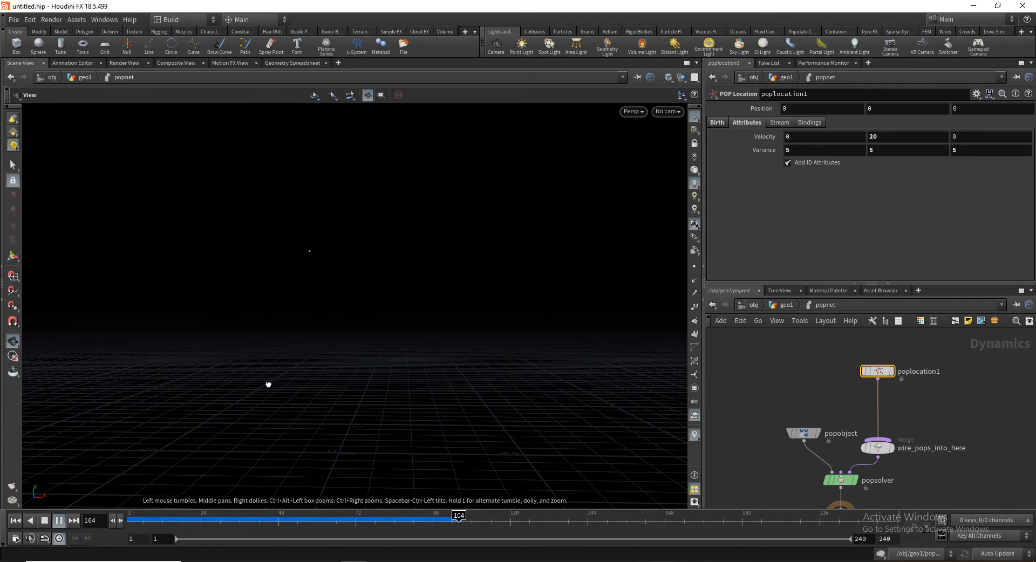
{"action": "left_click_drag", "start_coordinate": [359, 363], "coordinate": [310, 357]}
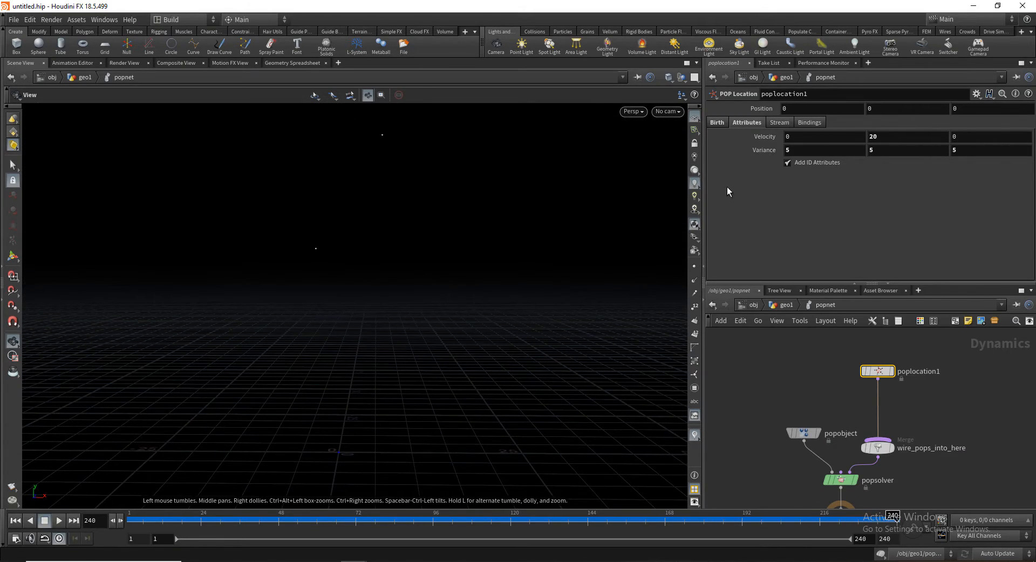
Set the POP Location's velocity variance to 20 in X, 5 in Y and 20 in Z
{"action": "left_click", "coordinate": [803, 152]}
{"action": "key", "text": "Tab"}
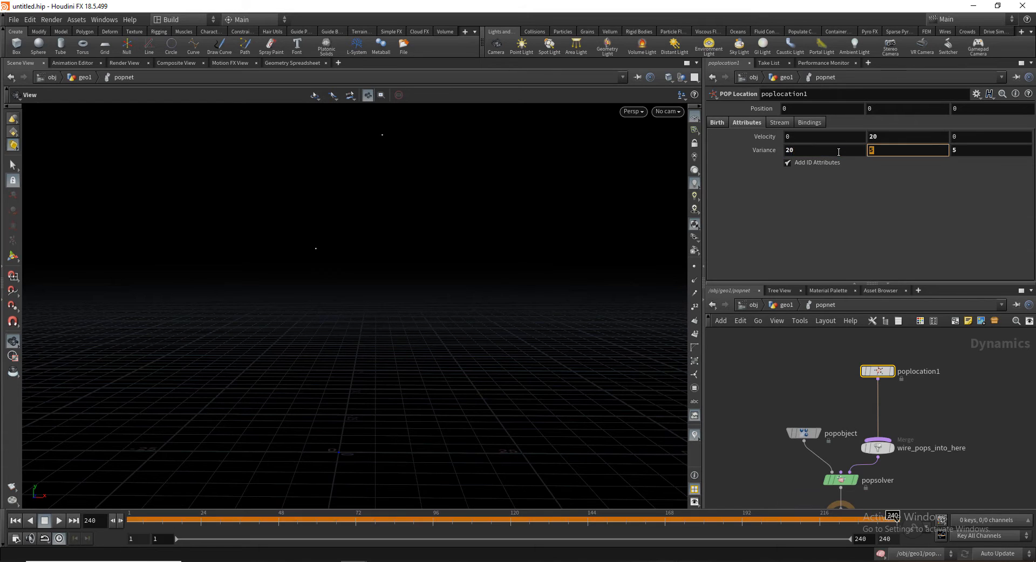
{"action": "type", "text": "20"}
{"action": "key", "text": "Tab"}
{"action": "type", "text": "20"}
{"action": "key", "text": "Return"}
{"action": "double_click", "coordinate": [903, 153]}
{"action": "type", "text": "5"}
{"action": "key", "text": "Return"}
Play the simulation from frame 1 with the wider velocity variance, and return the timeline to the start
{"action": "left_click", "coordinate": [15, 521]}
{"action": "left_click", "coordinate": [59, 521]}
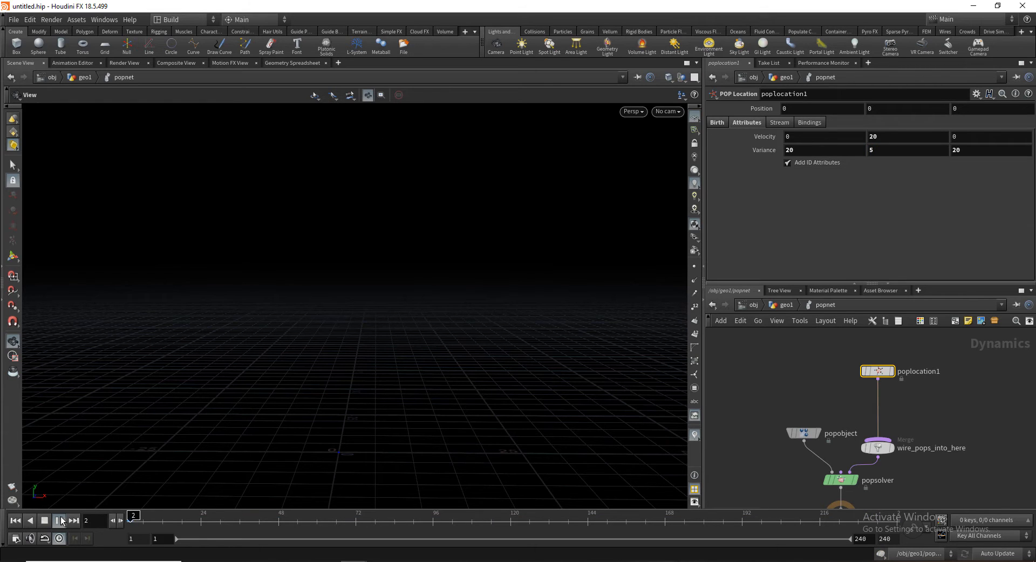
{"action": "middle_click_drag", "start_coordinate": [340, 361], "coordinate": [320, 403]}
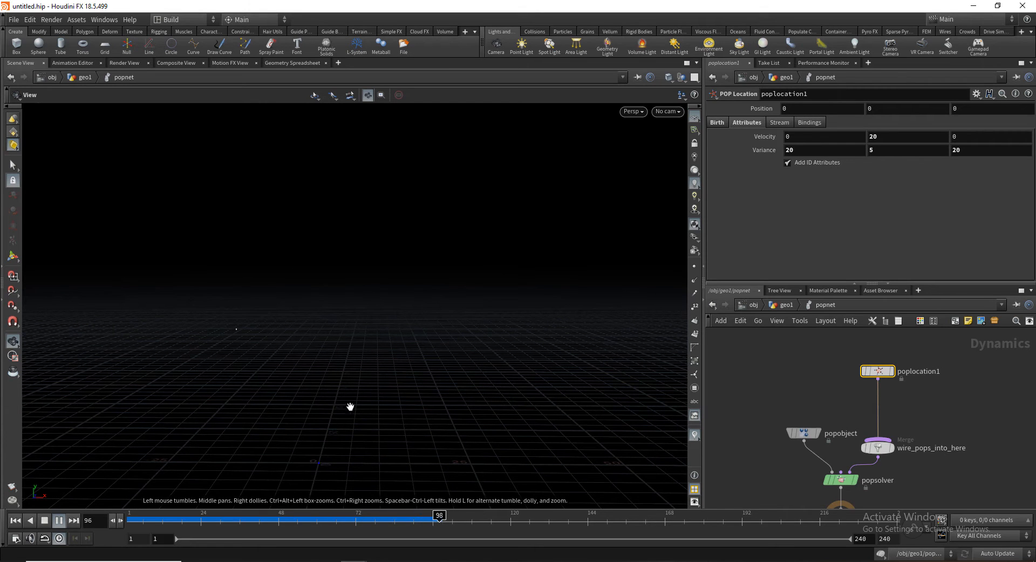
{"action": "mouse_move", "coordinate": [363, 390]}
{"action": "left_mouse_down"}
{"action": "mouse_move", "coordinate": [370, 375]}
{"action": "mouse_move", "coordinate": [369, 386]}
{"action": "left_mouse_up"}
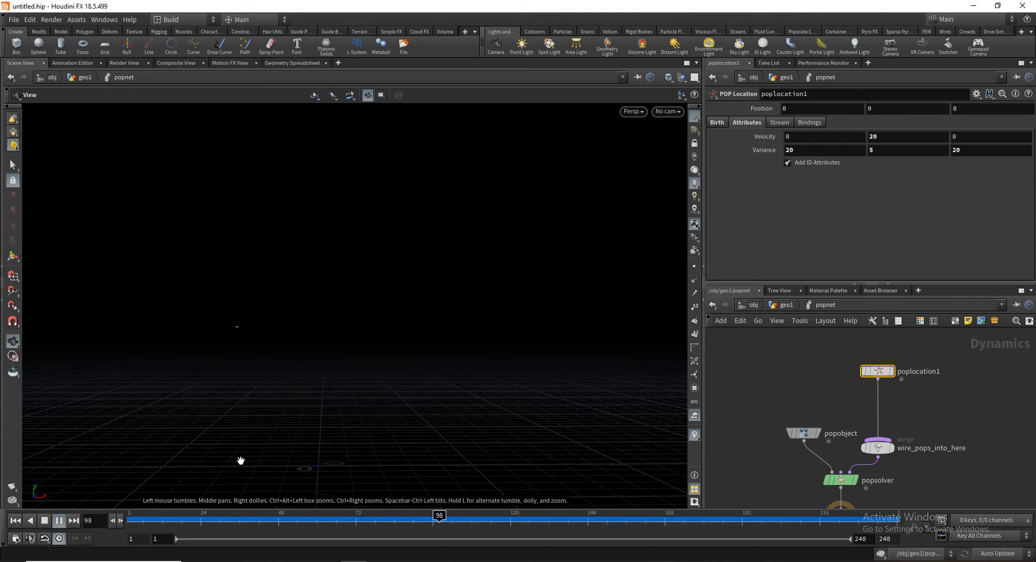
{"action": "left_click_drag", "start_coordinate": [195, 525], "coordinate": [70, 517]}
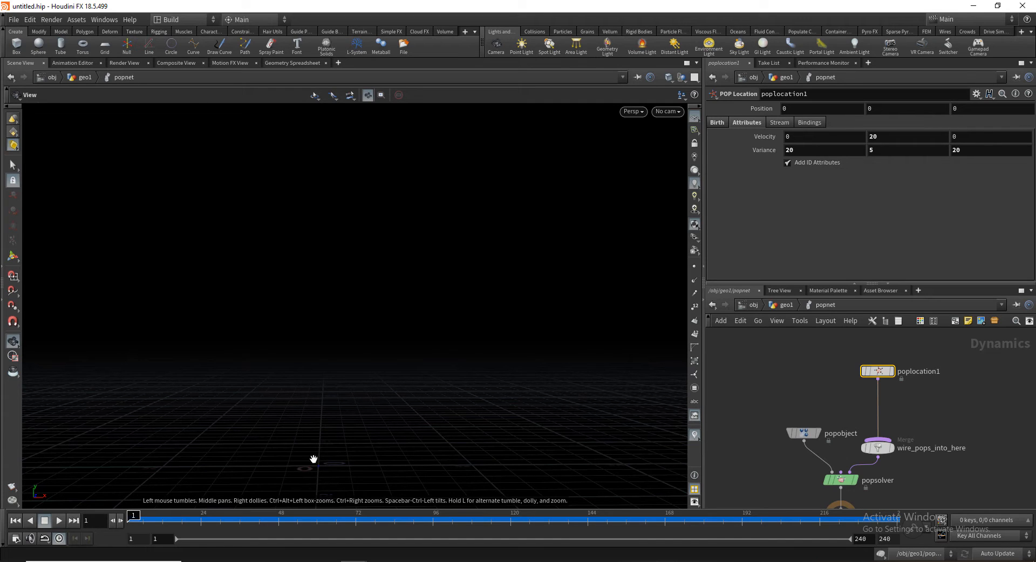
Scrub through the simulation to frames 144 and 117 to follow the particles, and view the POP Solver's parameters
{"action": "middle_click_drag", "start_coordinate": [936, 390], "coordinate": [915, 418]}
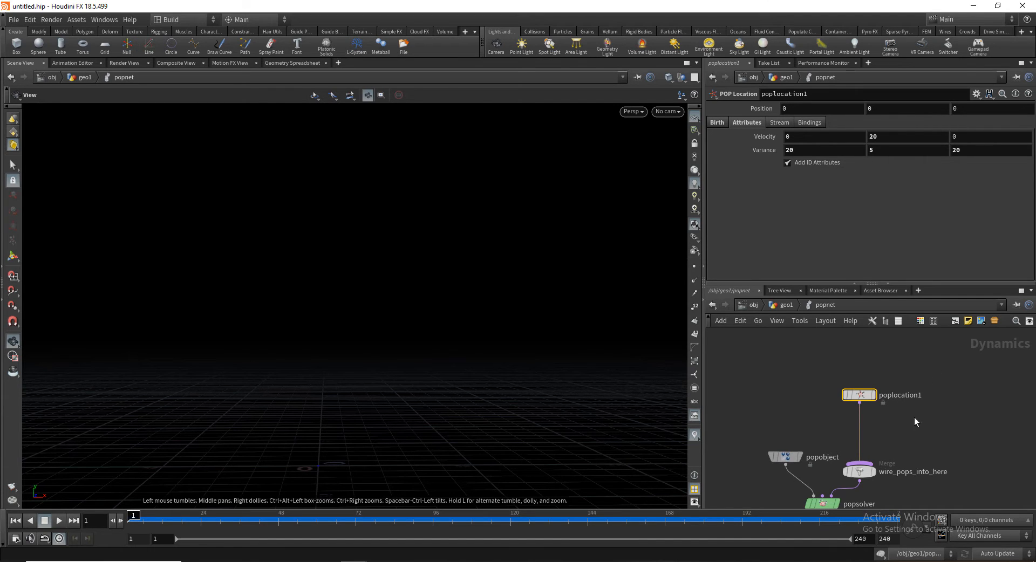
{"action": "left_click_drag", "start_coordinate": [167, 515], "coordinate": [590, 460]}
{"action": "middle_click_drag", "start_coordinate": [936, 402], "coordinate": [937, 351]}
{"action": "left_click", "coordinate": [823, 453]}
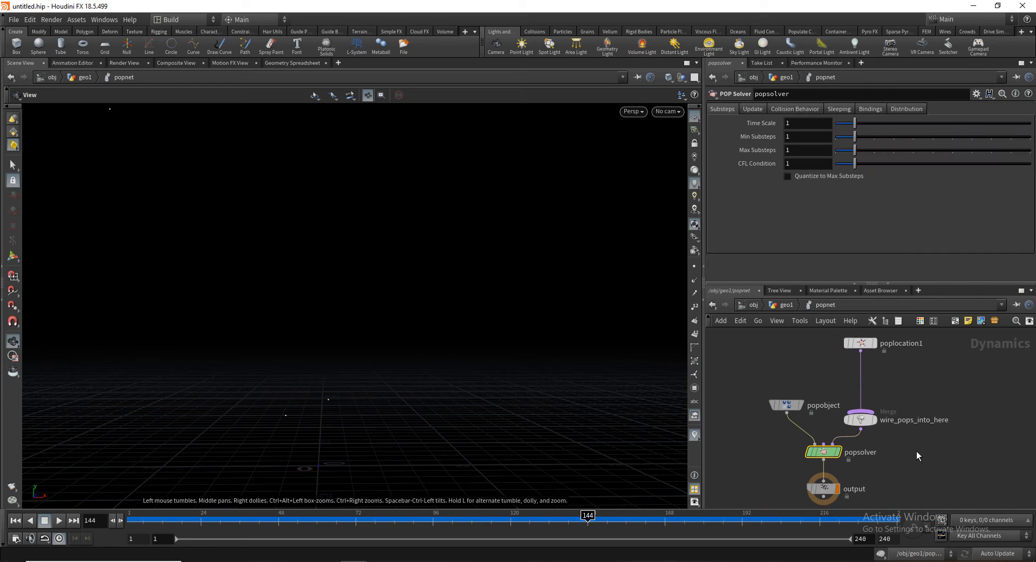
{"action": "left_click_drag", "start_coordinate": [130, 519], "coordinate": [240, 474]}
{"action": "left_click_drag", "start_coordinate": [150, 521], "coordinate": [500, 515]}
Set the POP Location's life expectancy to 0.2
{"action": "left_click", "coordinate": [850, 346]}
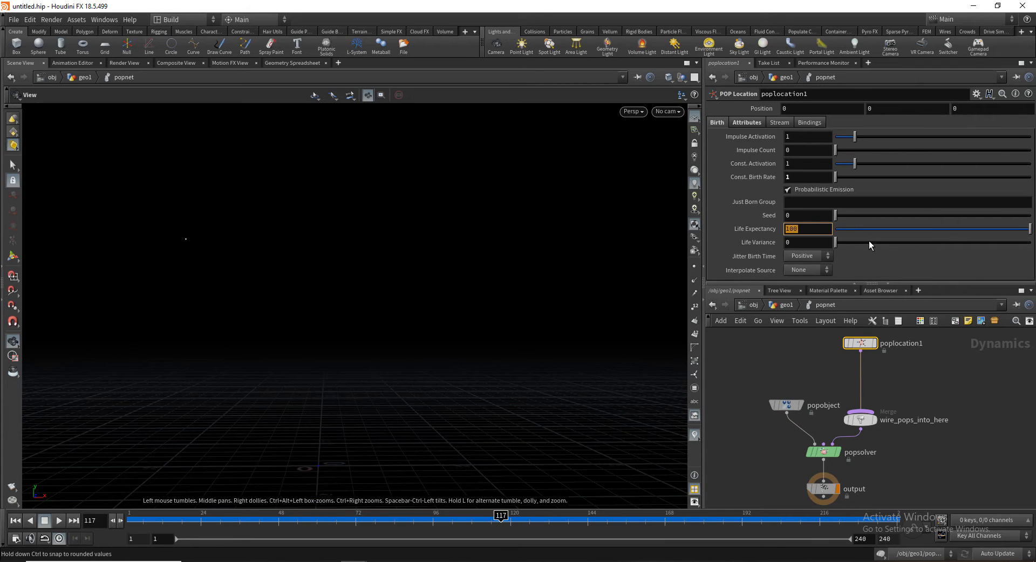
{"action": "type", "text": ".2"}
{"action": "key", "text": "Return"}
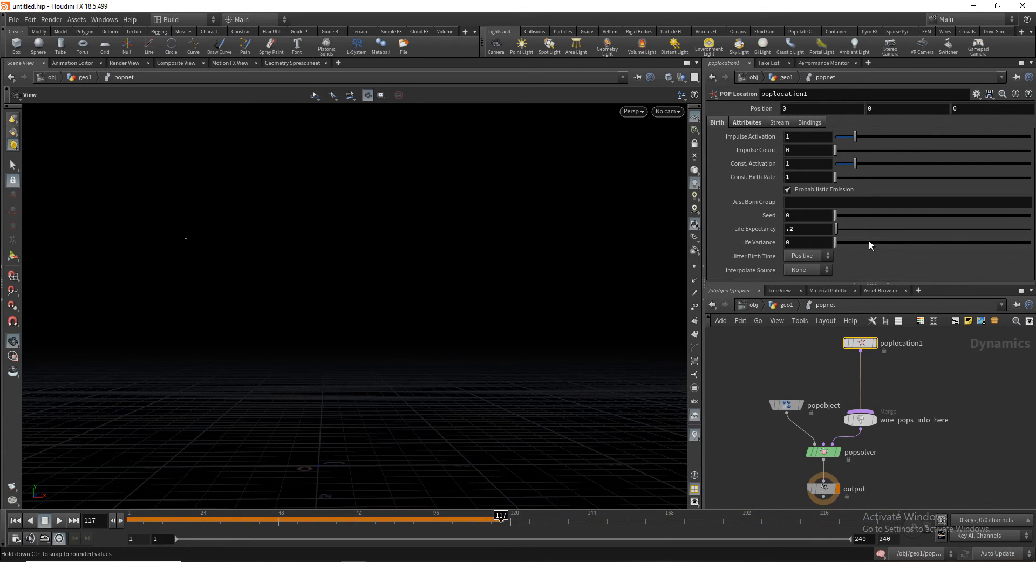
Replay the simulation from frame 1 while setting the POP Location's life expectancy to 1
{"action": "left_click", "coordinate": [16, 521]}
{"action": "left_click", "coordinate": [53, 522]}
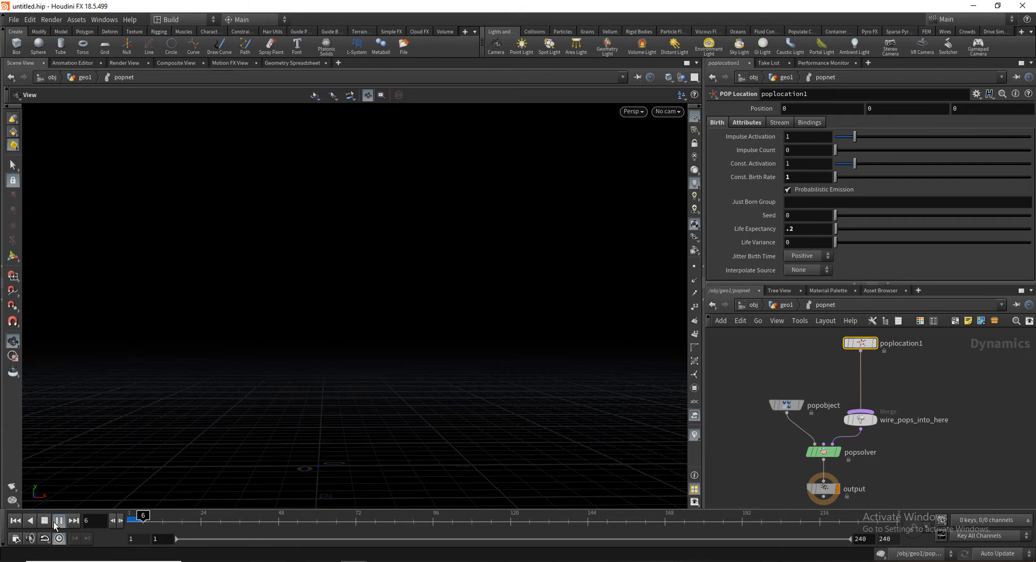
{"action": "left_click", "coordinate": [802, 232]}
{"action": "type", "text": "1"}
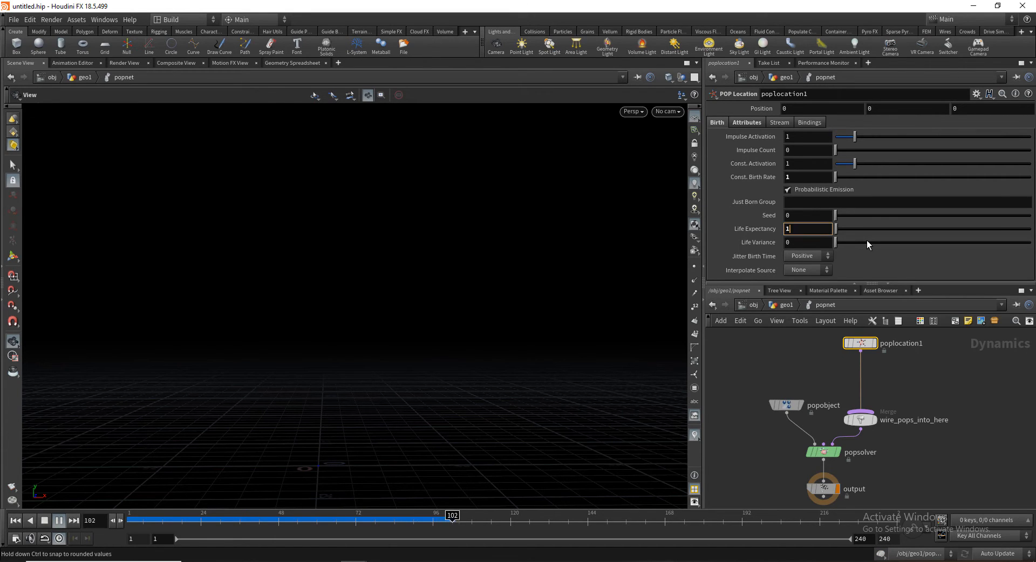
{"action": "key", "text": "Return"}
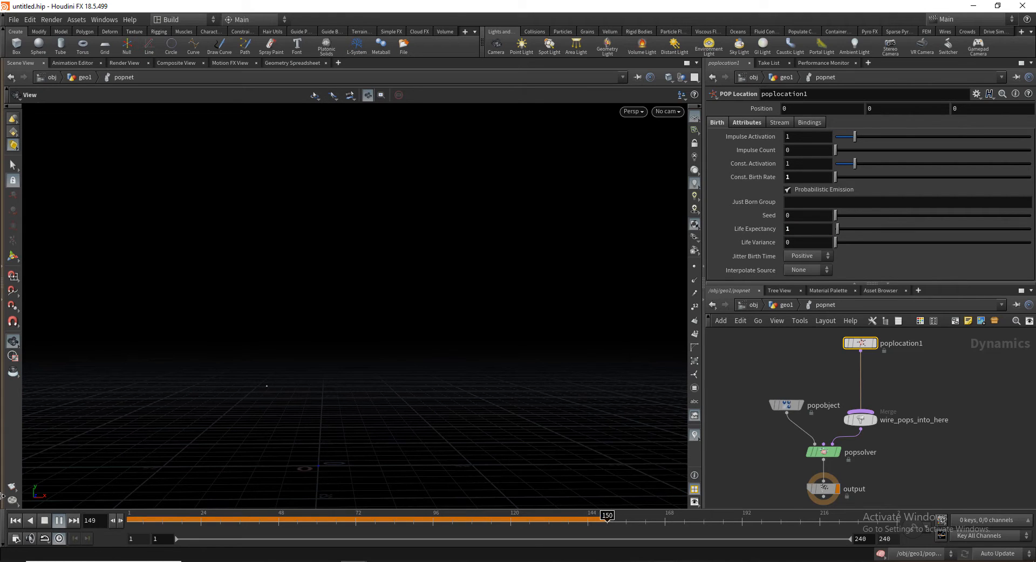
{"action": "left_click", "coordinate": [48, 521]}
{"action": "left_click", "coordinate": [15, 520]}
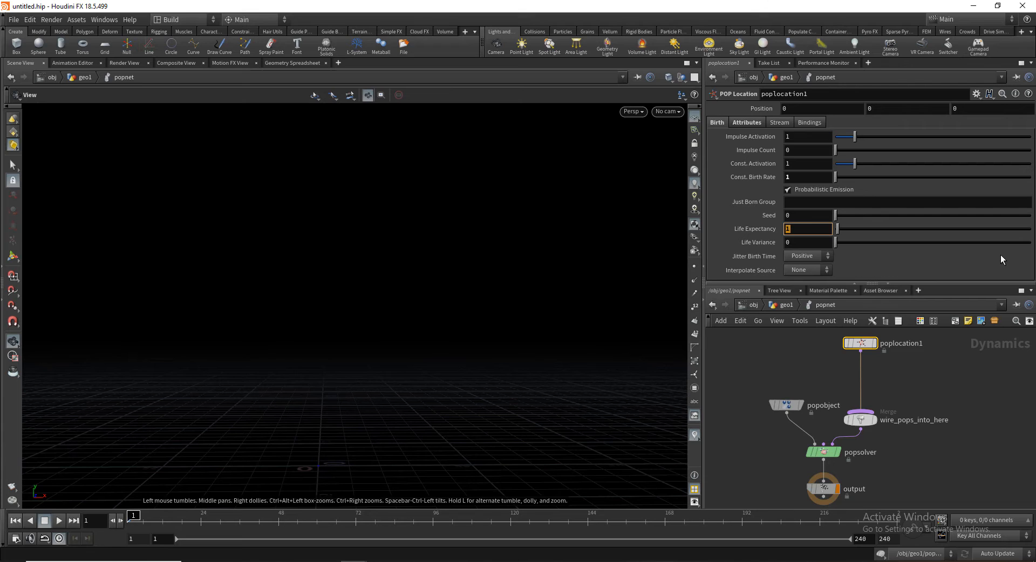
Set the POP Location's life expectancy first to 5 and finally to 4, with a life variance of 3
{"action": "type", "text": "5"}
{"action": "key", "text": "Return"}
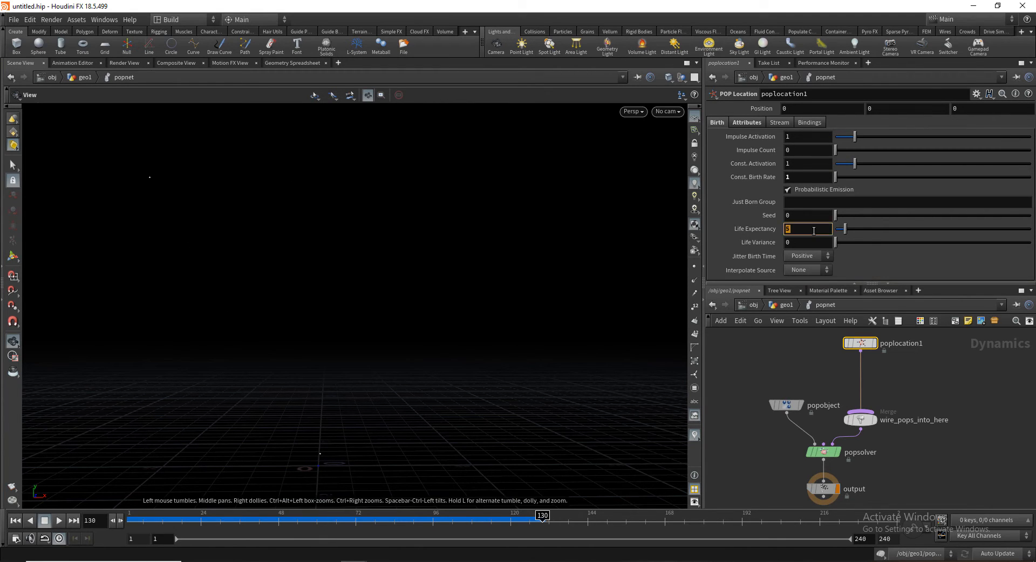
{"action": "type", "text": "4"}
{"action": "key", "text": "Return"}
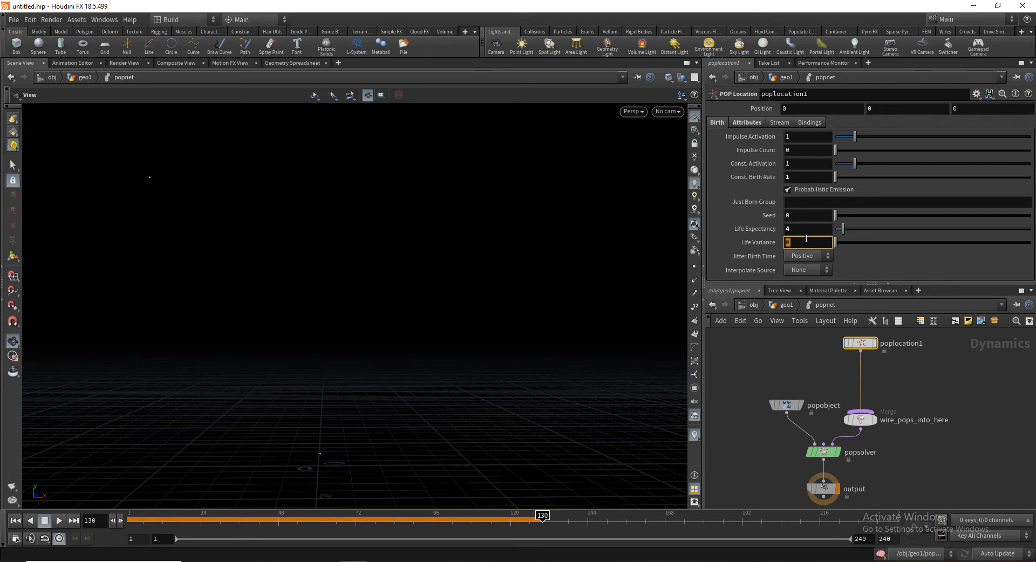
{"action": "type", "text": "3"}
{"action": "key", "text": "Return"}
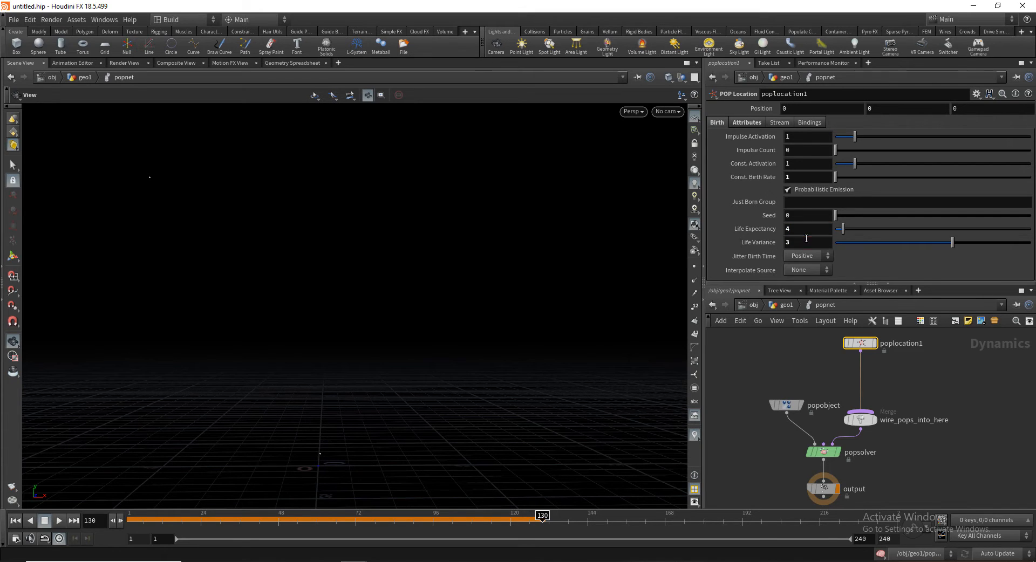
Play the simulation from frame 1 to frame 148 and again to frame 63, viewing the particles from a lower angle
{"action": "left_click", "coordinate": [15, 521]}
{"action": "left_click", "coordinate": [59, 521]}
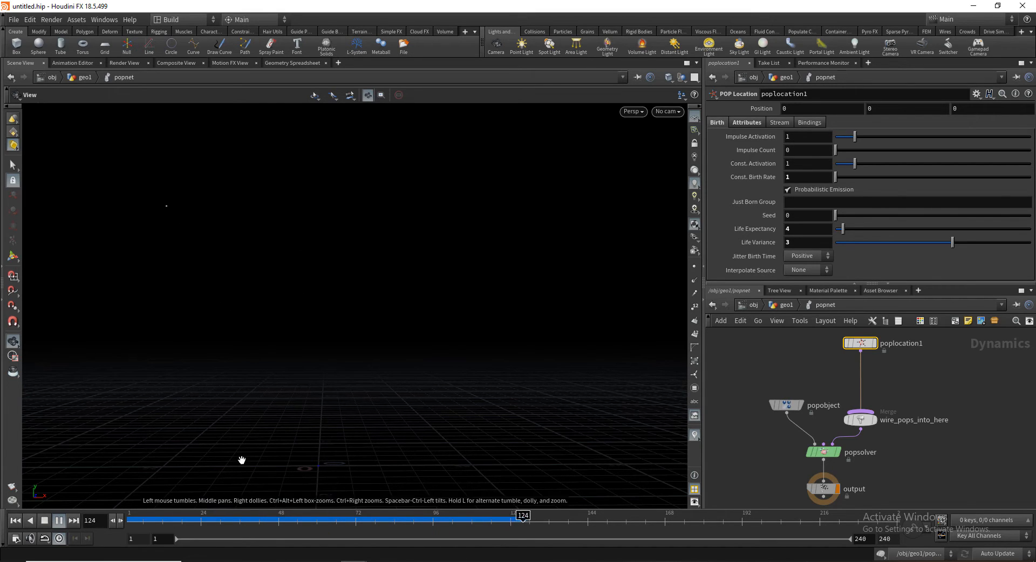
{"action": "left_click", "coordinate": [46, 521]}
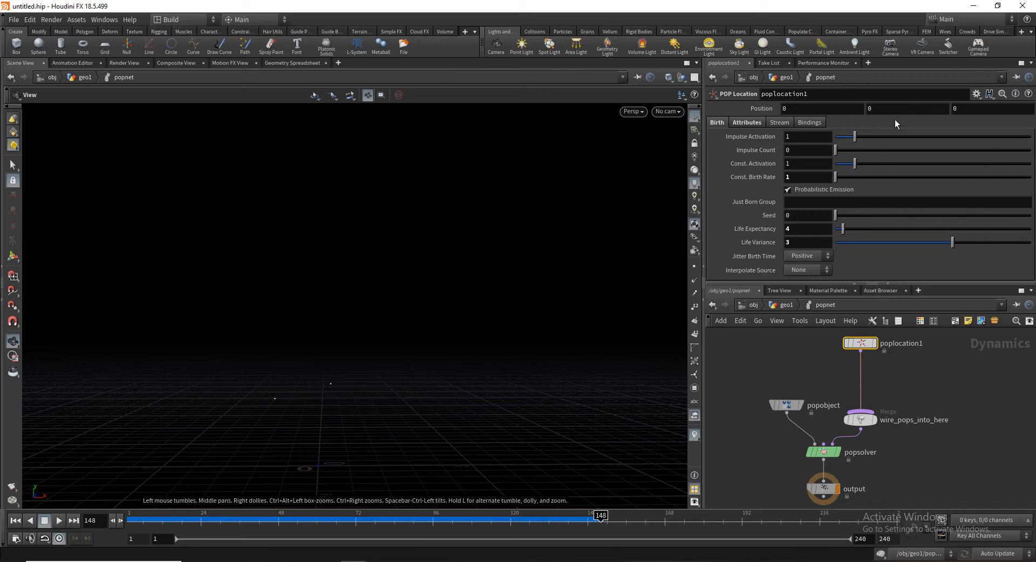
{"action": "left_click_drag", "start_coordinate": [272, 385], "coordinate": [347, 376]}
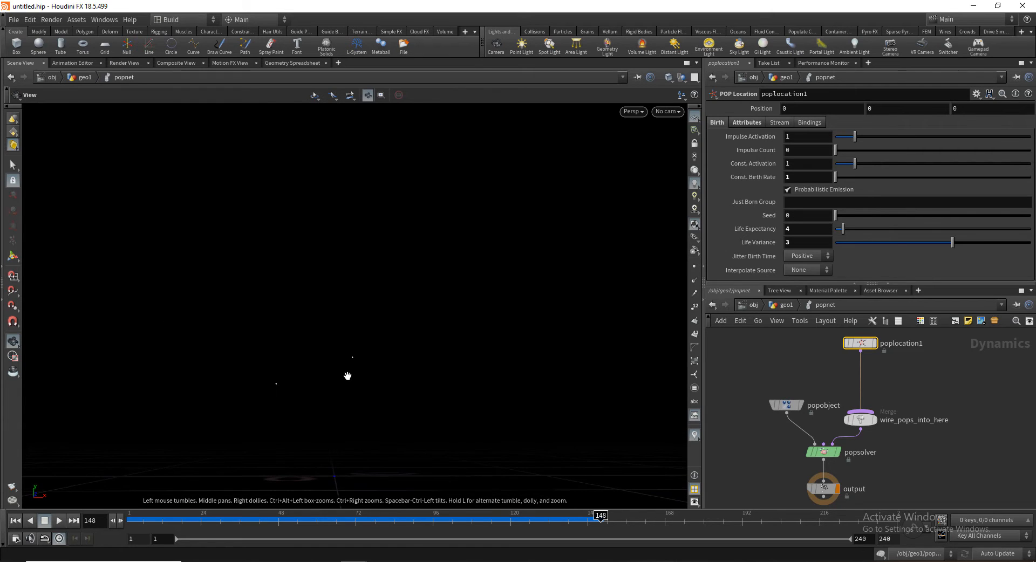
{"action": "left_click_drag", "start_coordinate": [130, 517], "coordinate": [166, 496]}
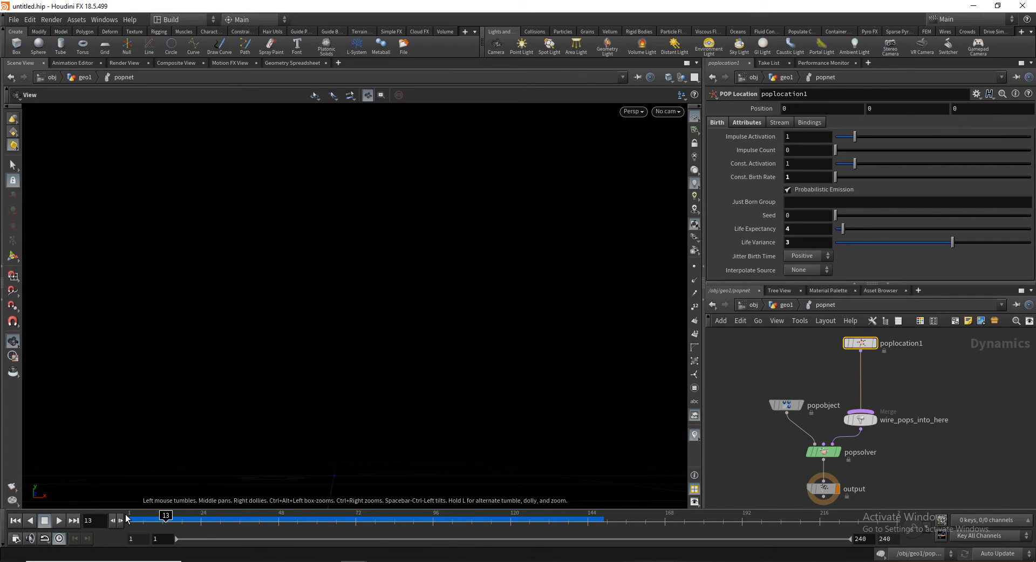
{"action": "left_click", "coordinate": [16, 521]}
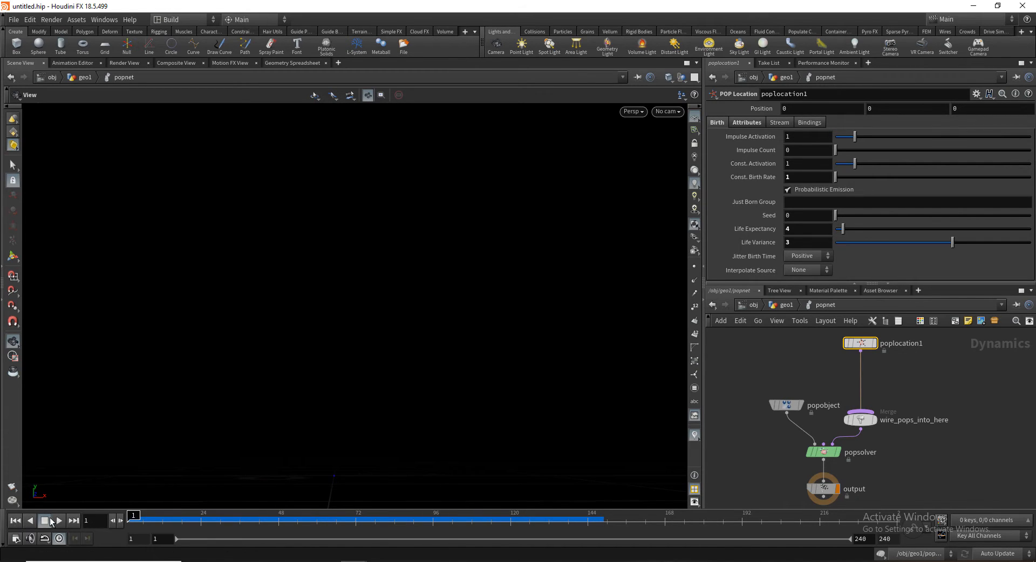
{"action": "left_click", "coordinate": [59, 521]}
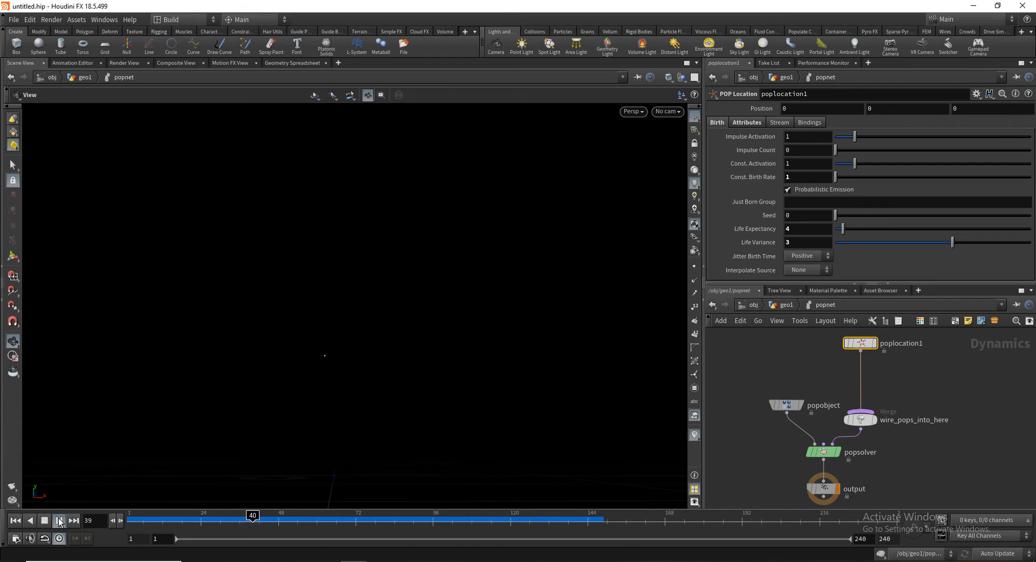
{"action": "left_click", "coordinate": [59, 522]}
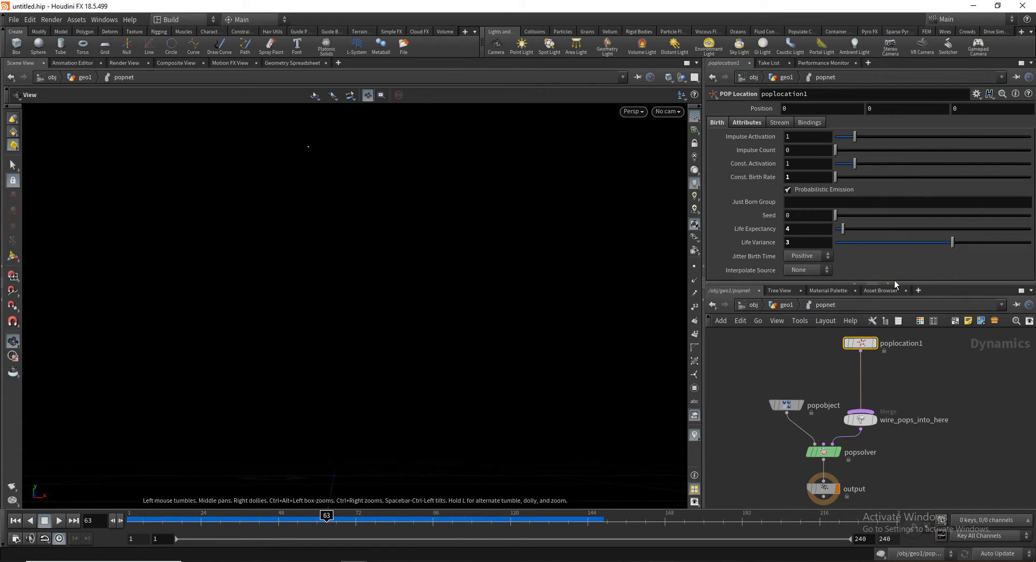
Set the POP Location's Y velocity to 30 and raise it to 40
{"action": "scroll", "coordinate": [913, 403], "scroll_direction": "down", "scroll_amount": 2}
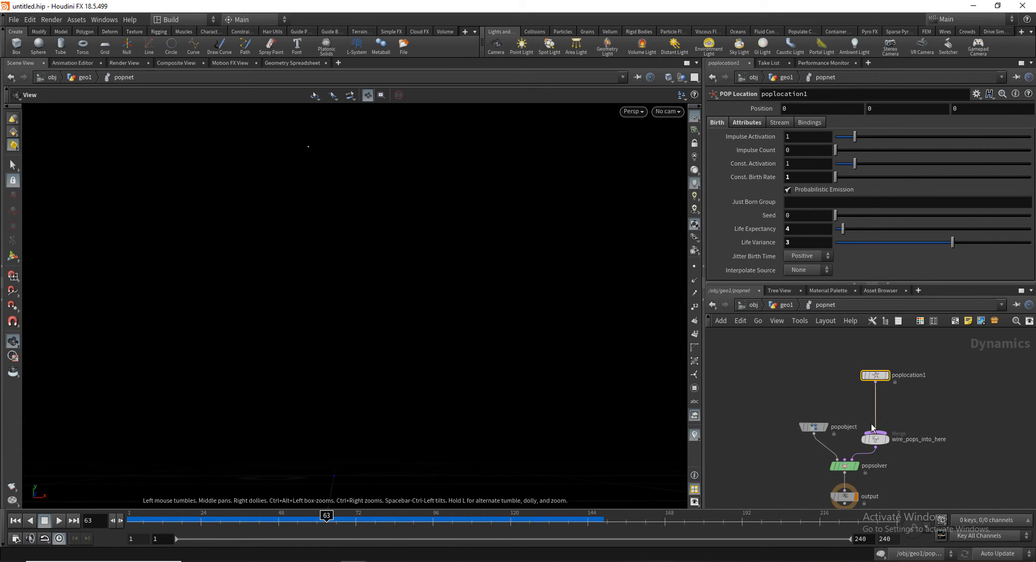
{"action": "left_click", "coordinate": [747, 122]}
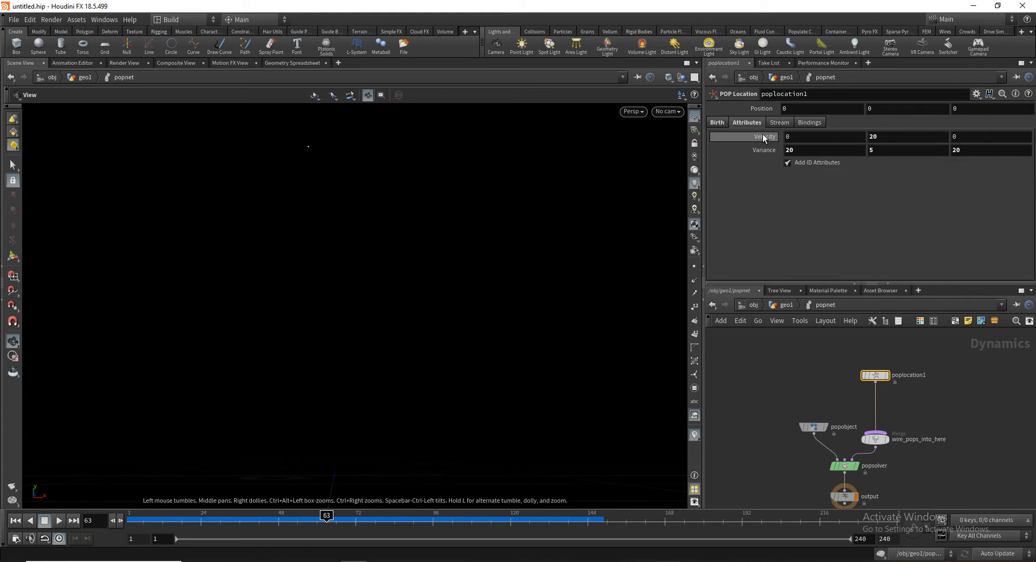
{"action": "left_click", "coordinate": [894, 137]}
{"action": "type", "text": "30"}
{"action": "key", "text": "Return"}
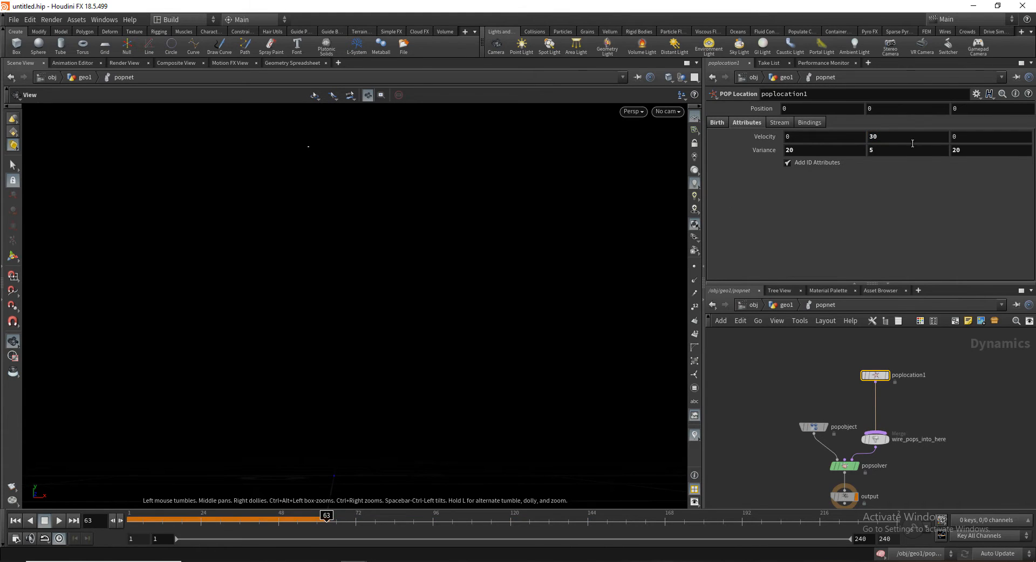
{"action": "left_click", "coordinate": [897, 135]}
{"action": "type", "text": "40"}
{"action": "key", "text": "Return"}
Play the simulation from frame 1 to frame 73 to check the higher upward velocity
{"action": "left_click", "coordinate": [15, 521]}
{"action": "left_click", "coordinate": [60, 521]}
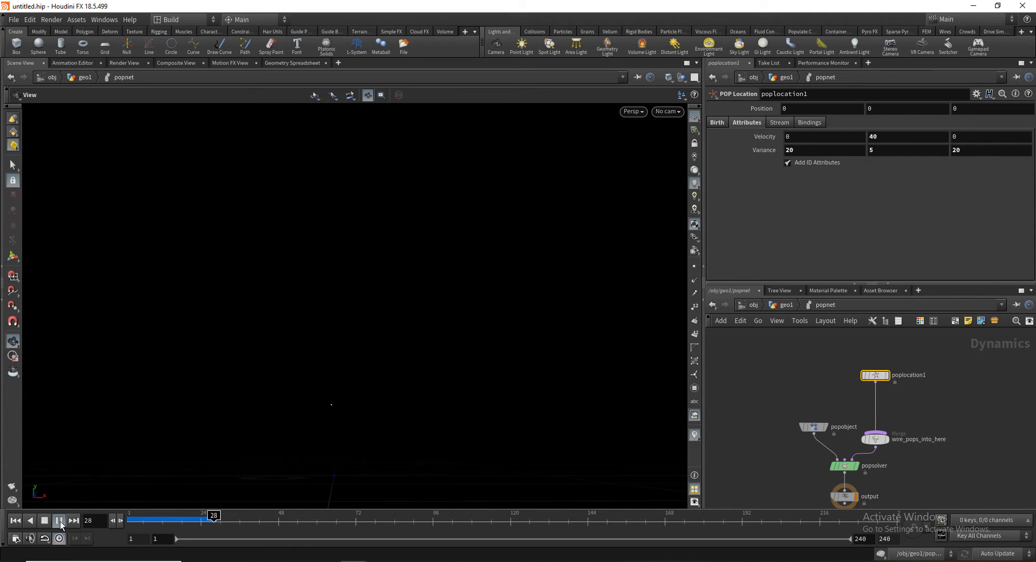
{"action": "left_click", "coordinate": [45, 522]}
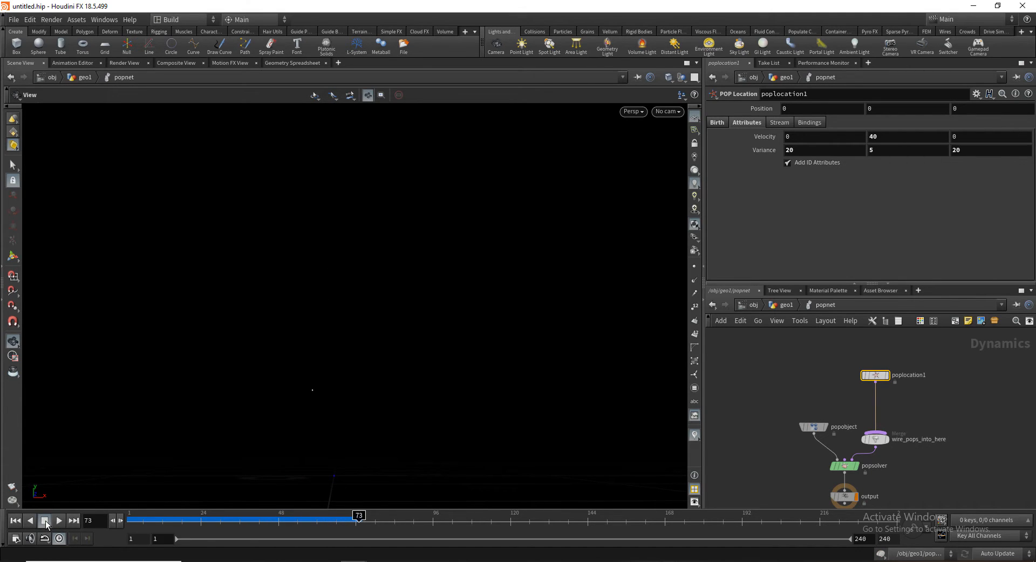
Set the POP Location's life expectancy to 2 and its life variance to 2
{"action": "middle_click_drag", "start_coordinate": [883, 479], "coordinate": [875, 451]}
{"action": "left_click_drag", "start_coordinate": [773, 435], "coordinate": [873, 436]}
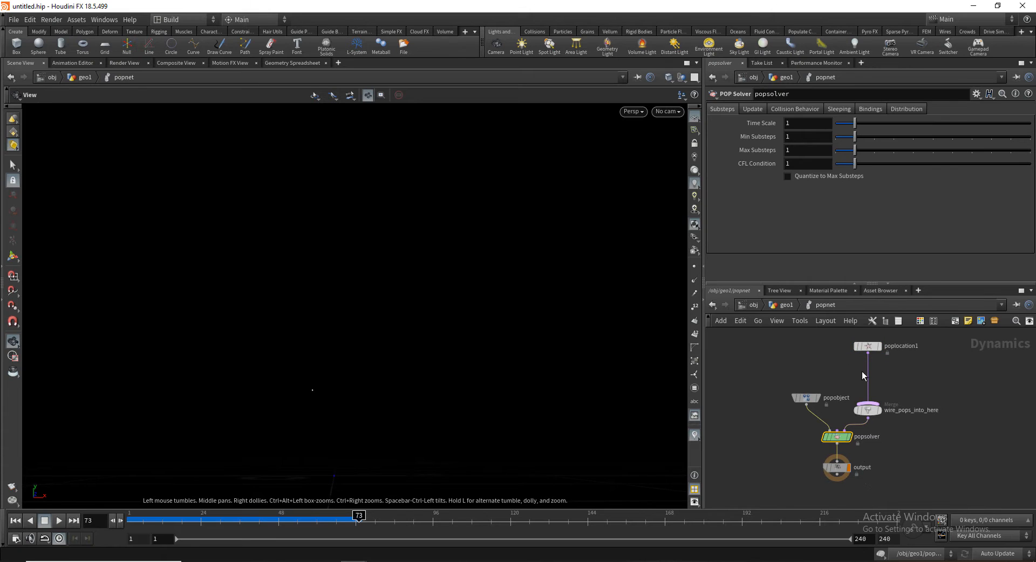
{"action": "left_click_drag", "start_coordinate": [833, 336], "coordinate": [958, 362]}
{"action": "left_click", "coordinate": [718, 123]}
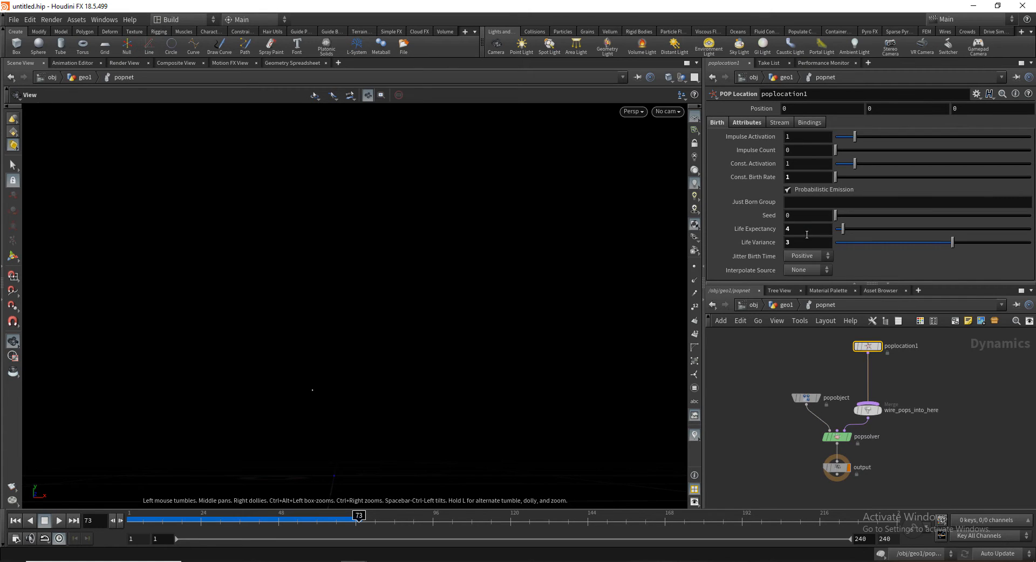
{"action": "type", "text": "2"}
{"action": "key", "text": "Return"}
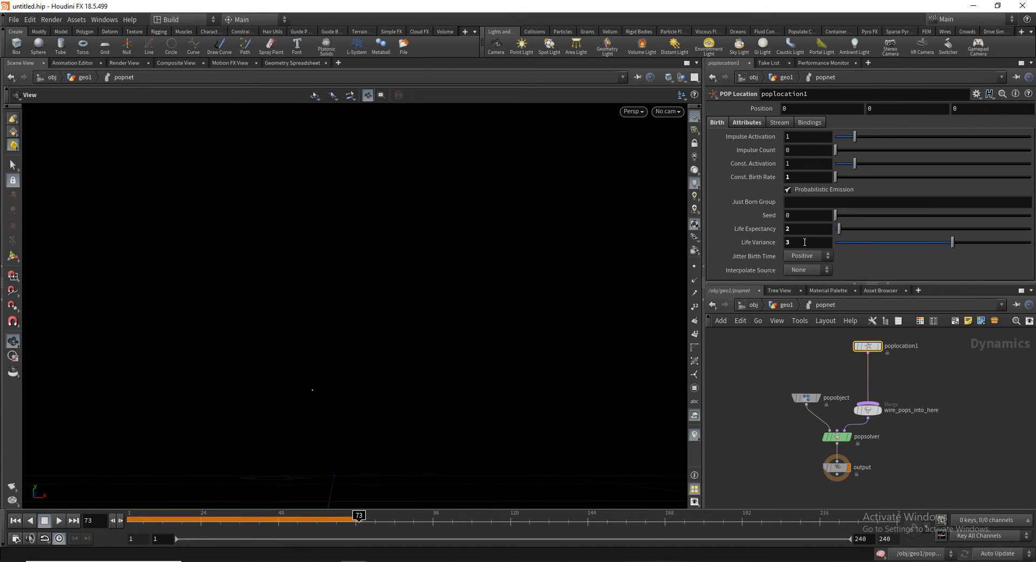
{"action": "type", "text": "2"}
{"action": "key", "text": "Return"}
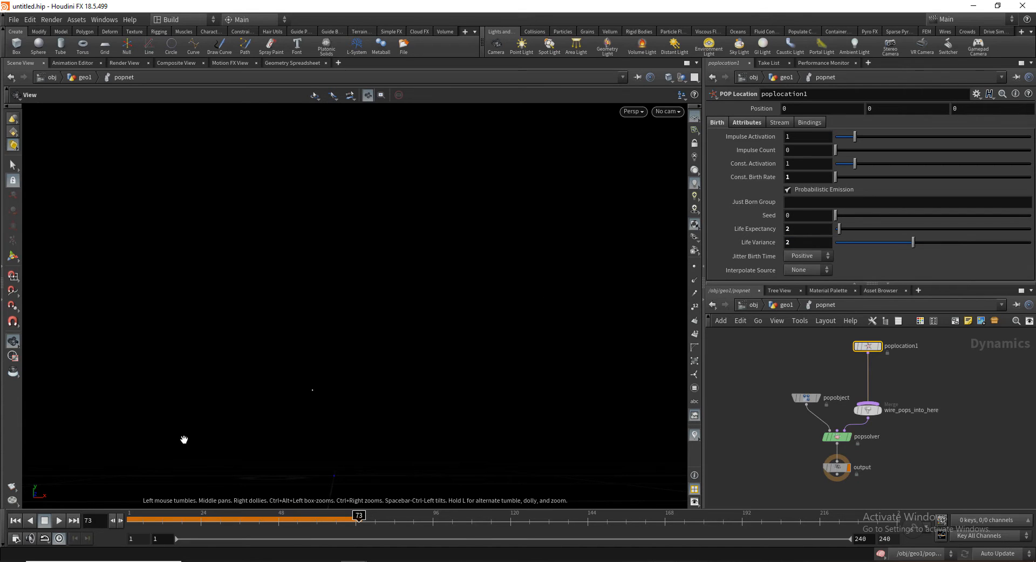
Play the simulation from frame 1 past frame 200 to check the particle lifespans, and return to the start
{"action": "left_click", "coordinate": [15, 520]}
{"action": "left_click", "coordinate": [59, 521]}
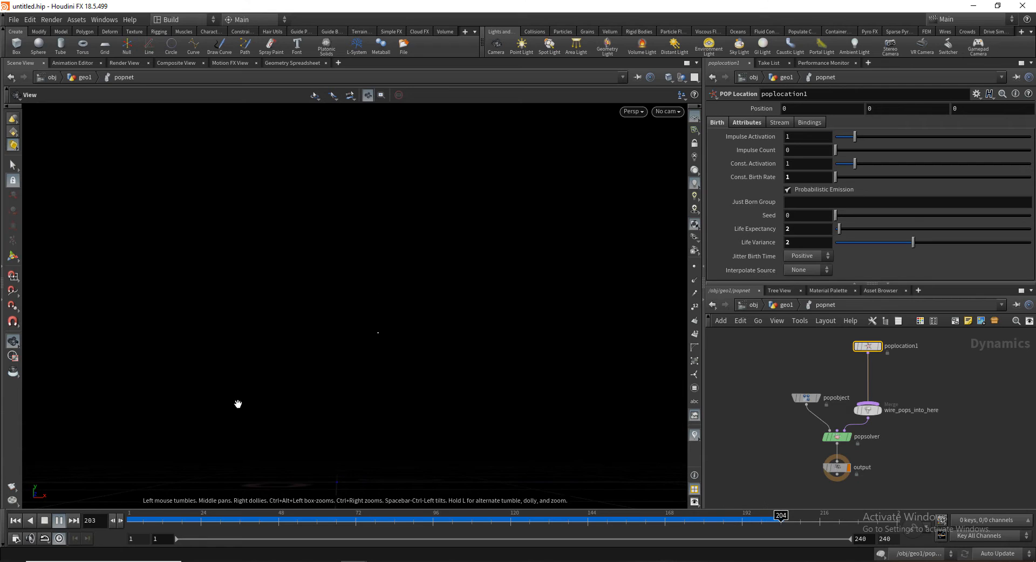
{"action": "left_click", "coordinate": [46, 521]}
{"action": "left_click", "coordinate": [26, 522]}
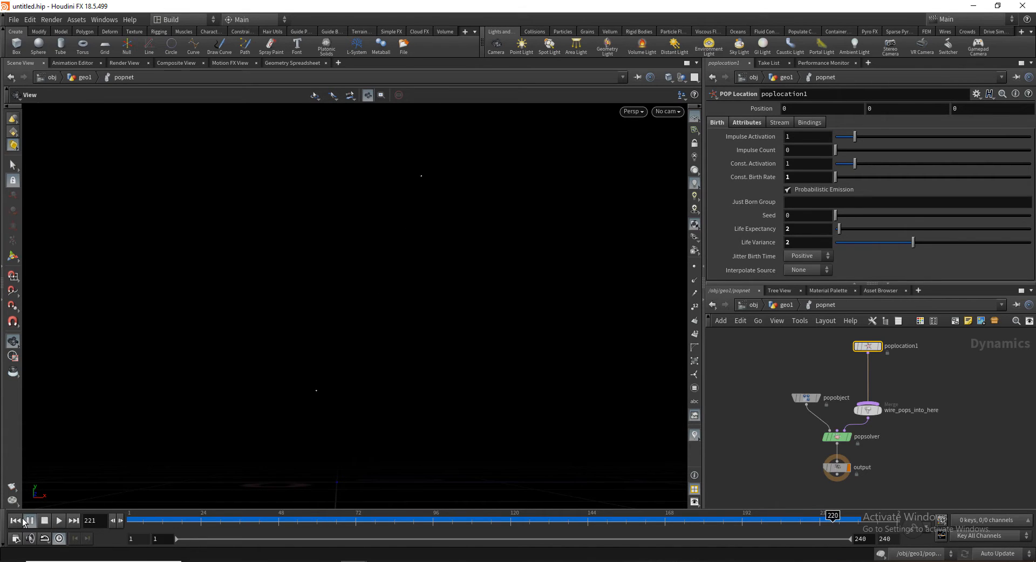
{"action": "left_click", "coordinate": [16, 522]}
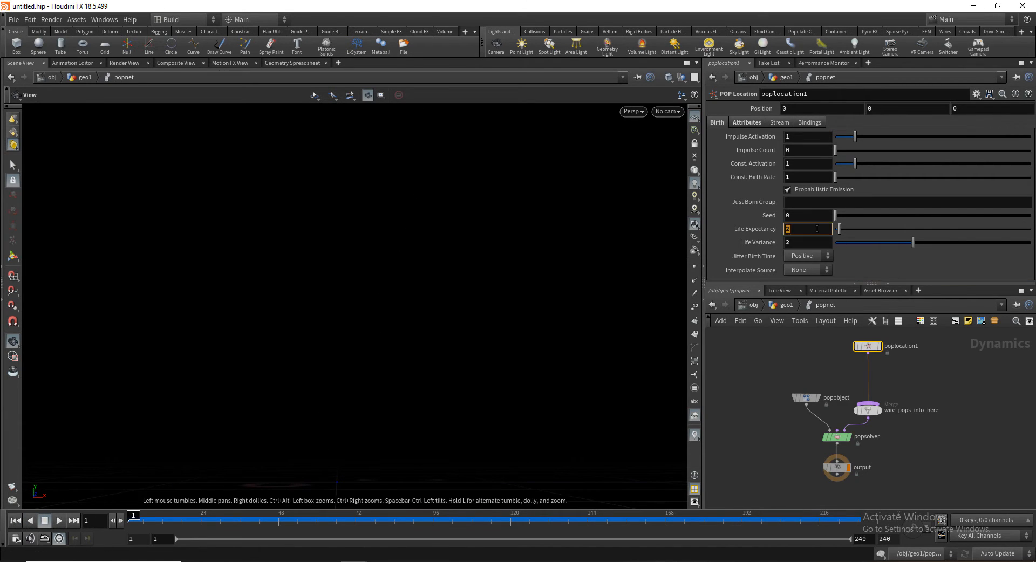
Set both the life expectancy and life variance of the POP Location to 1, and play the simulation to frame 234
{"action": "type", "text": "1"}
{"action": "key", "text": "Tab"}
{"action": "type", "text": "1"}
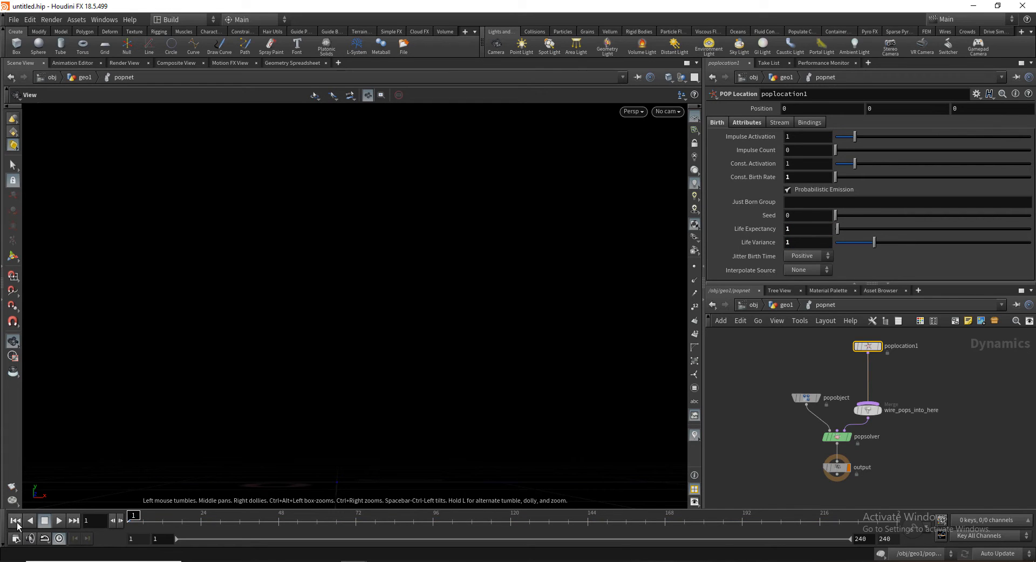
{"action": "left_click", "coordinate": [58, 521]}
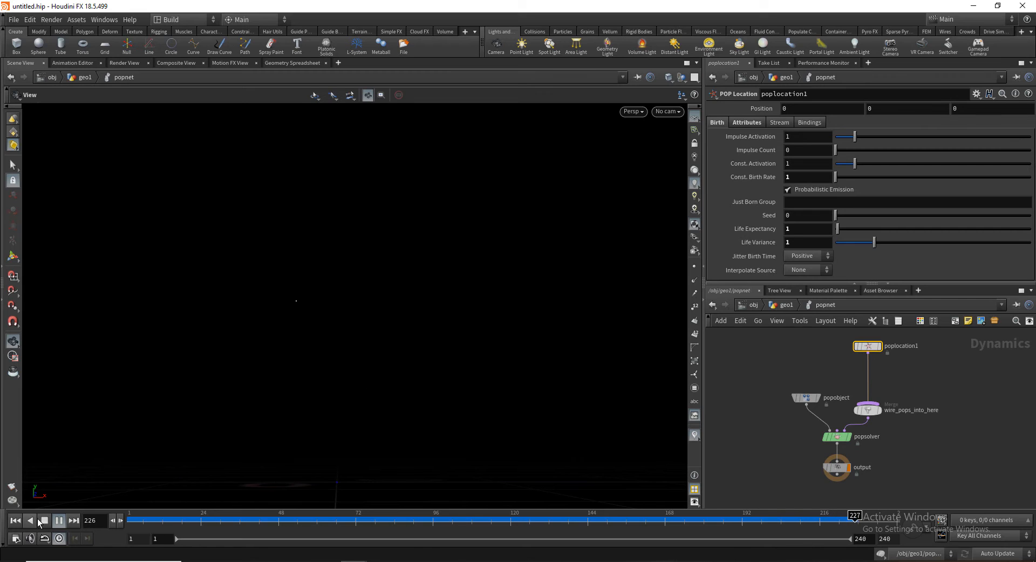
{"action": "left_click", "coordinate": [41, 521]}
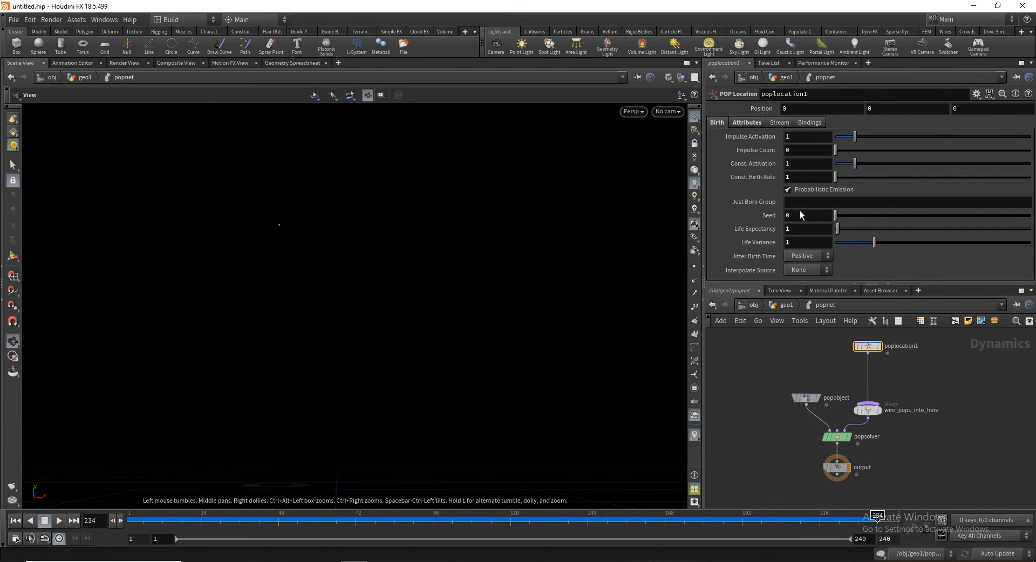
Set the POP Location's life variance to 0.7 and its life expectancy to 1 after trying 0.7, with the timeline back at frame 1
{"action": "left_click", "coordinate": [797, 229]}
{"action": "type", "text": ".7"}
{"action": "left_click", "coordinate": [803, 243]}
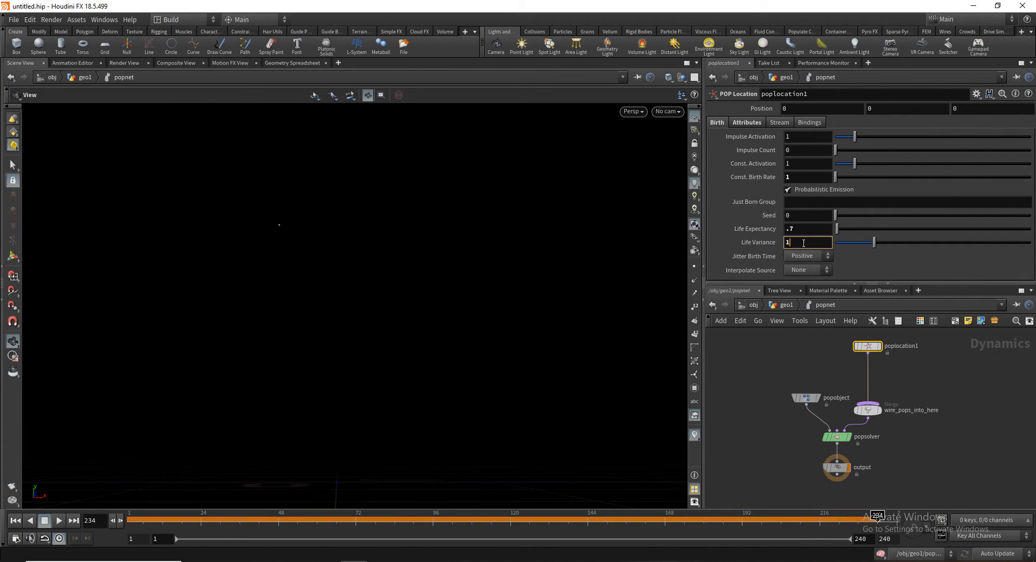
{"action": "key", "text": "Return"}
{"action": "left_click", "coordinate": [29, 521]}
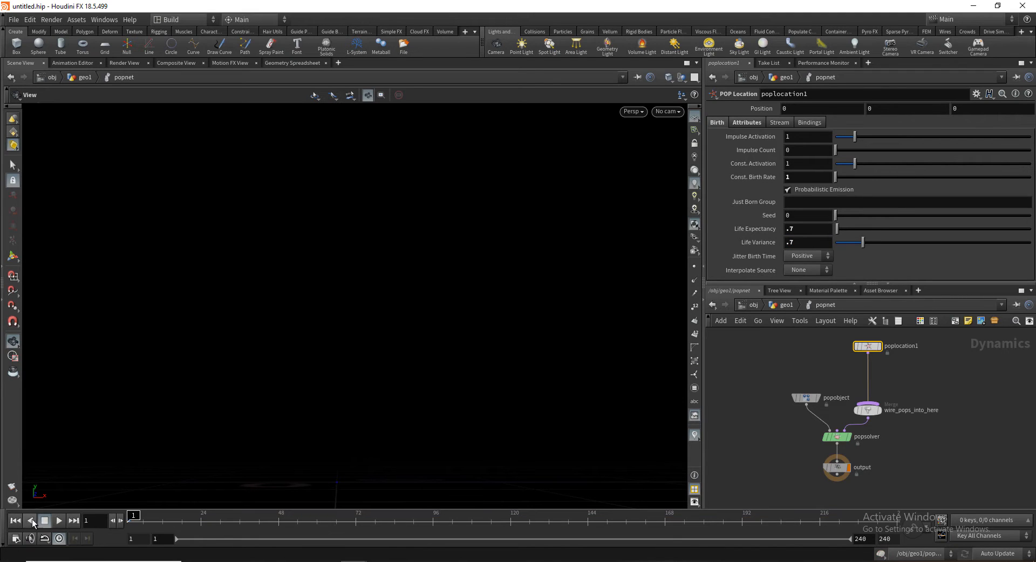
{"action": "key", "text": "Return"}
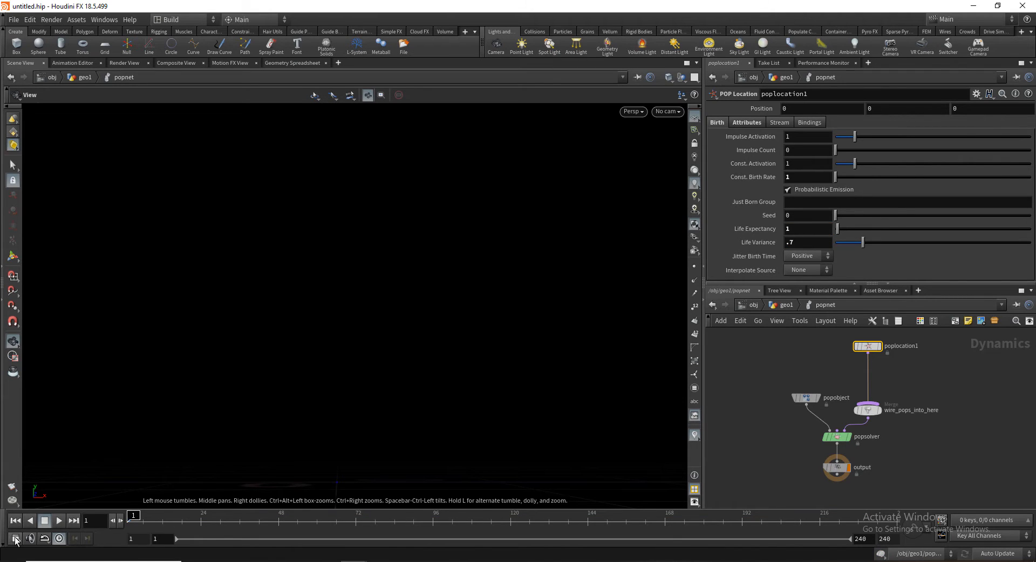
Play the simulation with the new lifespan settings and stop at frame 55
{"action": "left_click", "coordinate": [59, 521]}
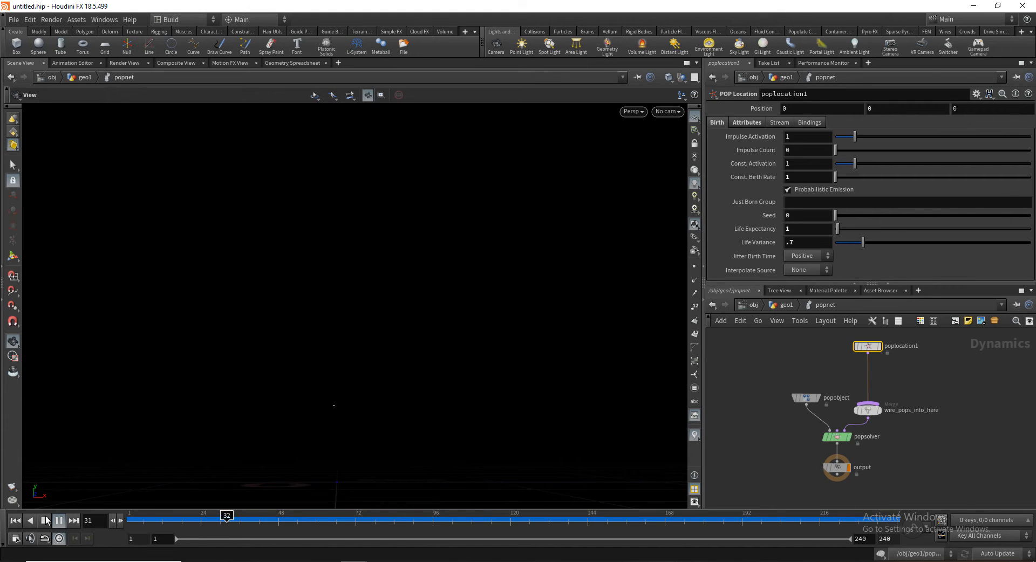
{"action": "left_click", "coordinate": [45, 521]}
Move the poplocation1 node further above wire_pops_into_here to make room between them, and frame the whole network
{"action": "middle_click_drag", "start_coordinate": [894, 373], "coordinate": [868, 446]}
{"action": "left_click_drag", "start_coordinate": [837, 421], "coordinate": [837, 357]}
{"action": "middle_click_drag", "start_coordinate": [857, 387], "coordinate": [851, 444]}
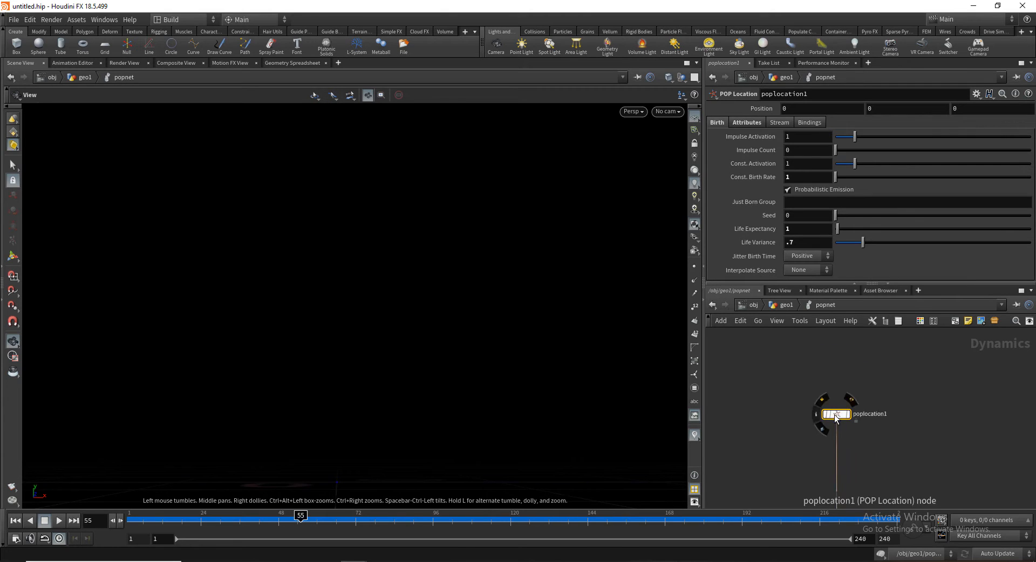
{"action": "key", "text": "h"}
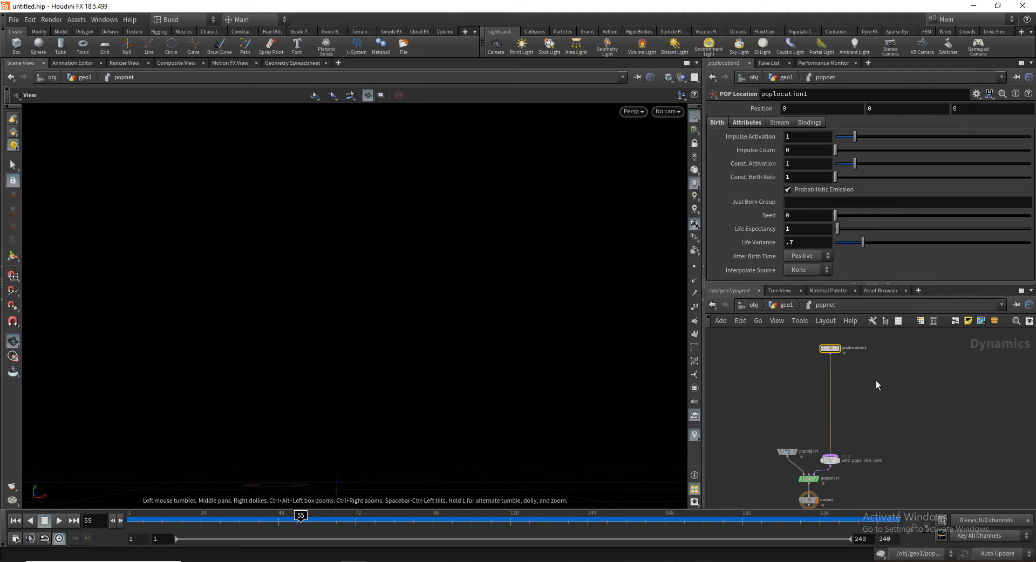
Add a POP Replicate node beside the wire below poplocation1
{"action": "middle_click_drag", "start_coordinate": [876, 380], "coordinate": [889, 391]}
{"action": "left_click_drag", "start_coordinate": [845, 362], "coordinate": [844, 352]}
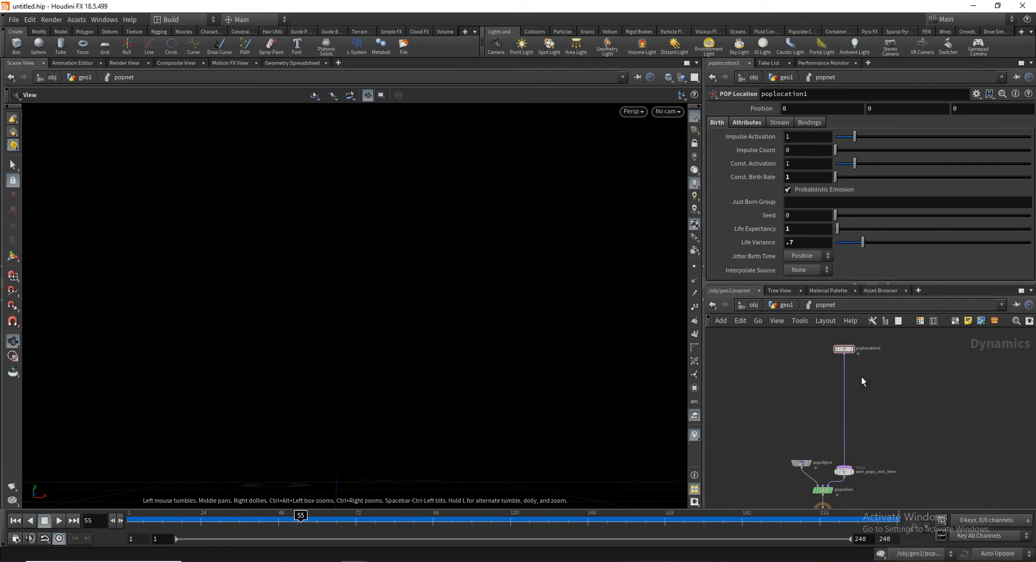
{"action": "key", "text": "Tab"}
{"action": "type", "text": "po"}
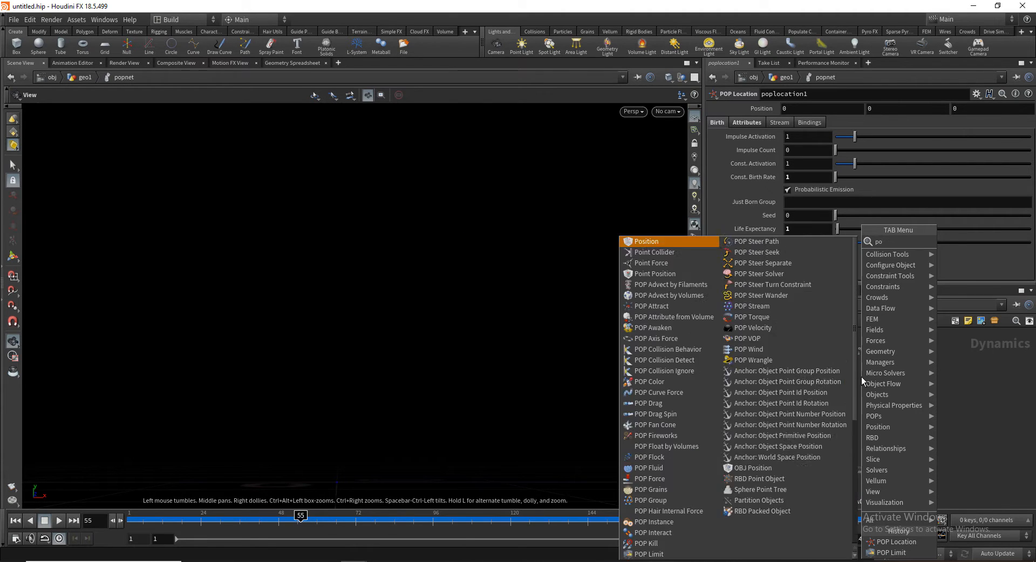
{"action": "type", "text": "pre"}
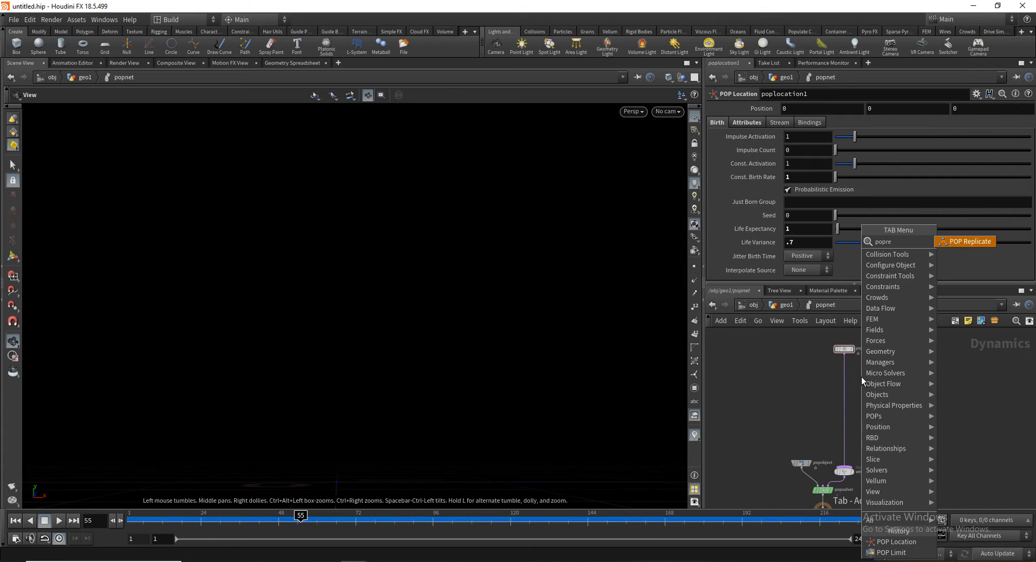
{"action": "key", "text": "Return"}
{"action": "left_click", "coordinate": [887, 381]}
{"action": "scroll", "coordinate": [852, 364], "scroll_direction": "up", "scroll_amount": 3}
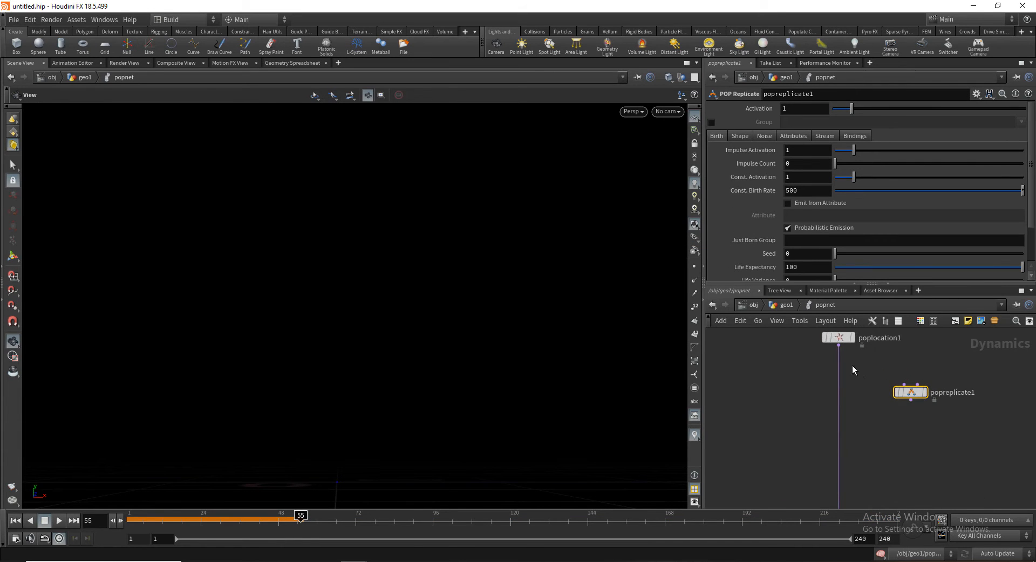
Wire poplocation1's output into popreplicate1's second input and set the display flag on the output node
{"action": "left_click", "coordinate": [864, 445]}
{"action": "left_click_drag", "start_coordinate": [839, 346], "coordinate": [917, 385]}
{"action": "left_click", "coordinate": [911, 392]}
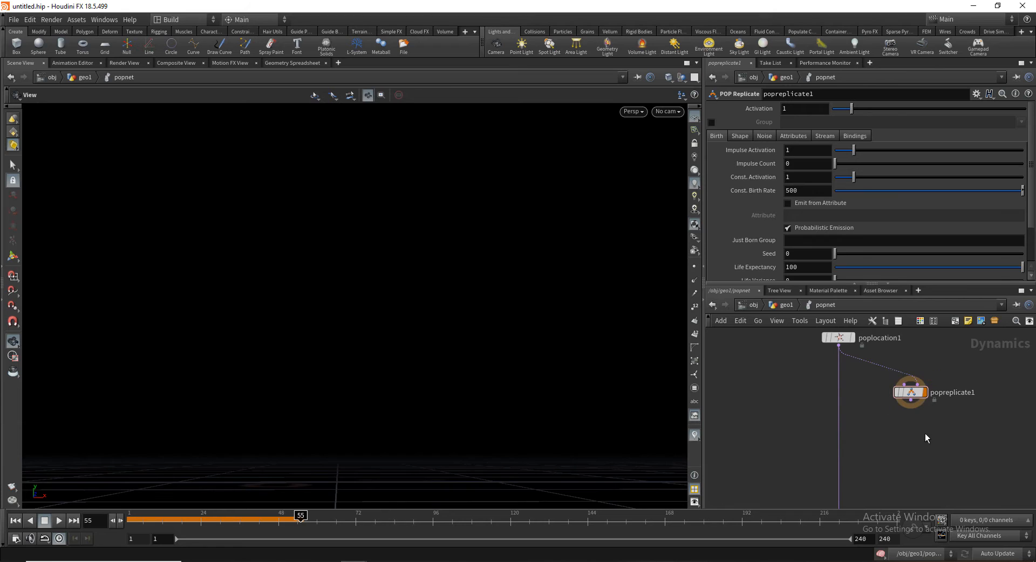
{"action": "scroll", "coordinate": [918, 432], "scroll_direction": "down", "scroll_amount": 3}
{"action": "middle_click_drag", "start_coordinate": [893, 506], "coordinate": [875, 421]}
{"action": "left_click", "coordinate": [834, 418]}
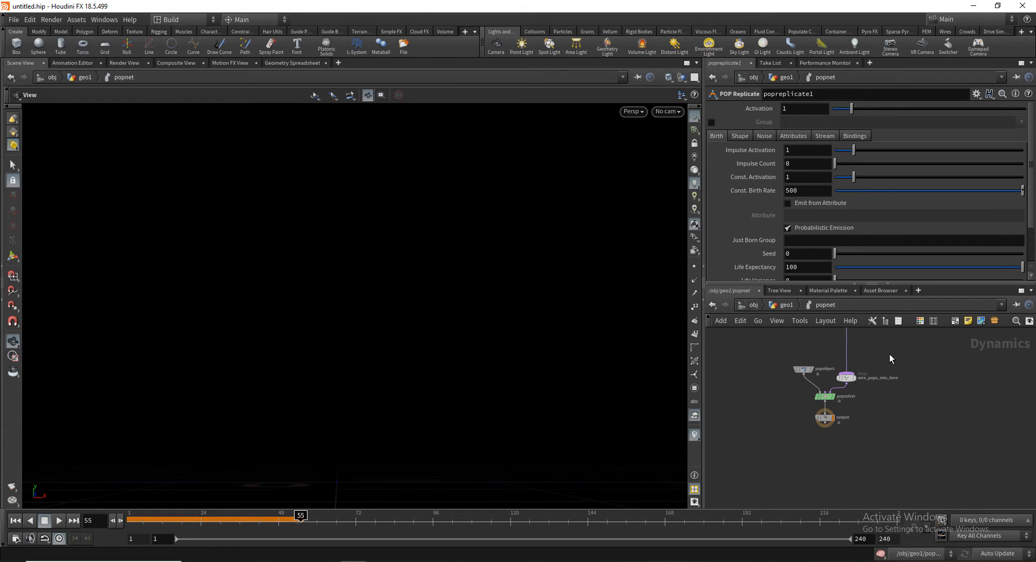
Insert a Merge node on the wire between poplocation1 and wire_pops_into_here
{"action": "middle_click_drag", "start_coordinate": [889, 354], "coordinate": [900, 456]}
{"action": "key", "text": "Tab"}
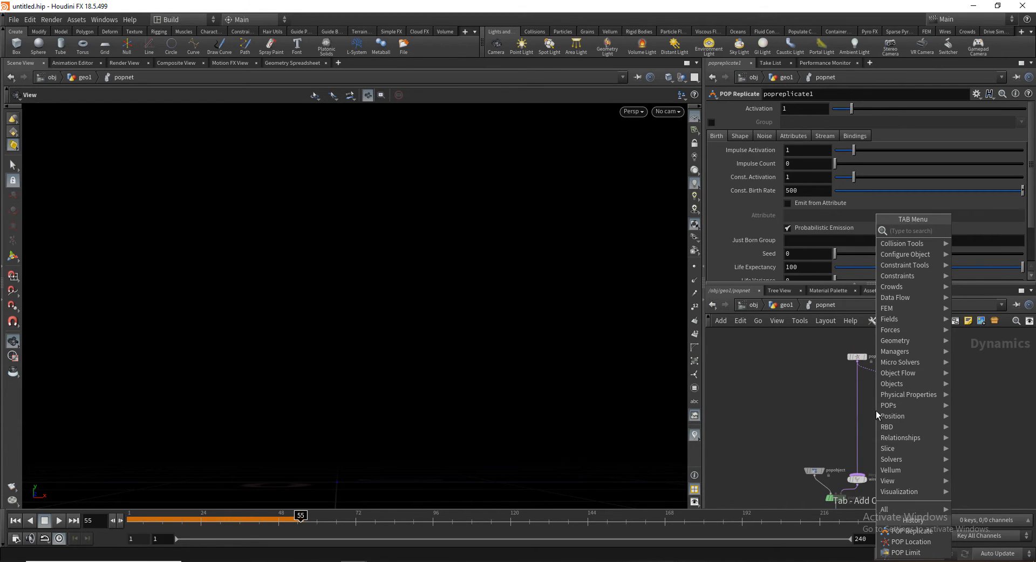
{"action": "type", "text": "mer"}
{"action": "key", "text": "Return"}
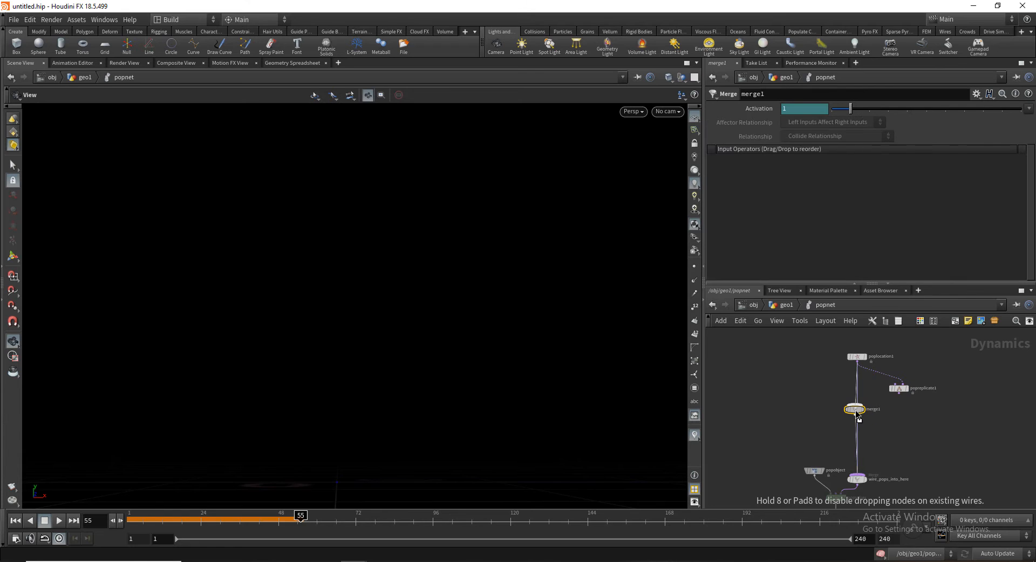
{"action": "left_click", "coordinate": [878, 414]}
{"action": "scroll", "coordinate": [878, 416], "scroll_direction": "up", "scroll_amount": 2}
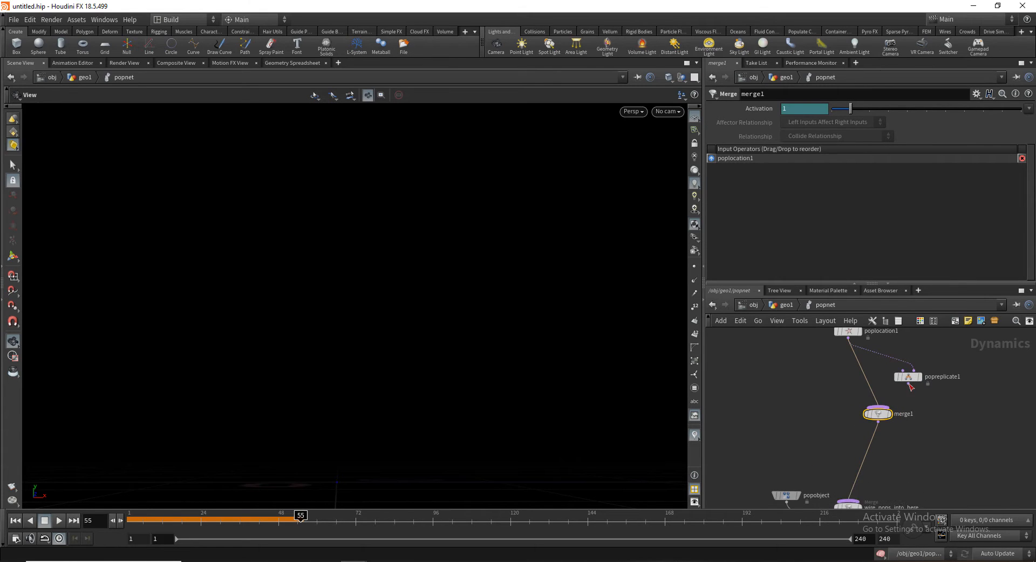
Wire popreplicate1 into merge1, shift the merge node slightly lower, and scrub the simulation to frame 44
{"action": "left_click", "coordinate": [910, 383]}
{"action": "left_click", "coordinate": [877, 412]}
{"action": "left_click_drag", "start_coordinate": [878, 414], "coordinate": [867, 428]}
{"action": "middle_click_drag", "start_coordinate": [899, 423], "coordinate": [898, 437]}
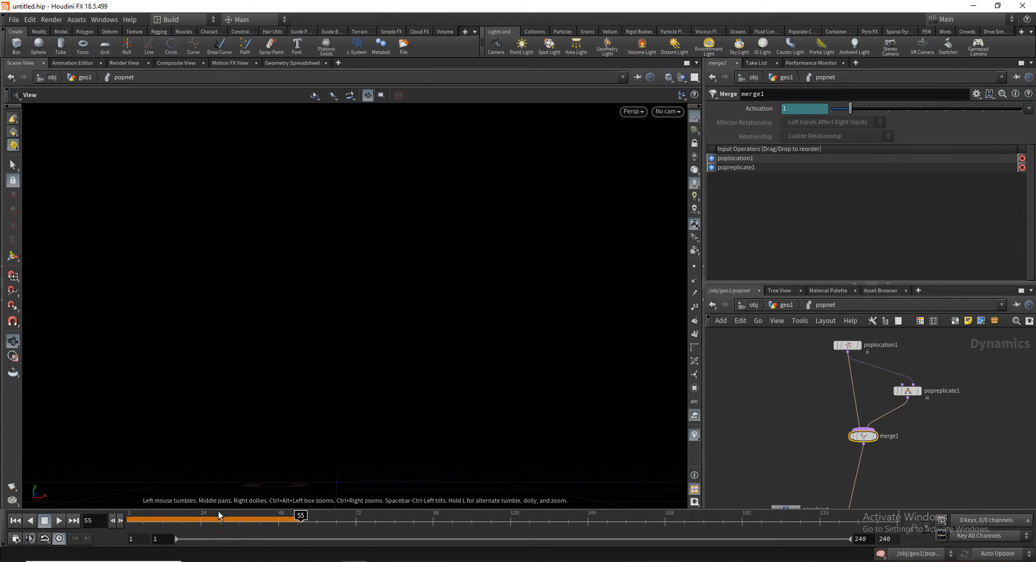
{"action": "left_click_drag", "start_coordinate": [214, 517], "coordinate": [266, 522]}
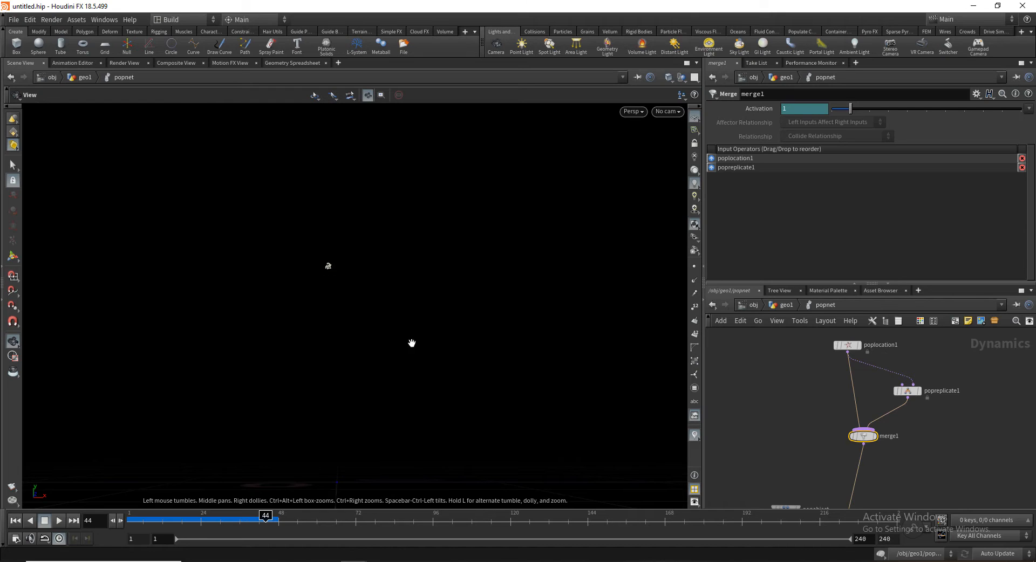
Set popreplicate1's shape size to 0 on all three axes
{"action": "middle_click_drag", "start_coordinate": [941, 427], "coordinate": [936, 442]}
{"action": "left_click", "coordinate": [900, 406]}
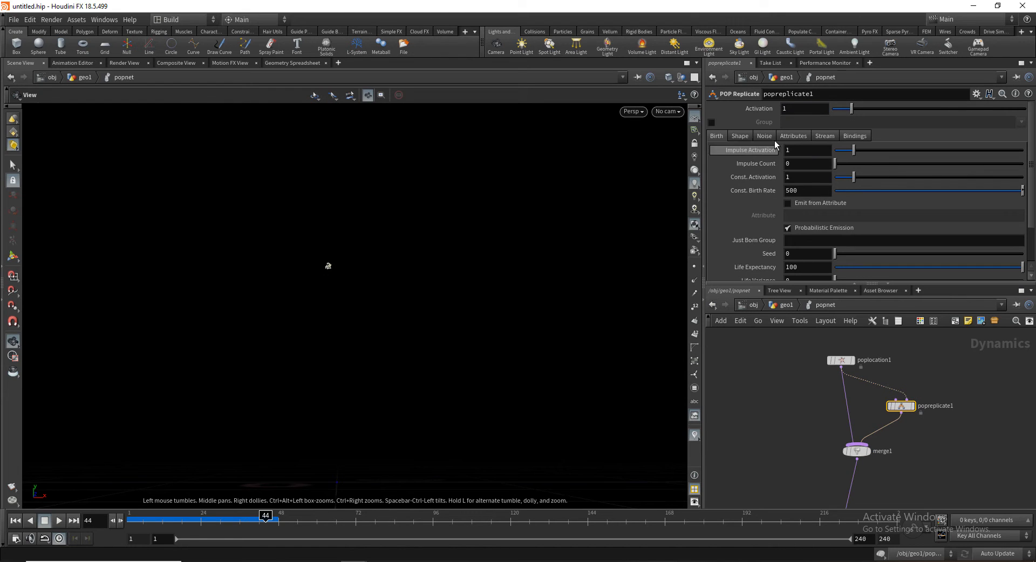
{"action": "left_click", "coordinate": [740, 136]}
{"action": "left_click", "coordinate": [797, 193]}
{"action": "type", "text": "0"}
{"action": "key", "text": "Return"}
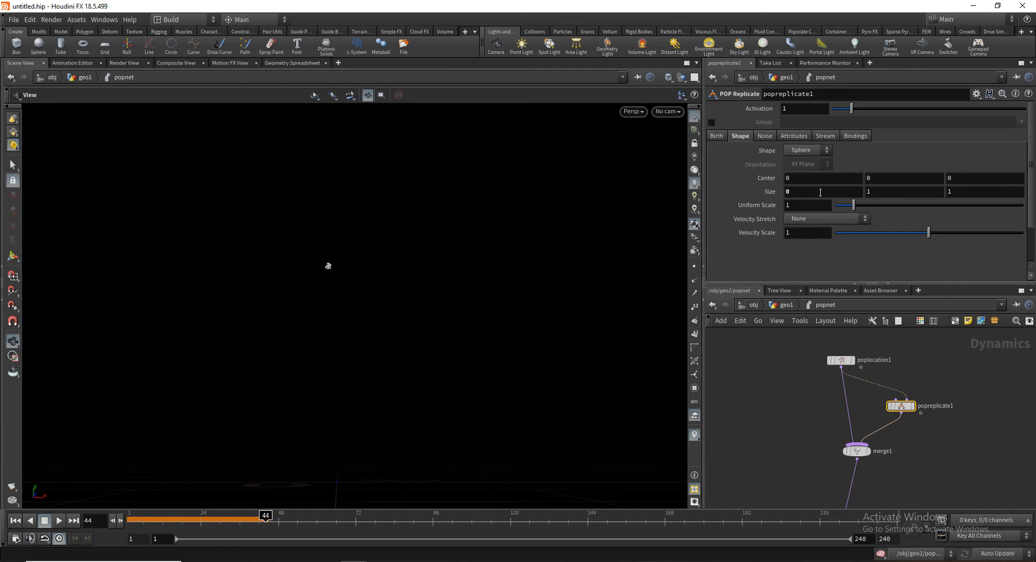
{"action": "type", "text": "0"}
{"action": "key", "text": "Return"}
{"action": "left_click", "coordinate": [1002, 193]}
{"action": "type", "text": "0"}
{"action": "key", "text": "Return"}
Change popreplicate1's initial velocity to Set initial velocity, with a variance of 0.3 on all three axes
{"action": "left_click", "coordinate": [765, 137]}
{"action": "left_click", "coordinate": [793, 136]}
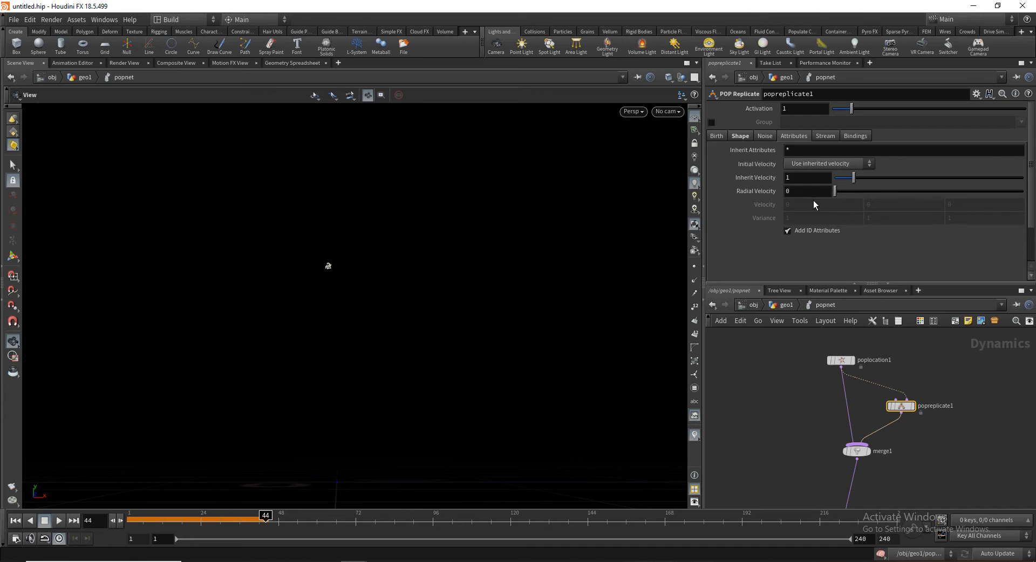
{"action": "left_click", "coordinate": [822, 164]}
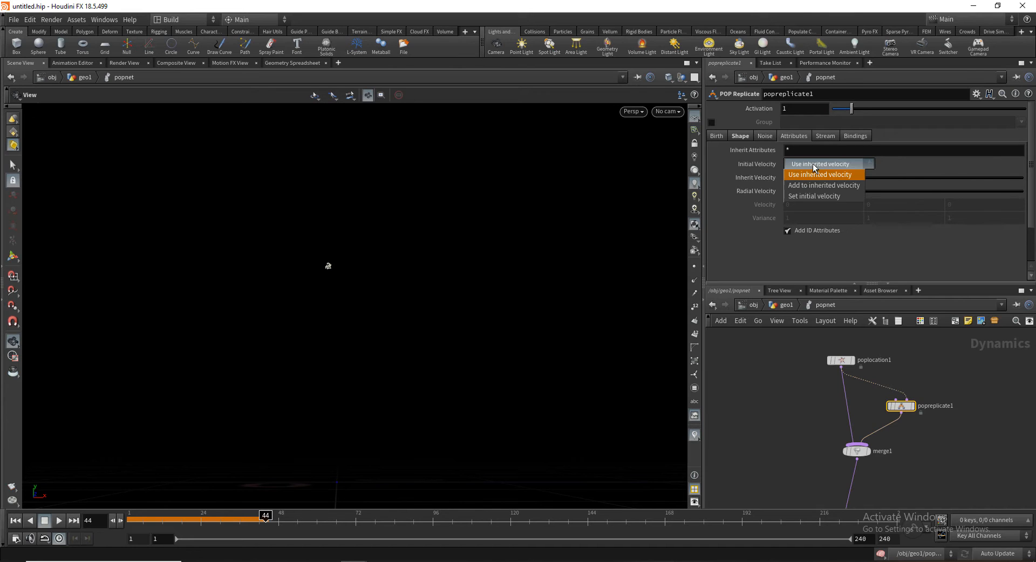
{"action": "left_click", "coordinate": [818, 196]}
{"action": "left_click", "coordinate": [880, 219]}
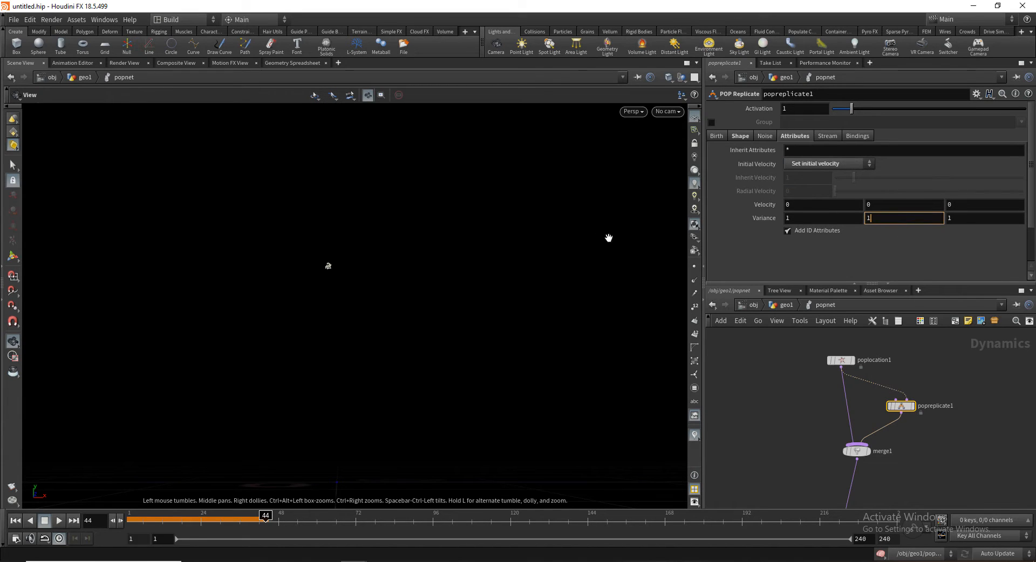
{"action": "middle_click_drag", "start_coordinate": [755, 218], "coordinate": [712, 218]}
Scrub repeatedly through the simulation to examine the replicated particle trails, ending at frame 77
{"action": "left_click_drag", "start_coordinate": [156, 527], "coordinate": [472, 468]}
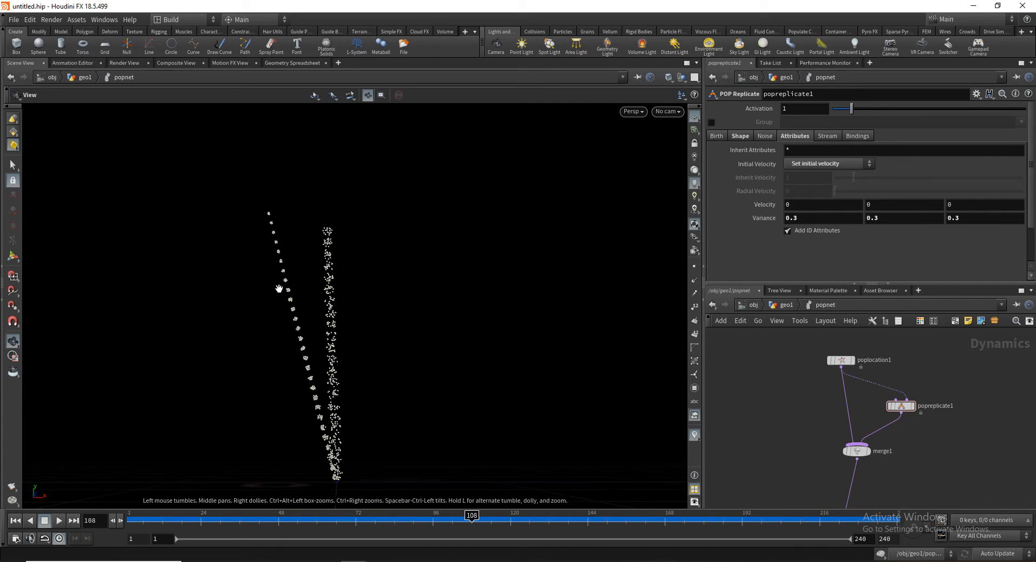
{"action": "left_click_drag", "start_coordinate": [183, 520], "coordinate": [436, 515]}
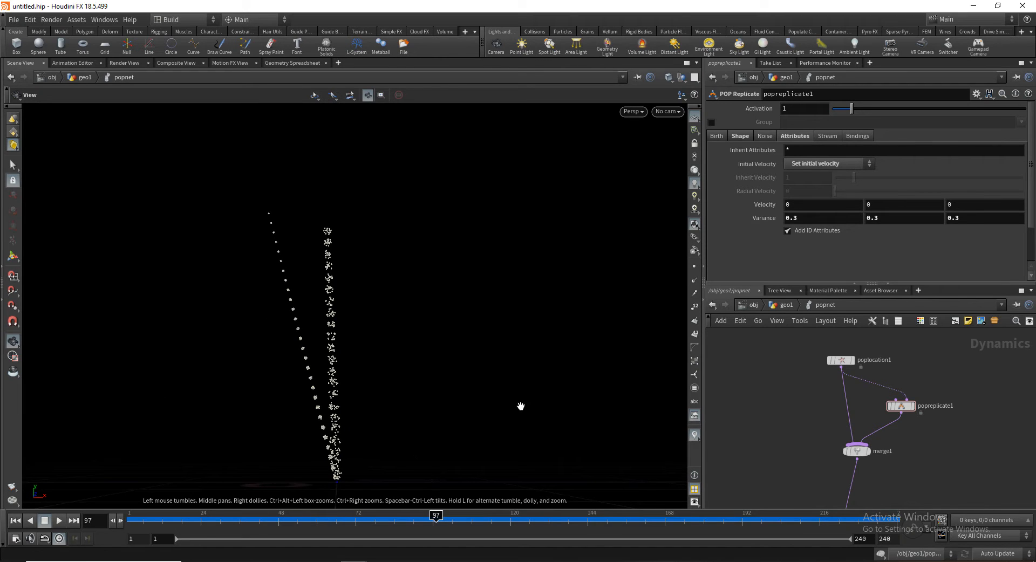
{"action": "left_click_drag", "start_coordinate": [138, 522], "coordinate": [372, 517]}
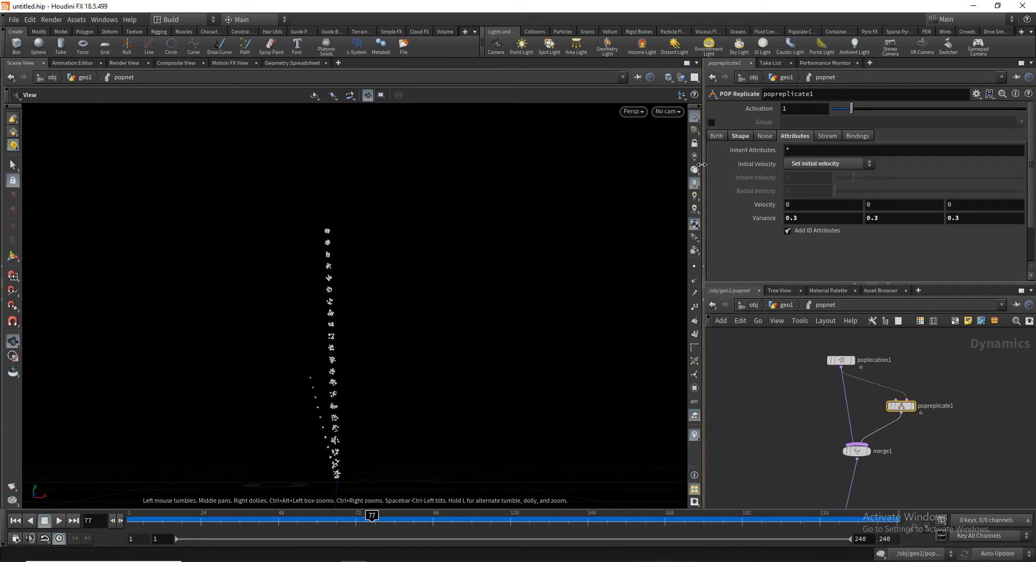
Set popreplicate1's life expectancy to 1 and play the simulation from frame 1
{"action": "left_click", "coordinate": [717, 136]}
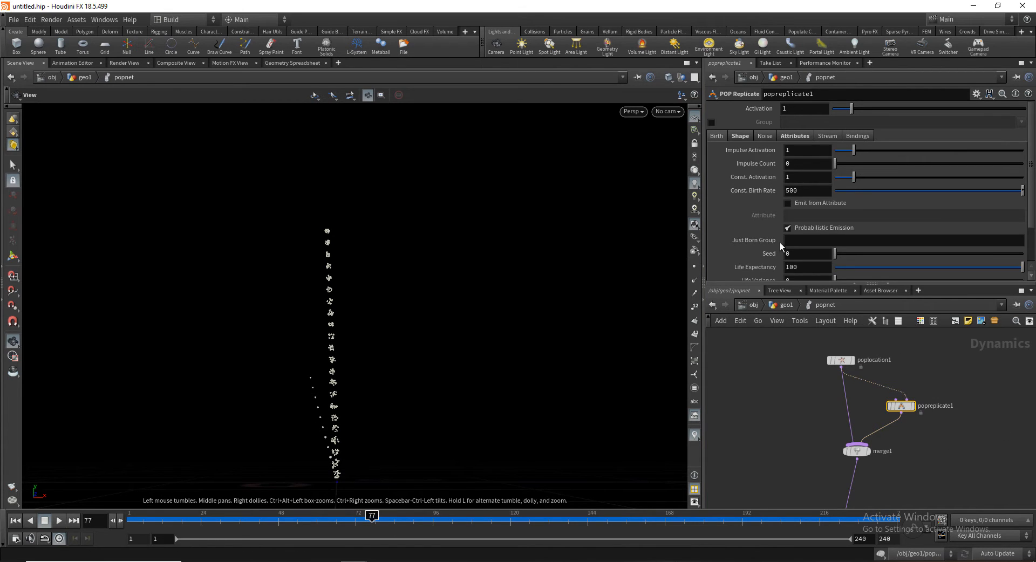
{"action": "key", "text": "Return"}
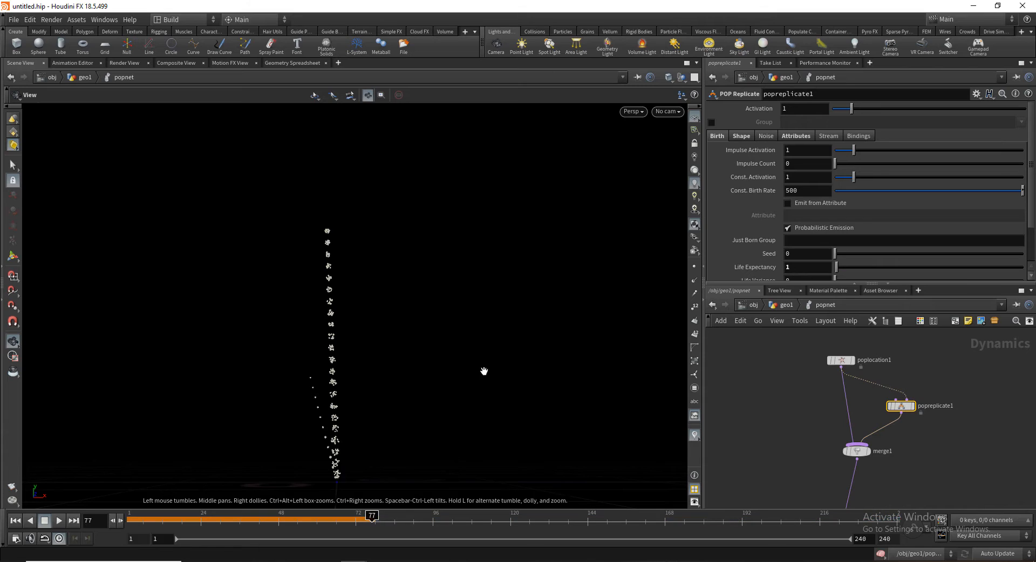
{"action": "left_click", "coordinate": [122, 517]}
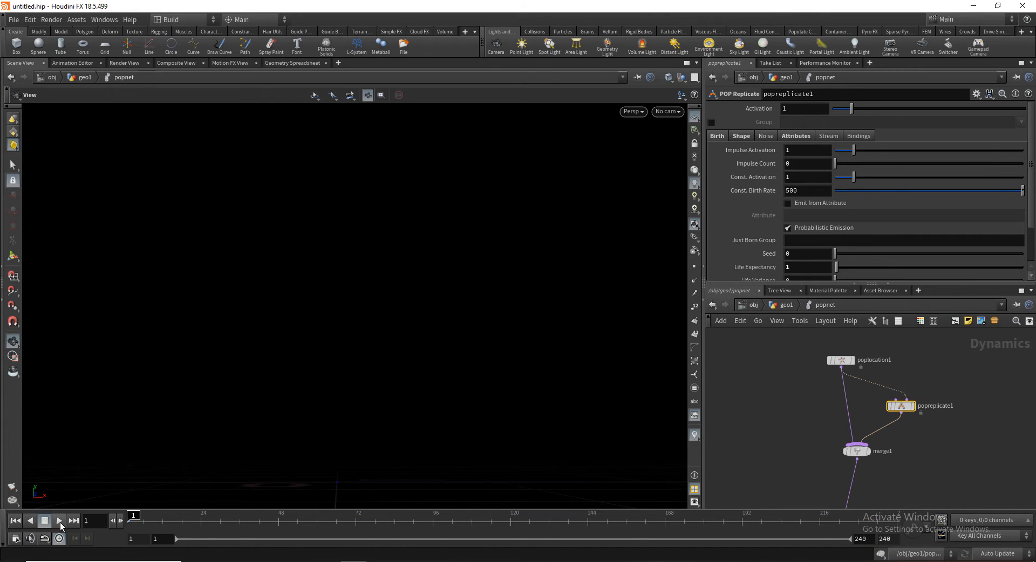
{"action": "left_click", "coordinate": [59, 521]}
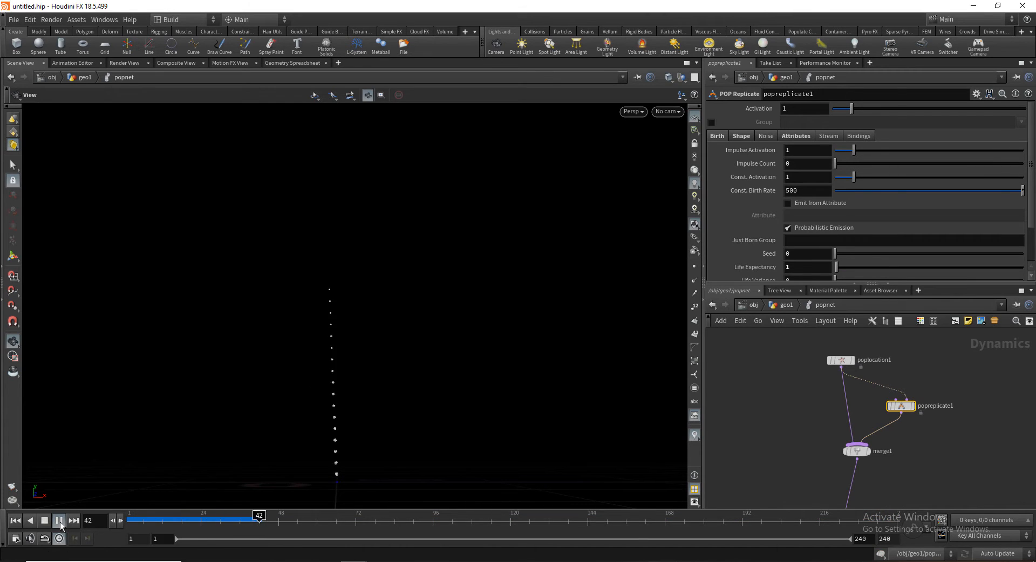
Set popreplicate1's life expectancy to 0.5, stop the playback, and return the timeline to frame 1
{"action": "left_click", "coordinate": [810, 266]}
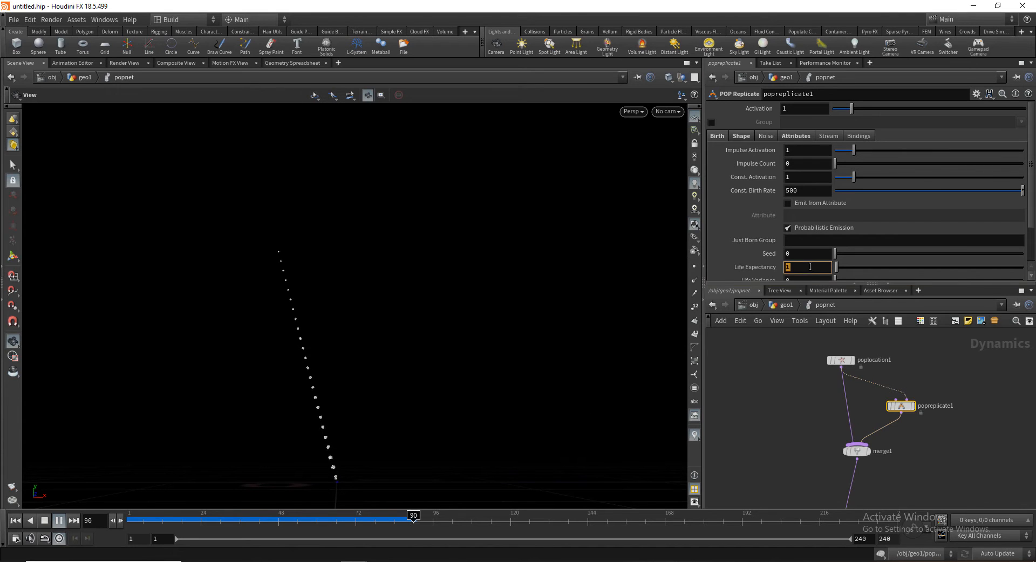
{"action": "type", "text": ".5"}
{"action": "key", "text": "Return"}
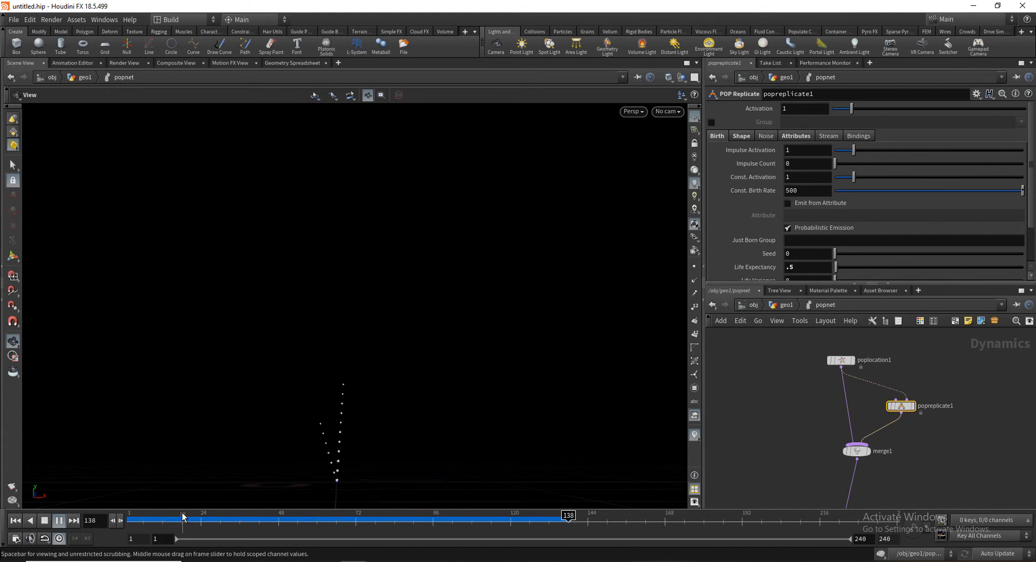
{"action": "left_click", "coordinate": [45, 521]}
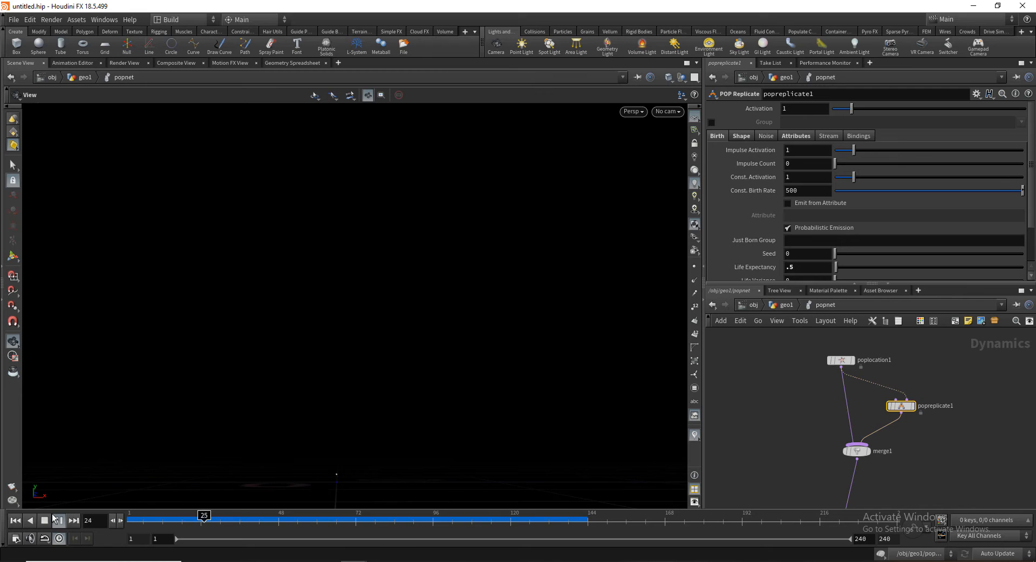
{"action": "left_click", "coordinate": [45, 521]}
{"action": "left_click", "coordinate": [16, 521]}
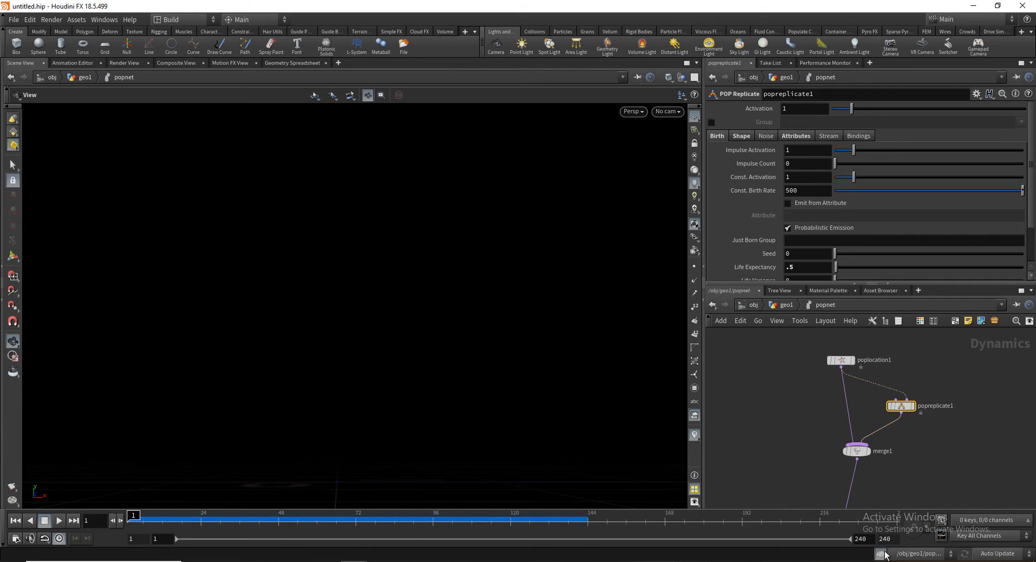
Play the simulation to frame 222, and scrub through it again from the start up to frame 240 to examine the shortened trails
{"action": "left_click", "coordinate": [59, 521]}
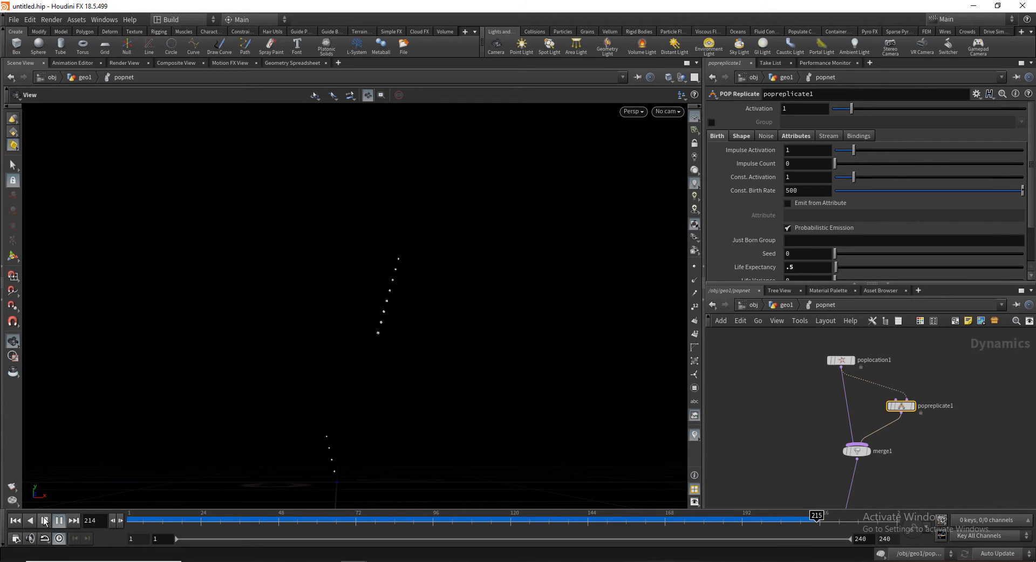
{"action": "left_click", "coordinate": [45, 521]}
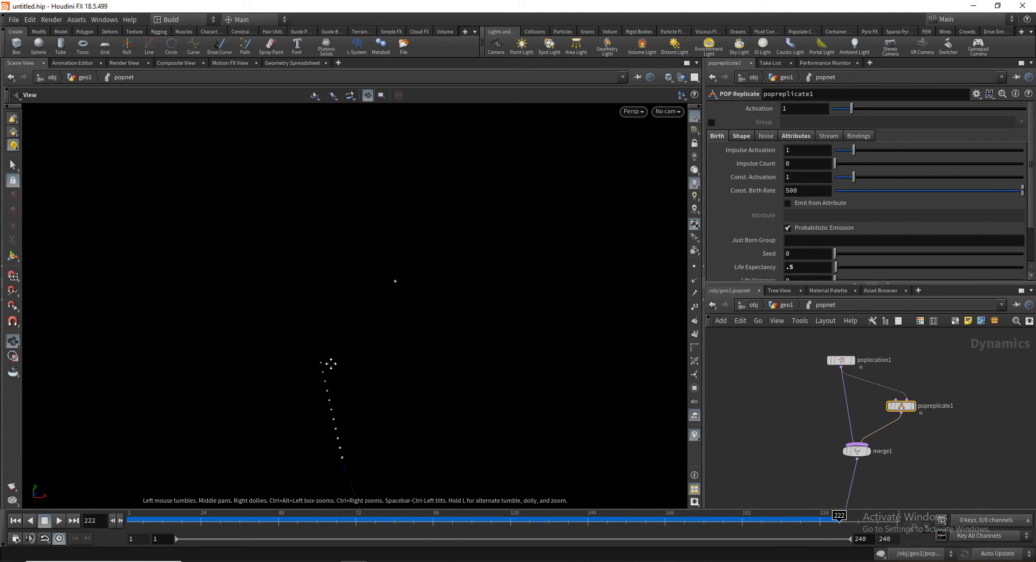
{"action": "left_click", "coordinate": [130, 521]}
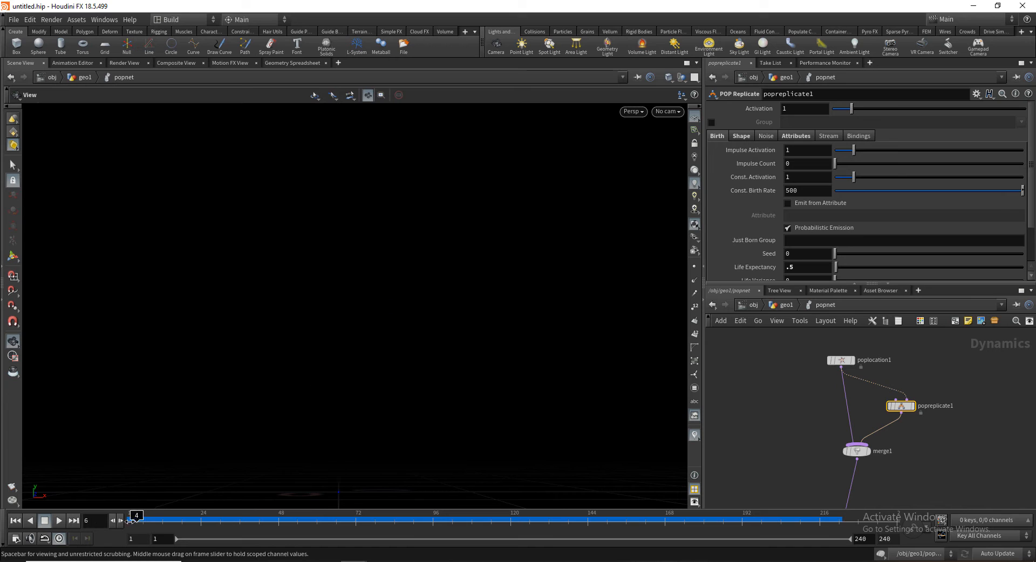
{"action": "left_click_drag", "start_coordinate": [129, 520], "coordinate": [420, 489]}
{"action": "mouse_move", "coordinate": [351, 406]}
{"action": "left_mouse_down"}
{"action": "mouse_move", "coordinate": [351, 395]}
{"action": "mouse_move", "coordinate": [336, 409]}
{"action": "left_mouse_up"}
{"action": "left_click", "coordinate": [129, 520]}
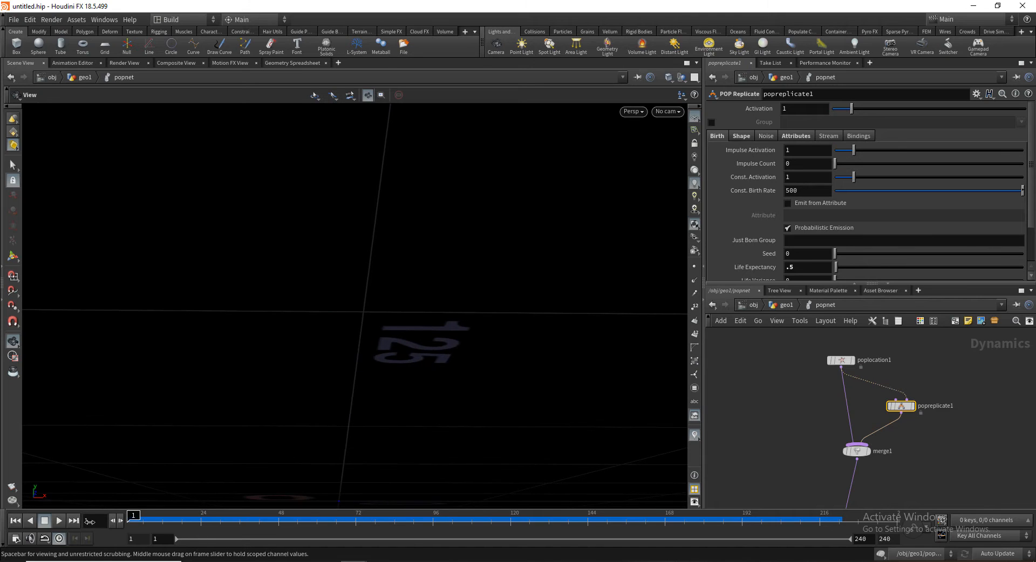
{"action": "left_click_drag", "start_coordinate": [135, 521], "coordinate": [372, 518]}
{"action": "left_click_drag", "start_coordinate": [353, 426], "coordinate": [329, 423]}
{"action": "left_click_drag", "start_coordinate": [174, 526], "coordinate": [947, 462]}
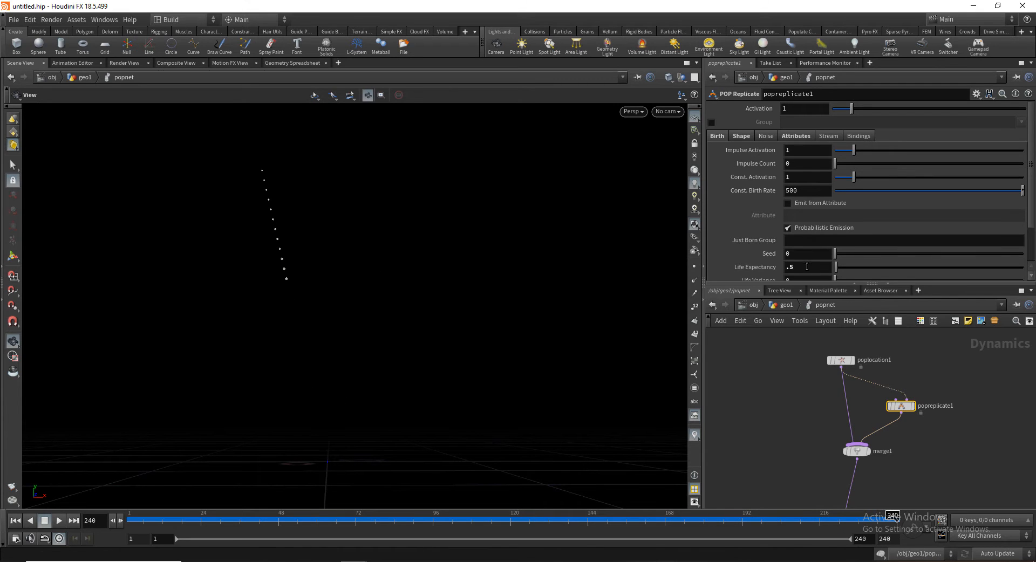
Set popreplicate1's life variance to 0.2 and play the simulation
{"action": "left_click", "coordinate": [744, 420]}
{"action": "scroll", "coordinate": [763, 259], "scroll_direction": "down", "scroll_amount": 3}
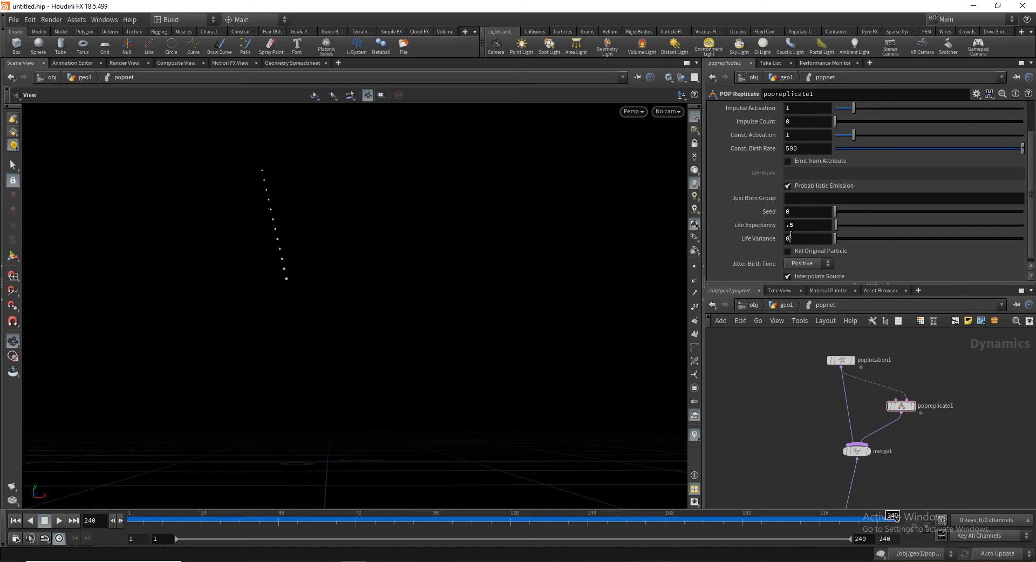
{"action": "type", "text": ".2"}
{"action": "key", "text": "Return"}
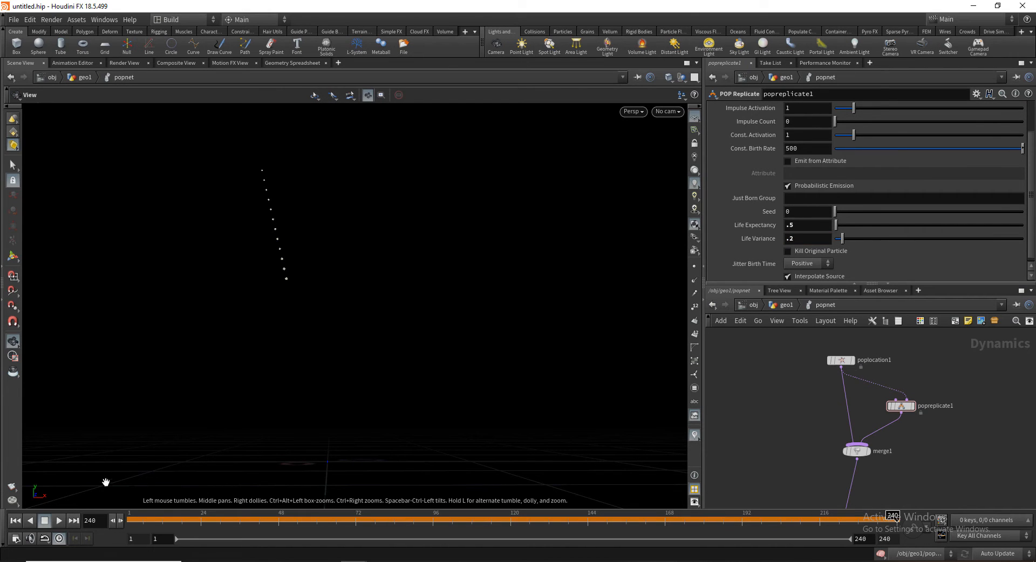
{"action": "left_click", "coordinate": [58, 521]}
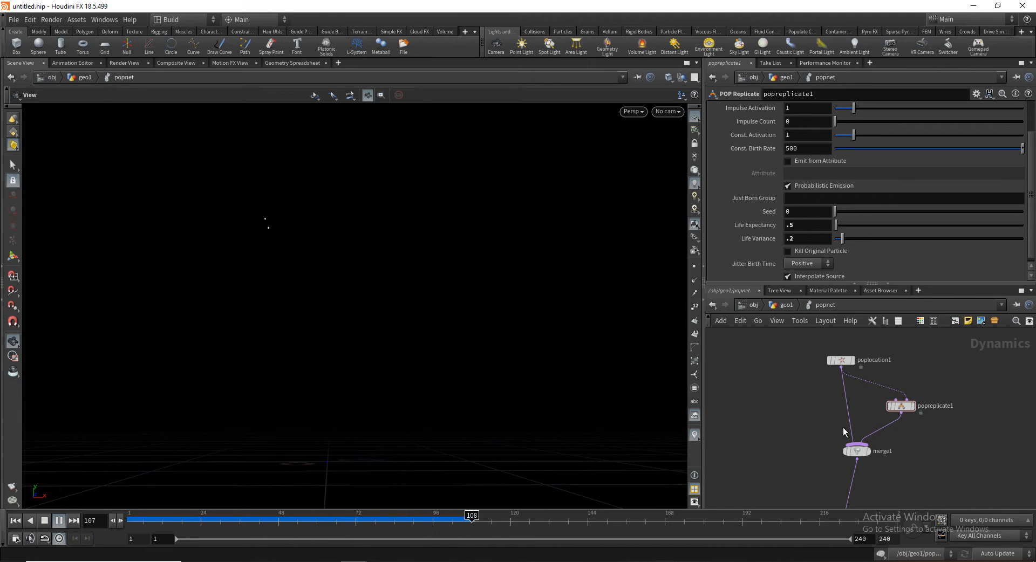
Stop the simulation playback and display the popsolver node's parameters
{"action": "middle_click_drag", "start_coordinate": [775, 456], "coordinate": [799, 401]}
{"action": "scroll", "coordinate": [799, 400], "scroll_direction": "down", "scroll_amount": 2}
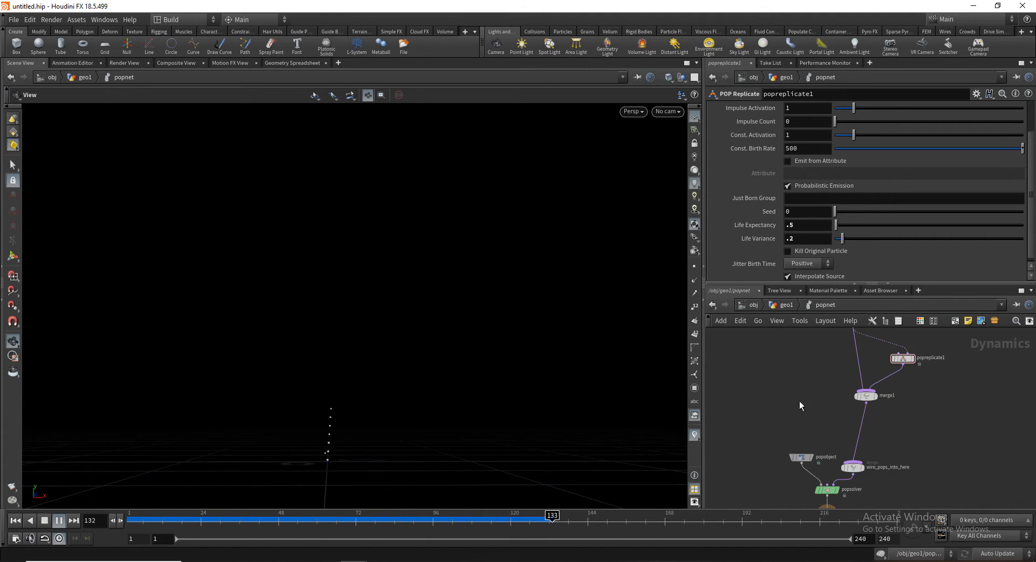
{"action": "left_click", "coordinate": [47, 520]}
{"action": "left_click", "coordinate": [827, 489]}
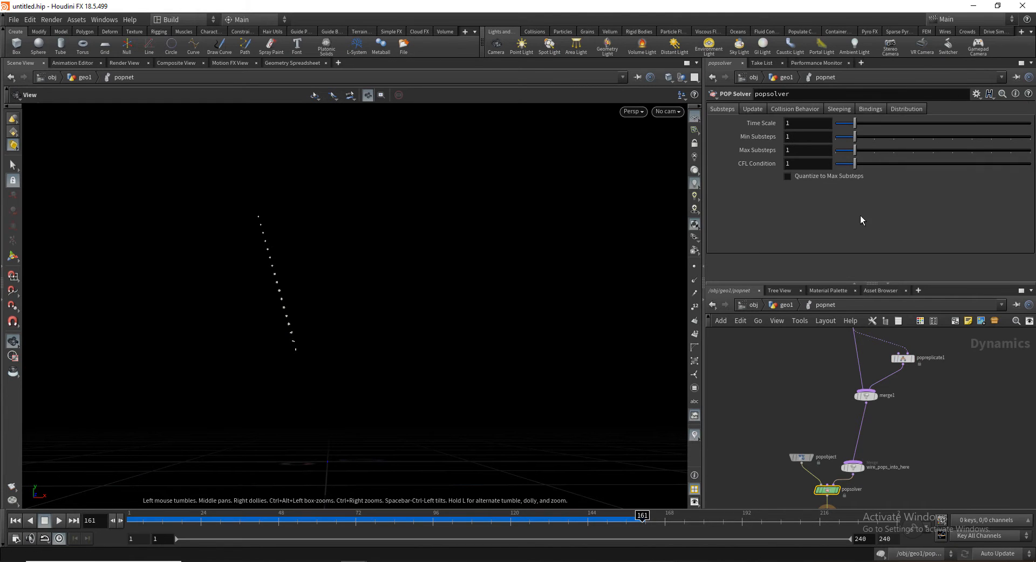
Set poplocation1's Y velocity to 80 and scrub the simulation to frame 33
{"action": "middle_click_drag", "start_coordinate": [827, 325], "coordinate": [827, 378]}
{"action": "left_click", "coordinate": [852, 373]}
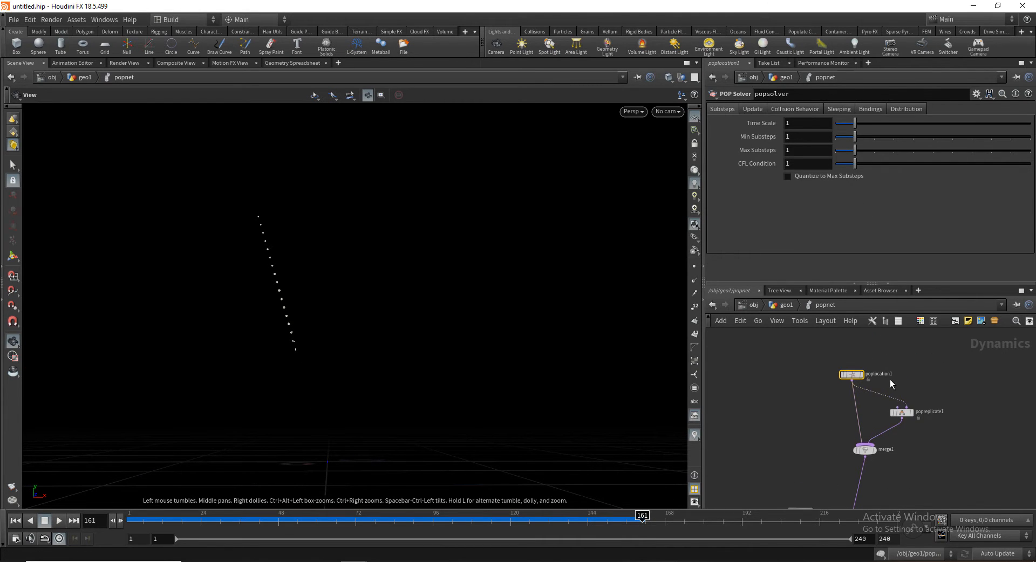
{"action": "left_click", "coordinate": [754, 124]}
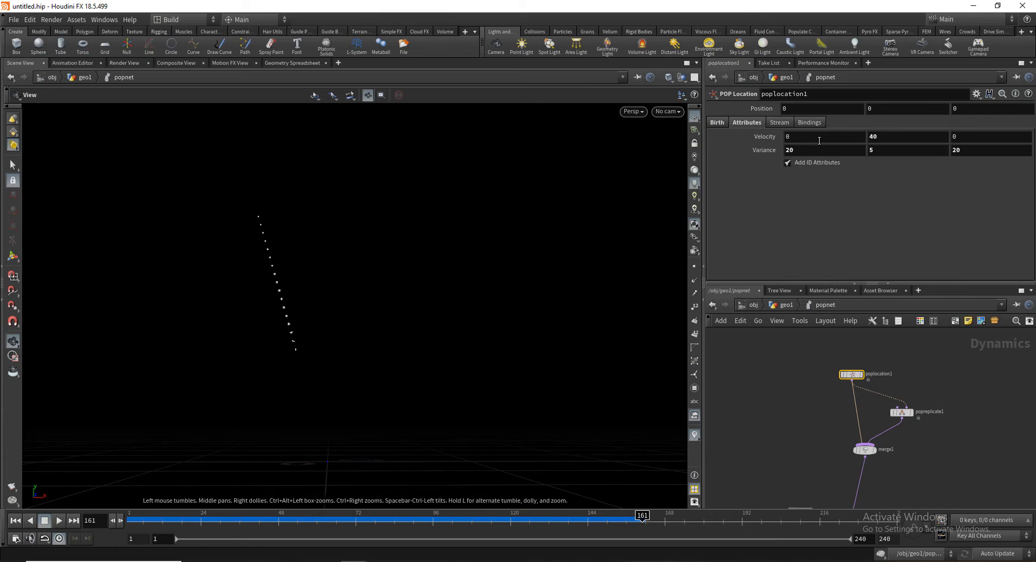
{"action": "left_click", "coordinate": [889, 142]}
{"action": "key", "text": "Return"}
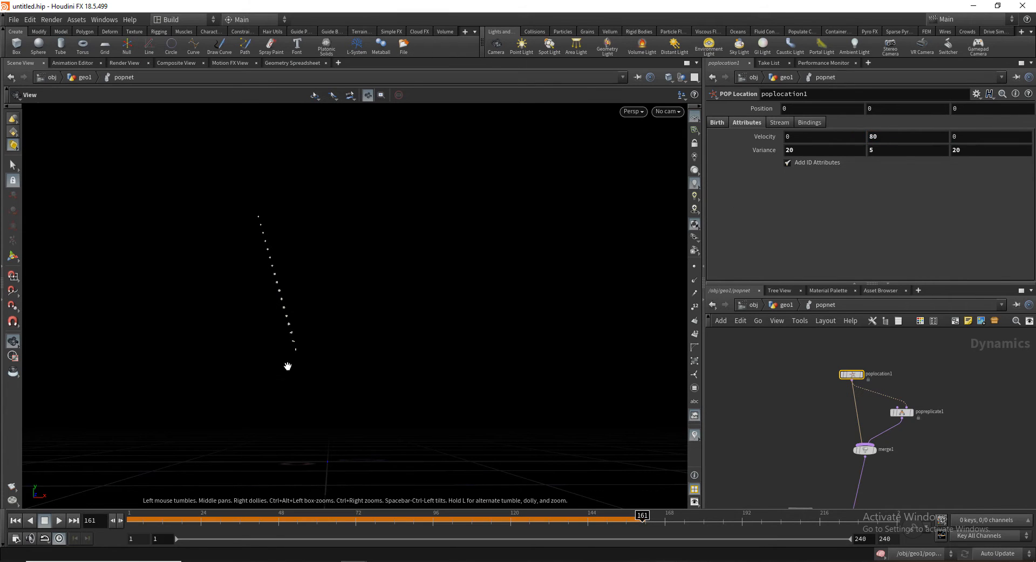
{"action": "left_click_drag", "start_coordinate": [161, 517], "coordinate": [231, 516]}
Set poplocation1's life expectancy to 0.5 and life variance to 0.3, and scrub the simulation, returning to frame 1
{"action": "scroll", "coordinate": [772, 397], "scroll_direction": "down", "scroll_amount": 2}
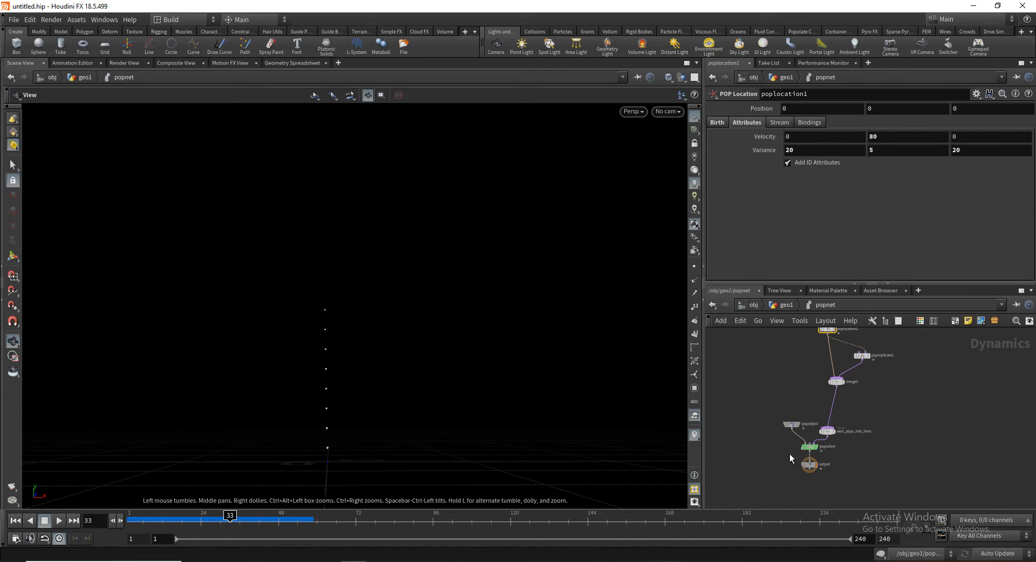
{"action": "left_click", "coordinate": [809, 447]}
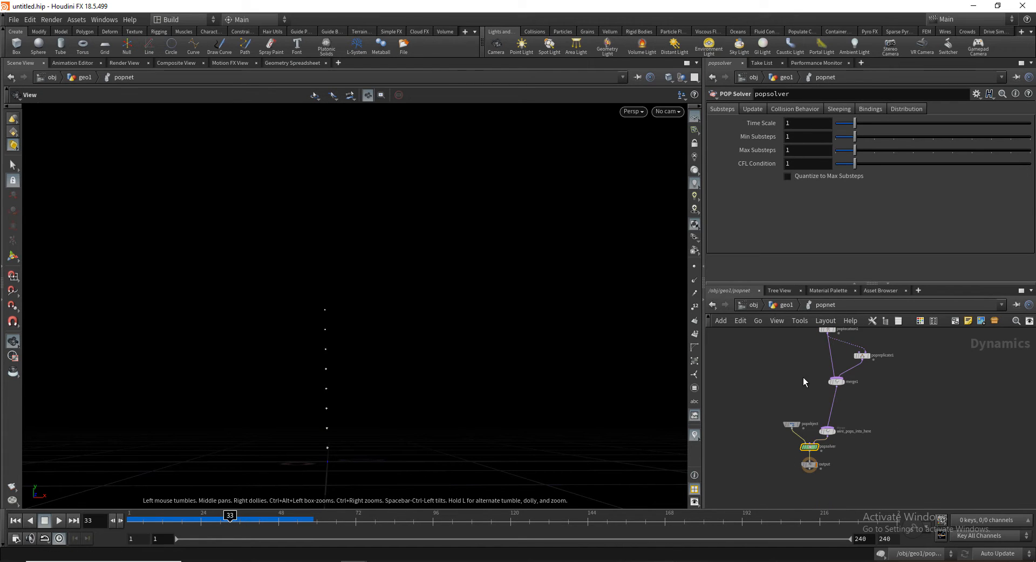
{"action": "middle_click_drag", "start_coordinate": [803, 377], "coordinate": [799, 403]}
{"action": "left_click", "coordinate": [822, 355]}
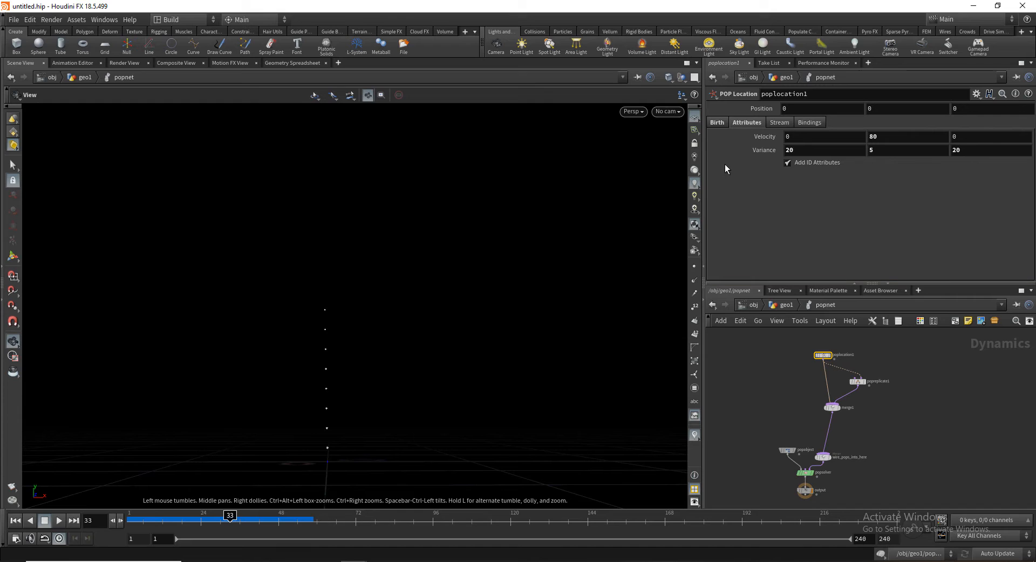
{"action": "left_click", "coordinate": [717, 123]}
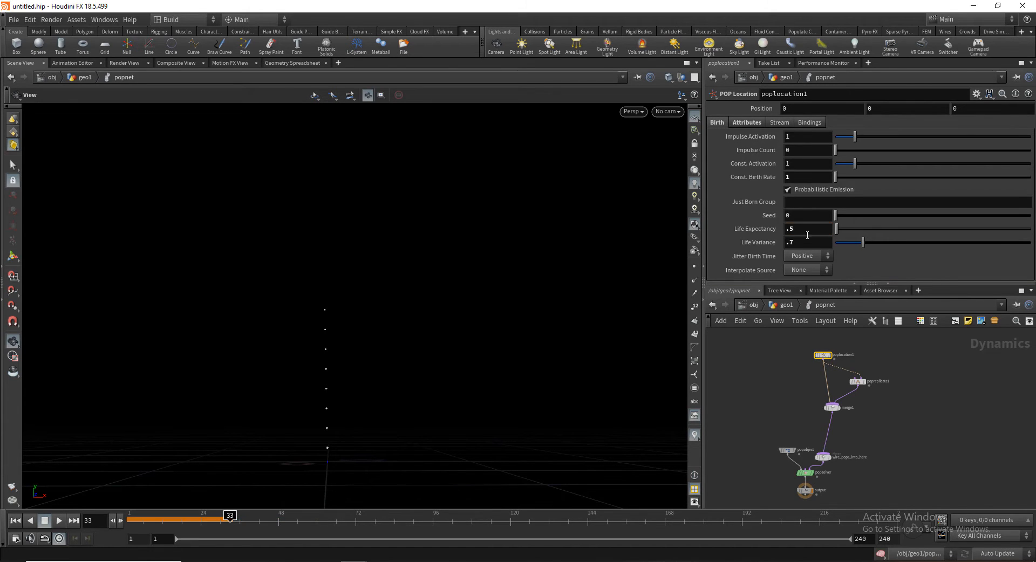
{"action": "type", "text": ".5"}
{"action": "key", "text": "Tab"}
{"action": "type", "text": ".3"}
{"action": "key", "text": "Return"}
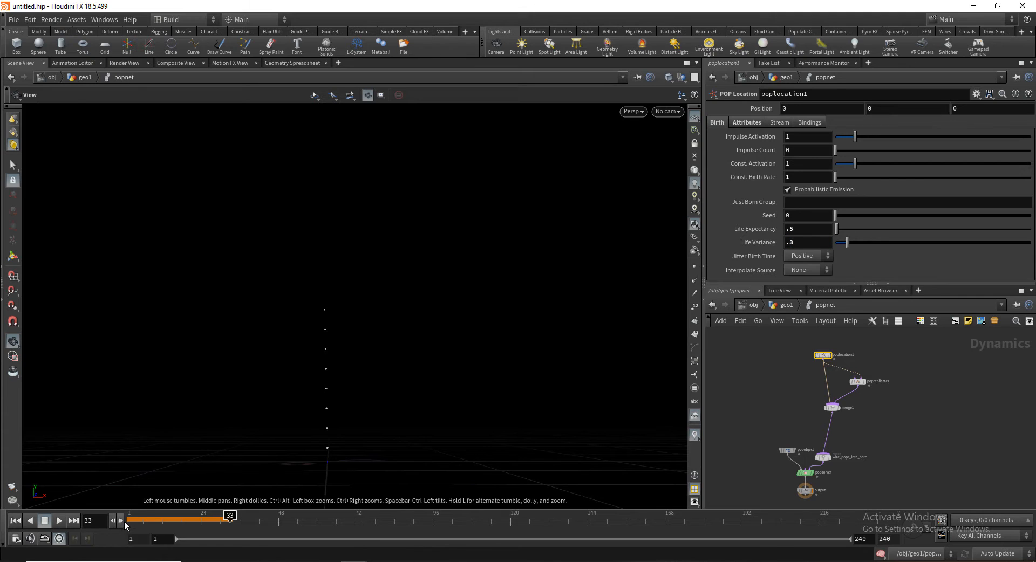
{"action": "left_click_drag", "start_coordinate": [129, 521], "coordinate": [138, 479]}
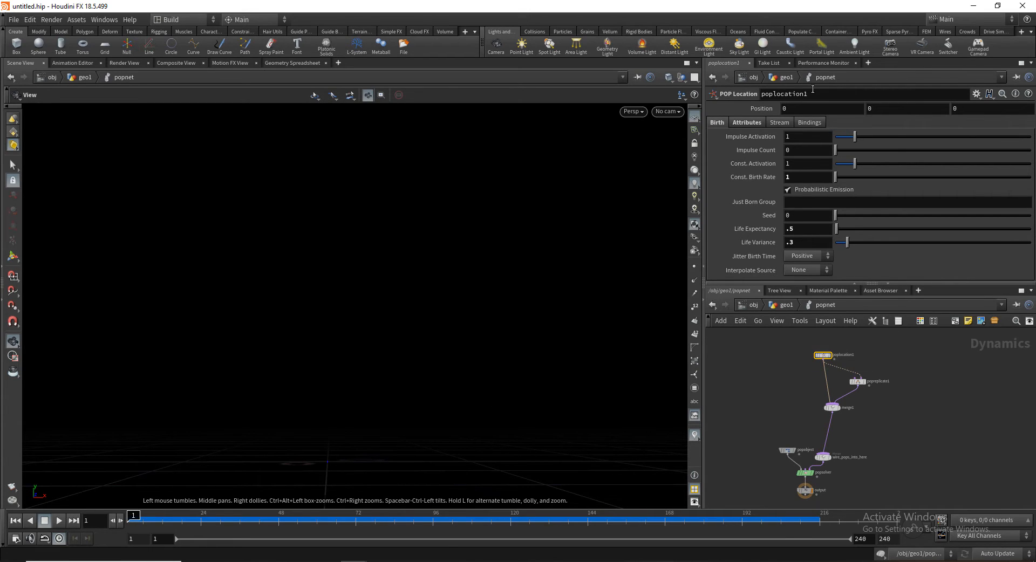
Set poplocation1's life expectancy to 0.7, and scrub through the simulation before returning to frame 1
{"action": "left_click", "coordinate": [749, 124]}
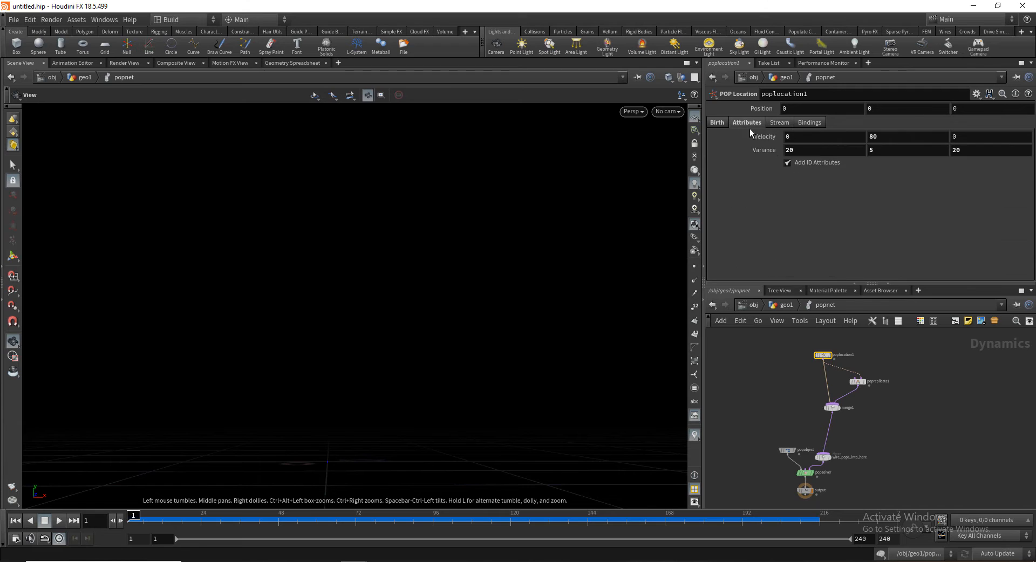
{"action": "left_click", "coordinate": [897, 141]}
{"action": "left_click", "coordinate": [870, 413]}
{"action": "left_click", "coordinate": [718, 123]}
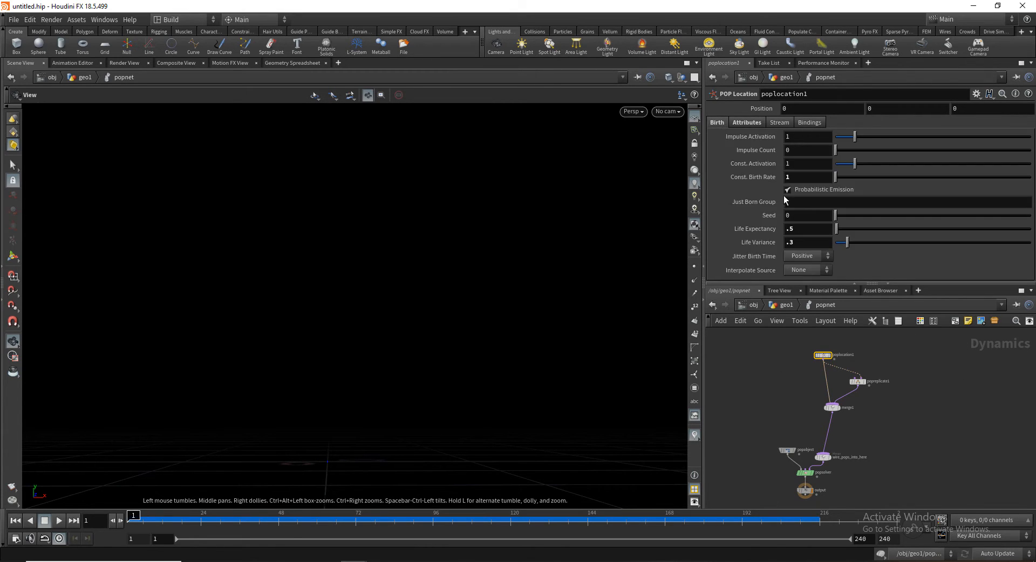
{"action": "left_click", "coordinate": [796, 229]}
{"action": "type", "text": ".7"}
{"action": "key", "text": "Return"}
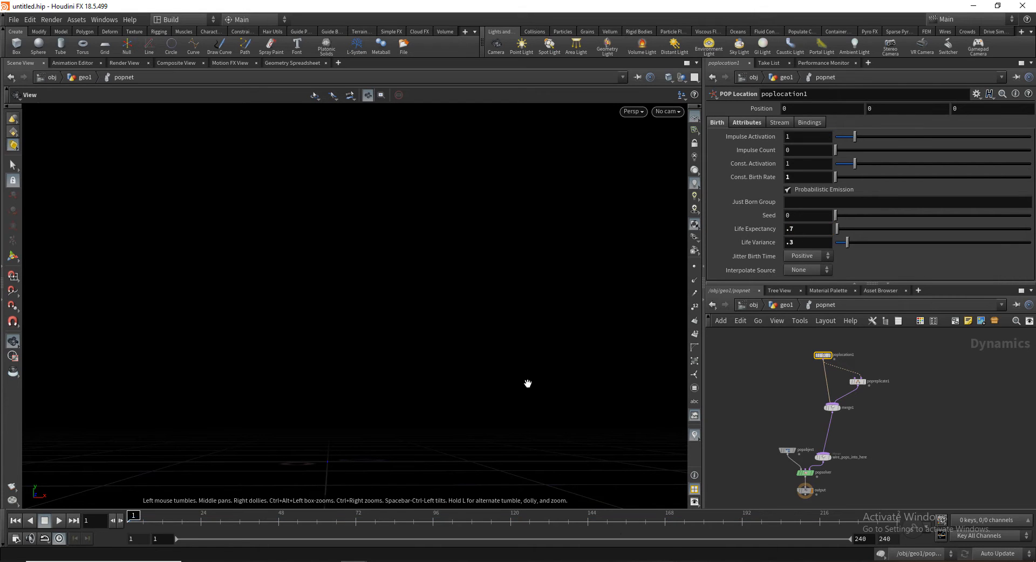
{"action": "mouse_move", "coordinate": [133, 519]}
{"action": "left_mouse_down"}
{"action": "mouse_move", "coordinate": [358, 518]}
{"action": "mouse_move", "coordinate": [429, 497]}
{"action": "mouse_move", "coordinate": [510, 493]}
{"action": "left_mouse_up"}
{"action": "key", "text": "ctrl+Up"}
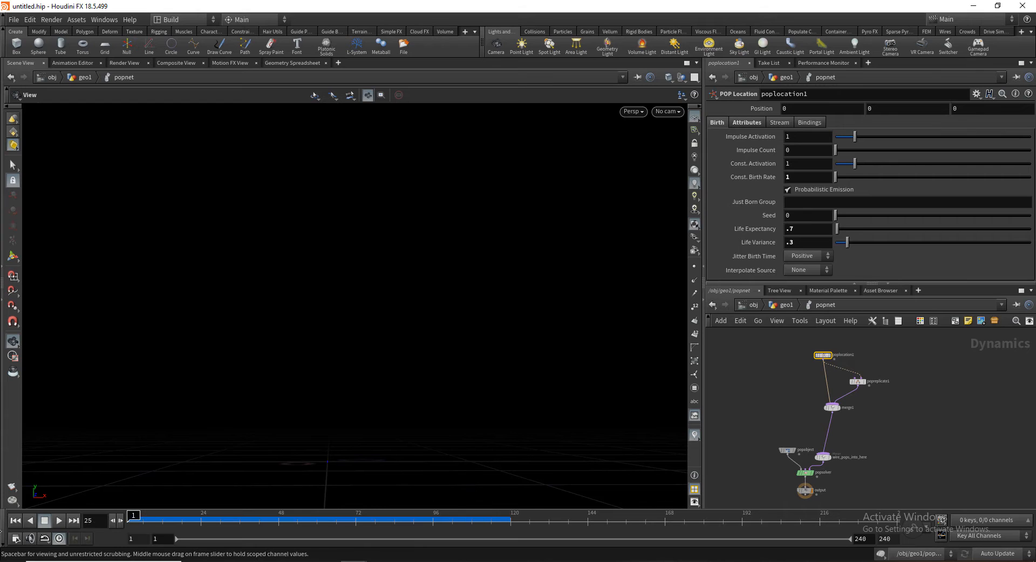
Play the simulation from frame 1 and stop it at frame 95 to examine the particle's flight
{"action": "right_click_drag", "start_coordinate": [451, 325], "coordinate": [415, 312]}
{"action": "middle_click_drag", "start_coordinate": [415, 313], "coordinate": [380, 345]}
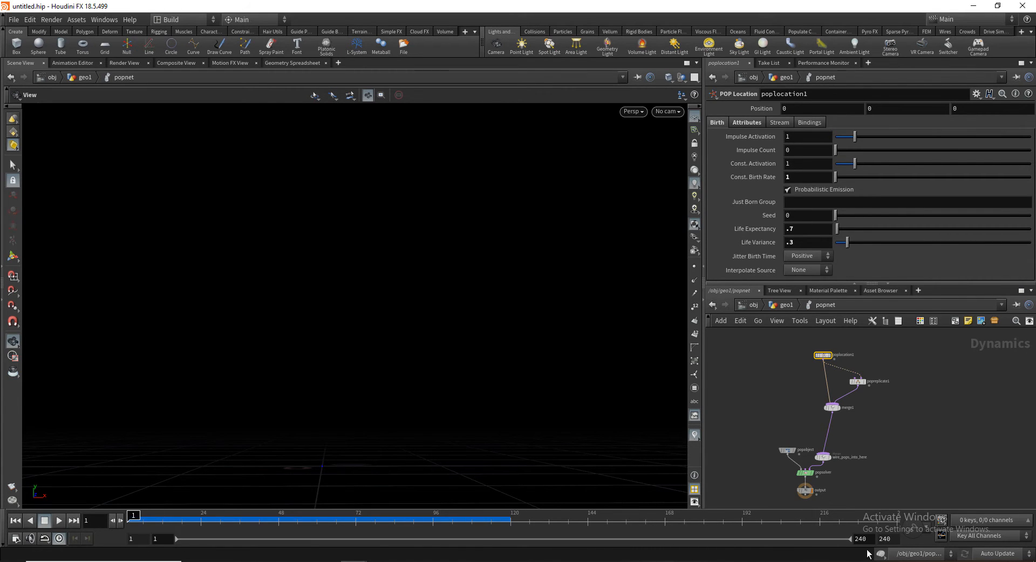
{"action": "left_click", "coordinate": [58, 520]}
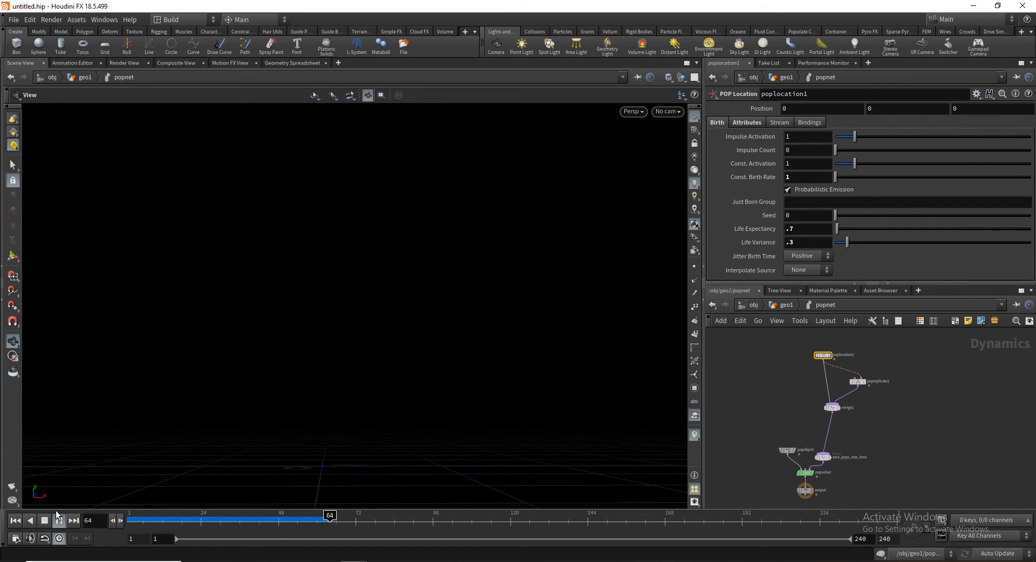
{"action": "left_click", "coordinate": [45, 521]}
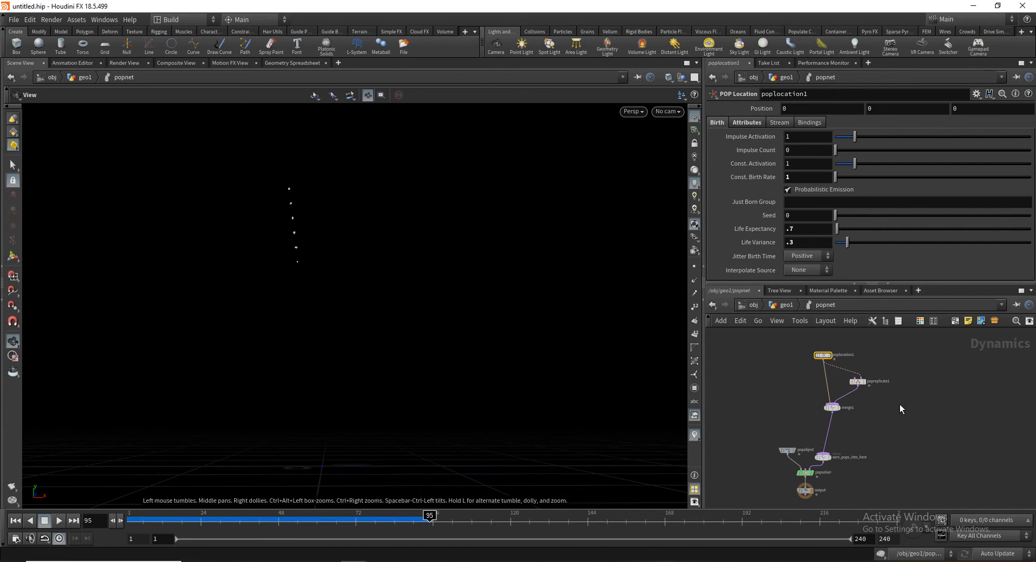
Set popreplicate1's life expectancy to 0.2 and life variance to 0.1, and return the timeline to frame 1
{"action": "left_click", "coordinate": [858, 381]}
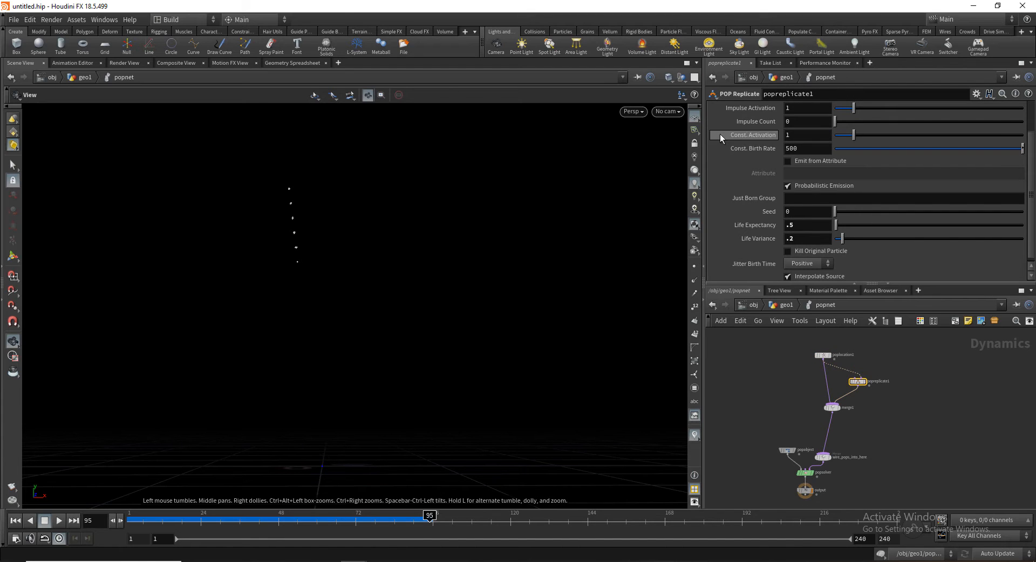
{"action": "scroll", "coordinate": [733, 176], "scroll_direction": "up", "scroll_amount": 2}
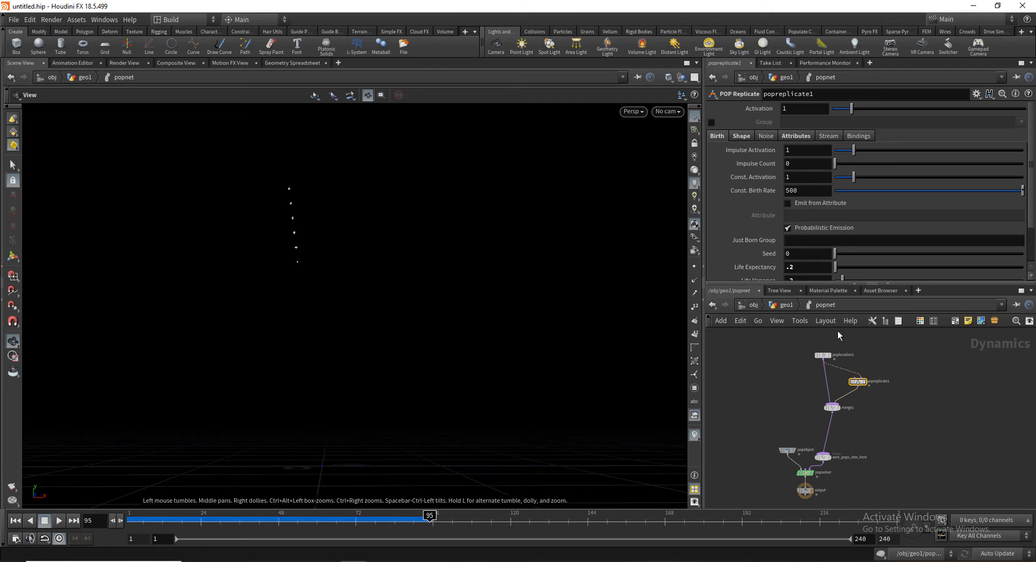
{"action": "scroll", "coordinate": [818, 236], "scroll_direction": "down", "scroll_amount": 2}
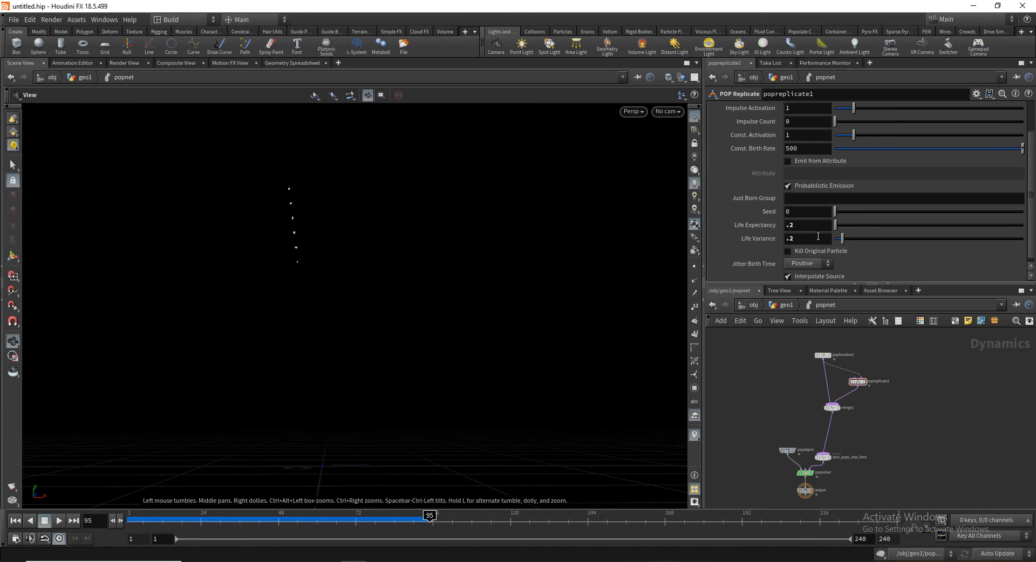
{"action": "left_click", "coordinate": [818, 237]}
{"action": "type", "text": "."}
{"action": "key", "text": "Return"}
{"action": "type", "text": ".1"}
{"action": "key", "text": "Return"}
{"action": "left_click", "coordinate": [20, 522]}
{"action": "left_click", "coordinate": [881, 554]}
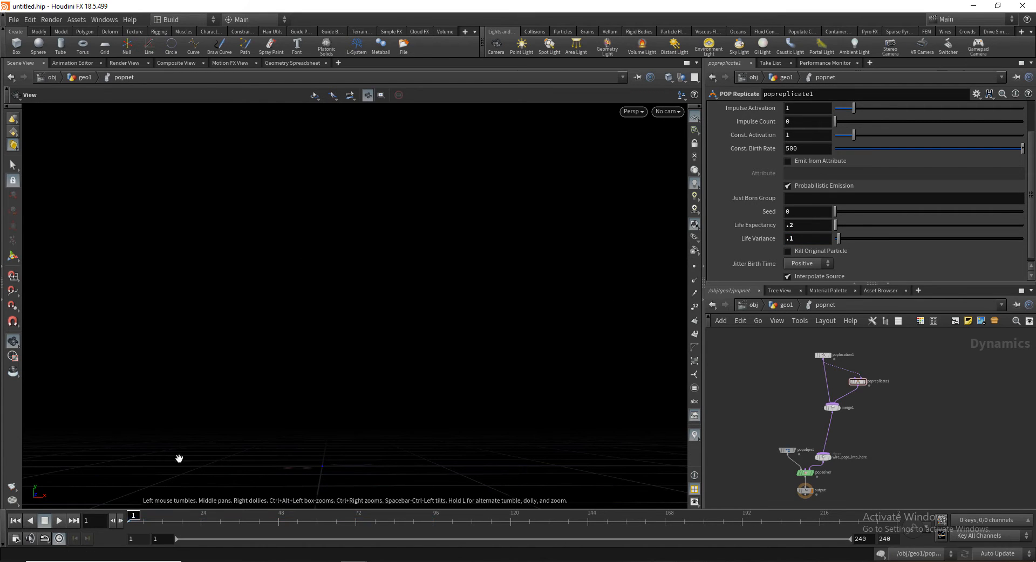
Play the simulation to frame 115, and scrub back to frame 80 to examine the trail's spacing
{"action": "left_click", "coordinate": [59, 520]}
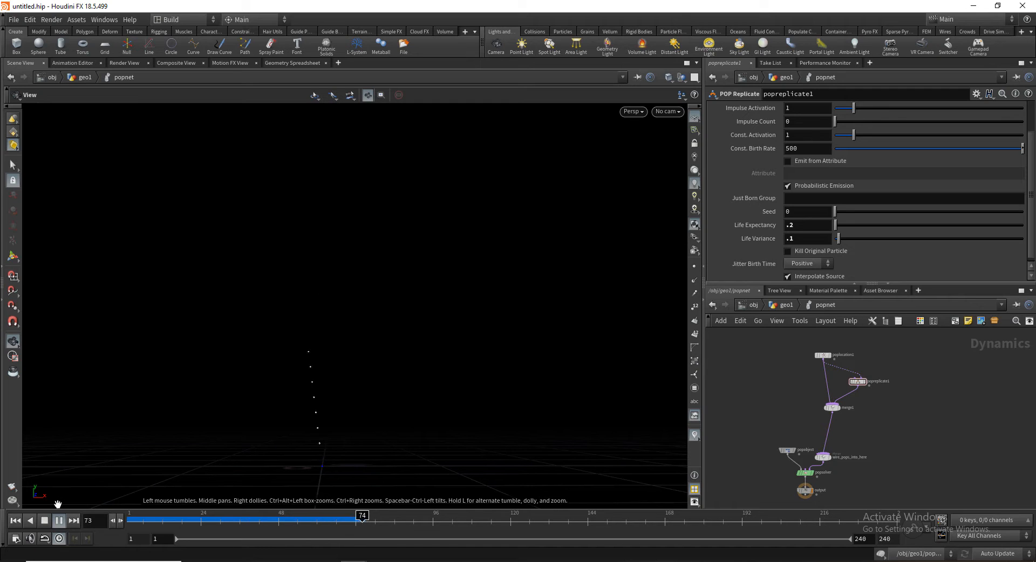
{"action": "left_click", "coordinate": [59, 521]}
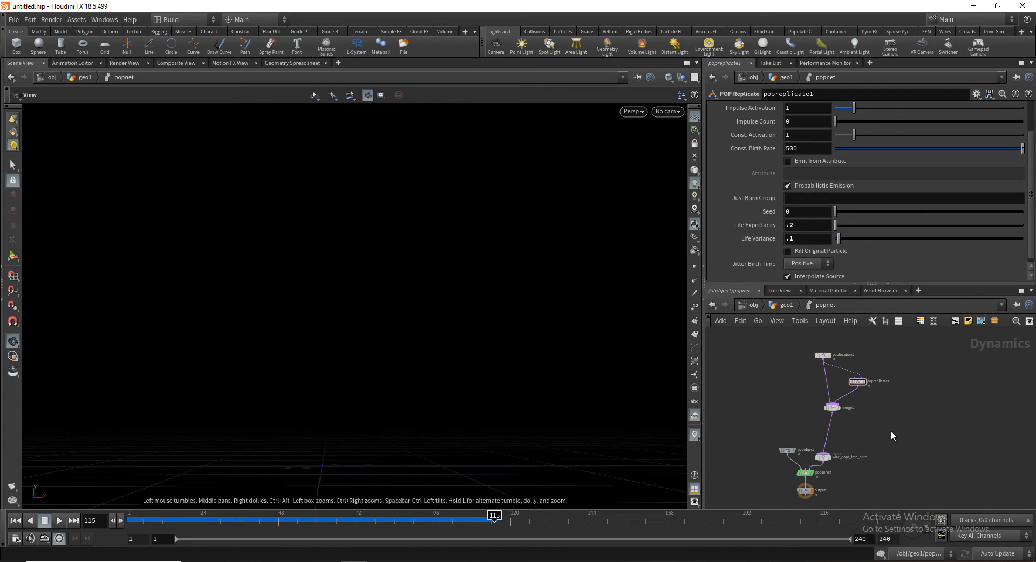
{"action": "middle_click_drag", "start_coordinate": [877, 441], "coordinate": [878, 426]}
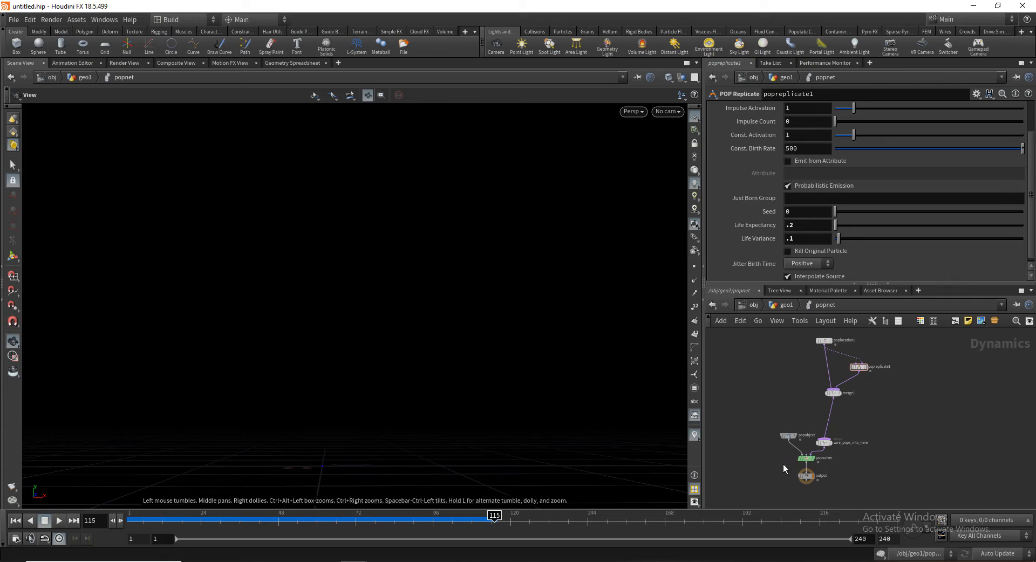
{"action": "left_click", "coordinate": [806, 458]}
{"action": "left_click", "coordinate": [771, 308]}
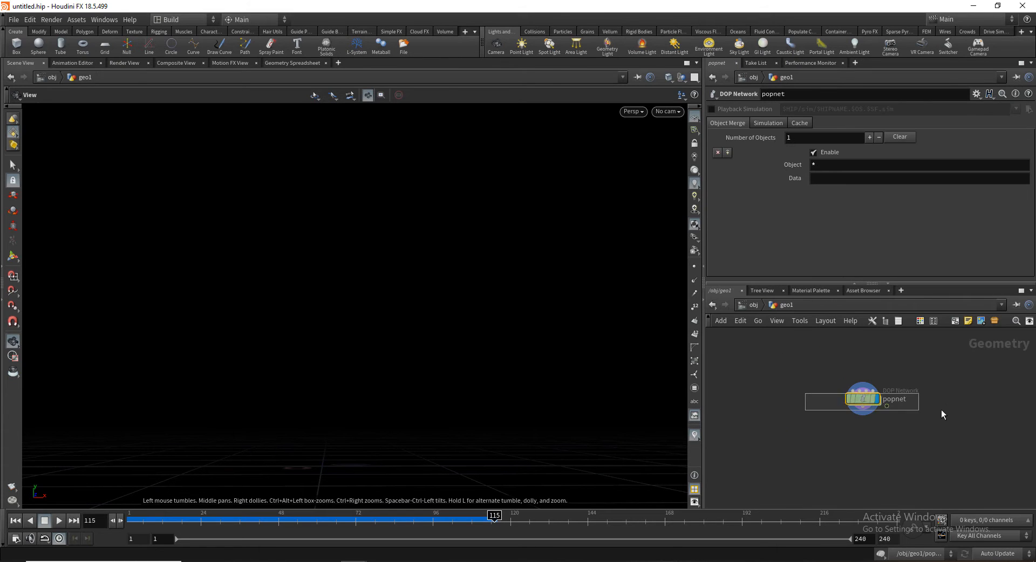
{"action": "double_click", "coordinate": [862, 398]}
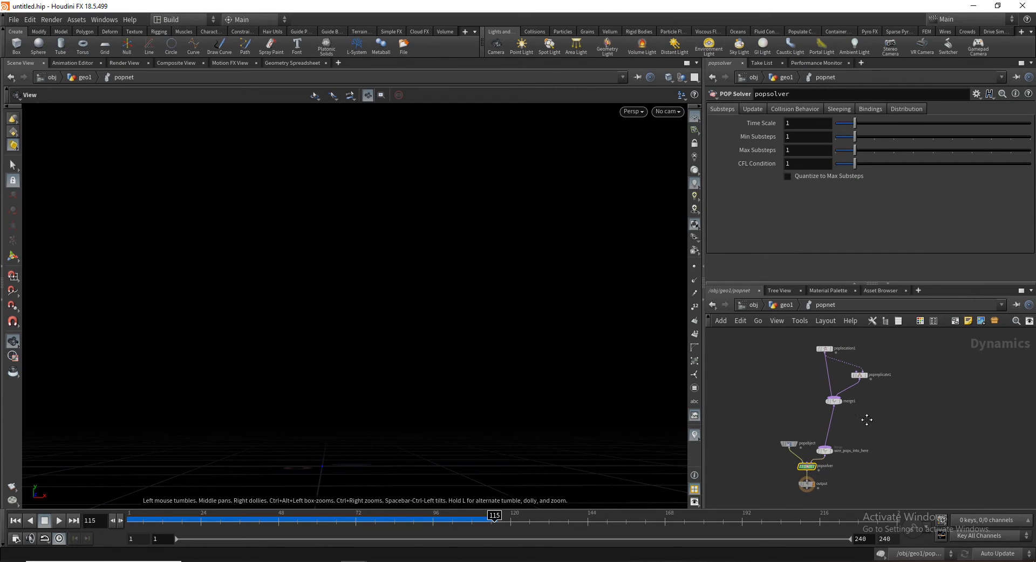
{"action": "left_click_drag", "start_coordinate": [253, 519], "coordinate": [381, 516]}
Set popsolver's minimum and maximum substeps to 6, and scrub the simulation from the start before returning to frame 1
{"action": "scroll", "coordinate": [929, 394], "scroll_direction": "up", "scroll_amount": 2}
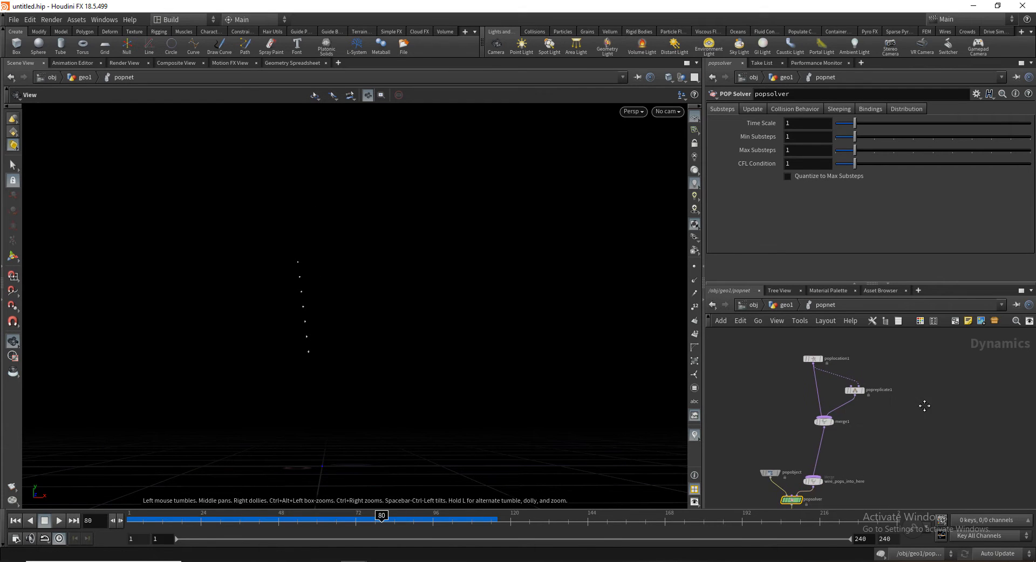
{"action": "left_click", "coordinate": [856, 390]}
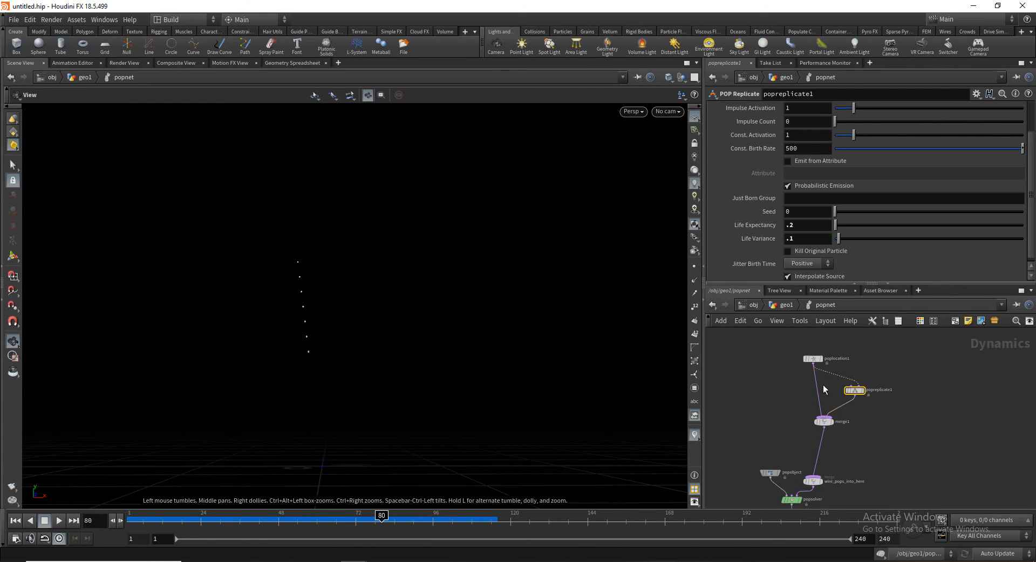
{"action": "left_click", "coordinate": [813, 359]}
{"action": "middle_click_drag", "start_coordinate": [785, 469], "coordinate": [776, 393]}
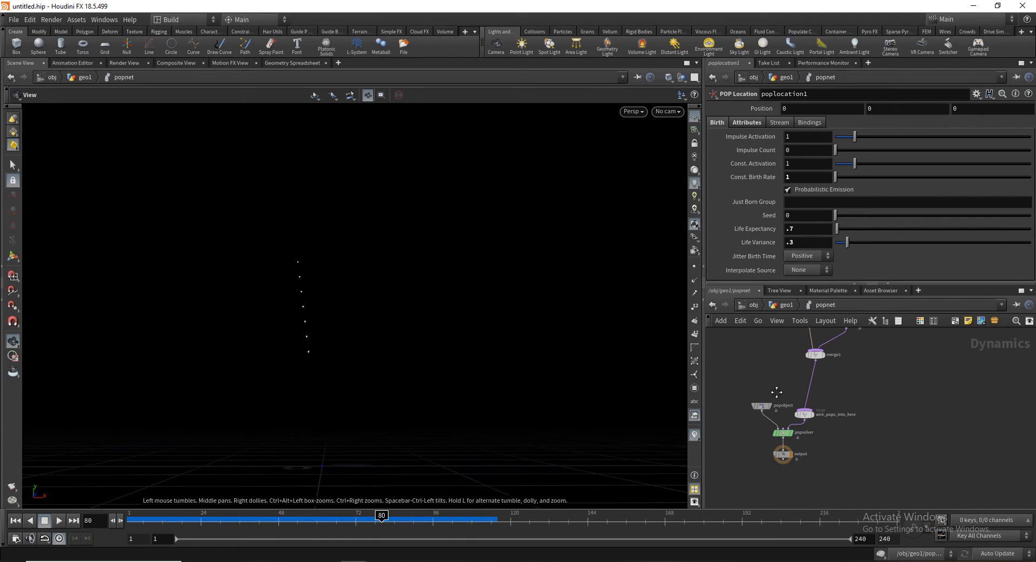
{"action": "left_click_drag", "start_coordinate": [750, 429], "coordinate": [825, 445]}
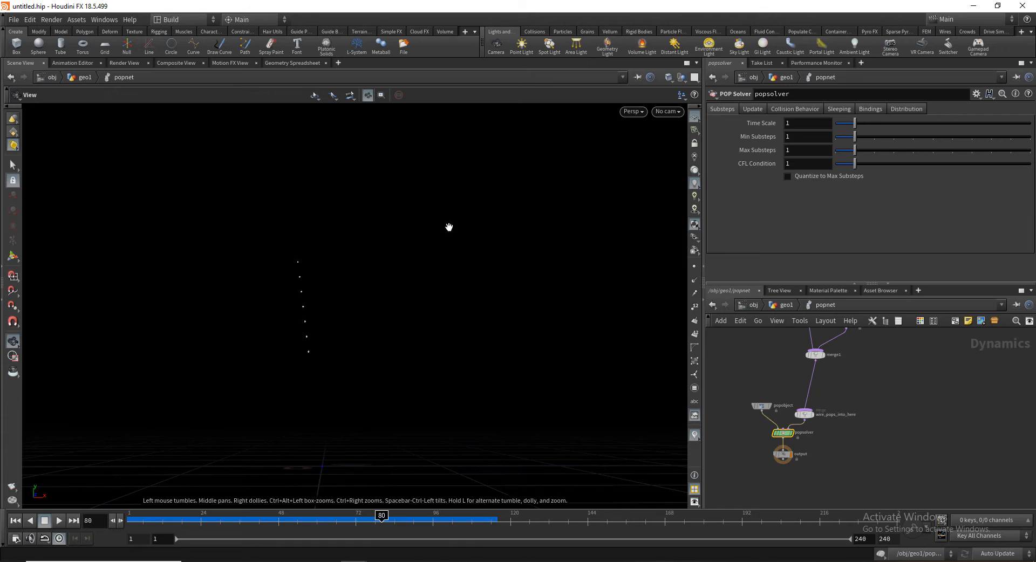
{"action": "left_click", "coordinate": [803, 138]}
{"action": "left_click", "coordinate": [820, 151]}
{"action": "type", "text": "6"}
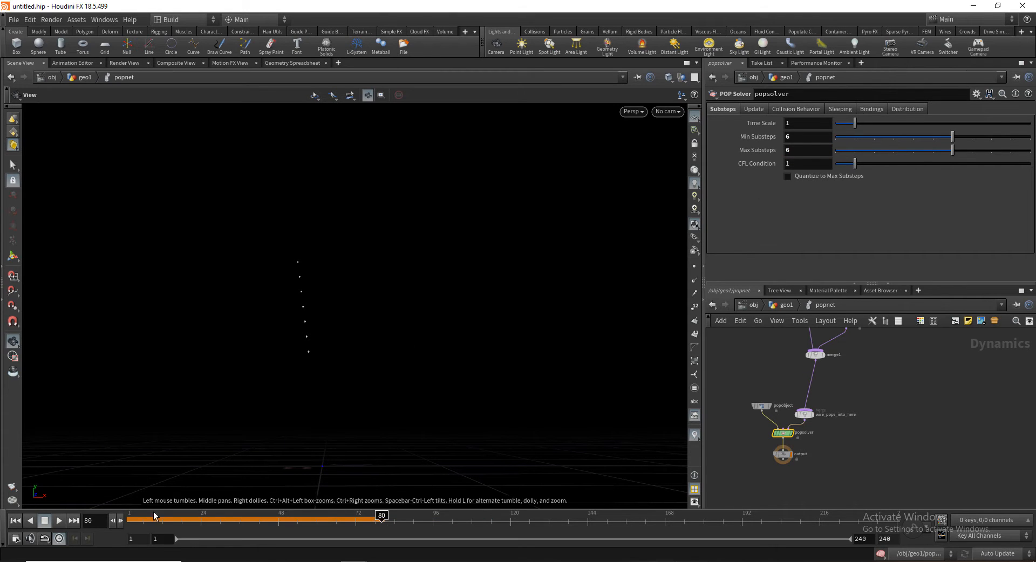
{"action": "left_click_drag", "start_coordinate": [138, 514], "coordinate": [119, 502]}
Set popsolver's minimum and maximum substeps to 8, and scrub the first frames before returning to frame 1
{"action": "left_click", "coordinate": [806, 138]}
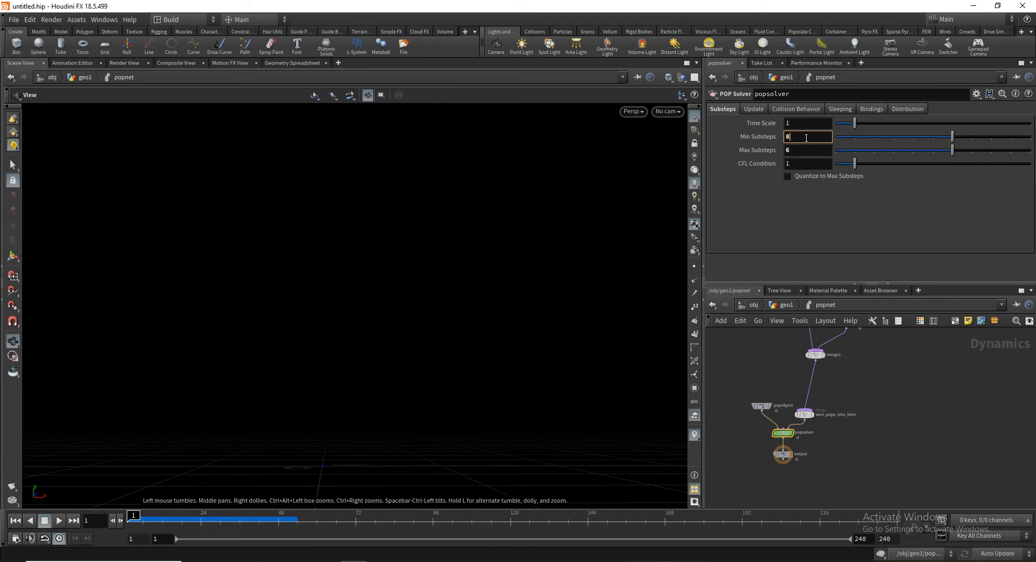
{"action": "key", "text": "Return"}
{"action": "left_click", "coordinate": [169, 517]}
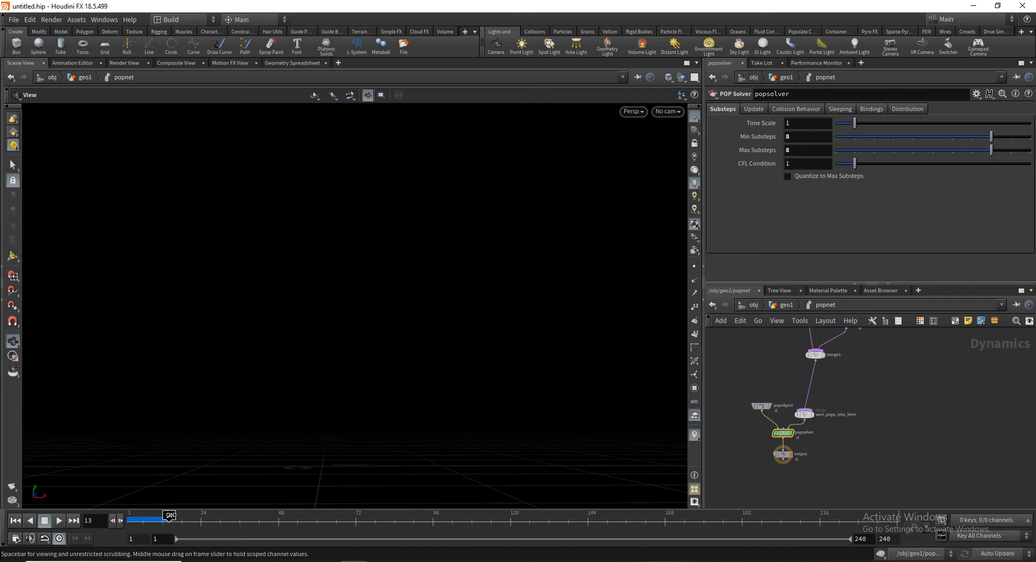
{"action": "left_click_drag", "start_coordinate": [169, 516], "coordinate": [133, 517]}
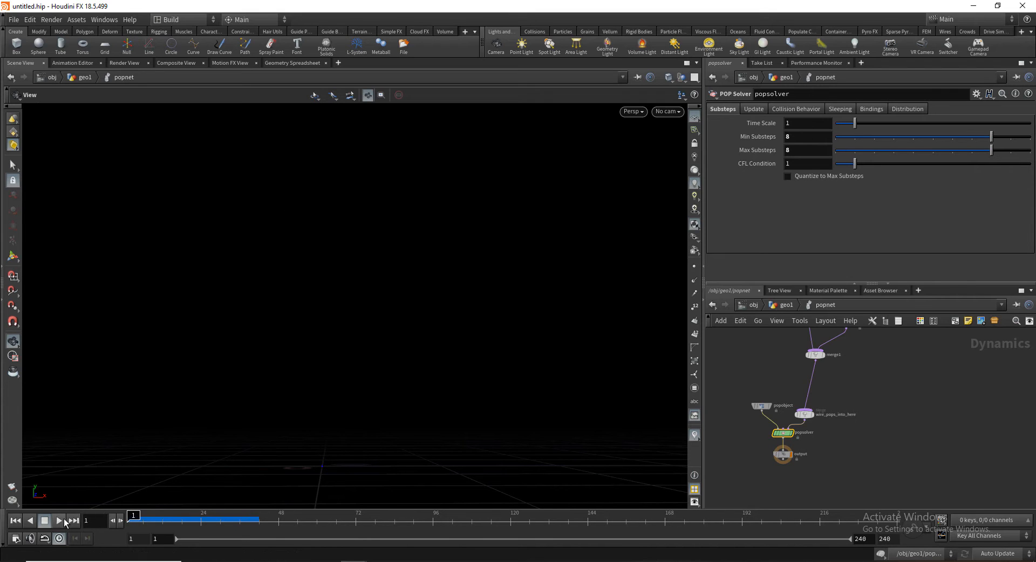
Play the simulation and scrub back to frame 34 to examine the trails
{"action": "left_click", "coordinate": [63, 520]}
{"action": "left_click", "coordinate": [46, 521]}
{"action": "mouse_move", "coordinate": [228, 519]}
{"action": "left_mouse_down"}
{"action": "mouse_move", "coordinate": [153, 520]}
{"action": "mouse_move", "coordinate": [252, 519]}
{"action": "mouse_move", "coordinate": [202, 519]}
{"action": "mouse_move", "coordinate": [234, 517]}
{"action": "left_mouse_up"}
Add a POP Force node between popreplicate1 and merge1
{"action": "middle_click_drag", "start_coordinate": [876, 408], "coordinate": [879, 432]}
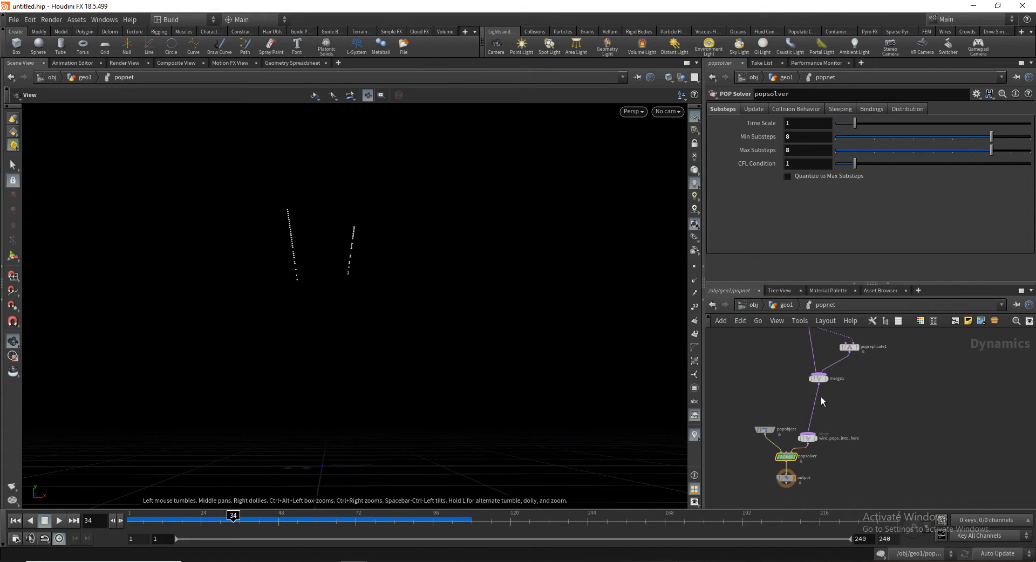
{"action": "middle_click_drag", "start_coordinate": [820, 399], "coordinate": [827, 453]}
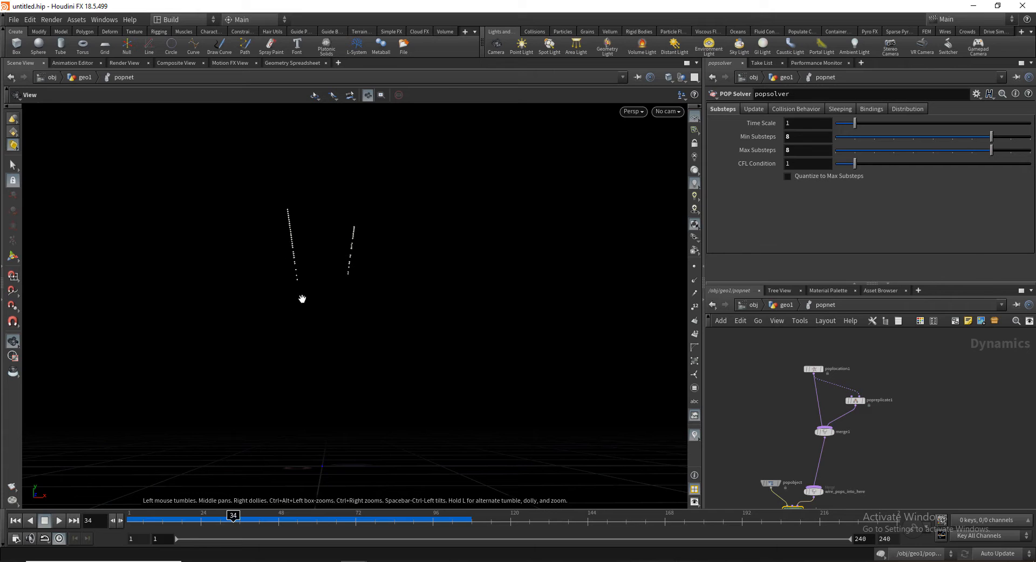
{"action": "scroll", "coordinate": [886, 426], "scroll_direction": "up", "scroll_amount": 2}
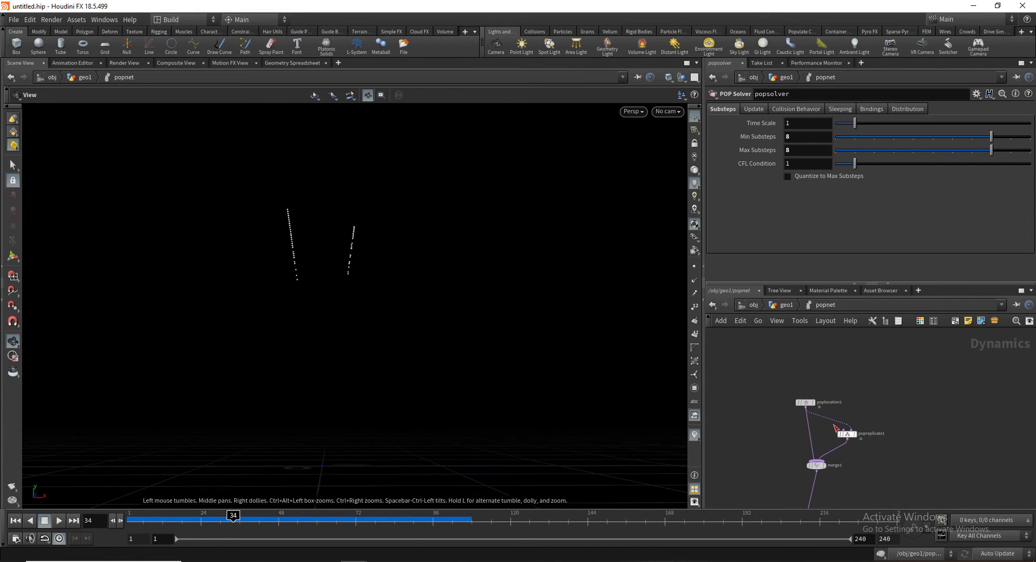
{"action": "left_click", "coordinate": [873, 465]}
{"action": "key", "text": "Tab"}
{"action": "type", "text": "pop"}
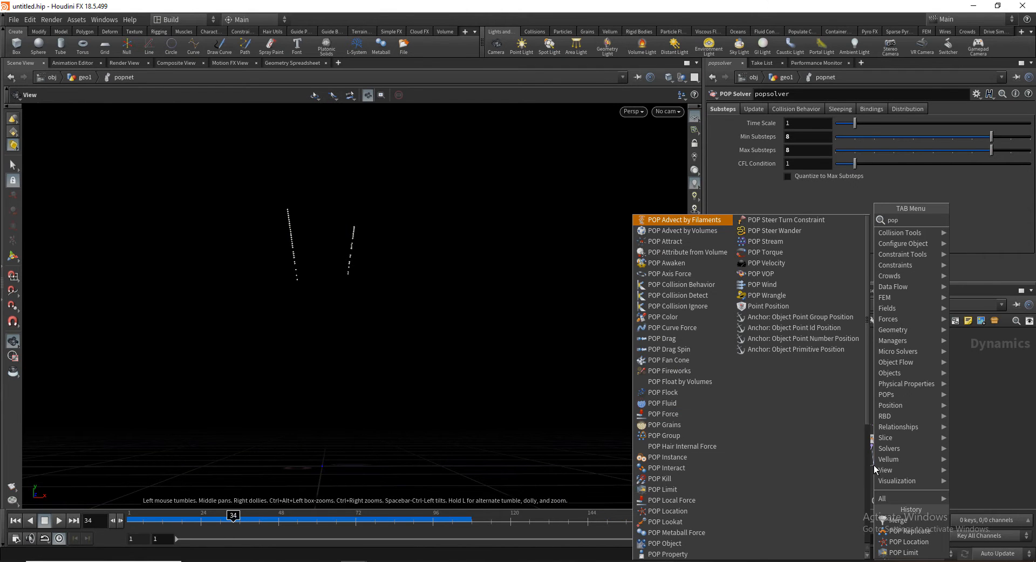
{"action": "type", "text": "for"}
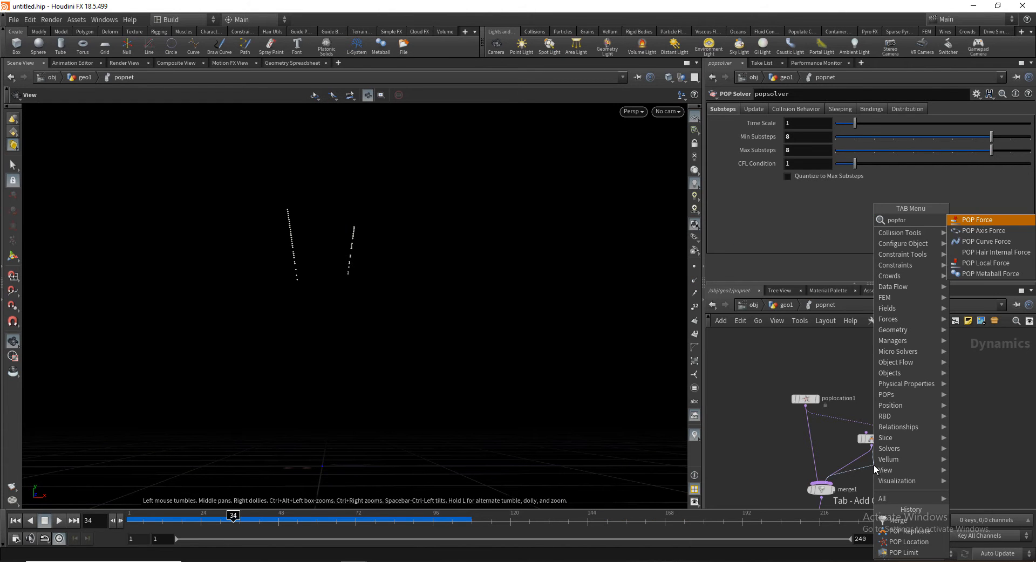
{"action": "key", "text": "Return"}
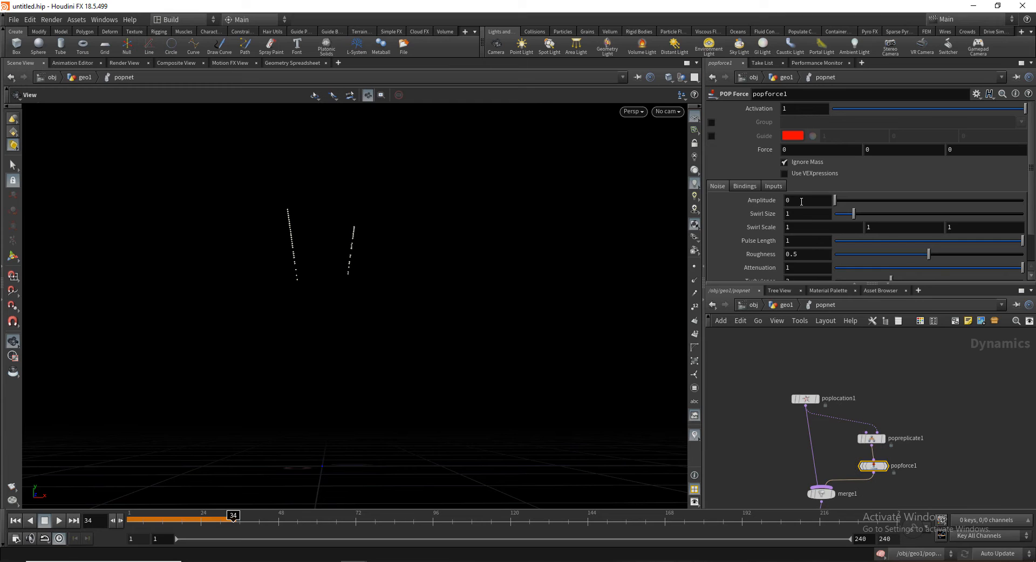
Set popforce1's noise amplitude to 0.3 and play the simulation from frame 1
{"action": "left_click", "coordinate": [802, 201]}
{"action": "type", "text": ".3"}
{"action": "key", "text": "Return"}
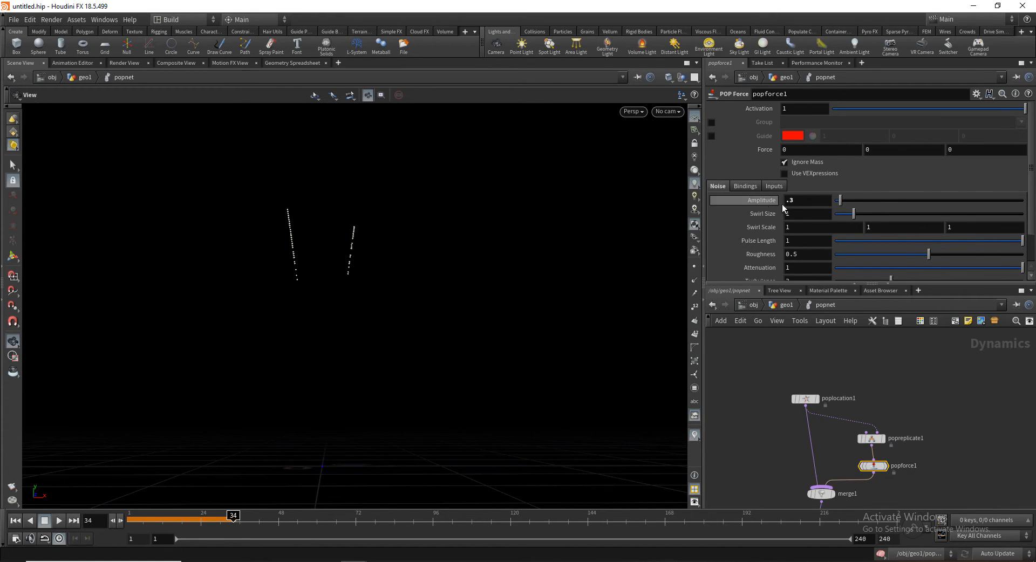
{"action": "left_click", "coordinate": [15, 521]}
{"action": "left_click", "coordinate": [57, 521]}
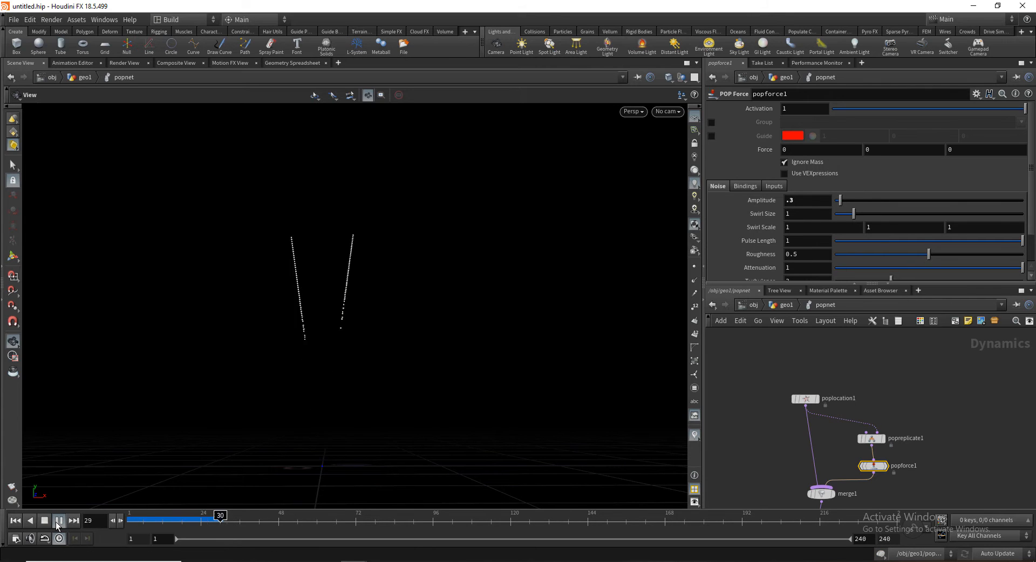
Set popforce1's noise amplitude to 1 and replay the simulation from the first frame to frame 41
{"action": "double_click", "coordinate": [804, 200]}
{"action": "type", "text": "1"}
{"action": "key", "text": "Return"}
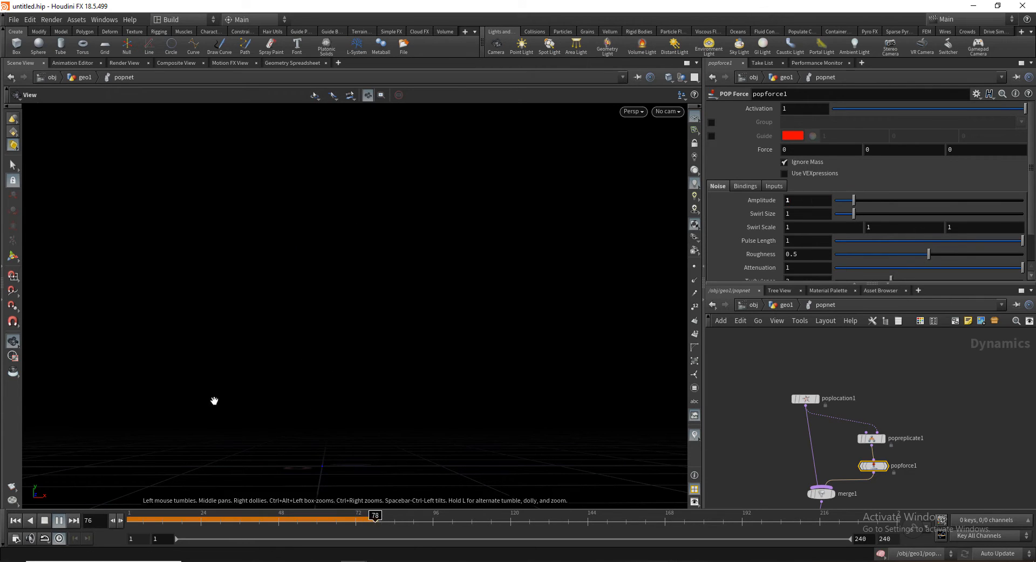
{"action": "left_click", "coordinate": [15, 521]}
{"action": "left_click", "coordinate": [60, 520]}
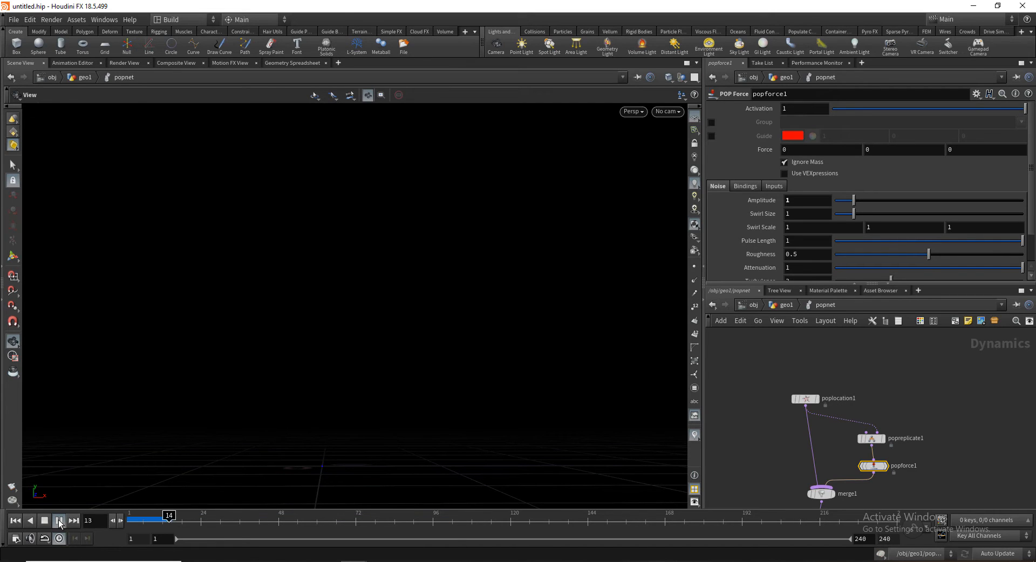
{"action": "left_click", "coordinate": [59, 521]}
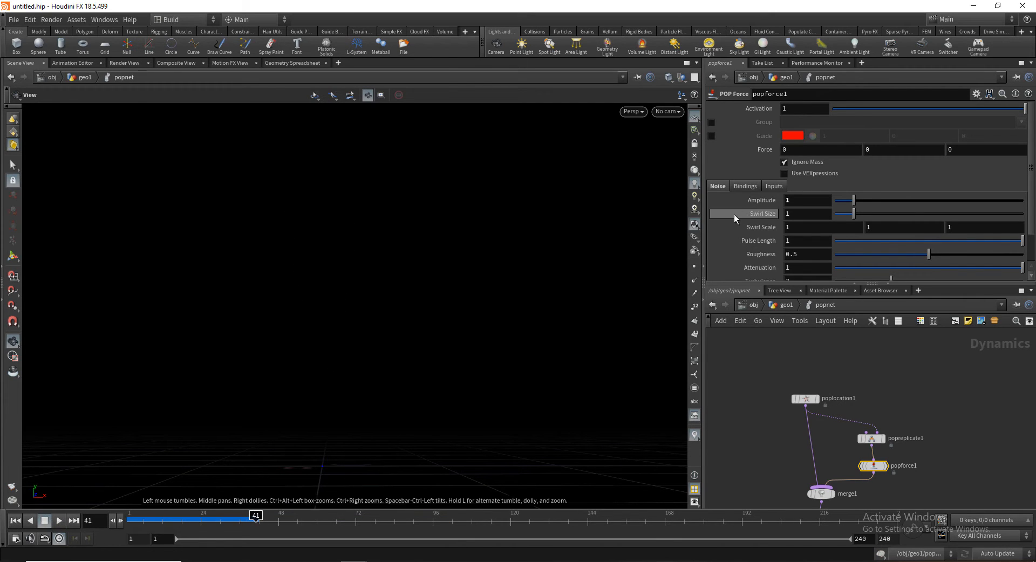
Set popforce1's noise amplitude to 5 and replay the simulation from the start to frame 58
{"action": "double_click", "coordinate": [800, 202]}
{"action": "type", "text": "5"}
{"action": "key", "text": "Return"}
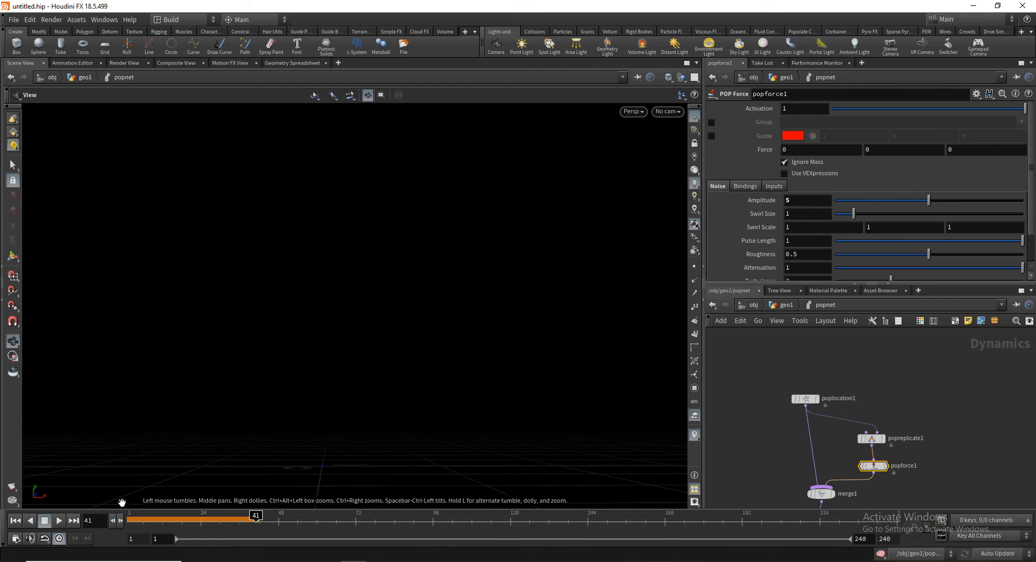
{"action": "left_click", "coordinate": [15, 521]}
{"action": "left_click", "coordinate": [59, 521]}
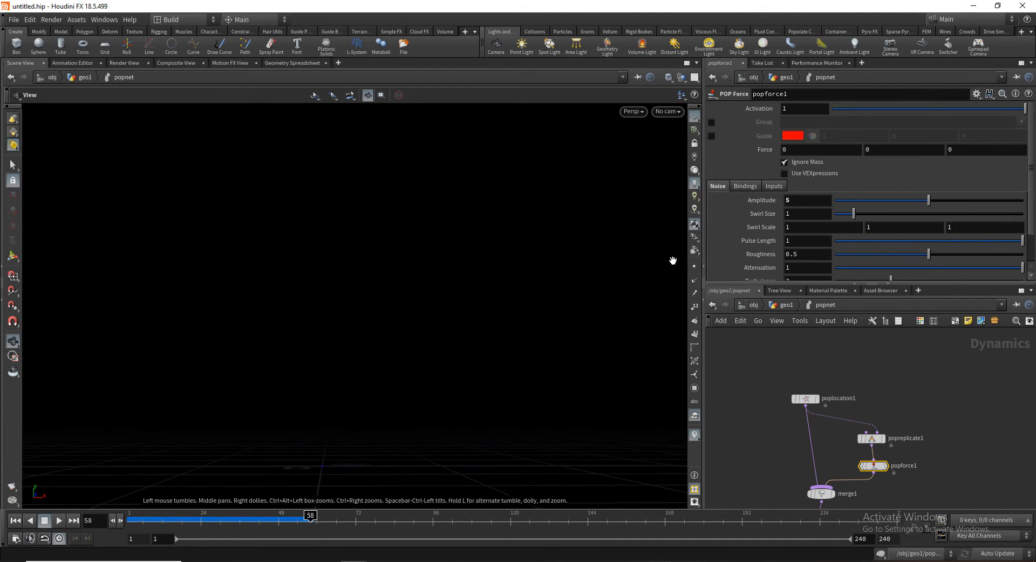
Set popforce1's noise amplitude to 20, replay the simulation from the start, and scrub to frame 25
{"action": "left_click", "coordinate": [798, 201]}
{"action": "type", "text": "20"}
{"action": "key", "text": "Return"}
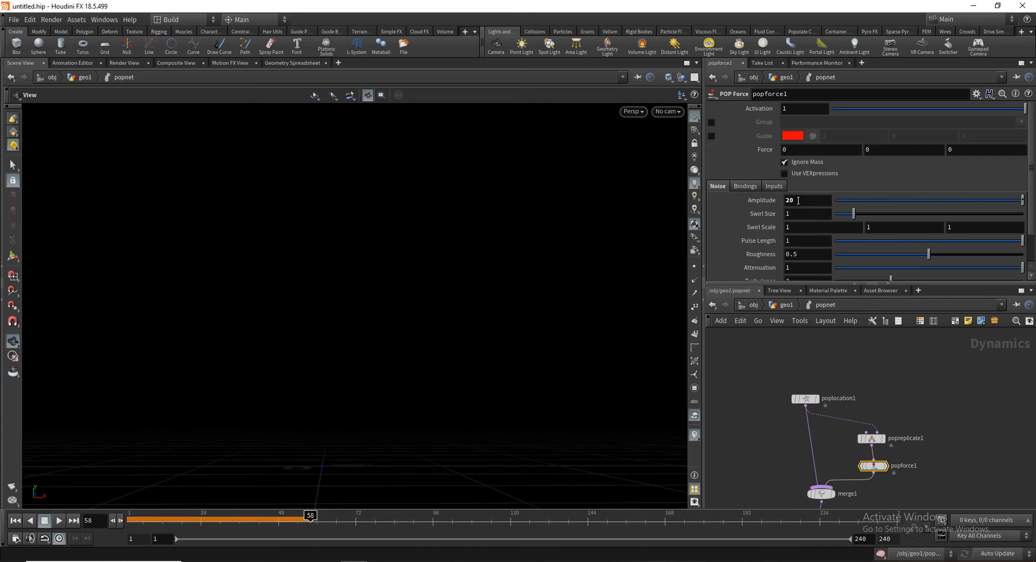
{"action": "left_click", "coordinate": [16, 521]}
{"action": "left_click", "coordinate": [58, 520]}
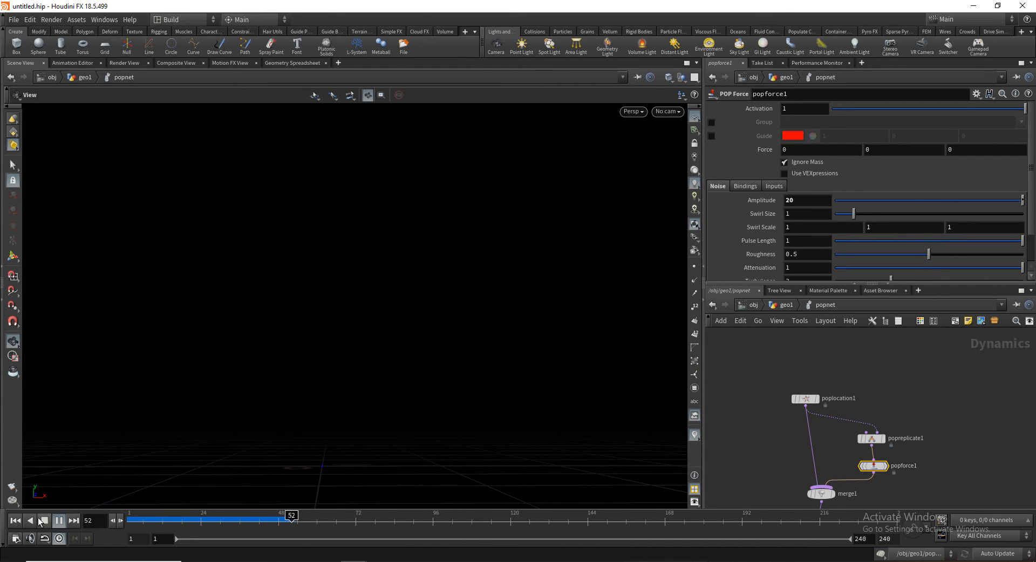
{"action": "left_click_drag", "start_coordinate": [137, 520], "coordinate": [204, 515]}
Open the viewport's display options, move the dialog clear of the trails, and set the particle point size to 2 pixels
{"action": "key", "text": "d"}
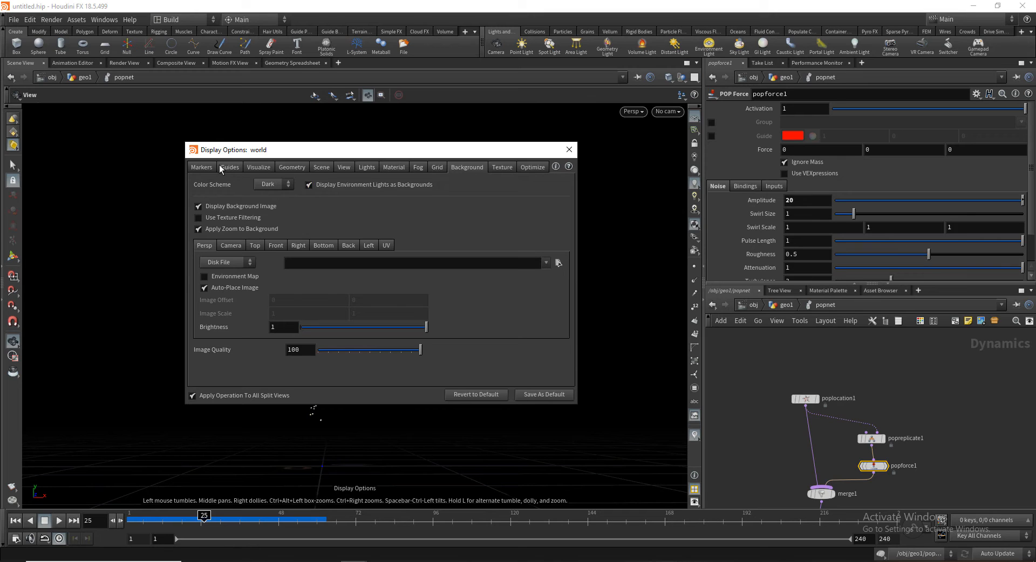
{"action": "left_click_drag", "start_coordinate": [318, 155], "coordinate": [334, 157]}
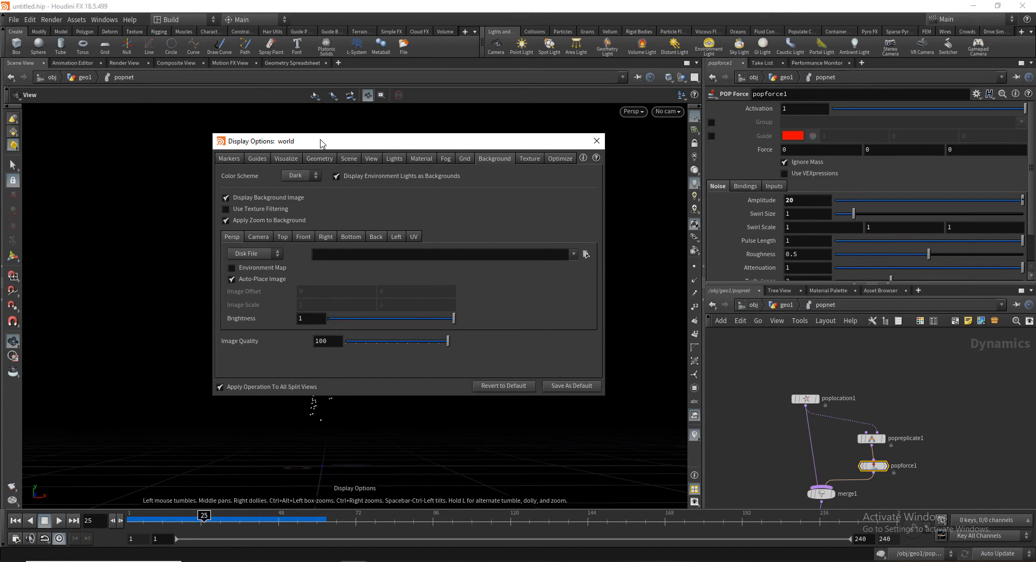
{"action": "left_click_drag", "start_coordinate": [322, 141], "coordinate": [516, 143]}
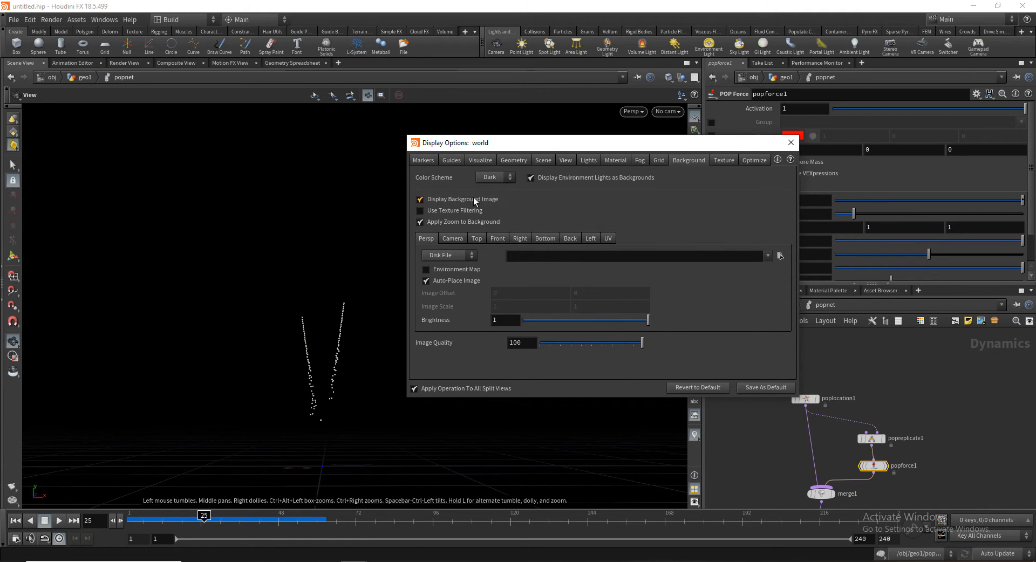
{"action": "left_click", "coordinate": [450, 160]}
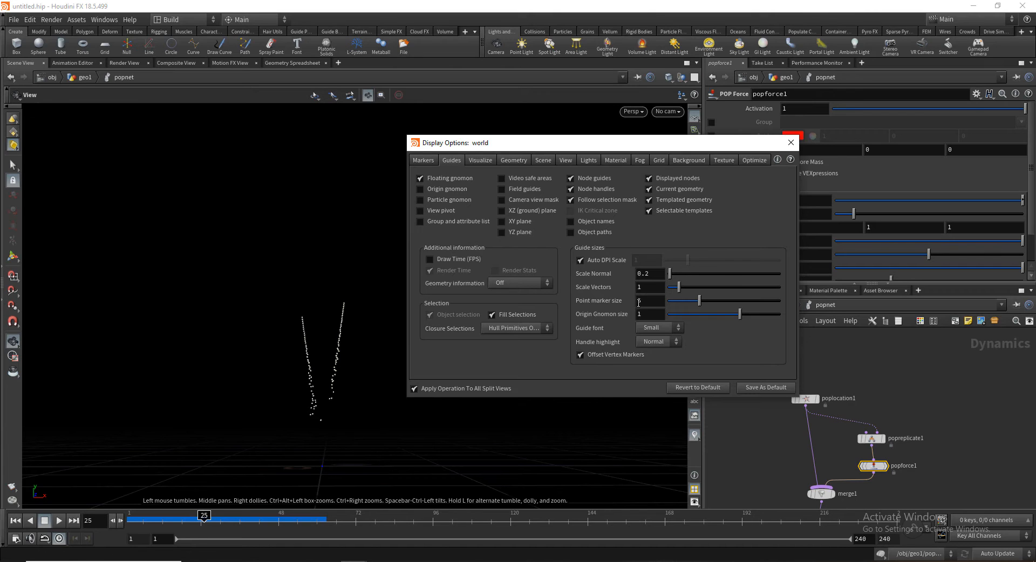
{"action": "left_click", "coordinate": [481, 160]}
{"action": "left_click", "coordinate": [514, 159]}
{"action": "left_click", "coordinate": [466, 314]}
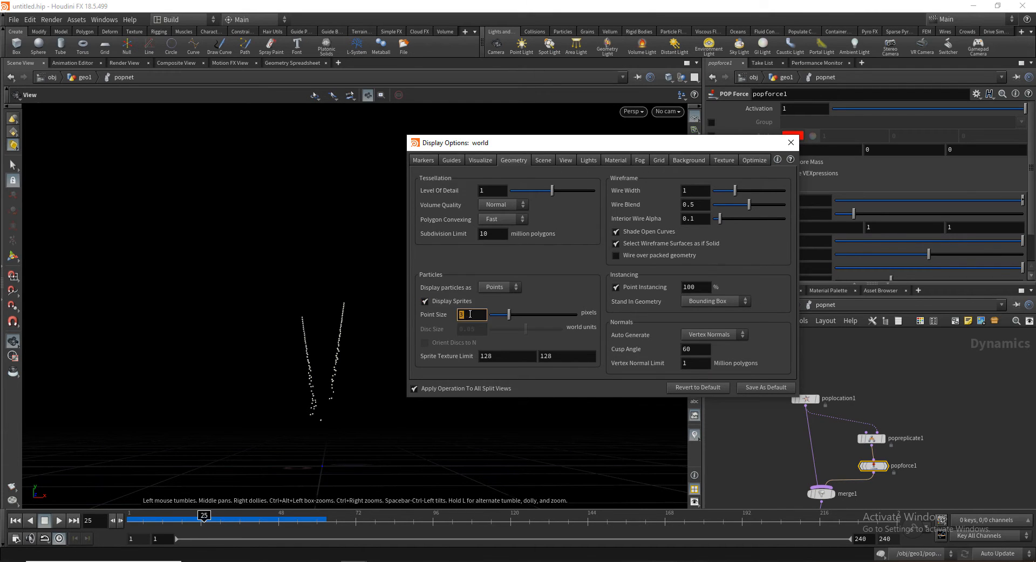
{"action": "type", "text": "2"}
{"action": "key", "text": "Return"}
Try a particle point size of 1 pixel in the display options
{"action": "double_click", "coordinate": [474, 314]}
{"action": "type", "text": "1"}
{"action": "key", "text": "Return"}
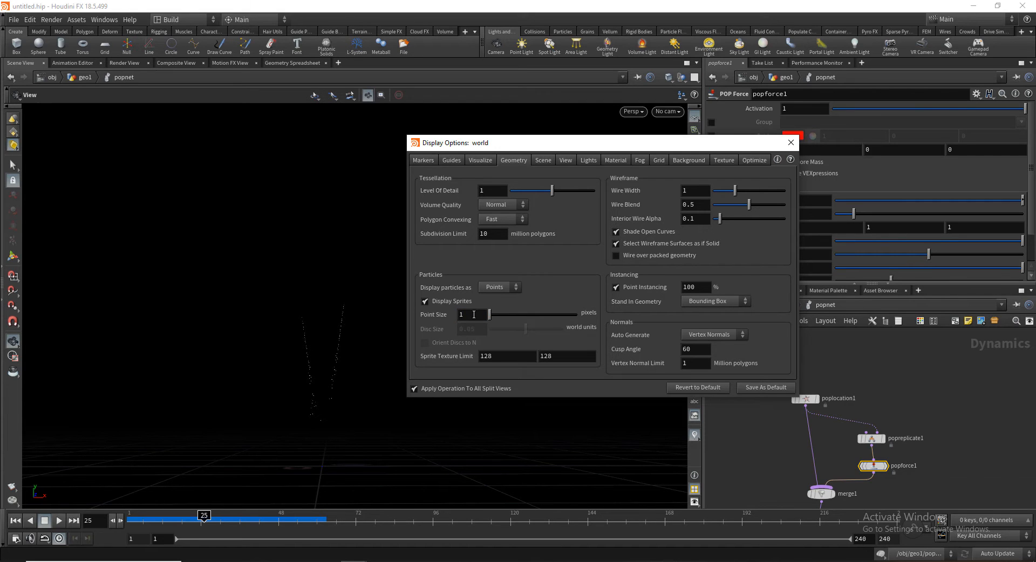
Set the particle point size back to 2 pixels and close the display options
{"action": "double_click", "coordinate": [474, 315]}
{"action": "type", "text": "2"}
{"action": "key", "text": "Return"}
{"action": "left_click", "coordinate": [791, 143]}
Return to frame 1 and scrub the simulation up to frame 37 to examine the noise in the trails
{"action": "mouse_move", "coordinate": [204, 516]}
{"action": "left_mouse_down"}
{"action": "mouse_move", "coordinate": [129, 515]}
{"action": "mouse_move", "coordinate": [282, 515]}
{"action": "mouse_move", "coordinate": [201, 515]}
{"action": "mouse_move", "coordinate": [192, 503]}
{"action": "mouse_move", "coordinate": [764, 493]}
{"action": "mouse_move", "coordinate": [869, 473]}
{"action": "mouse_move", "coordinate": [331, 473]}
{"action": "mouse_move", "coordinate": [28, 485]}
{"action": "left_mouse_up"}
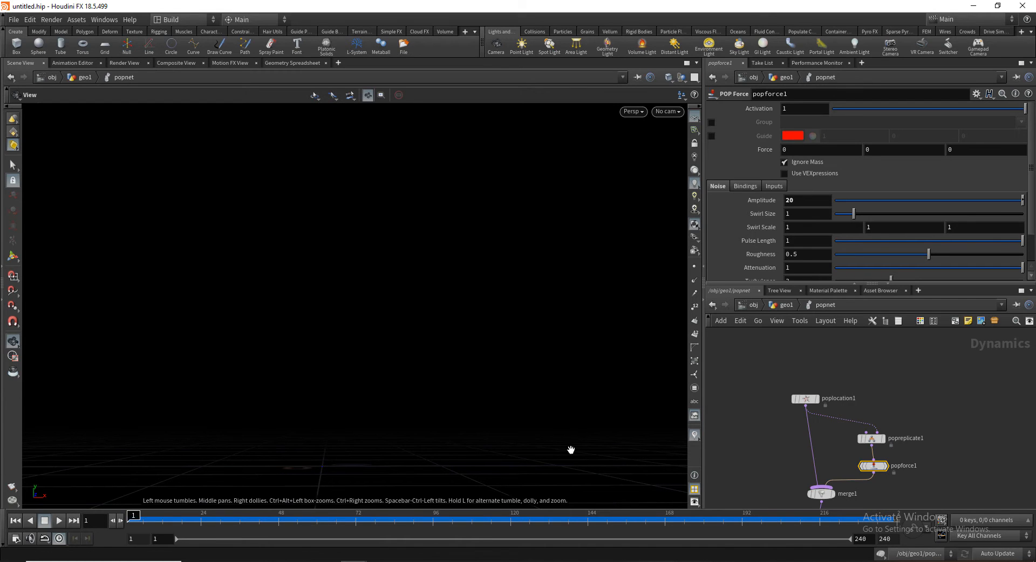
{"action": "left_click_drag", "start_coordinate": [142, 517], "coordinate": [223, 514]}
{"action": "left_click_drag", "start_coordinate": [145, 516], "coordinate": [243, 515]}
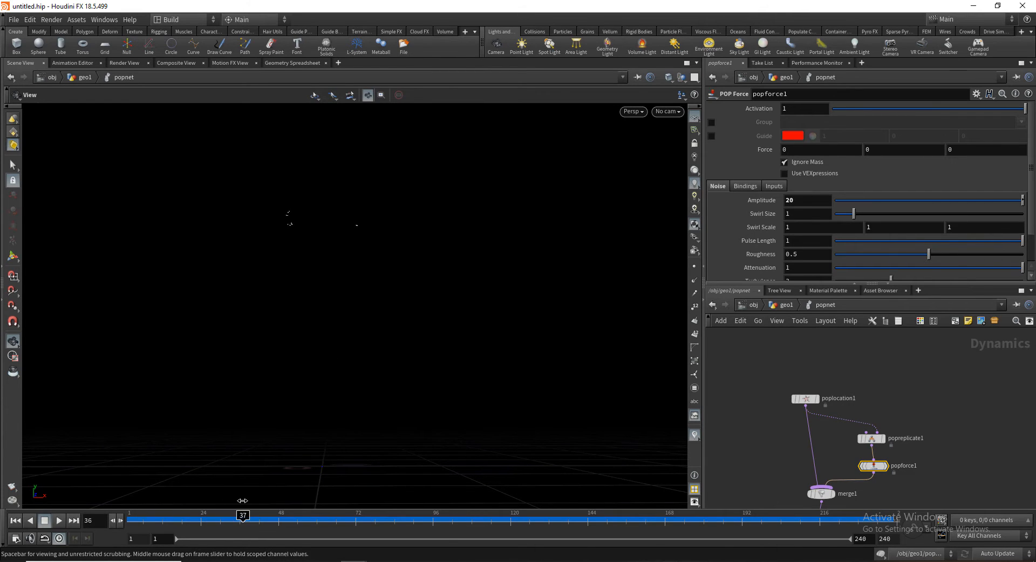
Move merge1 lower in the network to make room beneath poplocation1
{"action": "middle_click_drag", "start_coordinate": [833, 503], "coordinate": [821, 429]}
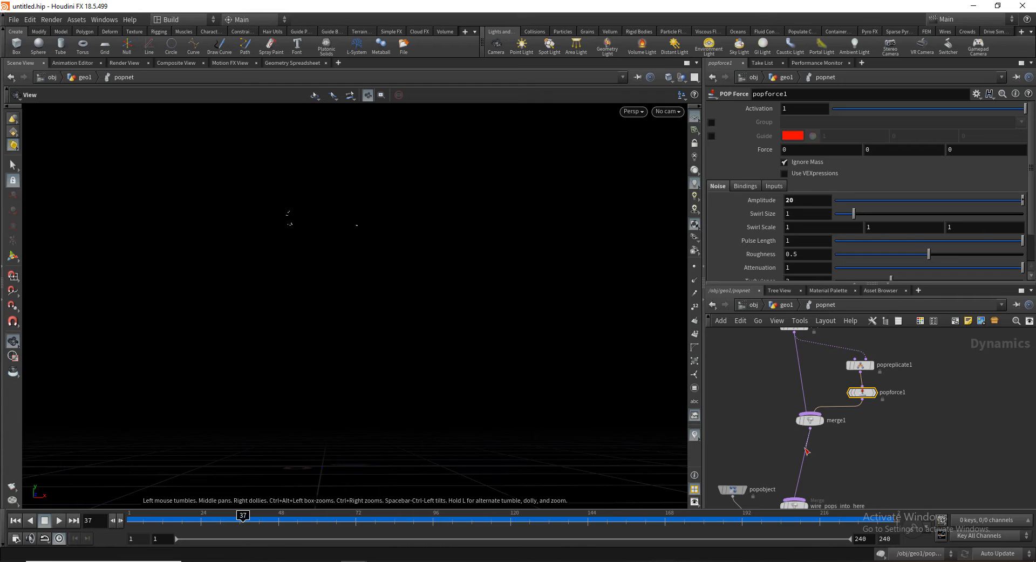
{"action": "left_click", "coordinate": [809, 429]}
{"action": "key", "text": "Escape"}
{"action": "left_click_drag", "start_coordinate": [808, 421], "coordinate": [794, 441]}
{"action": "middle_click_drag", "start_coordinate": [819, 382], "coordinate": [820, 417]}
{"action": "scroll", "coordinate": [821, 442], "scroll_direction": "up", "scroll_amount": 1}
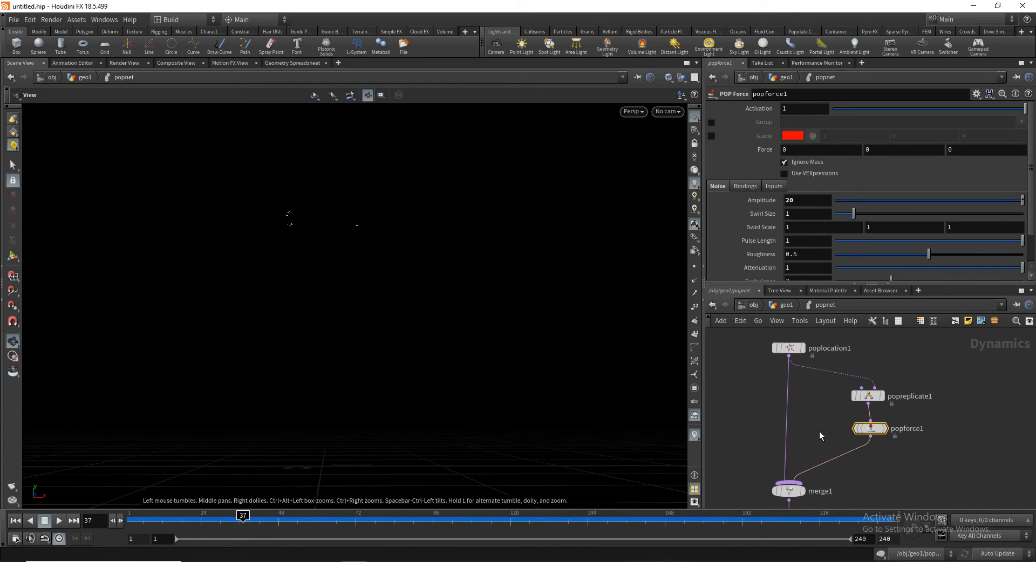
{"action": "scroll", "coordinate": [817, 429], "scroll_direction": "down", "scroll_amount": 1}
Add a POP Group node and insert it on the wire between poplocation1 and merge1
{"action": "left_click", "coordinate": [815, 427]}
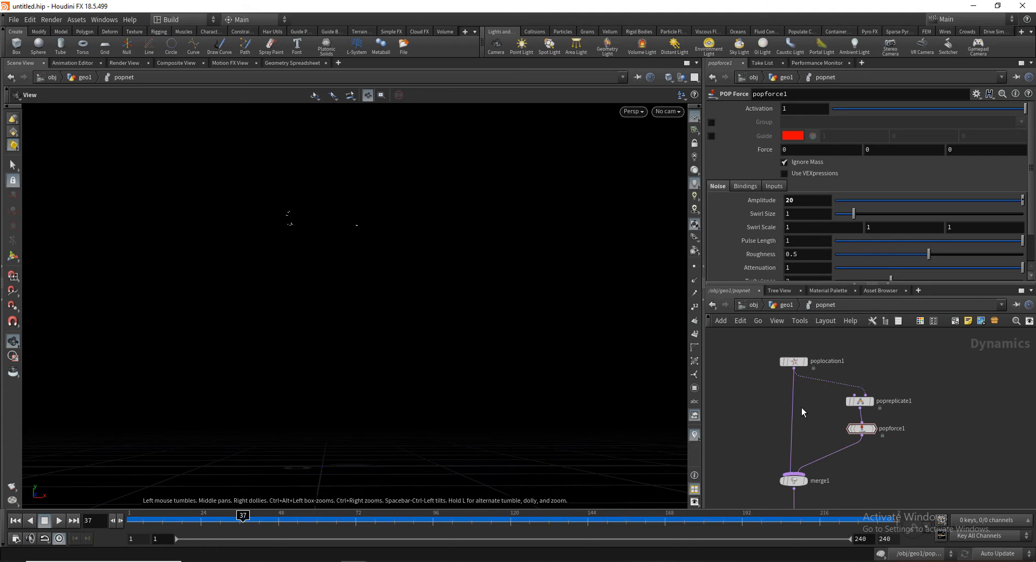
{"action": "key", "text": "Tab"}
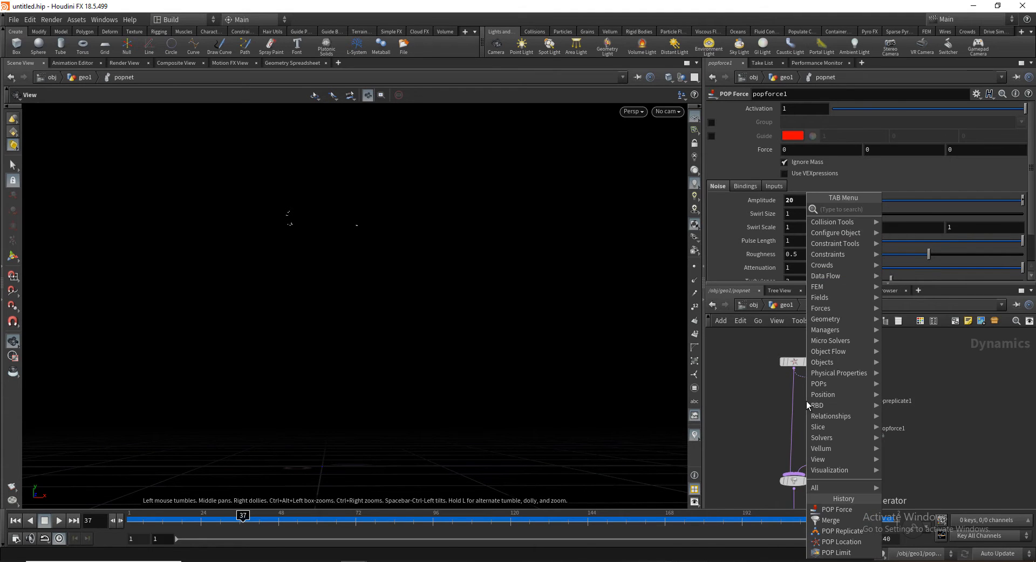
{"action": "type", "text": "pop"}
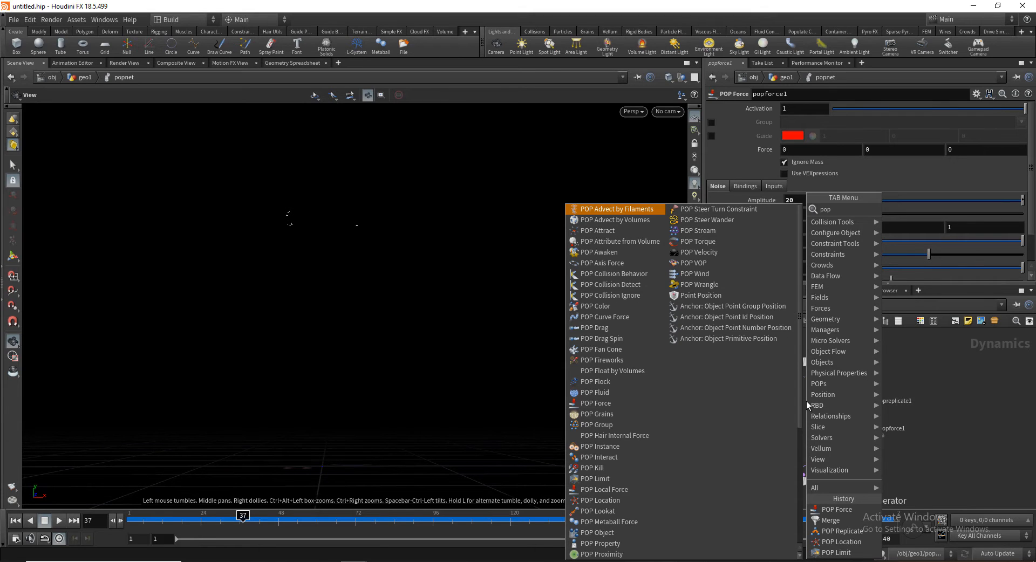
{"action": "type", "text": "gr"}
{"action": "key", "text": "Down"}
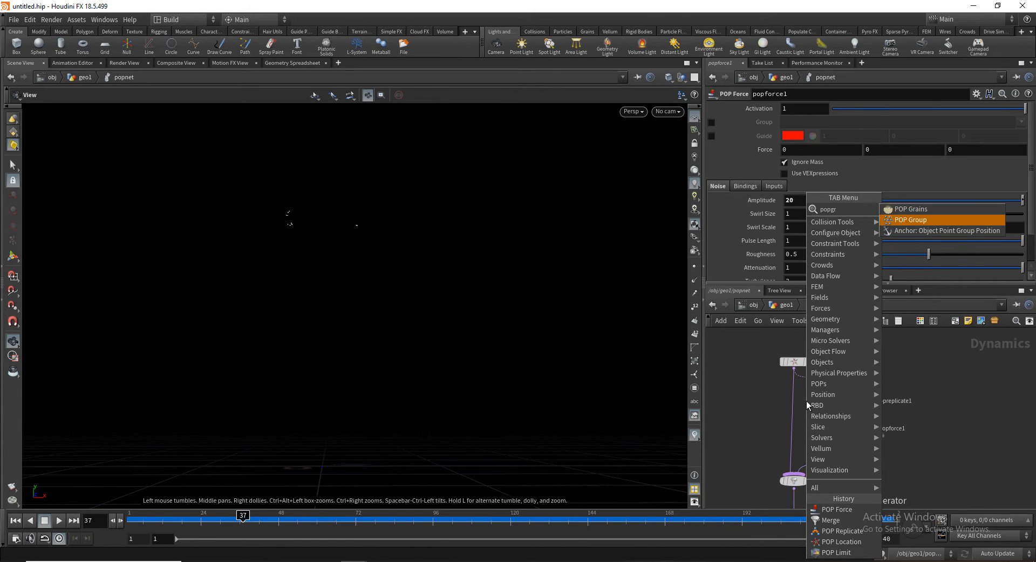
{"action": "key", "text": "Return"}
{"action": "left_click", "coordinate": [806, 401]}
{"action": "left_click_drag", "start_coordinate": [806, 402], "coordinate": [793, 398]}
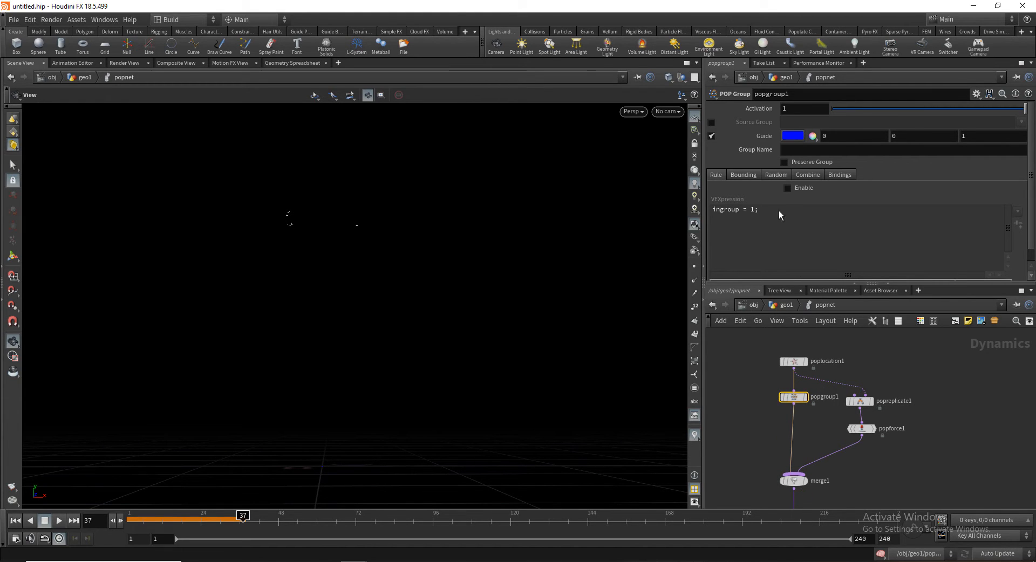
Enable popgroup1's rule and set its VEXpression to "ingroup = i@dead;"
{"action": "left_click", "coordinate": [786, 188]}
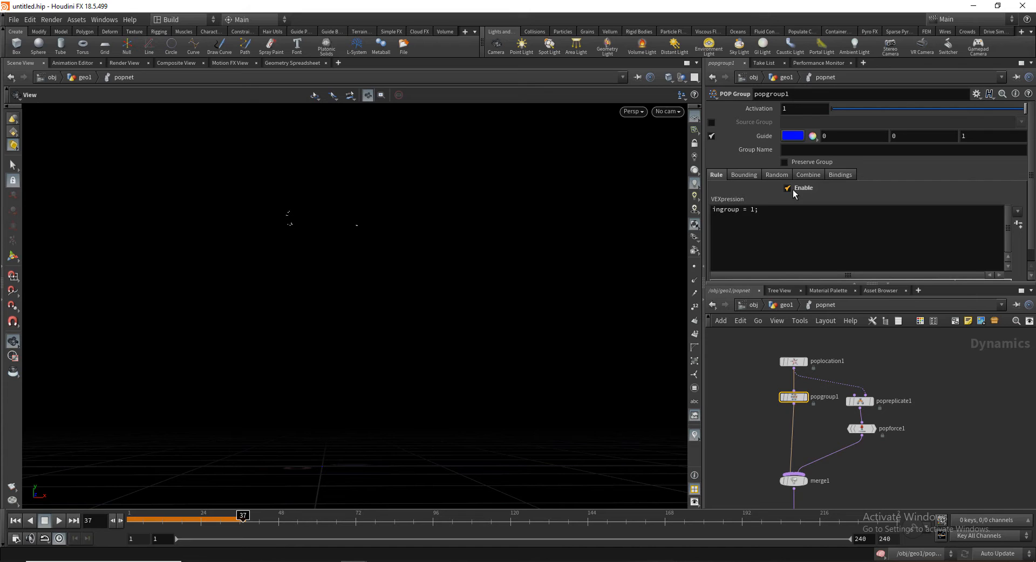
{"action": "left_click", "coordinate": [754, 211]}
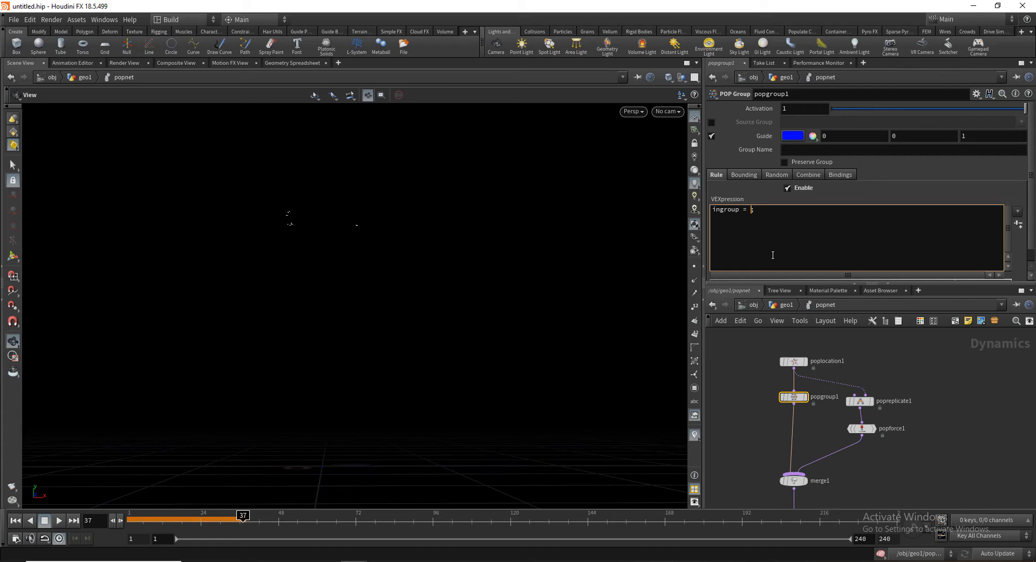
{"action": "type", "text": "@"}
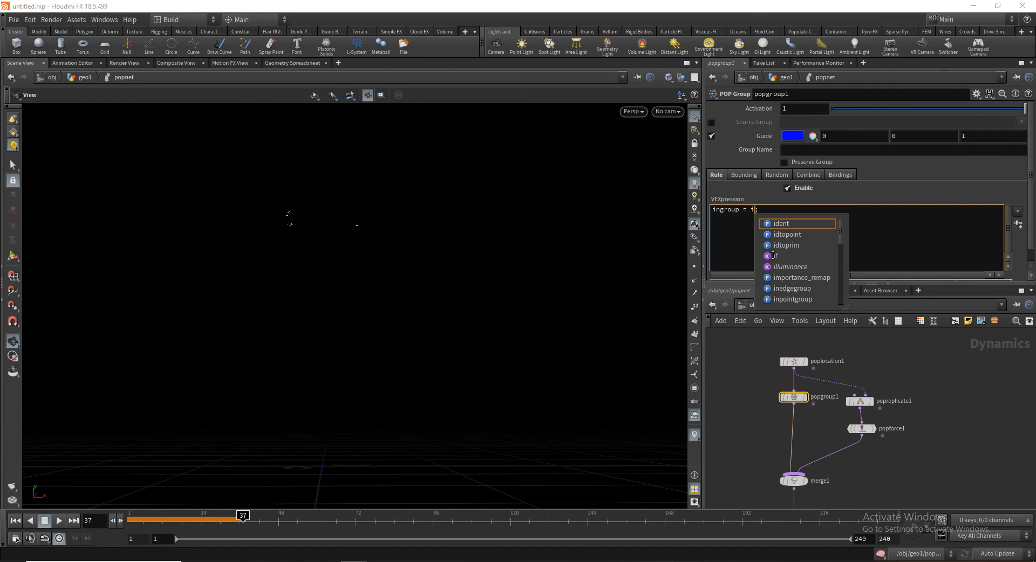
{"action": "key", "text": "Escape"}
{"action": "type", "text": "d"}
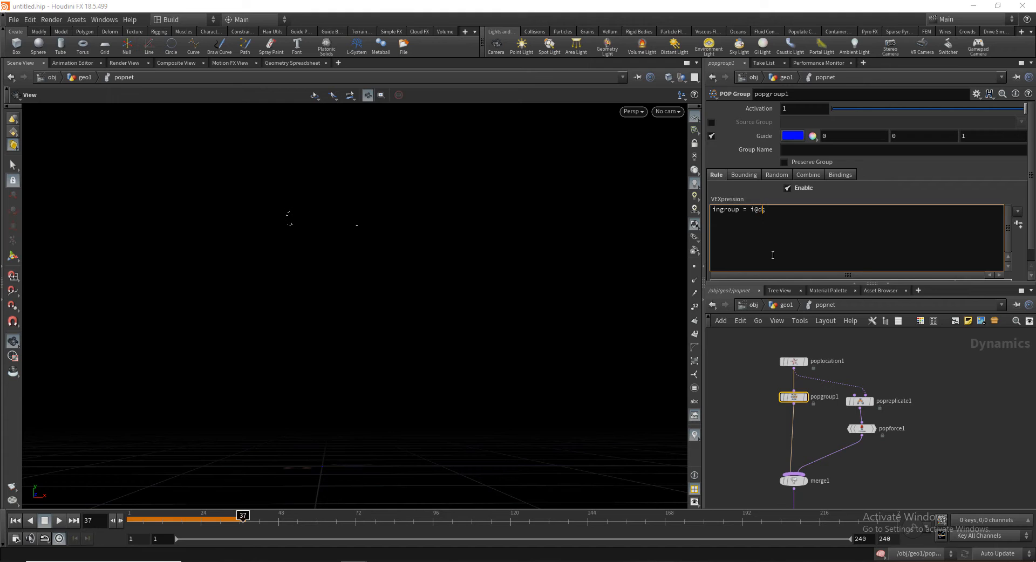
{"action": "type", "text": "ead"}
{"action": "left_click", "coordinate": [818, 150]}
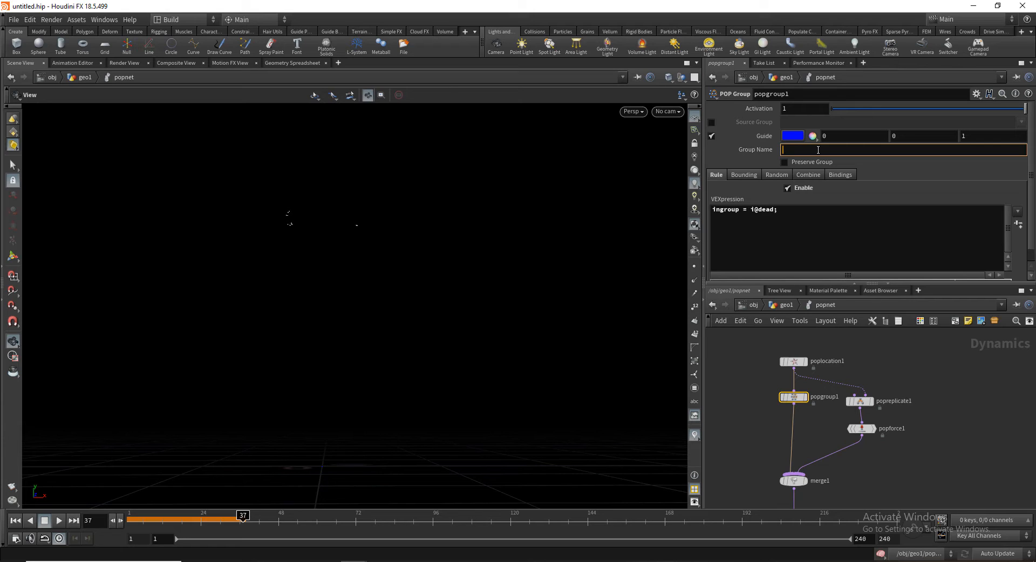
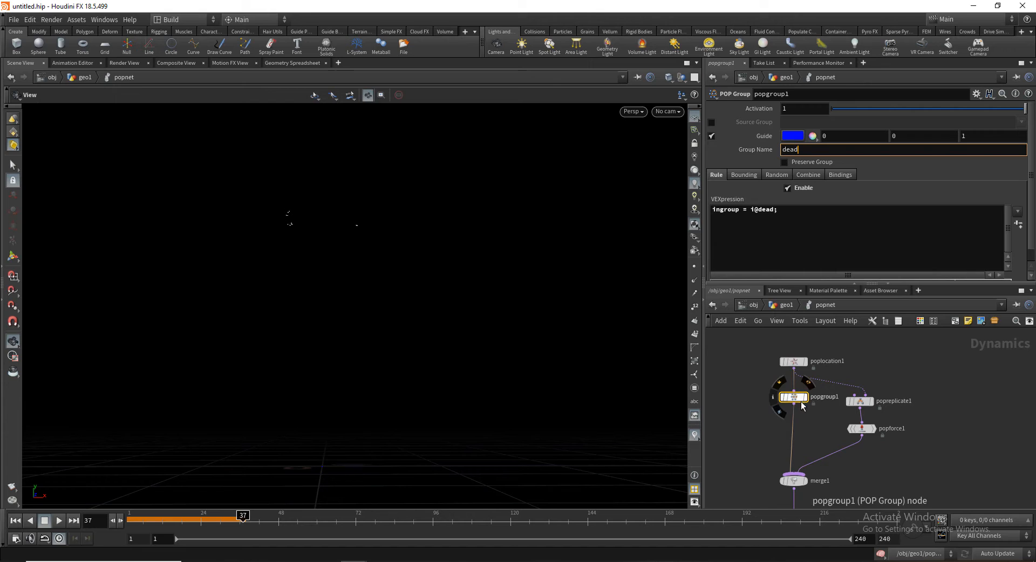
Open poplocation1's node information to examine its point attributes and point groups, and close it after reading
{"action": "left_click", "coordinate": [892, 367]}
{"action": "left_click", "coordinate": [791, 367]}
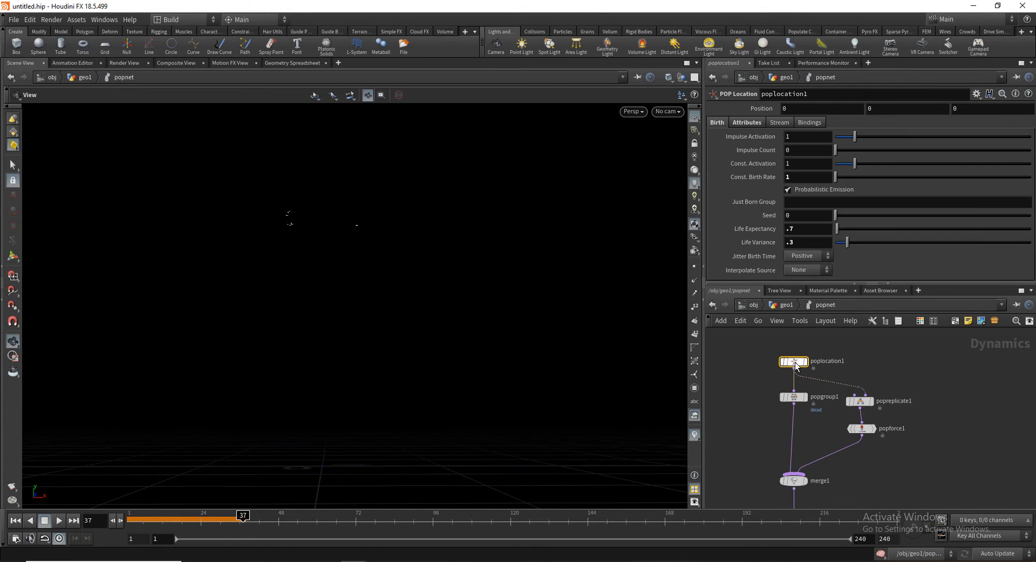
{"action": "middle_click", "coordinate": [795, 367]}
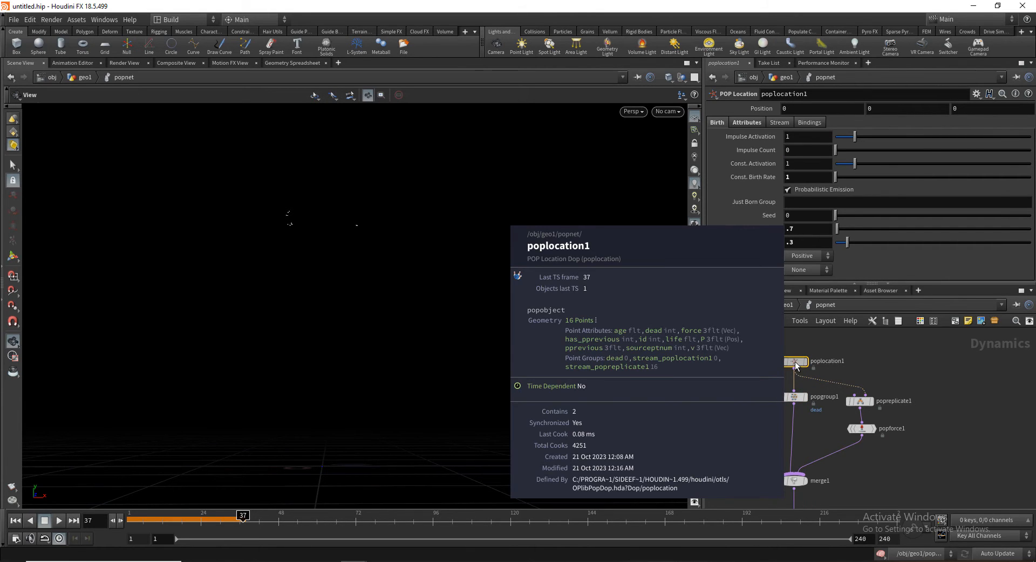
{"action": "middle_click", "coordinate": [796, 366]}
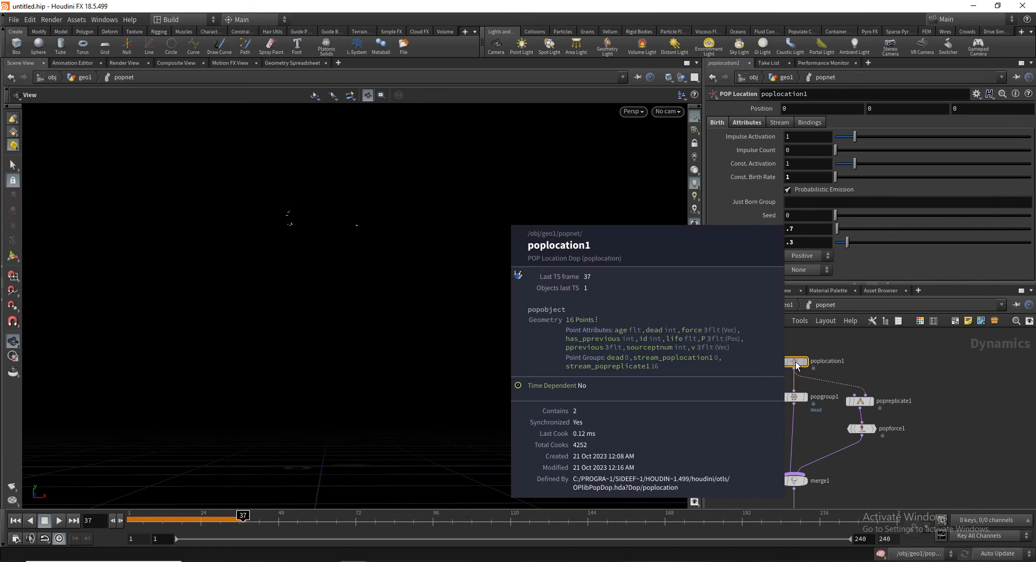
{"action": "middle_click", "coordinate": [797, 366]}
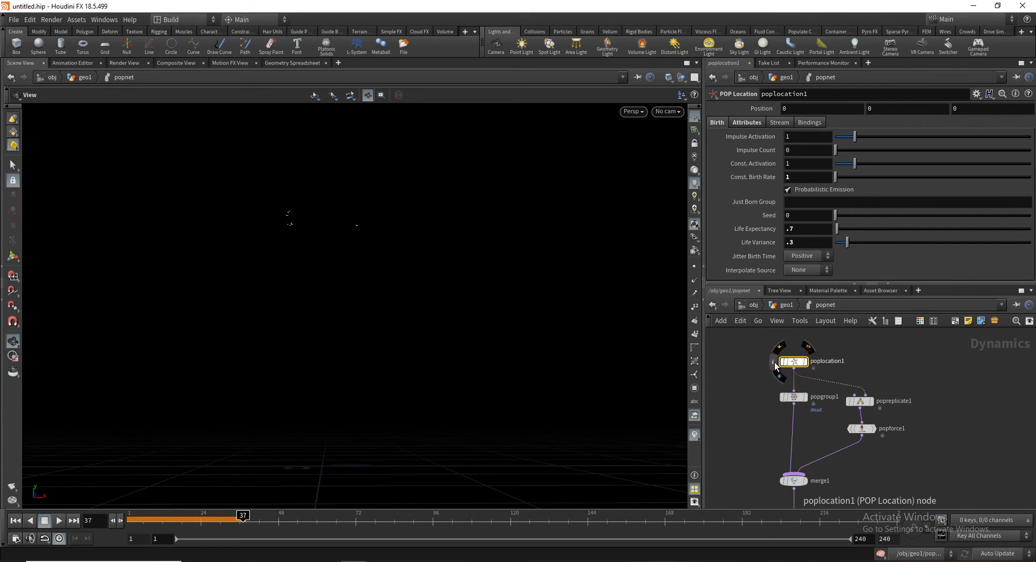
{"action": "left_click", "coordinate": [774, 356]}
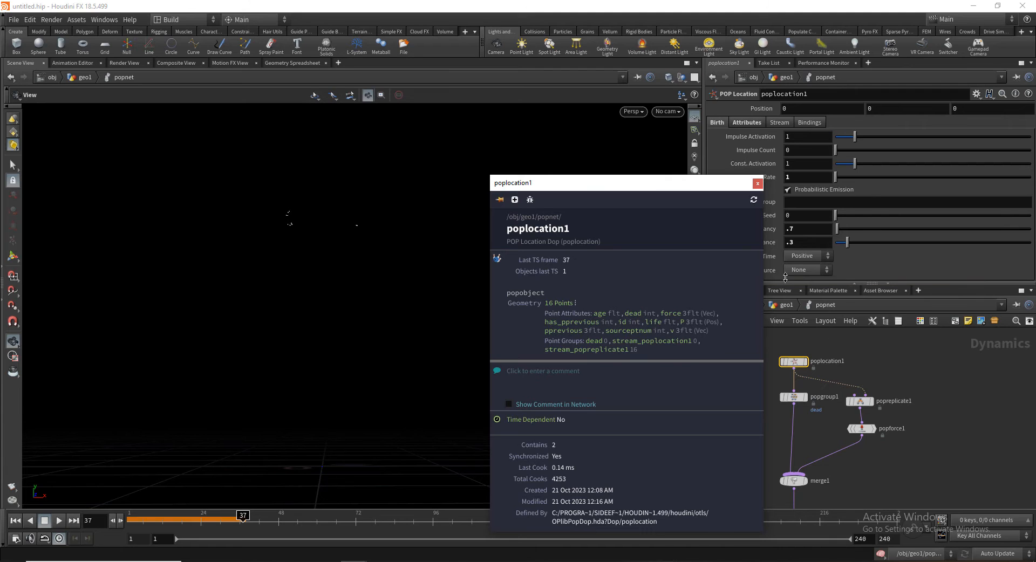
{"action": "left_click", "coordinate": [757, 185]}
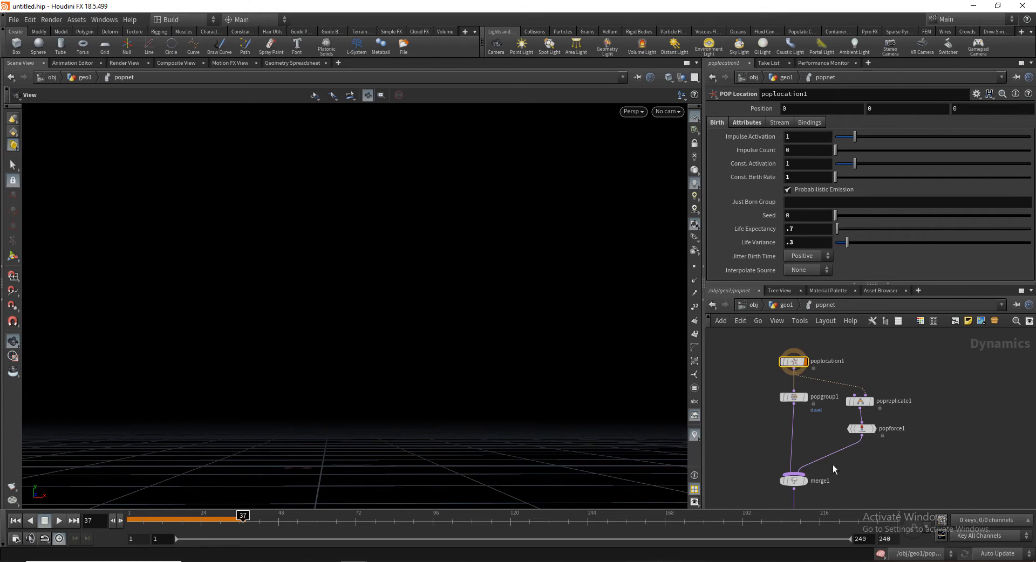
Try wiring poplocation1 straight into wire_pops_into_here, bypassing merge1, and scrub to frame 33 to check the launch particles
{"action": "middle_click_drag", "start_coordinate": [833, 464], "coordinate": [824, 386]}
{"action": "scroll", "coordinate": [809, 421], "scroll_direction": "down", "scroll_amount": 3}
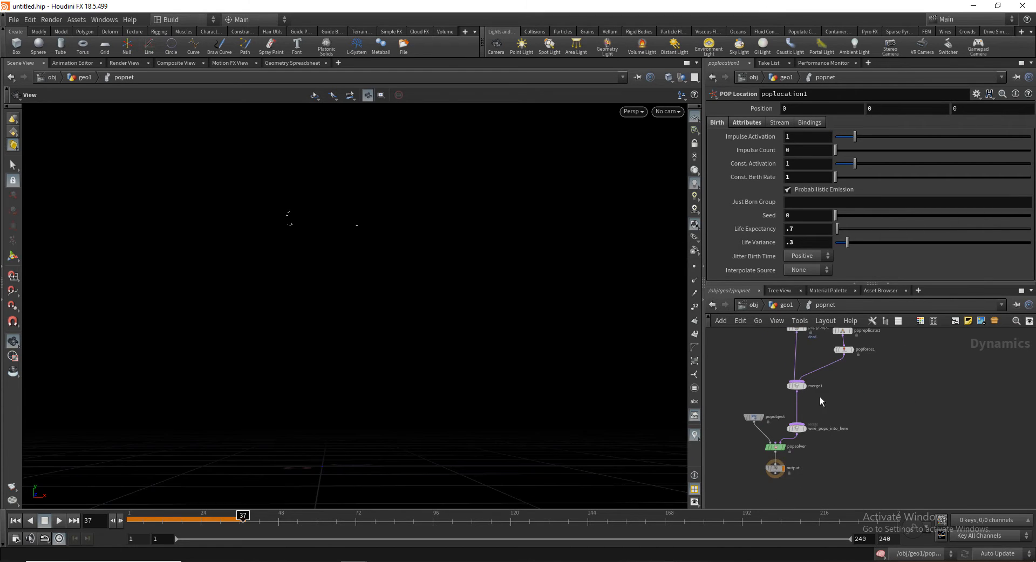
{"action": "scroll", "coordinate": [797, 431], "scroll_direction": "up", "scroll_amount": 2}
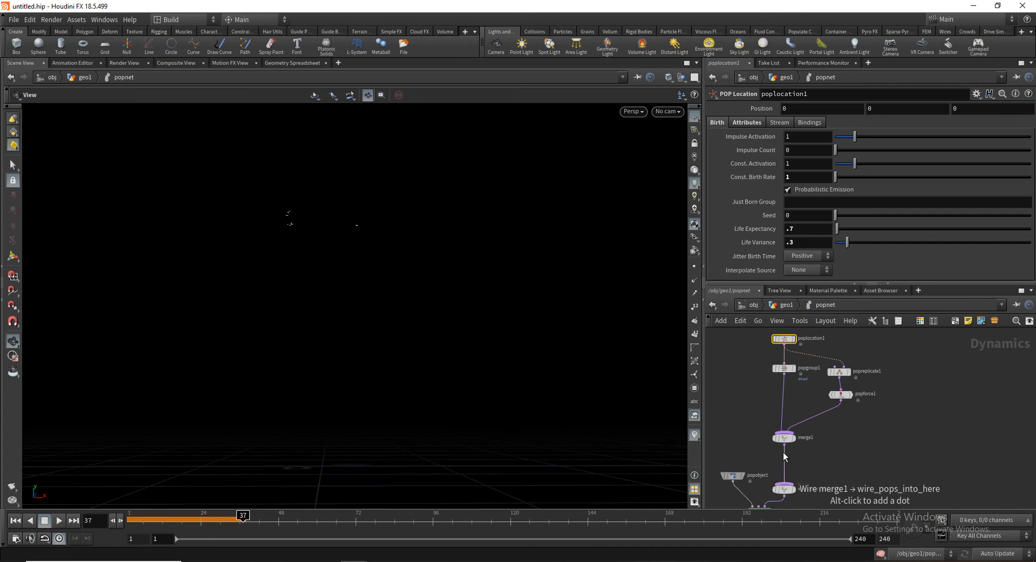
{"action": "left_click_drag", "start_coordinate": [783, 452], "coordinate": [801, 397]}
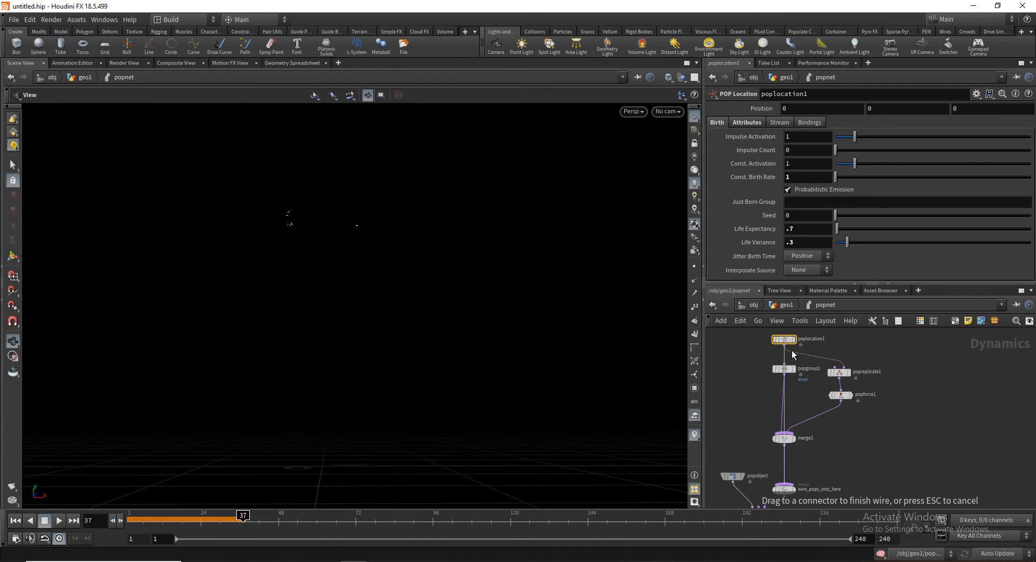
{"action": "left_click_drag", "start_coordinate": [792, 354], "coordinate": [765, 351]}
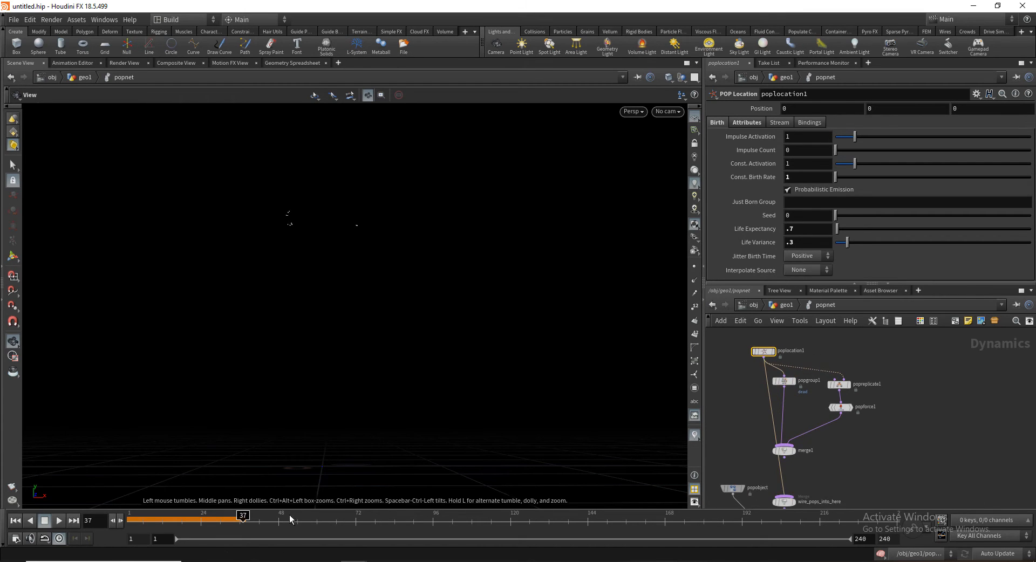
{"action": "left_click_drag", "start_coordinate": [290, 519], "coordinate": [230, 491]}
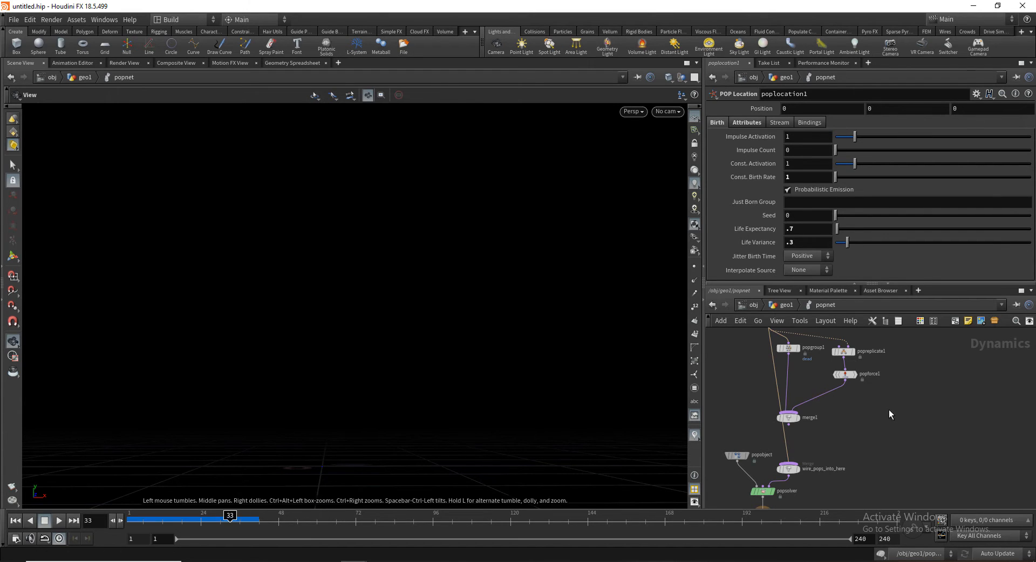
Restore the connection from merge1 to wire_pops_into_here and line popgroup1 up directly beneath poplocation1
{"action": "middle_click_drag", "start_coordinate": [802, 356], "coordinate": [849, 416]}
{"action": "mouse_move", "coordinate": [820, 390]}
{"action": "left_mouse_down"}
{"action": "mouse_move", "coordinate": [788, 394]}
{"action": "mouse_move", "coordinate": [805, 390]}
{"action": "left_mouse_up"}
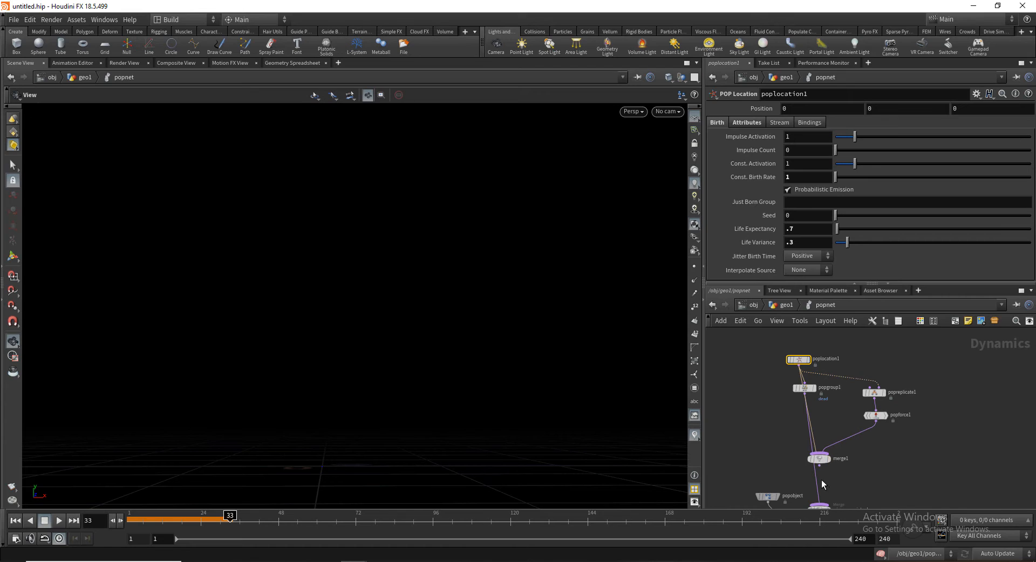
{"action": "scroll", "coordinate": [811, 416], "scroll_direction": "up", "scroll_amount": 2}
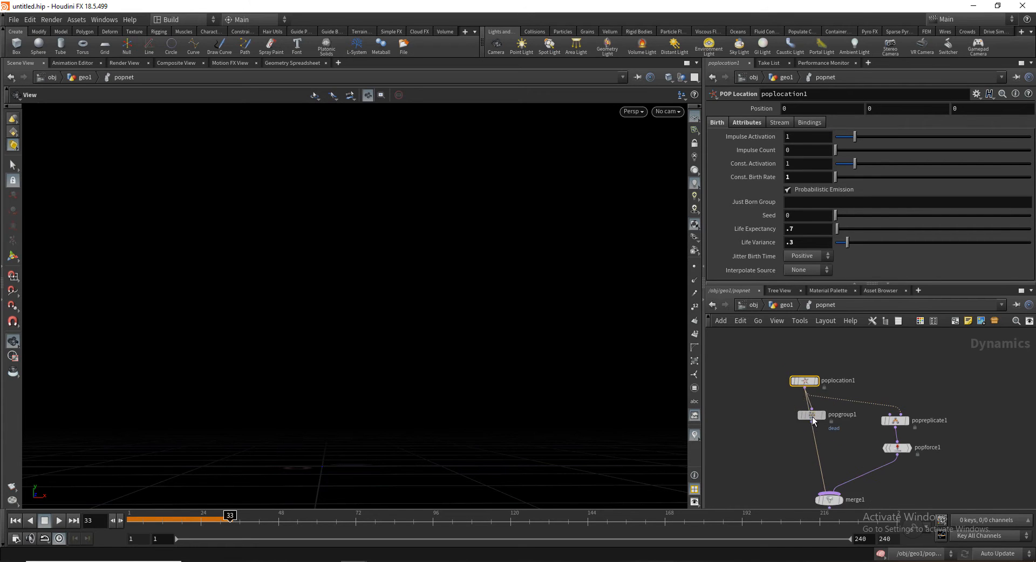
{"action": "left_click_drag", "start_coordinate": [812, 417], "coordinate": [805, 416]}
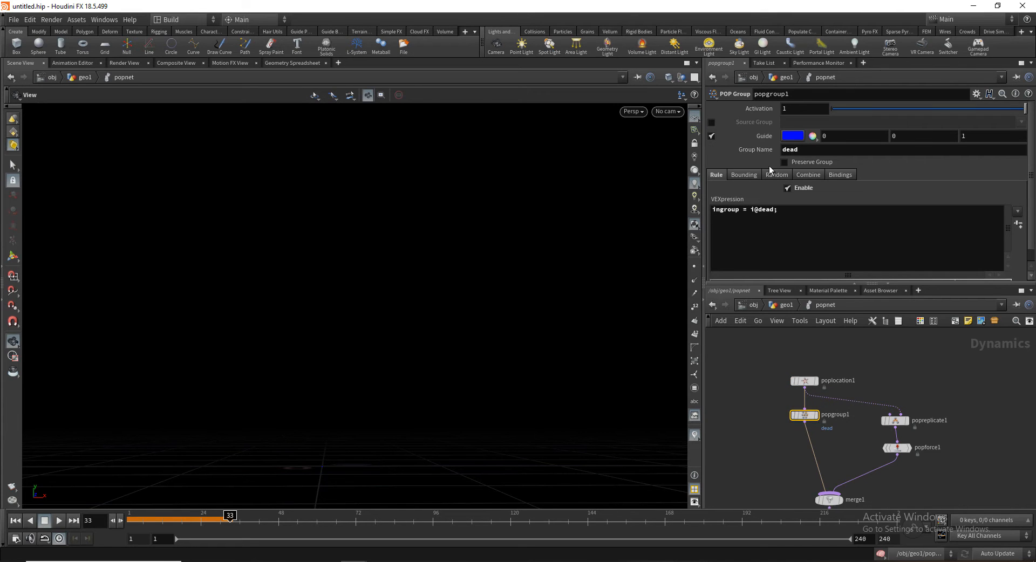
Add a second POP Replicate node and insert it on the wire between popgroup1 and merge1
{"action": "scroll", "coordinate": [819, 445], "scroll_direction": "up", "scroll_amount": 3}
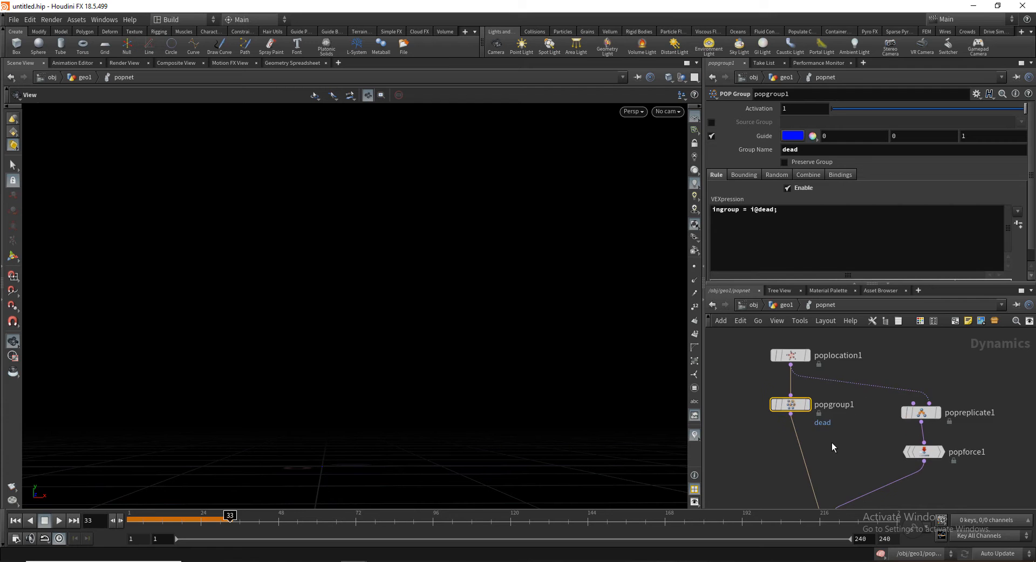
{"action": "left_click", "coordinate": [827, 412]}
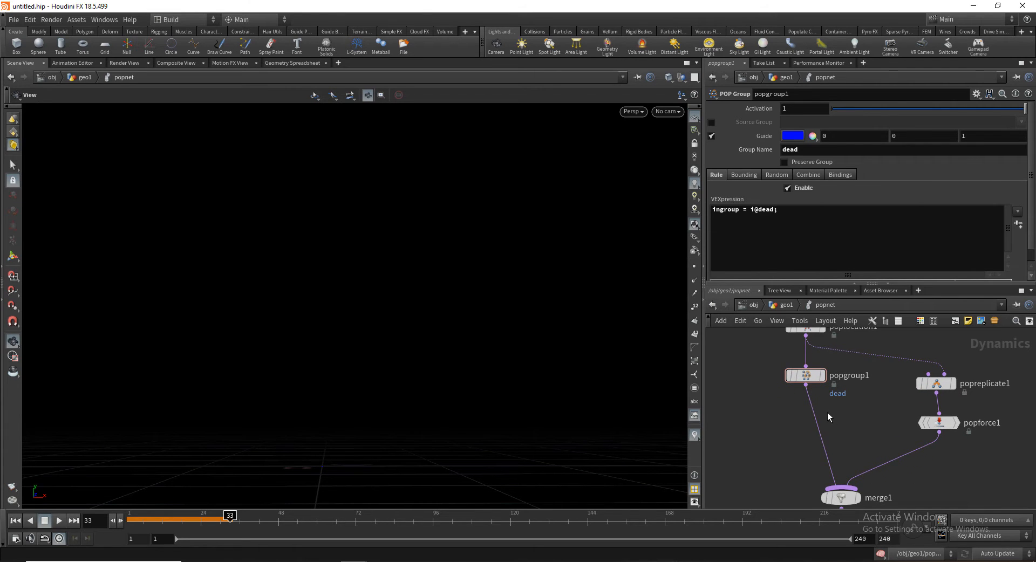
{"action": "key", "text": "Tab"}
{"action": "type", "text": "popre"}
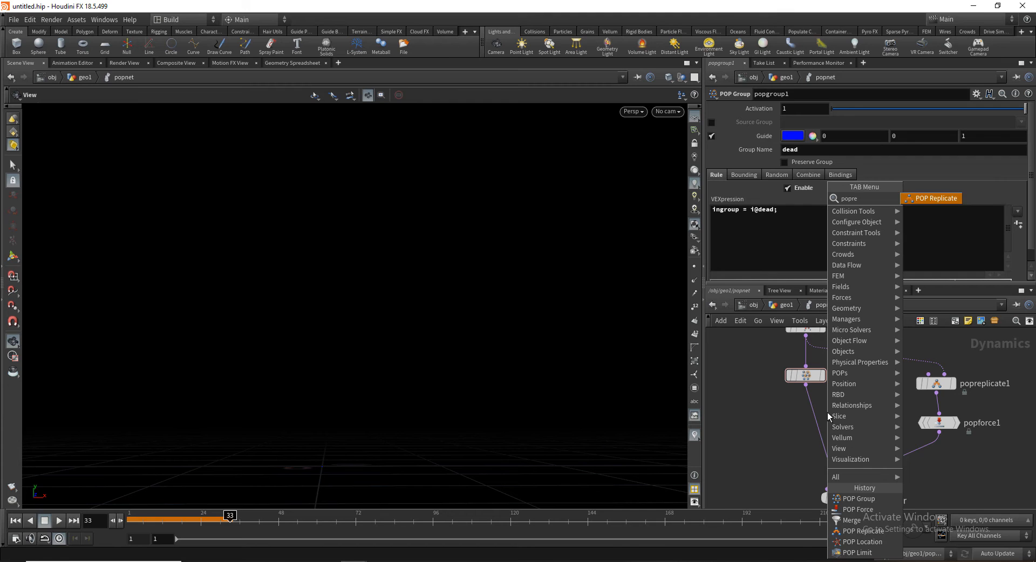
{"action": "key", "text": "Return"}
{"action": "left_click", "coordinate": [814, 413]}
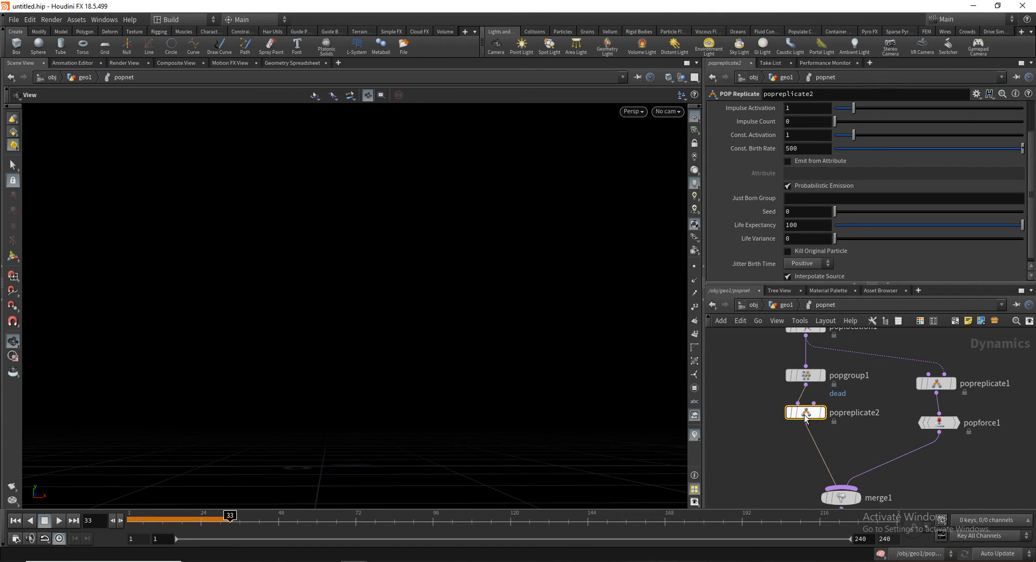
{"action": "key", "text": "h"}
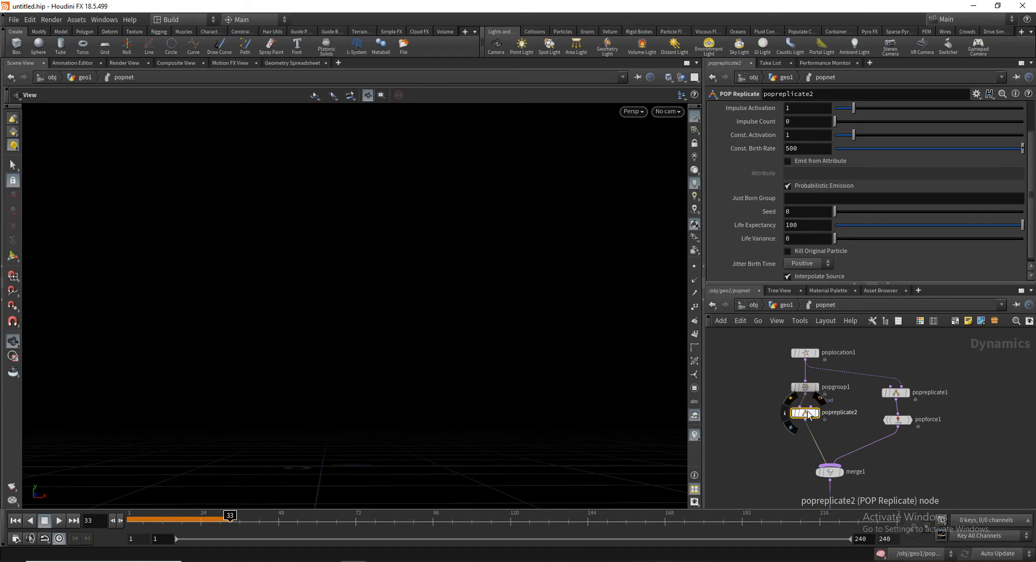
Enable the source group on popreplicate2 and set it to "dead"
{"action": "scroll", "coordinate": [750, 205], "scroll_direction": "up", "scroll_amount": 2}
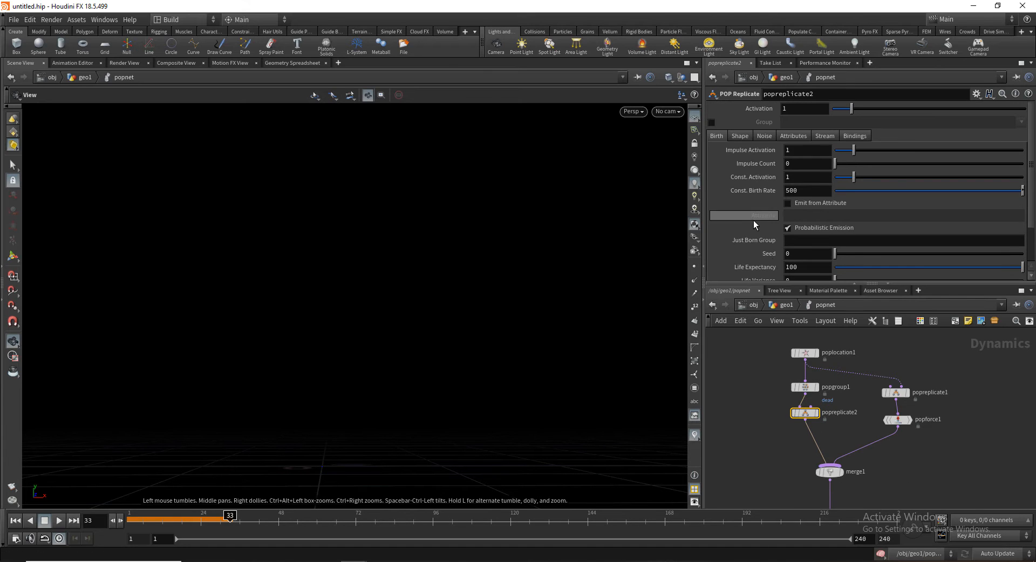
{"action": "left_click", "coordinate": [711, 123]}
{"action": "left_click", "coordinate": [1021, 122]}
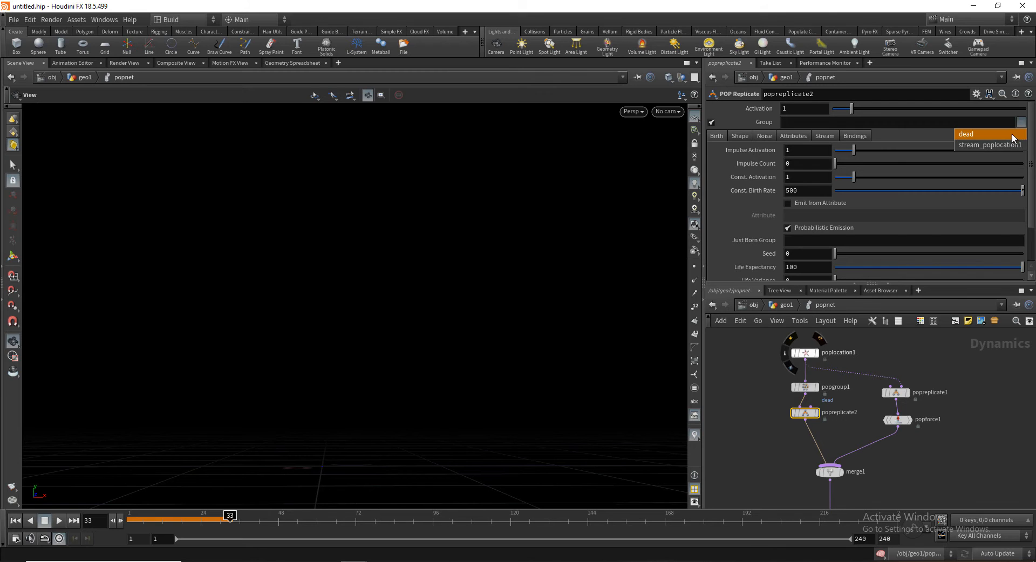
{"action": "left_click", "coordinate": [1012, 135]}
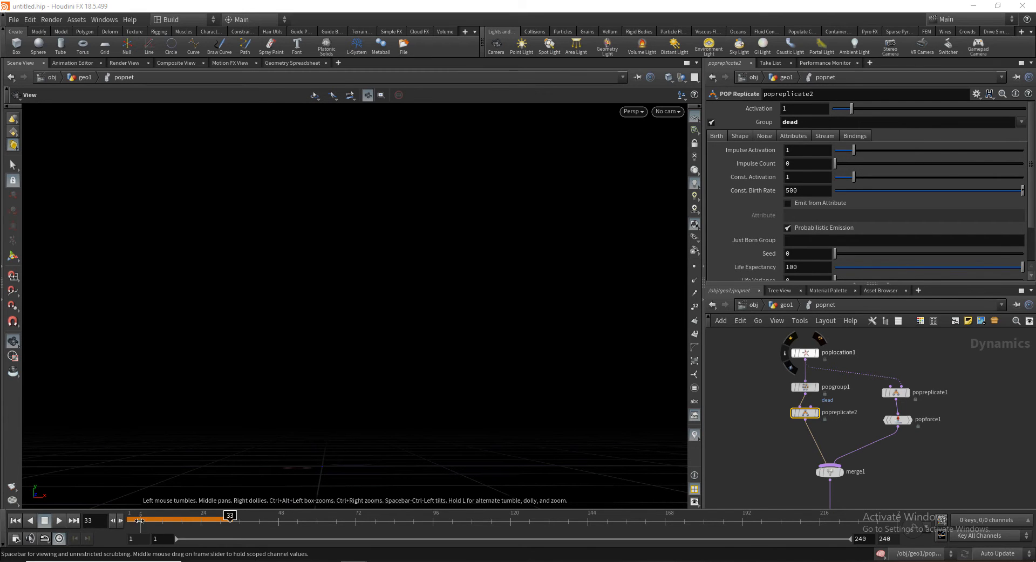
Scrub the simulation repeatedly from its early frames up to frame 36 to examine the particles replicated from the dead group
{"action": "left_click_drag", "start_coordinate": [130, 524], "coordinate": [176, 524]}
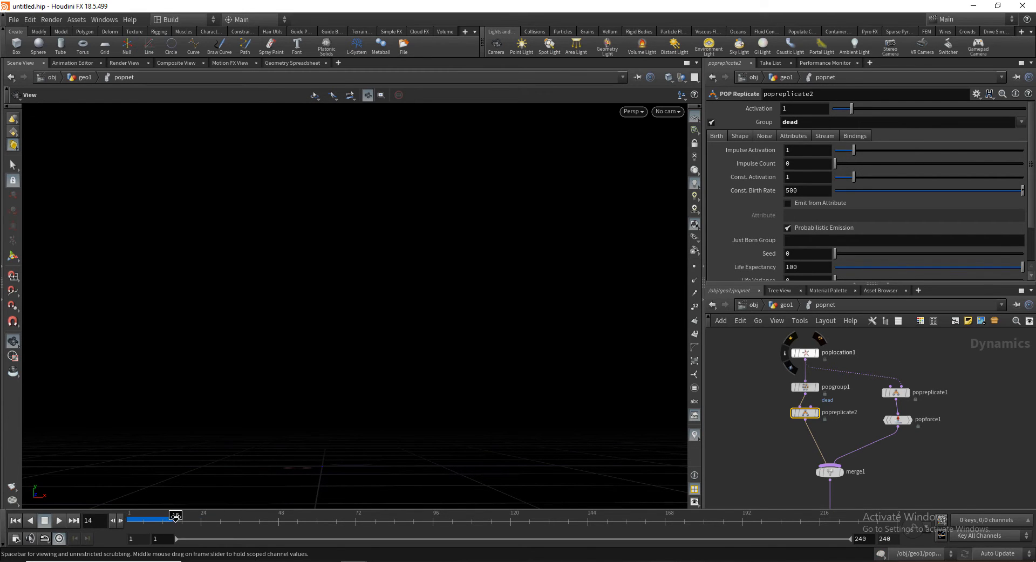
{"action": "left_click", "coordinate": [805, 387]}
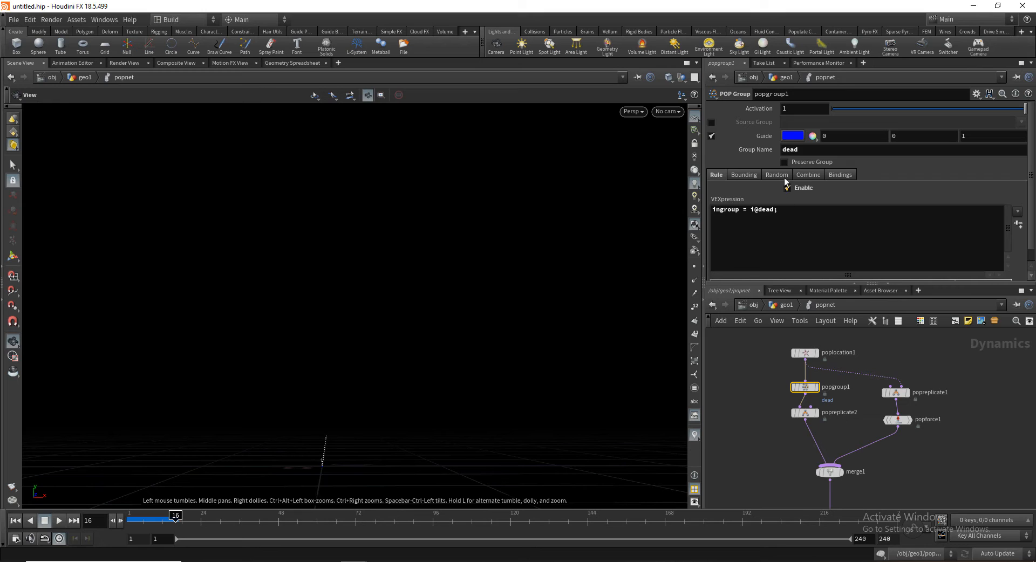
{"action": "left_click", "coordinate": [805, 413]}
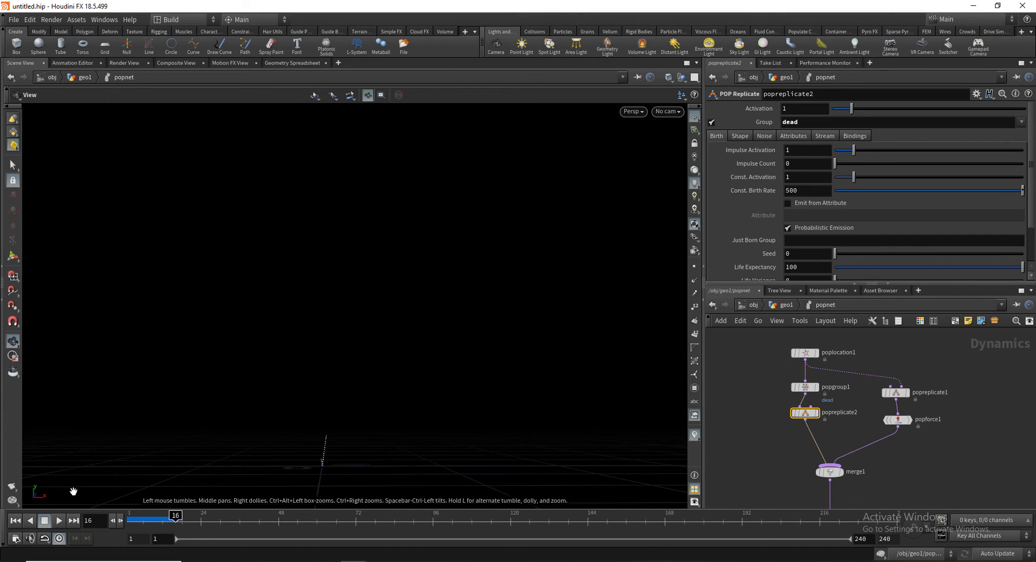
{"action": "left_click_drag", "start_coordinate": [132, 519], "coordinate": [244, 516]}
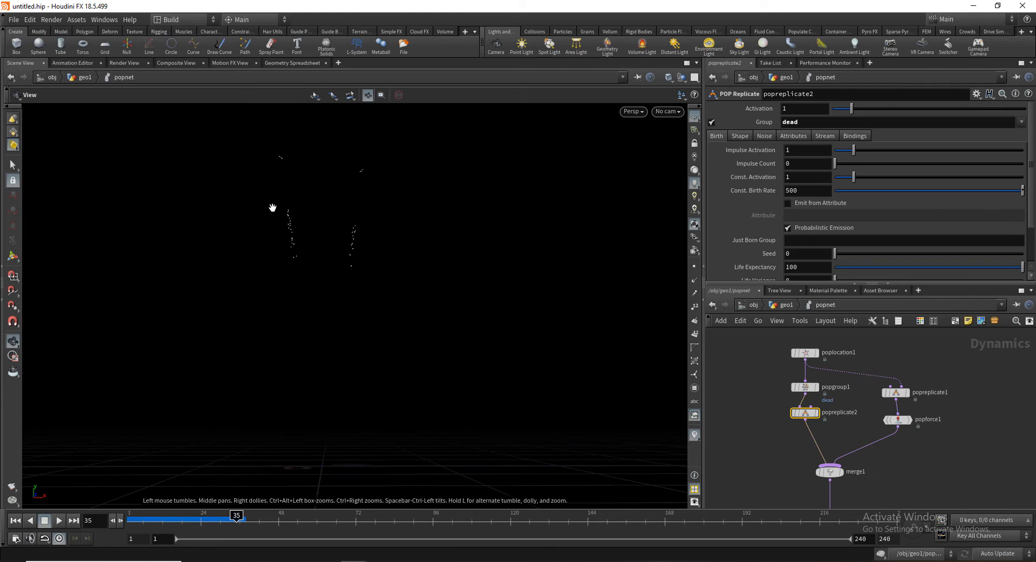
{"action": "left_click_drag", "start_coordinate": [178, 517], "coordinate": [233, 529]}
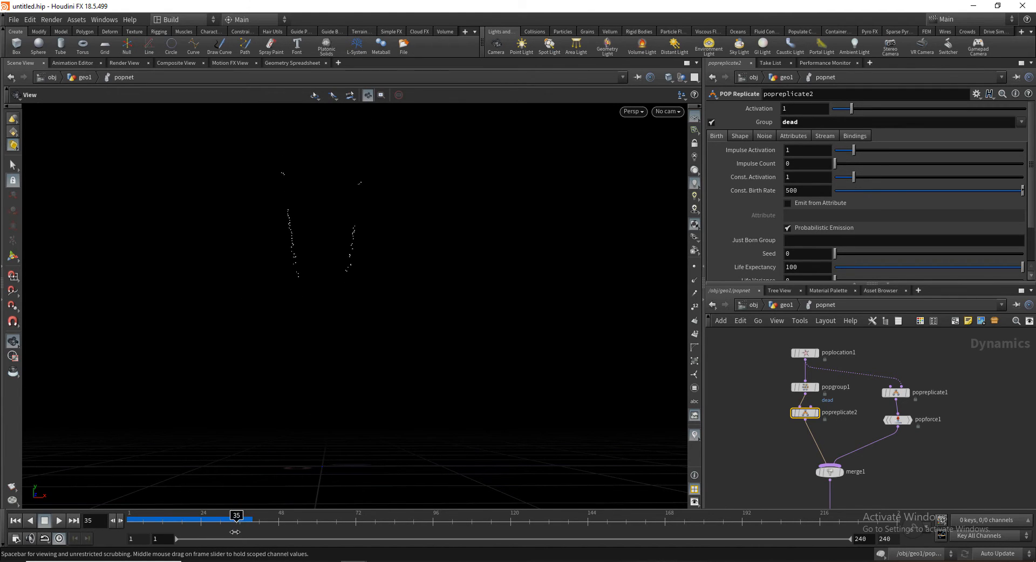
{"action": "left_click_drag", "start_coordinate": [167, 522], "coordinate": [237, 517]}
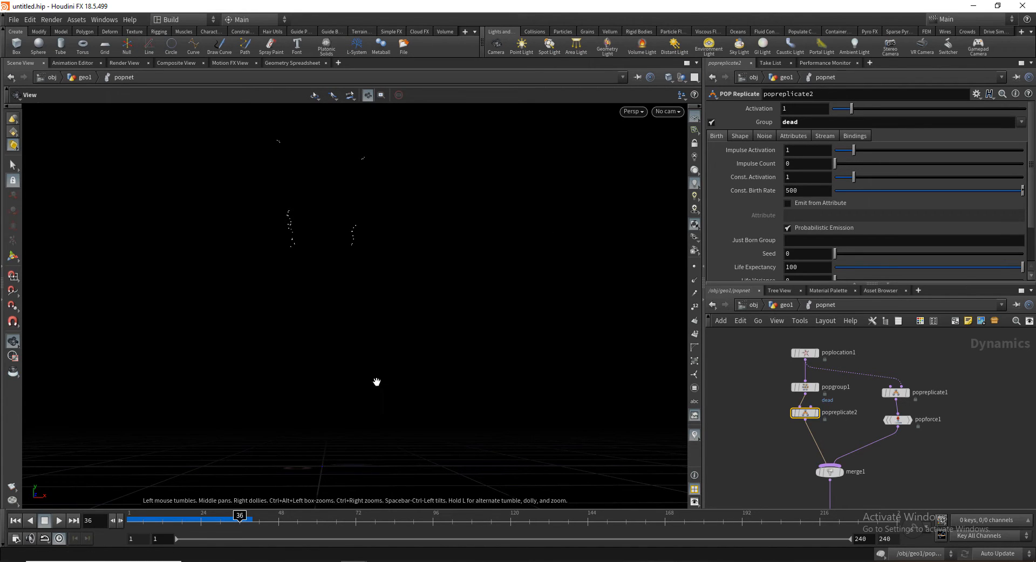
Change popreplicate2's initial velocity mode to "Set initial velocity" and scrub from frame 1 to frame 31 to check it
{"action": "left_click", "coordinate": [135, 521]}
{"action": "left_click", "coordinate": [797, 137]}
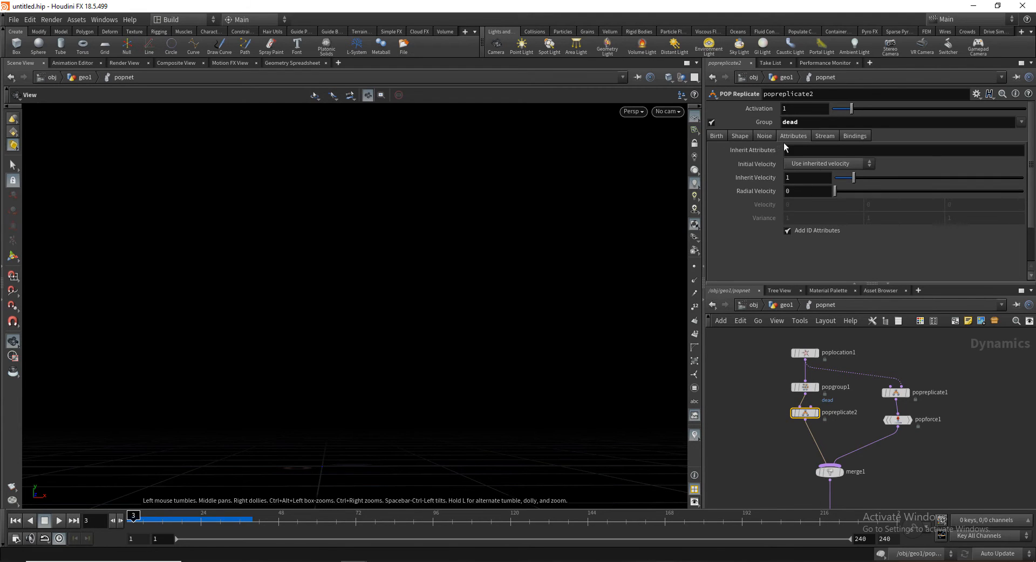
{"action": "left_click", "coordinate": [827, 165]}
{"action": "left_click", "coordinate": [824, 194]}
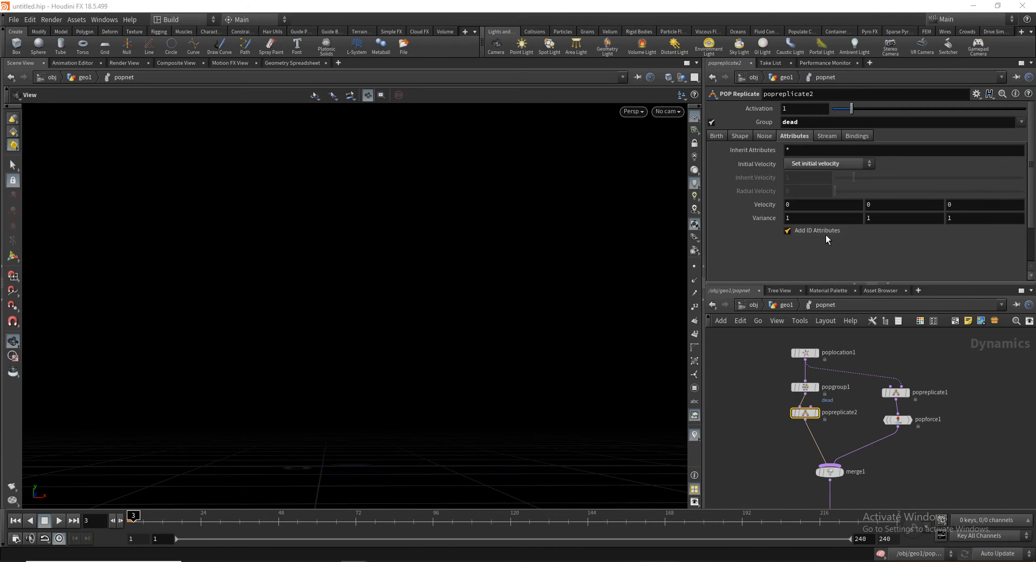
{"action": "left_click", "coordinate": [129, 521]}
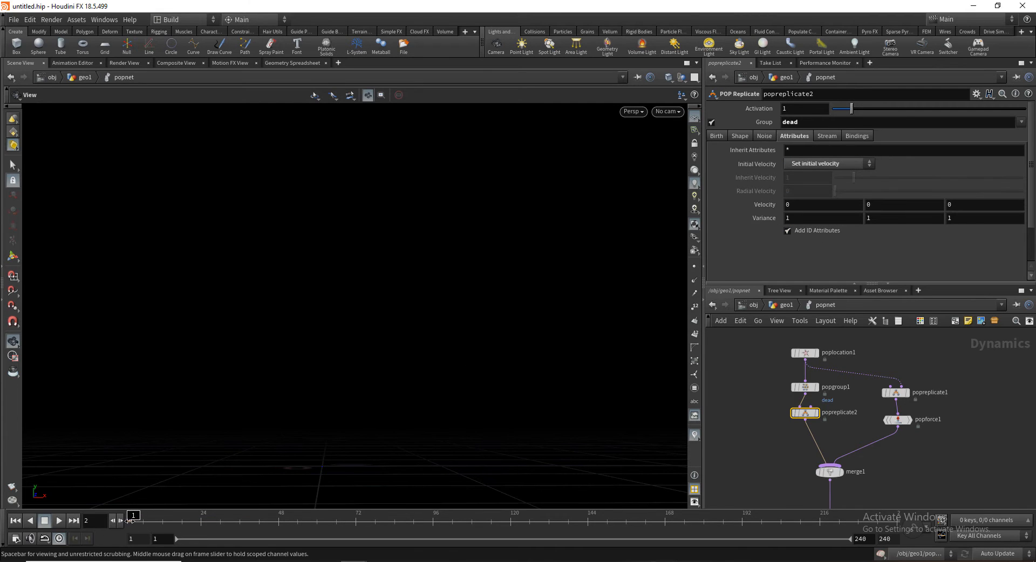
{"action": "mouse_move", "coordinate": [139, 521]}
{"action": "left_mouse_down"}
{"action": "mouse_move", "coordinate": [254, 528]}
{"action": "mouse_move", "coordinate": [222, 522]}
{"action": "left_mouse_up"}
Set popreplicate2's velocity variance to 20 on all three axes
{"action": "left_click", "coordinate": [820, 219]}
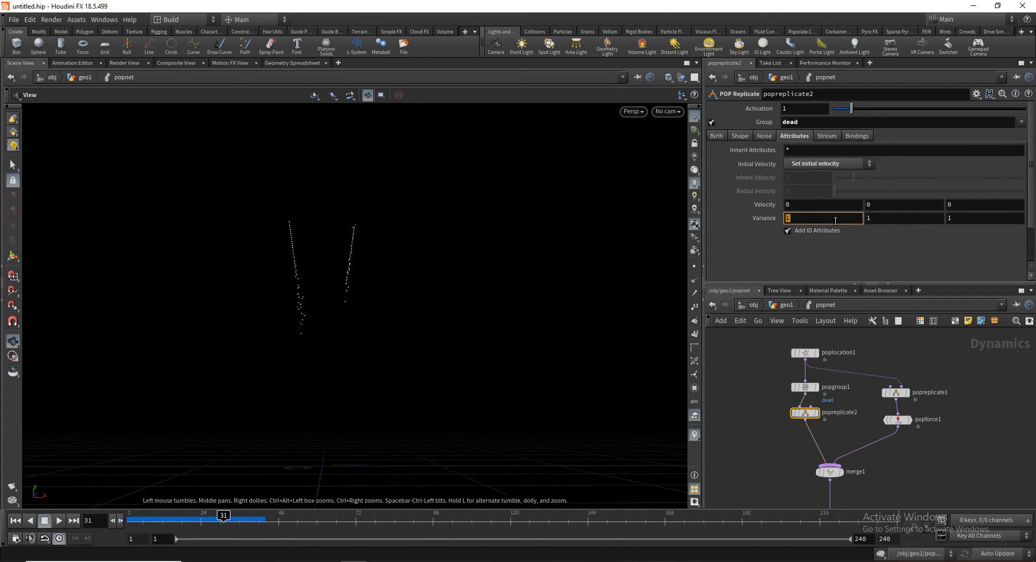
{"action": "type", "text": "20"}
{"action": "key", "text": "Tab"}
{"action": "type", "text": "20"}
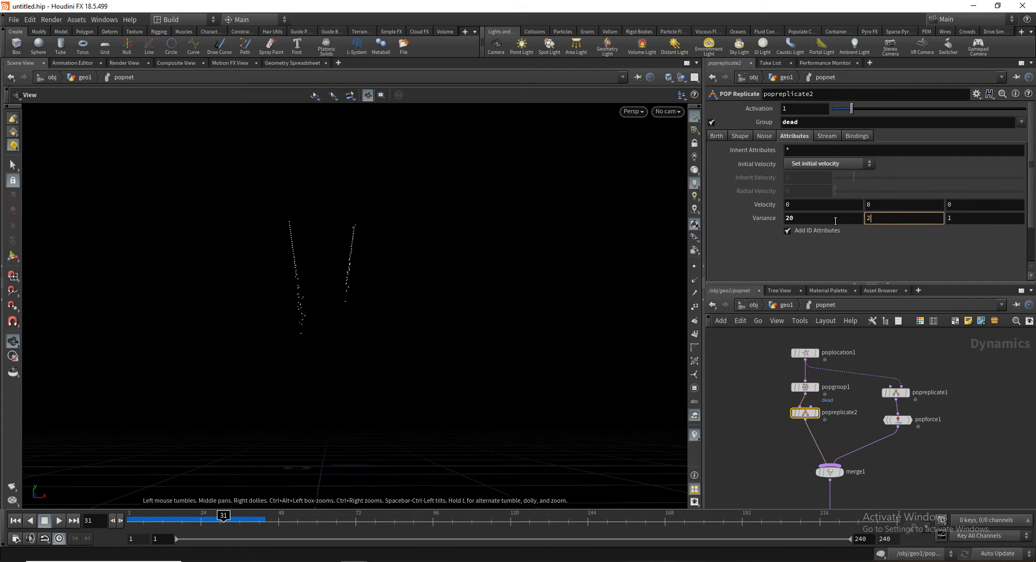
{"action": "key", "text": "Tab"}
{"action": "type", "text": "20"}
{"action": "key", "text": "Return"}
Set popreplicate2's velocity variance to 500 on all three axes and scrub the early frames to check the spread
{"action": "mouse_move", "coordinate": [151, 520]}
{"action": "left_mouse_down"}
{"action": "mouse_move", "coordinate": [135, 519]}
{"action": "mouse_move", "coordinate": [266, 509]}
{"action": "mouse_move", "coordinate": [129, 512]}
{"action": "left_mouse_up"}
{"action": "left_click", "coordinate": [842, 220]}
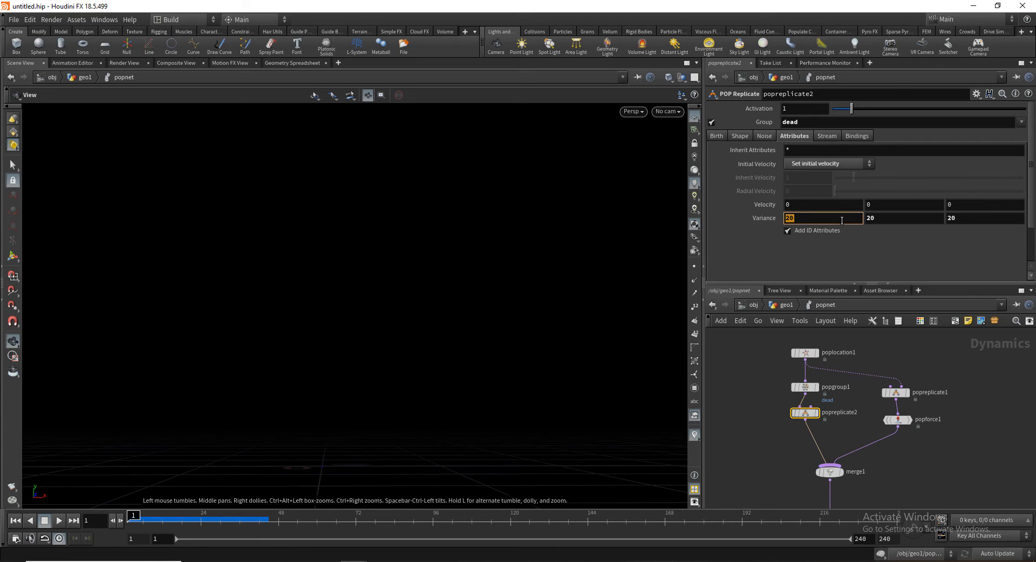
{"action": "type", "text": "500"}
{"action": "key", "text": "Tab"}
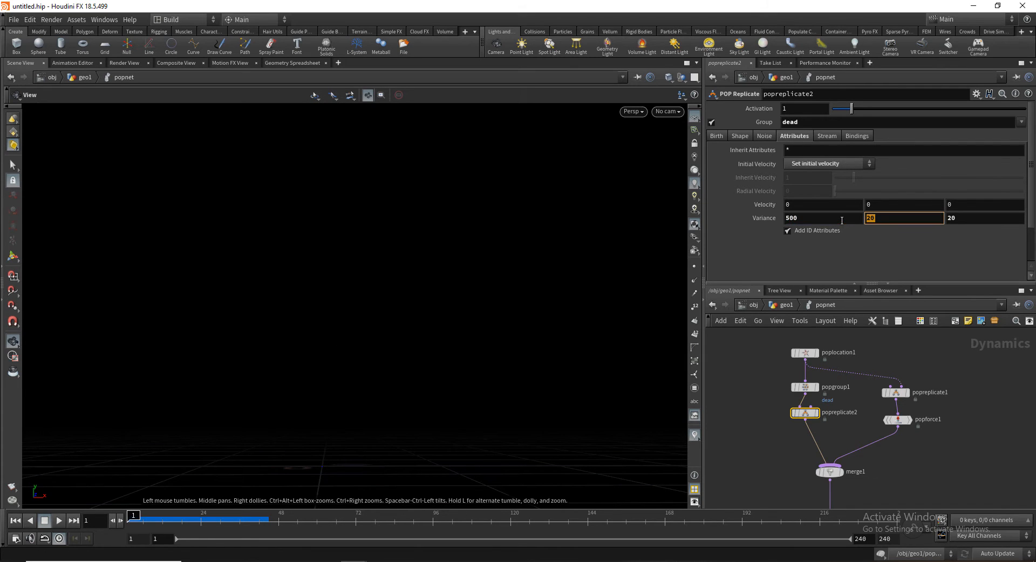
{"action": "type", "text": "500"}
{"action": "key", "text": "Tab"}
{"action": "type", "text": "500"}
{"action": "key", "text": "Return"}
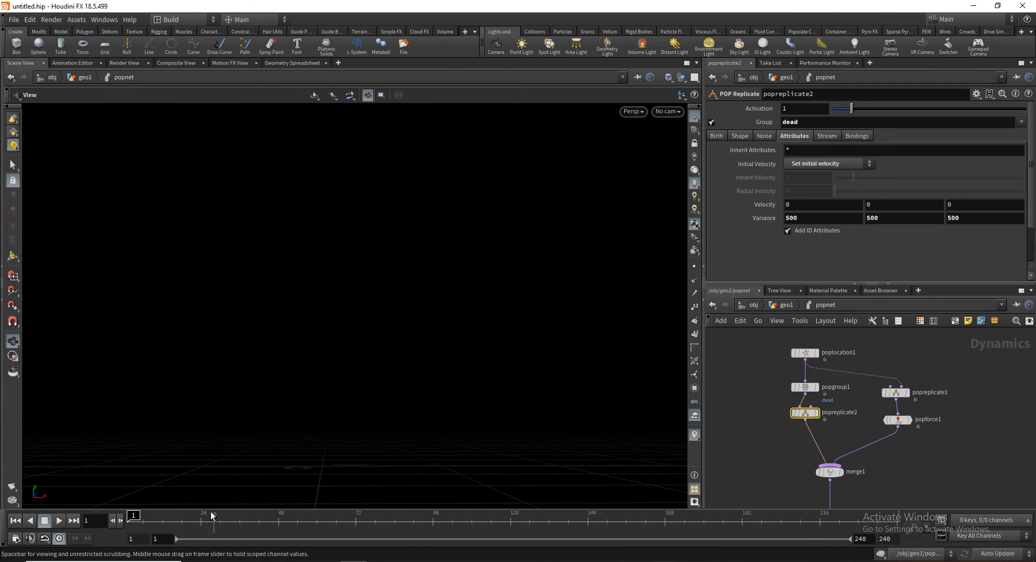
{"action": "mouse_move", "coordinate": [143, 518]}
{"action": "left_mouse_down"}
{"action": "mouse_move", "coordinate": [238, 517]}
{"action": "mouse_move", "coordinate": [129, 517]}
{"action": "left_mouse_up"}
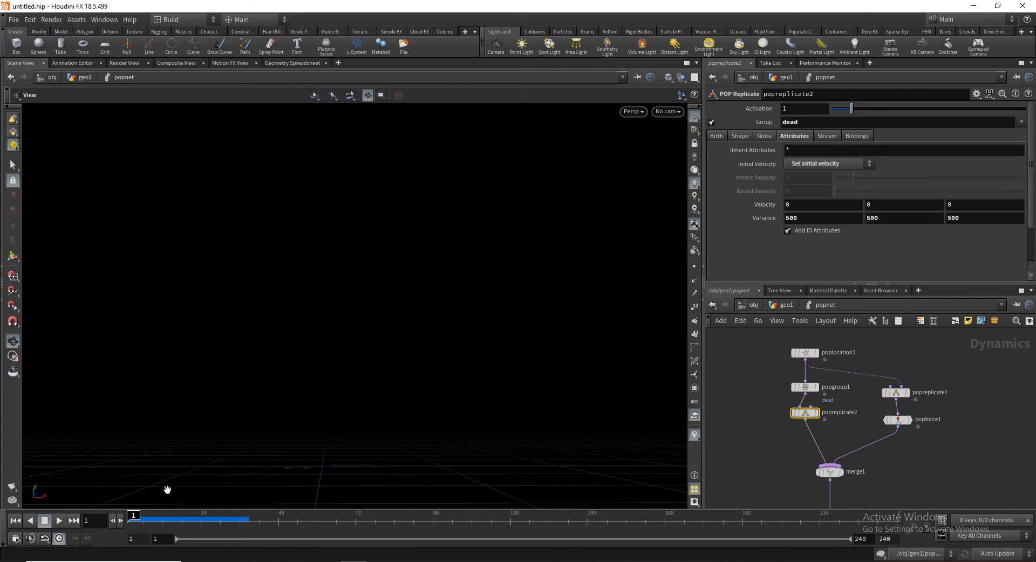
Set popreplicate2's velocity variance to 150 on all three axes and scrub from frame 1 past frame 33 to check it
{"action": "double_click", "coordinate": [827, 216]}
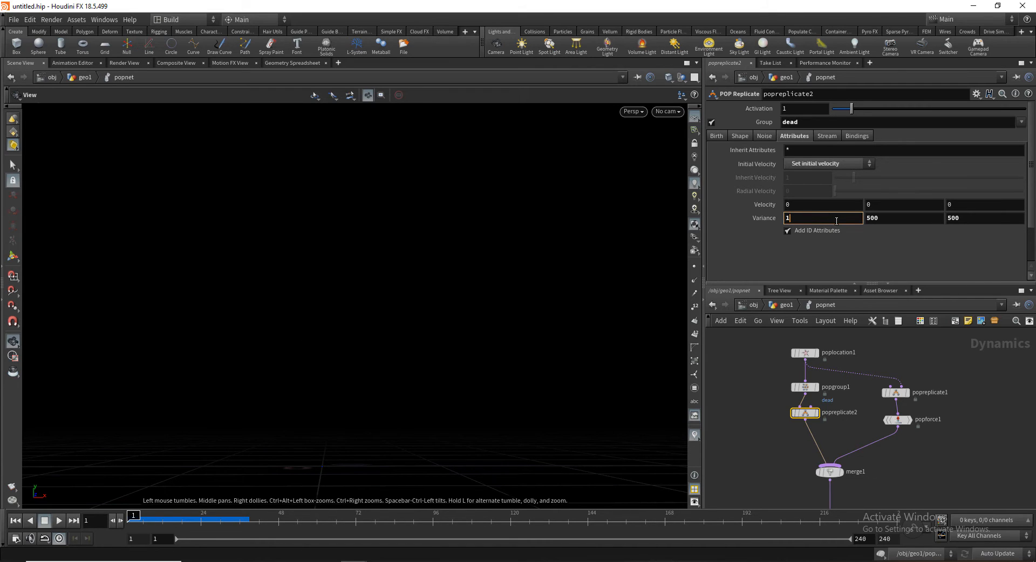
{"action": "double_click", "coordinate": [883, 214]}
{"action": "key", "text": "Return"}
{"action": "double_click", "coordinate": [968, 218]}
{"action": "type", "text": "150"}
{"action": "key", "text": "Return"}
{"action": "mouse_move", "coordinate": [138, 520]}
{"action": "left_mouse_down"}
{"action": "mouse_move", "coordinate": [259, 514]}
{"action": "mouse_move", "coordinate": [216, 498]}
{"action": "mouse_move", "coordinate": [265, 494]}
{"action": "mouse_move", "coordinate": [166, 492]}
{"action": "mouse_move", "coordinate": [257, 487]}
{"action": "mouse_move", "coordinate": [244, 478]}
{"action": "left_mouse_up"}
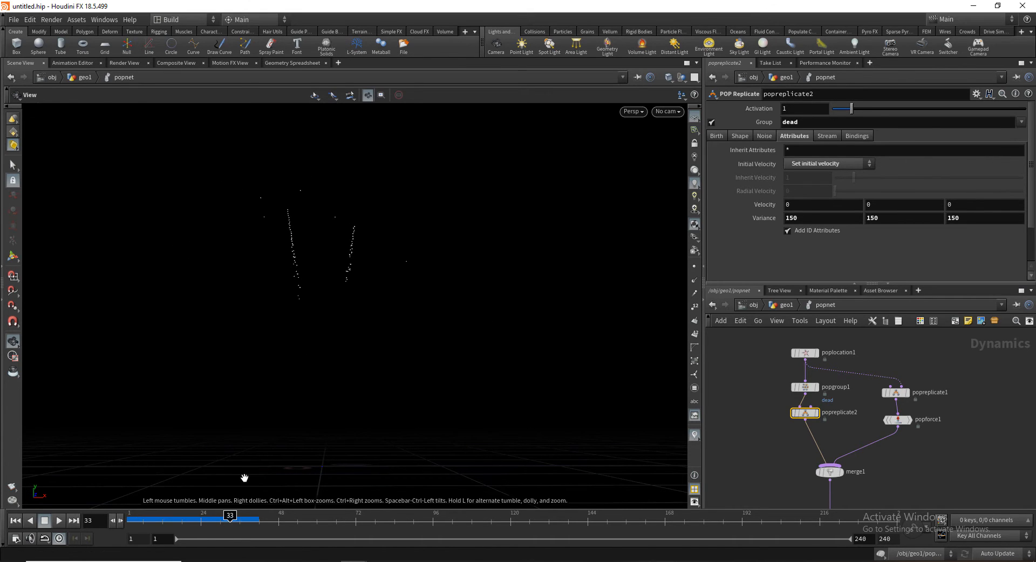
Set popreplicate2's constant birth rate to 0 and its impulse count to 500, and play the simulation from frame 1
{"action": "left_click", "coordinate": [715, 136]}
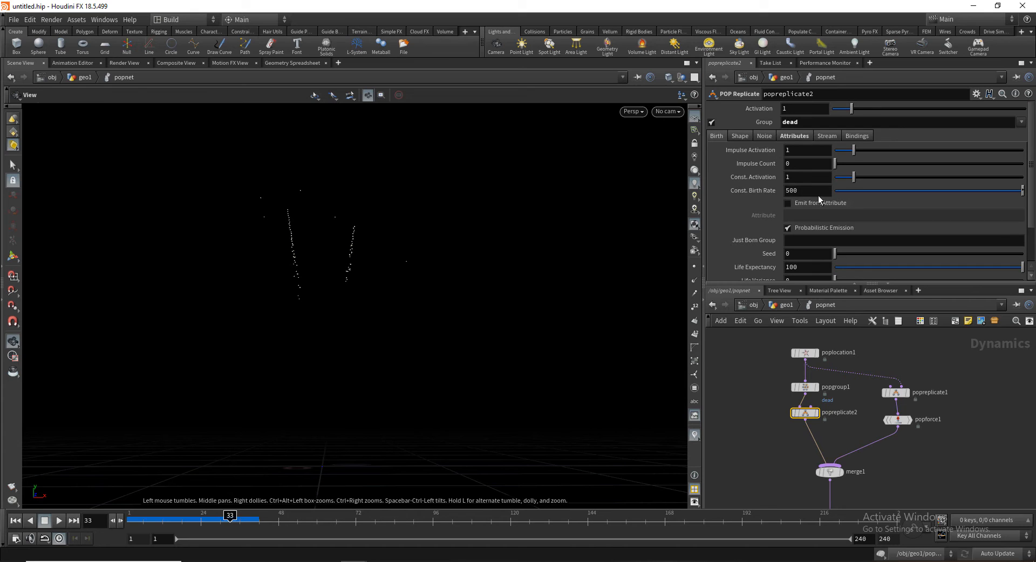
{"action": "key", "text": "BackSpace"}
{"action": "key", "text": "BackSpace"}
{"action": "key", "text": "BackSpace"}
{"action": "type", "text": "0"}
{"action": "key", "text": "Return"}
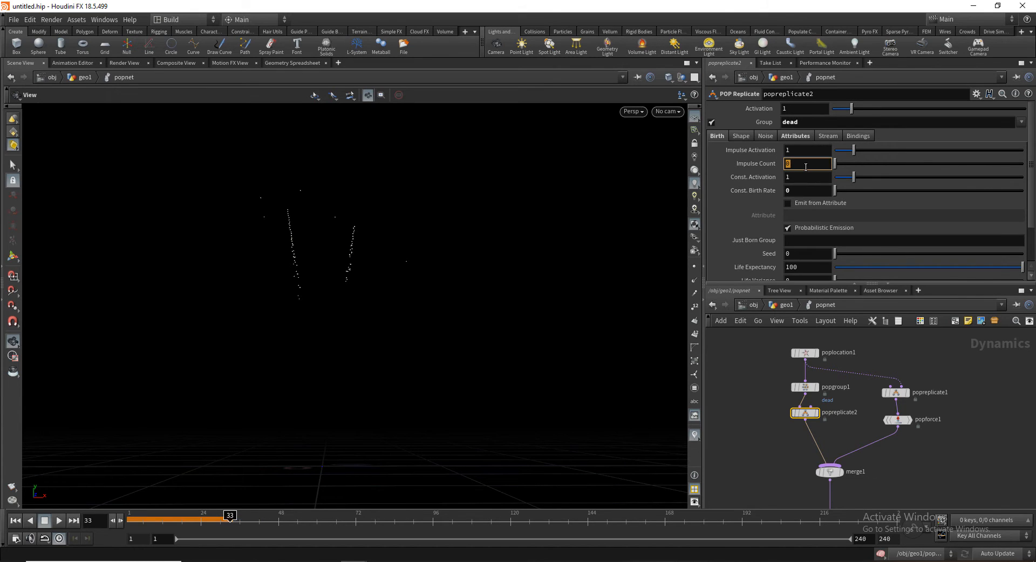
{"action": "key", "text": "Return"}
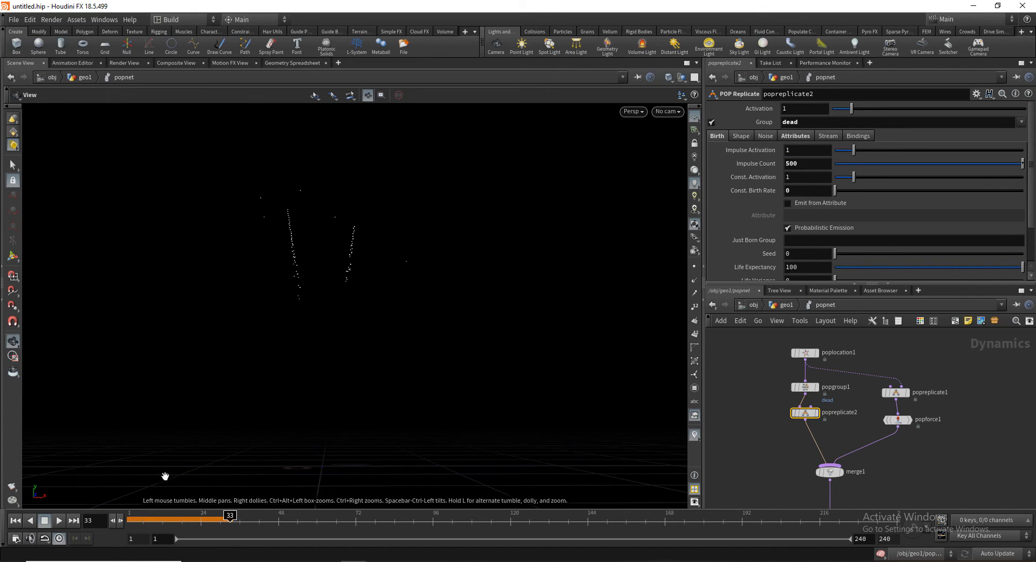
{"action": "left_click", "coordinate": [231, 516]}
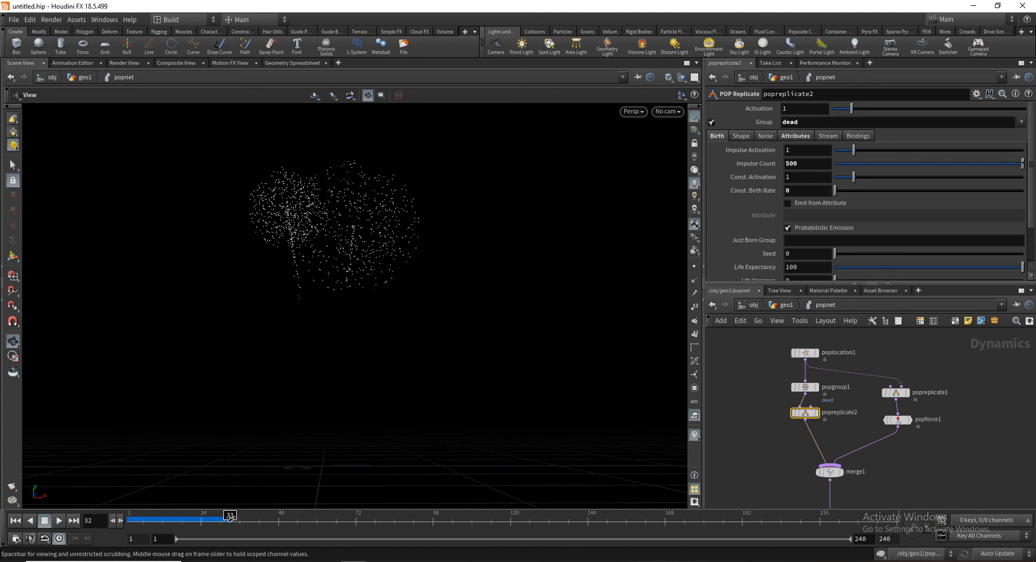
{"action": "left_click_drag", "start_coordinate": [231, 516], "coordinate": [129, 517]}
{"action": "left_click", "coordinate": [59, 523]}
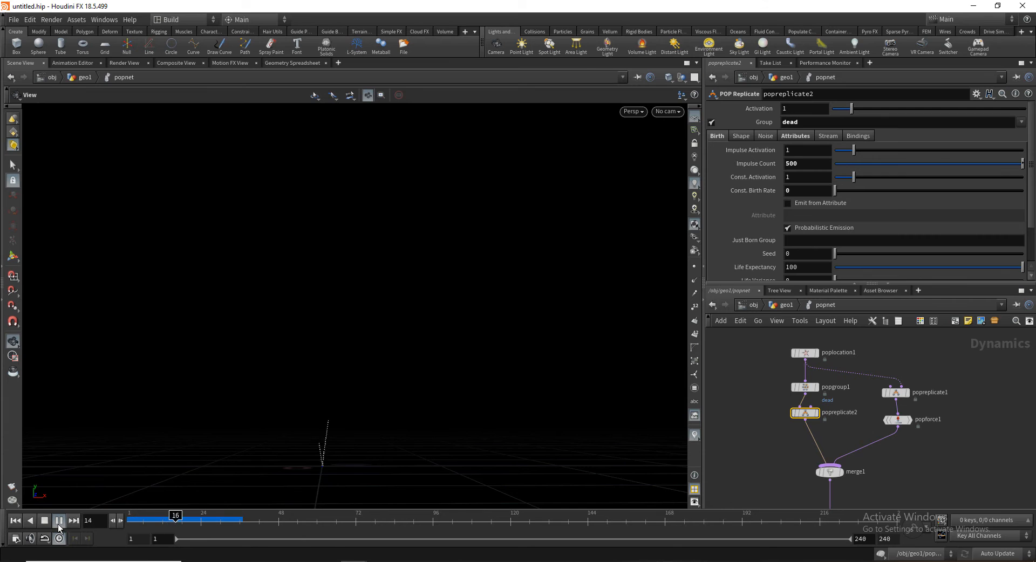
{"action": "left_click", "coordinate": [45, 523]}
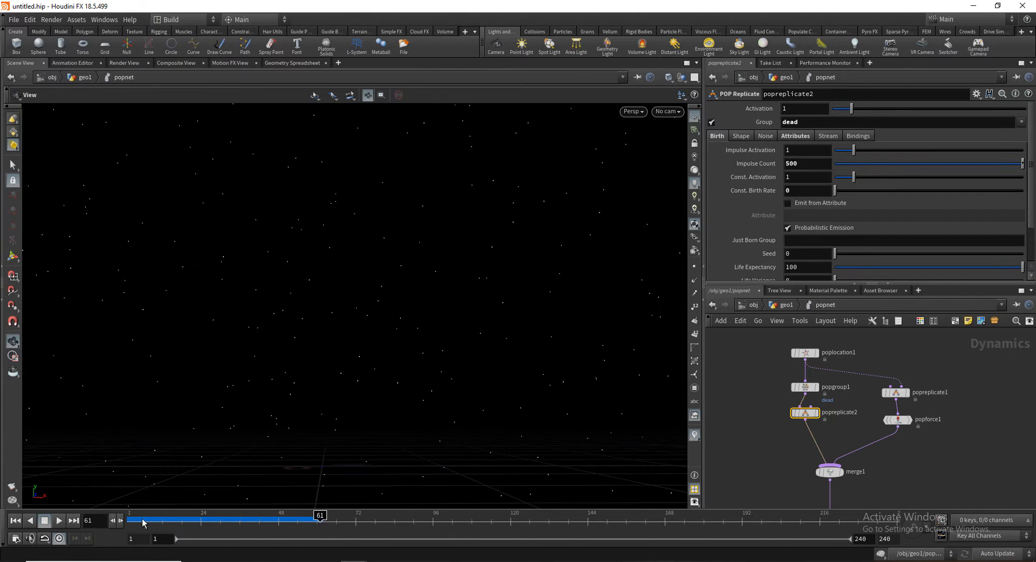
Set popreplicate2's velocity variance to 100 on all three axes and replay the simulation from frame 1
{"action": "left_click", "coordinate": [795, 137]}
{"action": "double_click", "coordinate": [820, 221]}
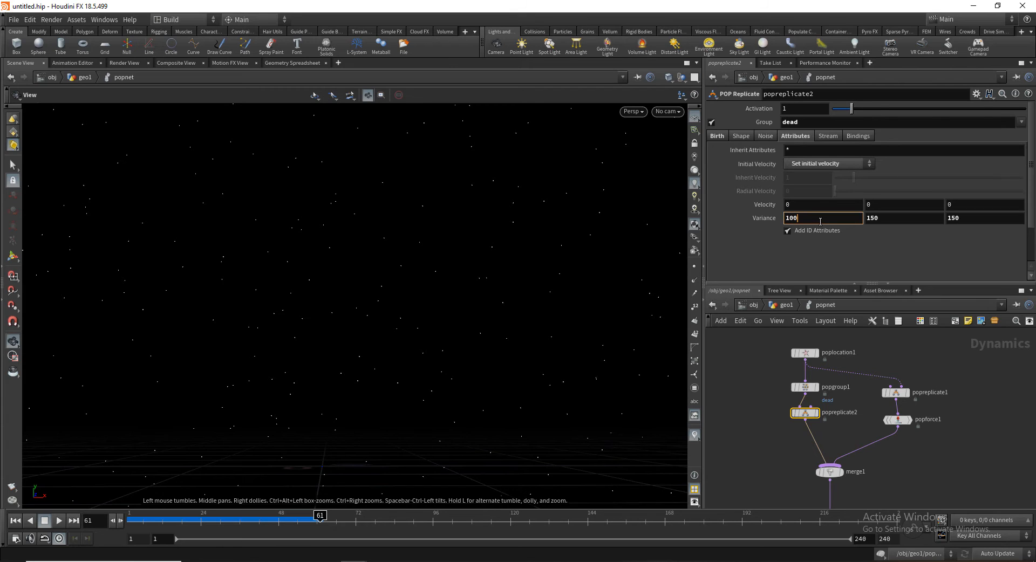
{"action": "key", "text": "Return"}
{"action": "double_click", "coordinate": [902, 218]}
{"action": "type", "text": "100"}
{"action": "key", "text": "Return"}
{"action": "double_click", "coordinate": [988, 218]}
{"action": "type", "text": "100"}
{"action": "key", "text": "Return"}
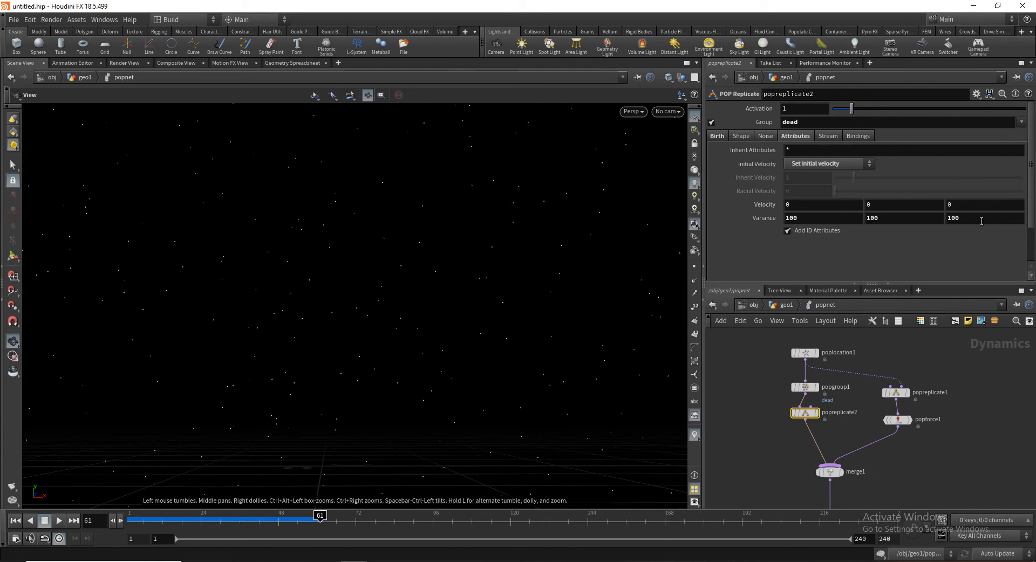
{"action": "left_click", "coordinate": [15, 521]}
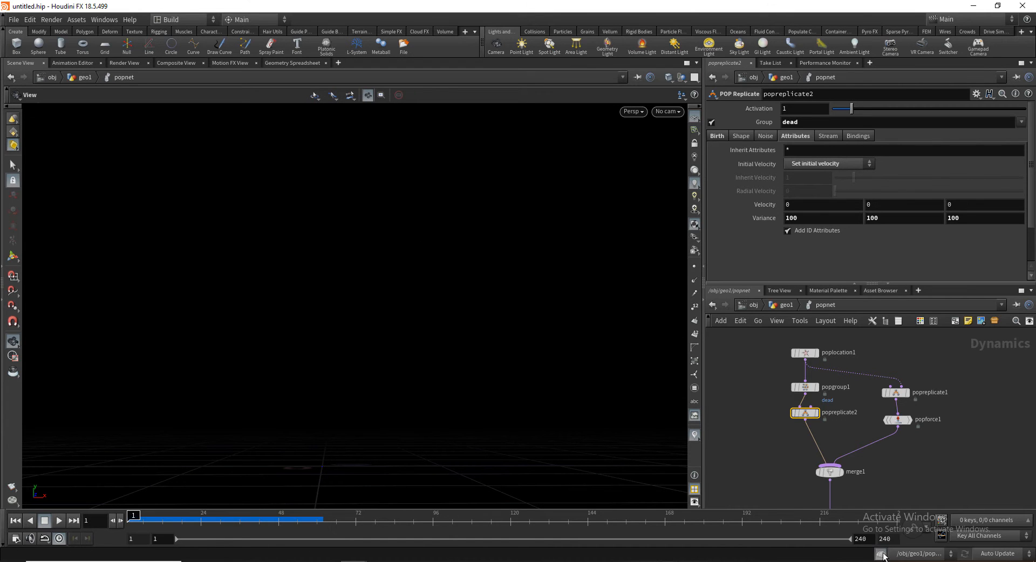
{"action": "left_click", "coordinate": [883, 557]}
{"action": "left_click", "coordinate": [61, 520]}
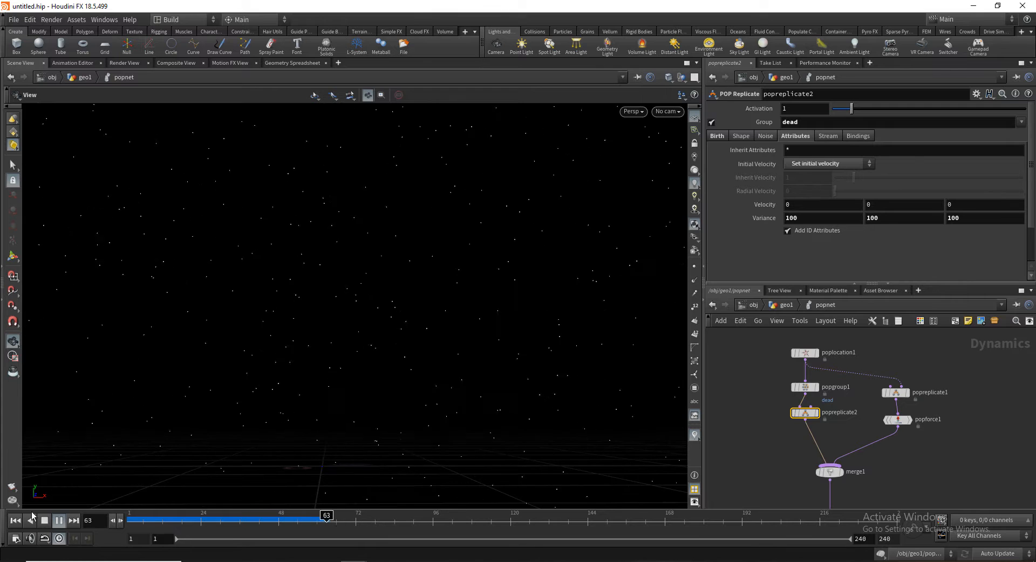
{"action": "left_click", "coordinate": [60, 521]}
Move merge1 down and insert a POP Drag node between popreplicate2 and merge1
{"action": "middle_click_drag", "start_coordinate": [848, 445], "coordinate": [847, 398]}
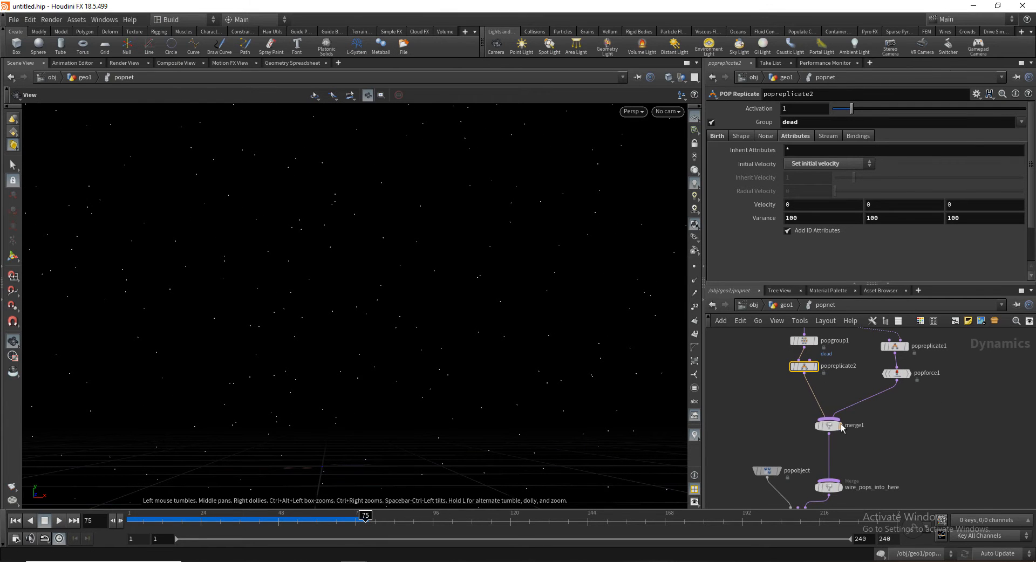
{"action": "left_click_drag", "start_coordinate": [832, 425], "coordinate": [831, 453]}
{"action": "key", "text": "Tab"}
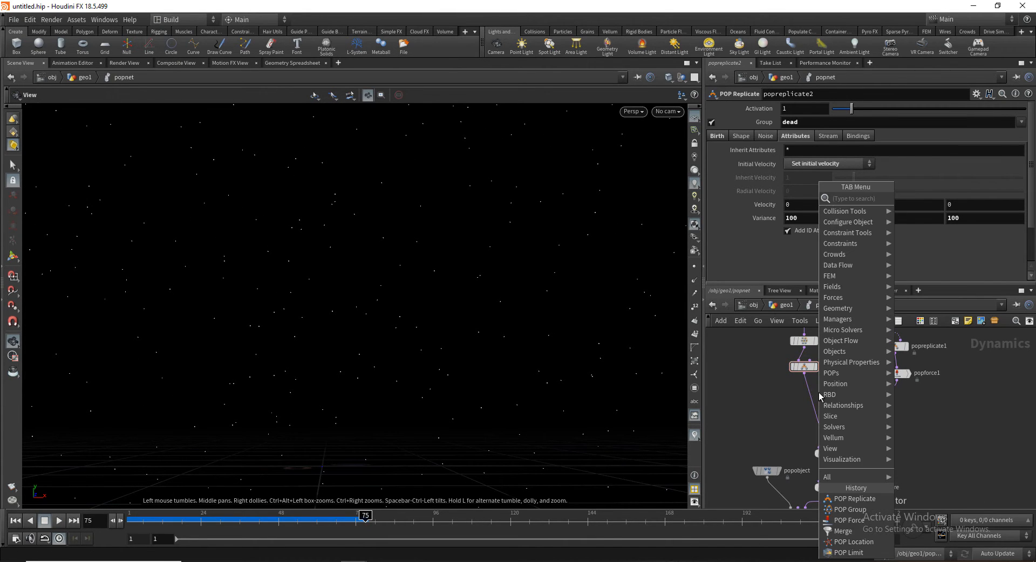
{"action": "type", "text": "pop"}
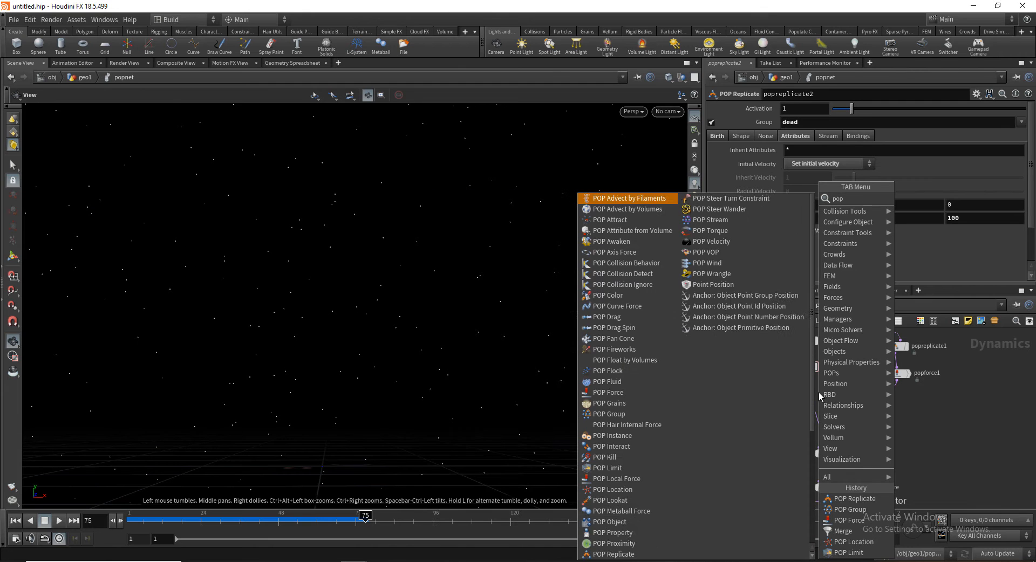
{"action": "type", "text": "dra"}
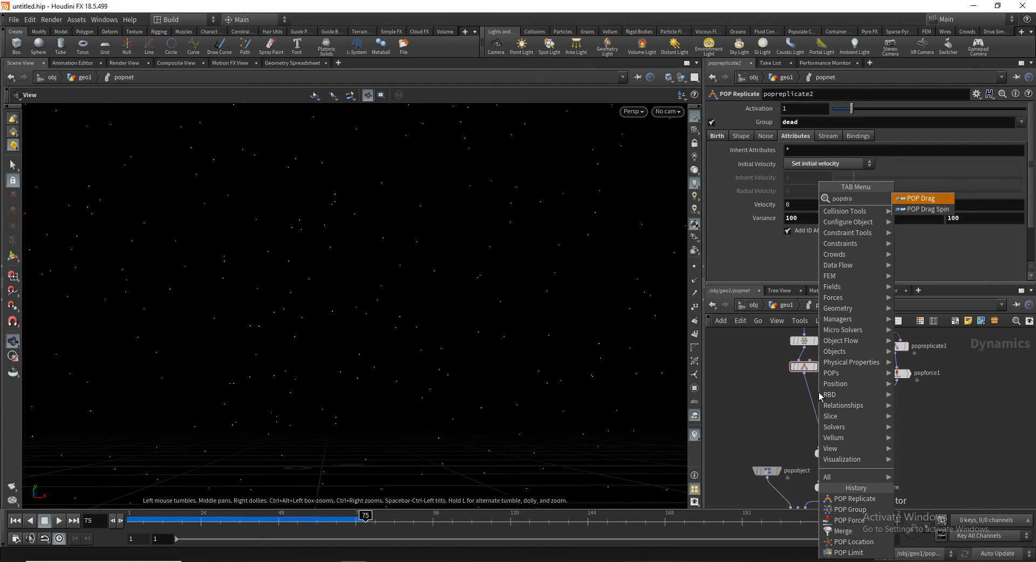
{"action": "key", "text": "Return"}
{"action": "left_click", "coordinate": [806, 392]}
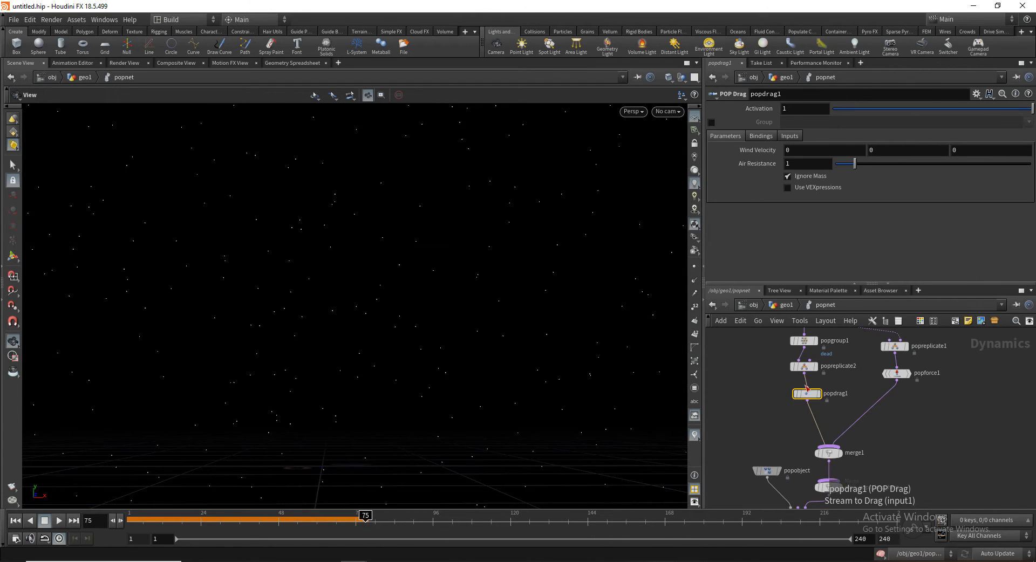
Set popdrag1's air resistance to 0.5 and replay the simulation from frame 1
{"action": "left_click", "coordinate": [800, 162]}
{"action": "type", "text": ".5"}
{"action": "key", "text": "Return"}
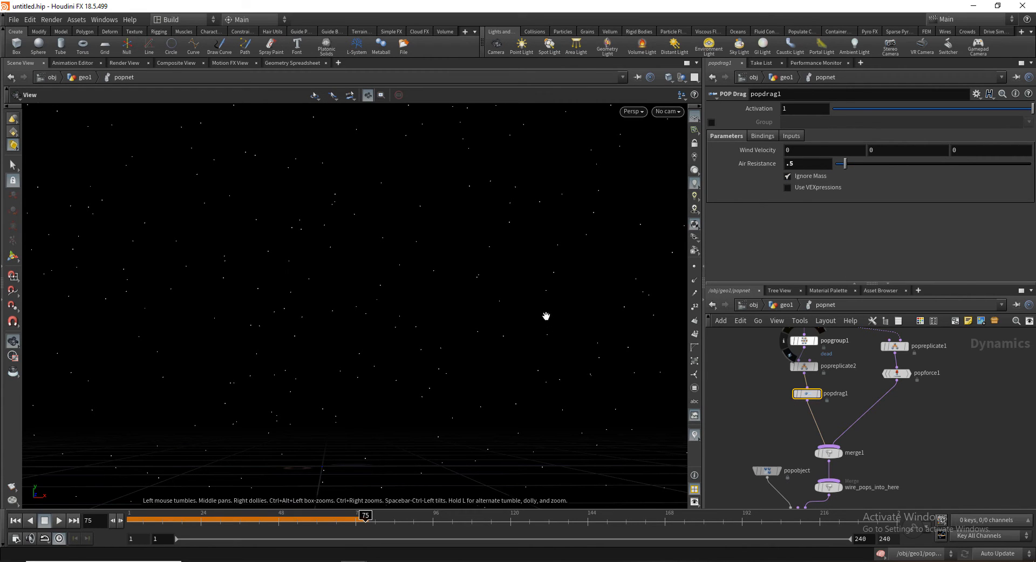
{"action": "left_click", "coordinate": [15, 520]}
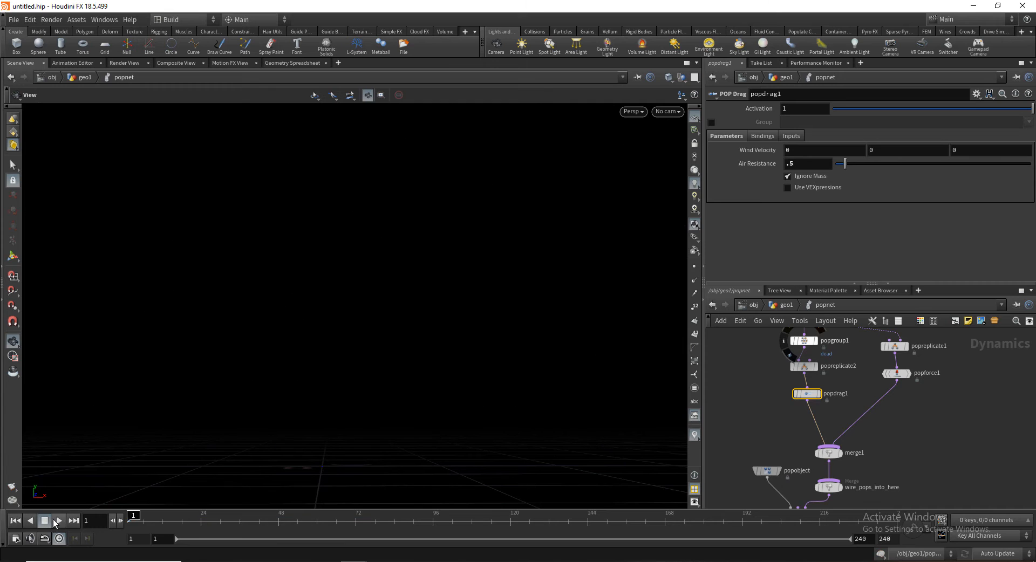
{"action": "left_click", "coordinate": [59, 521]}
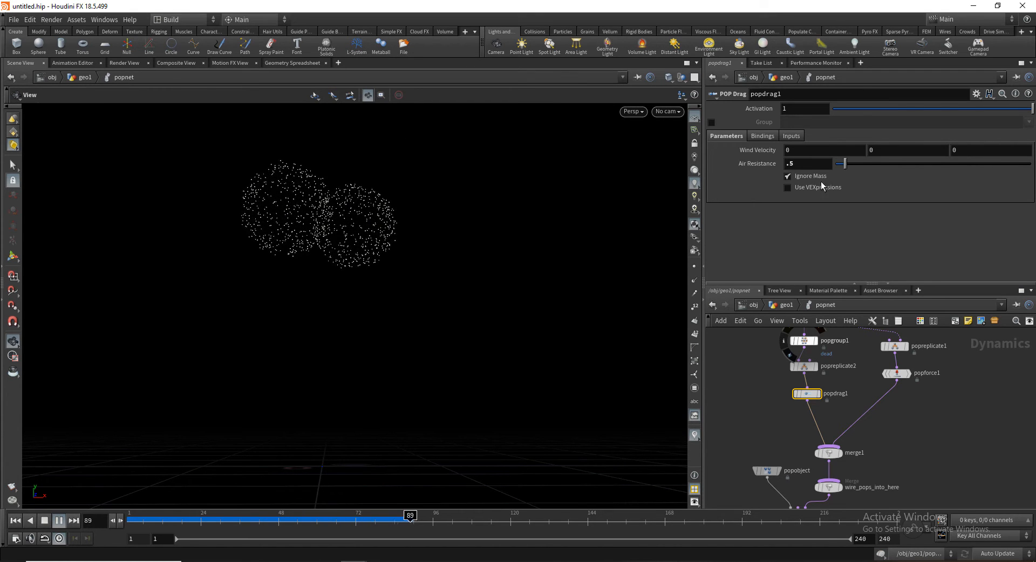
Set popdrag1's air resistance to 0.4 and replay the simulation from frame 1 to check the bursts
{"action": "left_click", "coordinate": [813, 164]}
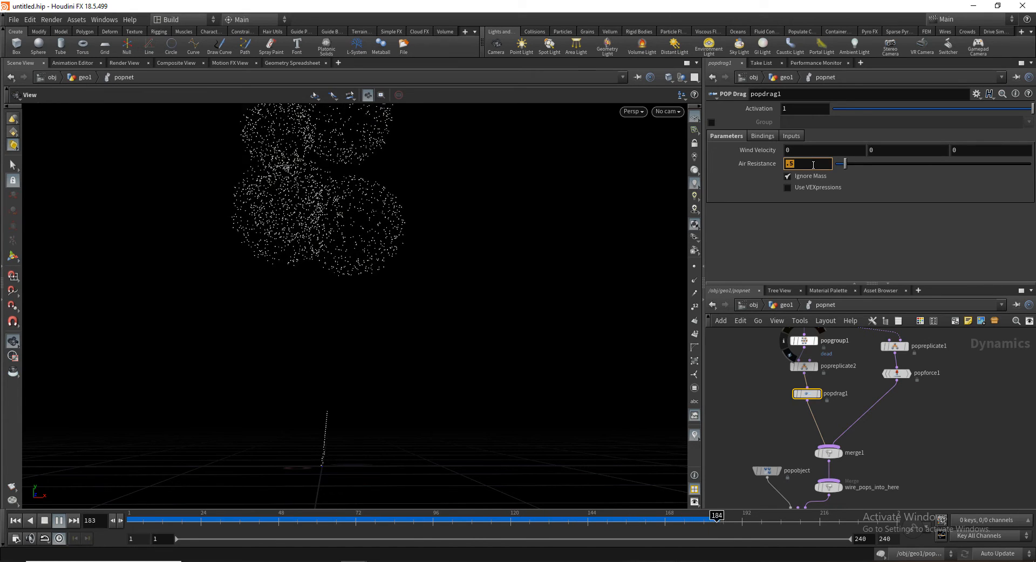
{"action": "type", "text": ".3"}
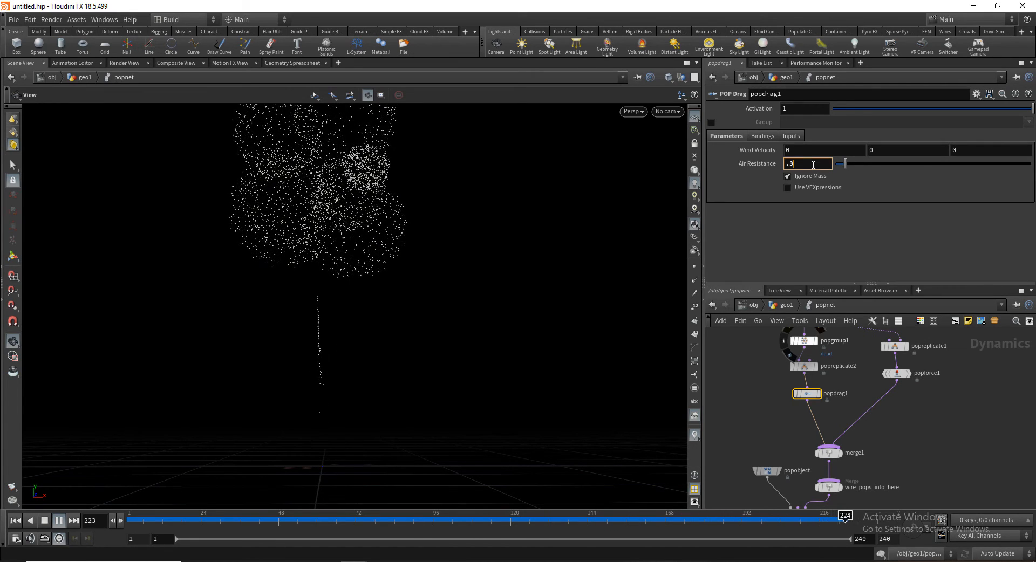
{"action": "key", "text": "BackSpace"}
{"action": "type", "text": "4"}
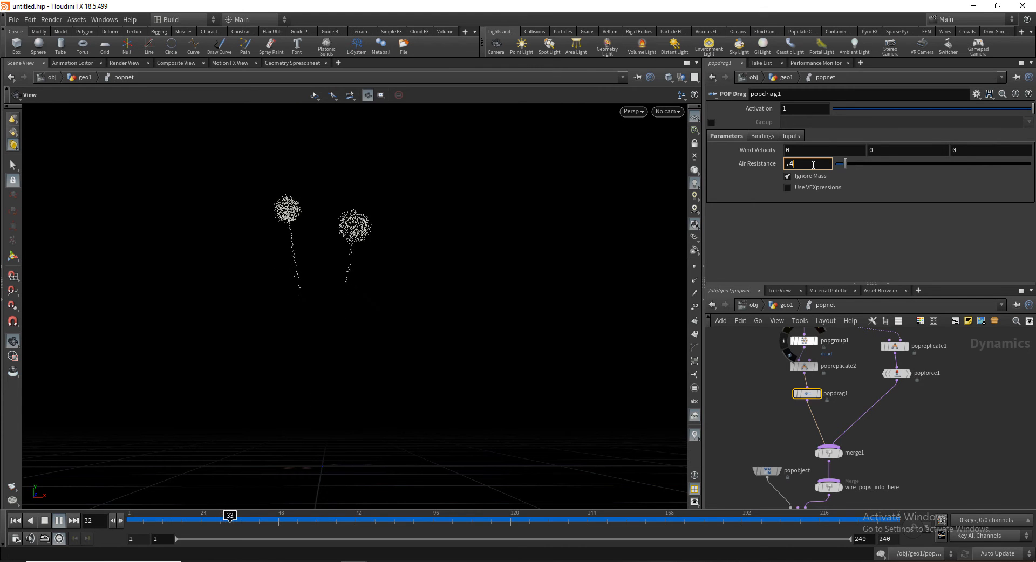
{"action": "key", "text": "Return"}
{"action": "left_click", "coordinate": [15, 521]}
{"action": "left_click", "coordinate": [58, 521]}
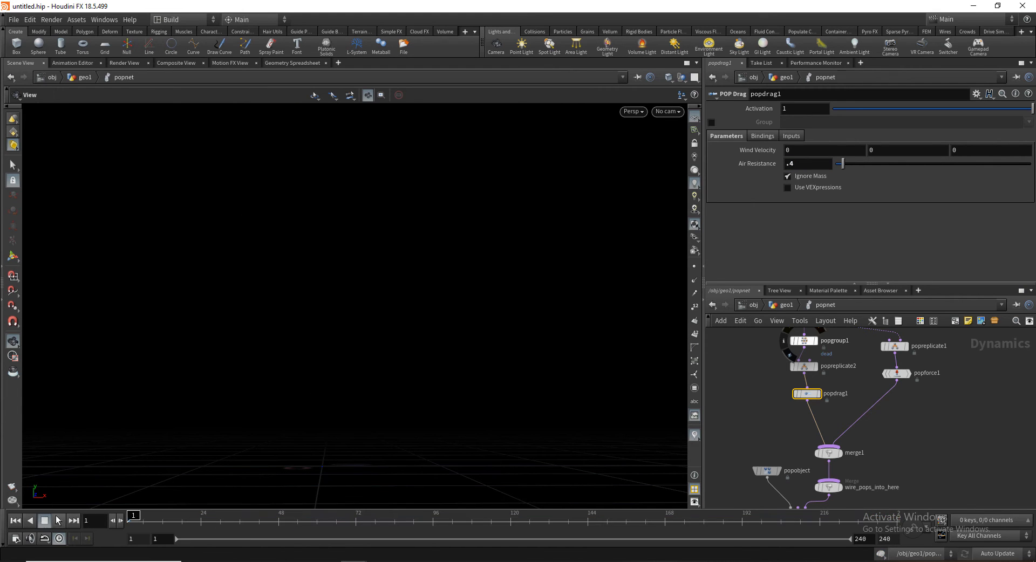
{"action": "left_click", "coordinate": [58, 521]}
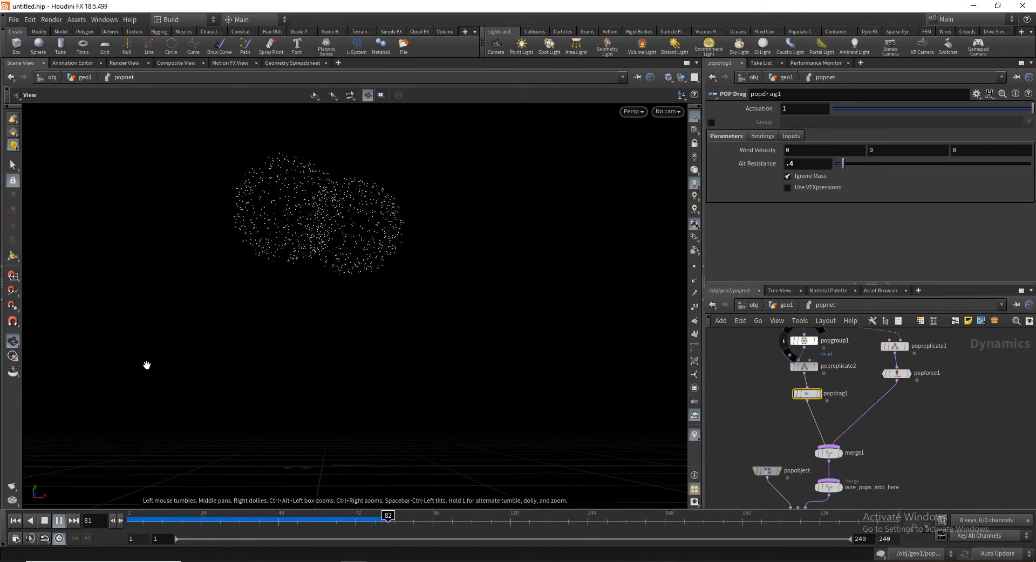
{"action": "left_click", "coordinate": [47, 522]}
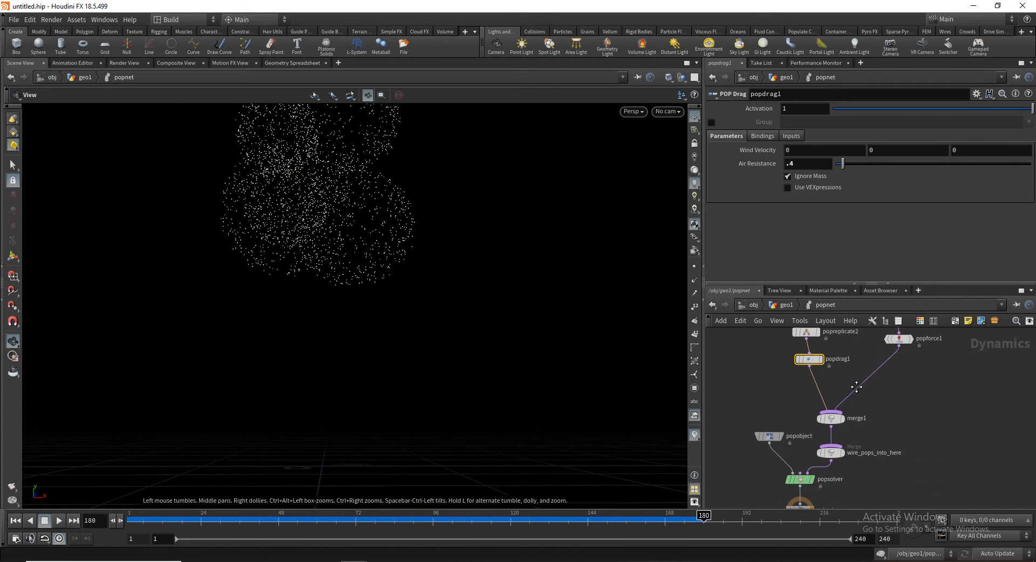
Set the life expectancy of popreplicate2's particles to 1
{"action": "middle_click_drag", "start_coordinate": [856, 387], "coordinate": [796, 414]}
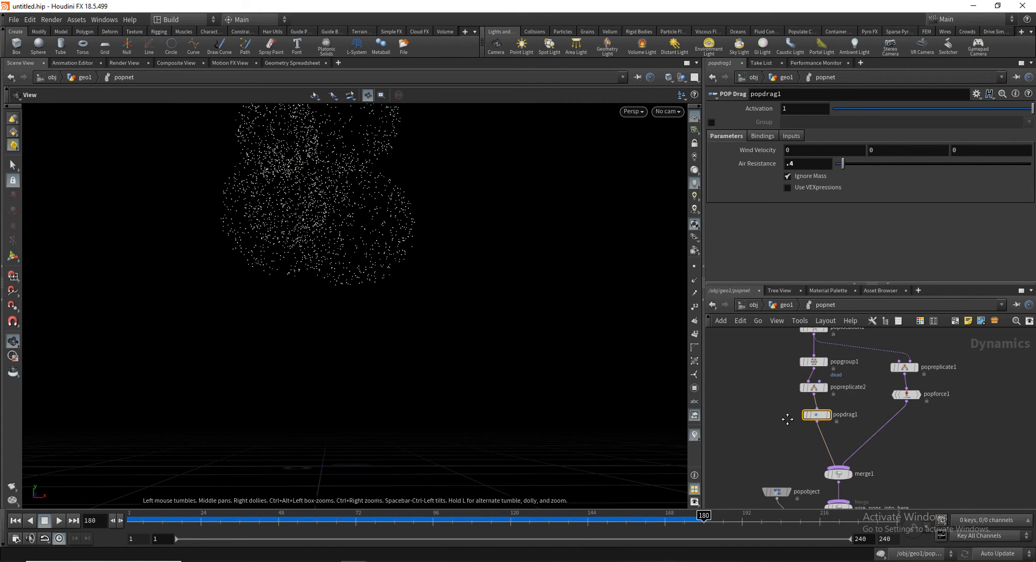
{"action": "left_click", "coordinate": [814, 387]}
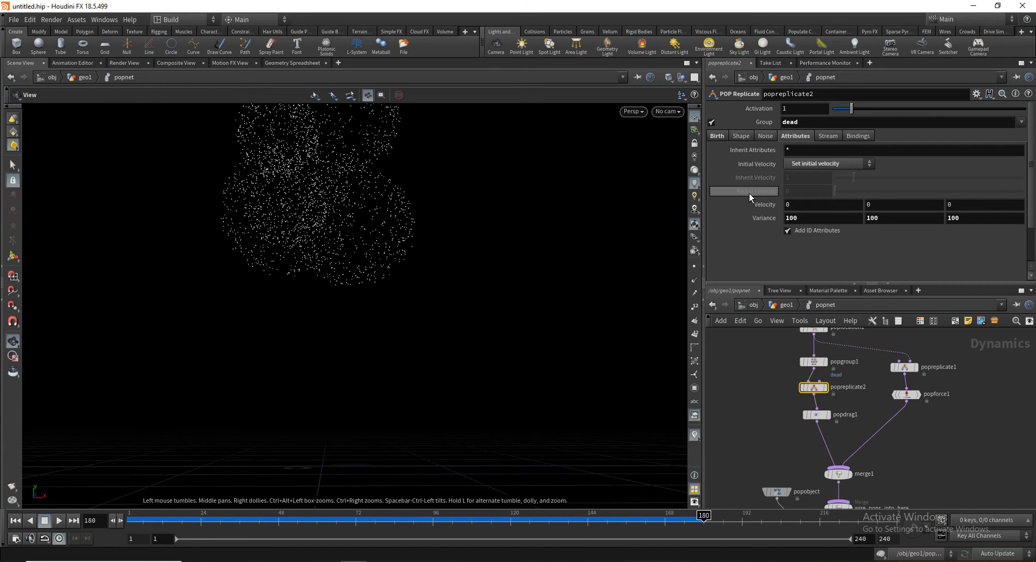
{"action": "left_click", "coordinate": [718, 136]}
{"action": "scroll", "coordinate": [762, 245], "scroll_direction": "down", "scroll_amount": 2}
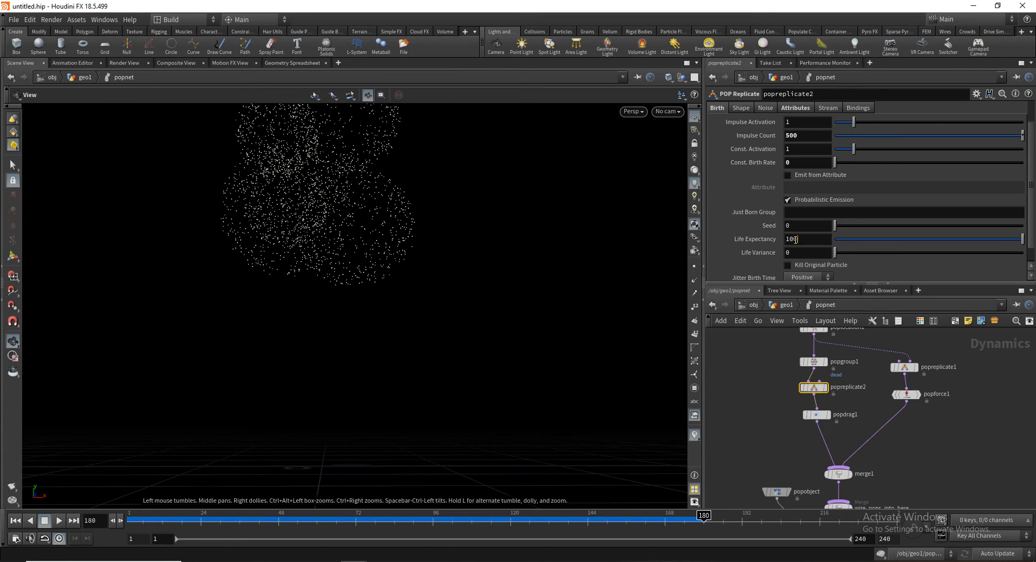
{"action": "double_click", "coordinate": [796, 240]}
{"action": "type", "text": ".1"}
{"action": "key", "text": "Return"}
{"action": "type", "text": "1"}
{"action": "key", "text": "Return"}
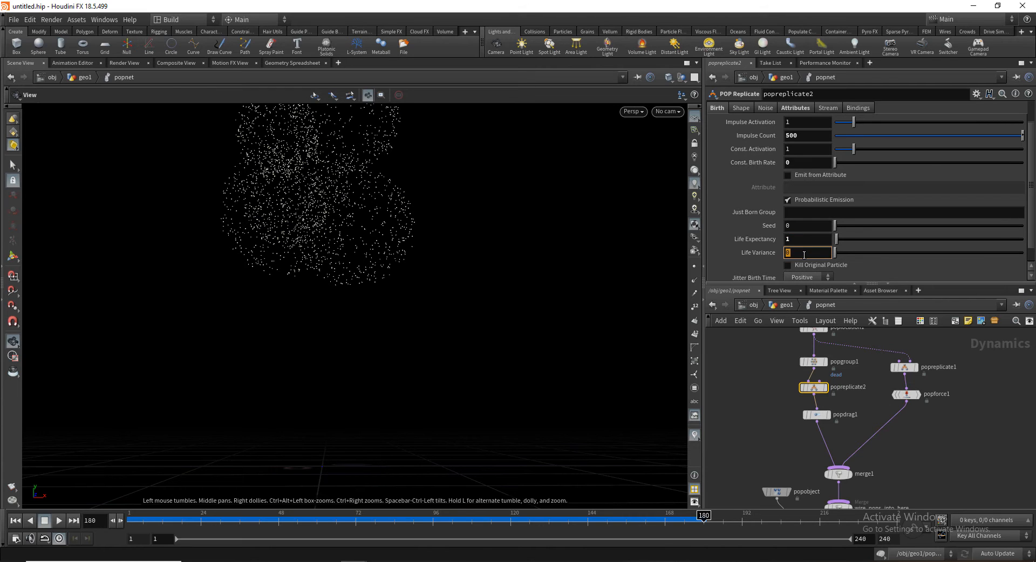
Set popreplicate2's life variance to 1 and replay the simulation from frame 1
{"action": "key", "text": "Return"}
{"action": "key", "text": "Return"}
{"action": "left_click", "coordinate": [15, 521]}
{"action": "left_click", "coordinate": [59, 520]}
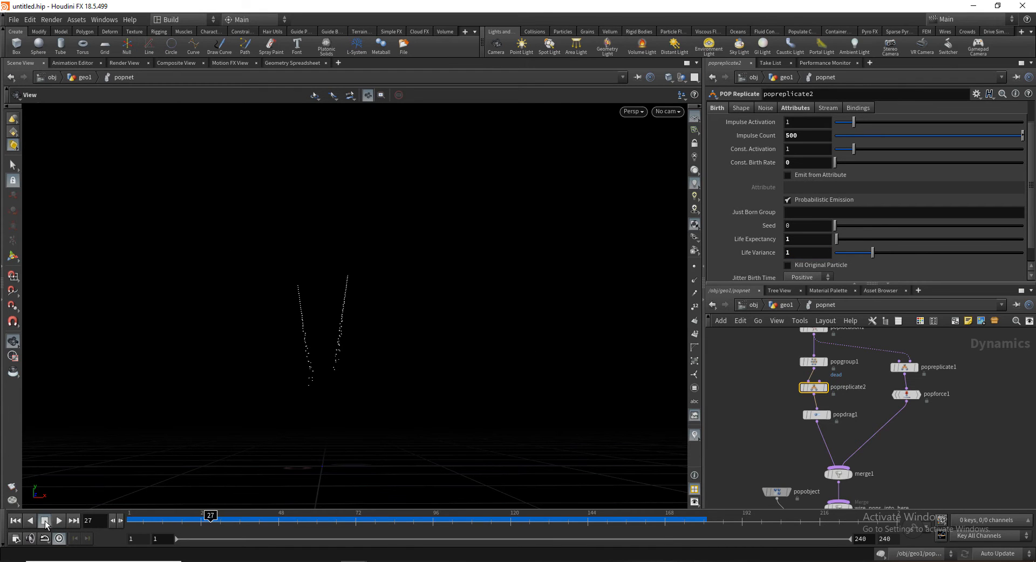
Replay the simulation from frame 1 and scrub to frame 48 to examine the density of the explosion bursts
{"action": "left_click", "coordinate": [14, 521]}
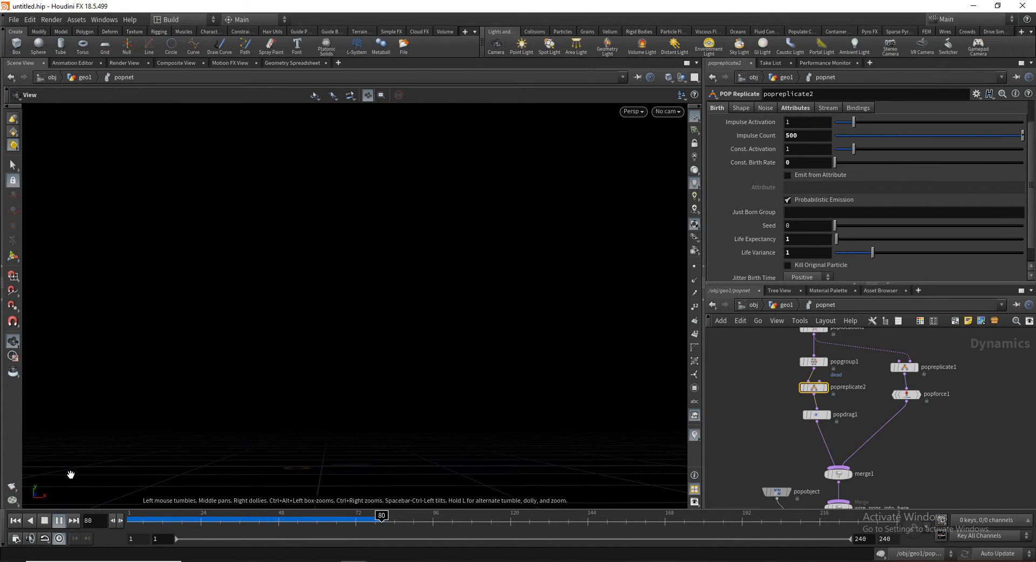
{"action": "left_click", "coordinate": [45, 520]}
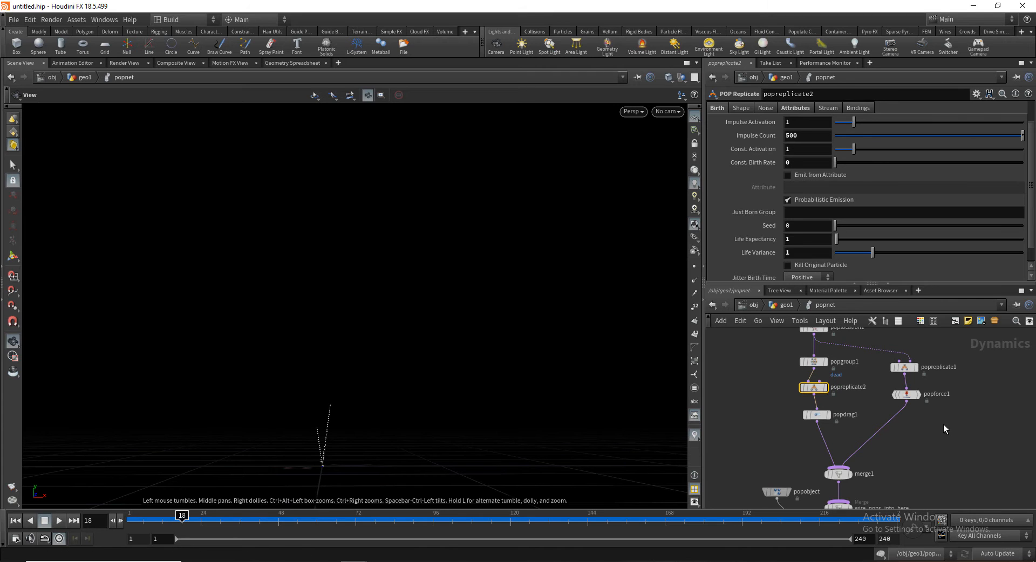
{"action": "middle_click_drag", "start_coordinate": [943, 424], "coordinate": [924, 437]}
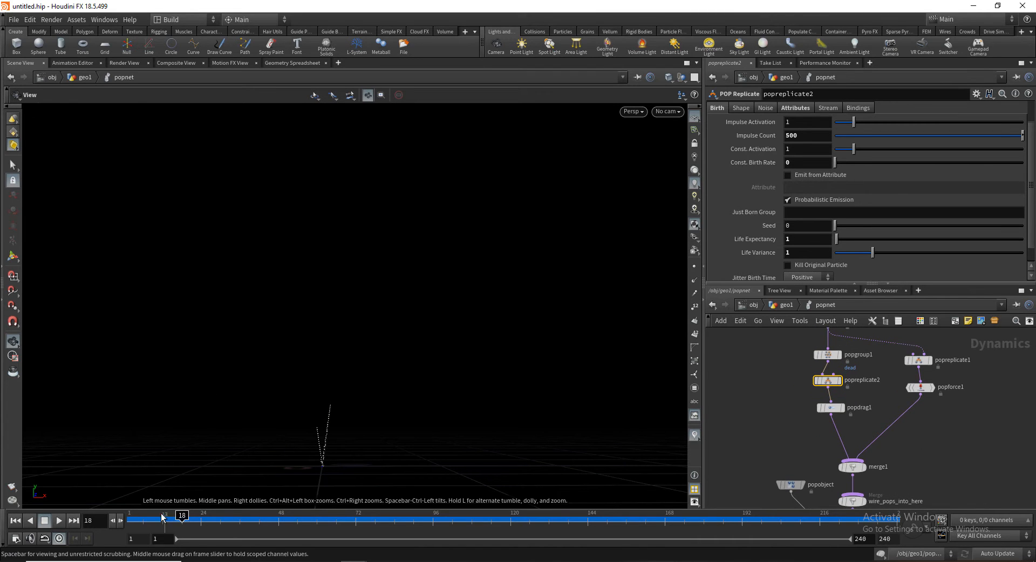
{"action": "left_click_drag", "start_coordinate": [161, 519], "coordinate": [278, 515]}
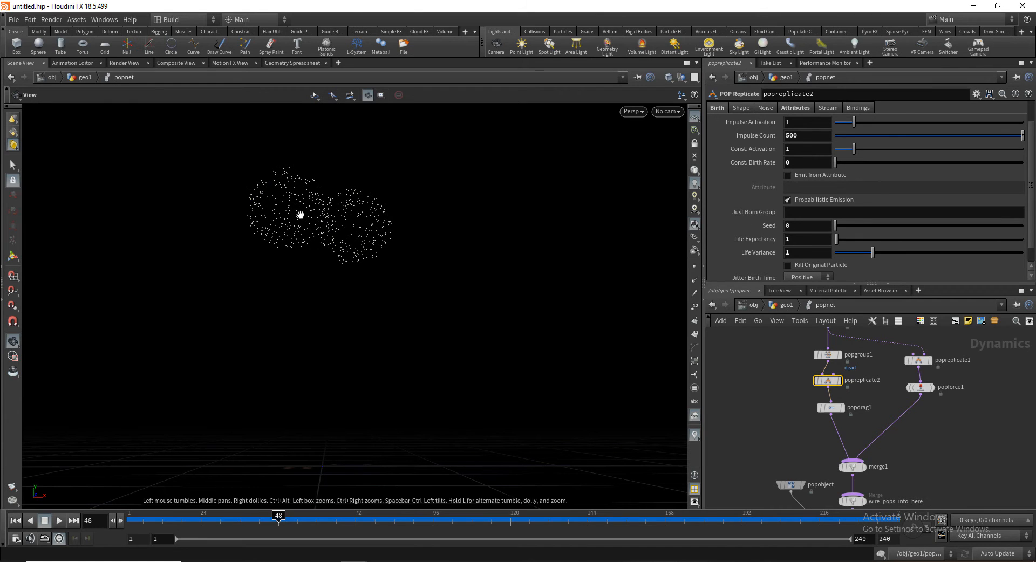
Set popreplicate2's impulse count to 120, scrub the simulation to frame 50 and return to frame 1
{"action": "left_click", "coordinate": [807, 135]}
{"action": "key", "text": "Return"}
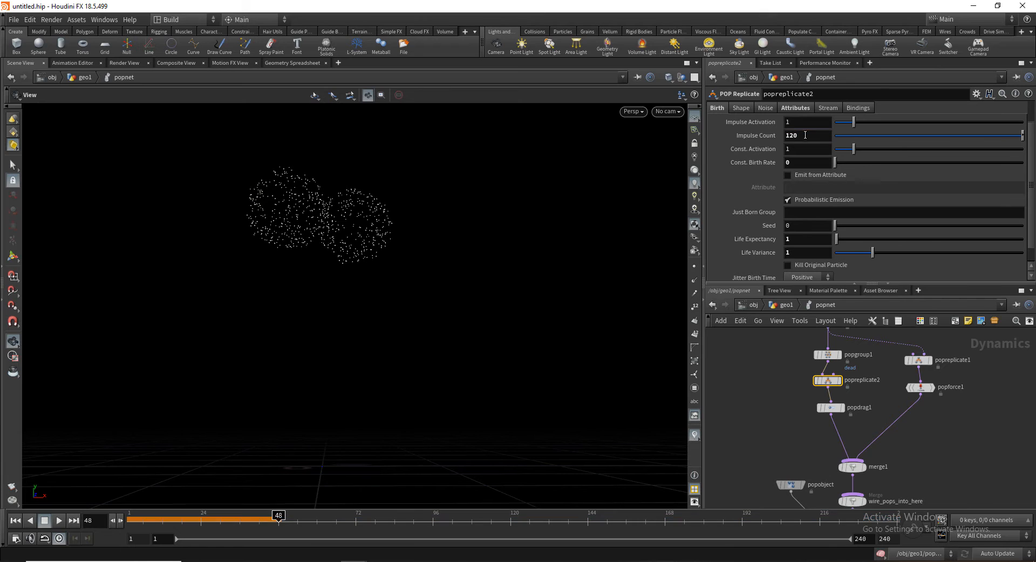
{"action": "left_click", "coordinate": [131, 517]}
{"action": "left_click_drag", "start_coordinate": [133, 517], "coordinate": [284, 517]}
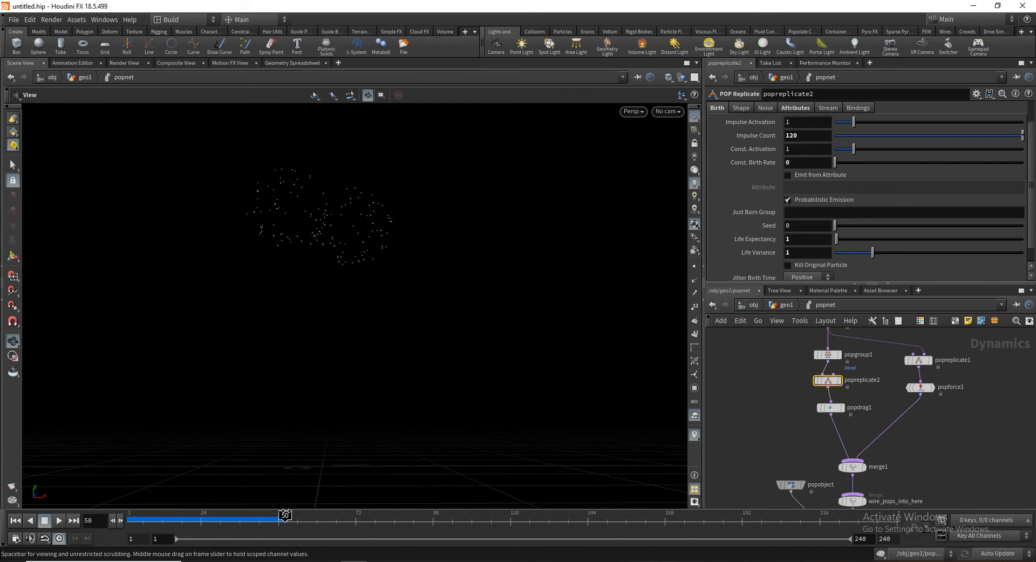
{"action": "left_click", "coordinate": [131, 517]}
Set popreplicate2's impulse count to 50, scrub through the bursts and return to frame 1
{"action": "left_click", "coordinate": [801, 136]}
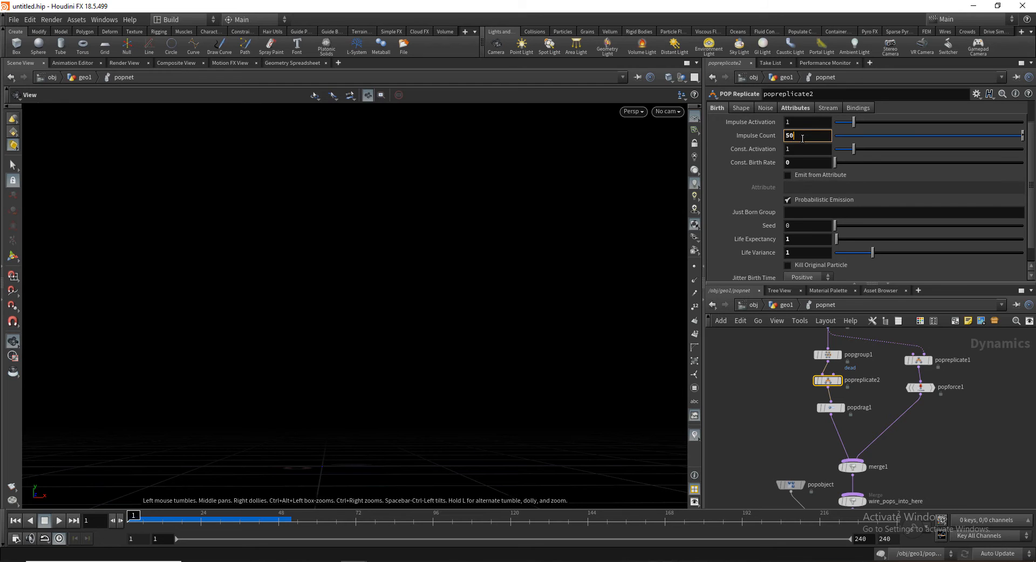
{"action": "key", "text": "Return"}
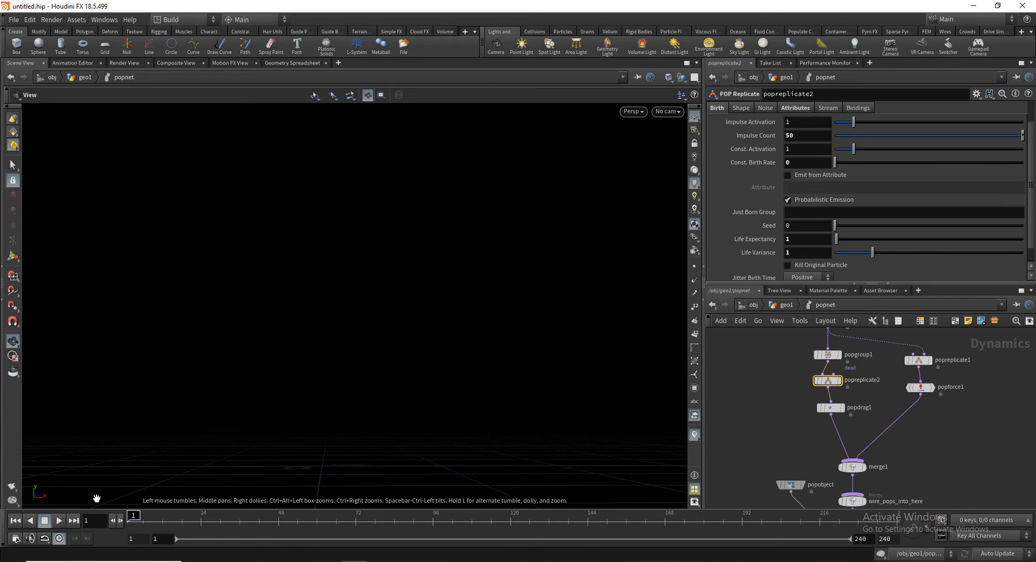
{"action": "left_click_drag", "start_coordinate": [137, 521], "coordinate": [335, 515]}
{"action": "left_click", "coordinate": [130, 517]}
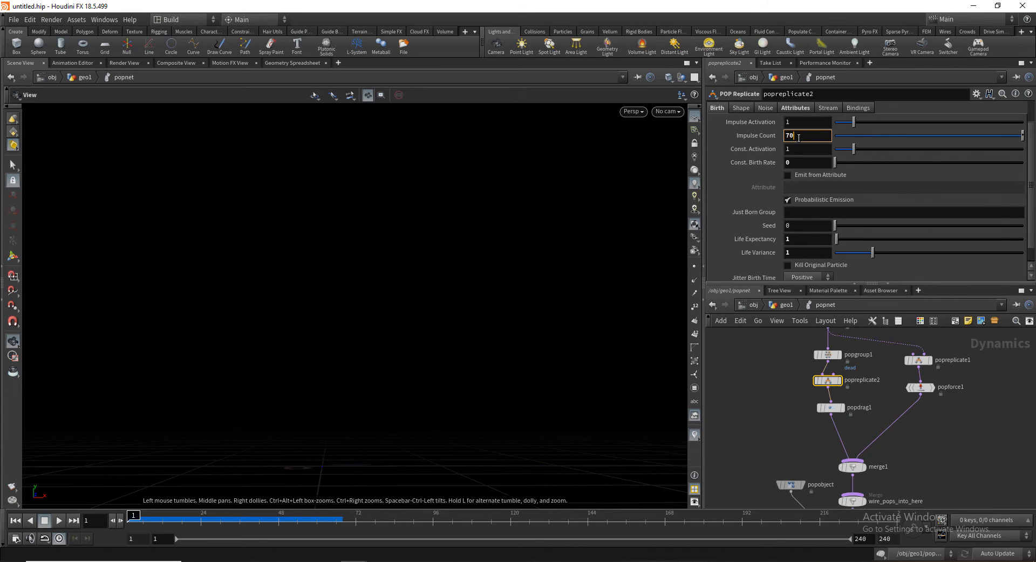
Set popreplicate2's impulse count to 70 and scrub the simulation to frame 40
{"action": "key", "text": "Return"}
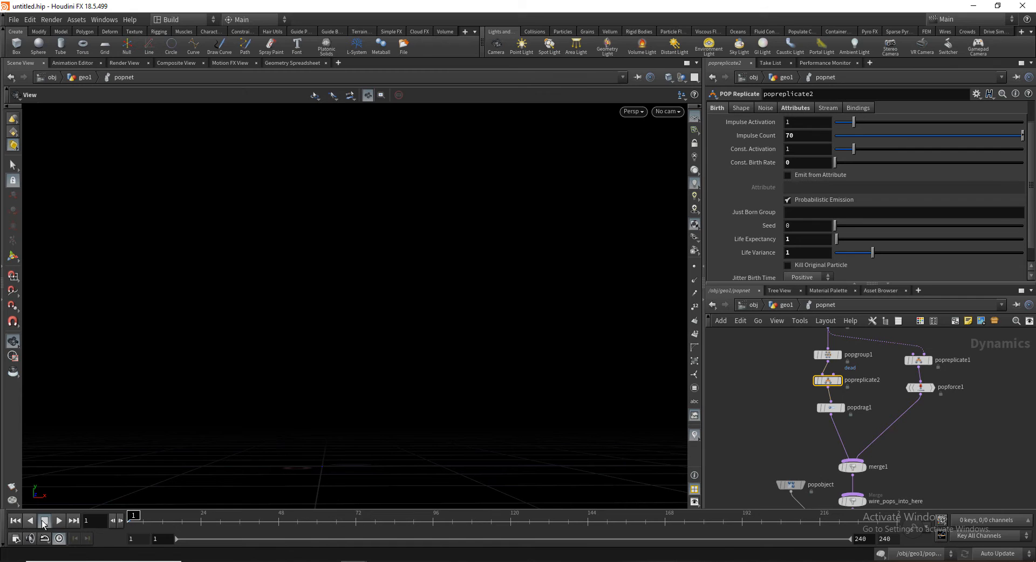
{"action": "left_click", "coordinate": [30, 520]}
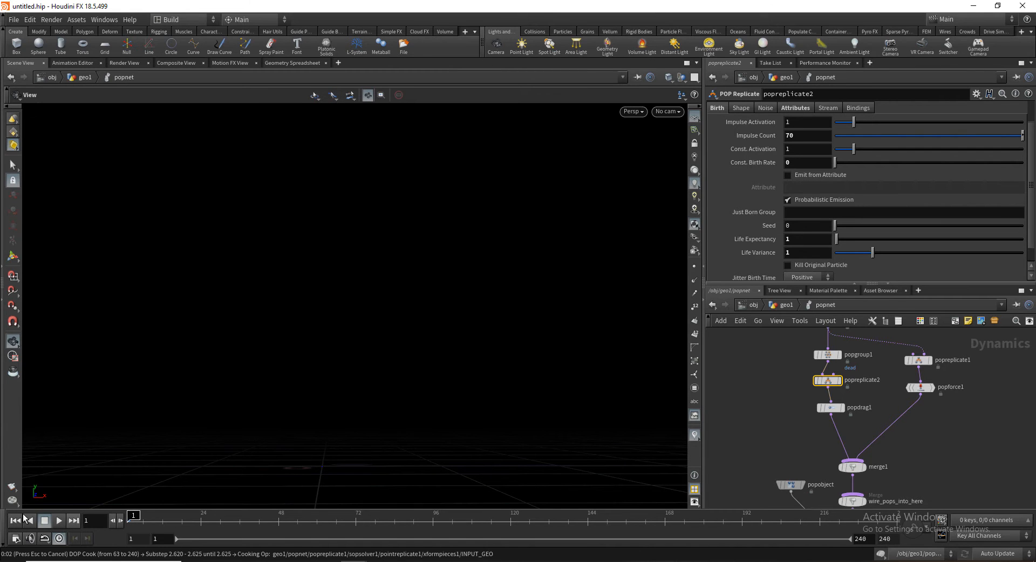
{"action": "left_click_drag", "start_coordinate": [137, 516], "coordinate": [252, 517]}
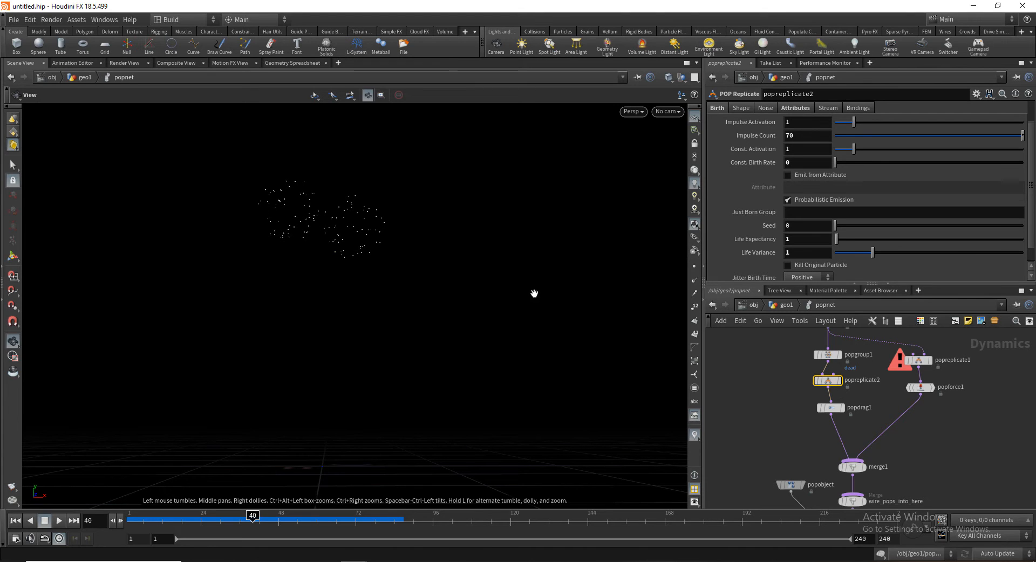
Move popreplicate1 and popforce1 together away from the explosion branch to free space in the network
{"action": "scroll", "coordinate": [876, 420], "scroll_direction": "down", "scroll_amount": 2}
{"action": "middle_click_drag", "start_coordinate": [878, 422], "coordinate": [879, 443]}
{"action": "left_click_drag", "start_coordinate": [780, 341], "coordinate": [822, 400]}
{"action": "middle_click_drag", "start_coordinate": [849, 423], "coordinate": [854, 457]}
{"action": "left_click_drag", "start_coordinate": [958, 391], "coordinate": [915, 491]}
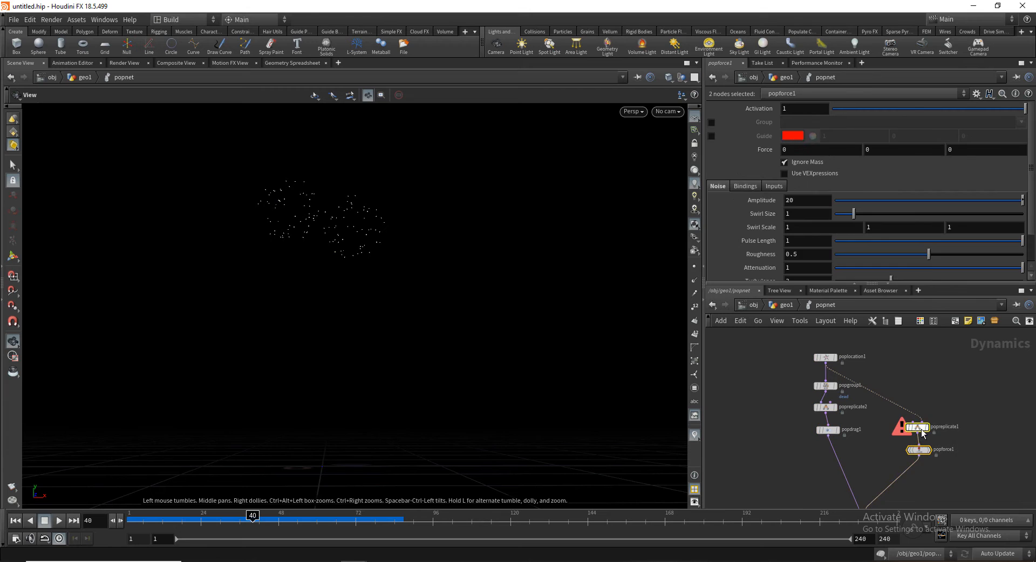
{"action": "left_click_drag", "start_coordinate": [921, 430], "coordinate": [945, 387]}
{"action": "scroll", "coordinate": [879, 438], "scroll_direction": "up", "scroll_amount": 2}
{"action": "middle_click_drag", "start_coordinate": [849, 446], "coordinate": [867, 455]}
{"action": "scroll", "coordinate": [859, 458], "scroll_direction": "down", "scroll_amount": 2}
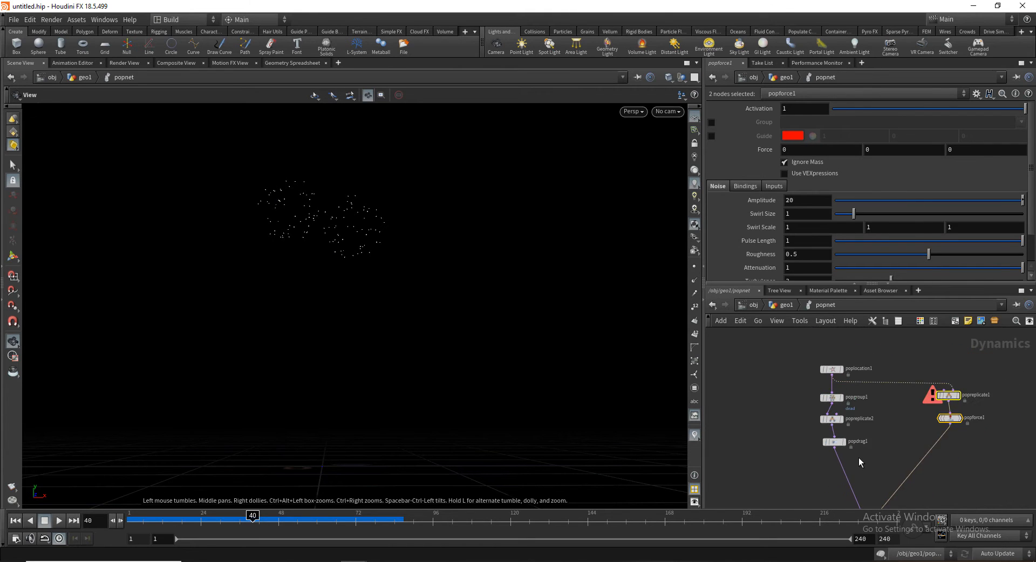
At frame 48, insert a POP Replicate node between popdrag1 and the merge
{"action": "scroll", "coordinate": [861, 459], "scroll_direction": "up", "scroll_amount": 1}
{"action": "scroll", "coordinate": [852, 453], "scroll_direction": "up", "scroll_amount": 3}
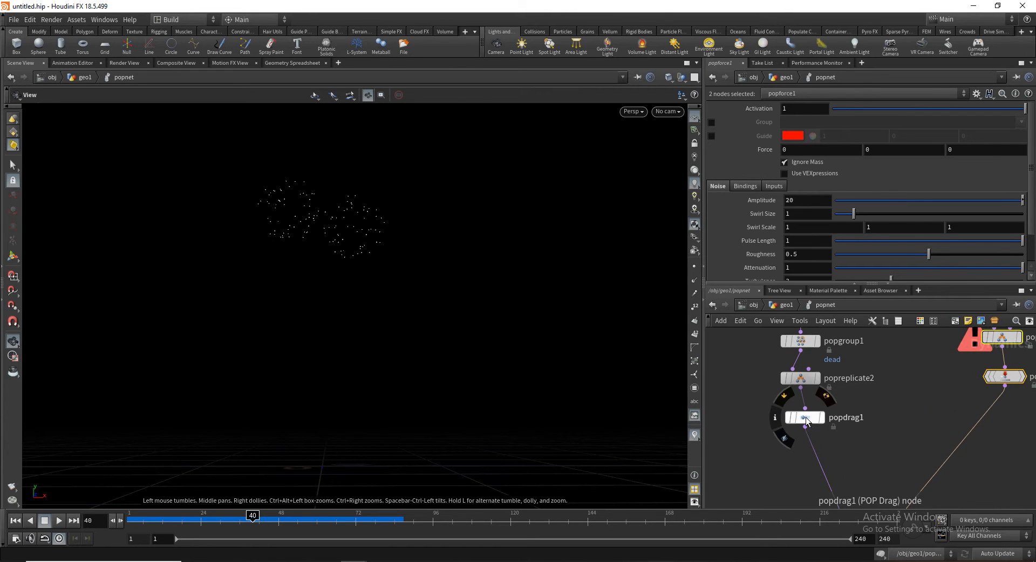
{"action": "left_click", "coordinate": [261, 516]}
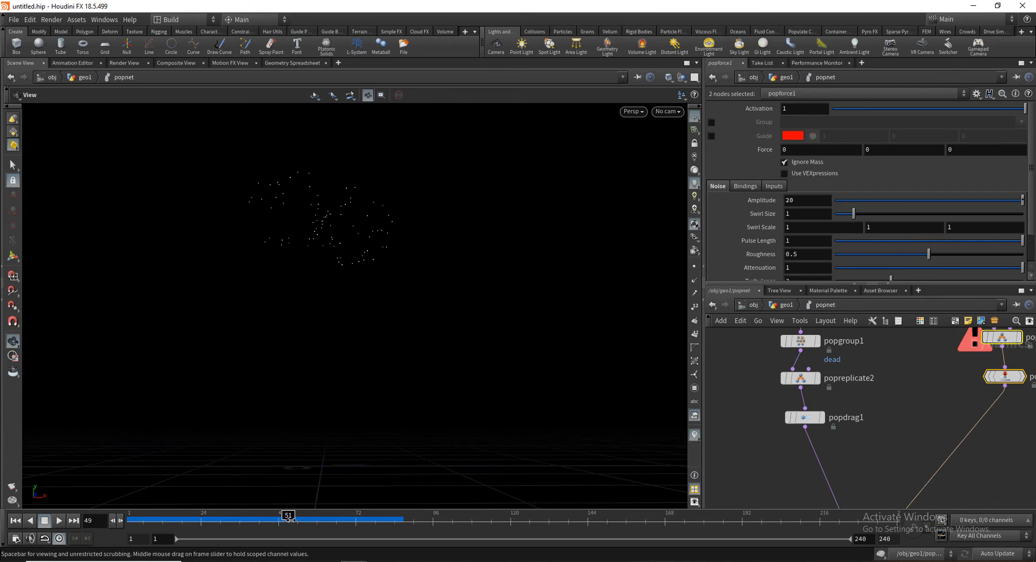
{"action": "mouse_move", "coordinate": [290, 519]}
{"action": "left_mouse_down"}
{"action": "mouse_move", "coordinate": [349, 519]}
{"action": "mouse_move", "coordinate": [197, 519]}
{"action": "mouse_move", "coordinate": [278, 520]}
{"action": "left_mouse_up"}
{"action": "scroll", "coordinate": [815, 443], "scroll_direction": "up", "scroll_amount": 2}
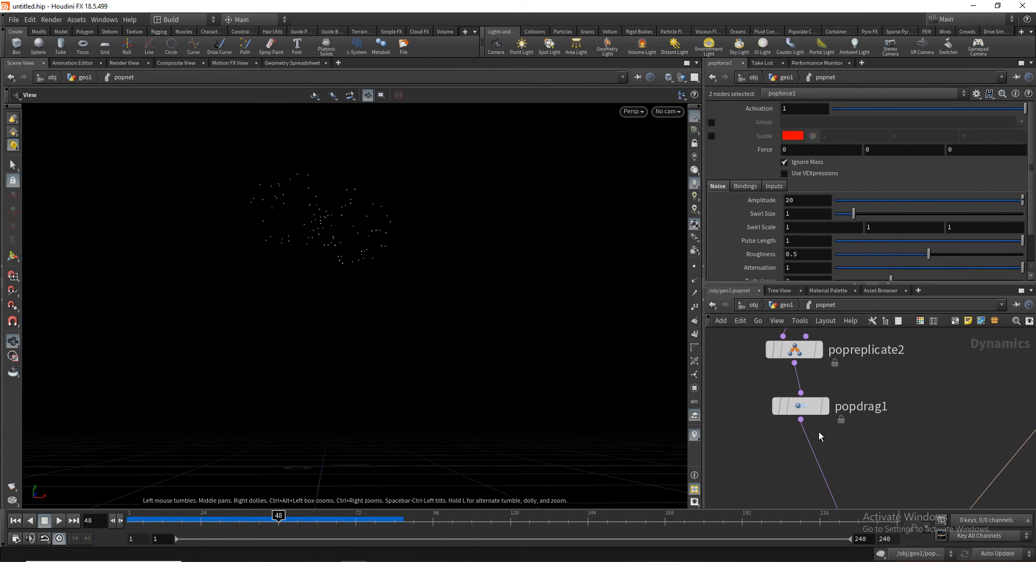
{"action": "left_click", "coordinate": [818, 431]}
{"action": "key", "text": "Tab"}
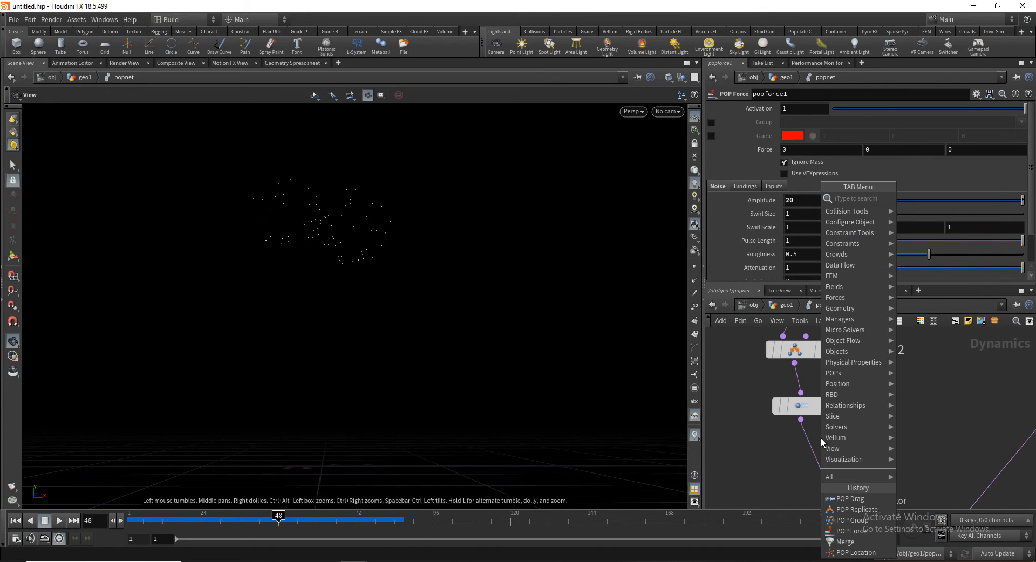
{"action": "type", "text": "popre"}
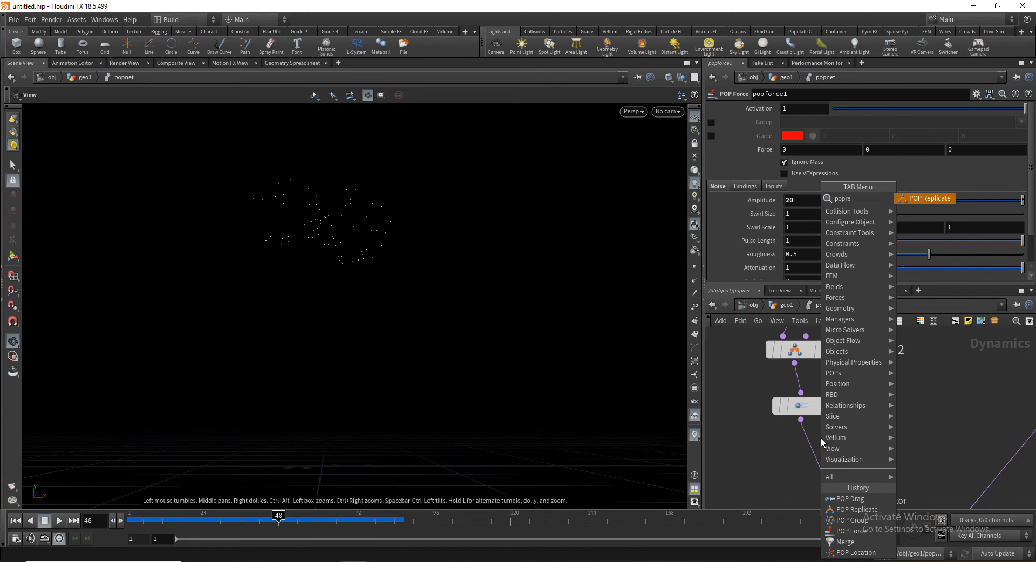
{"action": "key", "text": "Return"}
{"action": "left_click", "coordinate": [834, 449]}
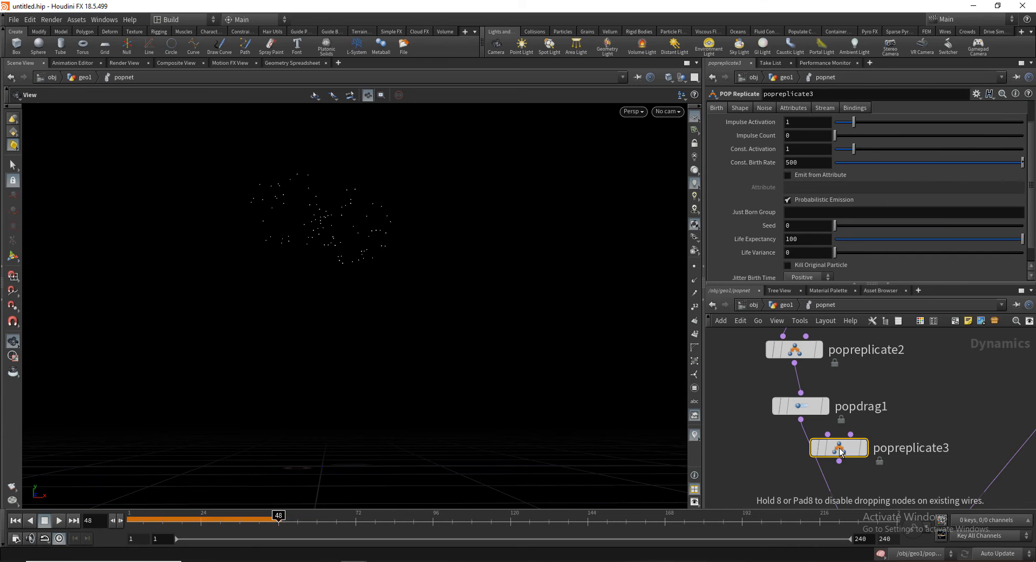
Switch popreplicate3's initial velocity to Set initial velocity and scrub the simulation from frame 1 to frame 48
{"action": "scroll", "coordinate": [842, 448], "scroll_direction": "down", "scroll_amount": 2}
{"action": "scroll", "coordinate": [863, 437], "scroll_direction": "down", "scroll_amount": 2}
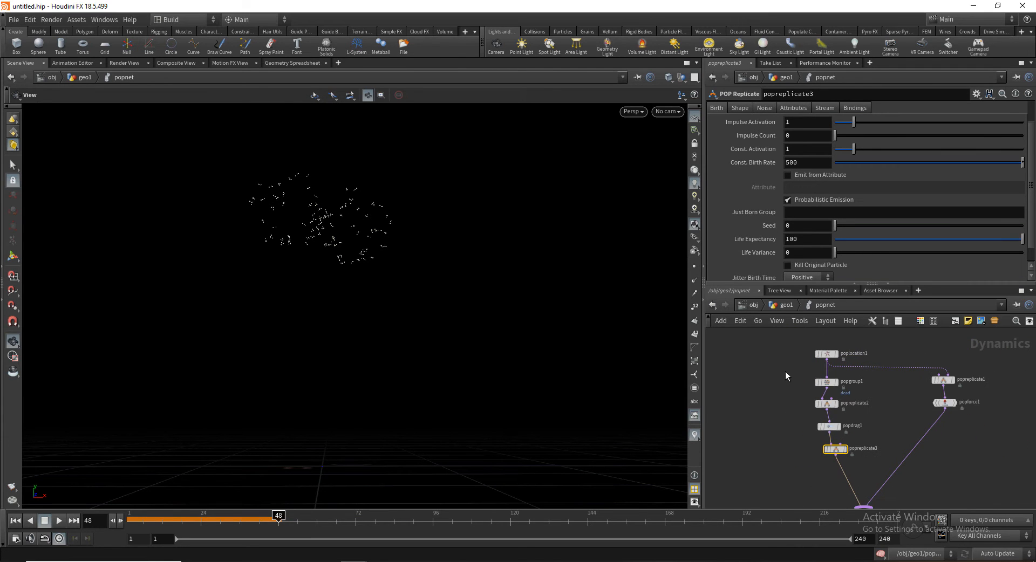
{"action": "left_click_drag", "start_coordinate": [785, 372], "coordinate": [847, 463]}
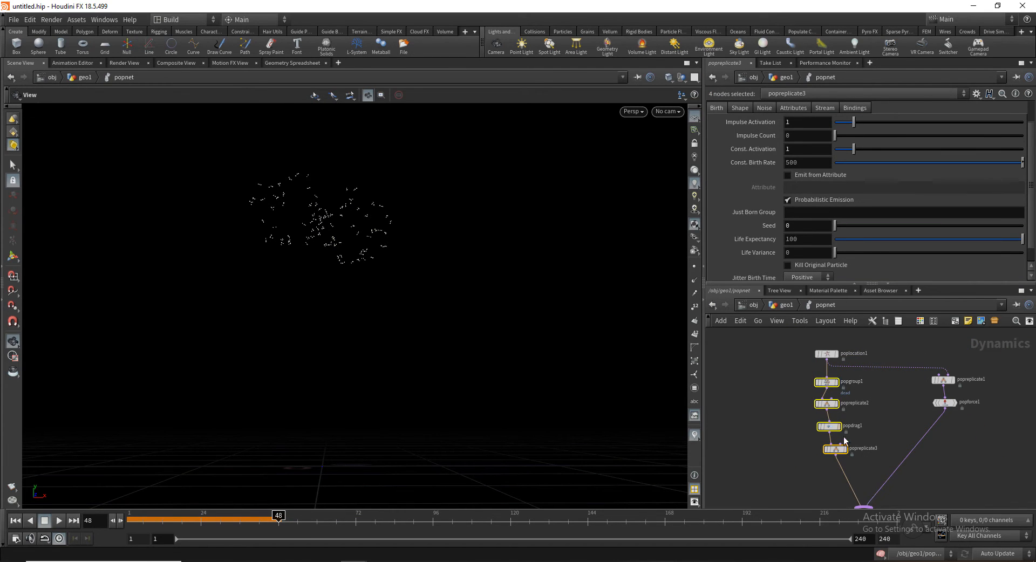
{"action": "scroll", "coordinate": [848, 451], "scroll_direction": "up", "scroll_amount": 3}
{"action": "middle_click_drag", "start_coordinate": [899, 448], "coordinate": [901, 404]}
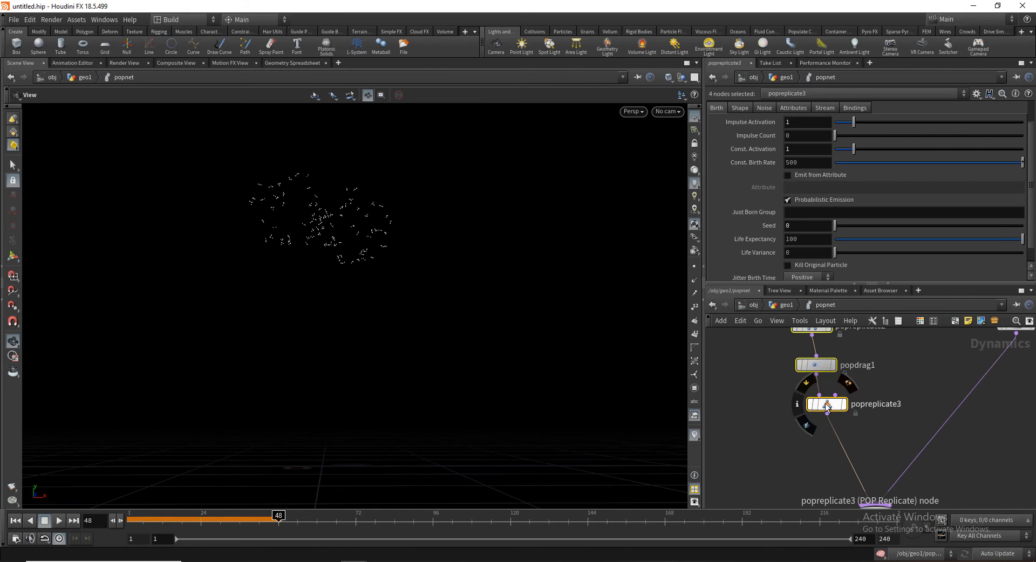
{"action": "left_click", "coordinate": [824, 403]}
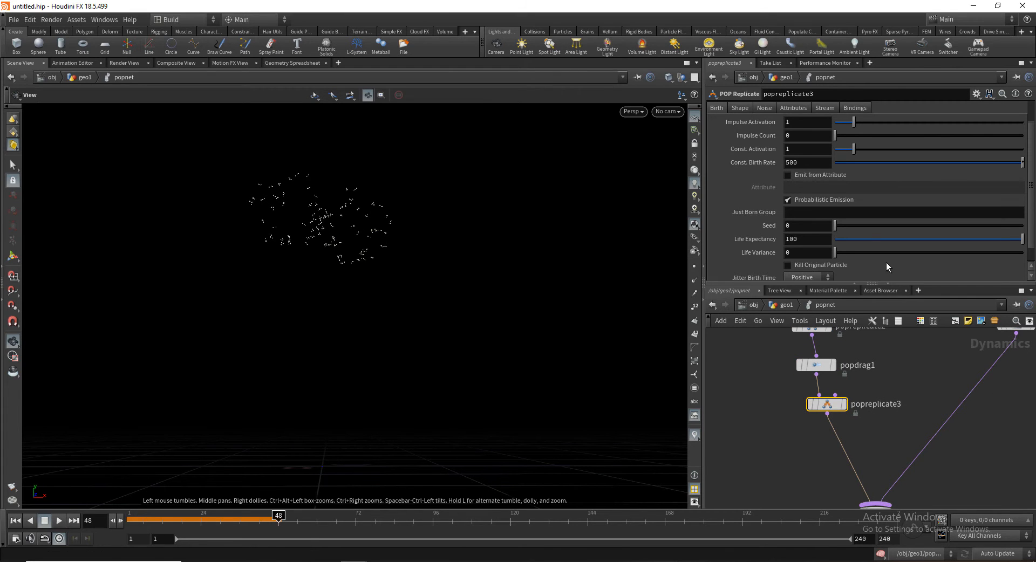
{"action": "left_click", "coordinate": [791, 108]}
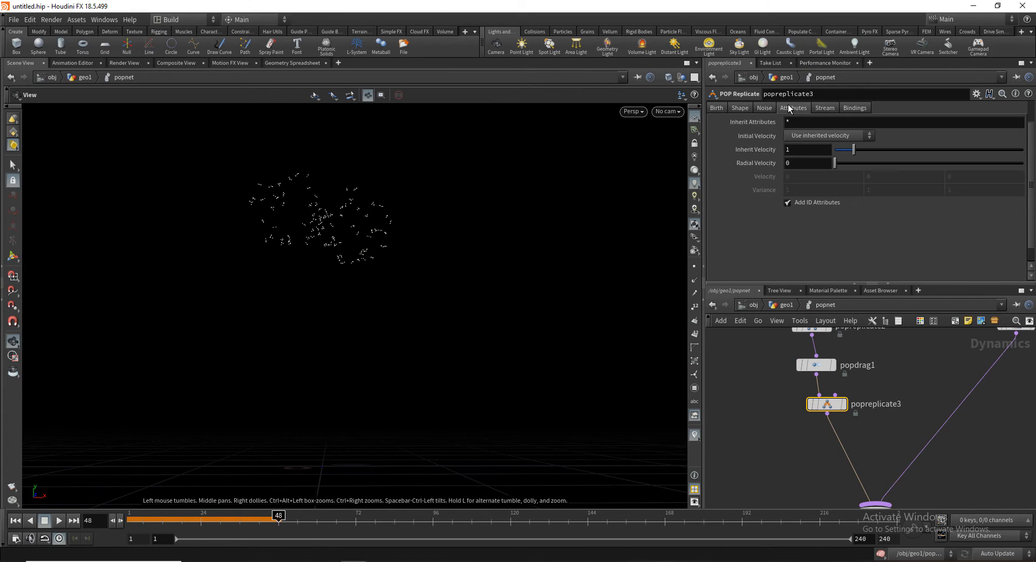
{"action": "left_click", "coordinate": [820, 136]}
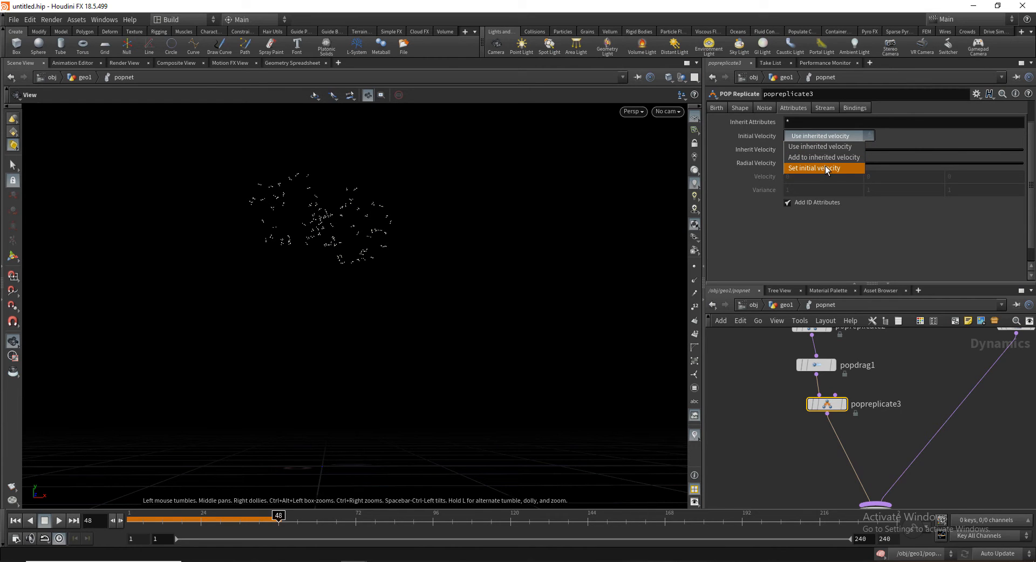
{"action": "left_click", "coordinate": [824, 166]}
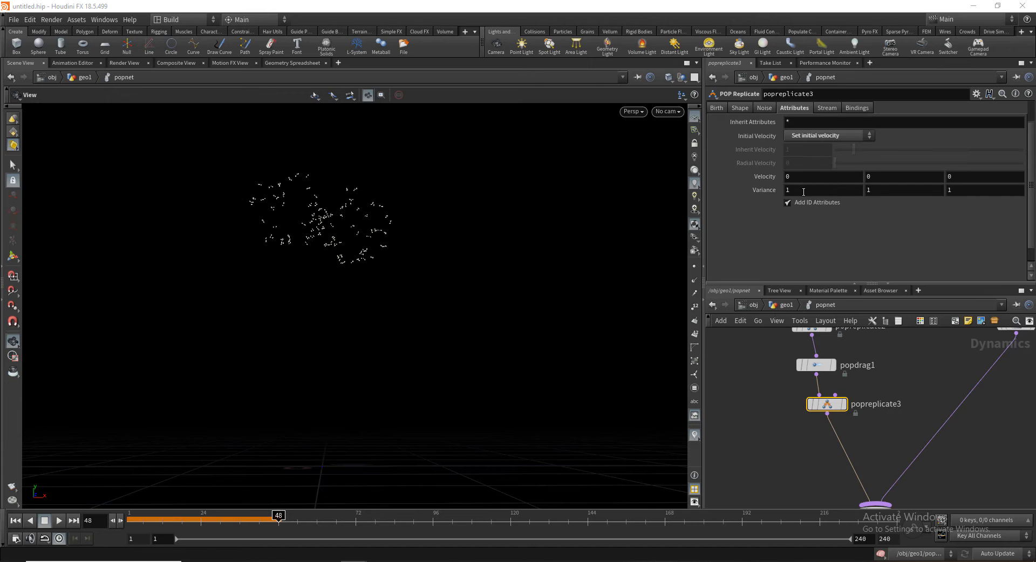
{"action": "left_click_drag", "start_coordinate": [130, 520], "coordinate": [278, 515]}
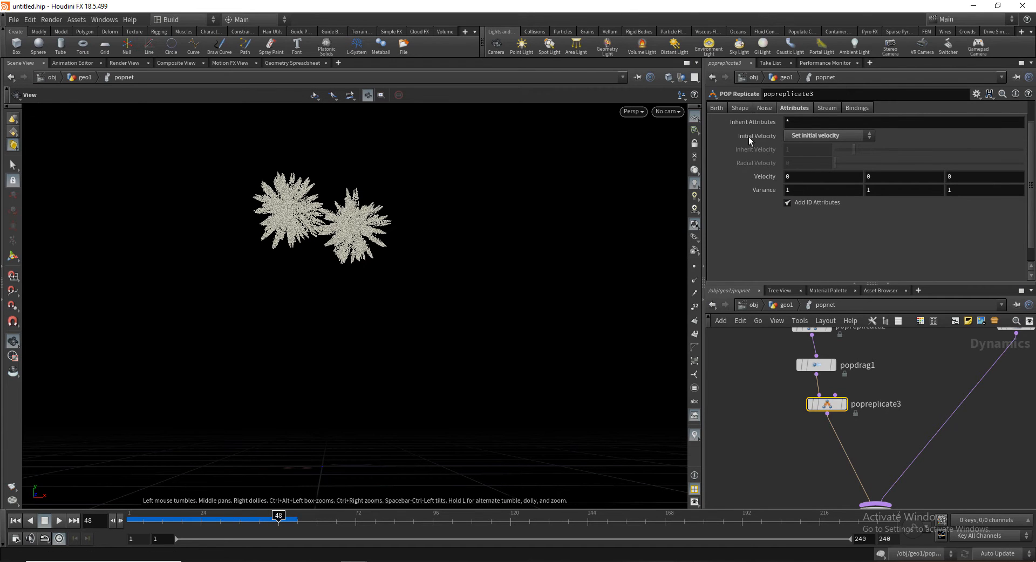
Set popreplicate3's emission shape size to 0 on all three axes, scrub through the simulation and return to frame 1
{"action": "left_click", "coordinate": [763, 110]}
{"action": "left_click", "coordinate": [737, 108]}
{"action": "left_click", "coordinate": [818, 164]}
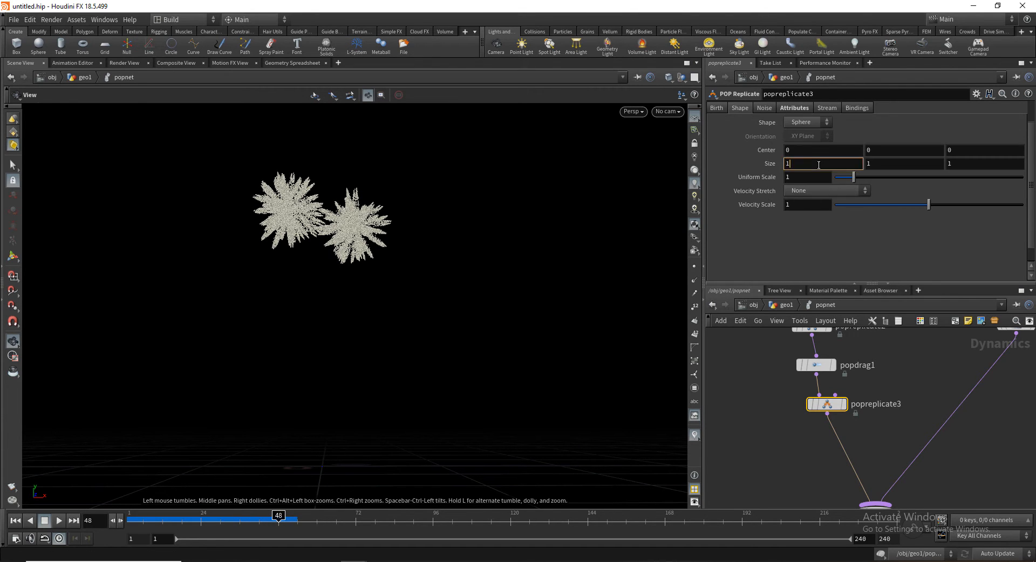
{"action": "left_click", "coordinate": [821, 164]}
{"action": "type", "text": "0"}
{"action": "left_click", "coordinate": [896, 161]}
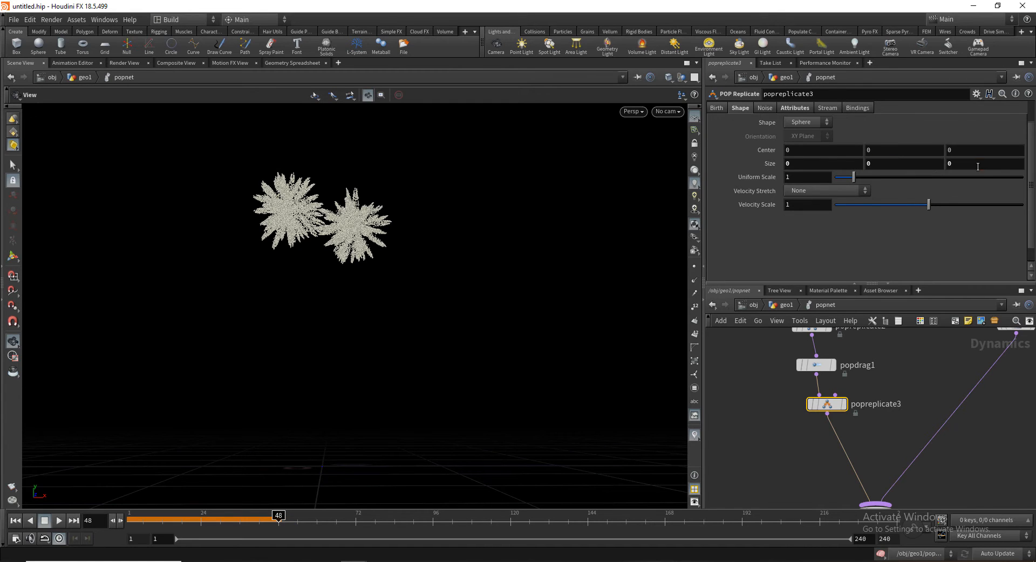
{"action": "left_click_drag", "start_coordinate": [151, 514], "coordinate": [358, 516]}
{"action": "left_click", "coordinate": [15, 521]}
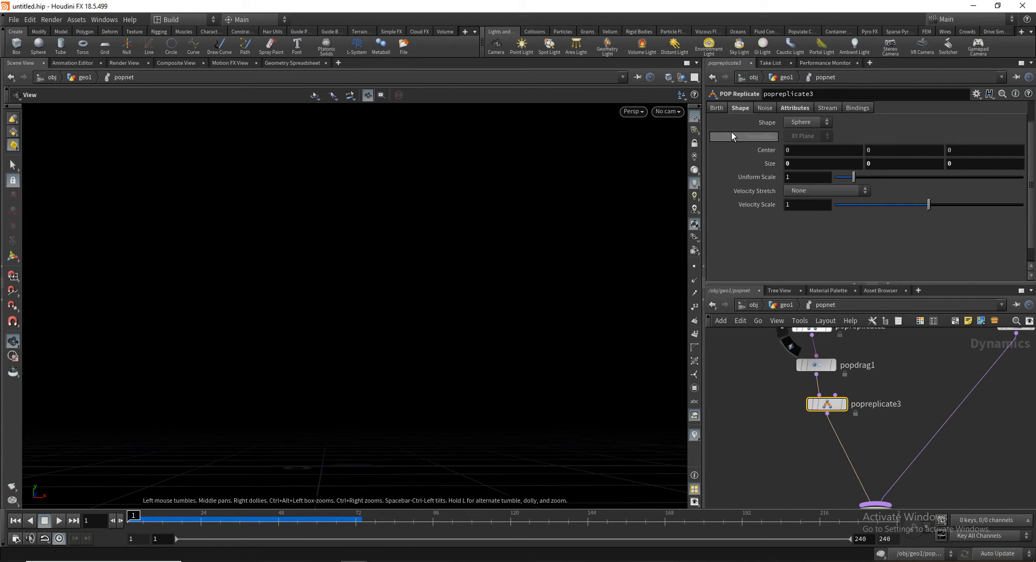
Set popreplicate3's life expectancy to 0.5 and life variance to 0.3, then scrub the simulation and return to frame 1
{"action": "left_click", "coordinate": [719, 108]}
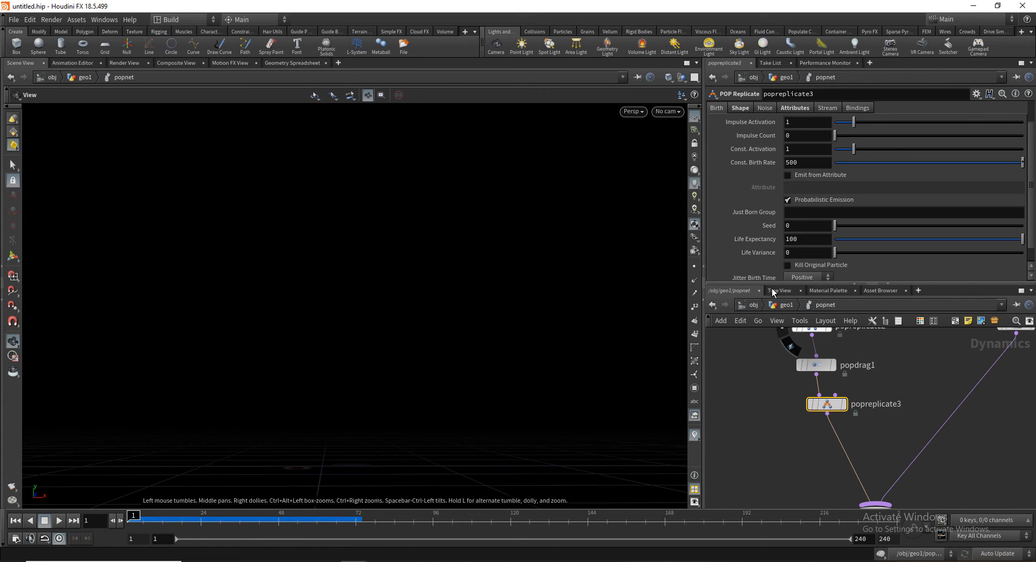
{"action": "left_click", "coordinate": [824, 242]}
{"action": "type", "text": ".5"}
{"action": "key", "text": "Return"}
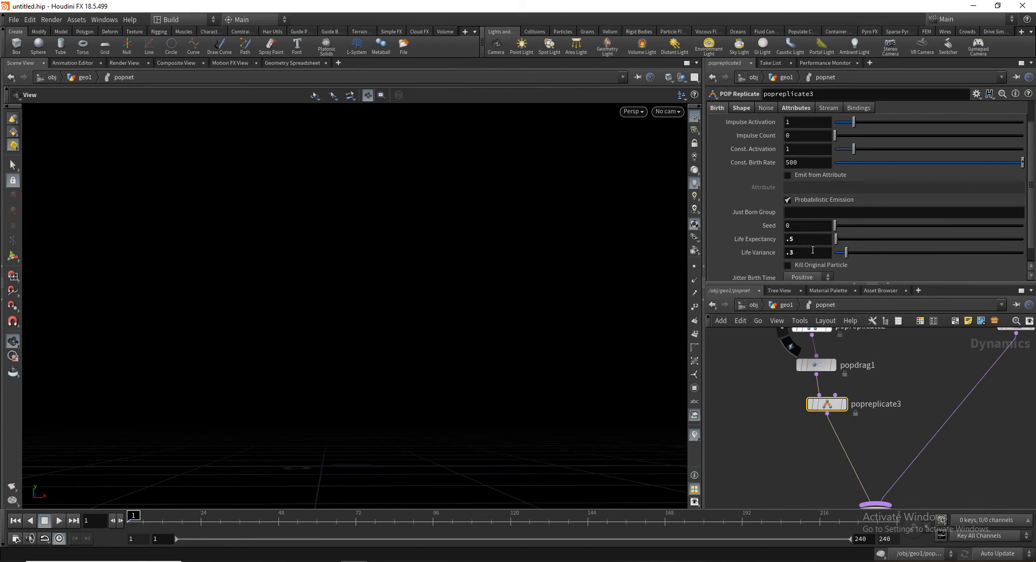
{"action": "mouse_move", "coordinate": [137, 521]}
{"action": "left_mouse_down"}
{"action": "mouse_move", "coordinate": [351, 518]}
{"action": "mouse_move", "coordinate": [130, 518]}
{"action": "left_mouse_up"}
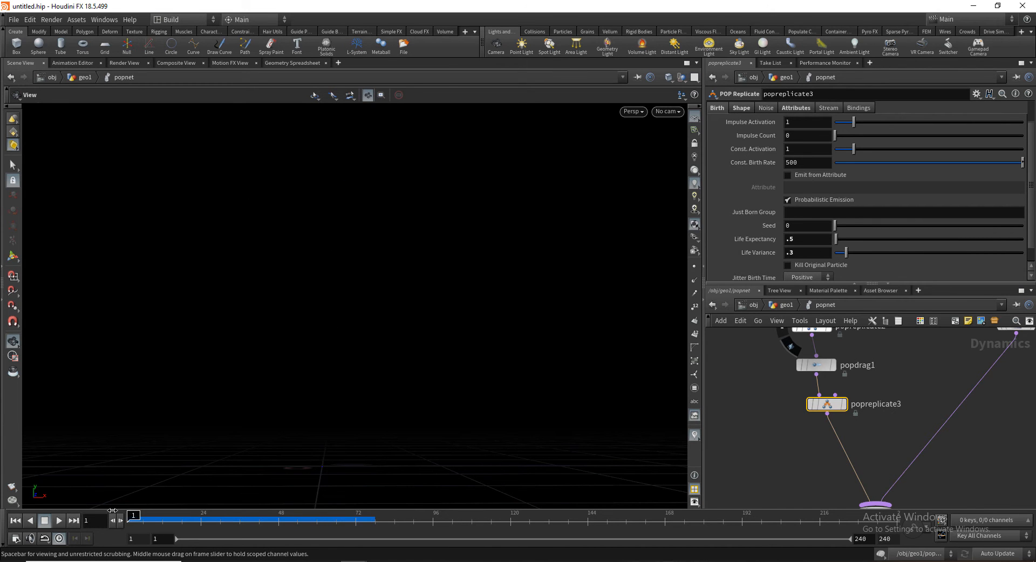
Set popreplicate3's life expectancy to 0.3 and scrub the simulation to frame 51
{"action": "type", "text": ".3"}
{"action": "left_click", "coordinate": [805, 254]}
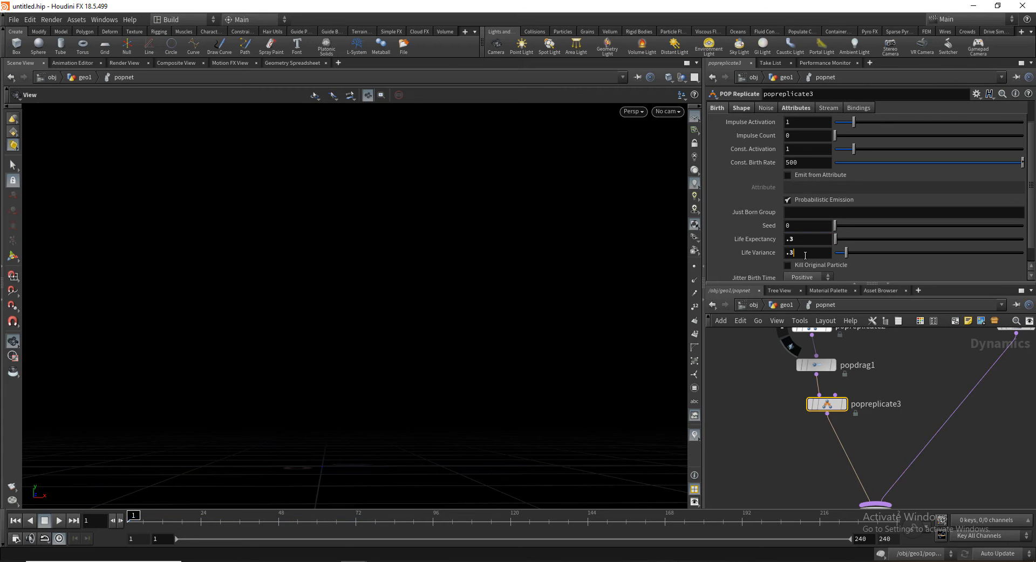
{"action": "left_click_drag", "start_coordinate": [144, 521], "coordinate": [300, 507]}
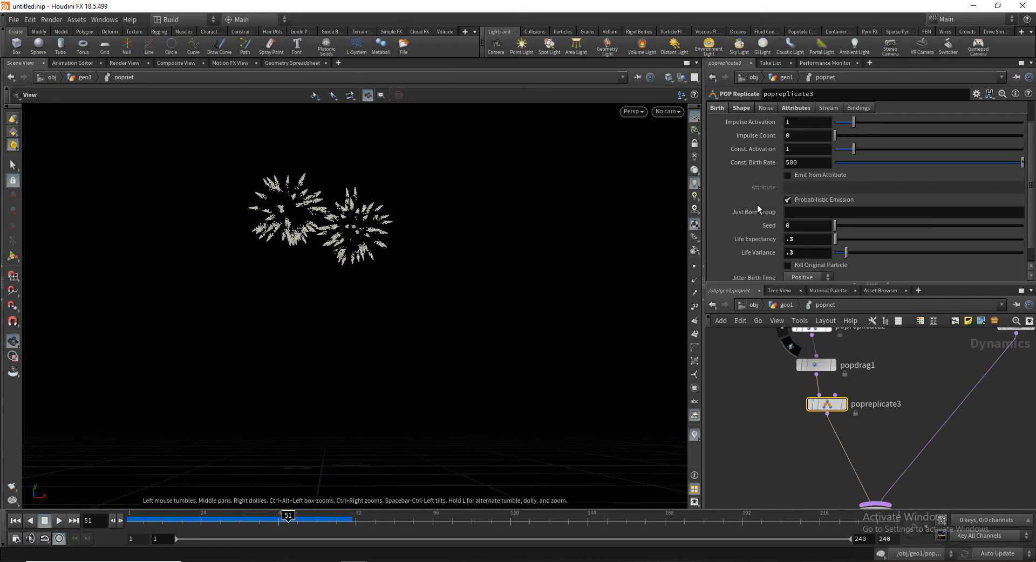
Set popreplicate3's velocity variance to 0.5 on all three axes, scrub to frame 65 and inspect the burst trails up close
{"action": "left_click", "coordinate": [791, 109]}
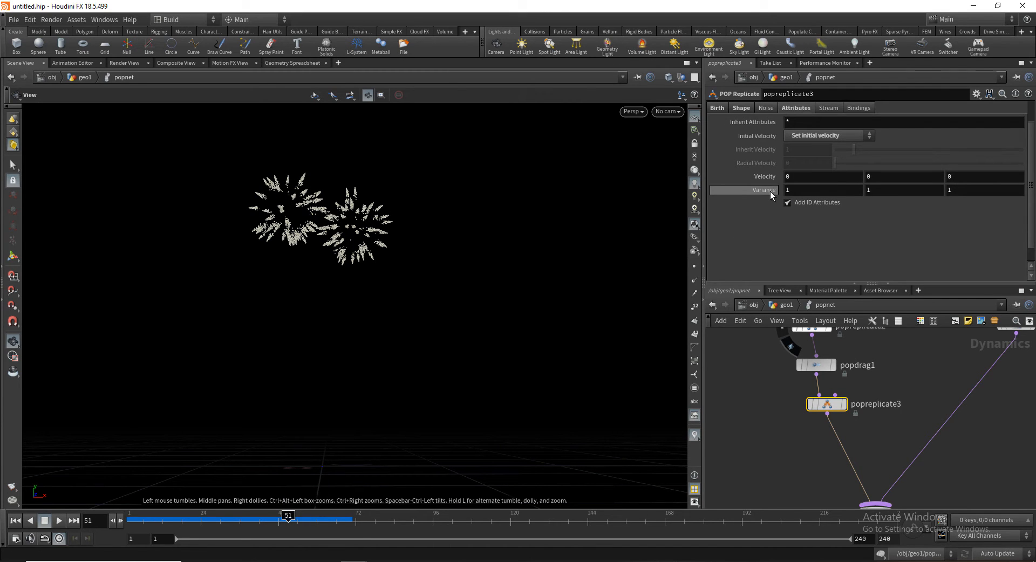
{"action": "middle_click_drag", "start_coordinate": [771, 190], "coordinate": [729, 192]}
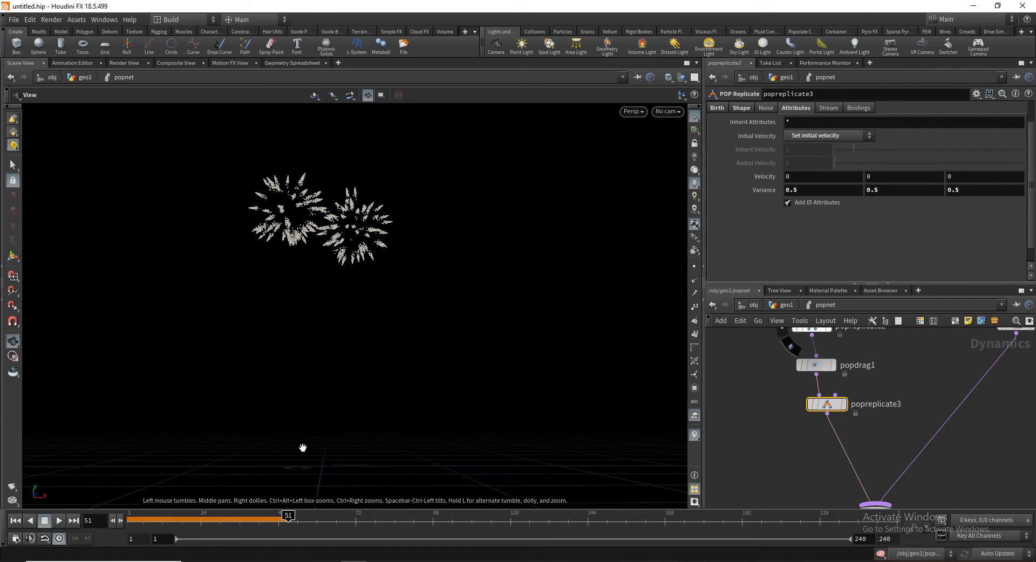
{"action": "left_click_drag", "start_coordinate": [130, 520], "coordinate": [326, 516]}
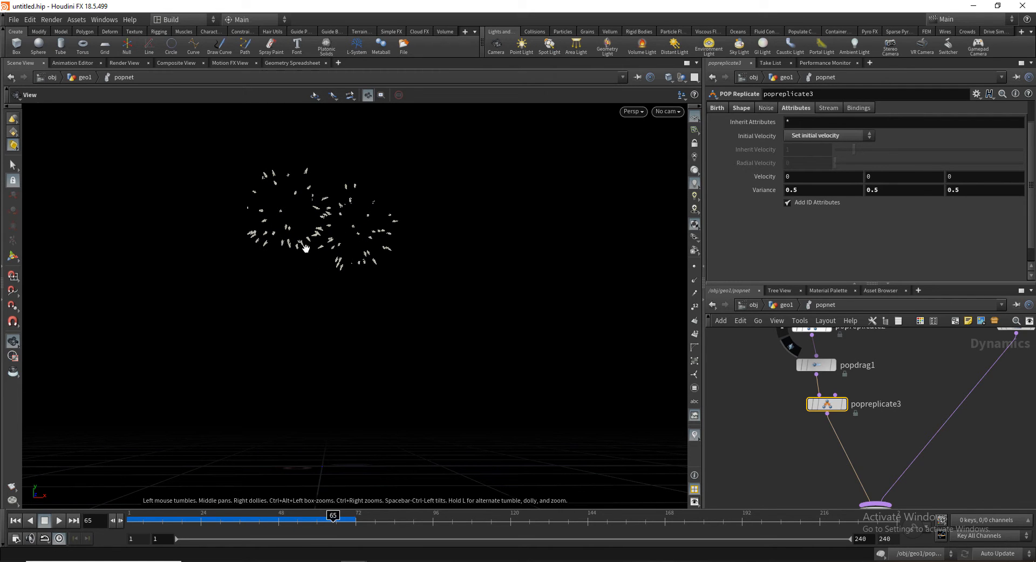
{"action": "right_click_drag", "start_coordinate": [325, 244], "coordinate": [610, 262]}
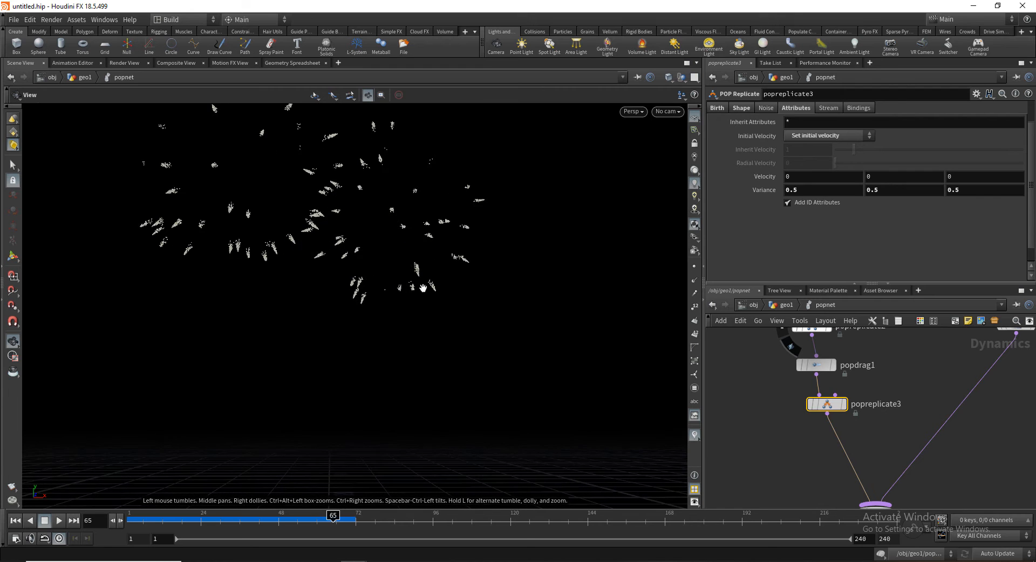
{"action": "right_click_drag", "start_coordinate": [295, 283], "coordinate": [409, 277]}
{"action": "key", "text": "super"}
{"action": "left_click", "coordinate": [407, 257]}
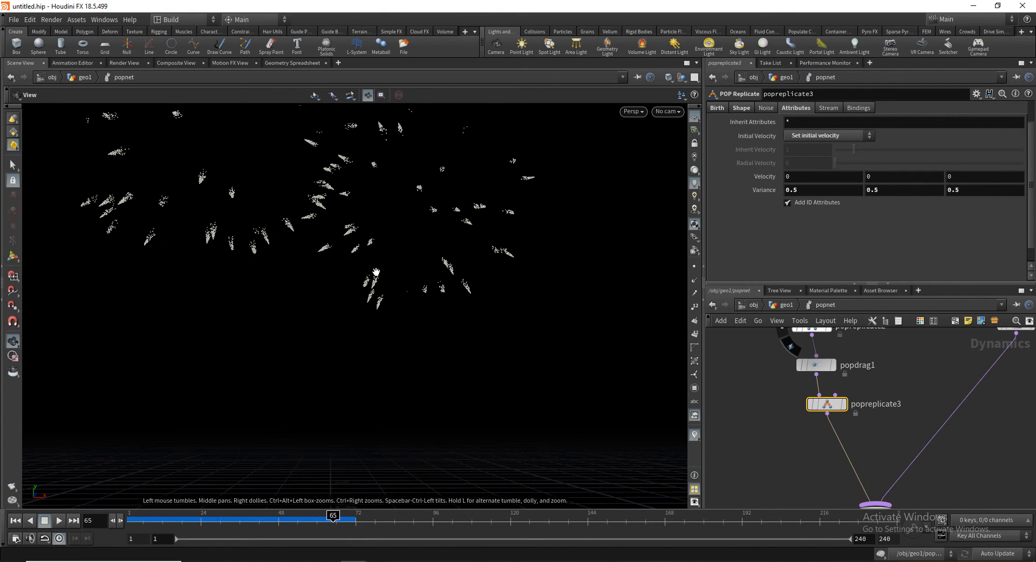
{"action": "left_click_drag", "start_coordinate": [361, 285], "coordinate": [368, 302]}
{"action": "left_click_drag", "start_coordinate": [134, 275], "coordinate": [233, 133]}
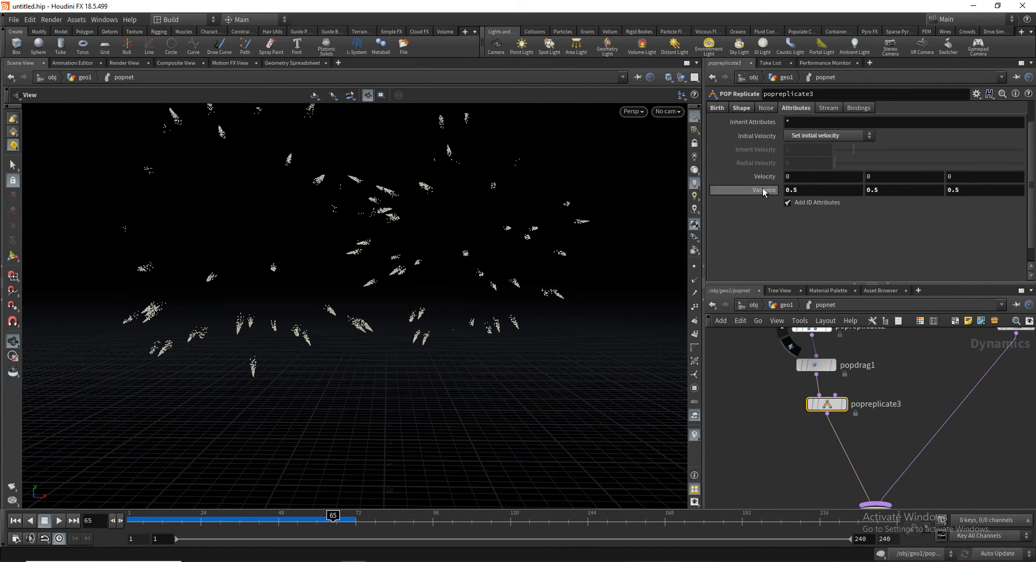
Set popreplicate3's velocity variance to 0.2 on all three axes and scrub from frame 1 to frame 64
{"action": "middle_click_drag", "start_coordinate": [763, 187], "coordinate": [744, 189]}
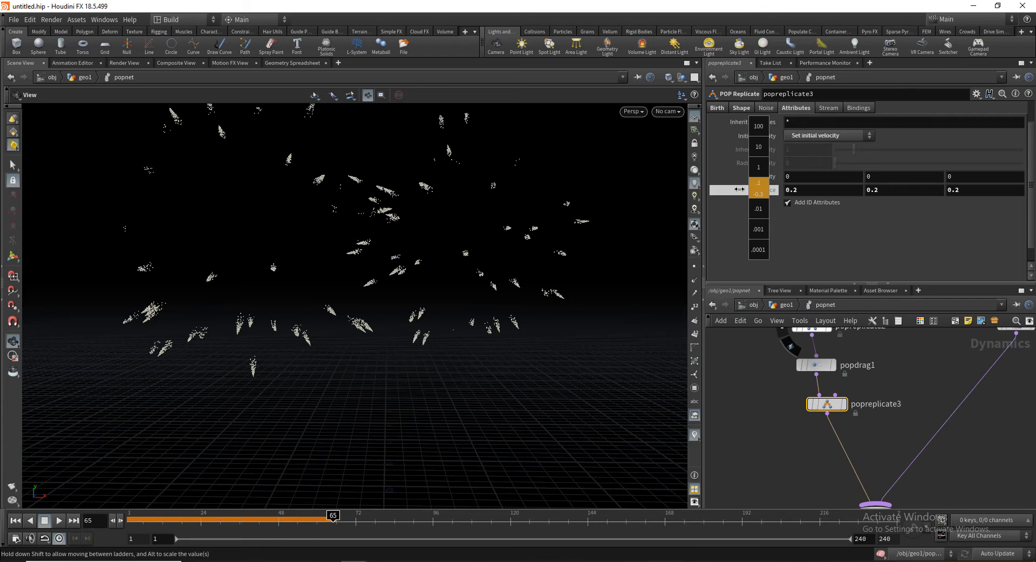
{"action": "left_click_drag", "start_coordinate": [153, 522], "coordinate": [110, 519]}
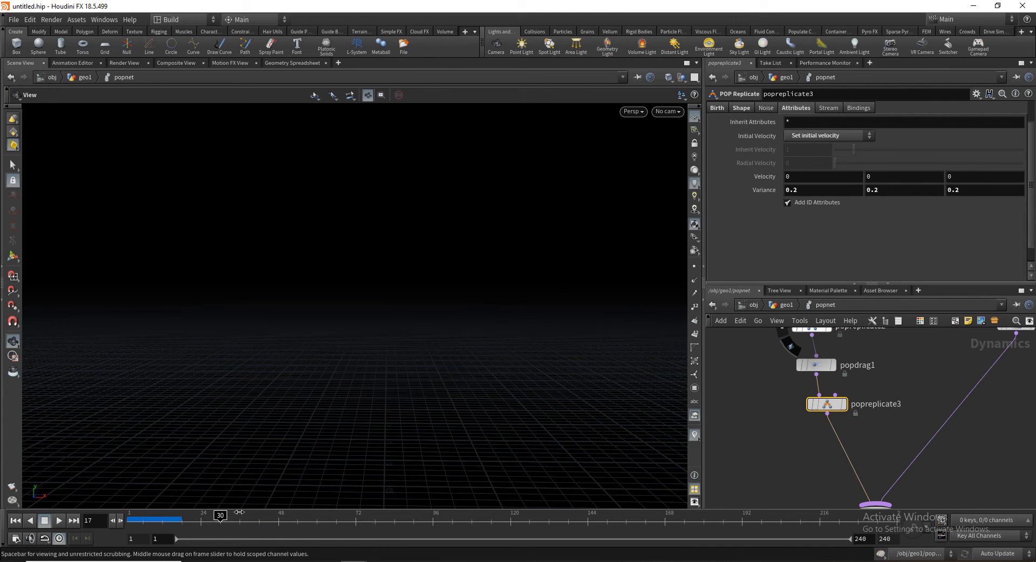
{"action": "mouse_move", "coordinate": [263, 515]}
{"action": "left_mouse_down"}
{"action": "mouse_move", "coordinate": [371, 514]}
{"action": "mouse_move", "coordinate": [294, 514]}
{"action": "mouse_move", "coordinate": [330, 515]}
{"action": "left_mouse_up"}
{"action": "left_click", "coordinate": [667, 111]}
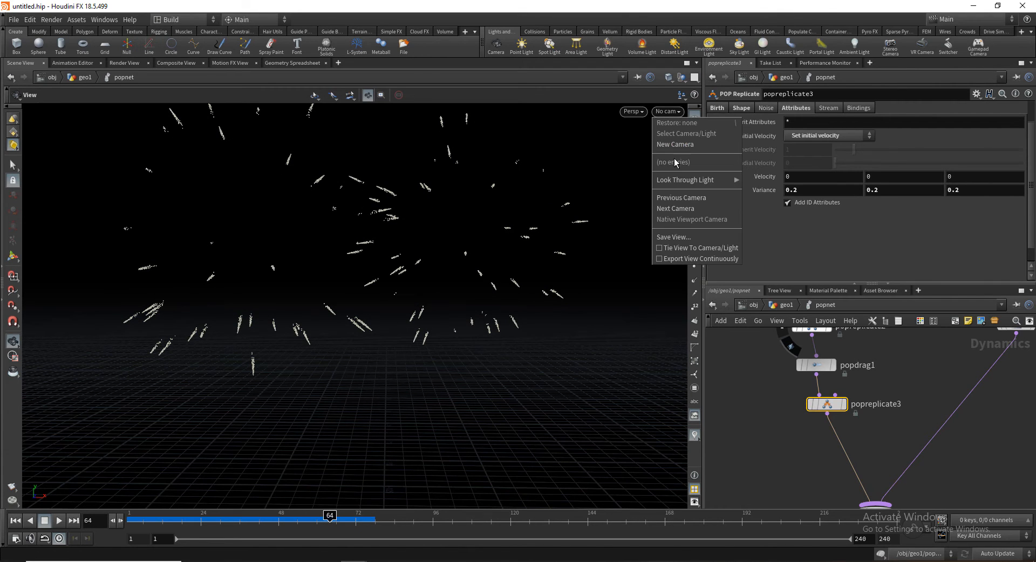
{"action": "mouse_move", "coordinate": [675, 180]}
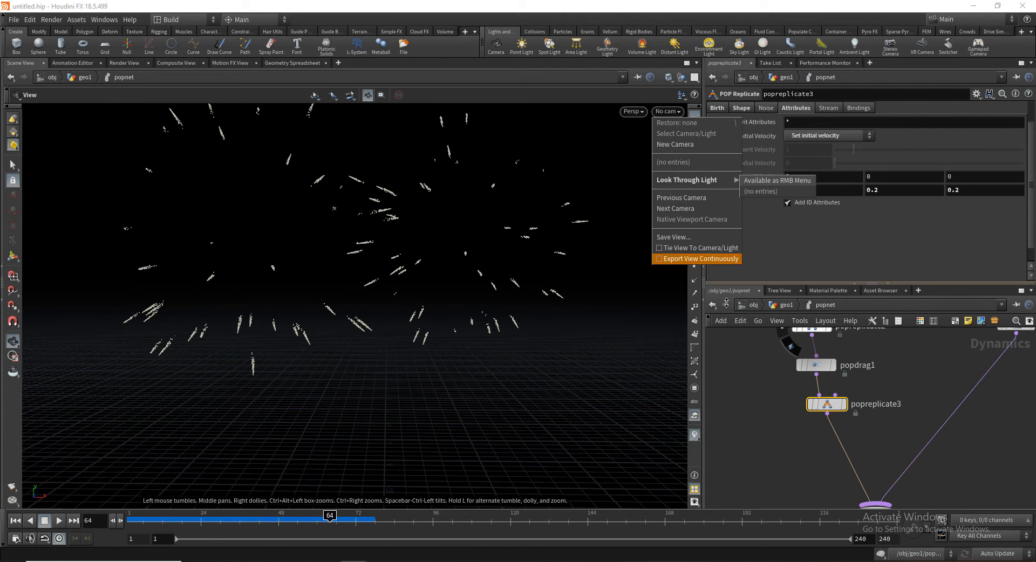
{"action": "left_click", "coordinate": [754, 391]}
Frame the bursts while scrubbing to frame 155, return to frame 1 and create a camera from the current view
{"action": "right_click_drag", "start_coordinate": [299, 294], "coordinate": [275, 339]}
{"action": "middle_click_drag", "start_coordinate": [275, 339], "coordinate": [403, 293]}
{"action": "right_click_drag", "start_coordinate": [403, 293], "coordinate": [381, 308]}
{"action": "left_click_drag", "start_coordinate": [381, 308], "coordinate": [383, 349]}
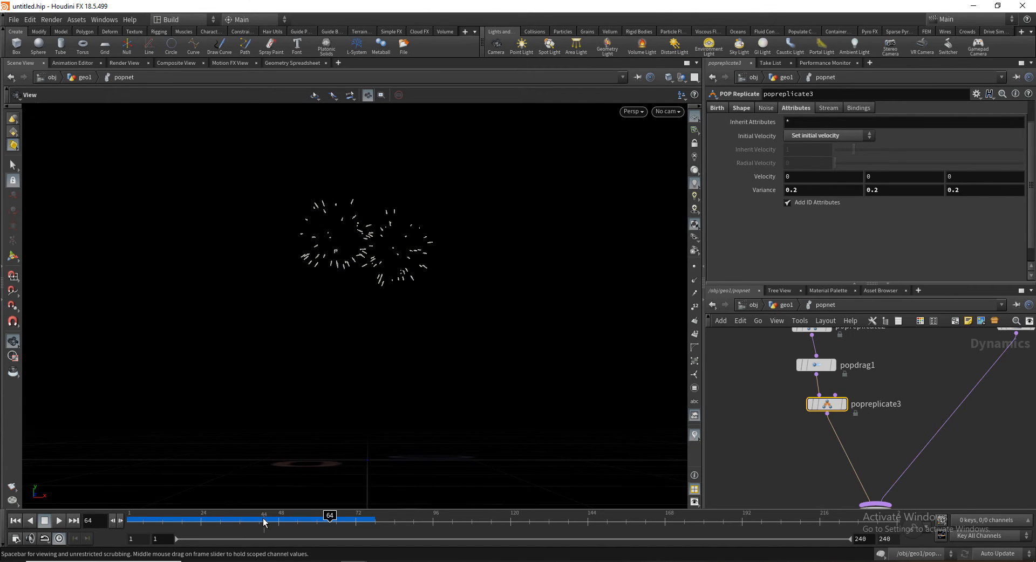
{"action": "mouse_move", "coordinate": [242, 520]}
{"action": "left_mouse_down"}
{"action": "mouse_move", "coordinate": [112, 515]}
{"action": "mouse_move", "coordinate": [456, 512]}
{"action": "left_mouse_up"}
{"action": "left_click_drag", "start_coordinate": [554, 514], "coordinate": [621, 516]}
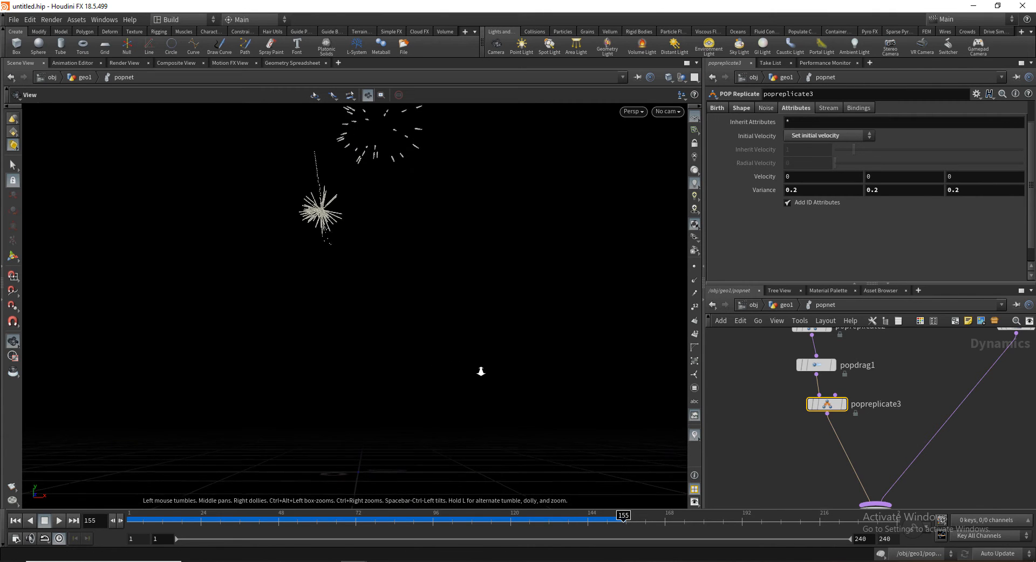
{"action": "left_click_drag", "start_coordinate": [439, 382], "coordinate": [411, 398]}
{"action": "left_click_drag", "start_coordinate": [131, 518], "coordinate": [64, 496]}
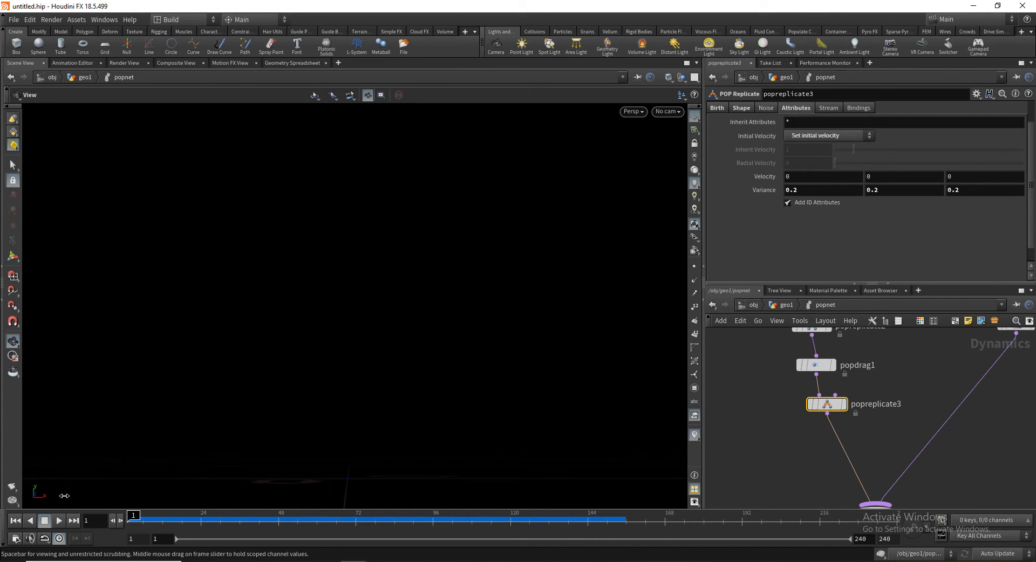
{"action": "left_click", "coordinate": [495, 45], "text": "ctrl"}
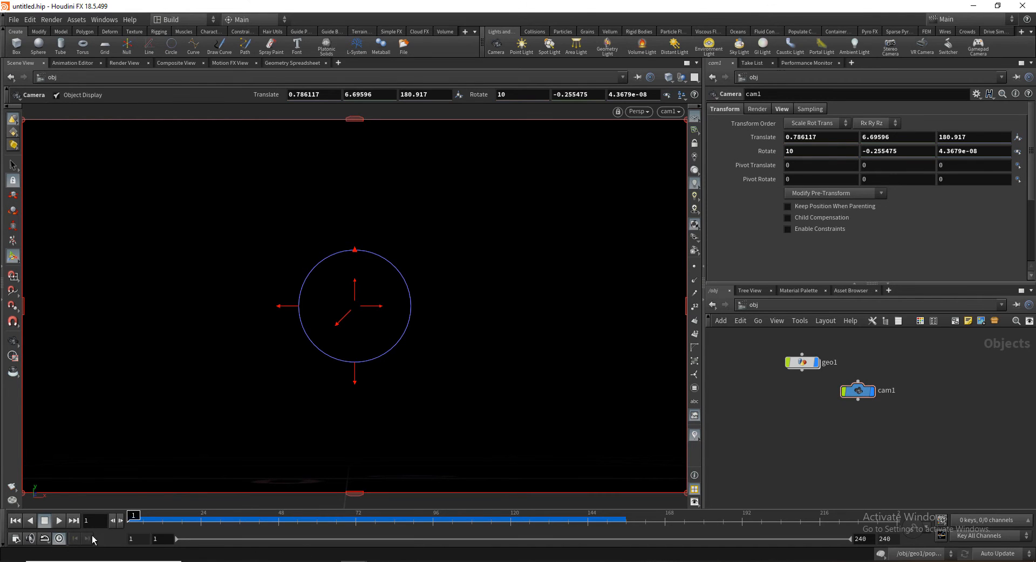
Scrub the simulation through cam1's view, enter geo1 and check the bursts at frame 62
{"action": "left_click_drag", "start_coordinate": [186, 519], "coordinate": [383, 519]}
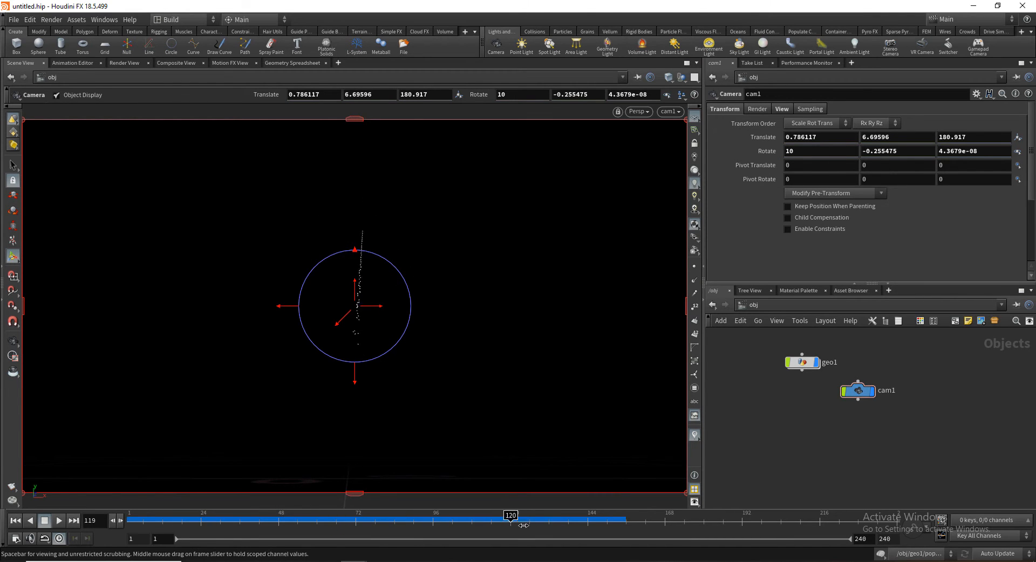
{"action": "left_click_drag", "start_coordinate": [523, 525], "coordinate": [386, 499]}
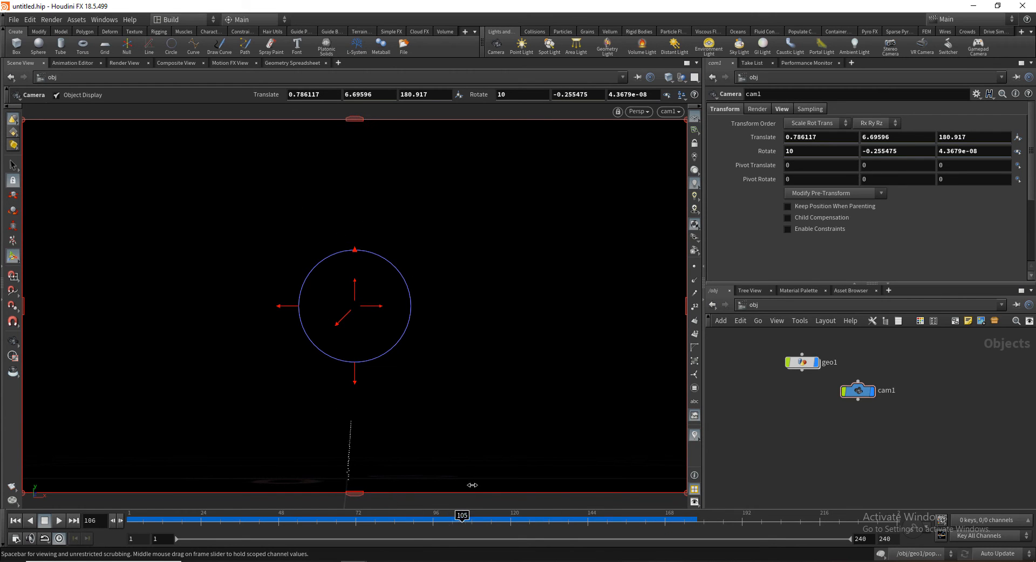
{"action": "left_click_drag", "start_coordinate": [472, 485], "coordinate": [225, 458]}
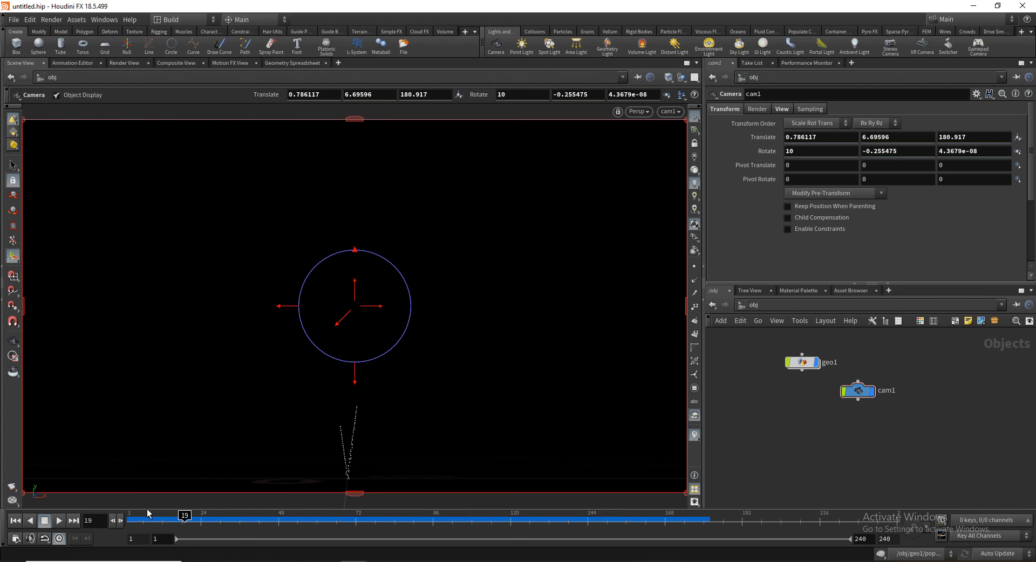
{"action": "double_click", "coordinate": [802, 362]}
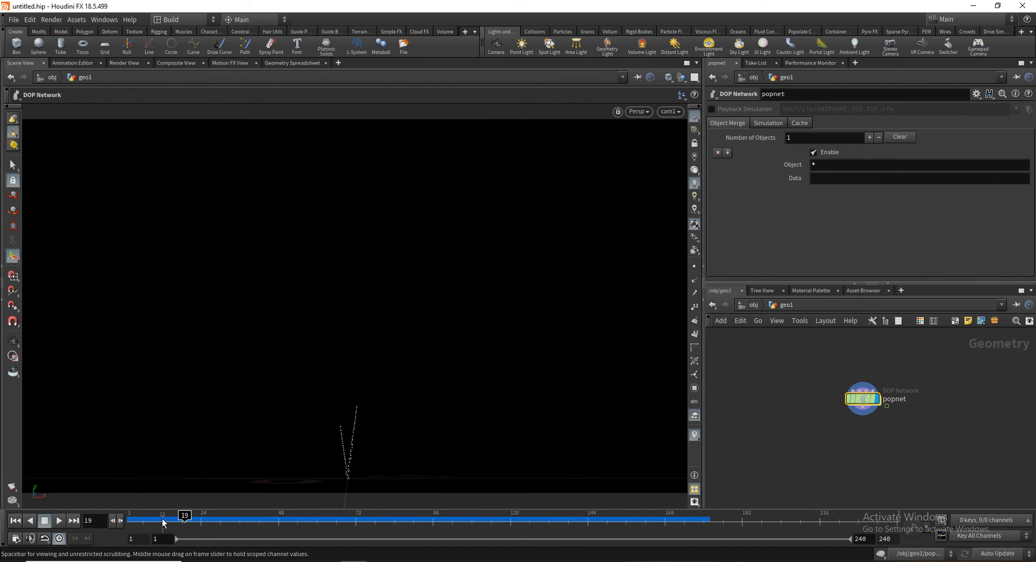
{"action": "left_click_drag", "start_coordinate": [278, 519], "coordinate": [324, 517]}
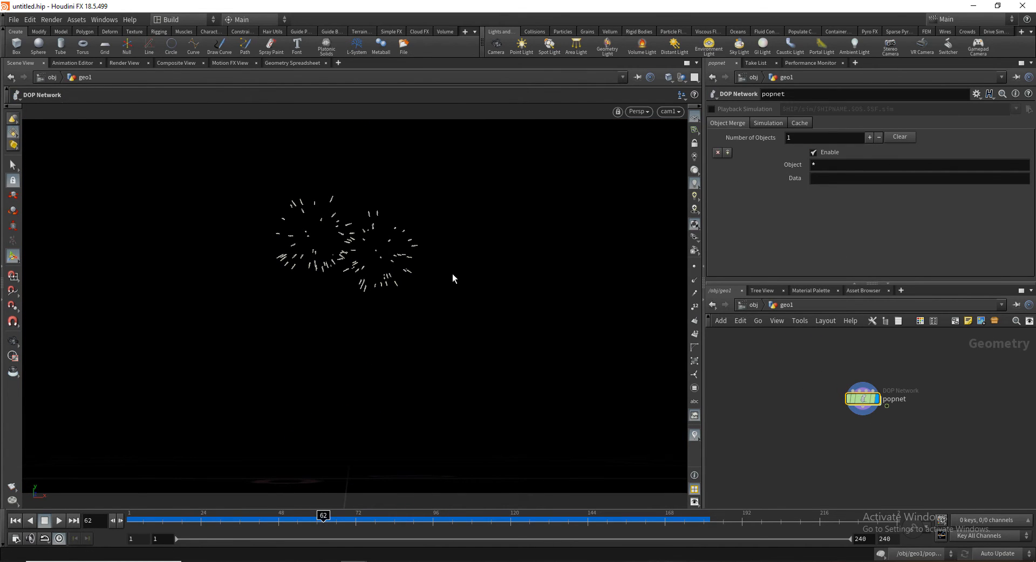
Inside popnet, make room above popreplicate3 and insert a POP Force node between popdrag1 and popreplicate3
{"action": "double_click", "coordinate": [863, 400]}
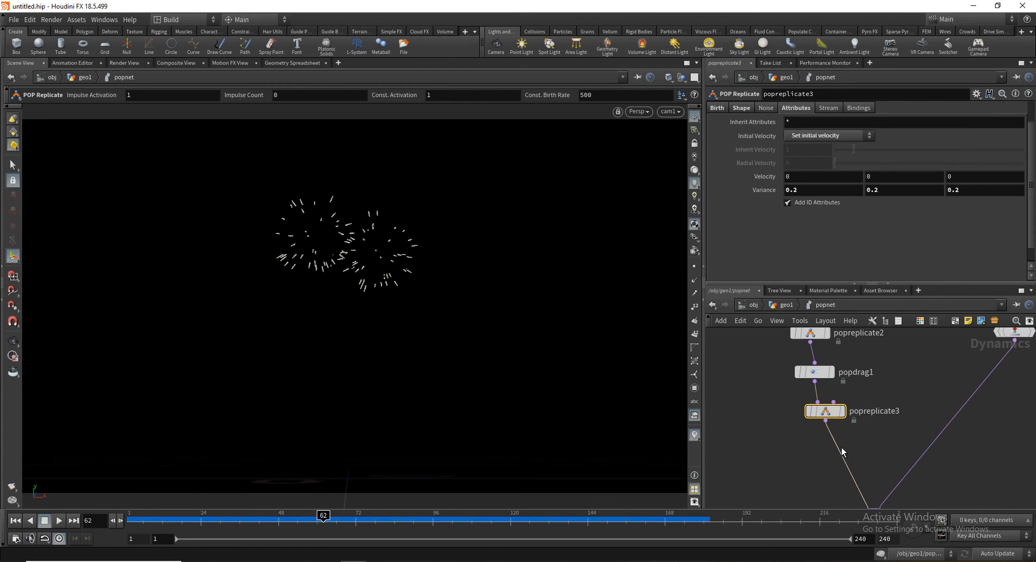
{"action": "left_click_drag", "start_coordinate": [823, 406], "coordinate": [814, 440]}
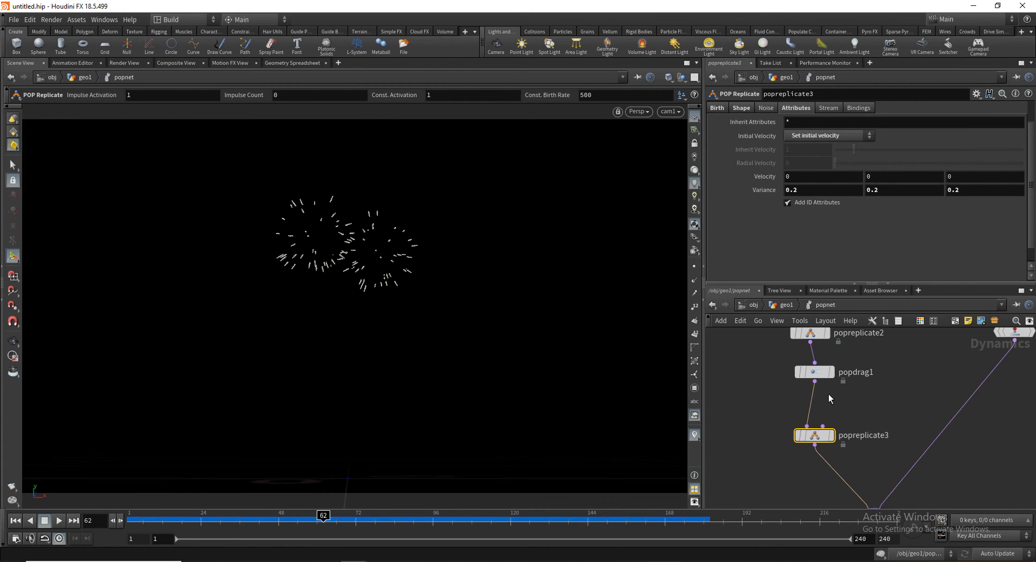
{"action": "key", "text": "Tab"}
{"action": "type", "text": "p"}
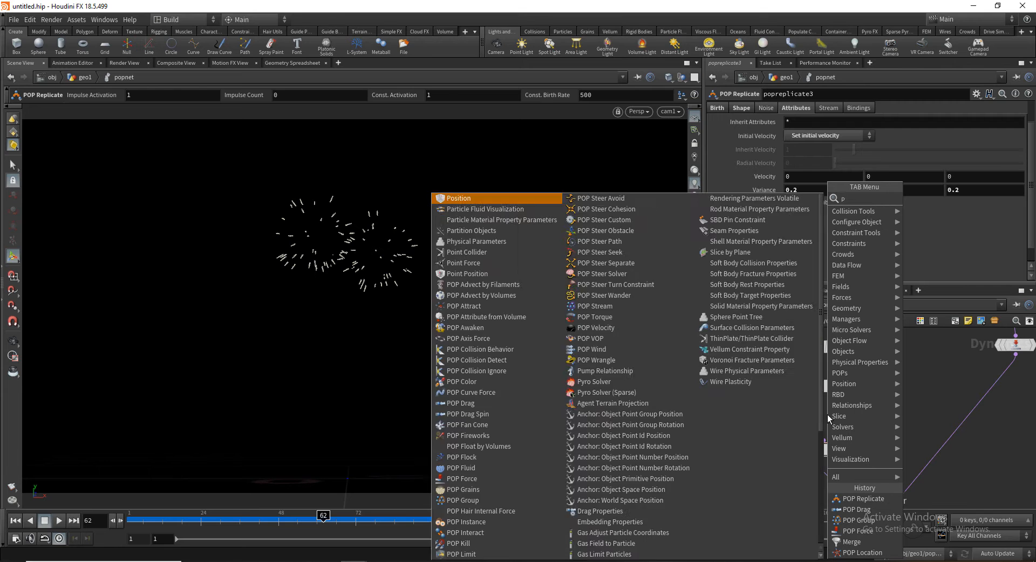
{"action": "type", "text": "opf"}
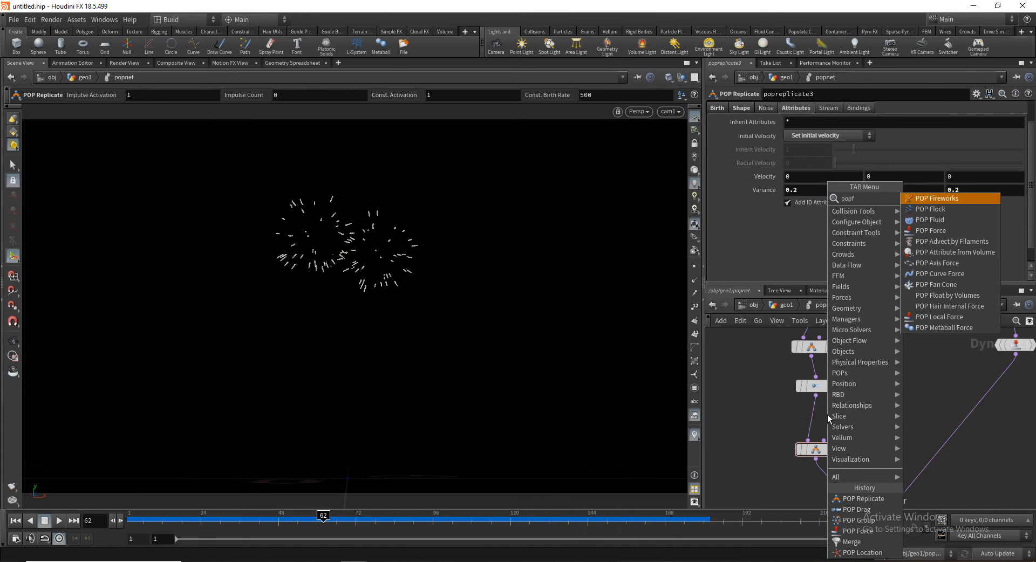
{"action": "key", "text": "Down"}
{"action": "key", "text": "Down"}
{"action": "key", "text": "Down"}
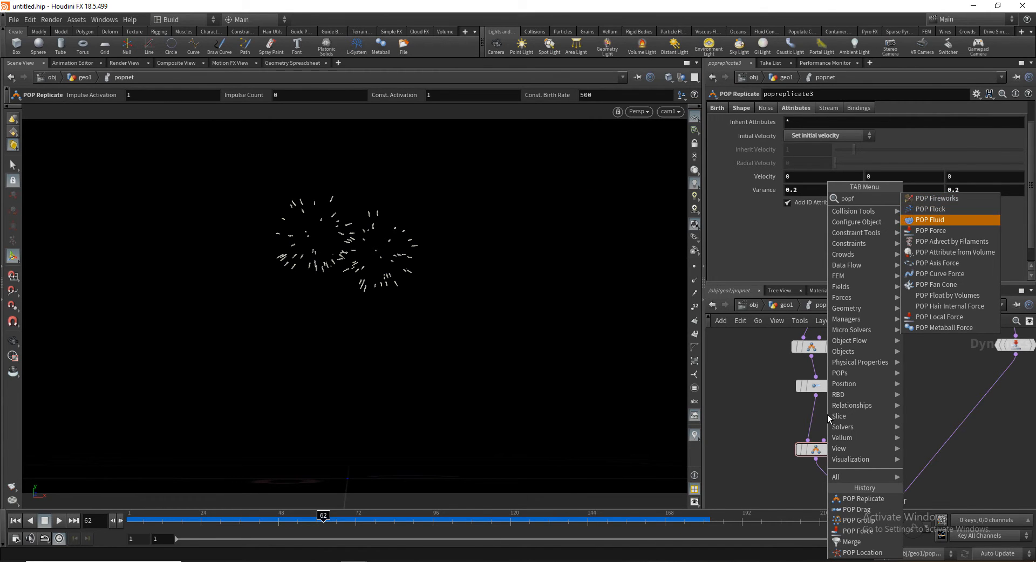
{"action": "key", "text": "Return"}
{"action": "left_click", "coordinate": [829, 416]}
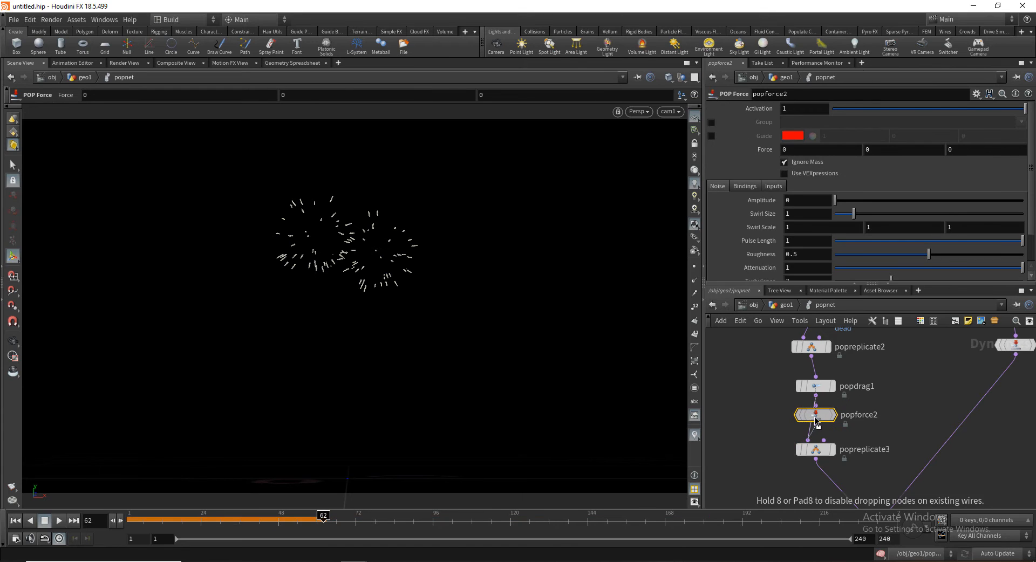
{"action": "left_click", "coordinate": [815, 418]}
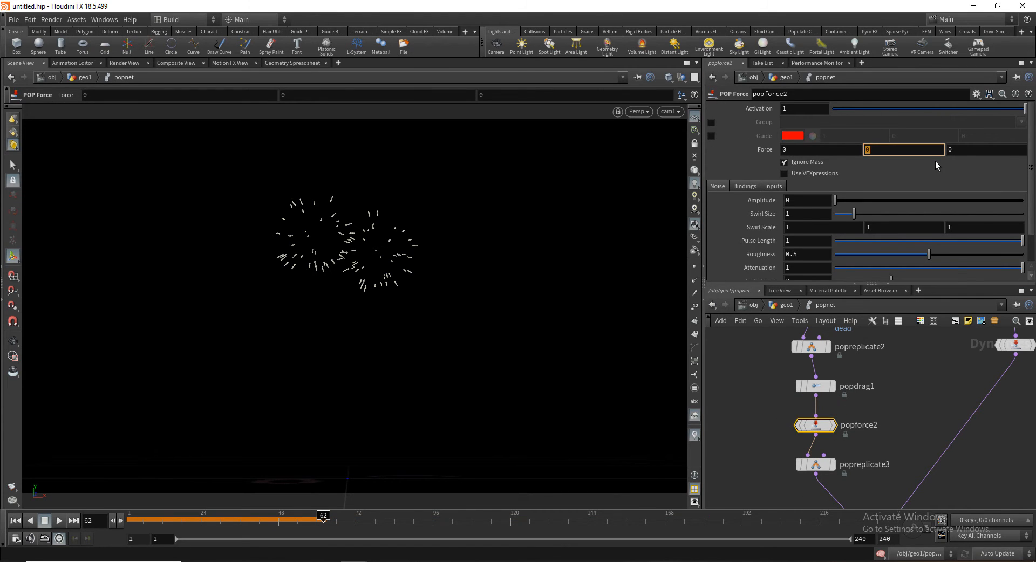
Set popforce2's Y force to -5, play the simulation from frame 1 and scrub back to frame 53
{"action": "type", "text": "-5"}
{"action": "key", "text": "Return"}
{"action": "left_click", "coordinate": [129, 519]}
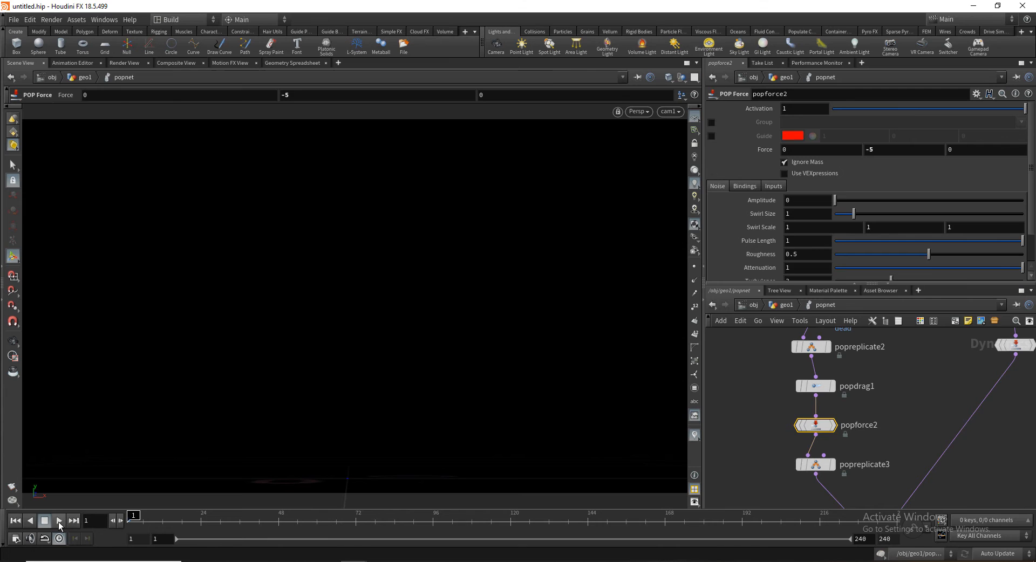
{"action": "left_click", "coordinate": [59, 521]}
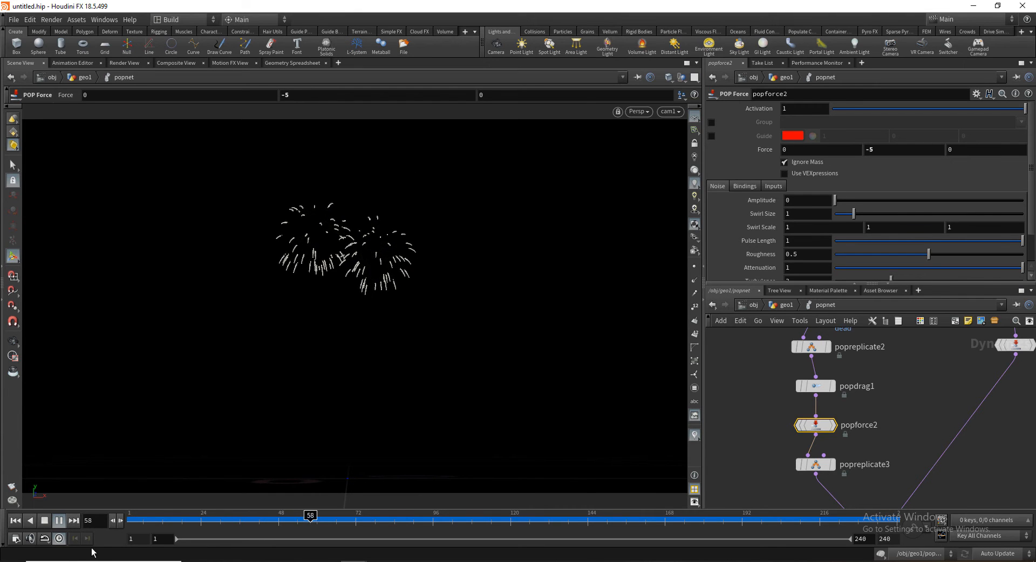
{"action": "left_click", "coordinate": [47, 521]}
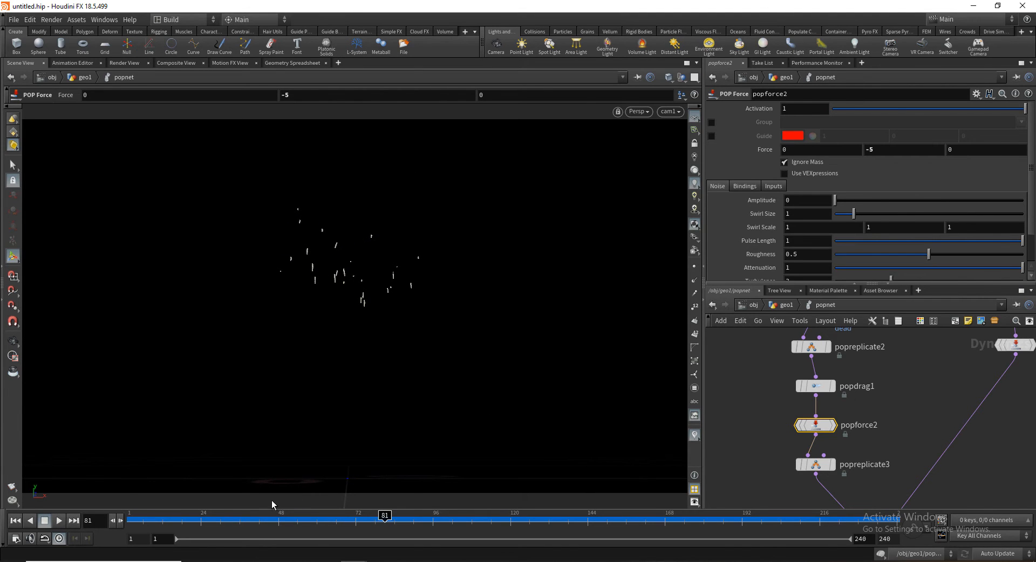
{"action": "left_click_drag", "start_coordinate": [273, 505], "coordinate": [286, 472]}
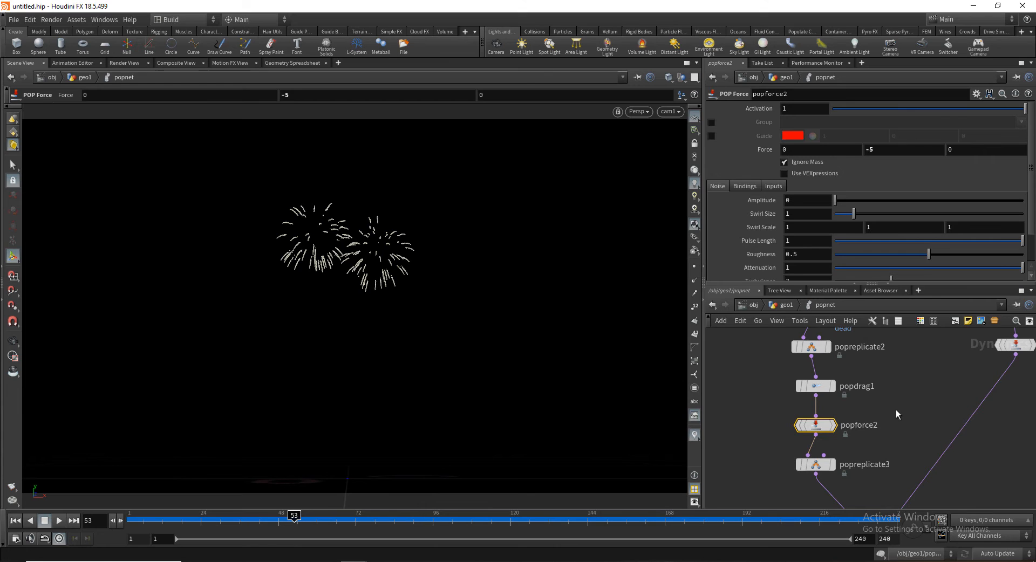
Duplicate the eight particle nodes upstream of the merge and place the copies beside the original chain
{"action": "scroll", "coordinate": [896, 411], "scroll_direction": "down", "scroll_amount": 6}
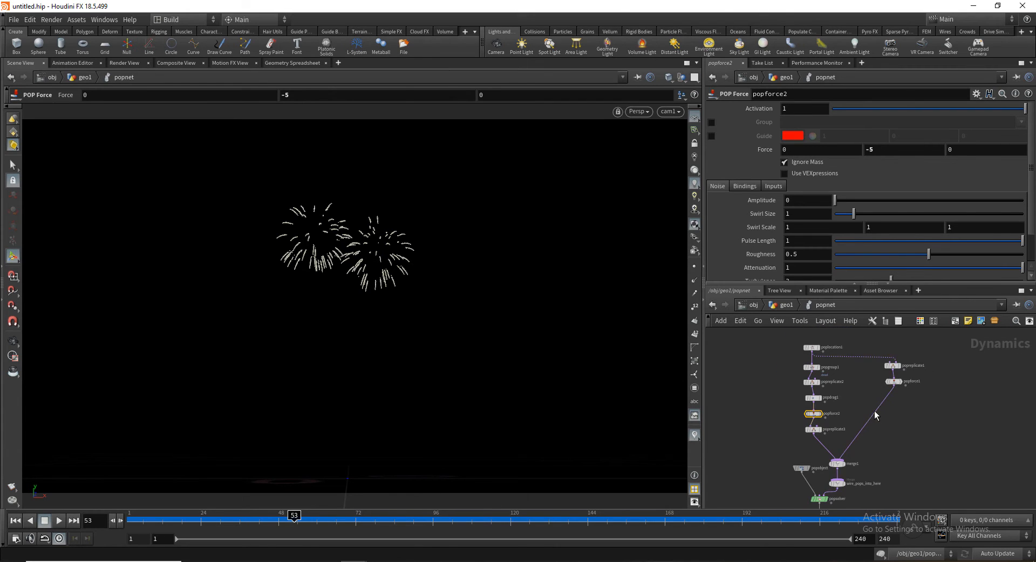
{"action": "middle_click_drag", "start_coordinate": [874, 415], "coordinate": [840, 418]}
{"action": "scroll", "coordinate": [847, 402], "scroll_direction": "down", "scroll_amount": 1}
{"action": "scroll", "coordinate": [830, 421], "scroll_direction": "up", "scroll_amount": 1}
{"action": "scroll", "coordinate": [831, 418], "scroll_direction": "down", "scroll_amount": 1}
{"action": "scroll", "coordinate": [821, 419], "scroll_direction": "up", "scroll_amount": 1}
{"action": "left_click_drag", "start_coordinate": [750, 354], "coordinate": [881, 438]}
{"action": "mouse_move", "coordinate": [767, 427]}
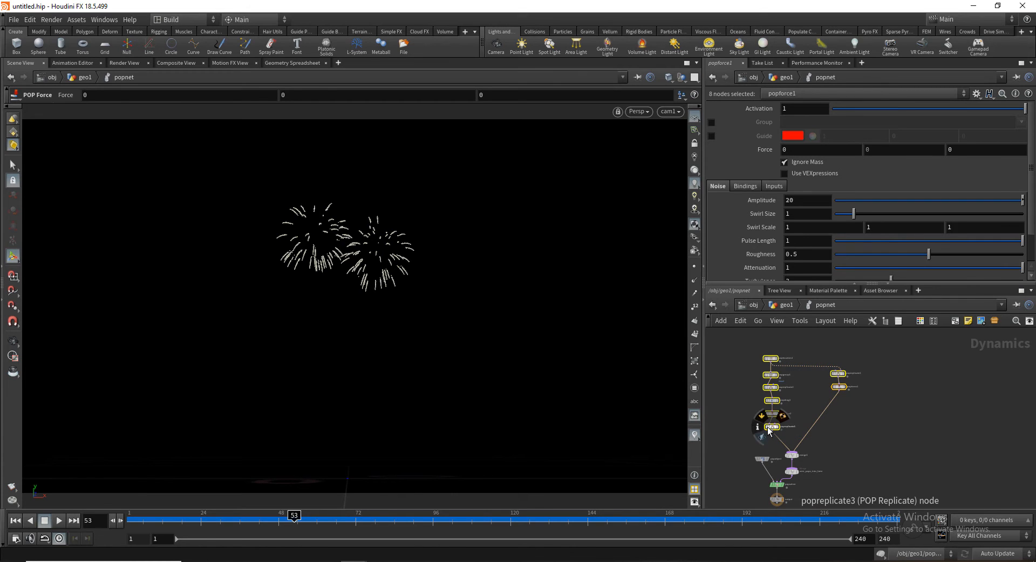
{"action": "left_click_drag", "start_coordinate": [772, 426], "coordinate": [903, 429], "text": "alt"}
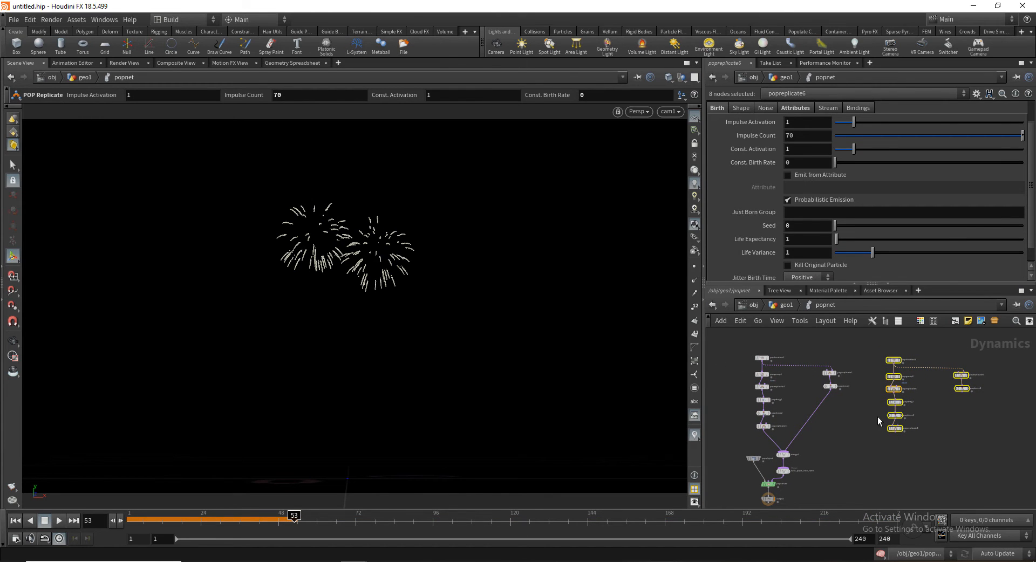
Add a Merge node below the duplicated particle chain and wire popreplicate4 and popforce4 into it
{"action": "scroll", "coordinate": [905, 452], "scroll_direction": "up", "scroll_amount": 3}
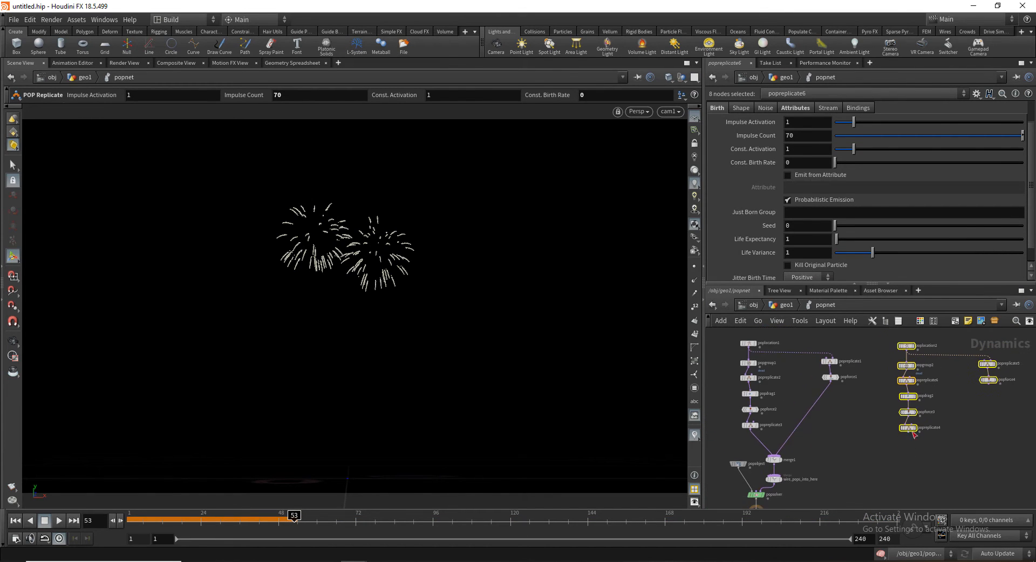
{"action": "mouse_move", "coordinate": [912, 429]}
{"action": "left_click", "coordinate": [934, 449]}
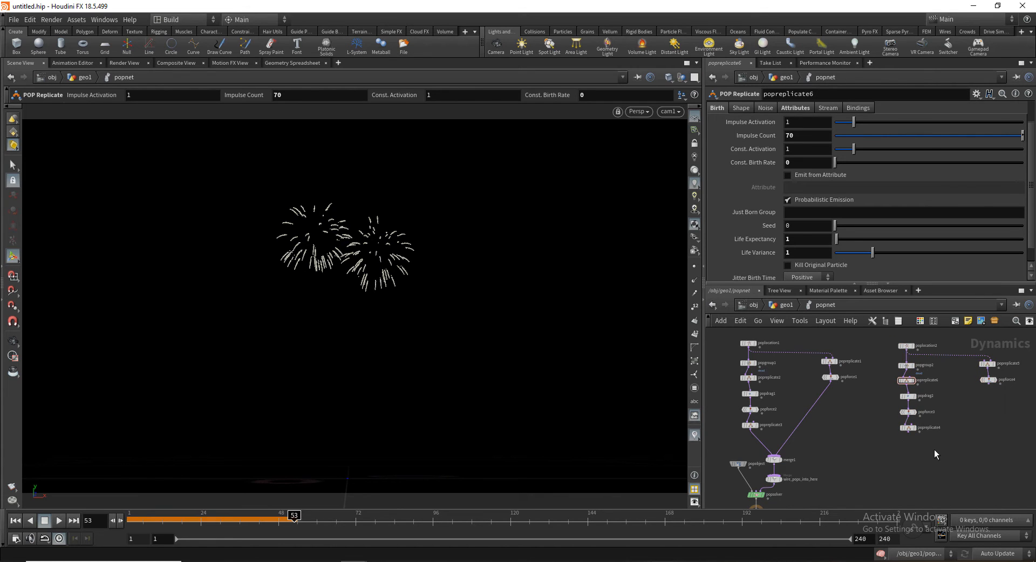
{"action": "key", "text": "Tab"}
{"action": "type", "text": "mer"}
{"action": "key", "text": "Return"}
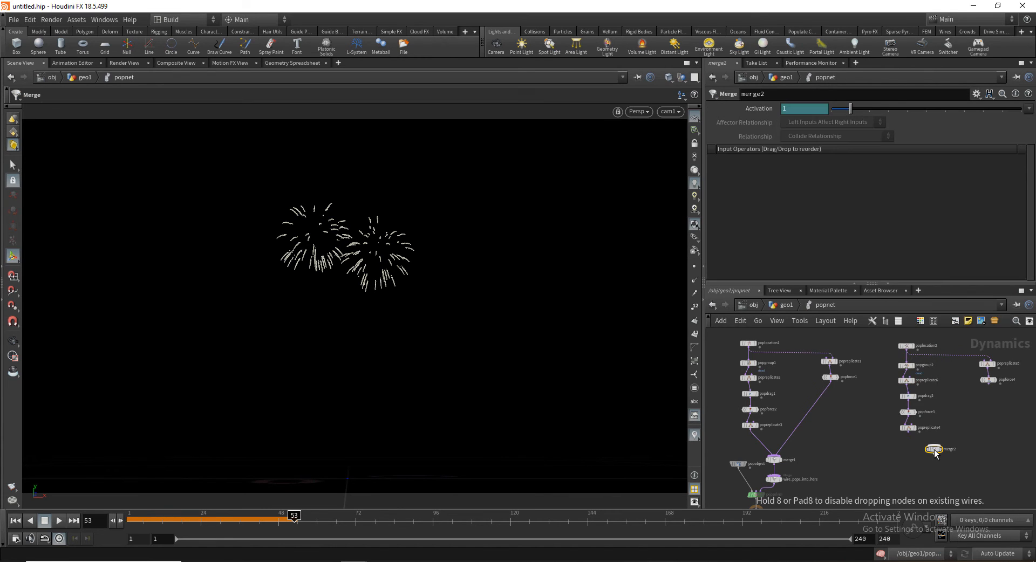
{"action": "left_click", "coordinate": [934, 448]}
{"action": "left_click_drag", "start_coordinate": [908, 433], "coordinate": [933, 446]}
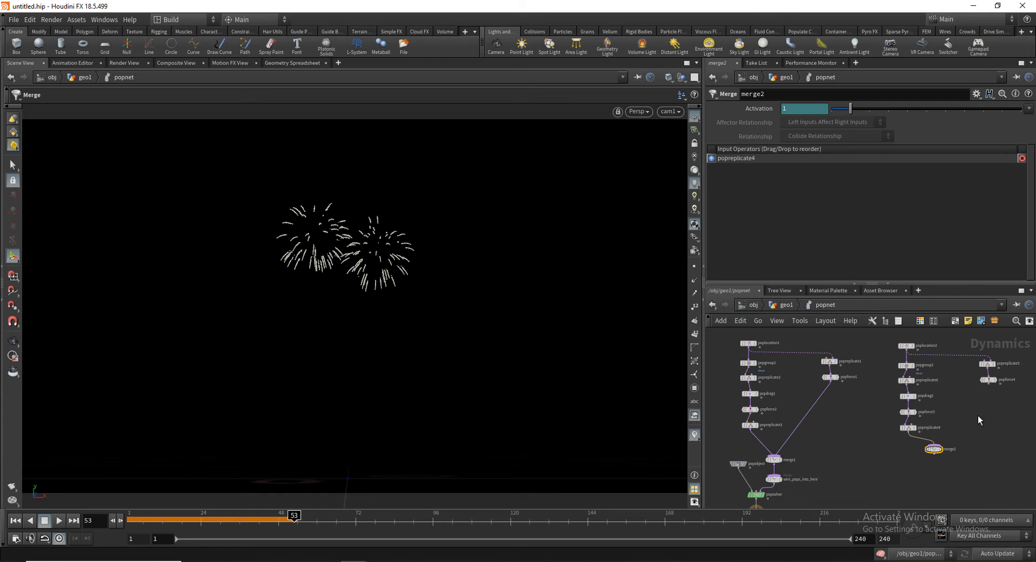
{"action": "left_click_drag", "start_coordinate": [988, 384], "coordinate": [934, 463]}
Select the popreplicate5 and popforce4 nodes in the duplicated trail branch
{"action": "middle_click_drag", "start_coordinate": [951, 381], "coordinate": [896, 396]}
{"action": "scroll", "coordinate": [912, 383], "scroll_direction": "up", "scroll_amount": 3}
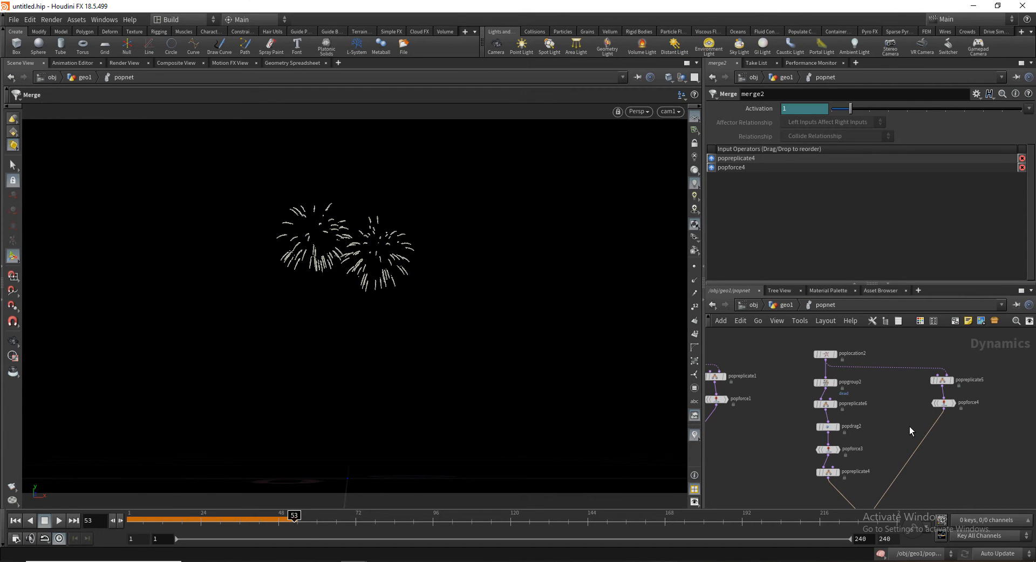
{"action": "left_click_drag", "start_coordinate": [908, 427], "coordinate": [998, 358]}
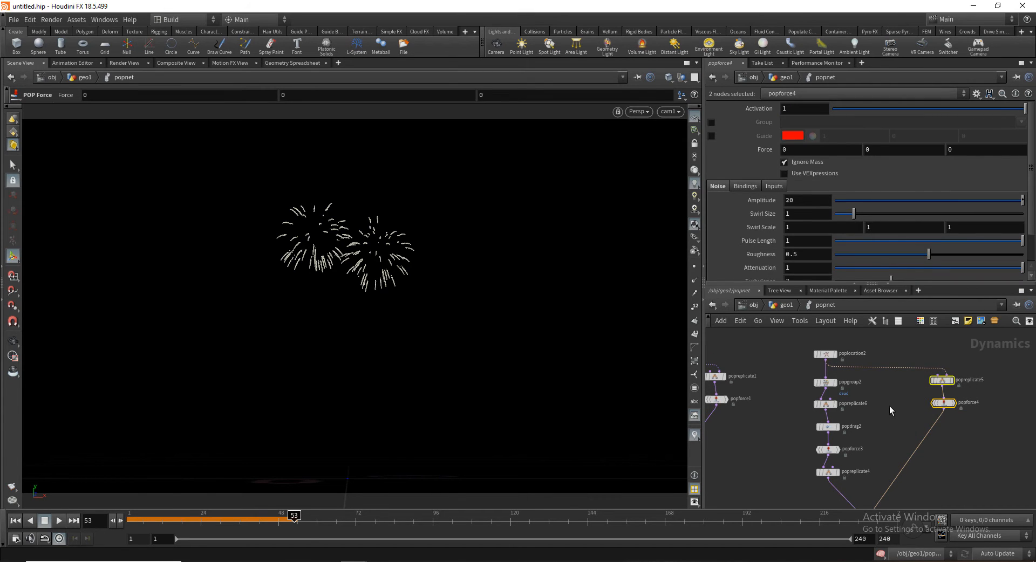
Delete popreplicate5 and popforce4 from the second firework branch, and wire merge2 into wire_pops_into_here
{"action": "key", "text": "Delete"}
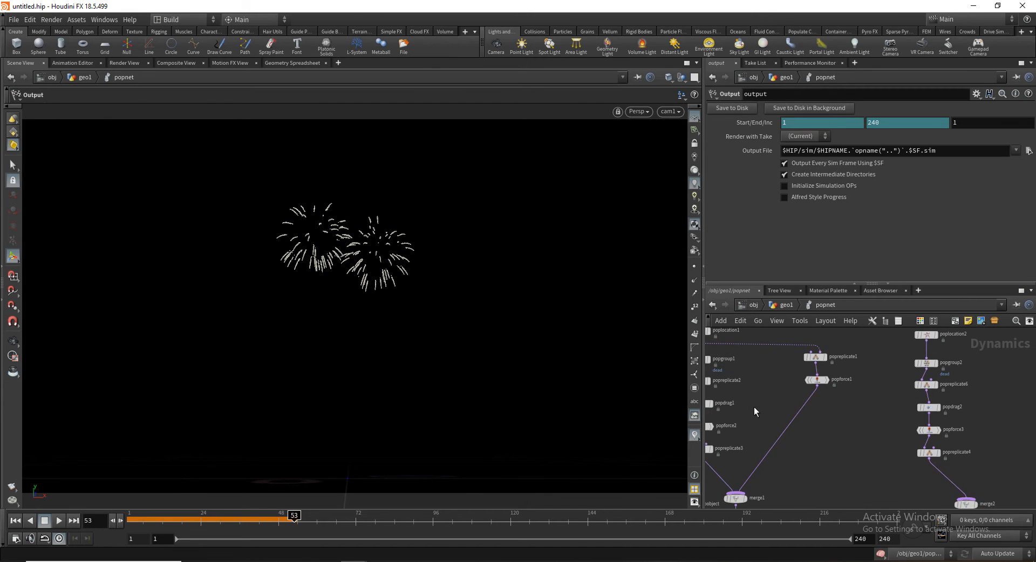
{"action": "middle_click_drag", "start_coordinate": [756, 412], "coordinate": [828, 396]}
{"action": "middle_click_drag", "start_coordinate": [917, 438], "coordinate": [826, 438]}
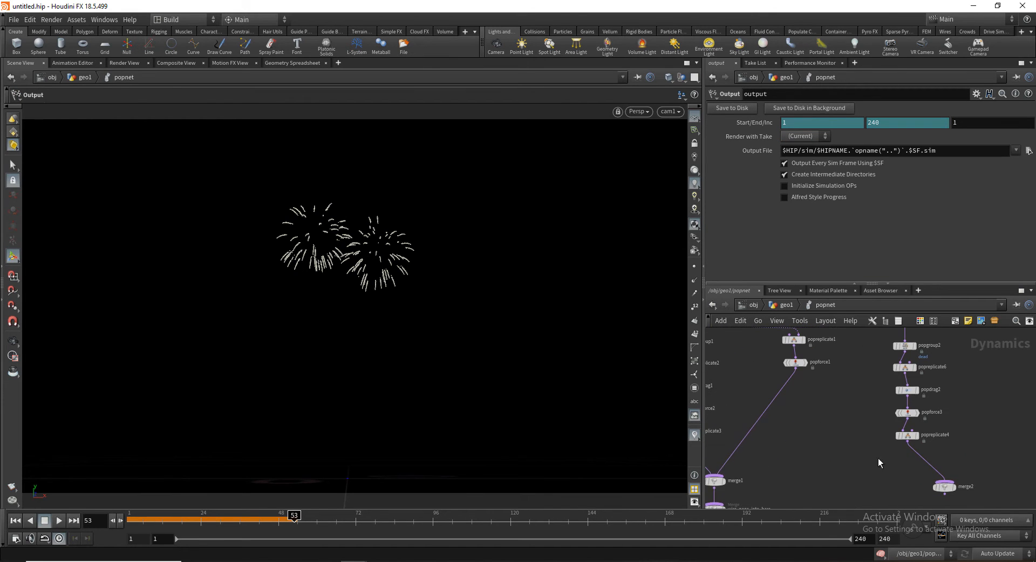
{"action": "middle_click_drag", "start_coordinate": [878, 459], "coordinate": [844, 461]}
{"action": "middle_click_drag", "start_coordinate": [941, 390], "coordinate": [939, 451]}
{"action": "middle_click_drag", "start_coordinate": [914, 495], "coordinate": [912, 415]}
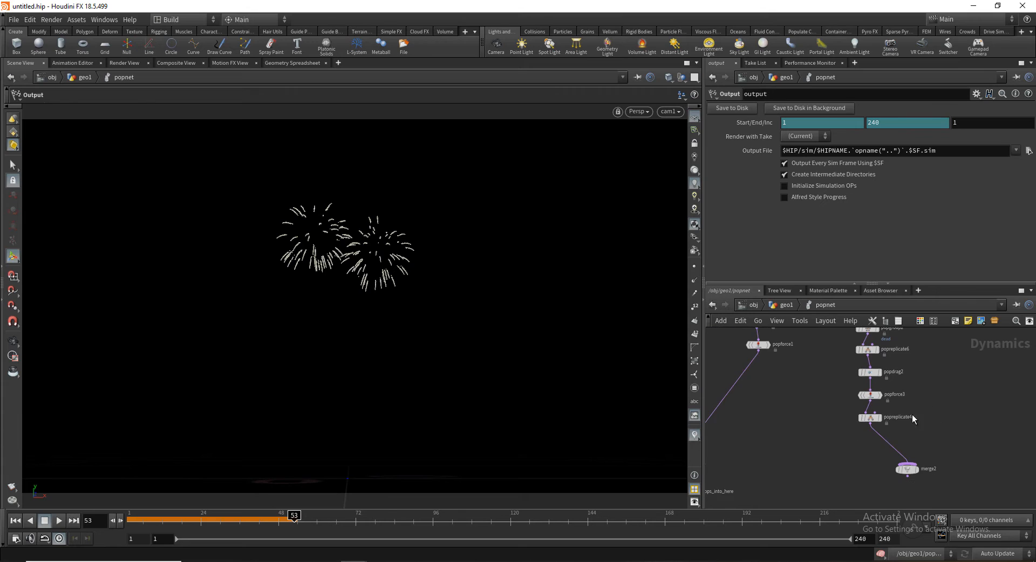
{"action": "middle_click_drag", "start_coordinate": [839, 446], "coordinate": [879, 425]}
{"action": "scroll", "coordinate": [881, 426], "scroll_direction": "down", "scroll_amount": 2}
{"action": "middle_click_drag", "start_coordinate": [851, 472], "coordinate": [862, 463]}
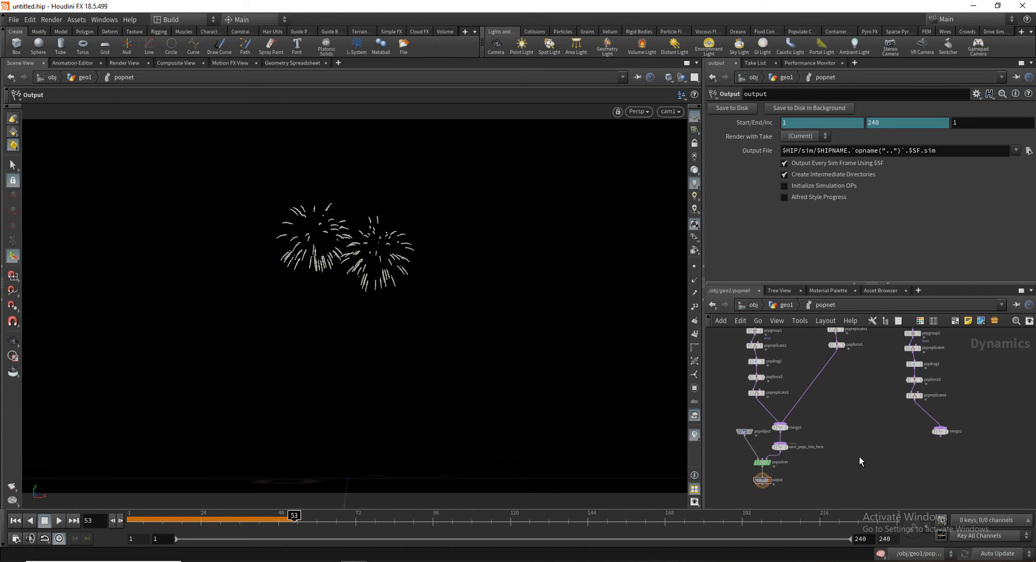
{"action": "left_click_drag", "start_coordinate": [941, 438], "coordinate": [790, 450]}
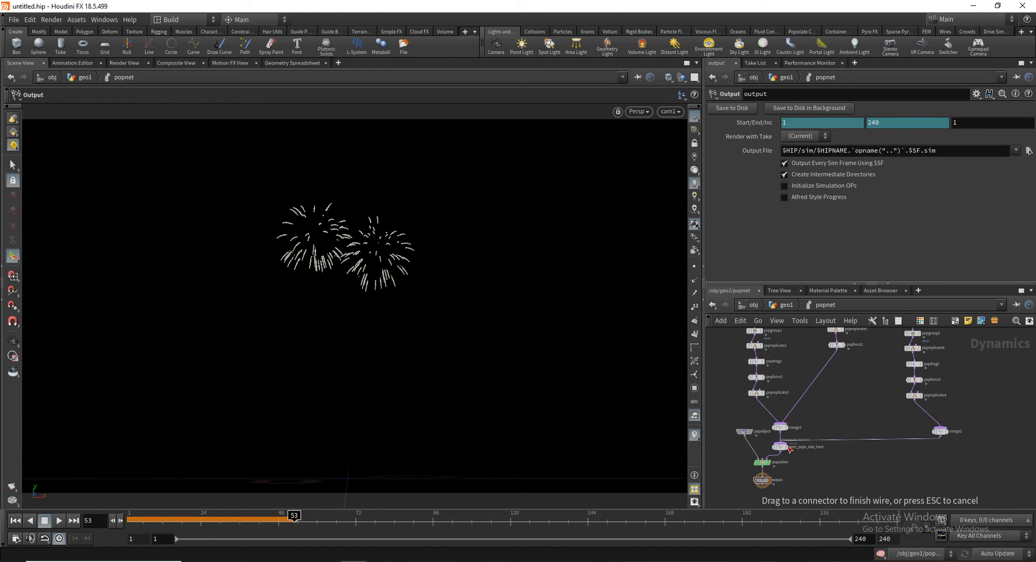
{"action": "left_click", "coordinate": [829, 450]}
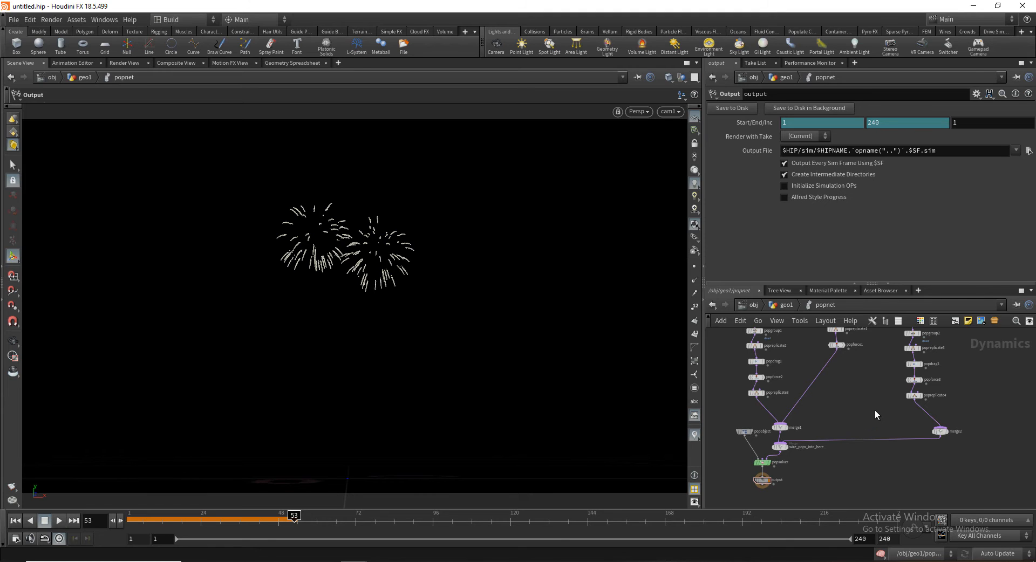
{"action": "key", "text": "Escape"}
Remove popforce3 and popreplicate4 from below popdrag2, and replay the simulation from the first frame
{"action": "middle_click_drag", "start_coordinate": [843, 407], "coordinate": [760, 422]}
{"action": "scroll", "coordinate": [818, 421], "scroll_direction": "up", "scroll_amount": 3}
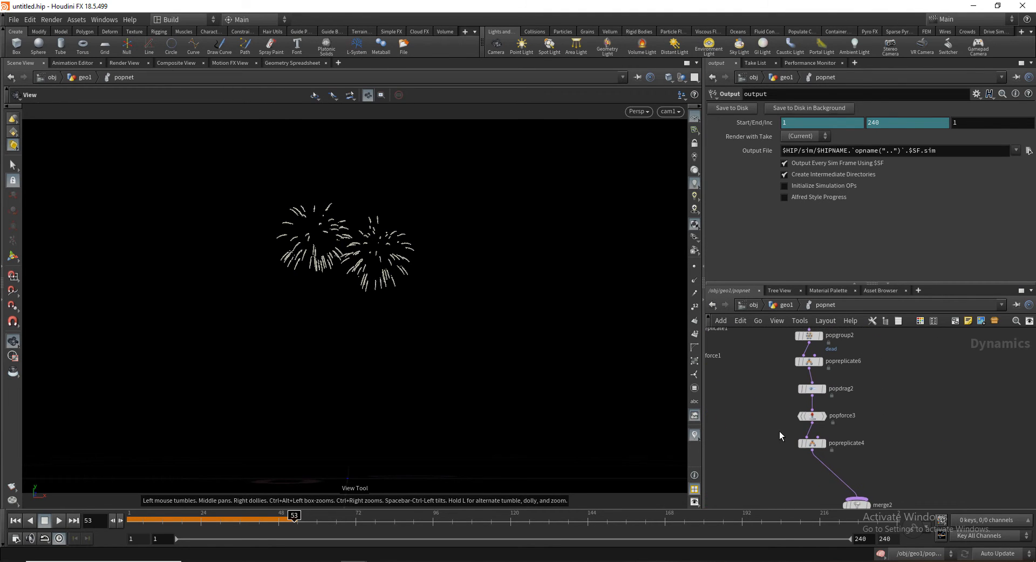
{"action": "left_click_drag", "start_coordinate": [785, 430], "coordinate": [896, 455]}
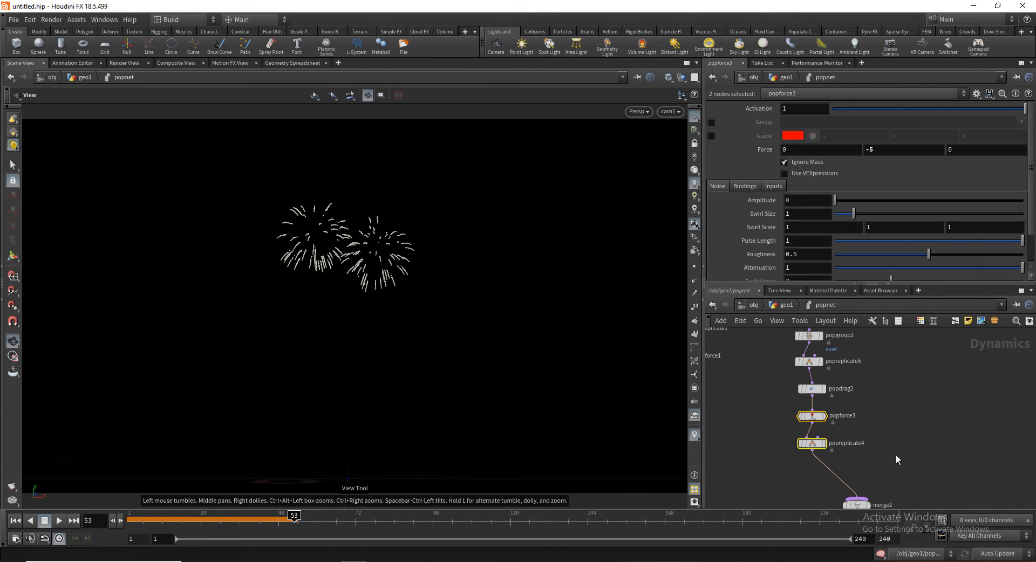
{"action": "key", "text": "Delete"}
{"action": "middle_click_drag", "start_coordinate": [760, 444], "coordinate": [847, 419]}
{"action": "scroll", "coordinate": [773, 439], "scroll_direction": "down", "scroll_amount": 2}
{"action": "left_click", "coordinate": [22, 520]}
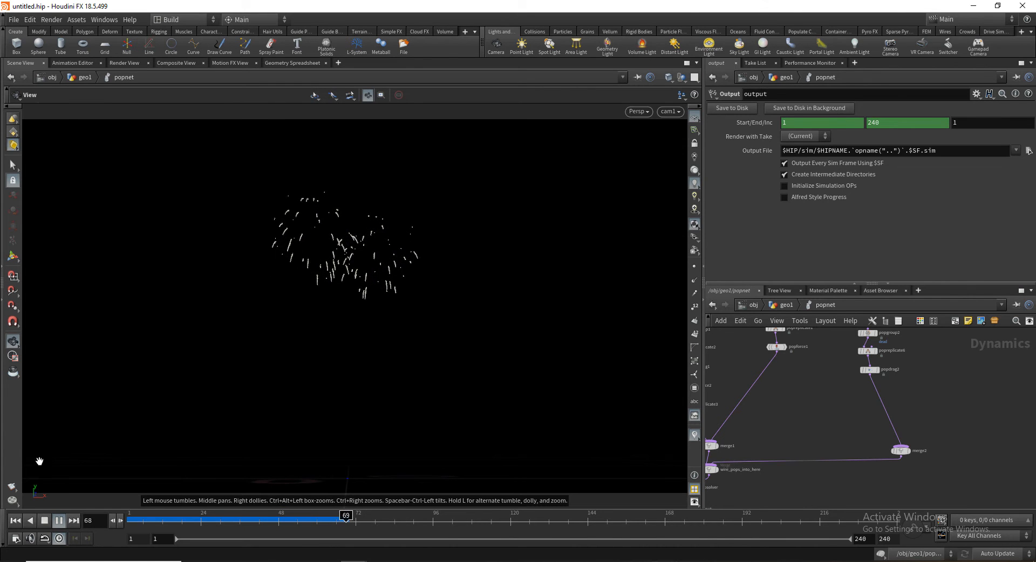
{"action": "left_click", "coordinate": [45, 521]}
Set the impulse count of popreplicate6 to 200 and replay the simulation from the start
{"action": "scroll", "coordinate": [938, 409], "scroll_direction": "down", "scroll_amount": 2}
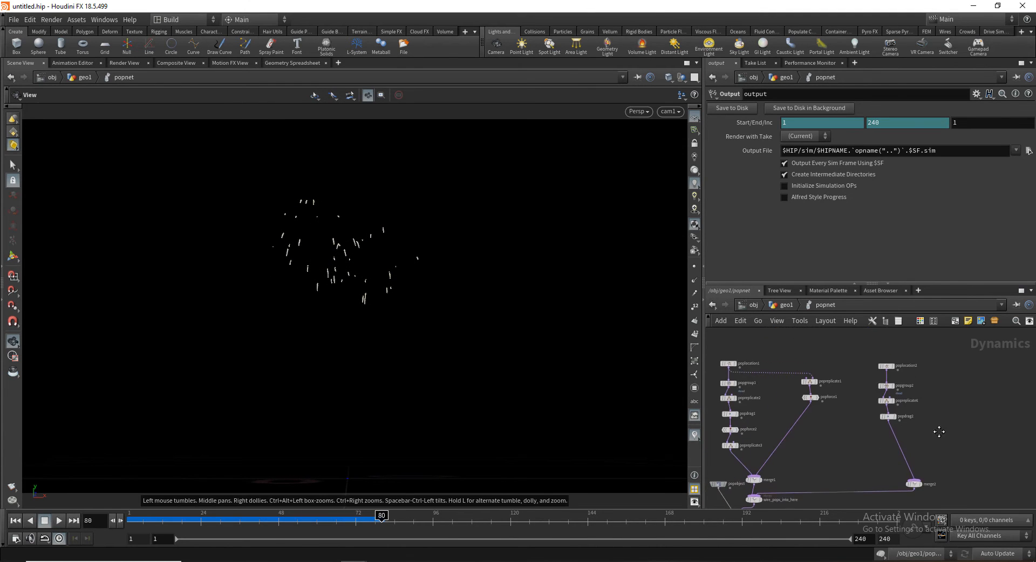
{"action": "left_click", "coordinate": [886, 366]}
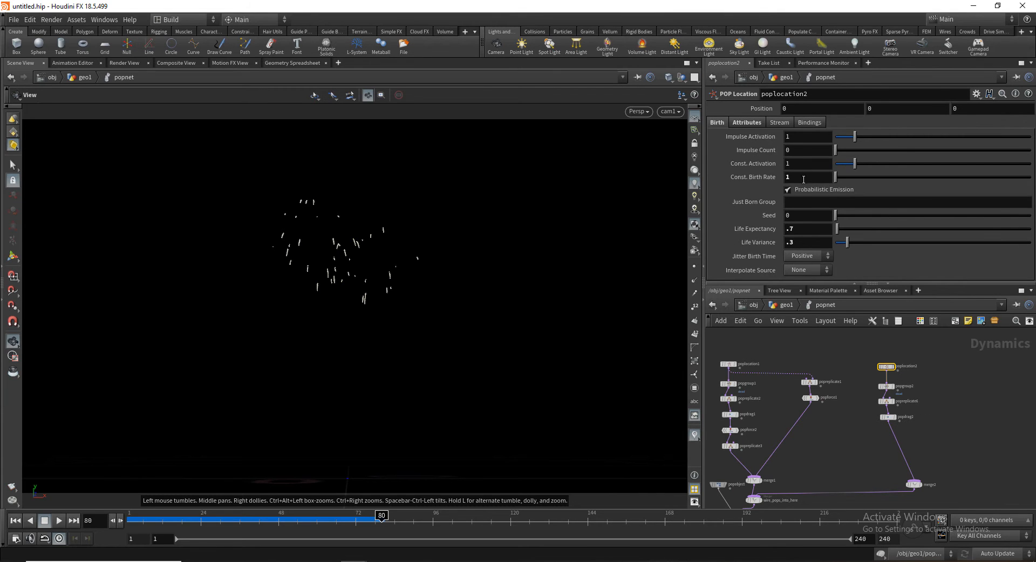
{"action": "scroll", "coordinate": [872, 413], "scroll_direction": "up", "scroll_amount": 2}
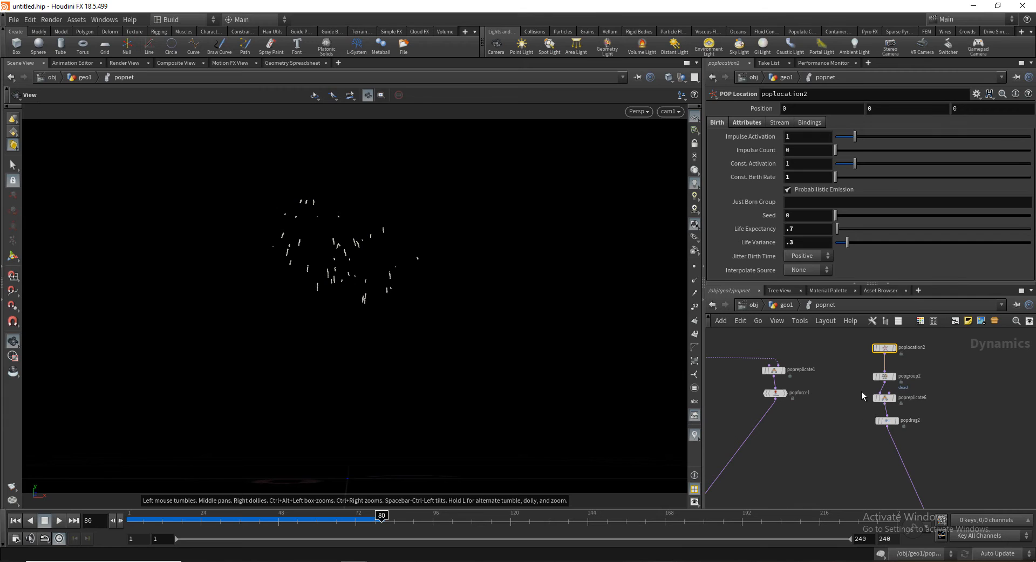
{"action": "left_click", "coordinate": [884, 398]}
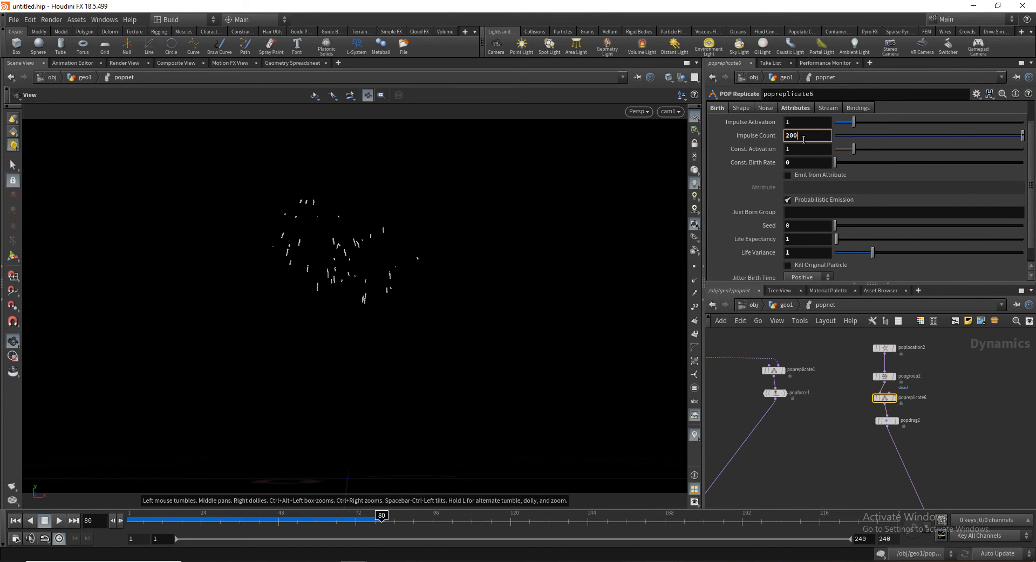
{"action": "key", "text": "Return"}
{"action": "left_click", "coordinate": [15, 521]}
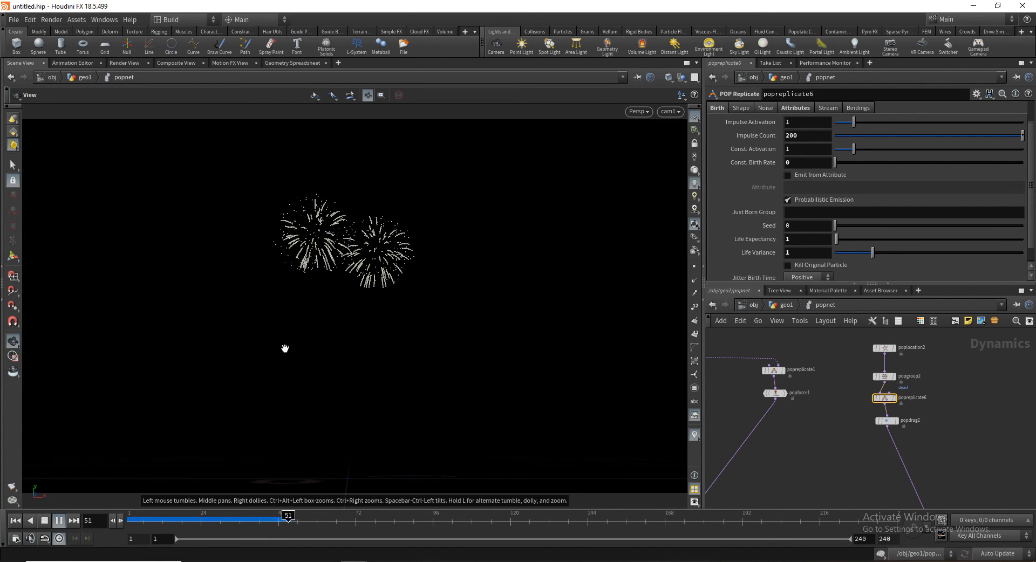
{"action": "left_click", "coordinate": [48, 522]}
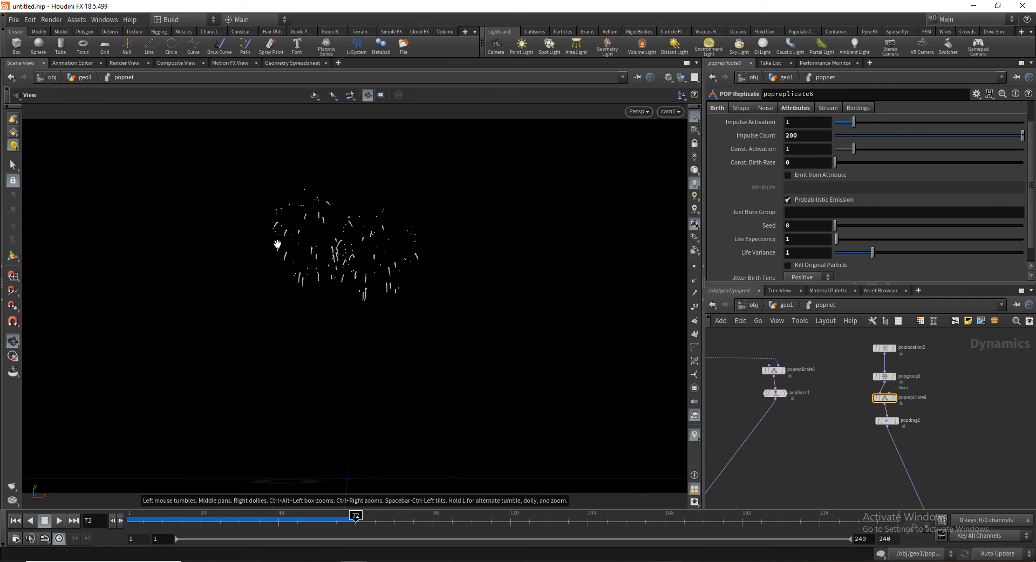
Move popdrag2 down and insert a POP Force node between popreplicate6 and popdrag2
{"action": "scroll", "coordinate": [884, 418], "scroll_direction": "up", "scroll_amount": 3}
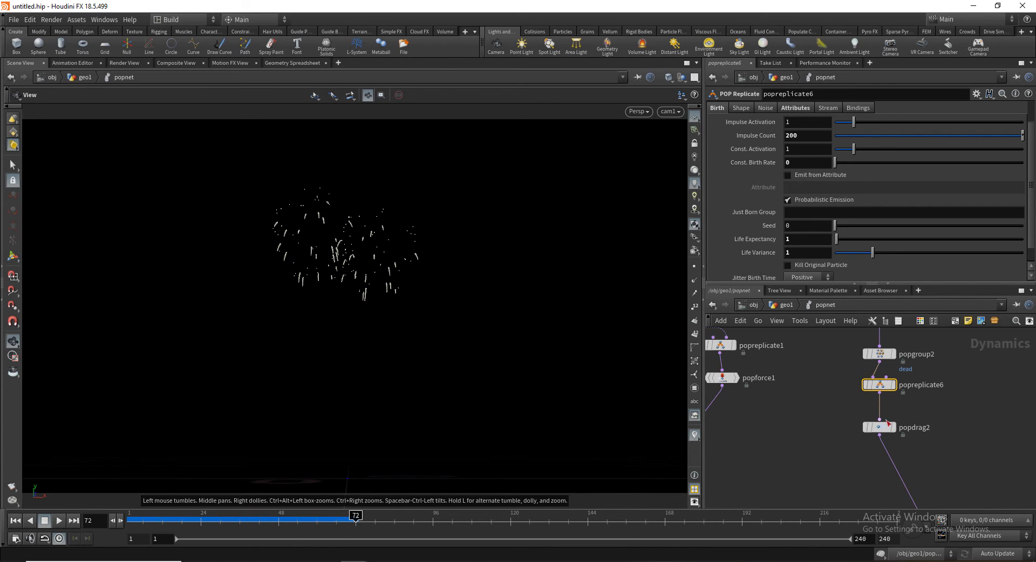
{"action": "left_click_drag", "start_coordinate": [878, 429], "coordinate": [880, 453]}
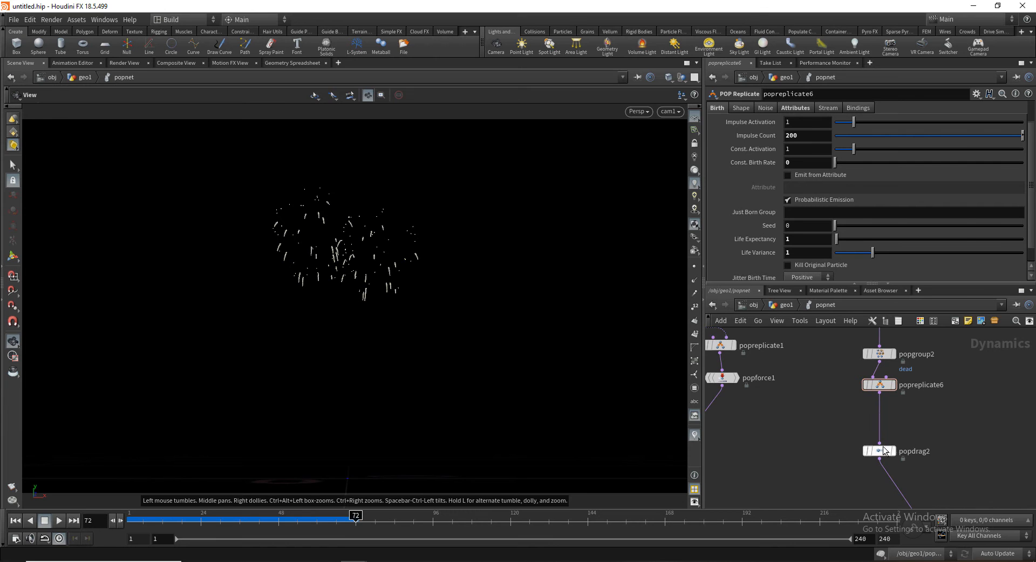
{"action": "key", "text": "Tab"}
{"action": "type", "text": "popf"}
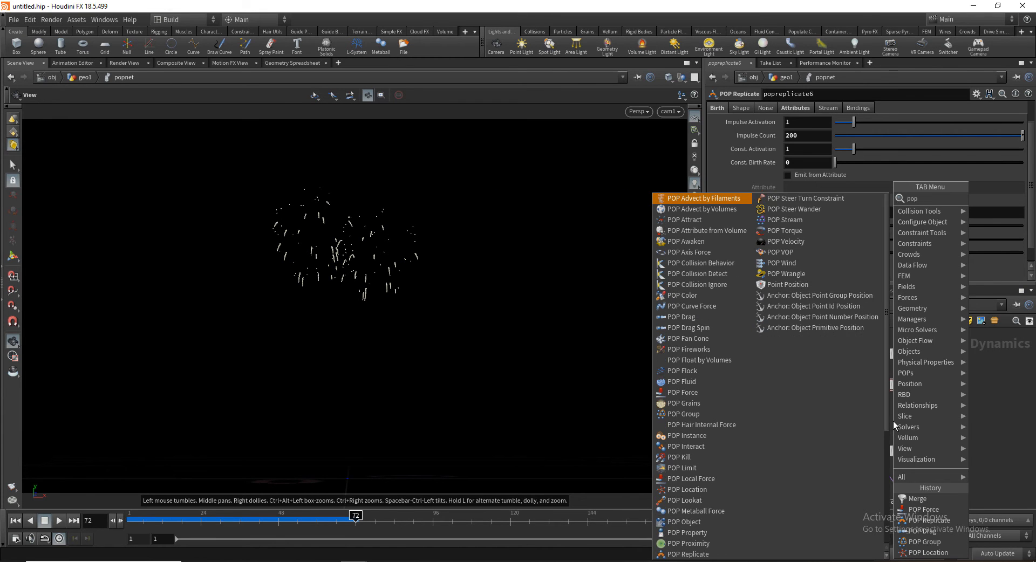
{"action": "key", "text": "Down"}
{"action": "key", "text": "Down"}
{"action": "key", "text": "Down"}
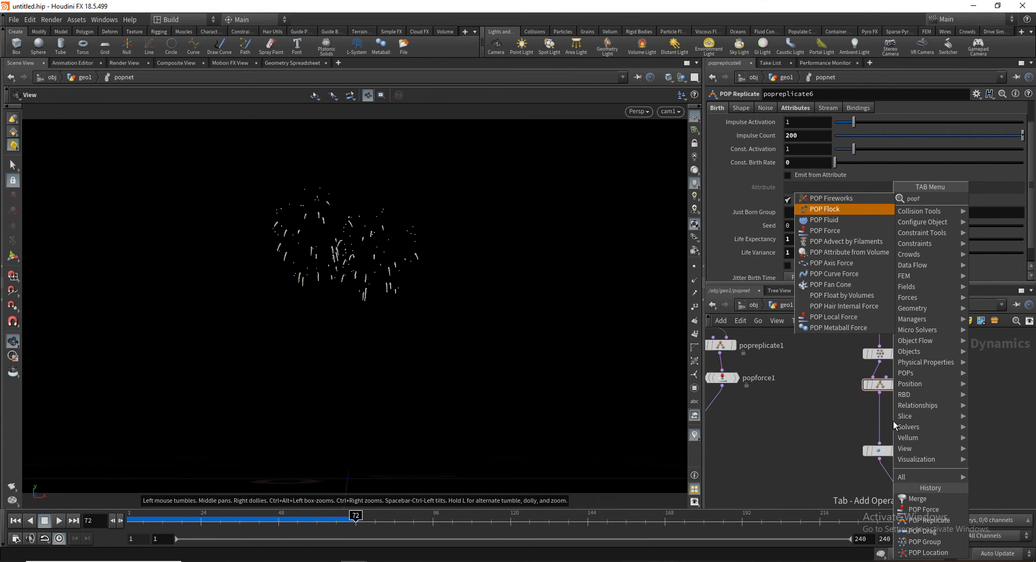
{"action": "key", "text": "Return"}
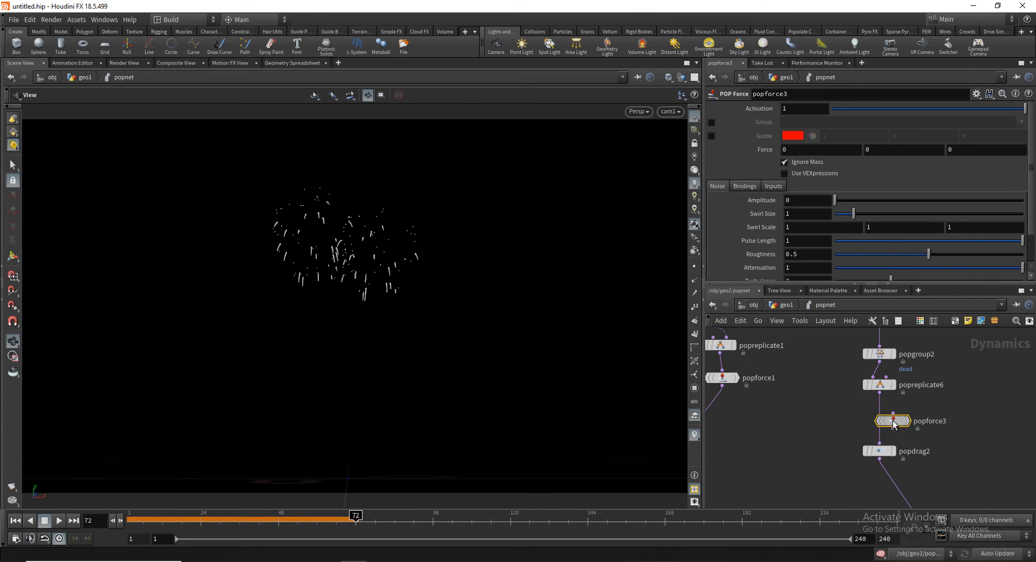
{"action": "left_click", "coordinate": [880, 418]}
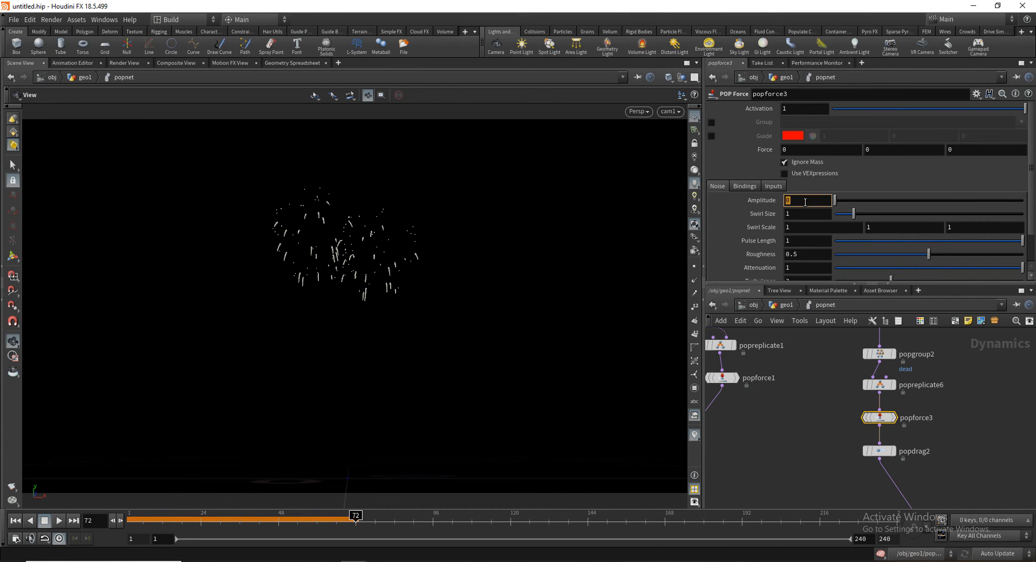
Set the noise amplitude of the new POP Force to 20, play the simulation, and return to the first frame
{"action": "left_click", "coordinate": [805, 201]}
{"action": "type", "text": "20"}
{"action": "key", "text": "Return"}
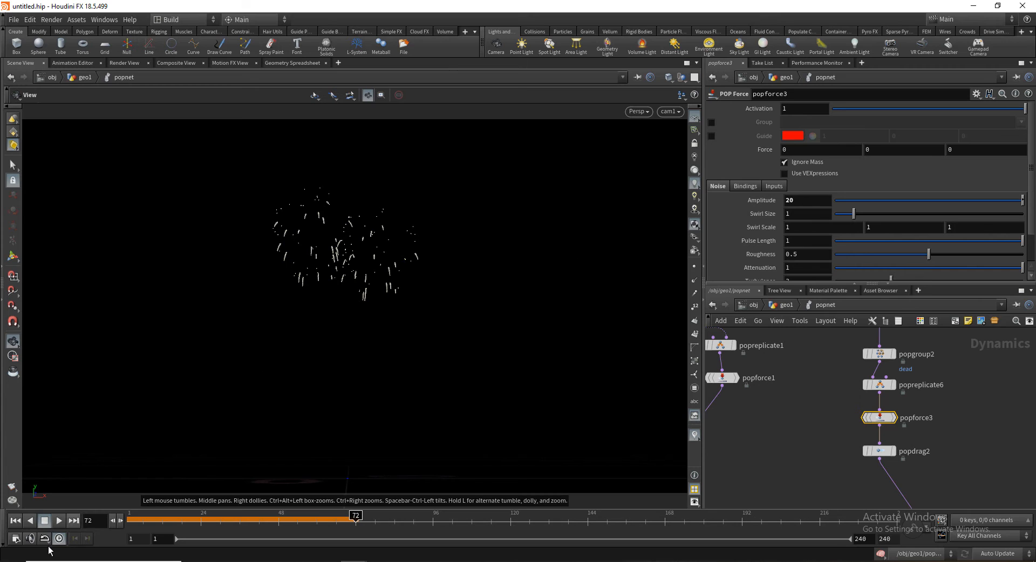
{"action": "left_click", "coordinate": [16, 523]}
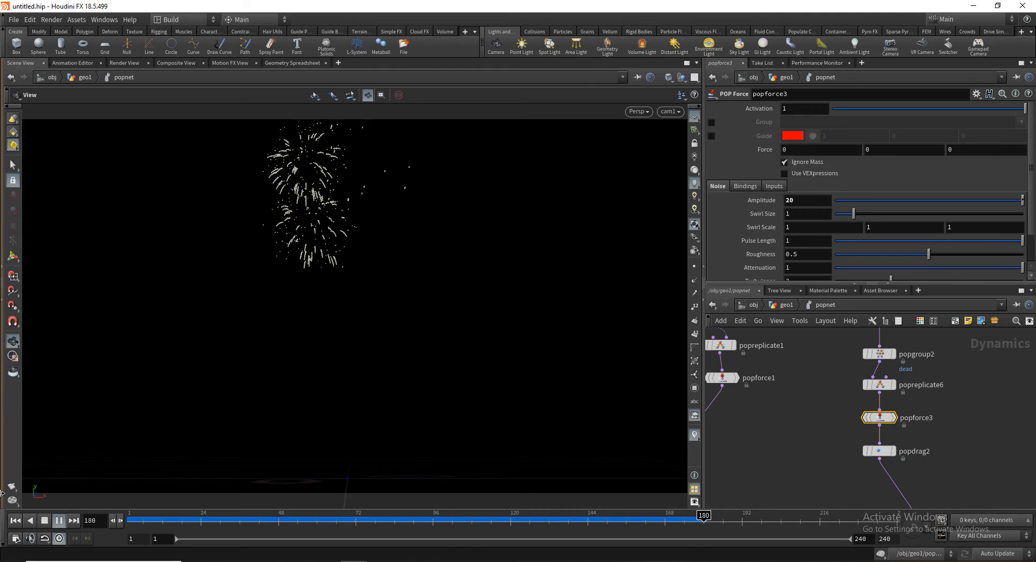
{"action": "left_click", "coordinate": [44, 521]}
{"action": "left_click", "coordinate": [15, 521]}
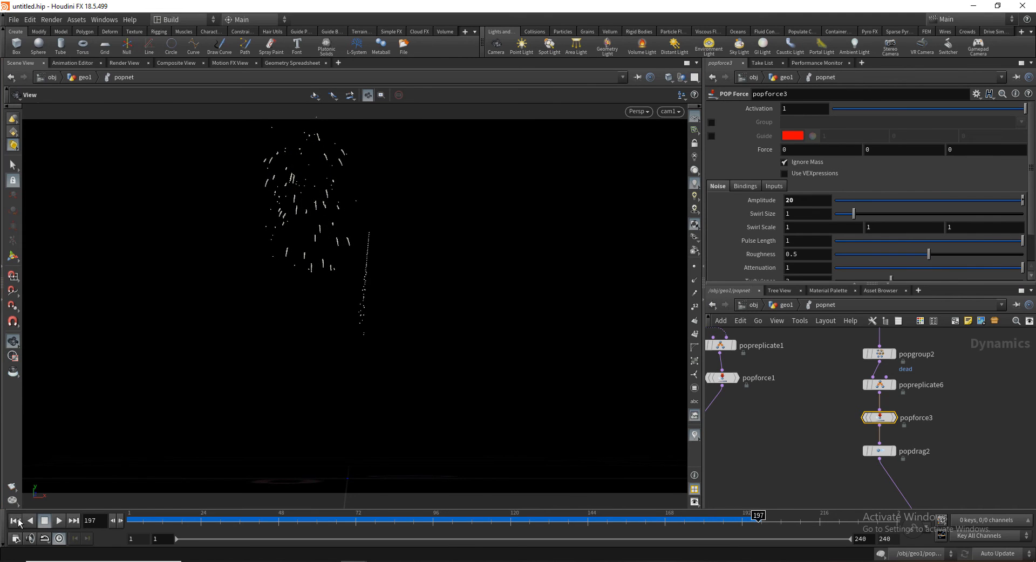
Enable Add Noise on popreplicate6 with an amplitude of 10
{"action": "middle_click_drag", "start_coordinate": [940, 411], "coordinate": [837, 405]}
{"action": "left_click", "coordinate": [826, 390]}
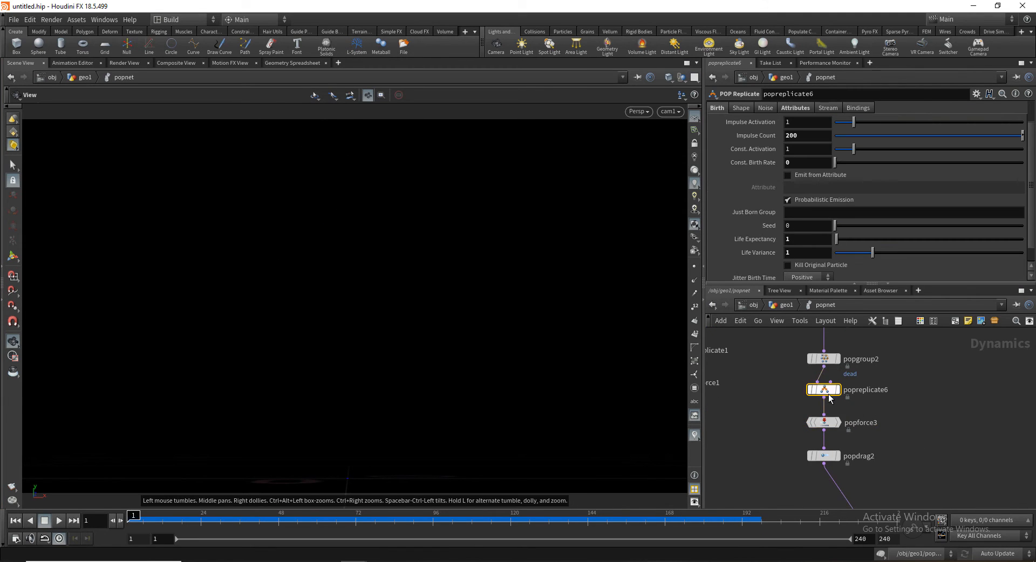
{"action": "scroll", "coordinate": [756, 190], "scroll_direction": "up", "scroll_amount": 2}
{"action": "left_click", "coordinate": [765, 137]}
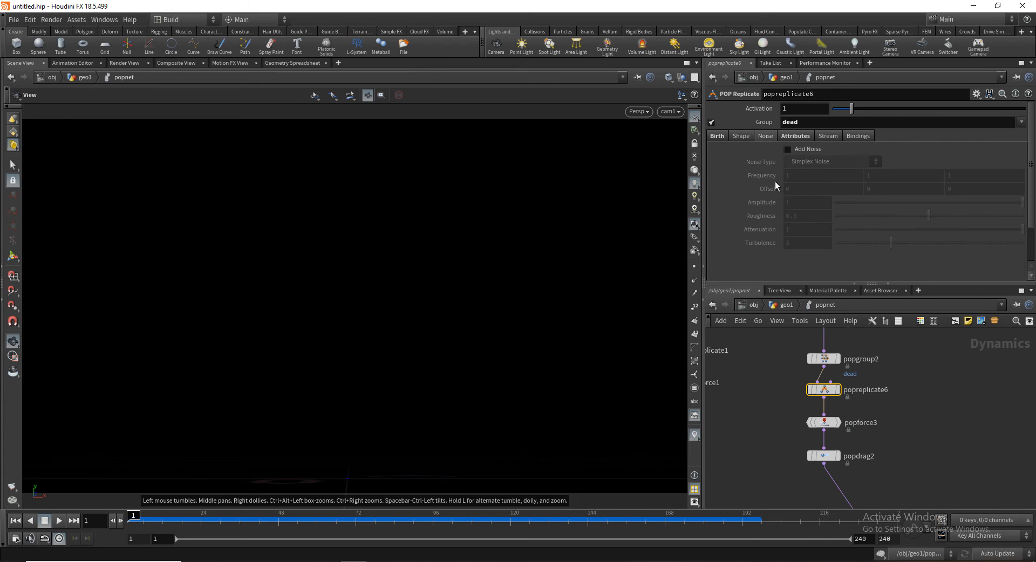
{"action": "left_click_drag", "start_coordinate": [187, 520], "coordinate": [252, 520]}
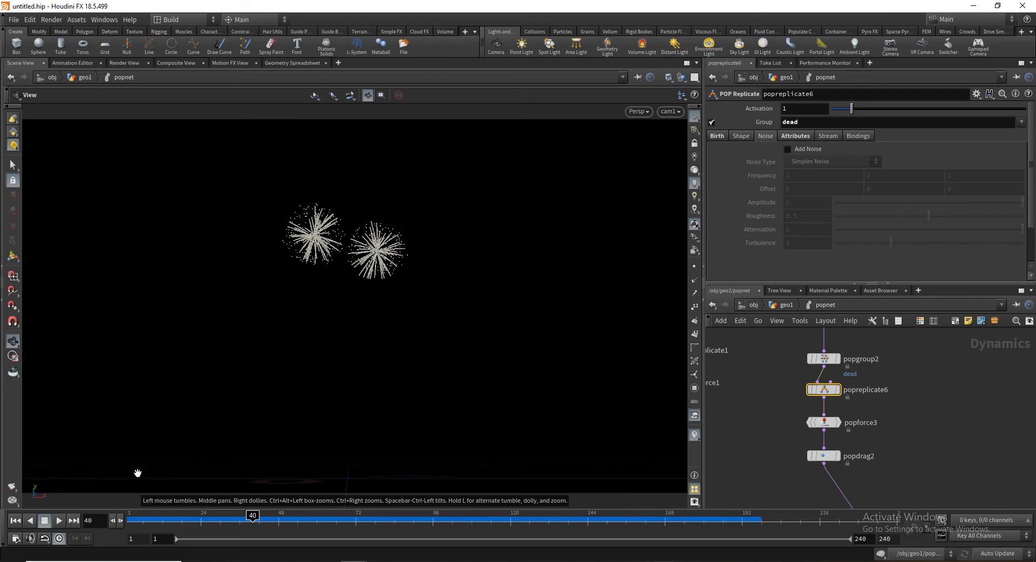
{"action": "left_click_drag", "start_coordinate": [268, 521], "coordinate": [233, 507]}
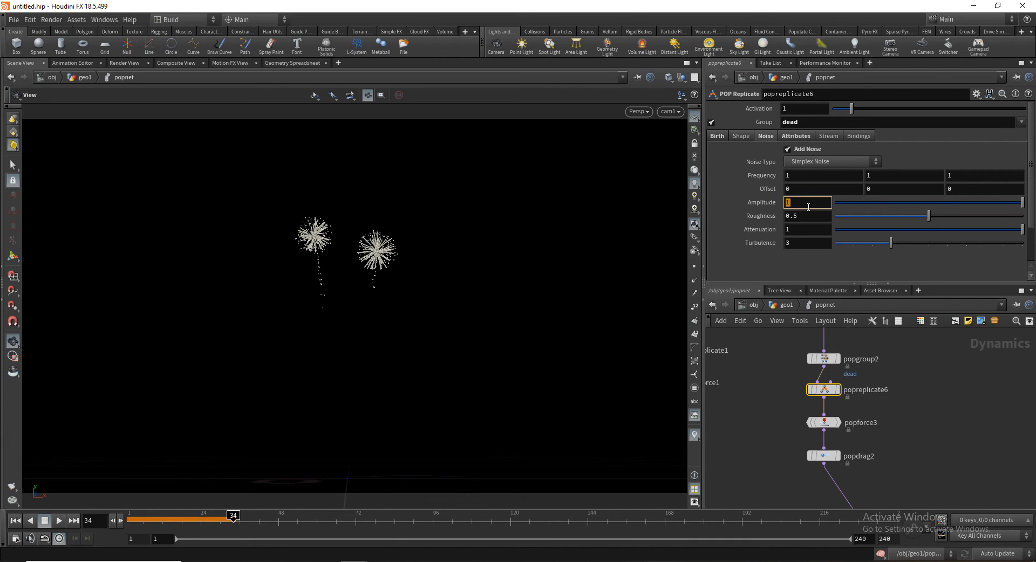
{"action": "key", "text": "Return"}
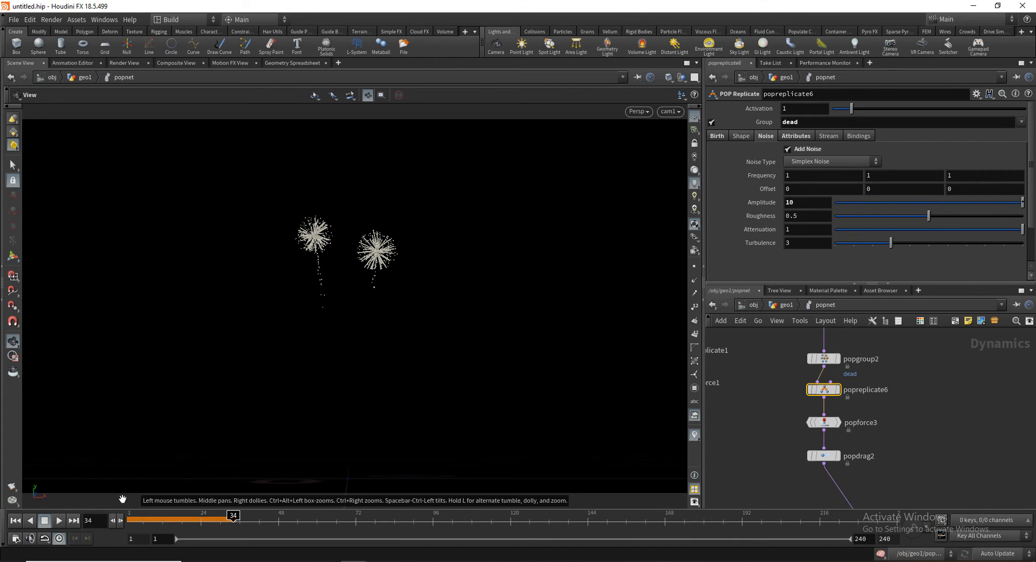
Play the simulation from the start and scrub through the explosion frames to check the noisy burst
{"action": "left_click", "coordinate": [15, 520]}
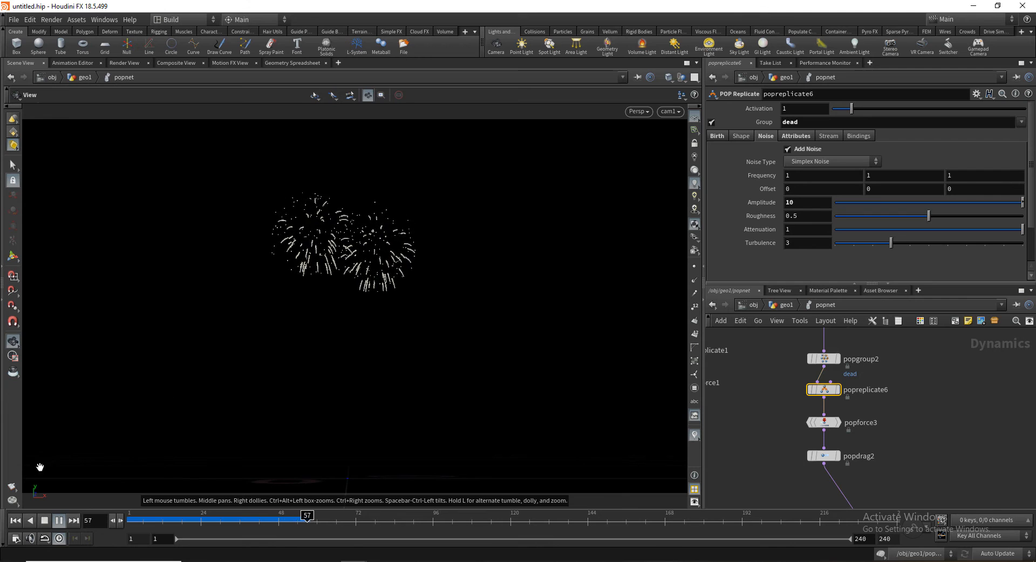
{"action": "left_click", "coordinate": [59, 521]}
{"action": "left_click_drag", "start_coordinate": [170, 514], "coordinate": [243, 514]}
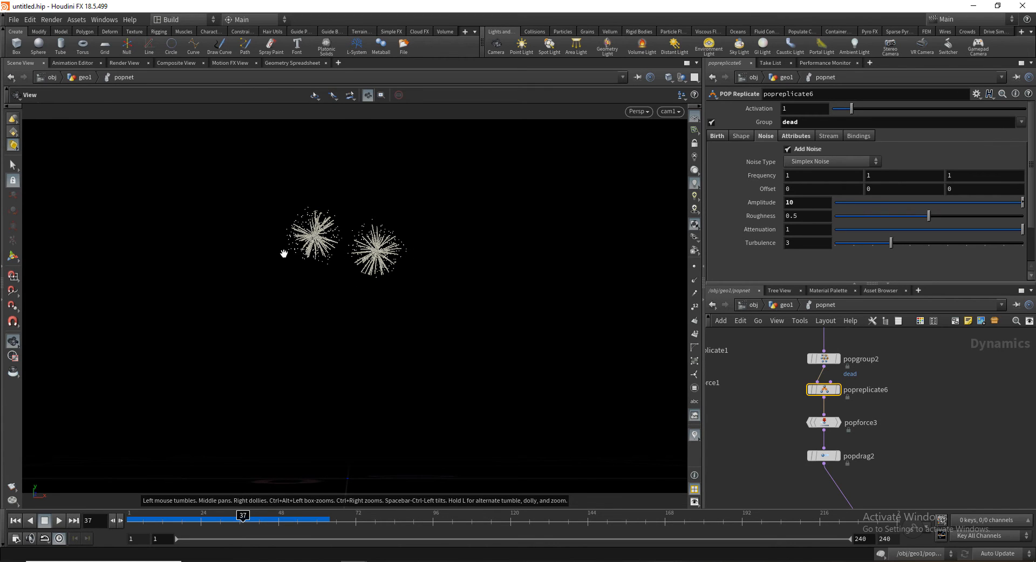
Raise the noise amplitude of popreplicate6 to 20, then replay the simulation and scrub through its early frames
{"action": "left_click_drag", "start_coordinate": [162, 517], "coordinate": [128, 517]}
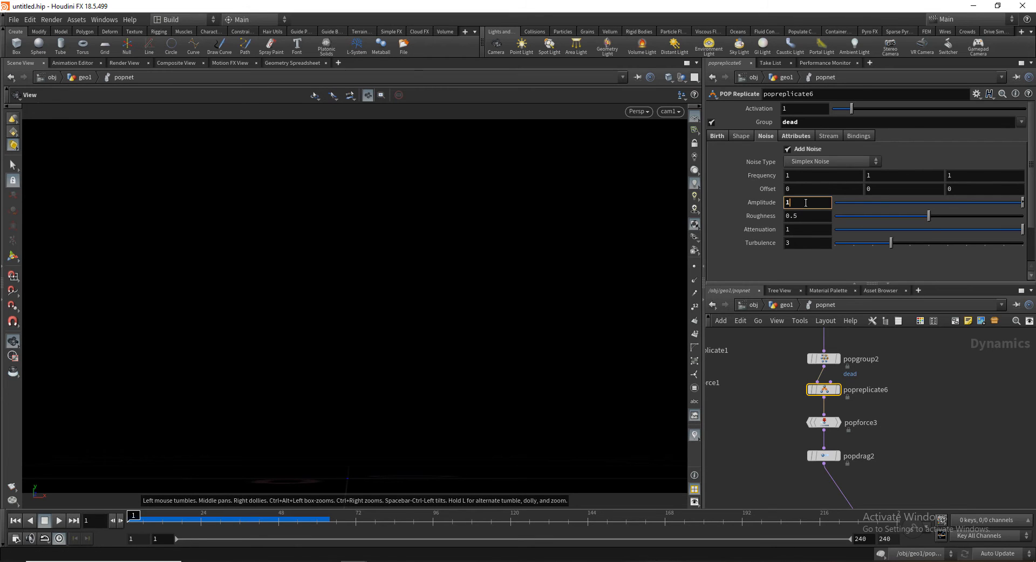
{"action": "type", "text": "20"}
{"action": "key", "text": "Return"}
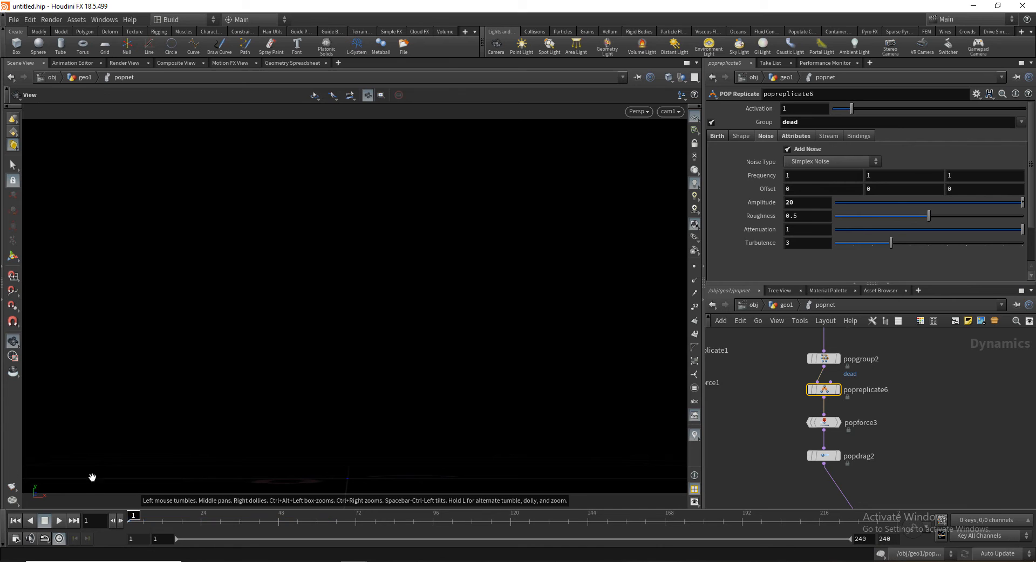
{"action": "left_click", "coordinate": [59, 522]}
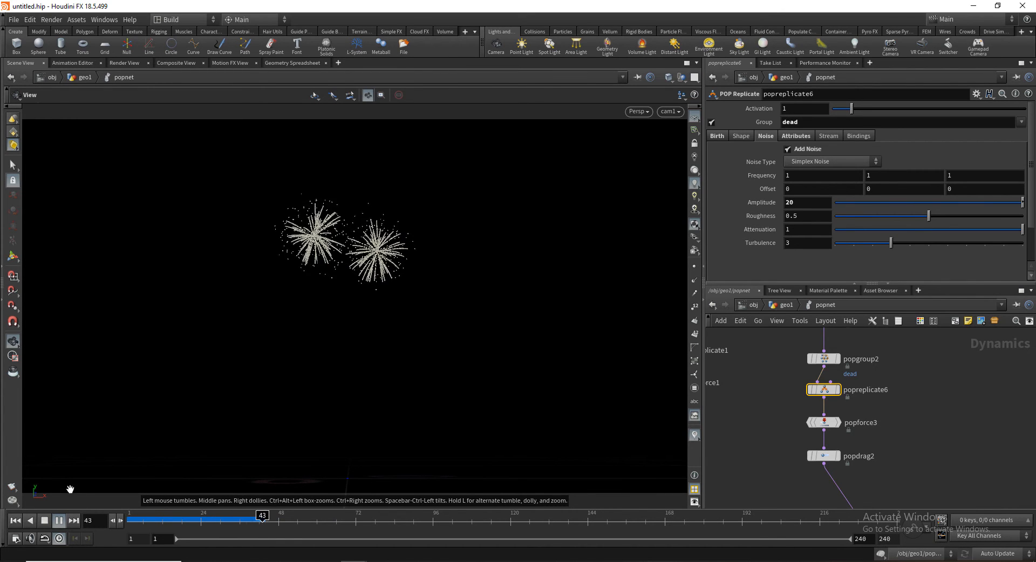
{"action": "left_click_drag", "start_coordinate": [131, 517], "coordinate": [185, 517]}
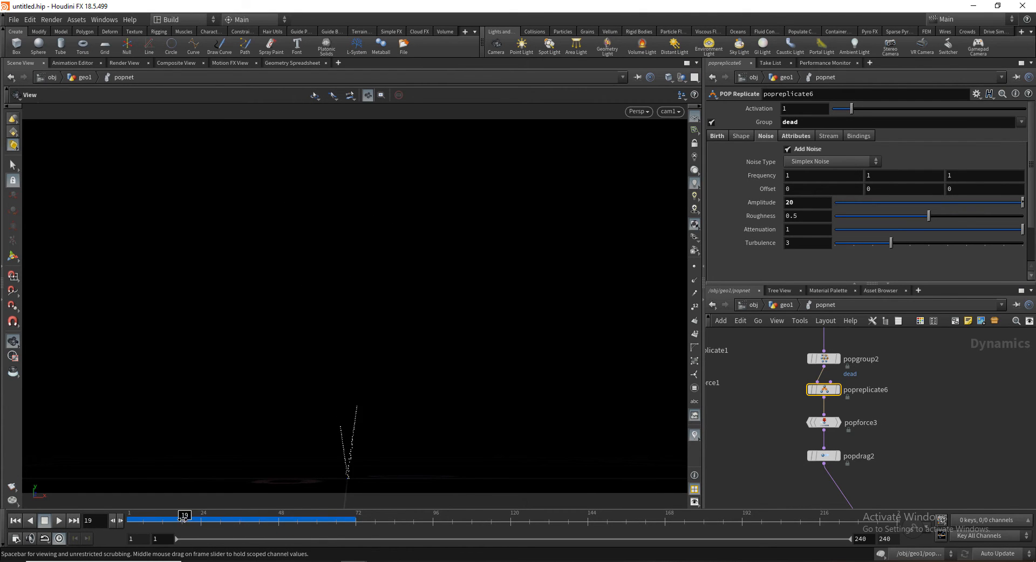
Replay the simulation from the first frame, then set popforce3's noise amplitude to 5 and swirl size to .5
{"action": "left_click", "coordinate": [15, 520]}
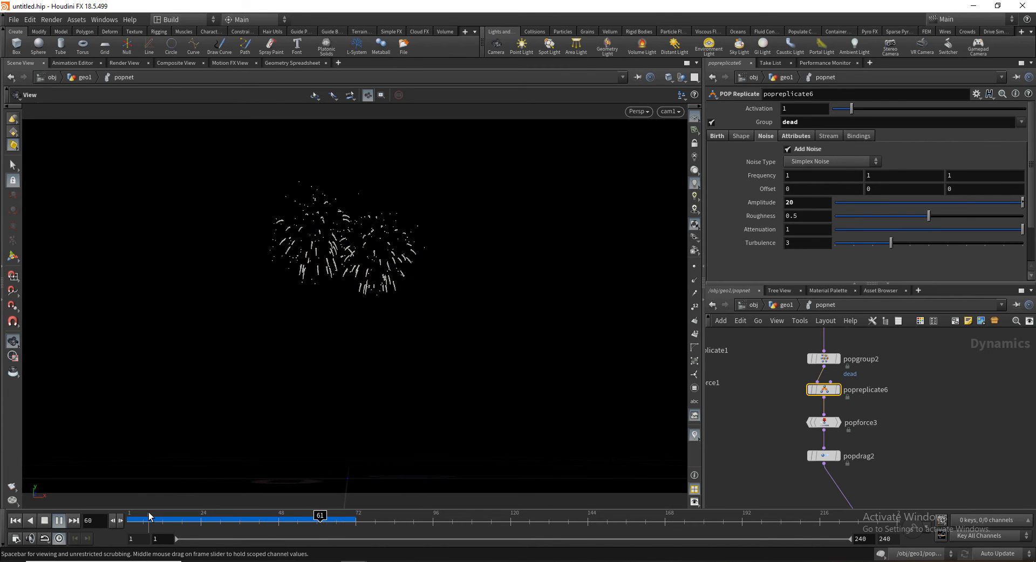
{"action": "left_click", "coordinate": [44, 521]}
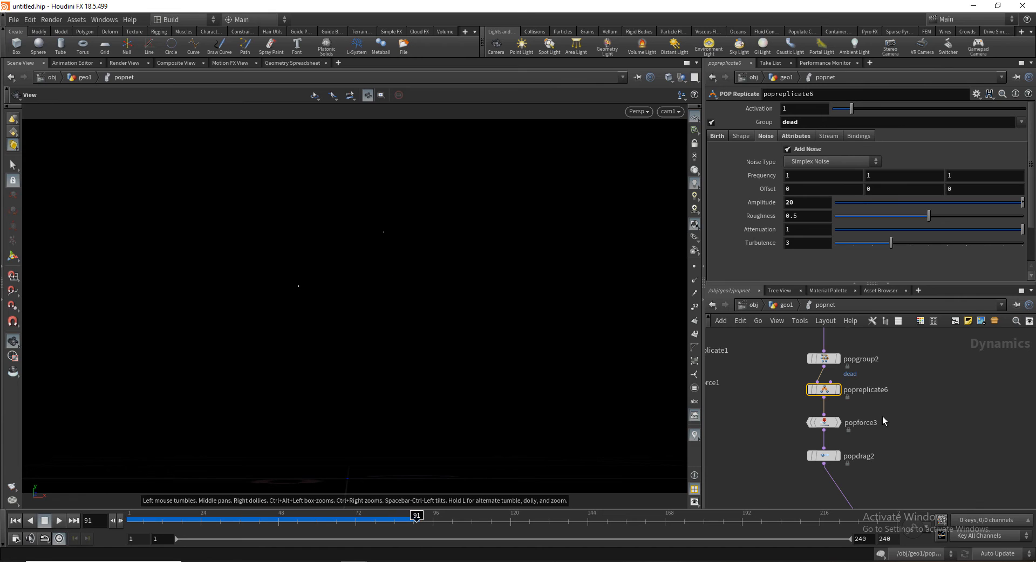
{"action": "middle_click_drag", "start_coordinate": [899, 437], "coordinate": [884, 412]}
{"action": "left_click", "coordinate": [809, 397]}
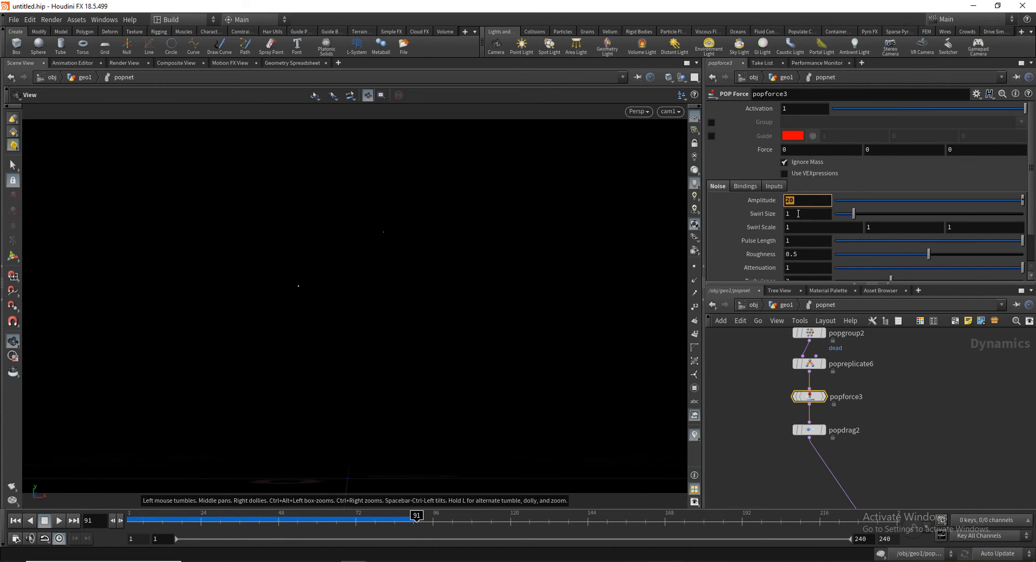
{"action": "type", "text": "5"}
{"action": "key", "text": "Return"}
{"action": "left_click", "coordinate": [810, 212]}
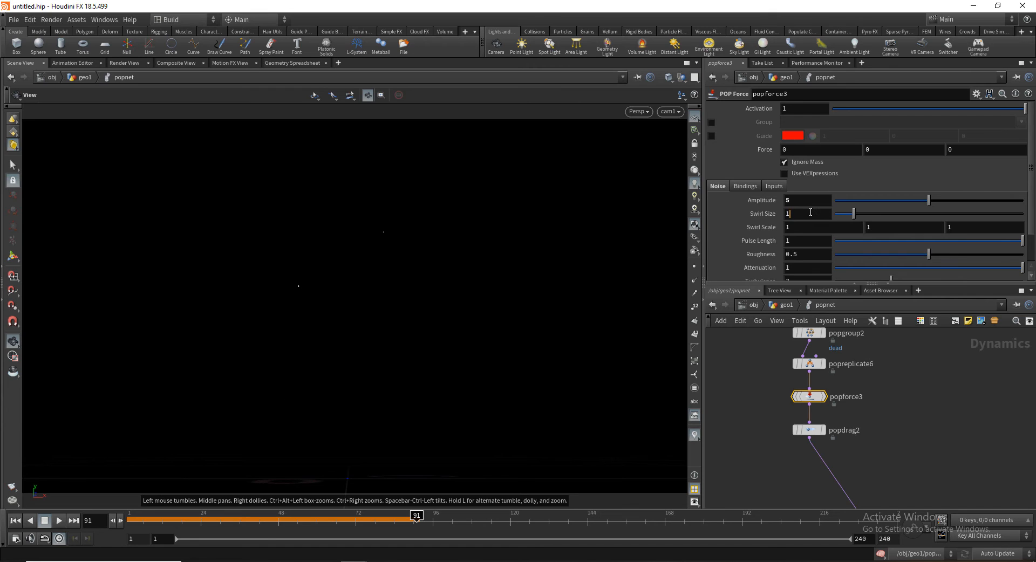
{"action": "key", "text": "Return"}
Play the simulation twice from the first frame to check the explosions with the new popforce3 noise
{"action": "left_click", "coordinate": [16, 520]}
{"action": "left_click", "coordinate": [59, 521]}
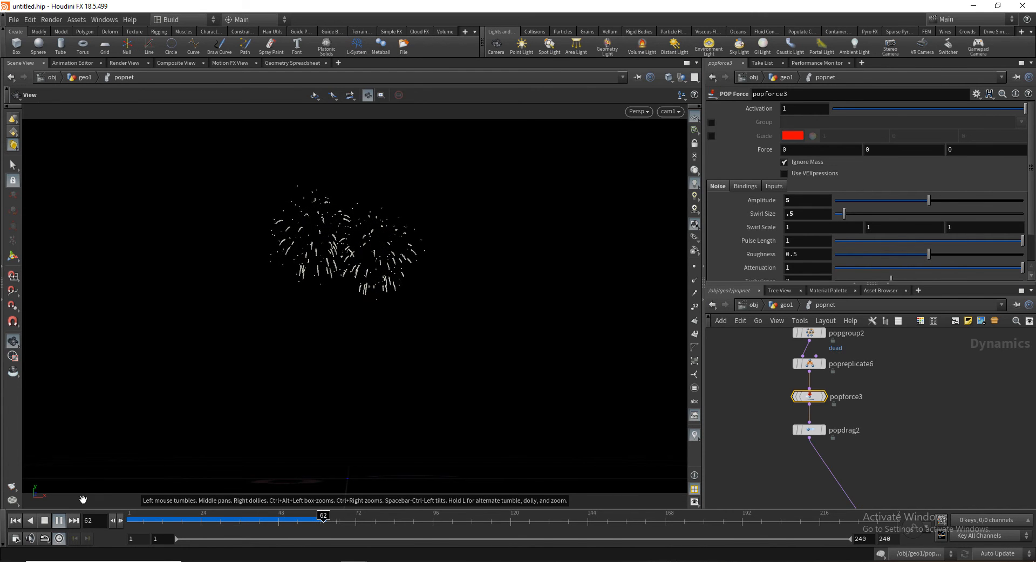
{"action": "left_click_drag", "start_coordinate": [168, 517], "coordinate": [132, 517]}
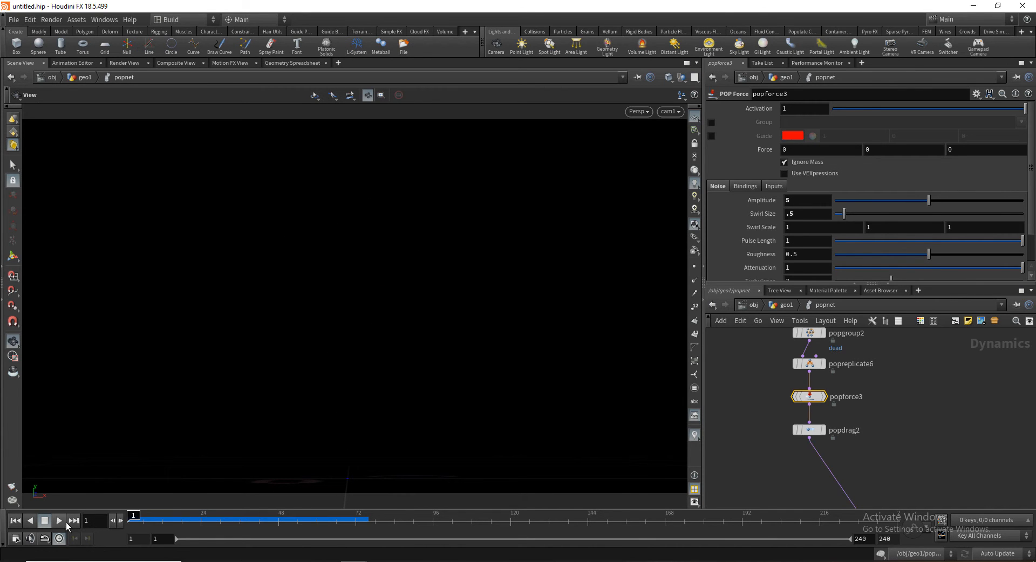
{"action": "left_click", "coordinate": [62, 520]}
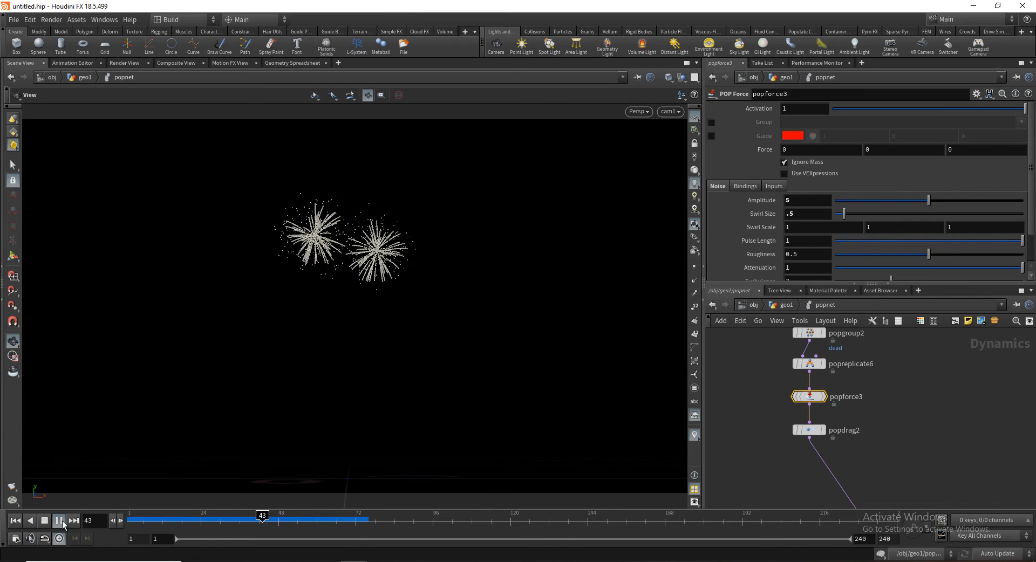
{"action": "left_click", "coordinate": [45, 521]}
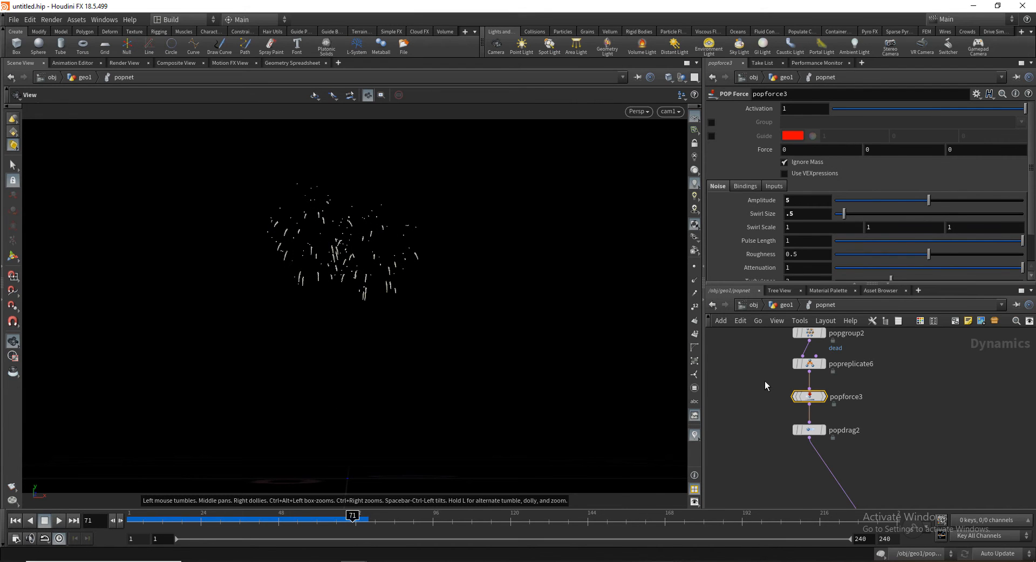
Set popreplicate6's noise amplitude to 10 and all three frequency values to 2, then replay the simulation from the start
{"action": "left_click", "coordinate": [809, 364]}
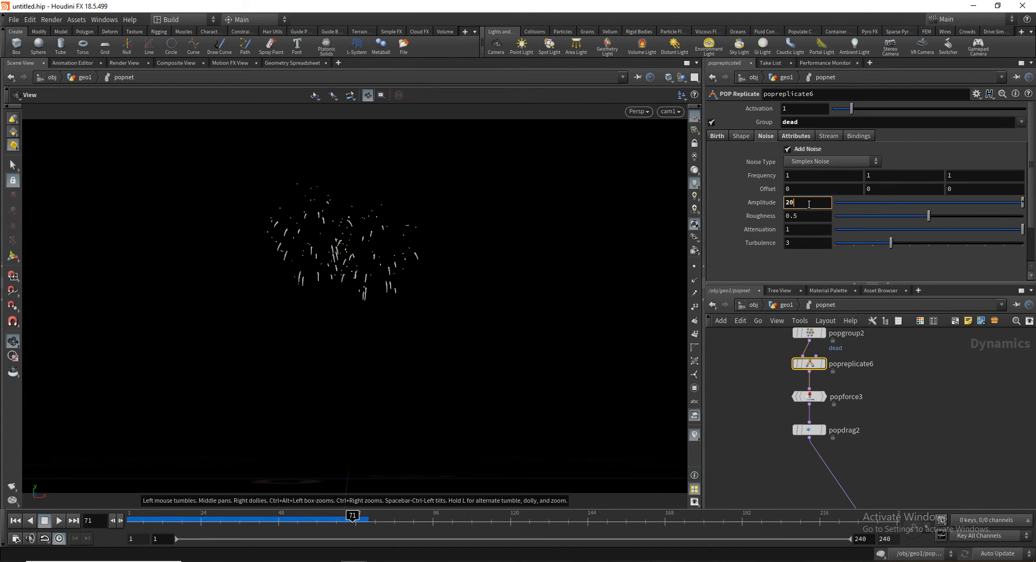
{"action": "type", "text": "10"}
{"action": "key", "text": "Return"}
{"action": "middle_click_drag", "start_coordinate": [757, 178], "coordinate": [758, 181]}
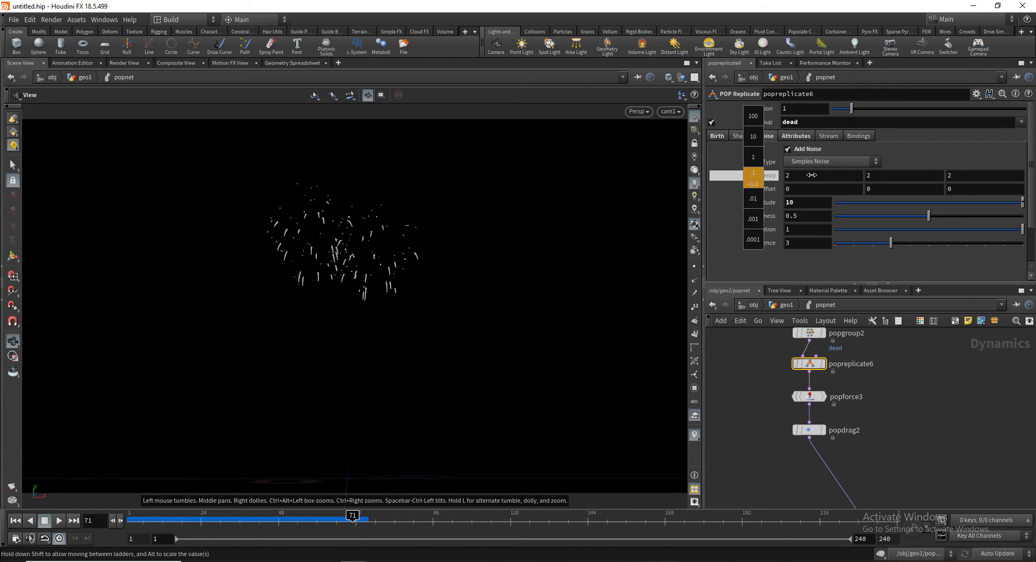
{"action": "middle_click_drag", "start_coordinate": [812, 175], "coordinate": [811, 175]}
{"action": "left_click", "coordinate": [15, 521]}
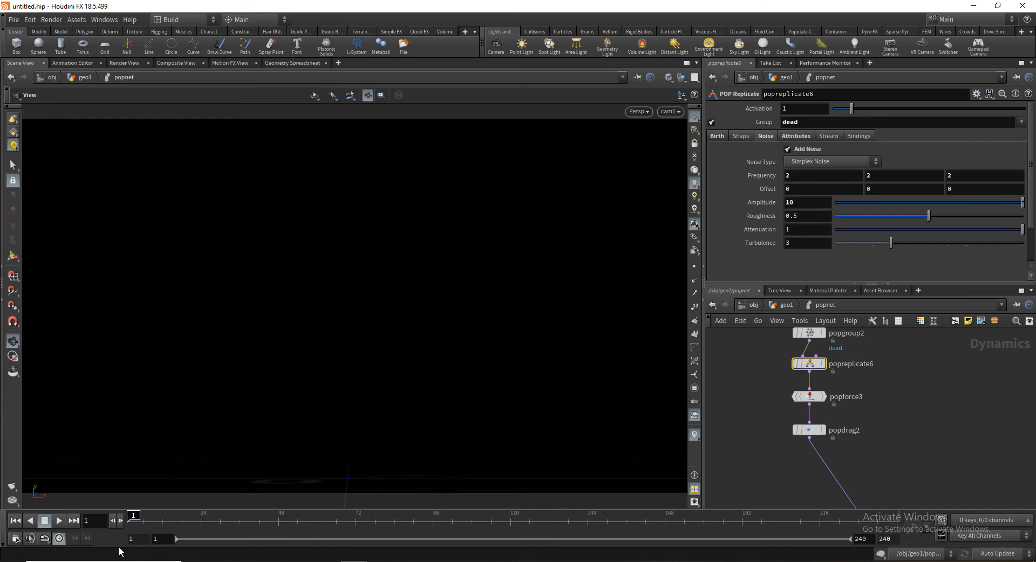
{"action": "left_click", "coordinate": [60, 522]}
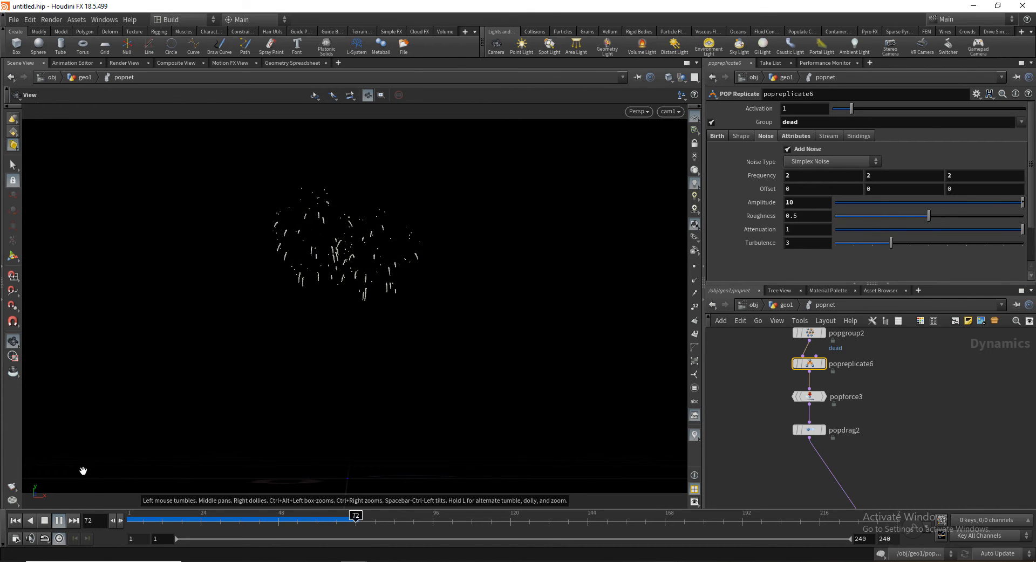
{"action": "left_click", "coordinate": [45, 521]}
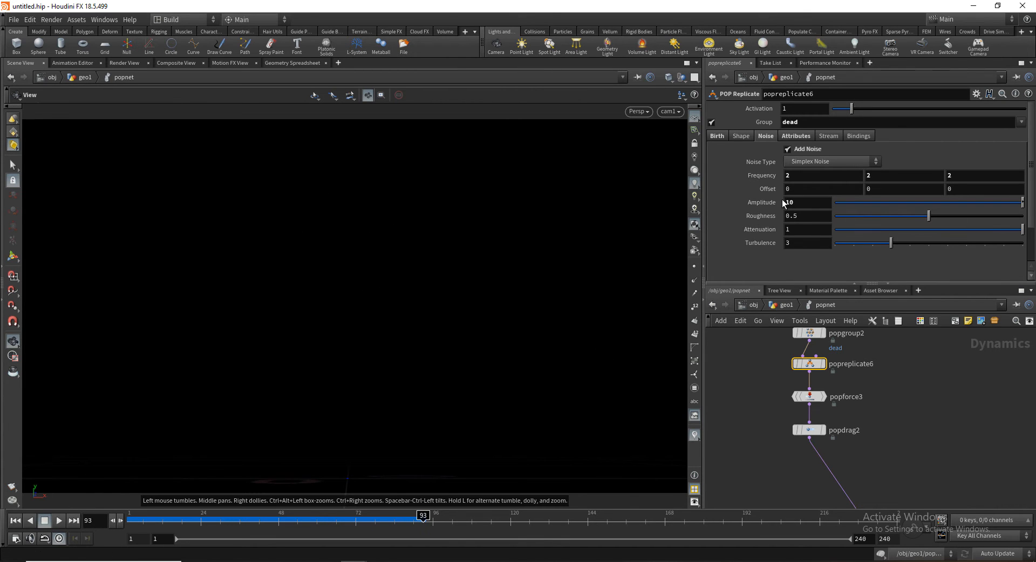
Set the noise amplitude to 15 on popreplicate6 and 8 on popforce3
{"action": "type", "text": "5"}
{"action": "key", "text": "Return"}
{"action": "left_click_drag", "start_coordinate": [756, 401], "coordinate": [863, 401]}
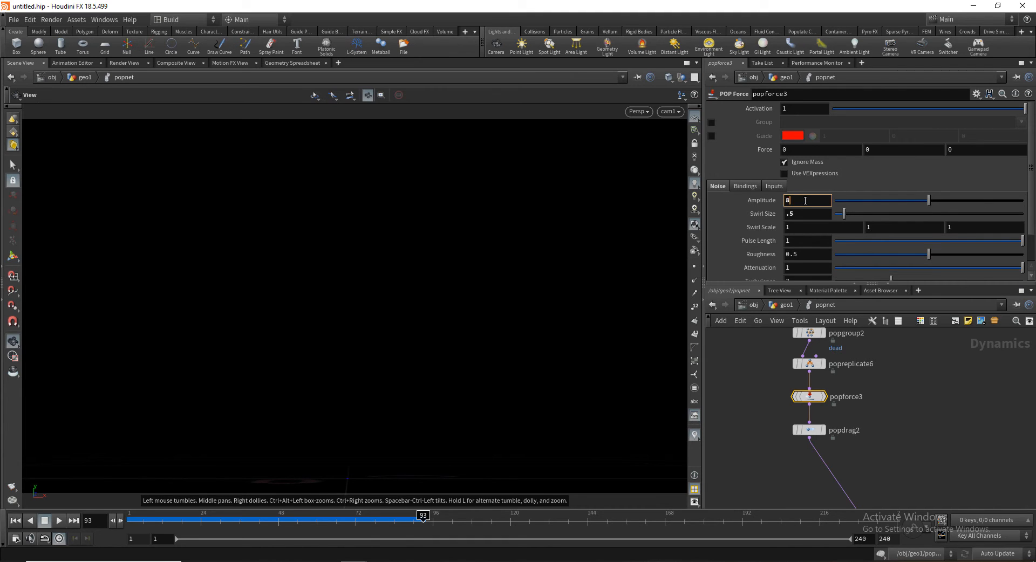
{"action": "key", "text": "Return"}
Play the simulation from the first frame, stop it, and scrub to the explosion at frame 45
{"action": "left_click", "coordinate": [15, 521]}
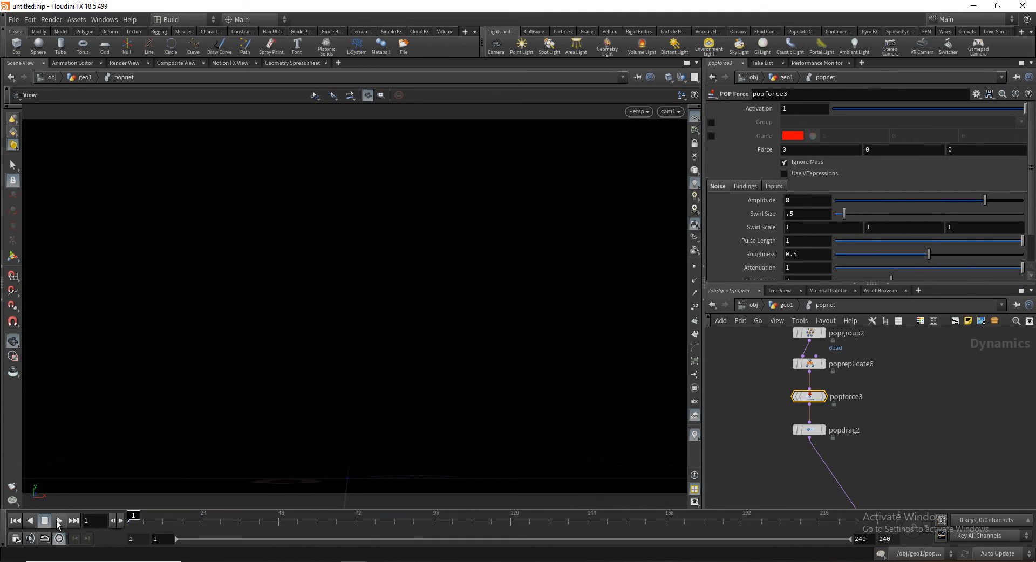
{"action": "left_click", "coordinate": [58, 521]}
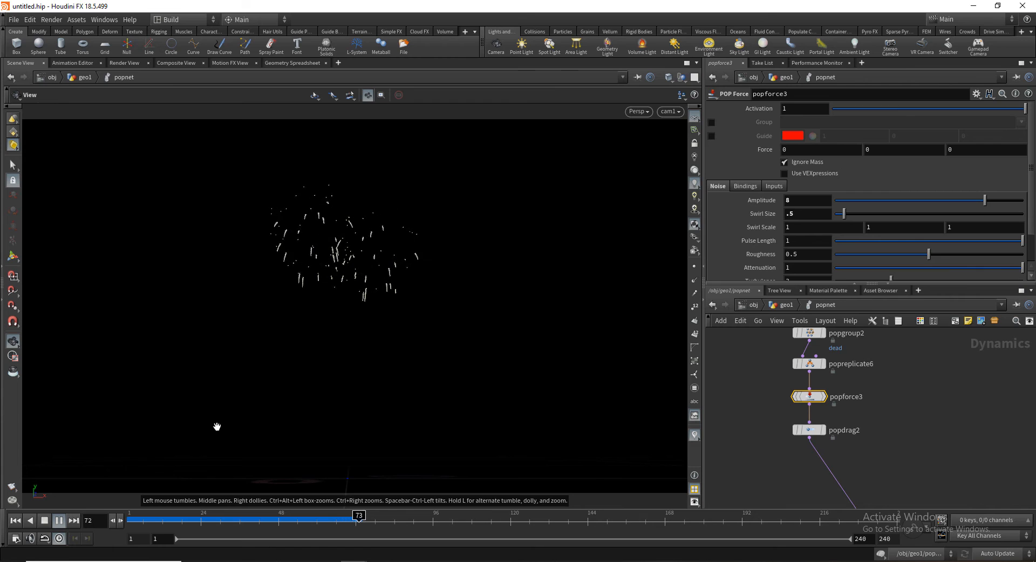
{"action": "left_click", "coordinate": [58, 521]}
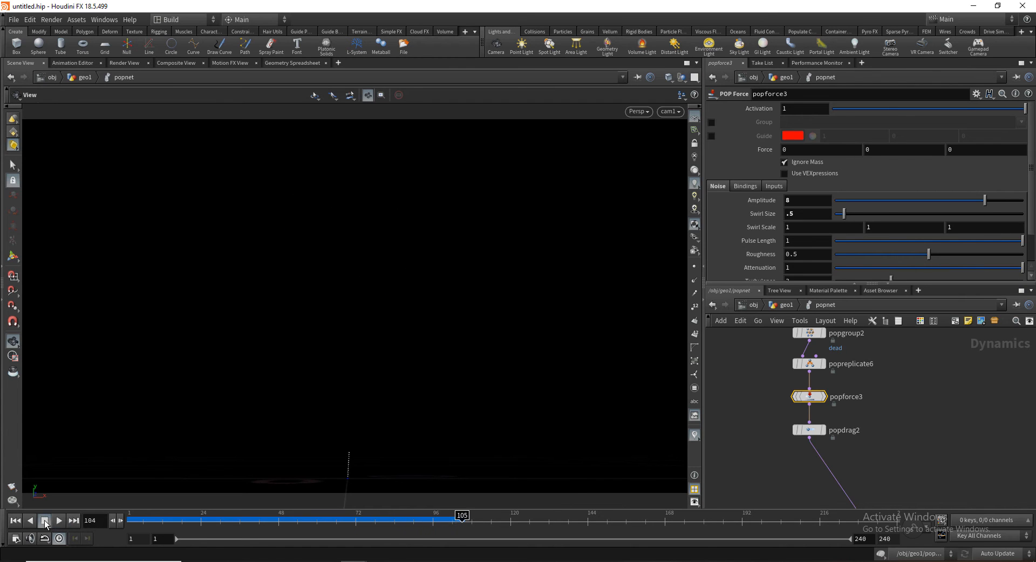
{"action": "left_click_drag", "start_coordinate": [119, 520], "coordinate": [269, 482]}
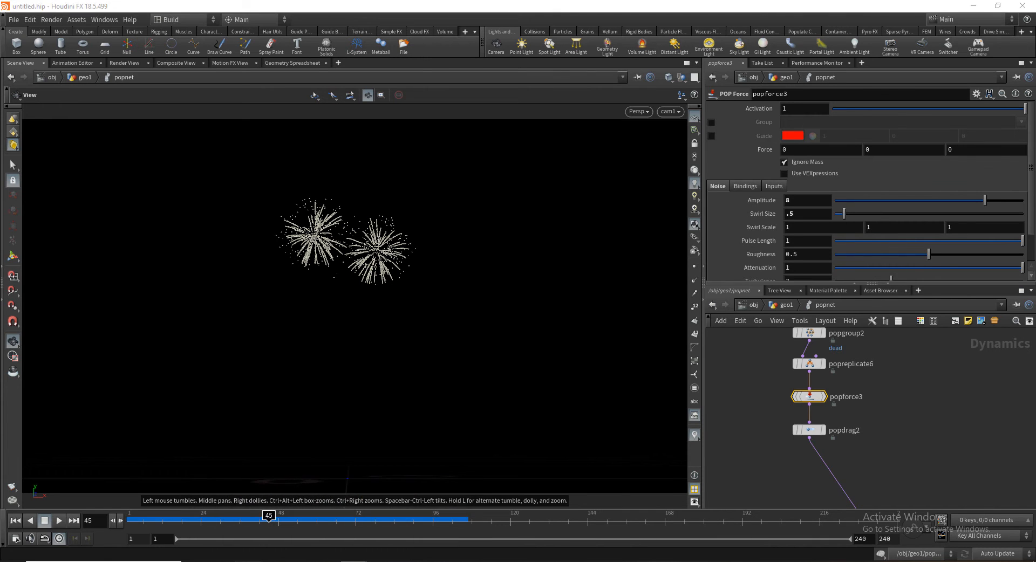
Switch to File Explorer, watch the FireWorks preview video in VLC media player, and return to Houdini
{"action": "left_click", "coordinate": [248, 561]}
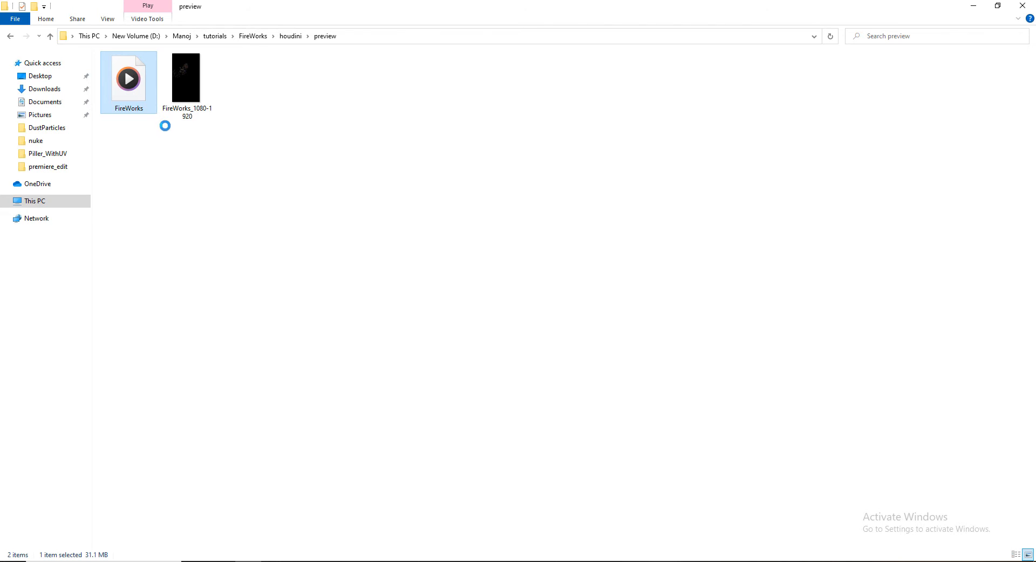
{"action": "right_click", "coordinate": [132, 86]}
{"action": "mouse_move", "coordinate": [186, 201]}
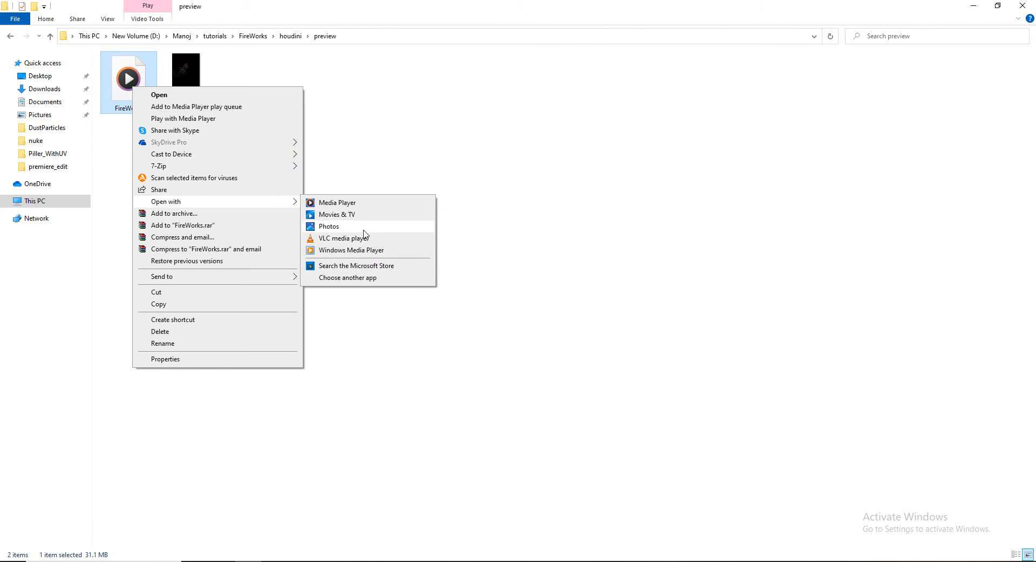
{"action": "left_click", "coordinate": [364, 238]}
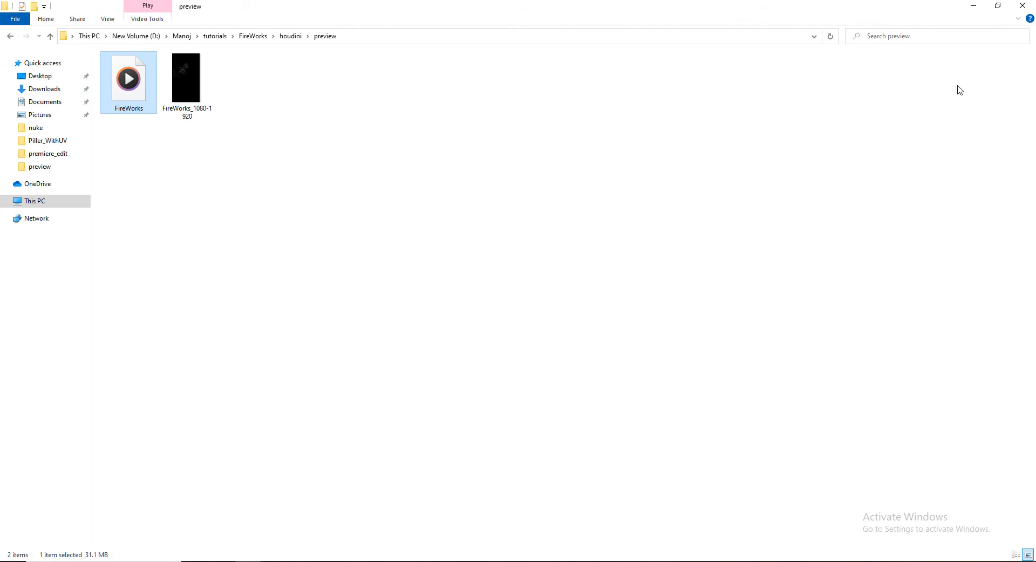
{"action": "left_click", "coordinate": [974, 6]}
Move merge2 directly below the second firework branch
{"action": "scroll", "coordinate": [876, 413], "scroll_direction": "down", "scroll_amount": 6}
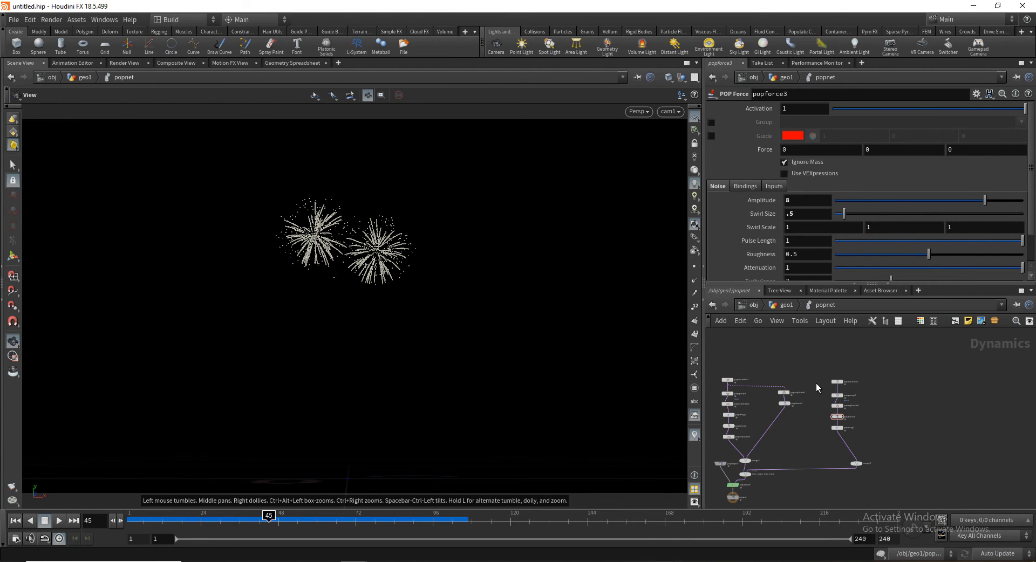
{"action": "middle_click_drag", "start_coordinate": [828, 434], "coordinate": [813, 410]}
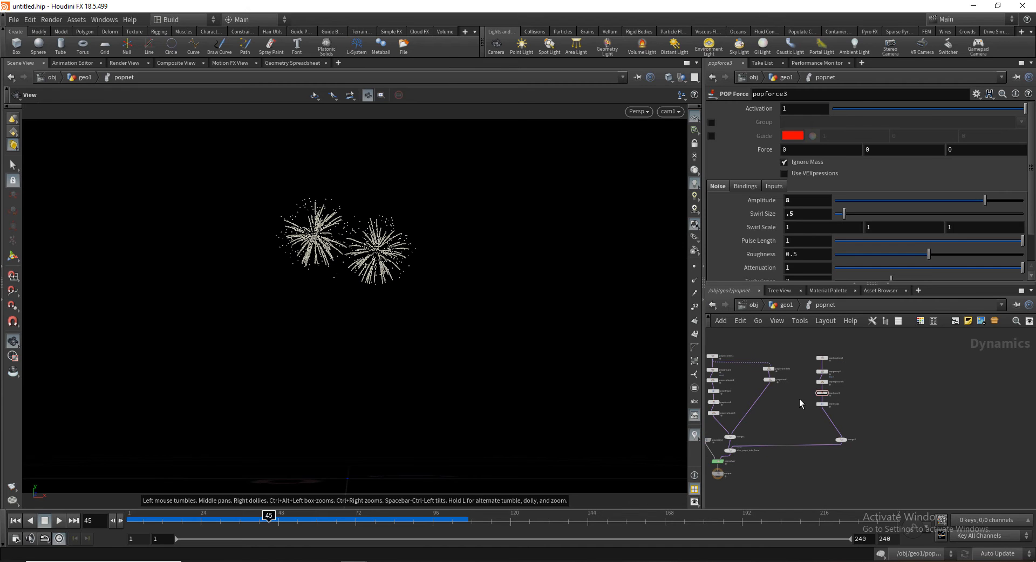
{"action": "left_click", "coordinate": [841, 440]}
{"action": "scroll", "coordinate": [858, 450], "scroll_direction": "up", "scroll_amount": 2}
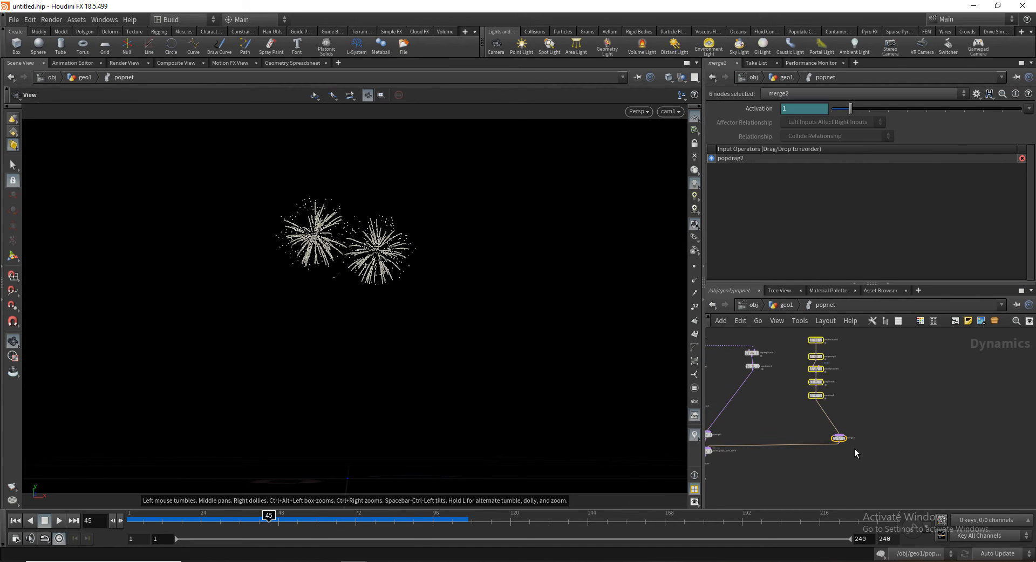
{"action": "left_click_drag", "start_coordinate": [841, 438], "coordinate": [819, 436]}
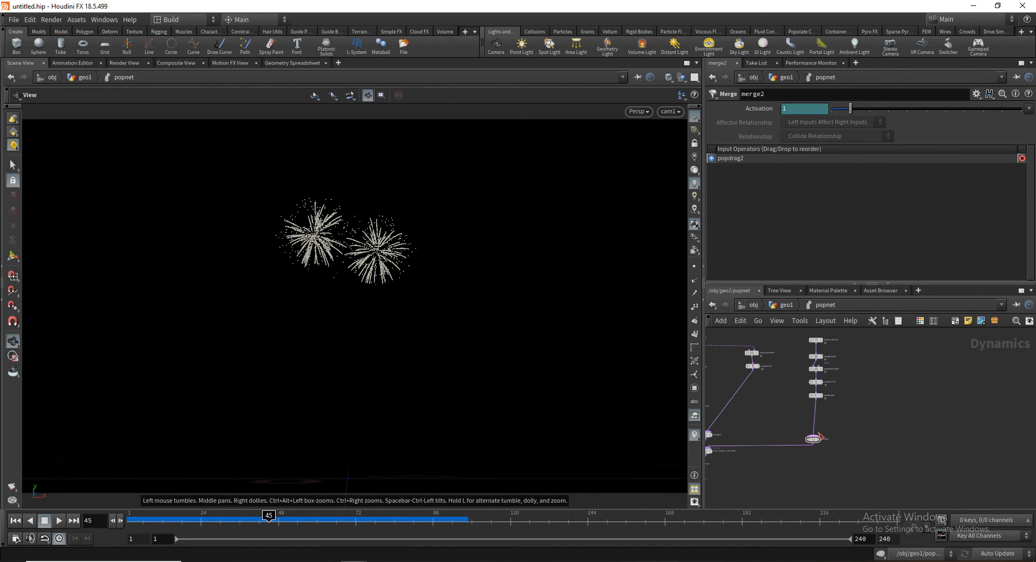
{"action": "middle_click_drag", "start_coordinate": [806, 416], "coordinate": [844, 421]}
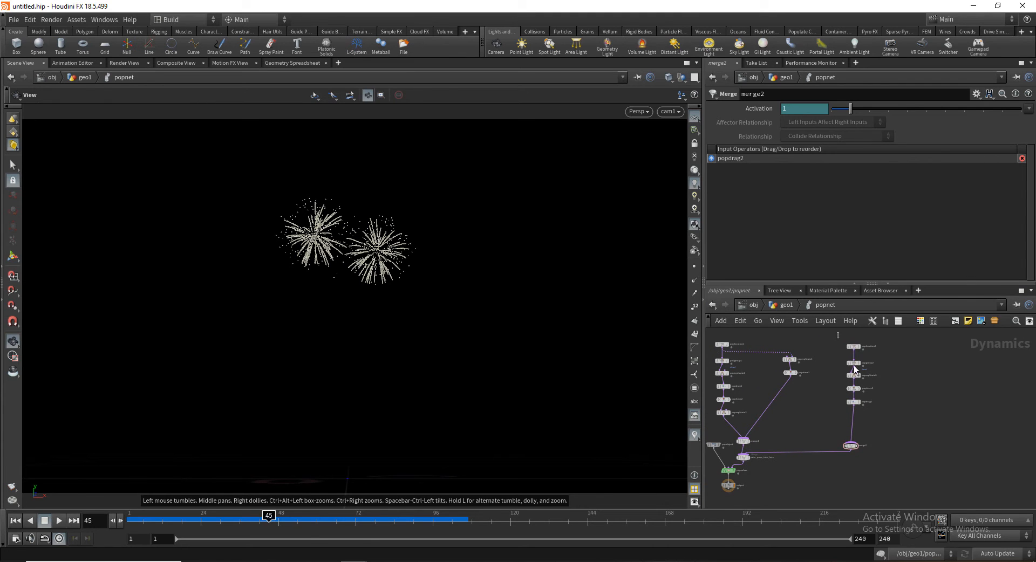
Duplicate the five nodes of the second firework branch beside the original and delete merge2
{"action": "left_click_drag", "start_coordinate": [853, 366], "coordinate": [939, 415]}
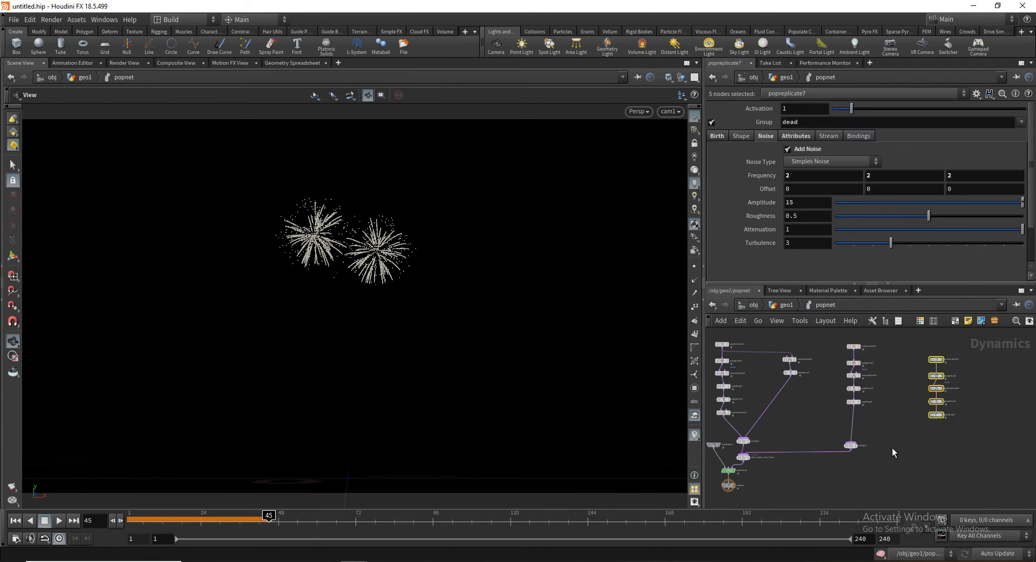
{"action": "scroll", "coordinate": [892, 448], "scroll_direction": "up", "scroll_amount": 2}
{"action": "left_click", "coordinate": [857, 453]}
{"action": "key", "text": "Delete"}
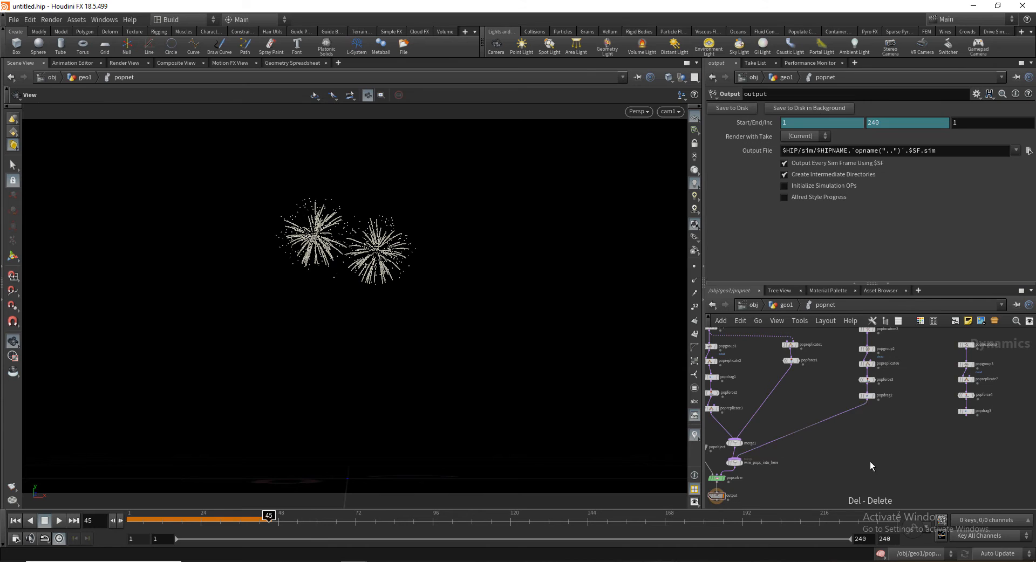
Move the second firework branch closer to the existing nodes and place its five-node copy beside it
{"action": "scroll", "coordinate": [878, 439], "scroll_direction": "down", "scroll_amount": 2}
{"action": "middle_click_drag", "start_coordinate": [878, 429], "coordinate": [875, 441]}
{"action": "left_click_drag", "start_coordinate": [896, 358], "coordinate": [863, 441]}
{"action": "scroll", "coordinate": [863, 435], "scroll_direction": "up", "scroll_amount": 2}
{"action": "middle_click_drag", "start_coordinate": [920, 447], "coordinate": [882, 438]}
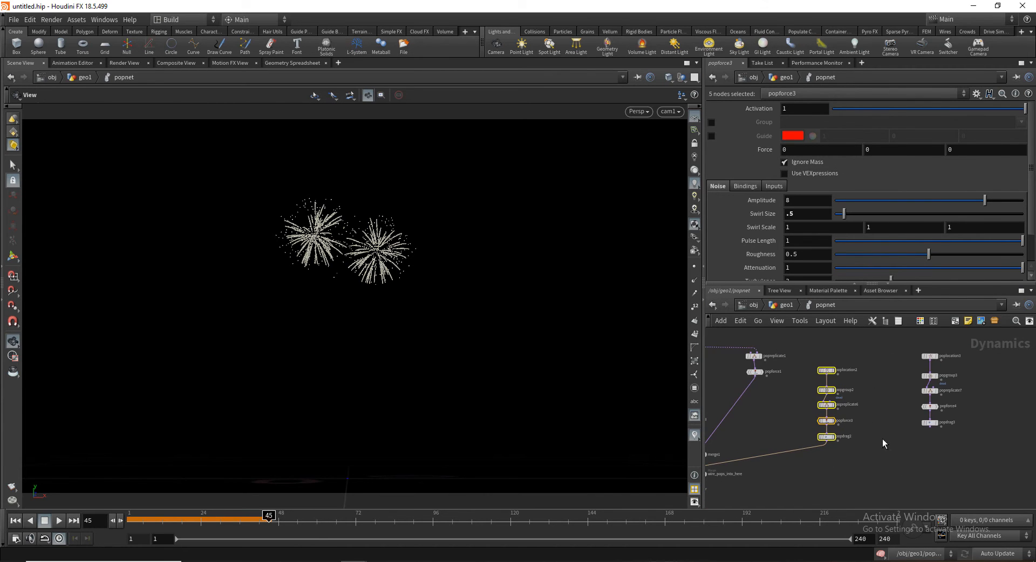
{"action": "left_click_drag", "start_coordinate": [893, 346], "coordinate": [1004, 475]}
{"action": "left_click_drag", "start_coordinate": [929, 425], "coordinate": [908, 437]}
{"action": "middle_click_drag", "start_coordinate": [861, 474], "coordinate": [921, 443]}
{"action": "left_click", "coordinate": [995, 411]}
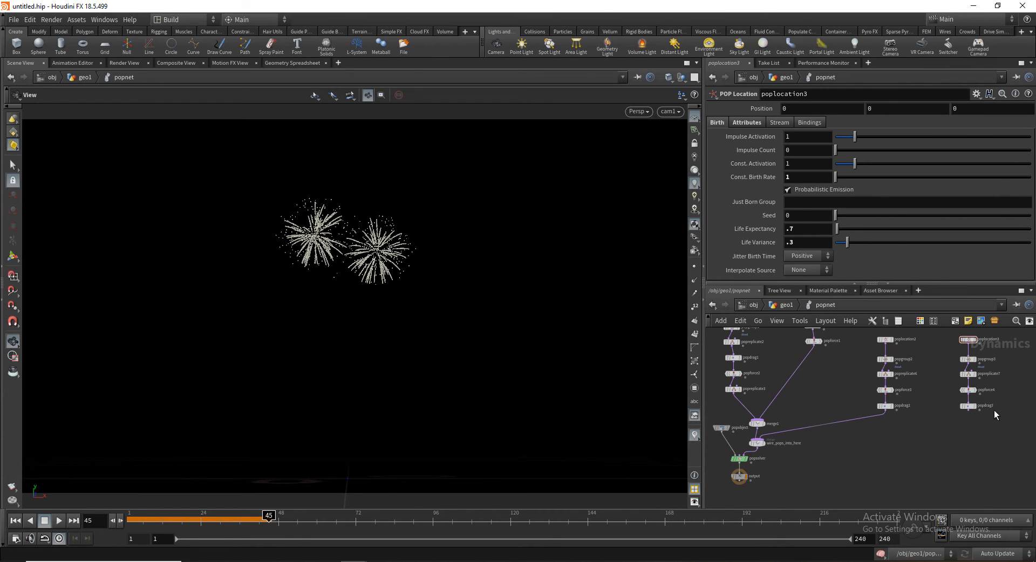
{"action": "middle_click_drag", "start_coordinate": [968, 420], "coordinate": [917, 421]}
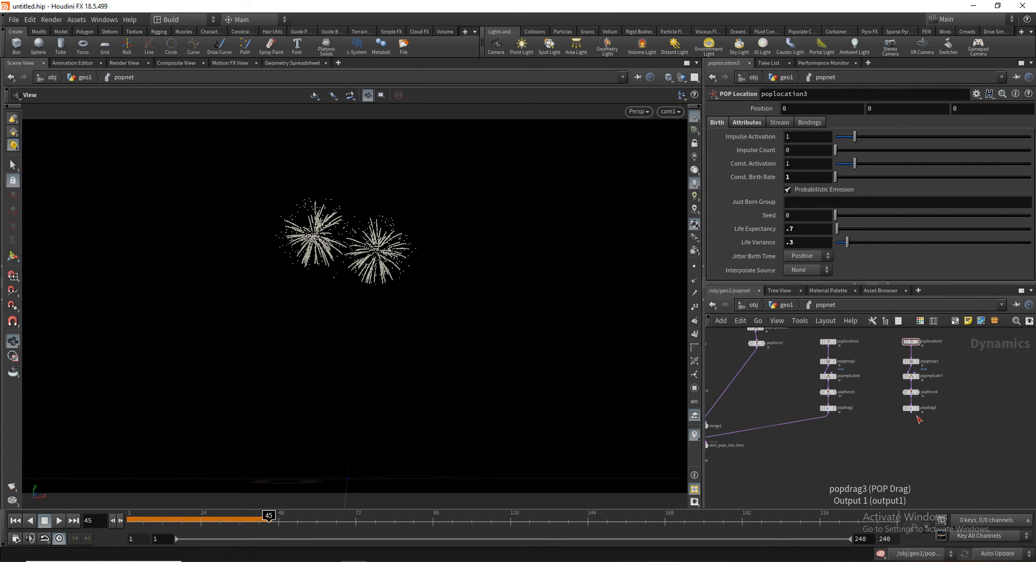
{"action": "scroll", "coordinate": [917, 421], "scroll_direction": "up", "scroll_amount": 3}
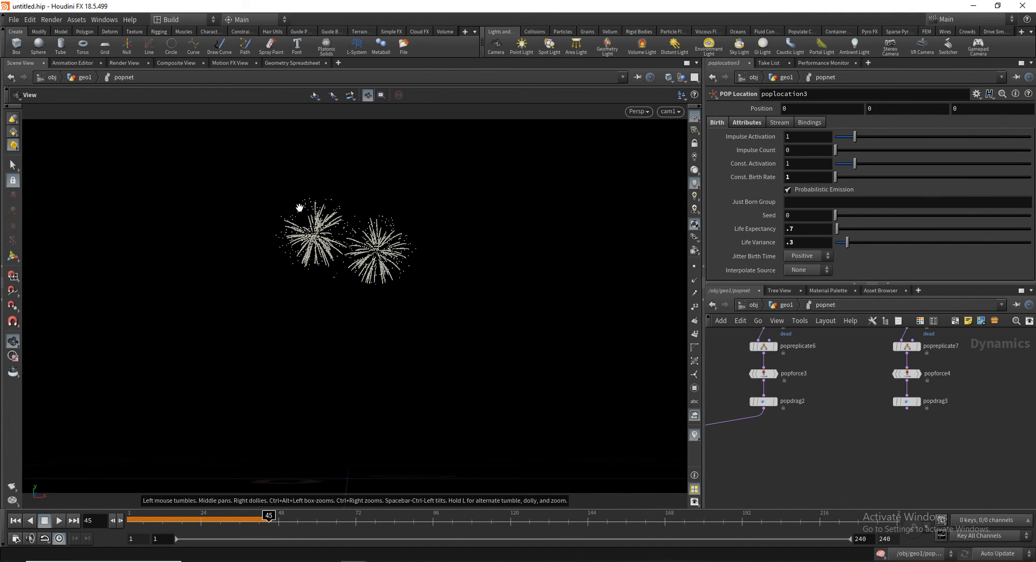
{"action": "left_click", "coordinate": [918, 402]}
{"action": "left_click_drag", "start_coordinate": [671, 462], "coordinate": [696, 456]}
{"action": "scroll", "coordinate": [833, 438], "scroll_direction": "down", "scroll_amount": 1}
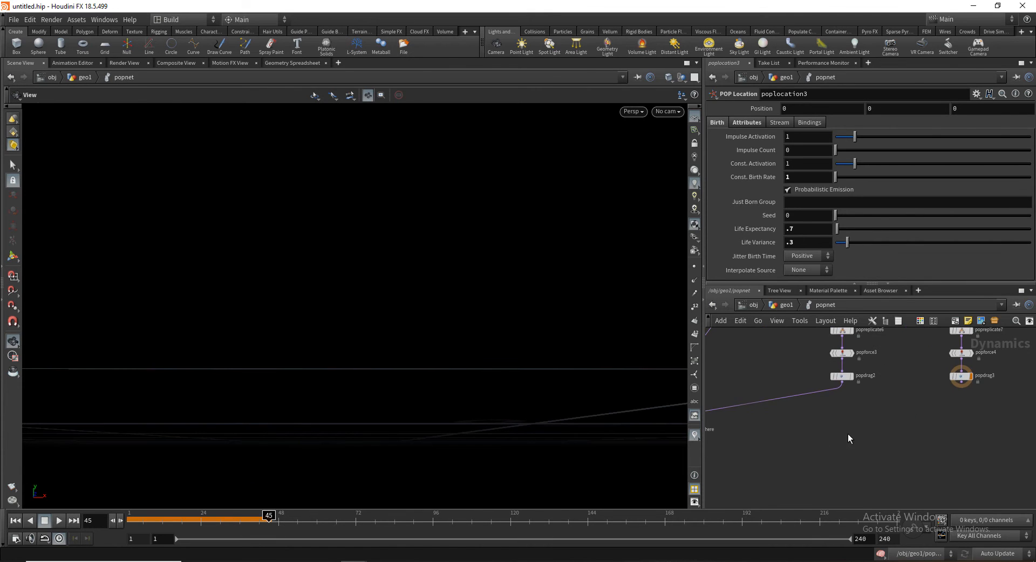
Select the output node and look through cam1 in the viewport
{"action": "middle_click_drag", "start_coordinate": [807, 442], "coordinate": [987, 414]}
{"action": "scroll", "coordinate": [987, 414], "scroll_direction": "down", "scroll_amount": 1}
{"action": "left_click", "coordinate": [847, 445]}
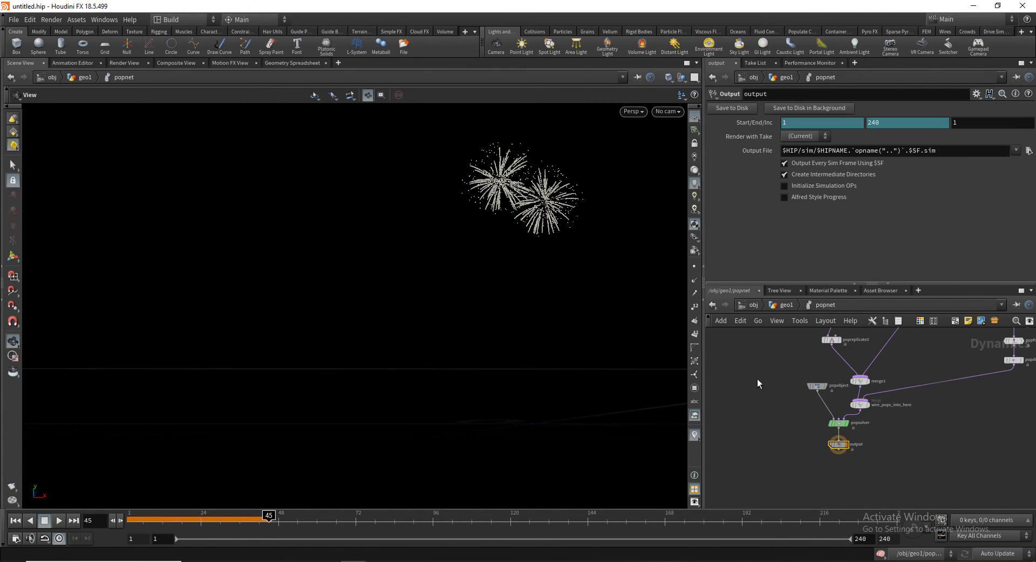
{"action": "left_click", "coordinate": [668, 111]}
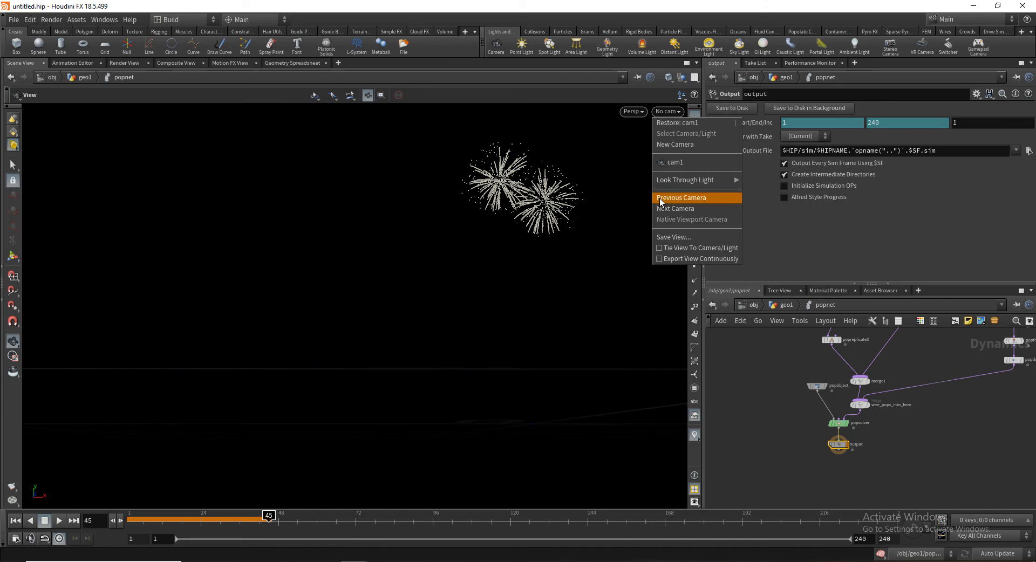
{"action": "left_click", "coordinate": [688, 164]}
Wire popdrag3's output into wire_pops_into_here
{"action": "middle_click_drag", "start_coordinate": [975, 438], "coordinate": [891, 430]}
{"action": "scroll", "coordinate": [851, 430], "scroll_direction": "down", "scroll_amount": 1}
{"action": "left_click", "coordinate": [1006, 380]}
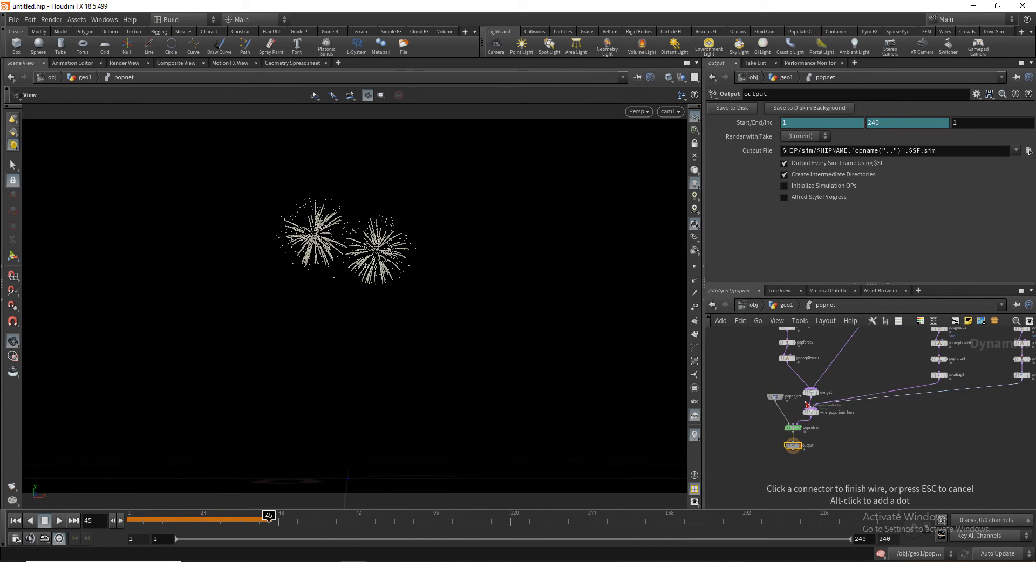
{"action": "left_click", "coordinate": [815, 411]}
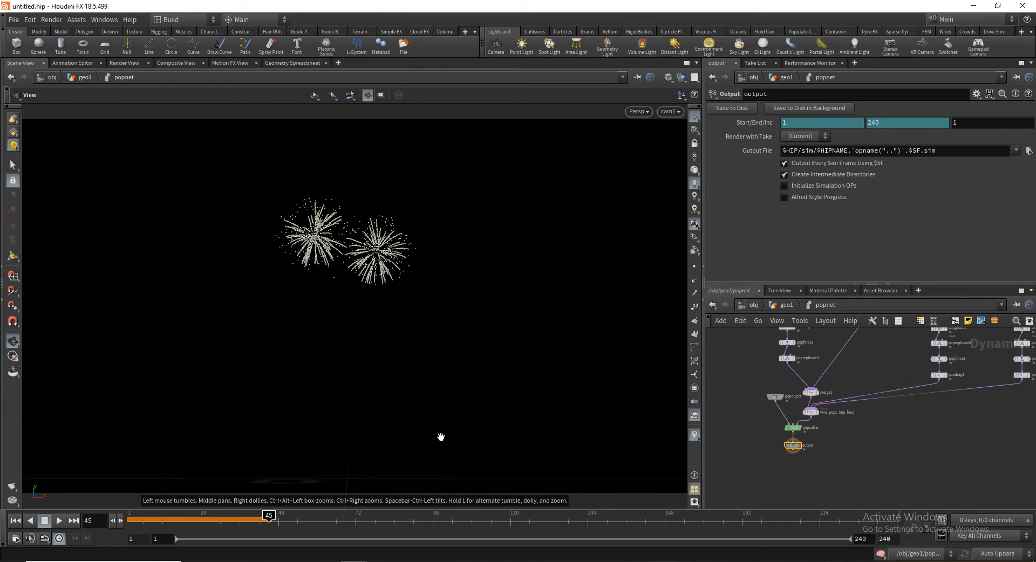
{"action": "middle_click_drag", "start_coordinate": [905, 429], "coordinate": [810, 428]}
{"action": "scroll", "coordinate": [744, 426], "scroll_direction": "down", "scroll_amount": 1}
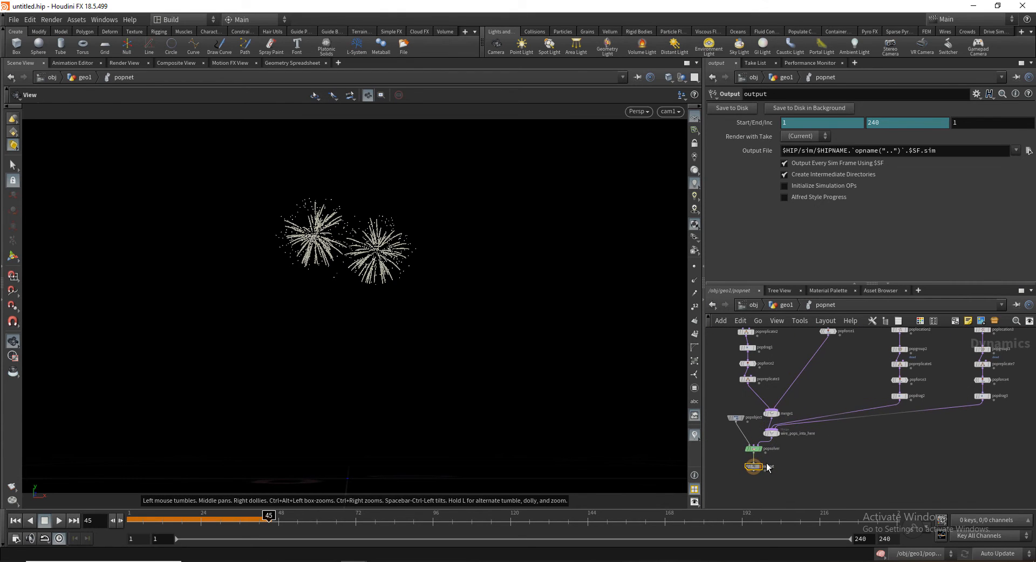
Make room around wire_pops_into_here and delete the wires running into it from merge1 and popdrag2
{"action": "left_click_drag", "start_coordinate": [724, 429], "coordinate": [782, 467]}
{"action": "scroll", "coordinate": [769, 445], "scroll_direction": "up", "scroll_amount": 2}
{"action": "left_click_drag", "start_coordinate": [915, 413], "coordinate": [767, 424]}
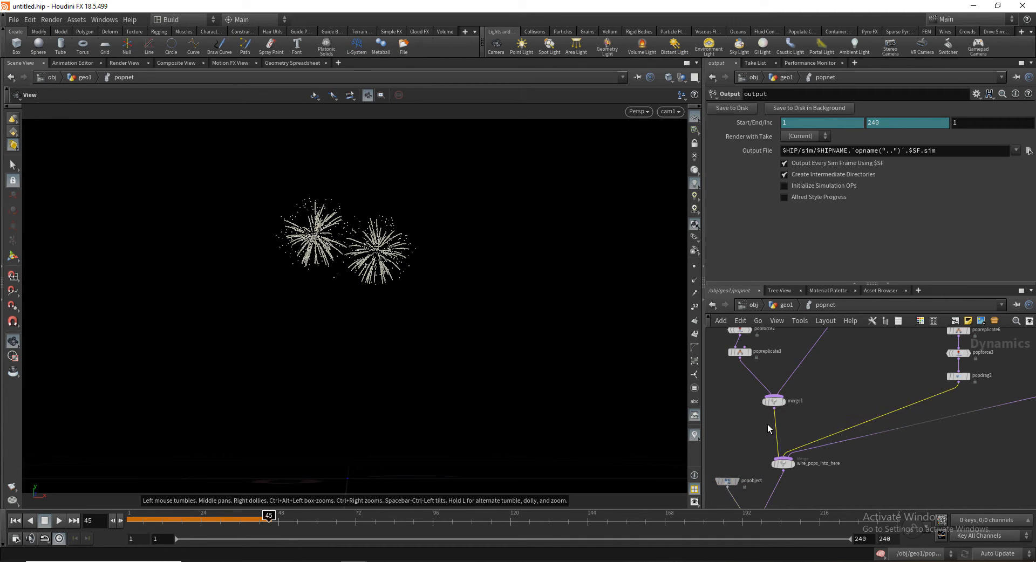
{"action": "key", "text": "Delete"}
{"action": "middle_click_drag", "start_coordinate": [901, 436], "coordinate": [856, 403]}
{"action": "scroll", "coordinate": [853, 432], "scroll_direction": "down", "scroll_amount": 5}
{"action": "scroll", "coordinate": [863, 428], "scroll_direction": "up", "scroll_amount": 3}
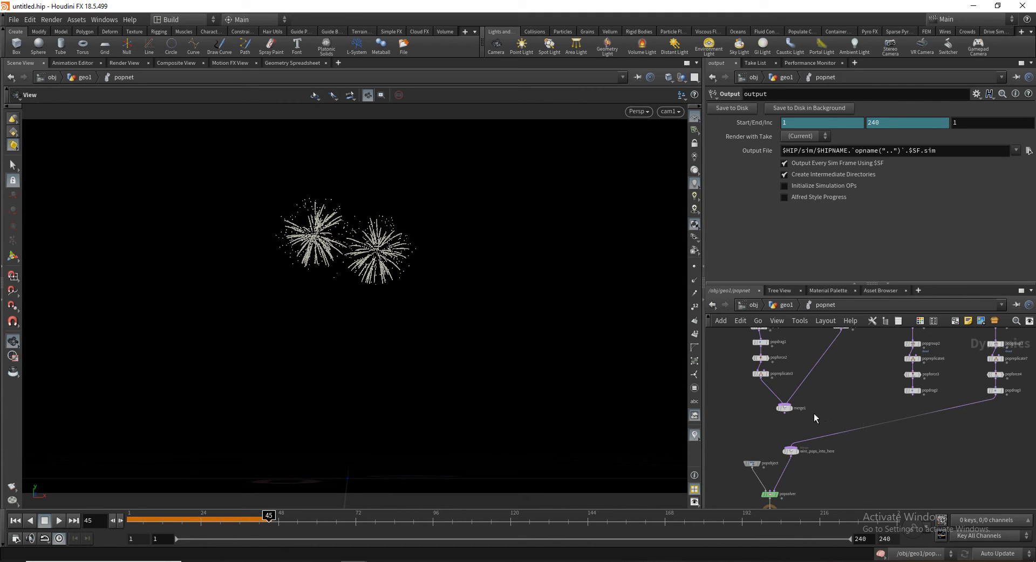
{"action": "middle_click_drag", "start_coordinate": [939, 399], "coordinate": [941, 407]}
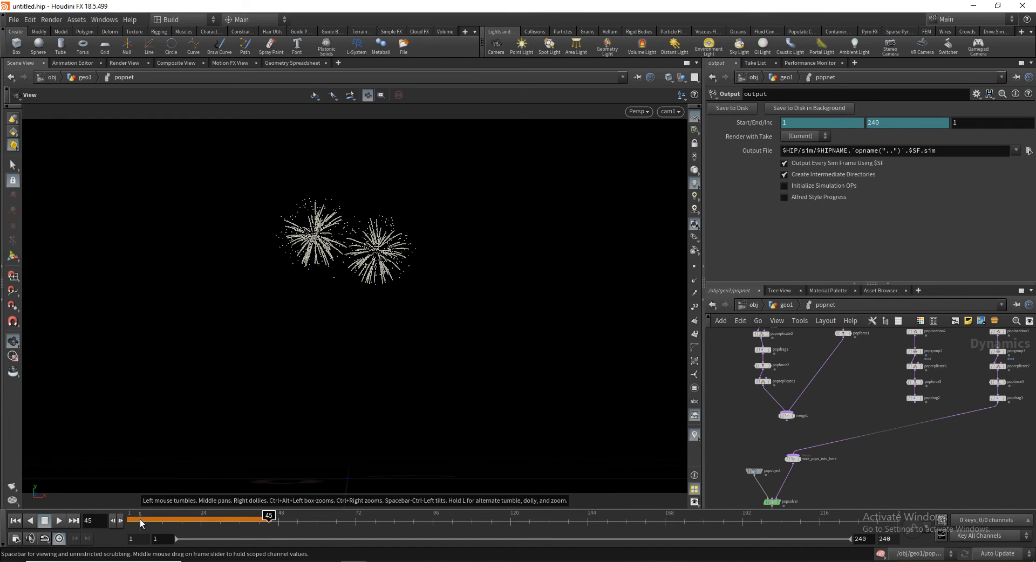
Scrub the timeline through the early frames to examine the third branch's explosions on their own
{"action": "left_click_drag", "start_coordinate": [141, 523], "coordinate": [273, 501]}
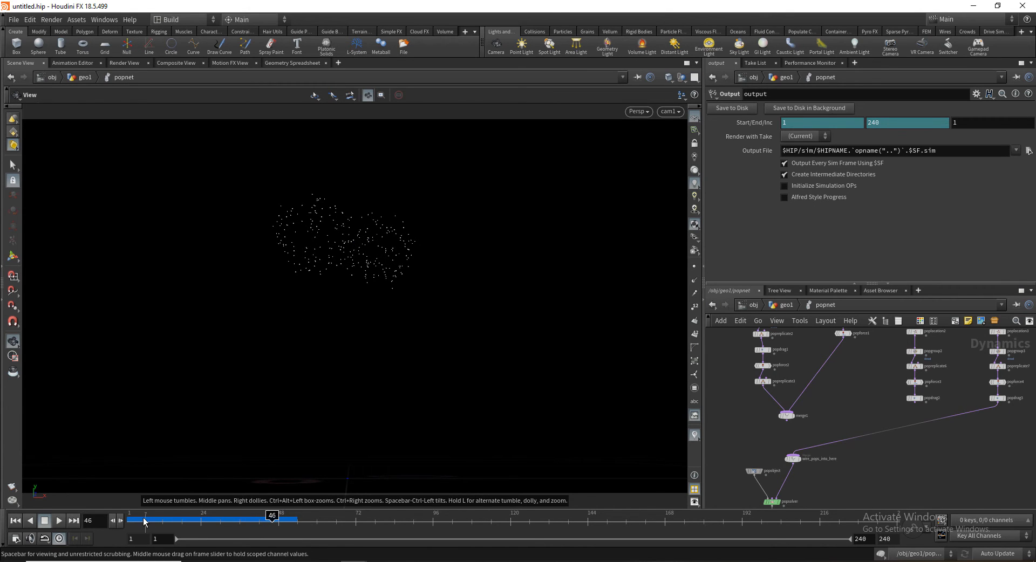
{"action": "left_click_drag", "start_coordinate": [135, 516], "coordinate": [204, 518]}
{"action": "left_click_drag", "start_coordinate": [131, 518], "coordinate": [237, 517]}
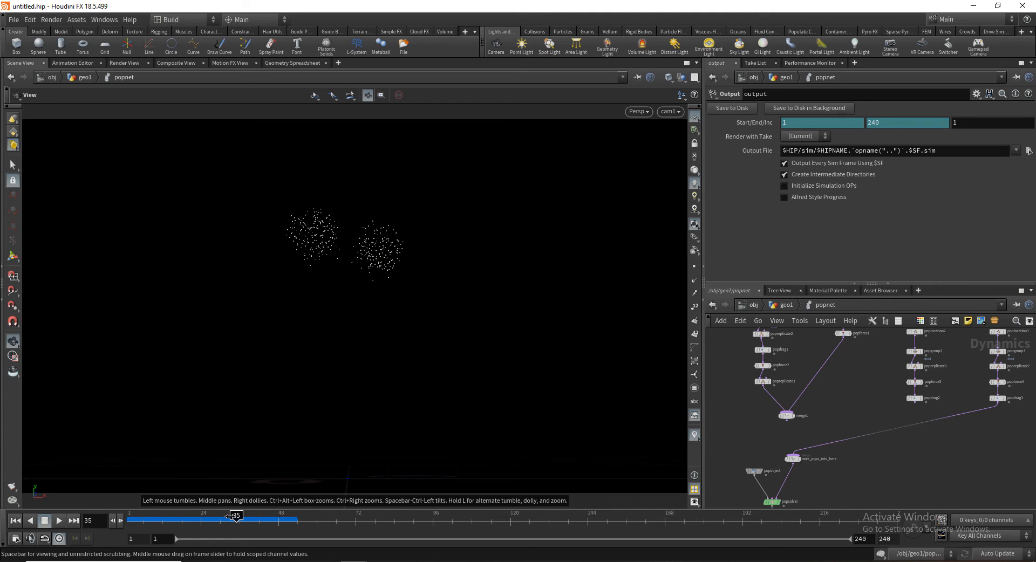
{"action": "left_click_drag", "start_coordinate": [231, 513], "coordinate": [272, 516]}
{"action": "middle_click_drag", "start_coordinate": [982, 399], "coordinate": [911, 414]}
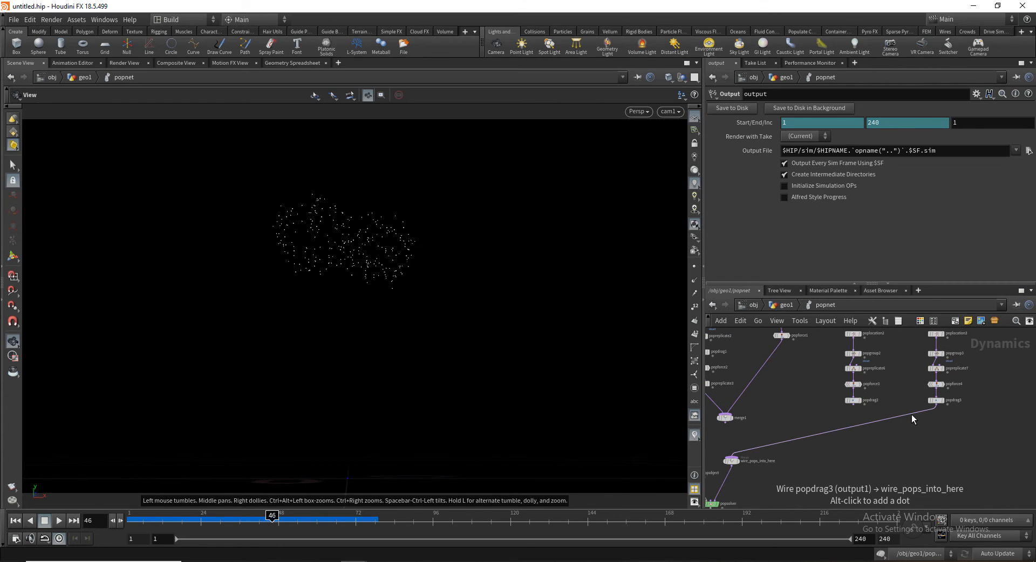
{"action": "middle_click_drag", "start_coordinate": [936, 471], "coordinate": [875, 470]}
{"action": "left_click_drag", "start_coordinate": [286, 517], "coordinate": [252, 516]}
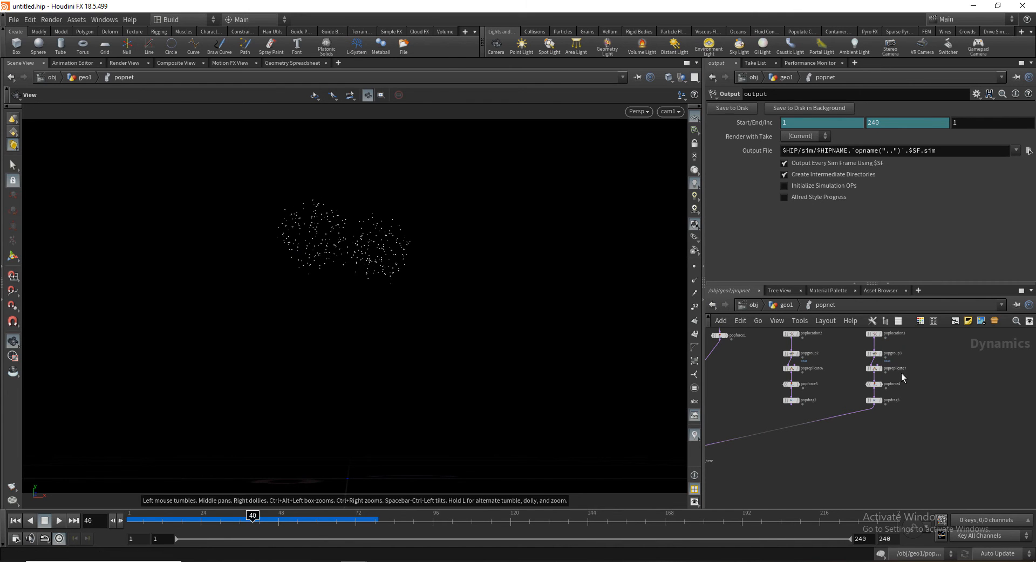
Try an Impulse Count of 10 on popreplicate7 and scrub the timeline to check the bursts
{"action": "scroll", "coordinate": [931, 398], "scroll_direction": "up", "scroll_amount": 2}
{"action": "scroll", "coordinate": [931, 397], "scroll_direction": "up", "scroll_amount": 2}
{"action": "left_click_drag", "start_coordinate": [896, 409], "coordinate": [896, 409]}
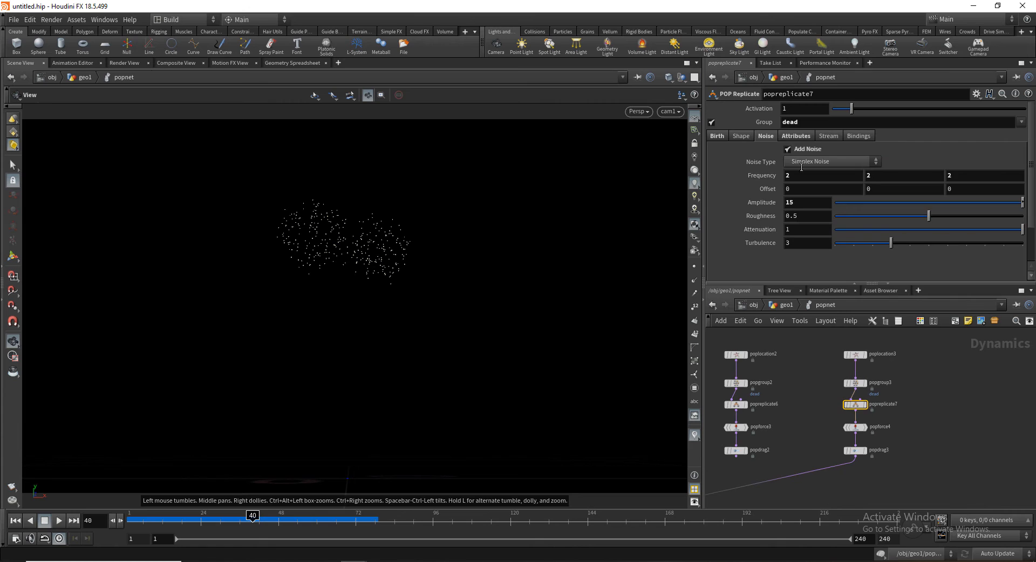
{"action": "left_click", "coordinate": [711, 138]}
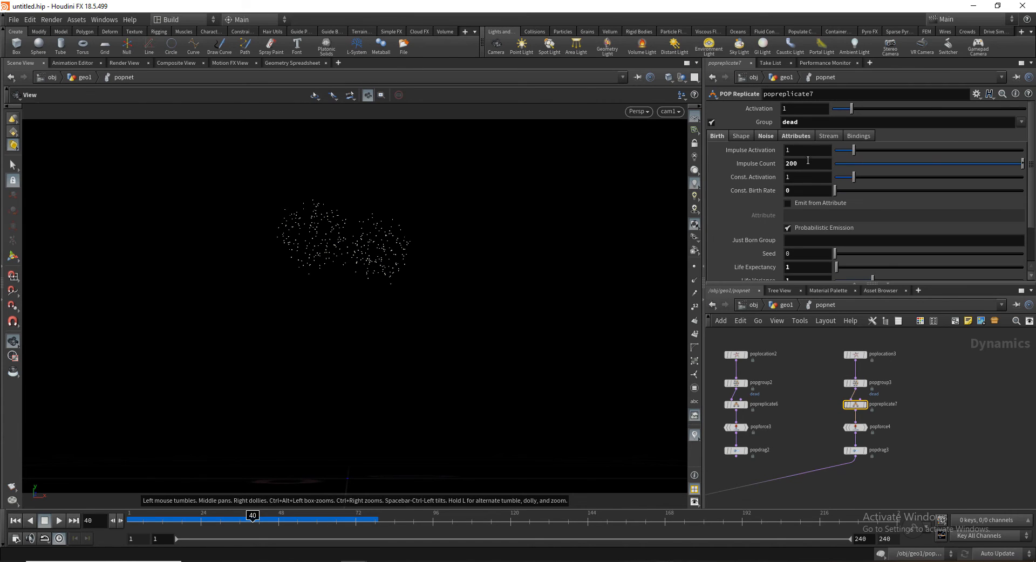
{"action": "double_click", "coordinate": [807, 164]}
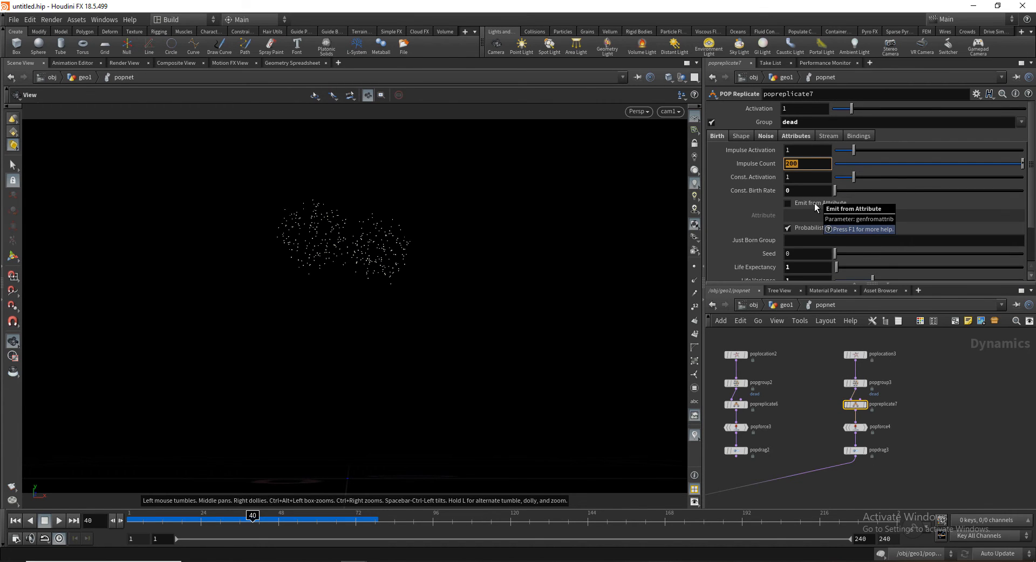
{"action": "type", "text": "10"}
{"action": "key", "text": "Return"}
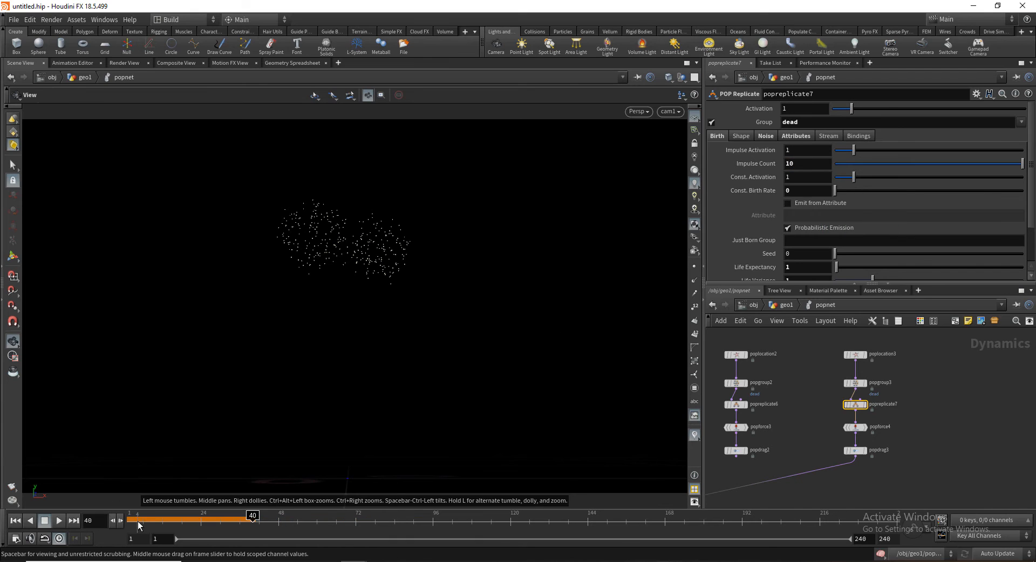
{"action": "mouse_move", "coordinate": [138, 526]}
{"action": "left_mouse_down"}
{"action": "mouse_move", "coordinate": [439, 517]}
{"action": "mouse_move", "coordinate": [132, 522]}
{"action": "left_mouse_up"}
Set popreplicate7's Impulse Count to 15 and scrub the timeline to check the bursts
{"action": "left_click", "coordinate": [794, 164]}
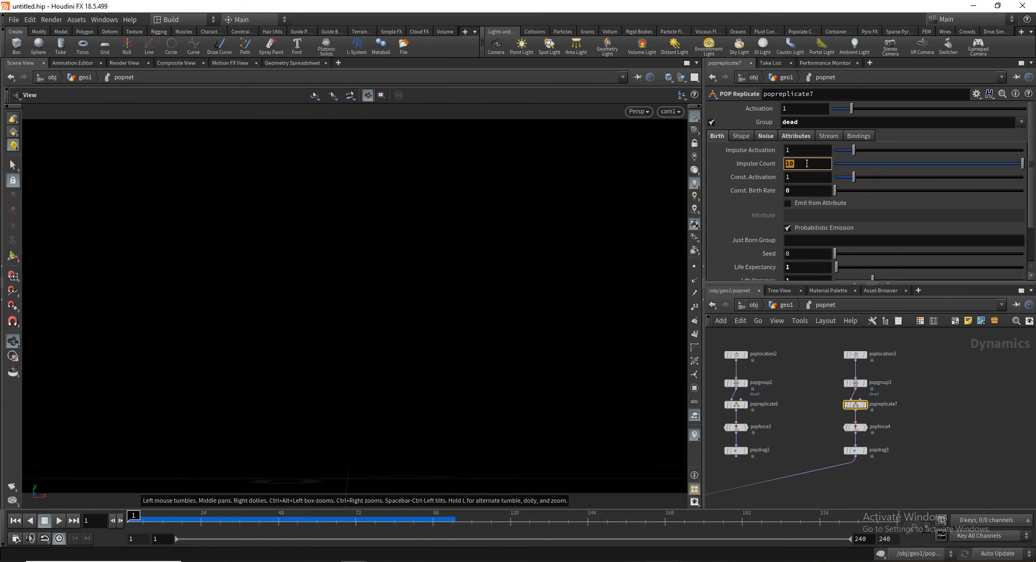
{"action": "type", "text": "15"}
{"action": "key", "text": "Return"}
{"action": "mouse_move", "coordinate": [135, 516]}
{"action": "left_mouse_down"}
{"action": "mouse_move", "coordinate": [279, 517]}
{"action": "mouse_move", "coordinate": [150, 516]}
{"action": "left_mouse_up"}
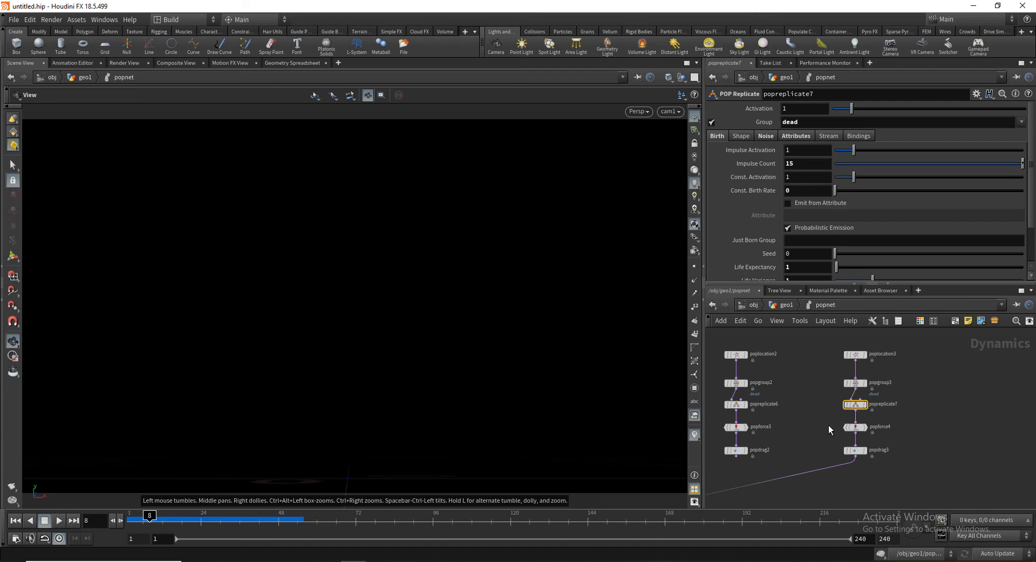
Try a velocity Variance of 150, 150, 150 on popreplicate7 and scrub the timeline from frame 1
{"action": "left_click", "coordinate": [853, 428]}
{"action": "left_click", "coordinate": [862, 405]}
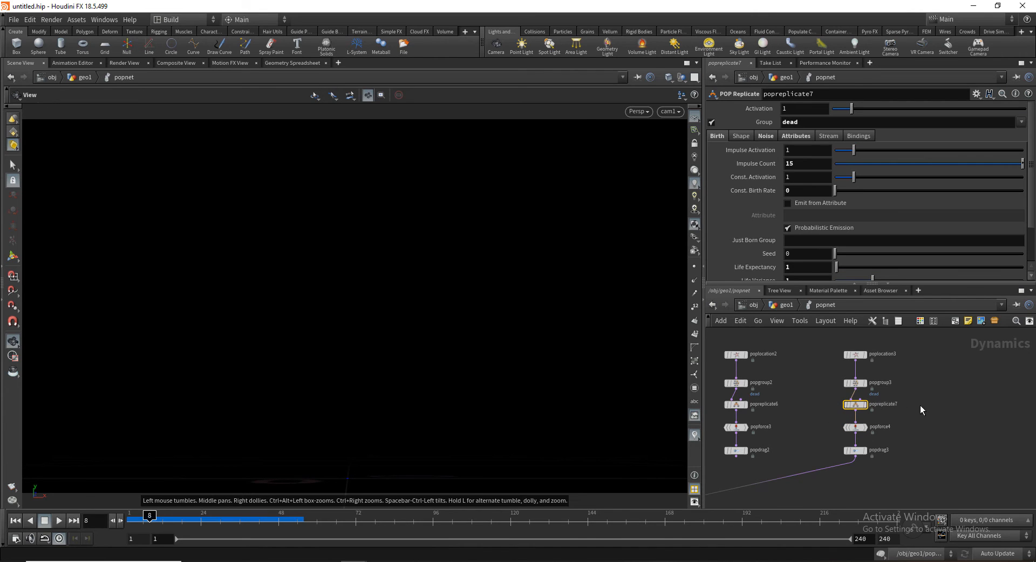
{"action": "left_click", "coordinate": [792, 138]}
{"action": "left_click", "coordinate": [827, 215]}
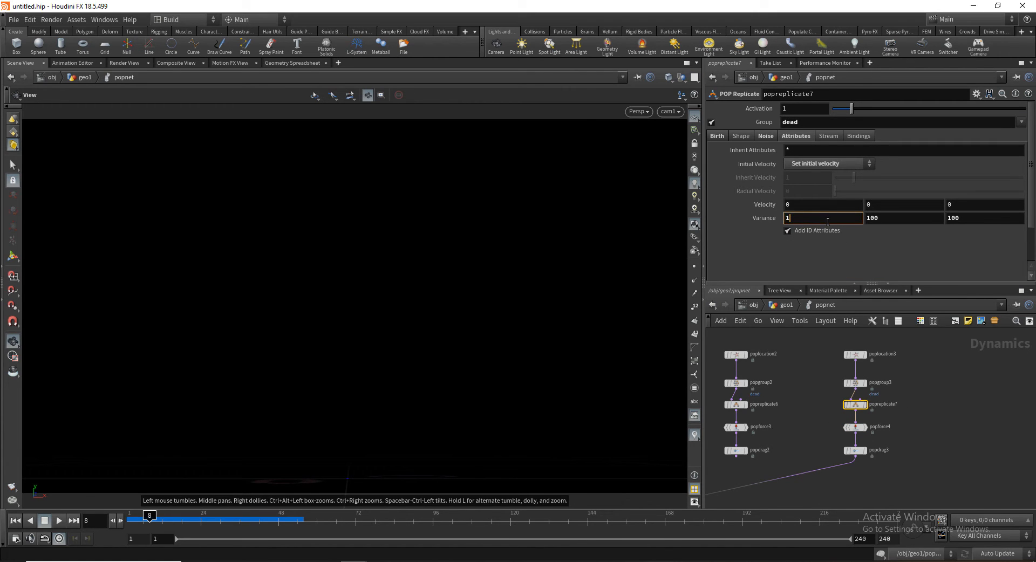
{"action": "type", "text": "150"}
{"action": "key", "text": "Tab"}
{"action": "type", "text": "150"}
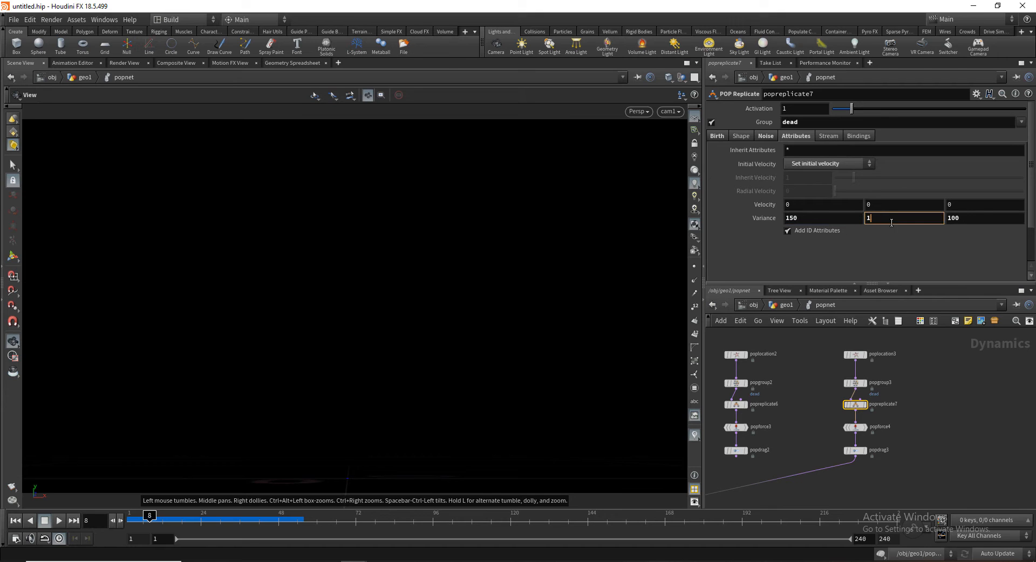
{"action": "left_click", "coordinate": [960, 219]}
{"action": "type", "text": "150"}
{"action": "left_click", "coordinate": [128, 519]}
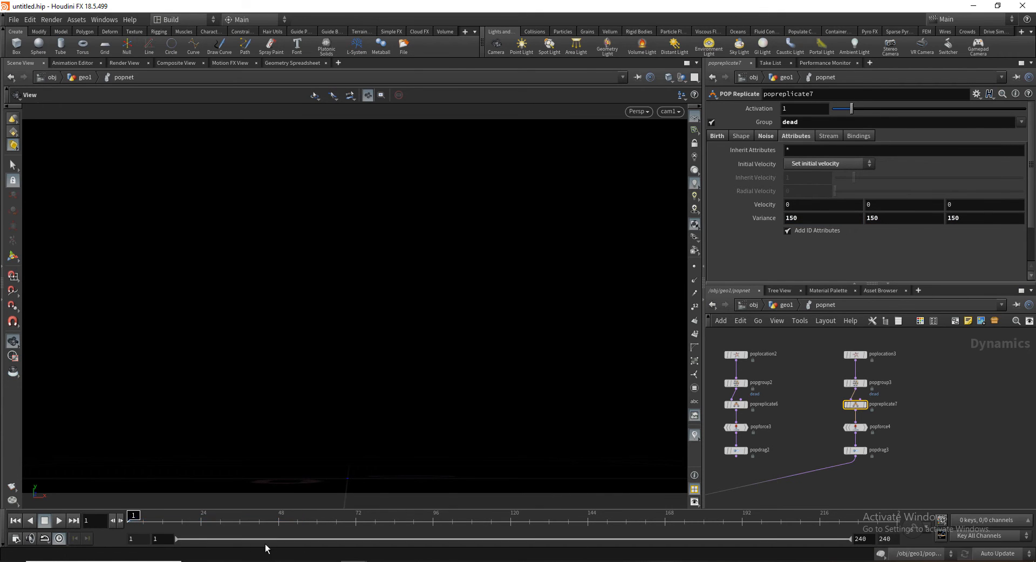
{"action": "mouse_move", "coordinate": [145, 517]}
{"action": "left_mouse_down"}
{"action": "mouse_move", "coordinate": [342, 513]}
{"action": "mouse_move", "coordinate": [129, 497]}
{"action": "left_mouse_up"}
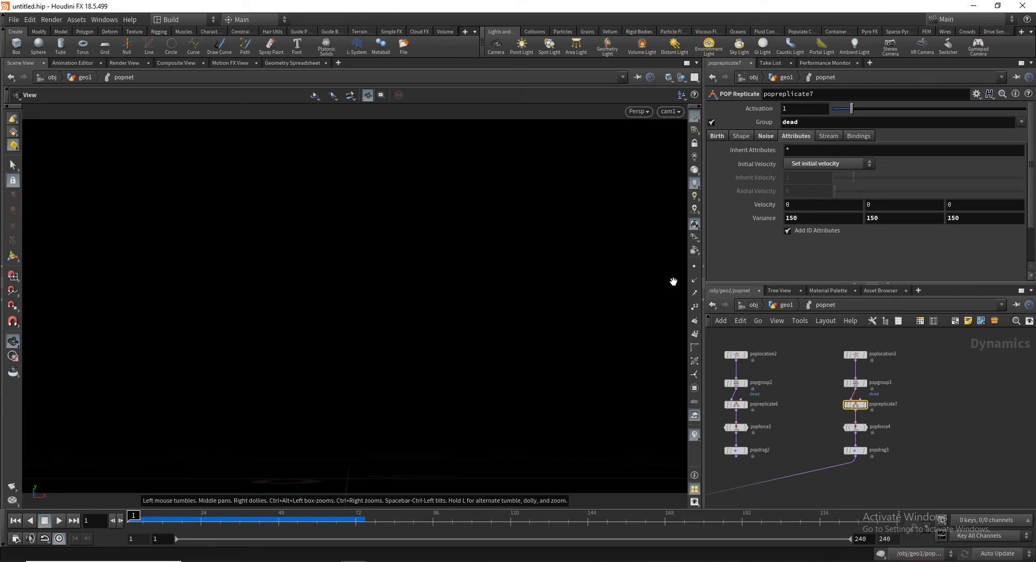
Set popreplicate7's velocity Variance to 200 on all three axes and scrub the timeline to check the spread
{"action": "left_click", "coordinate": [806, 223]}
{"action": "type", "text": "200"}
{"action": "left_click", "coordinate": [890, 222]}
{"action": "type", "text": "200"}
{"action": "left_click", "coordinate": [987, 217]}
{"action": "type", "text": "200"}
{"action": "key", "text": "Return"}
{"action": "left_click", "coordinate": [882, 555]}
{"action": "mouse_move", "coordinate": [135, 517]}
{"action": "left_mouse_down"}
{"action": "mouse_move", "coordinate": [468, 517]}
{"action": "mouse_move", "coordinate": [119, 507]}
{"action": "left_mouse_up"}
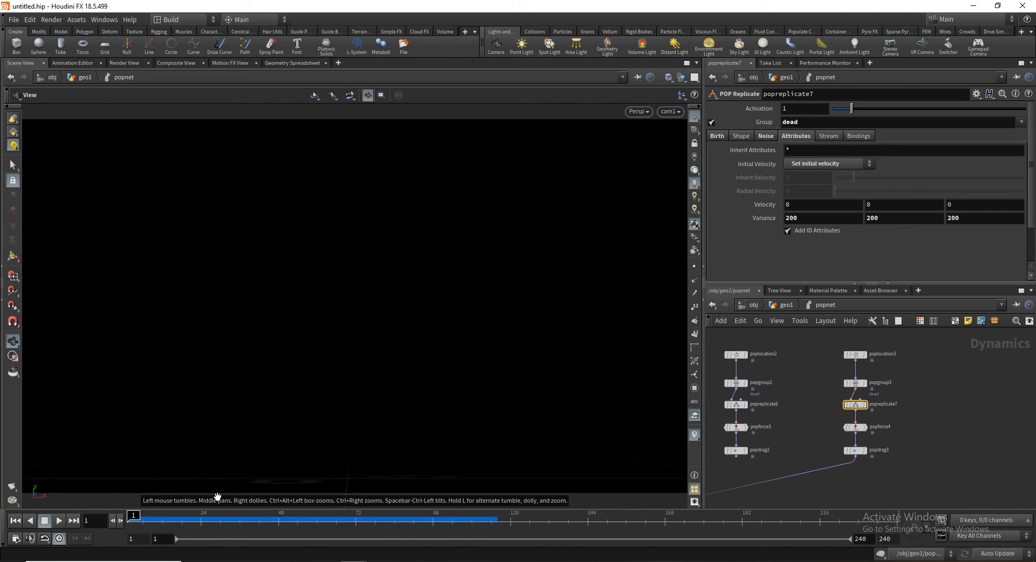
{"action": "scroll", "coordinate": [886, 475], "scroll_direction": "up", "scroll_amount": 2}
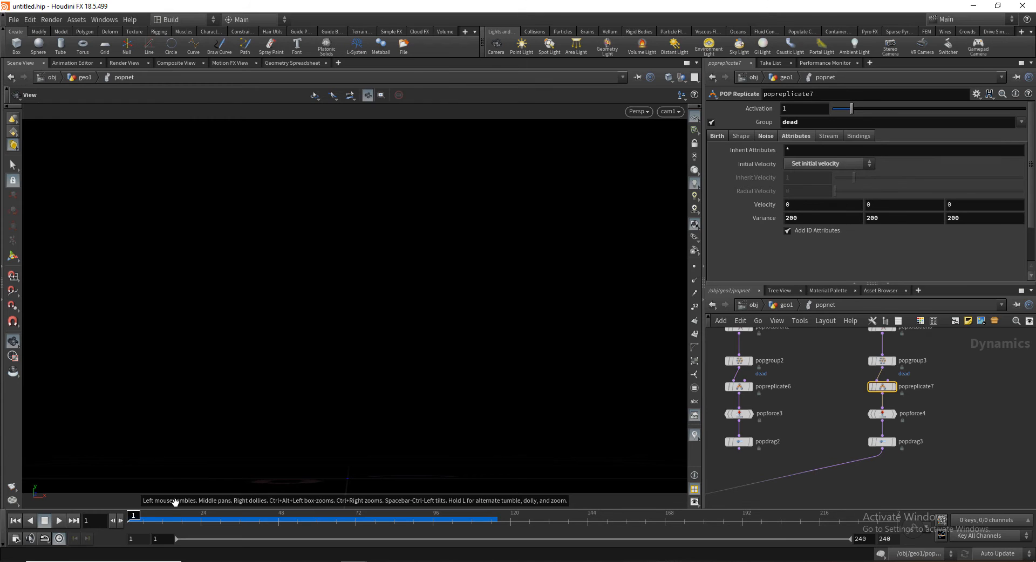
{"action": "left_click_drag", "start_coordinate": [171, 518], "coordinate": [410, 518]}
Delete popforce4 from the third branch and move popdrag3 slightly closer to popreplicate7
{"action": "left_click", "coordinate": [874, 414]}
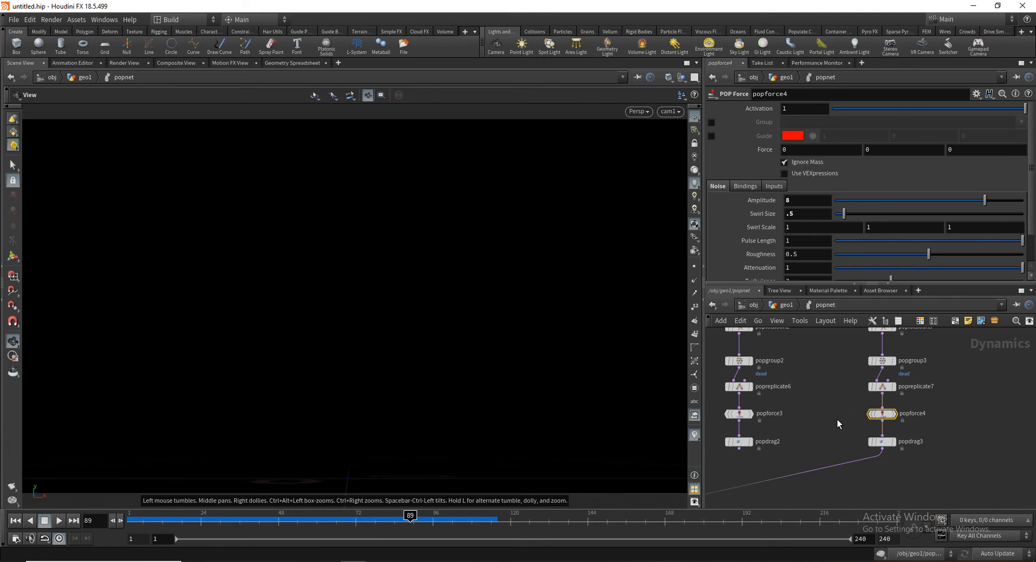
{"action": "key", "text": "Delete"}
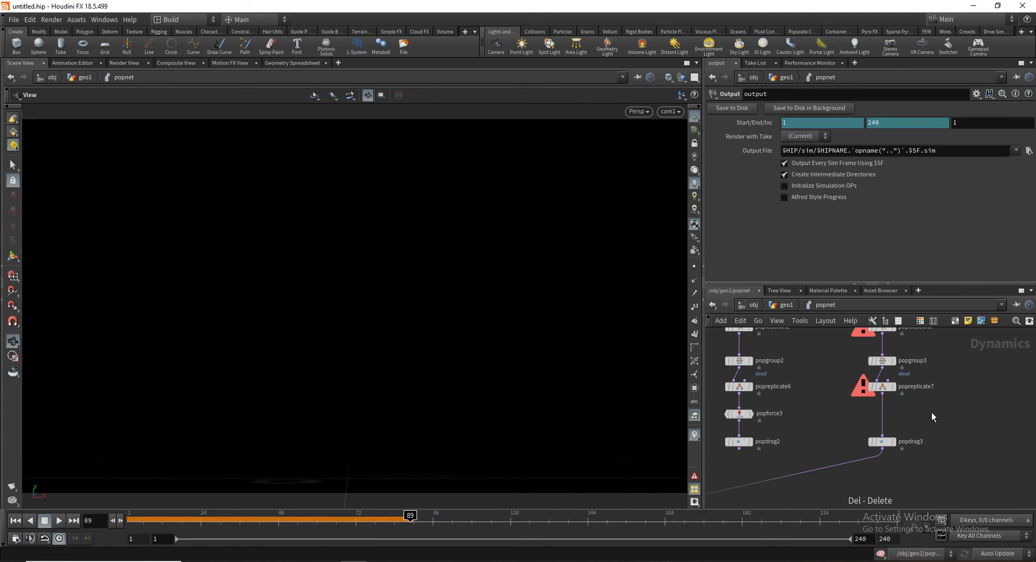
{"action": "left_click_drag", "start_coordinate": [883, 444], "coordinate": [882, 436]}
{"action": "left_click", "coordinate": [882, 435]}
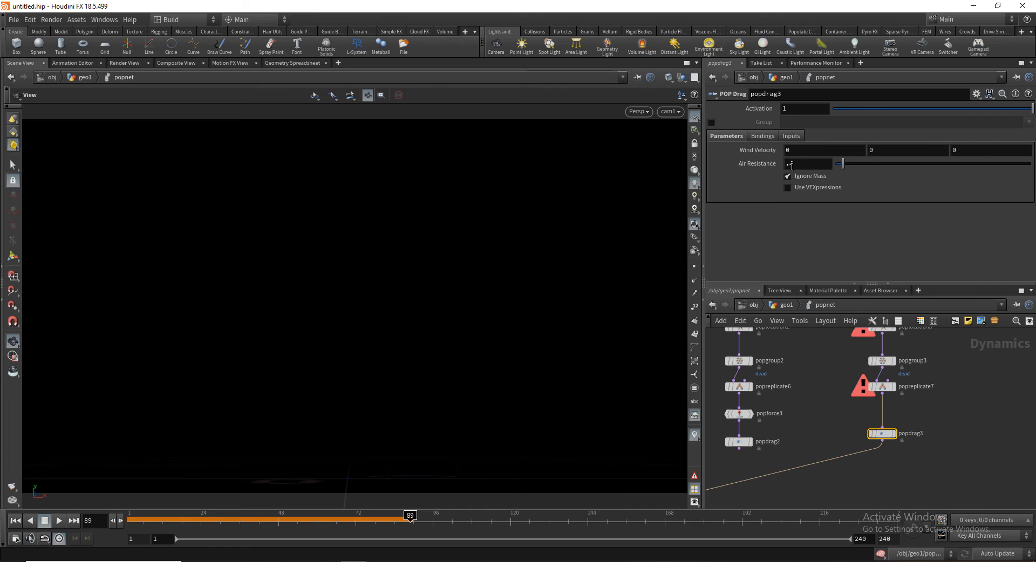
Set popdrag3's Air Resistance to .3 and scrub the timeline to check the motion
{"action": "left_click", "coordinate": [812, 167]}
{"action": "type", "text": "3"}
{"action": "key", "text": "Return"}
{"action": "left_click_drag", "start_coordinate": [133, 517], "coordinate": [57, 499]}
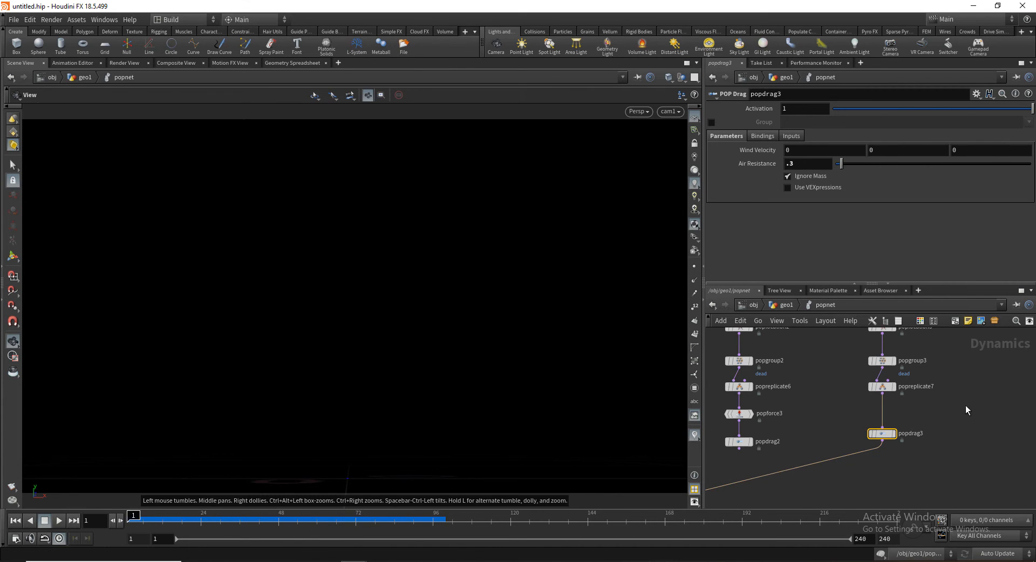
Insert a POP Group node directly below popdrag3, wired between it and wire_pops_into_here
{"action": "middle_click_drag", "start_coordinate": [863, 399], "coordinate": [849, 419]}
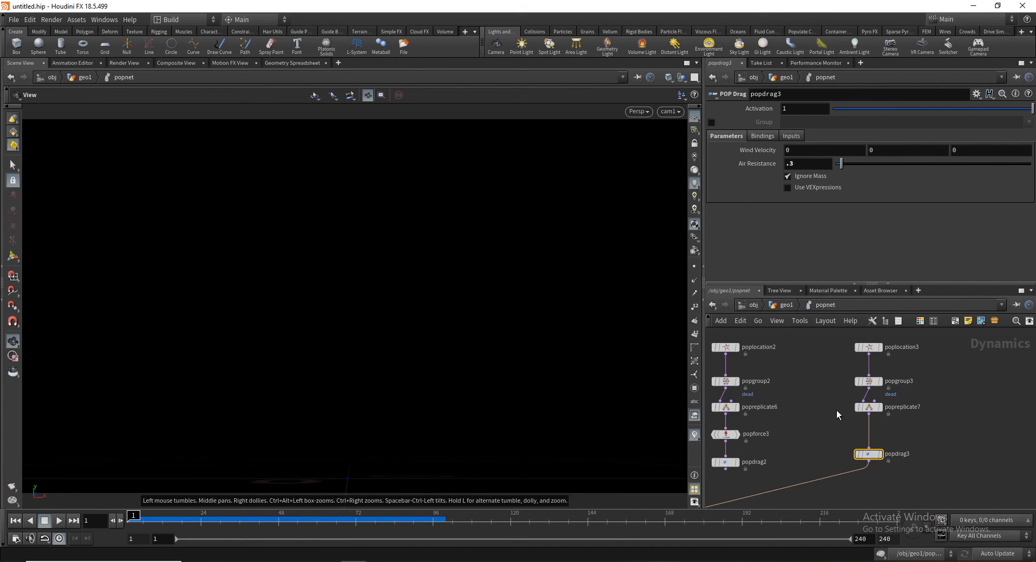
{"action": "left_click", "coordinate": [869, 407]}
{"action": "middle_click_drag", "start_coordinate": [864, 472], "coordinate": [863, 409]}
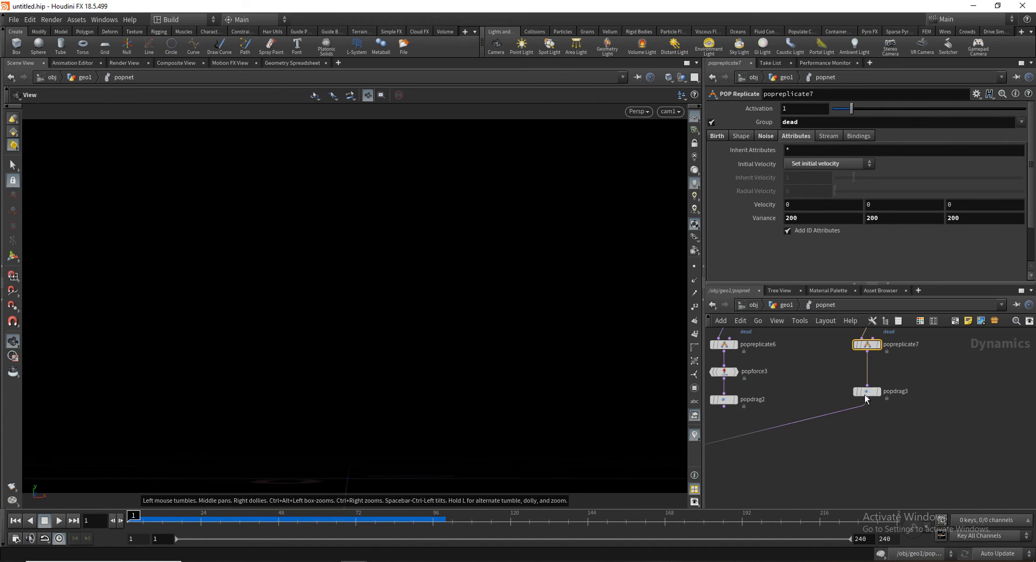
{"action": "left_click_drag", "start_coordinate": [861, 418], "coordinate": [866, 427]}
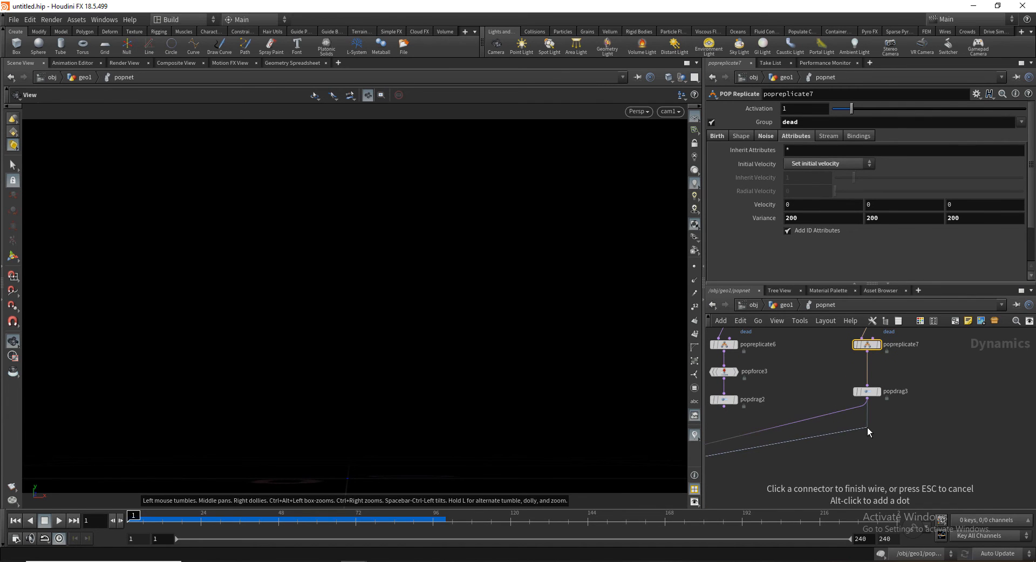
{"action": "key", "text": "Tab"}
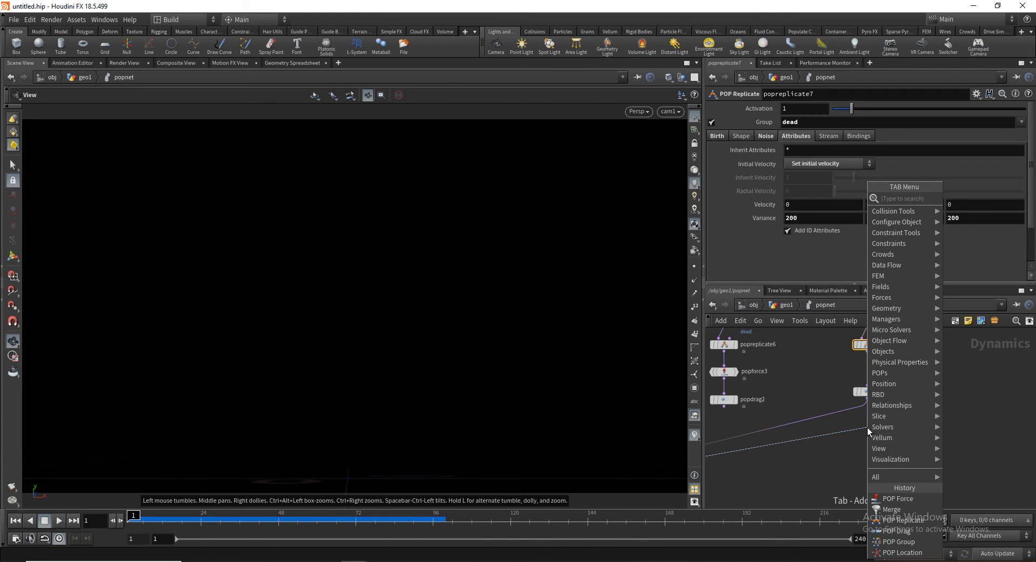
{"action": "type", "text": "popgr"}
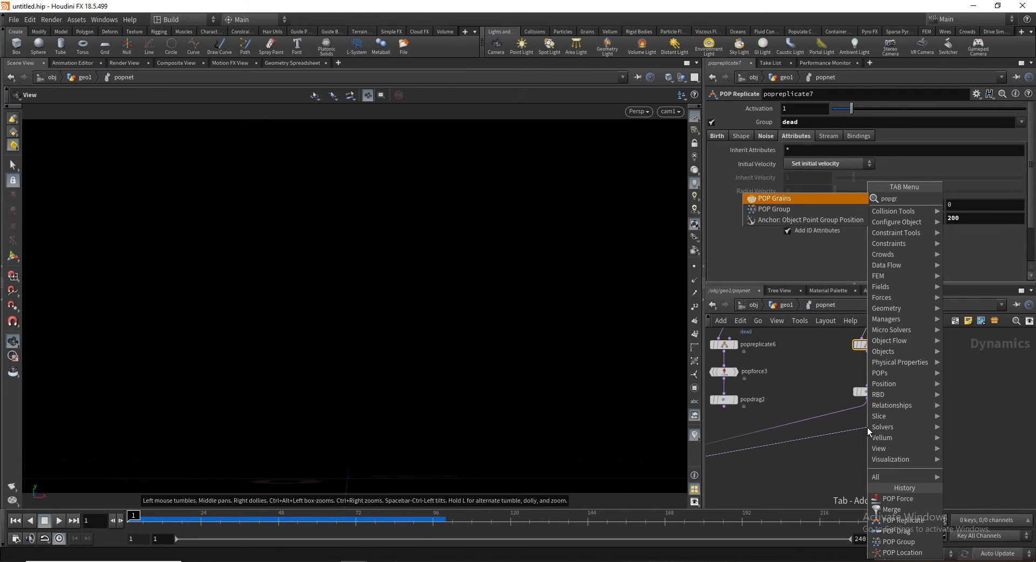
{"action": "type", "text": "o"}
{"action": "key", "text": "Return"}
{"action": "left_click", "coordinate": [867, 427]}
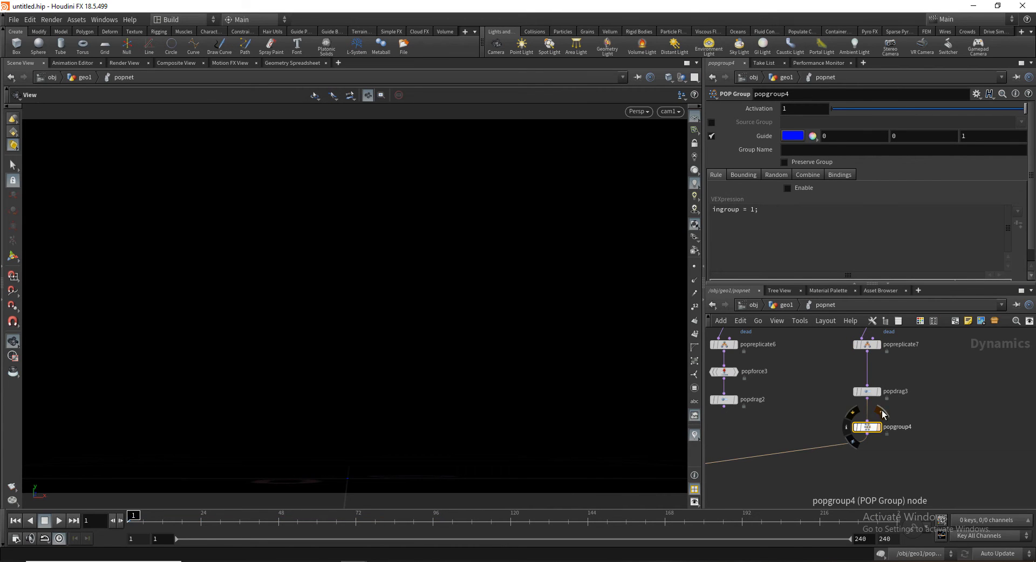
Enable popgroup4's rule and set its VEXpression to ingroup = i@dead;
{"action": "middle_click_drag", "start_coordinate": [924, 423], "coordinate": [893, 410]}
{"action": "scroll", "coordinate": [897, 409], "scroll_direction": "down", "scroll_amount": 1}
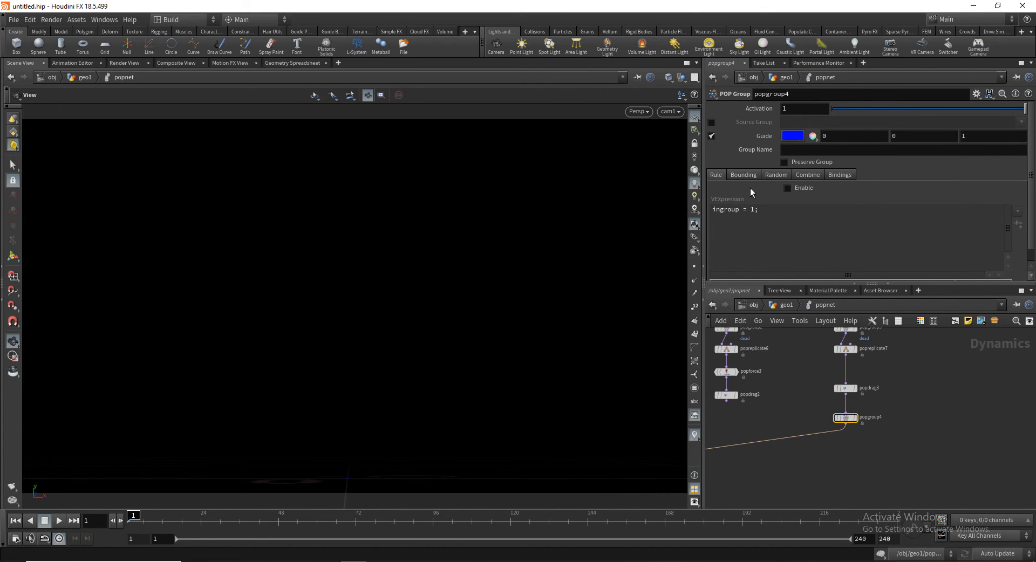
{"action": "left_click", "coordinate": [788, 189]}
{"action": "left_click", "coordinate": [754, 209]}
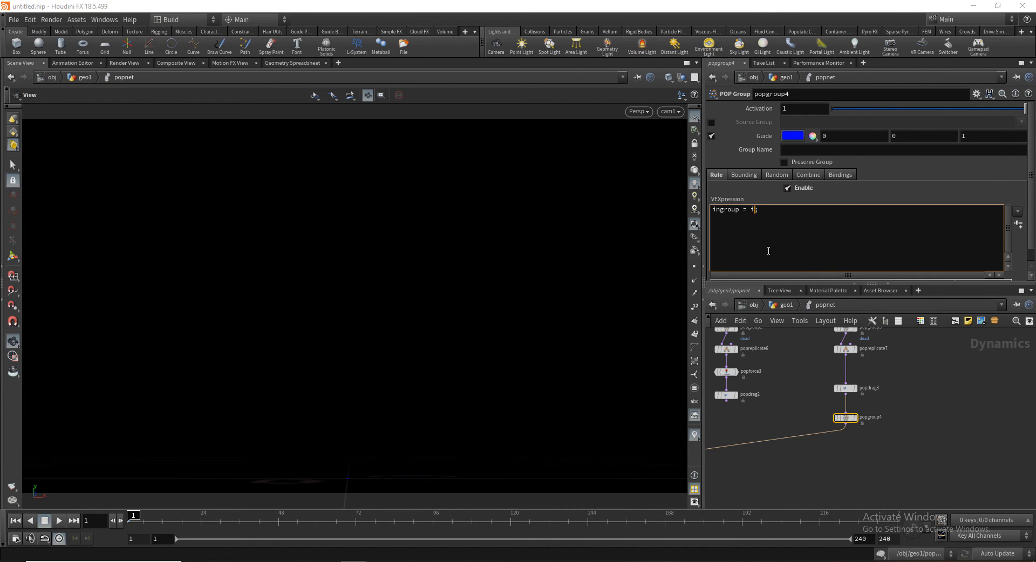
{"action": "type", "text": "i@dead"}
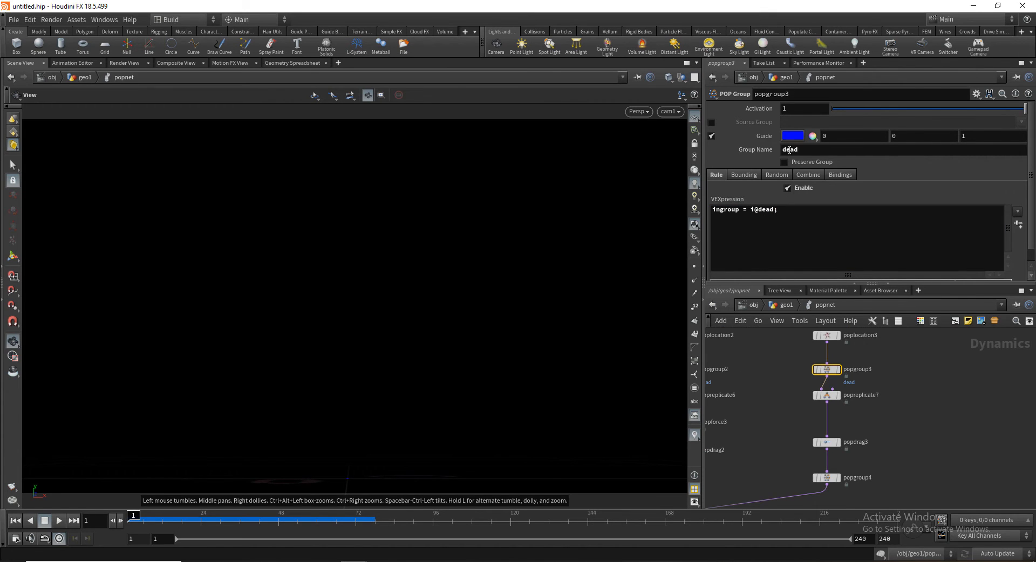
Check the group name used on popgroup3, and name popgroup4's group dead1
{"action": "left_click_drag", "start_coordinate": [803, 151], "coordinate": [772, 150]}
{"action": "left_click", "coordinate": [894, 459]}
{"action": "middle_click_drag", "start_coordinate": [895, 458], "coordinate": [893, 420]}
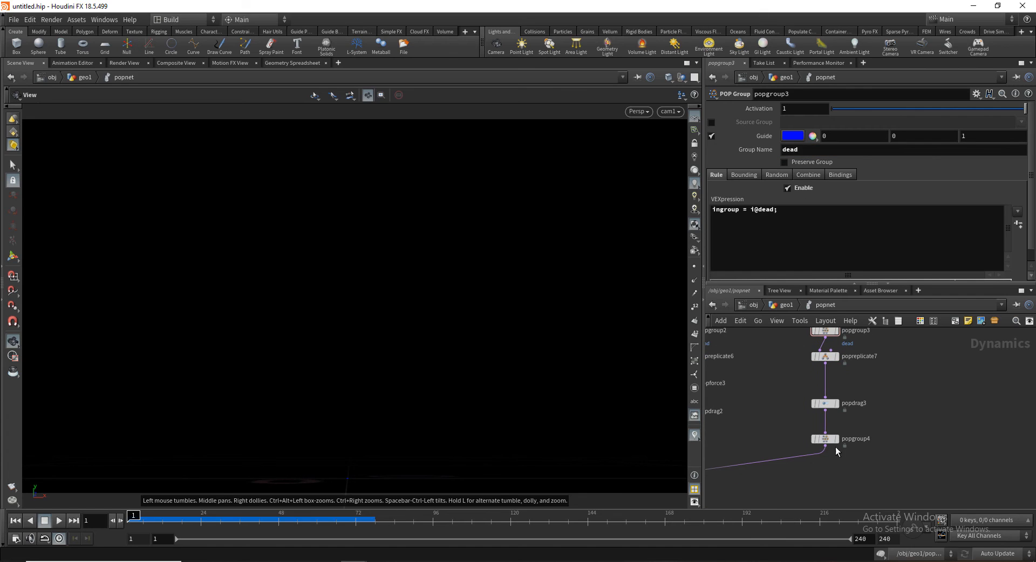
{"action": "left_click", "coordinate": [831, 441]}
{"action": "left_click", "coordinate": [795, 154]}
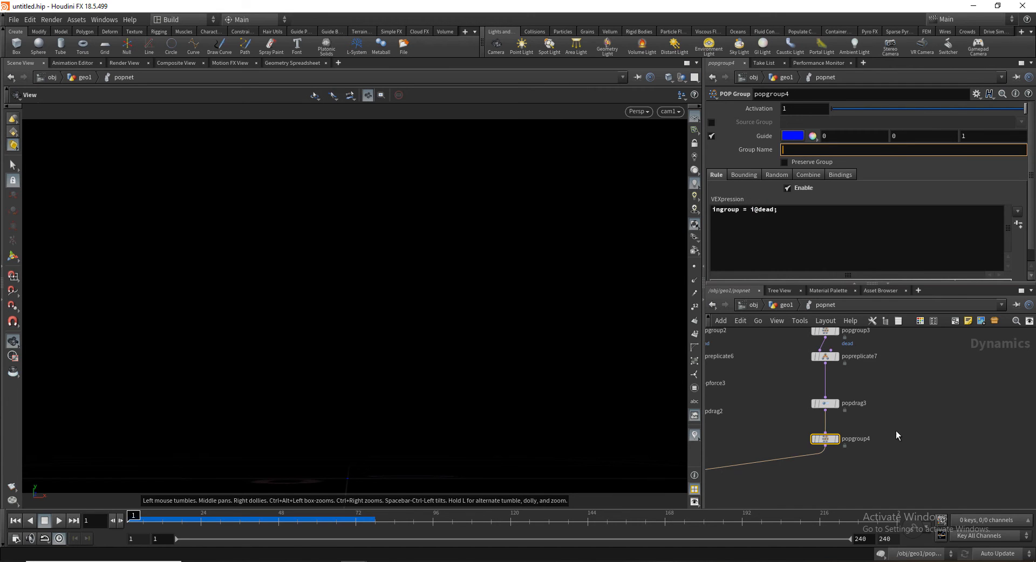
{"action": "left_click_drag", "start_coordinate": [788, 429], "coordinate": [818, 466]}
{"action": "left_click", "coordinate": [865, 426]}
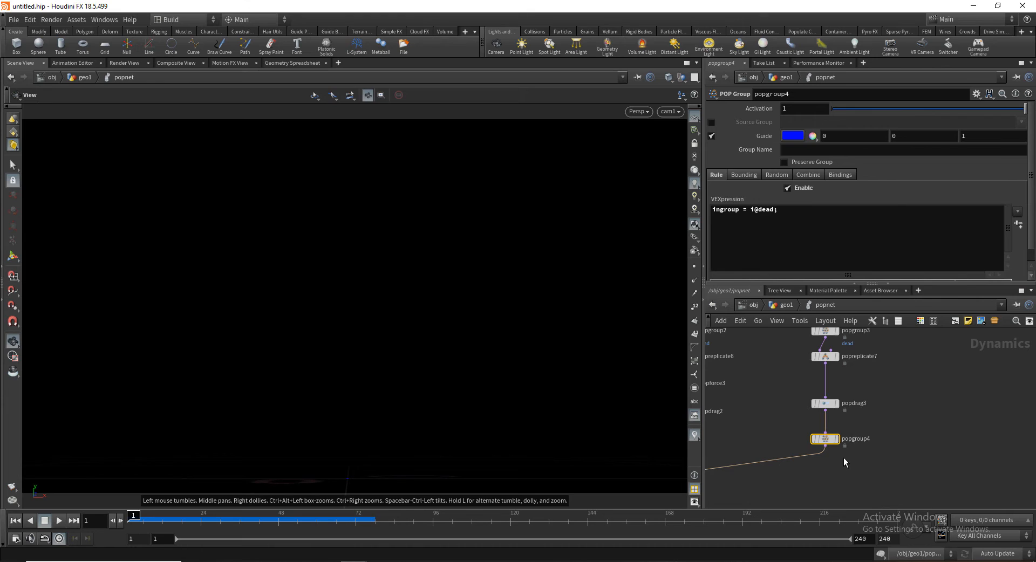
{"action": "left_click", "coordinate": [801, 152]}
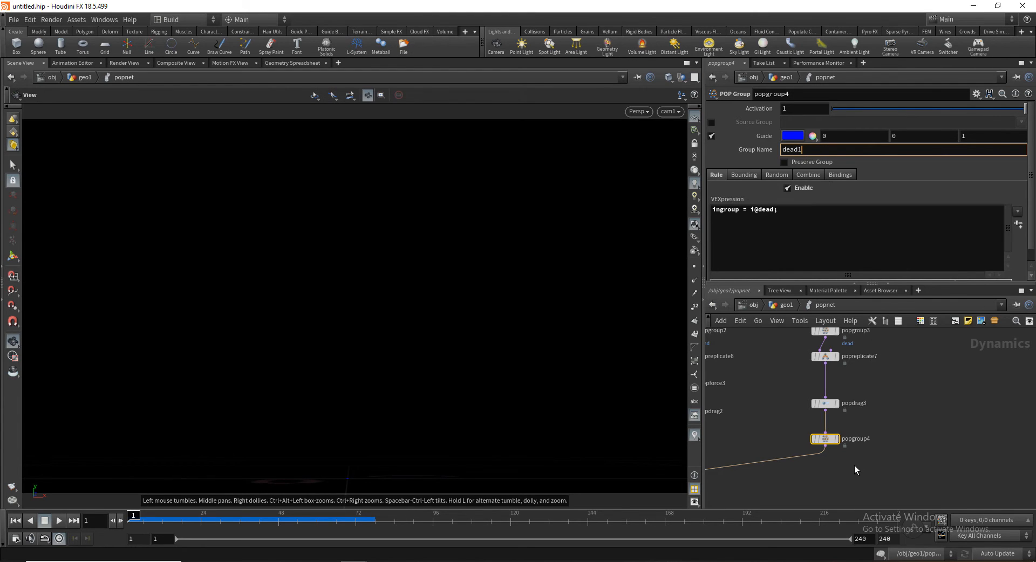
{"action": "double_click", "coordinate": [809, 153]}
{"action": "left_click", "coordinate": [908, 471]}
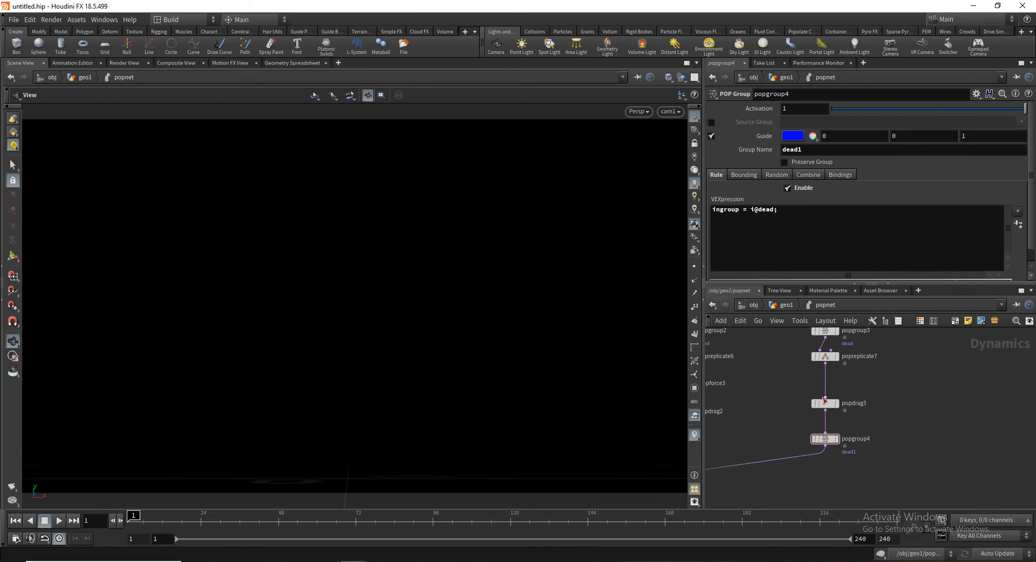
Insert a POP Replicate node directly below popgroup4, wired into the third branch's outgoing connection
{"action": "middle_click_drag", "start_coordinate": [847, 468], "coordinate": [833, 403]}
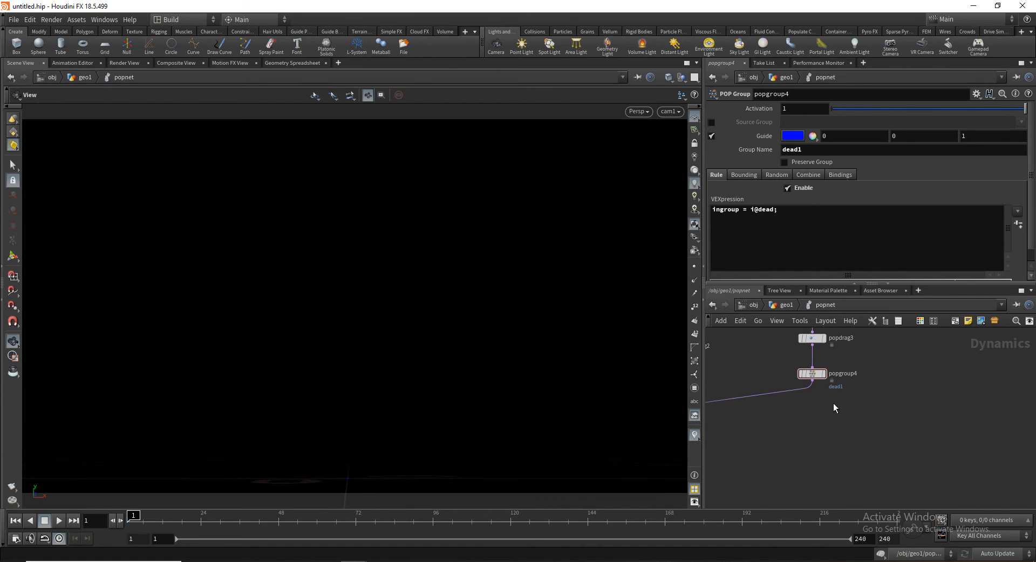
{"action": "left_click", "coordinate": [813, 383]}
{"action": "type", "text": "p"}
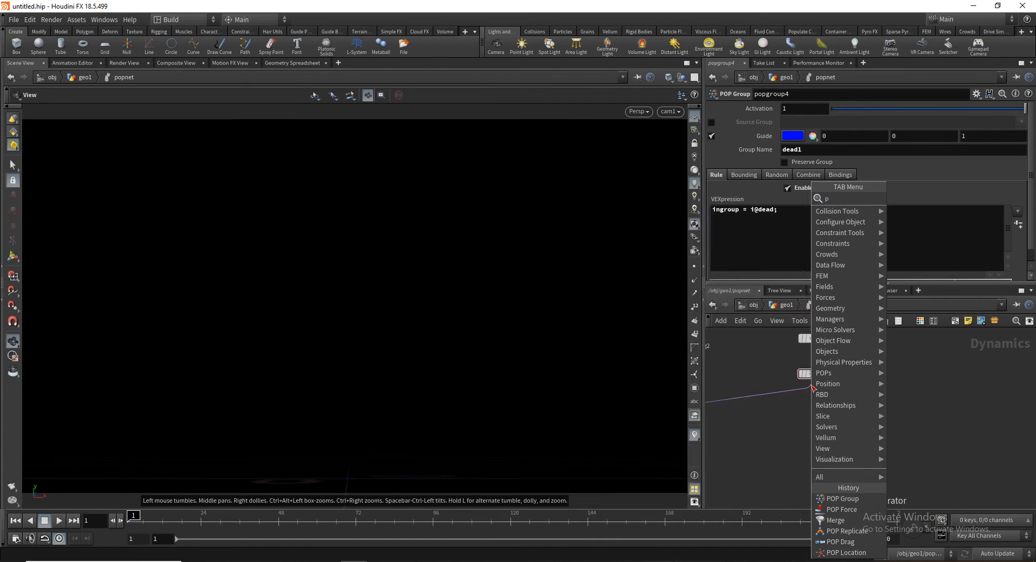
{"action": "type", "text": "op kill"}
{"action": "key", "text": "Return"}
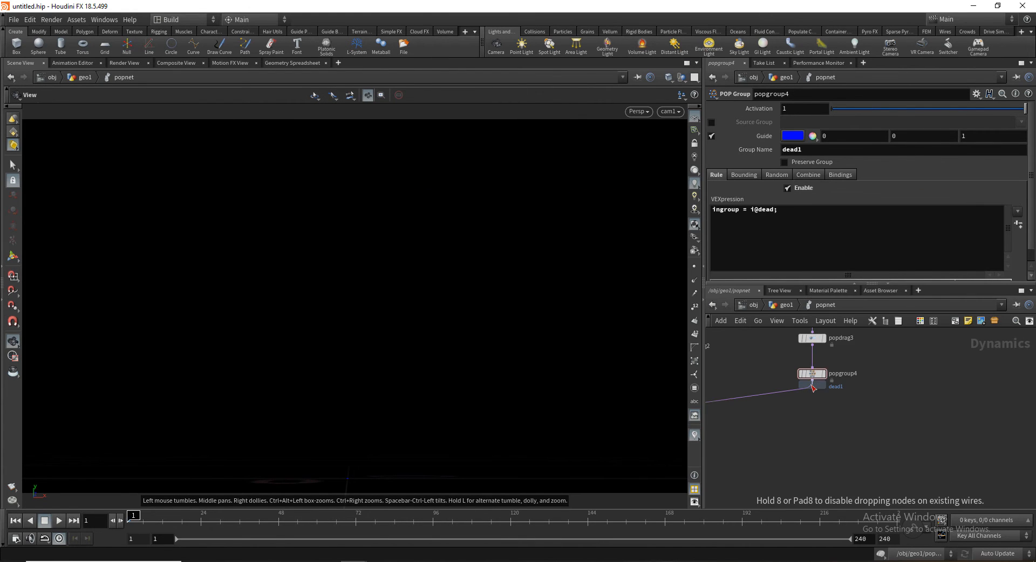
{"action": "left_click", "coordinate": [812, 400]}
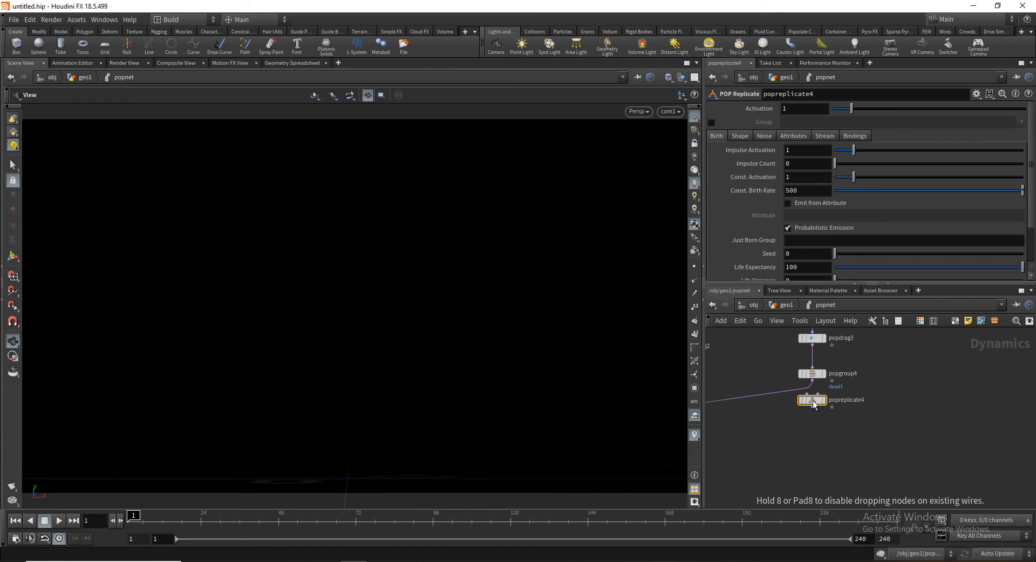
{"action": "left_click_drag", "start_coordinate": [813, 403], "coordinate": [817, 408]}
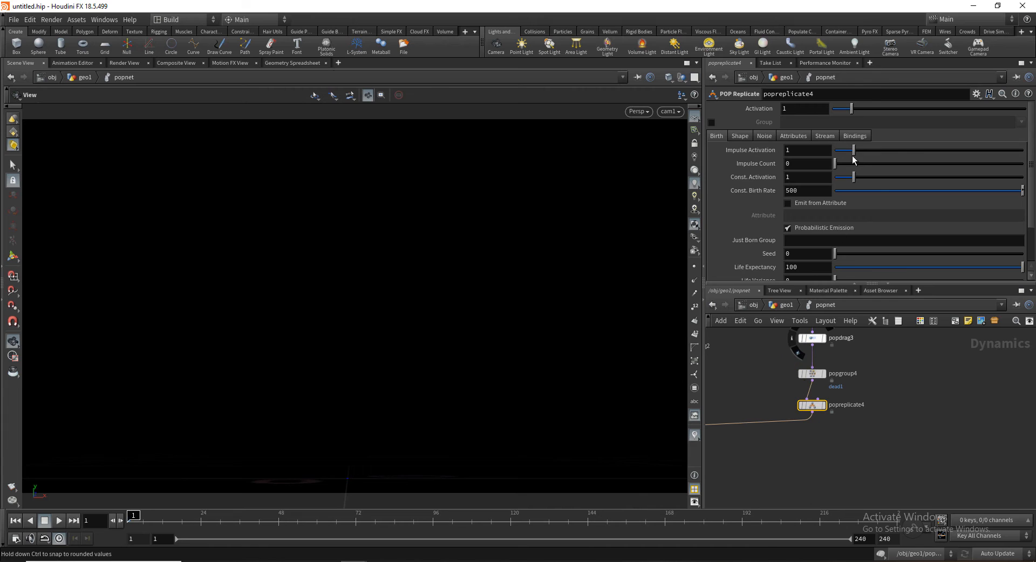
Enable the Group option on popreplicate4 and restrict it to the dead1 group
{"action": "left_click", "coordinate": [711, 122]}
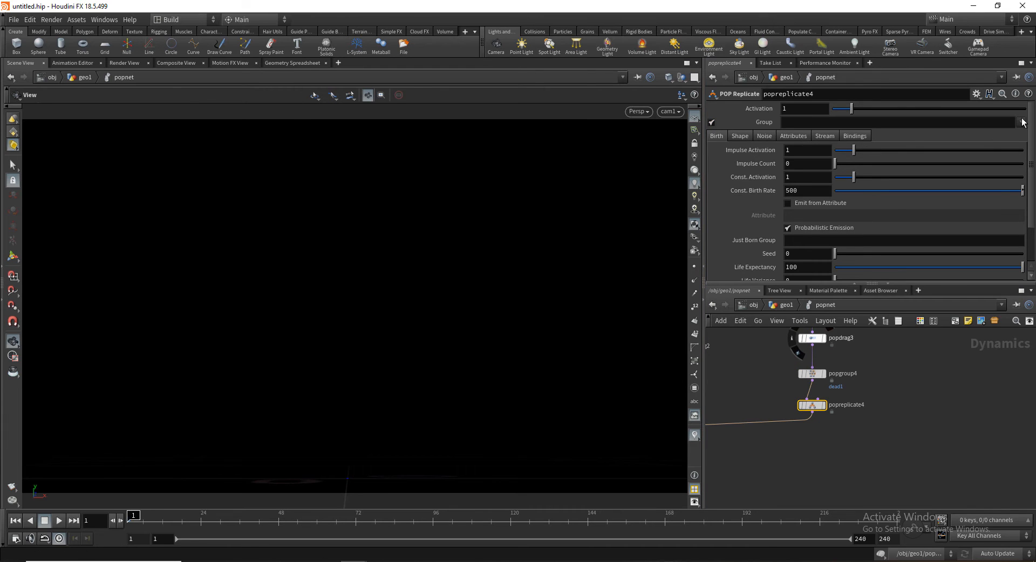
{"action": "left_click", "coordinate": [1022, 122]}
{"action": "left_click", "coordinate": [966, 132]}
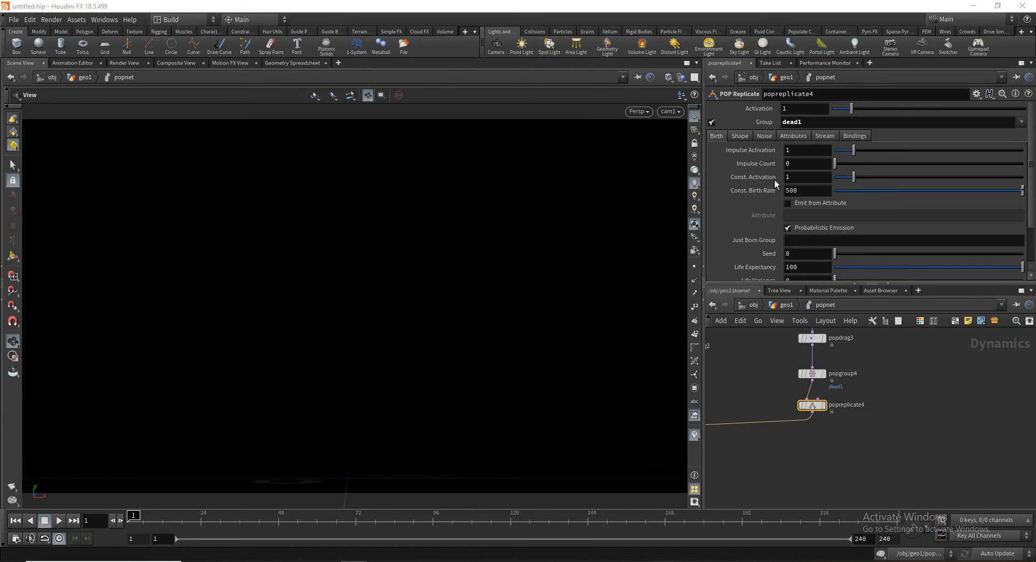
Set popreplicate4's Const. Birth Rate to 0 and Impulse Count to 100, and scrub the timeline to check the bursts
{"action": "left_click", "coordinate": [807, 193]}
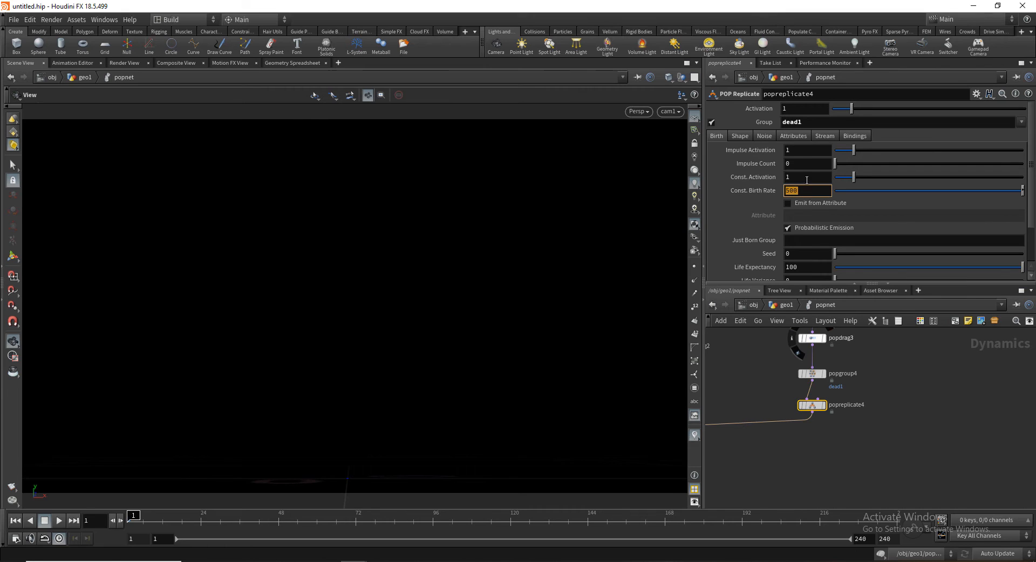
{"action": "key", "text": "Return"}
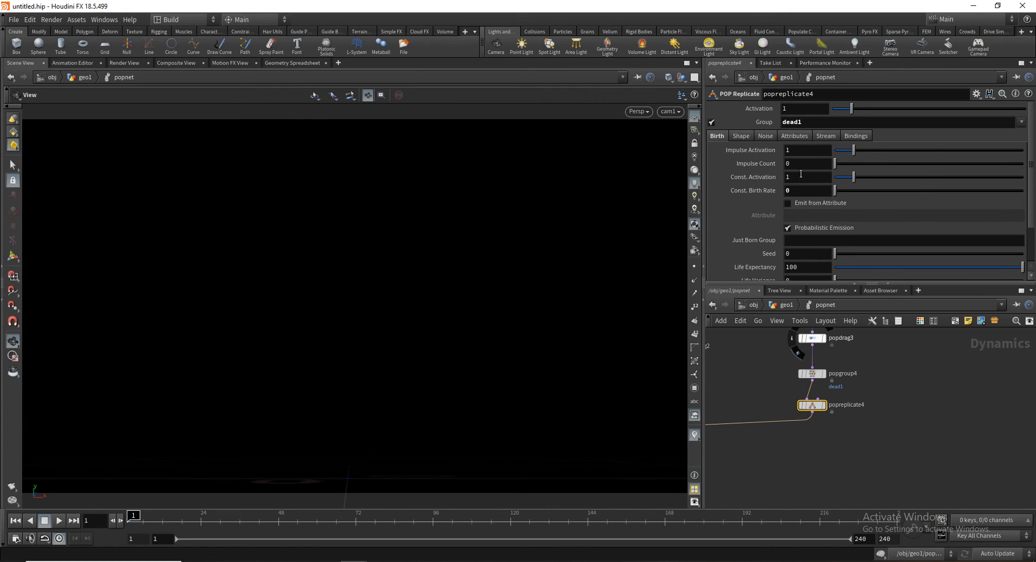
{"action": "left_click", "coordinate": [803, 166]}
{"action": "type", "text": "200"}
{"action": "key", "text": "Return"}
{"action": "double_click", "coordinate": [802, 163]}
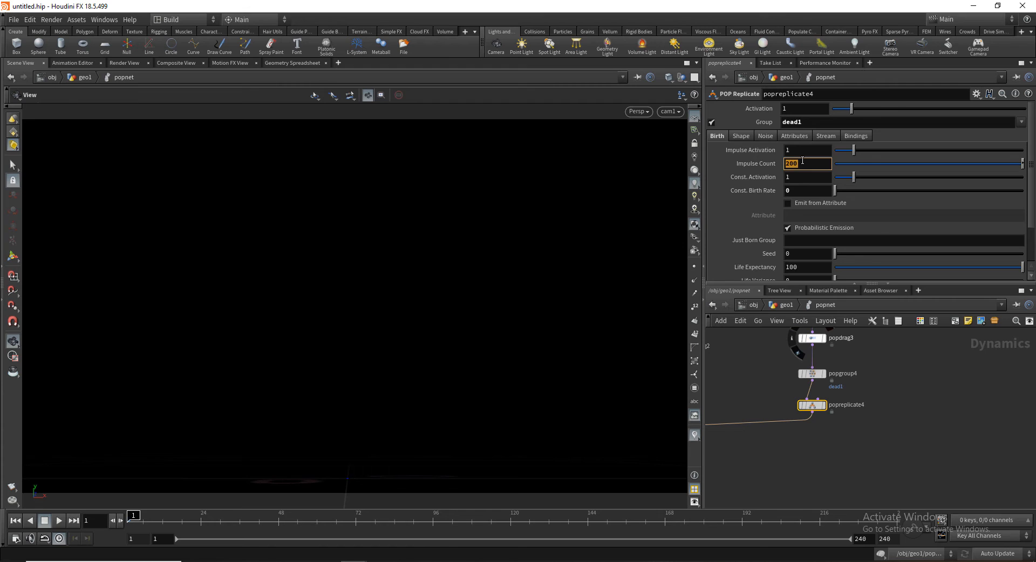
{"action": "type", "text": "100"}
{"action": "key", "text": "Return"}
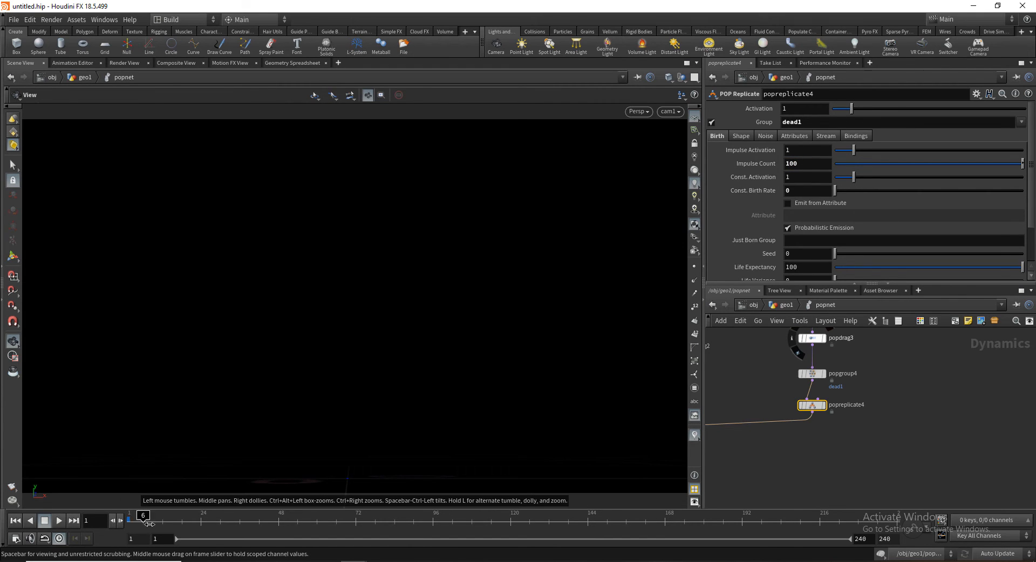
{"action": "left_click_drag", "start_coordinate": [143, 515], "coordinate": [235, 488]}
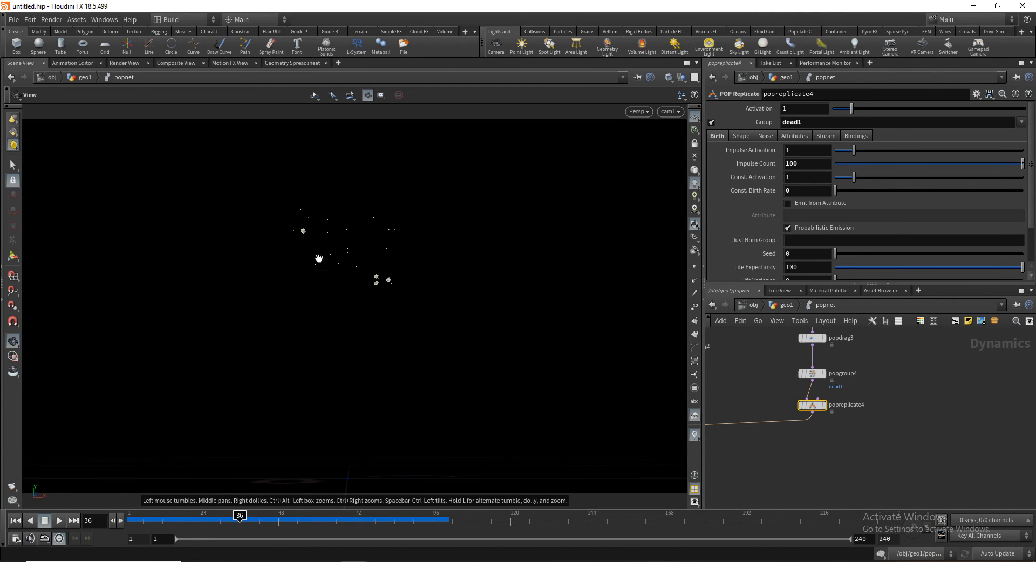
{"action": "left_click_drag", "start_coordinate": [240, 516], "coordinate": [269, 517]}
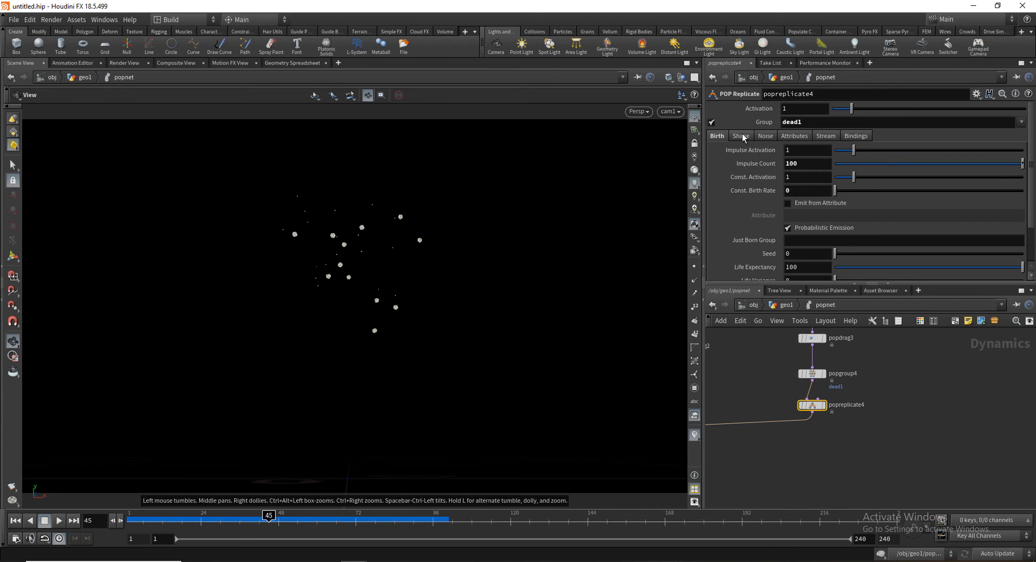
Change popreplicate4's Initial Velocity option to Set initial velocity
{"action": "left_click", "coordinate": [802, 138]}
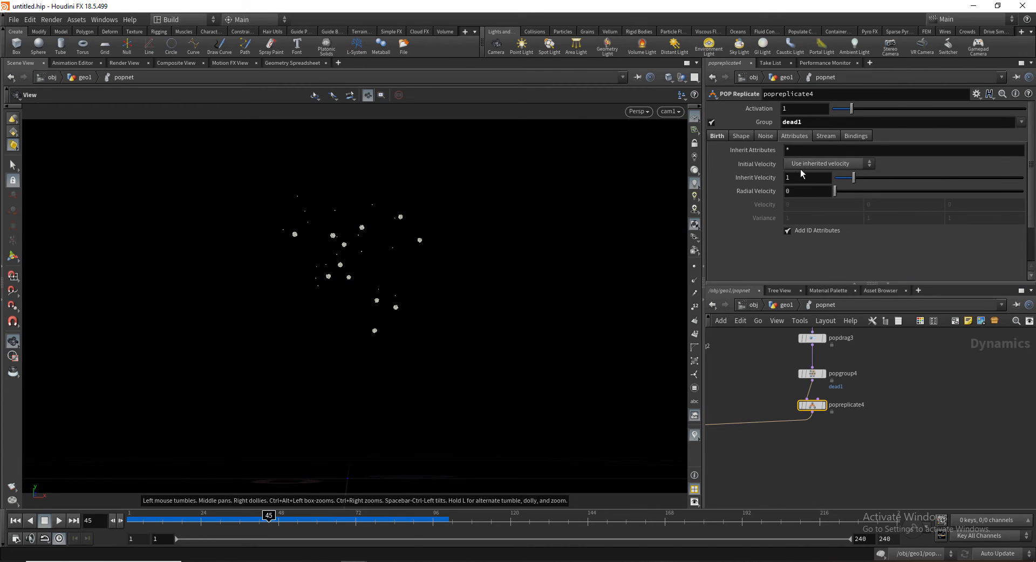
{"action": "left_click", "coordinate": [809, 164]}
{"action": "left_click", "coordinate": [821, 197]}
Set popreplicate4's velocity Variance to 150 on all three axes and scrub the timeline to check the spread
{"action": "left_click", "coordinate": [808, 222]}
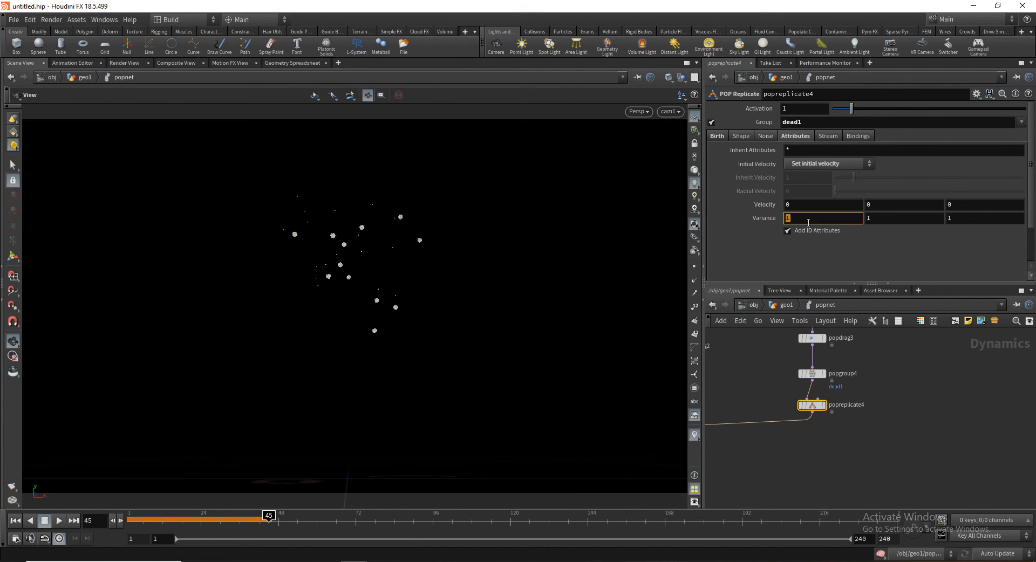
{"action": "type", "text": "20"}
{"action": "left_click", "coordinate": [888, 218]}
{"action": "left_click", "coordinate": [819, 221]}
{"action": "left_click", "coordinate": [898, 223]}
{"action": "type", "text": "50"}
{"action": "left_click", "coordinate": [965, 222]}
{"action": "type", "text": "50"}
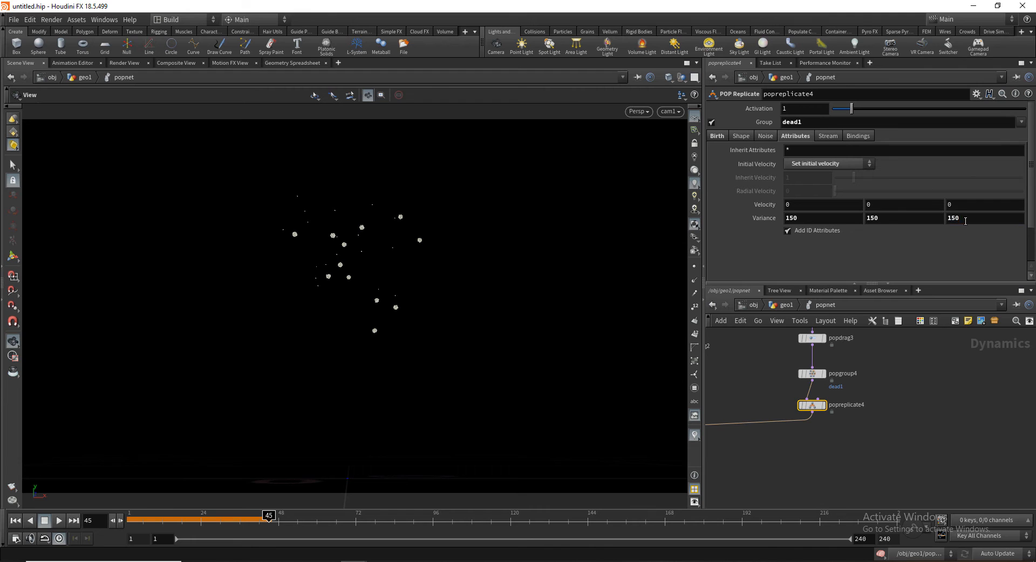
{"action": "left_click", "coordinate": [128, 520]}
{"action": "left_click_drag", "start_coordinate": [129, 519], "coordinate": [223, 517]}
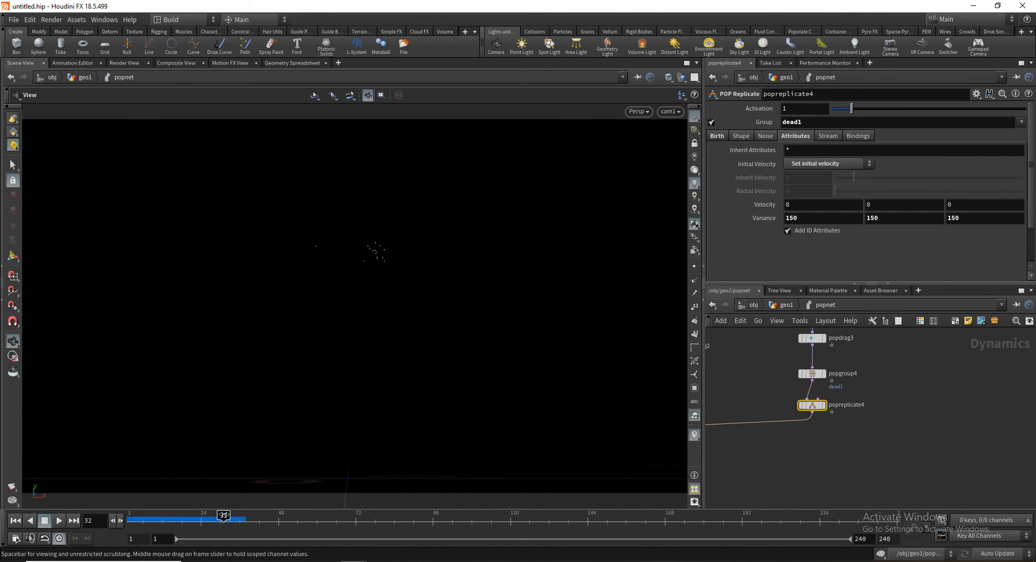
Set popreplicate4's velocity Variance to 50 on all three axes and scrub the timeline to check the spread
{"action": "double_click", "coordinate": [805, 220]}
{"action": "type", "text": "50"}
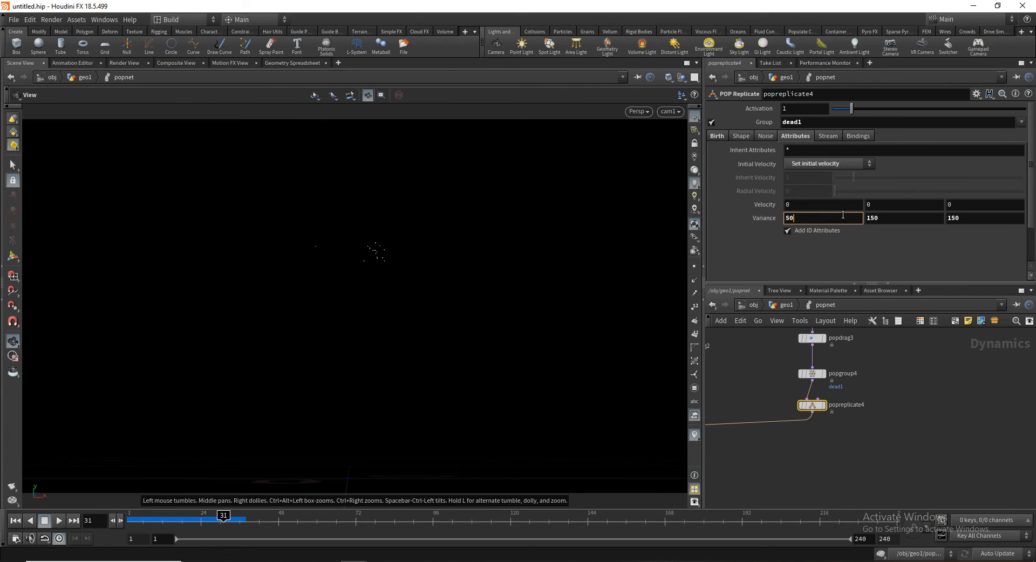
{"action": "key", "text": "Tab"}
{"action": "type", "text": "50"}
{"action": "key", "text": "Tab"}
{"action": "type", "text": "50"}
{"action": "left_click_drag", "start_coordinate": [128, 522], "coordinate": [95, 497]}
{"action": "left_click", "coordinate": [881, 554]}
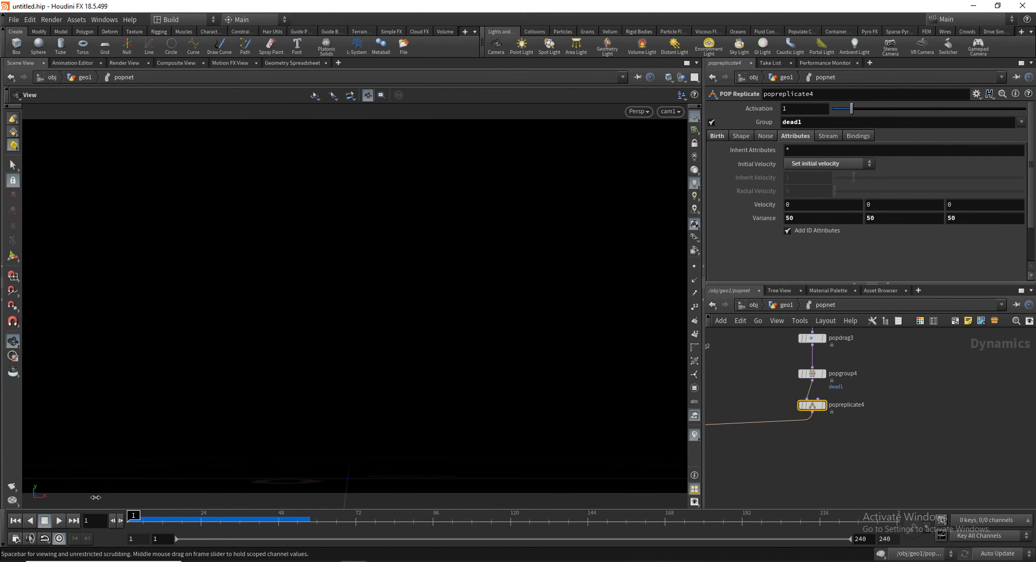
Set popreplicate4's velocity Variance to 30 on all three axes
{"action": "left_click", "coordinate": [801, 214]}
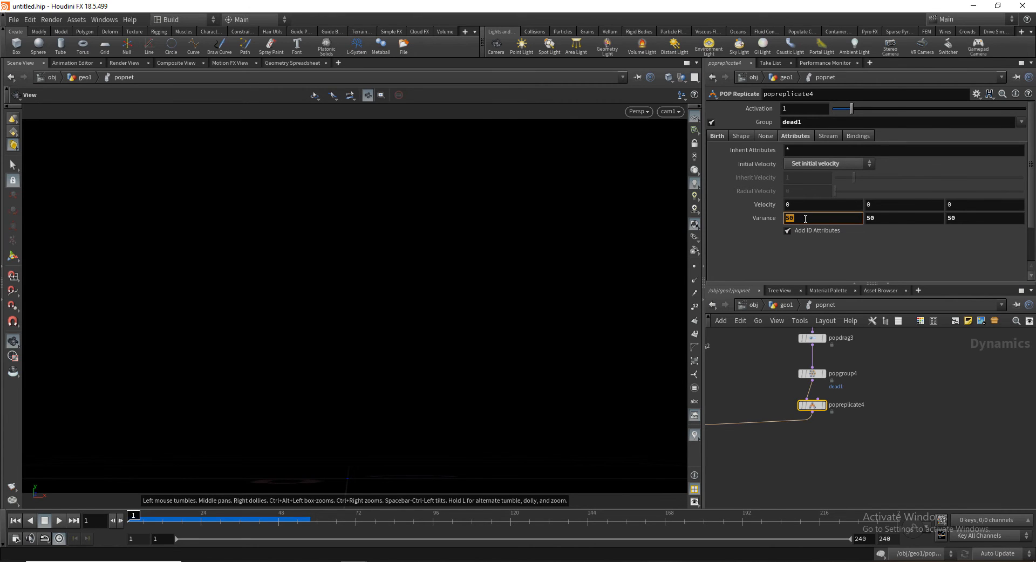
{"action": "type", "text": "30"}
{"action": "key", "text": "Tab"}
{"action": "type", "text": "30"}
{"action": "key", "text": "Tab"}
{"action": "type", "text": "30"}
{"action": "key", "text": "Return"}
Insert a POP Drag node directly below popreplicate4, keeping the branch's connection onward
{"action": "left_click_drag", "start_coordinate": [811, 413], "coordinate": [808, 429]}
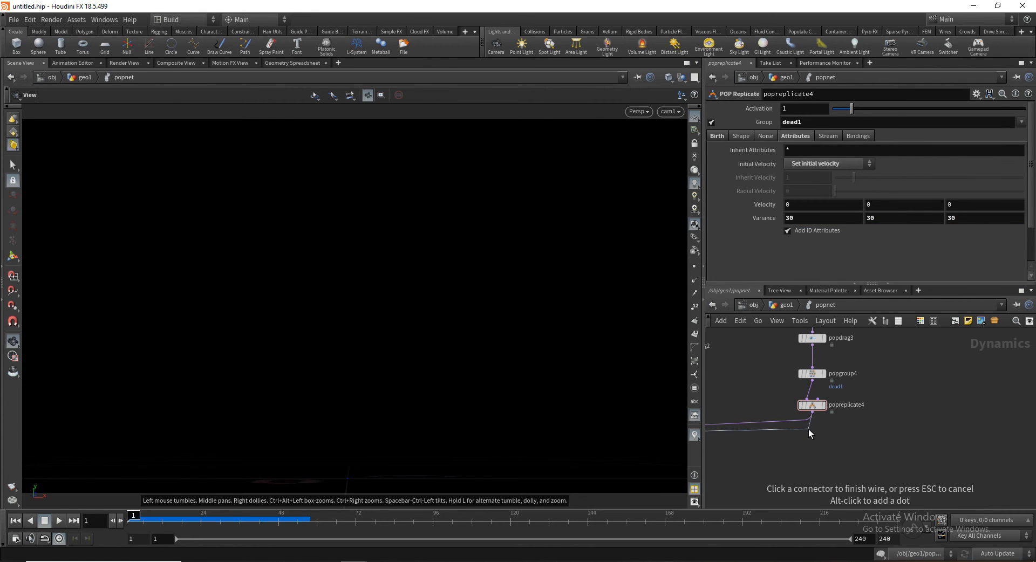
{"action": "left_click", "coordinate": [808, 429]}
{"action": "type", "text": "popdr"}
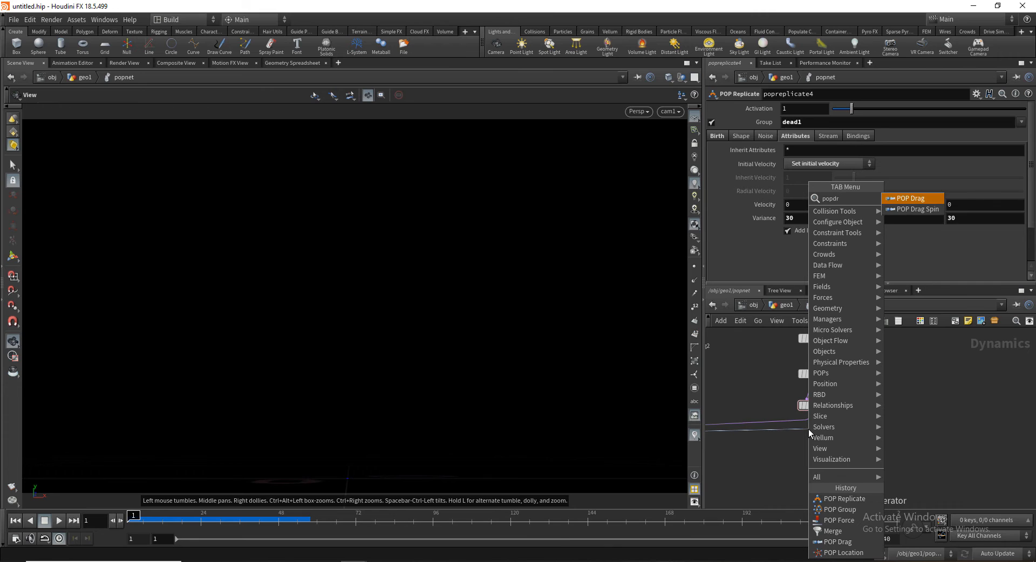
{"action": "key", "text": "Return"}
{"action": "left_click", "coordinate": [808, 432]}
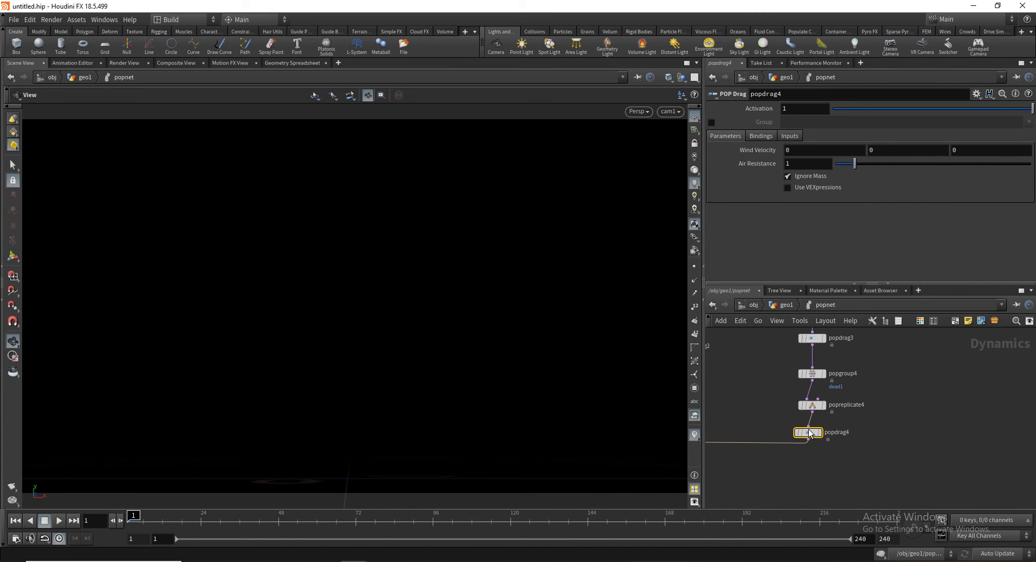
Set popdrag4's Air Resistance to .3 and play the simulation to check the secondary burst
{"action": "left_click", "coordinate": [800, 159]}
{"action": "type", "text": ".3"}
{"action": "key", "text": "Return"}
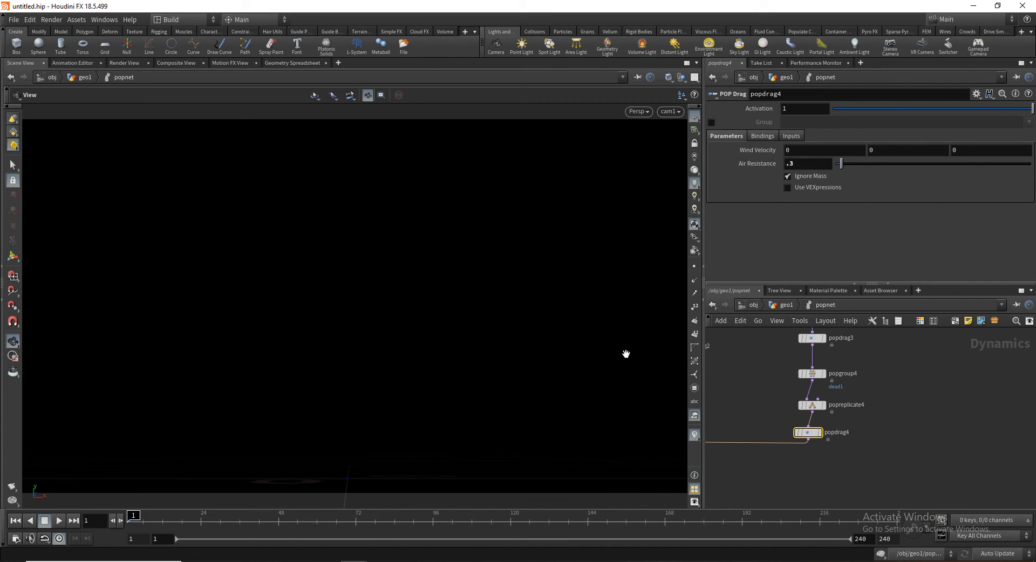
{"action": "left_click", "coordinate": [59, 521]}
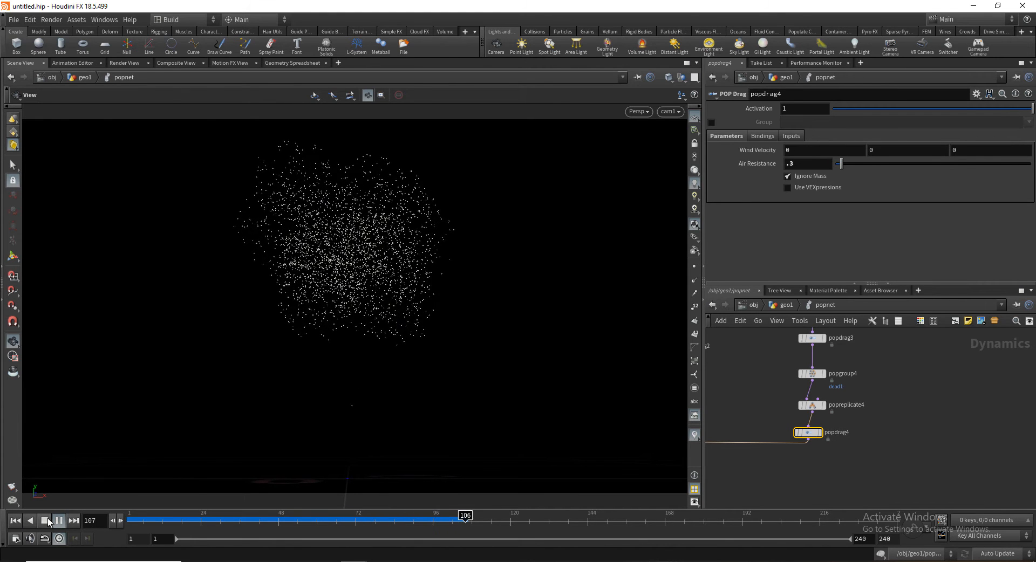
{"action": "left_click", "coordinate": [59, 521]}
Set popreplicate7's Impulse Count to 7
{"action": "middle_click_drag", "start_coordinate": [949, 345], "coordinate": [932, 441]}
{"action": "left_click", "coordinate": [821, 379]}
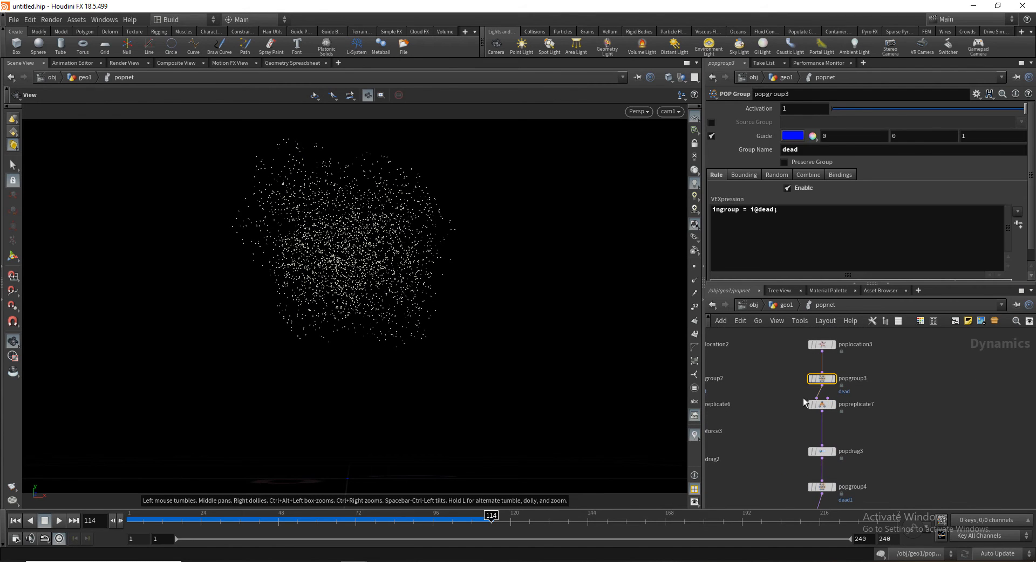
{"action": "left_click", "coordinate": [821, 404]}
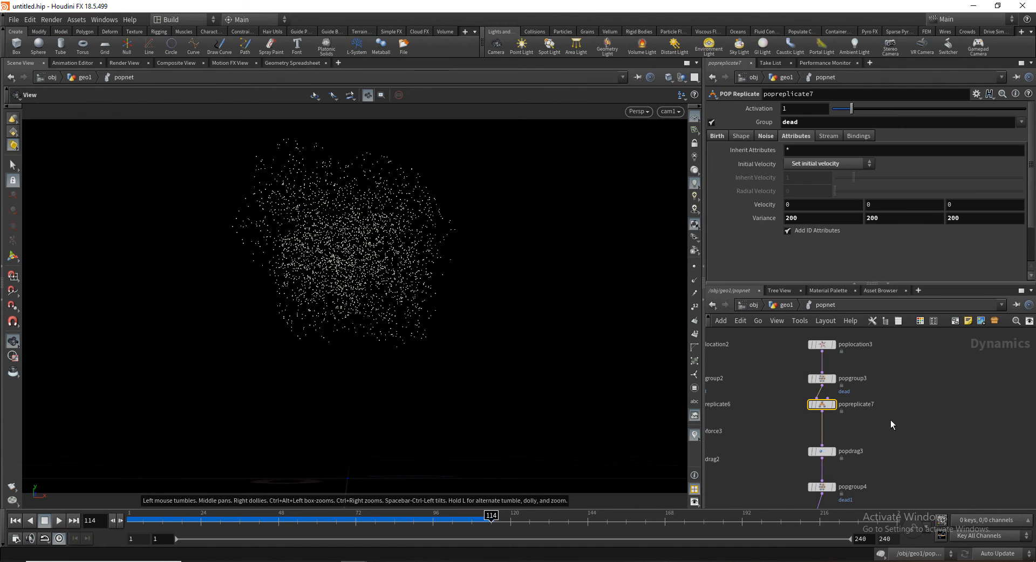
{"action": "left_click", "coordinate": [718, 136]}
{"action": "left_click", "coordinate": [807, 164]}
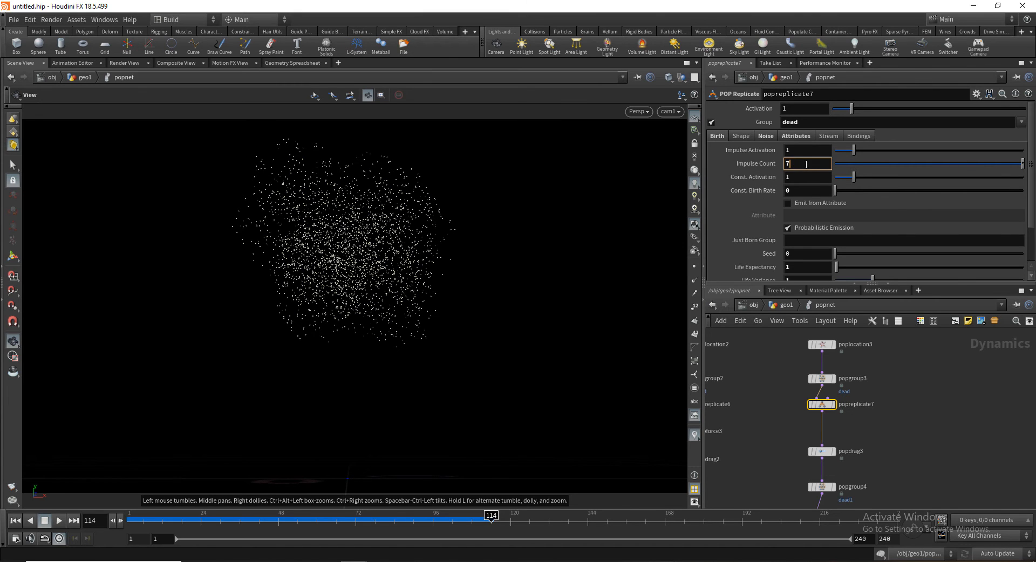
{"action": "type", "text": "7"}
{"action": "key", "text": "Return"}
Set popdrag4's Air Resistance to .5
{"action": "scroll", "coordinate": [886, 399], "scroll_direction": "down", "scroll_amount": 4}
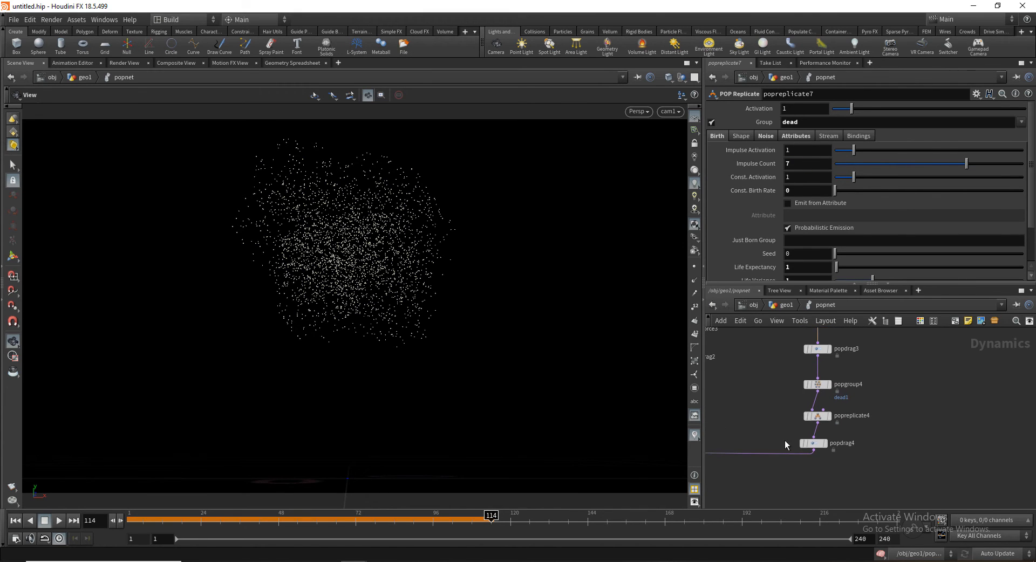
{"action": "left_click", "coordinate": [812, 443]}
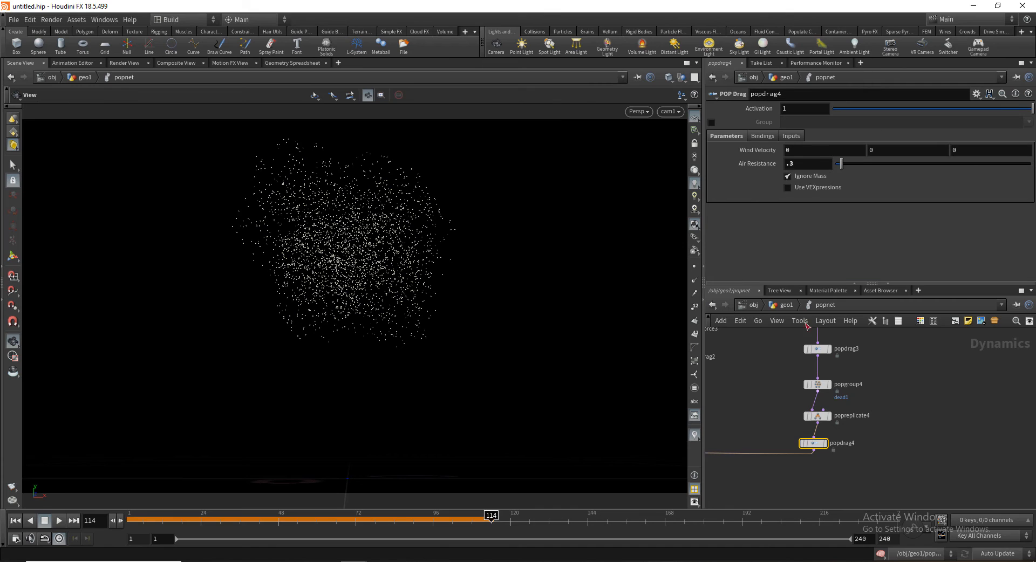
{"action": "left_click", "coordinate": [805, 163]}
{"action": "type", "text": ".5"}
{"action": "key", "text": "Return"}
Set popreplicate4's Impulse Count to 70 and play the simulation from the first frame to check the bursts
{"action": "left_click", "coordinate": [817, 416]}
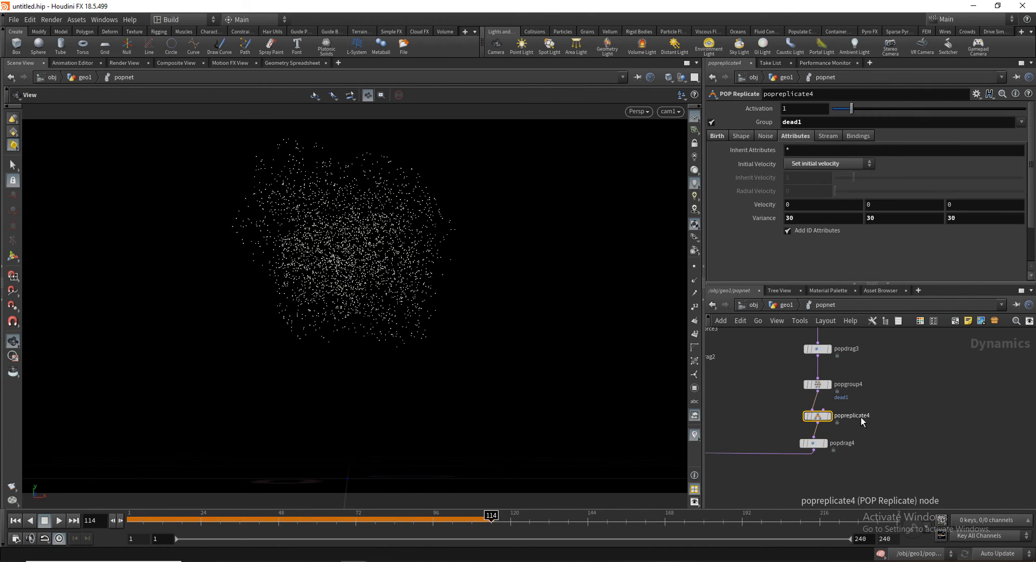
{"action": "left_click", "coordinate": [717, 136]}
{"action": "left_click", "coordinate": [804, 168]}
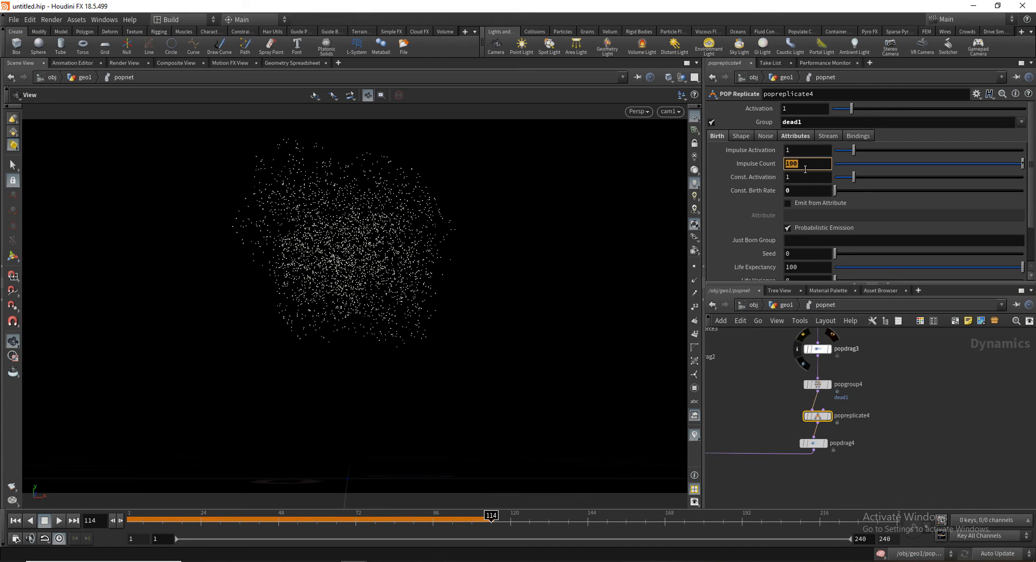
{"action": "type", "text": "70"}
{"action": "key", "text": "Return"}
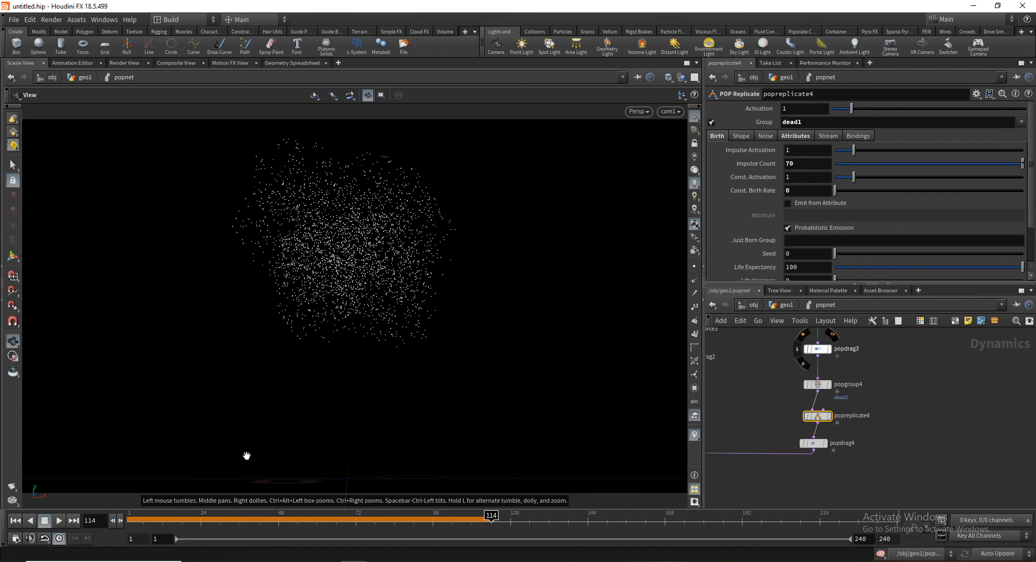
{"action": "left_click", "coordinate": [15, 520]}
{"action": "left_click", "coordinate": [59, 520]}
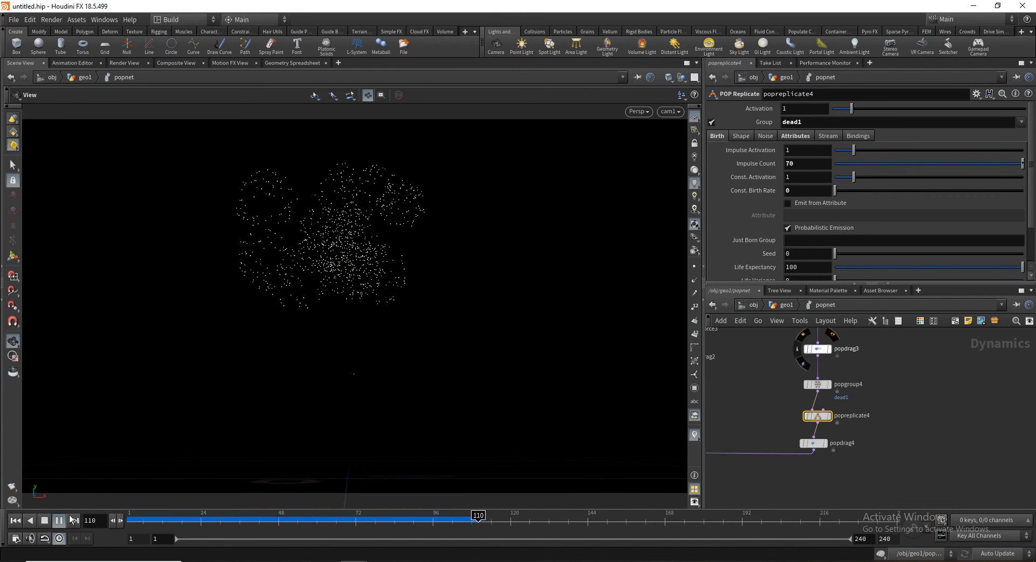
{"action": "left_click", "coordinate": [44, 520]}
Set popreplicate4's Life Expectancy to .5
{"action": "left_click", "coordinate": [814, 443]}
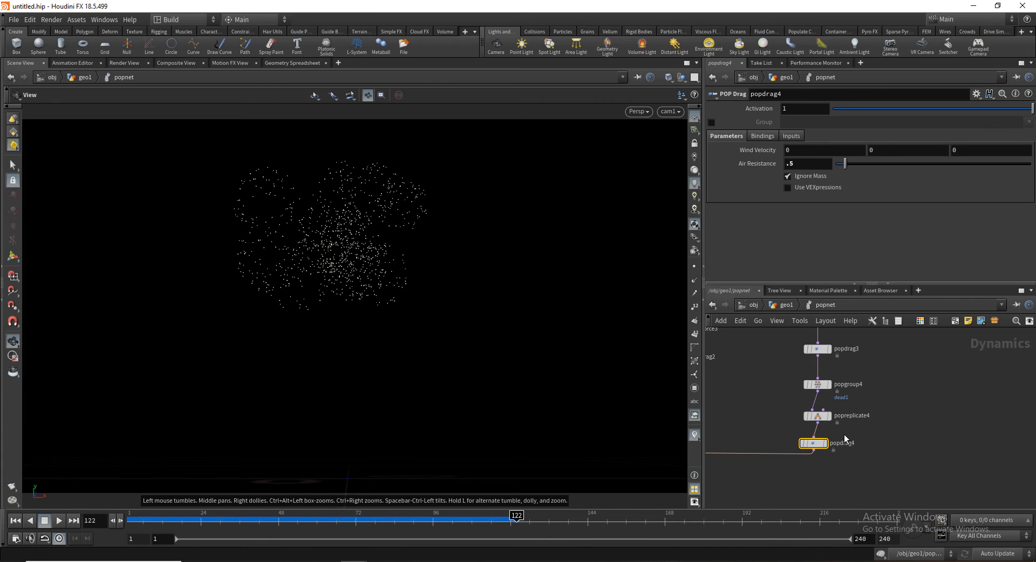
{"action": "left_click", "coordinate": [817, 416]}
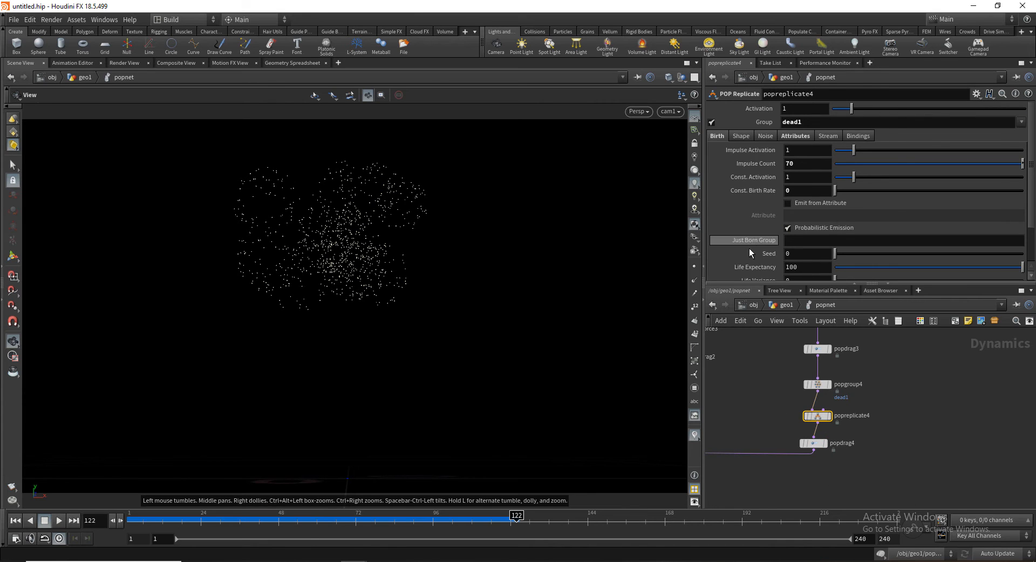
{"action": "scroll", "coordinate": [794, 253], "scroll_direction": "down", "scroll_amount": 1}
{"action": "double_click", "coordinate": [816, 244]}
{"action": "type", "text": "."}
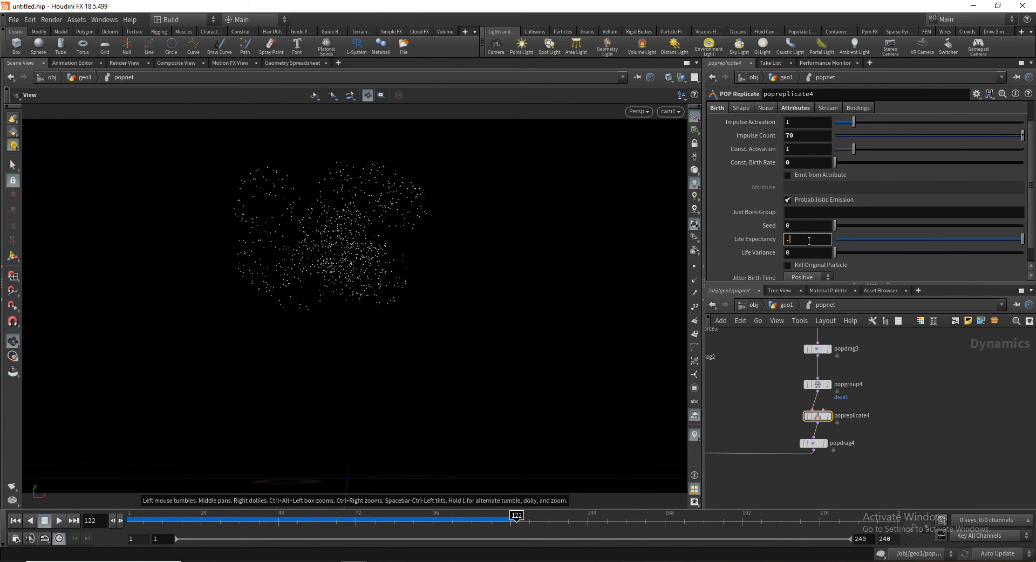
{"action": "type", "text": "5"}
{"action": "key", "text": "Return"}
Set popreplicate4's Life Variance to .2 and replay the simulation to check how the burst particles die off
{"action": "double_click", "coordinate": [811, 252]}
{"action": "type", "text": "."}
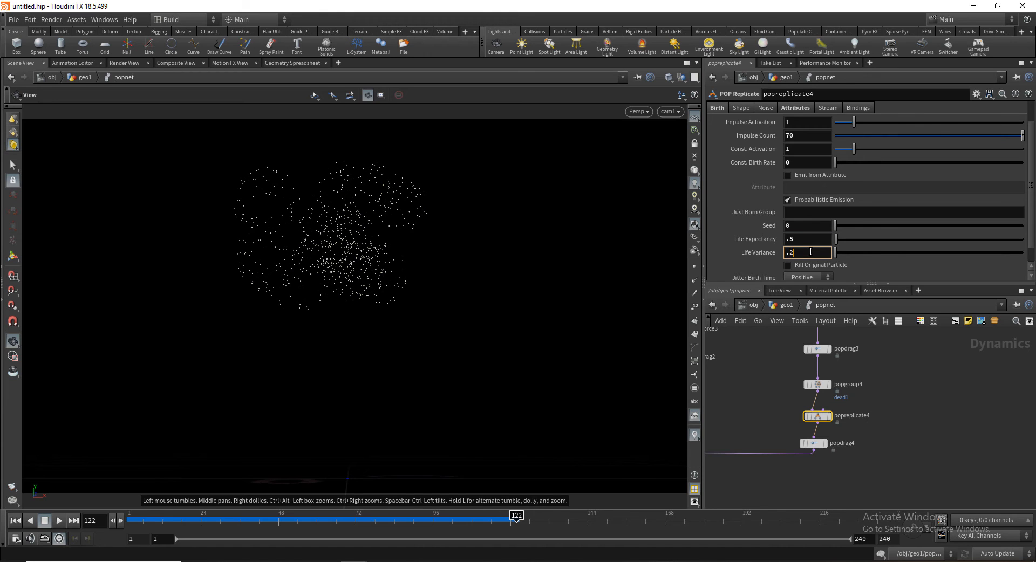
{"action": "type", "text": "2"}
{"action": "key", "text": "Return"}
{"action": "left_click", "coordinate": [11, 522]}
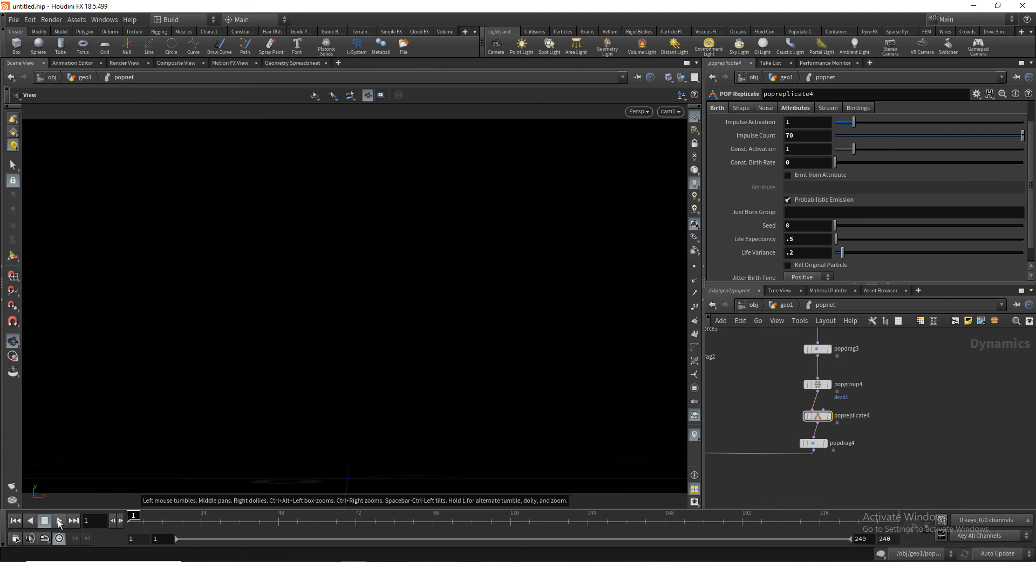
{"action": "left_click", "coordinate": [59, 521]}
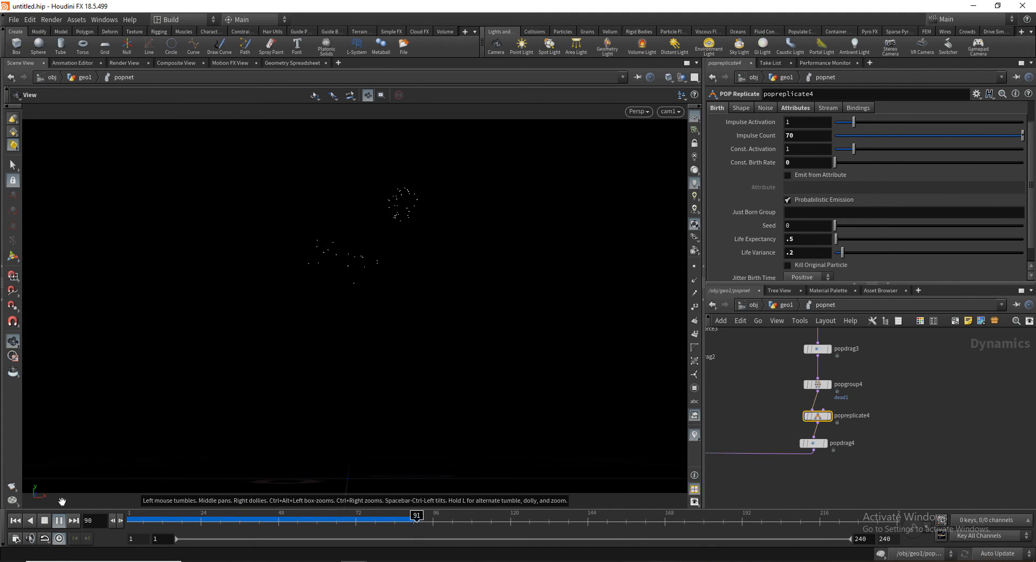
{"action": "left_click", "coordinate": [60, 522]}
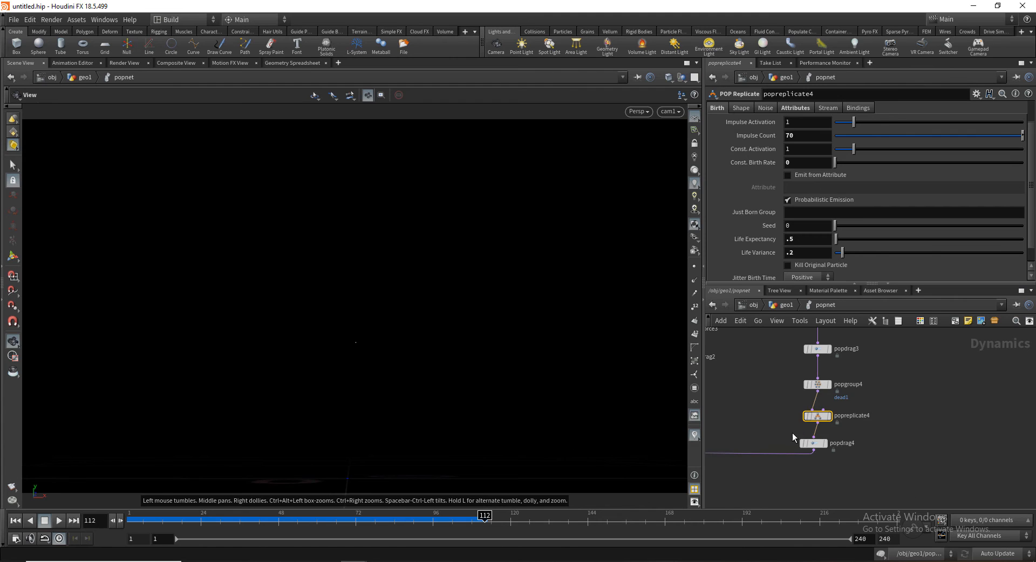
Set popdrag4's Air Resistance to .3
{"action": "left_click", "coordinate": [815, 444]}
{"action": "key", "text": "Return"}
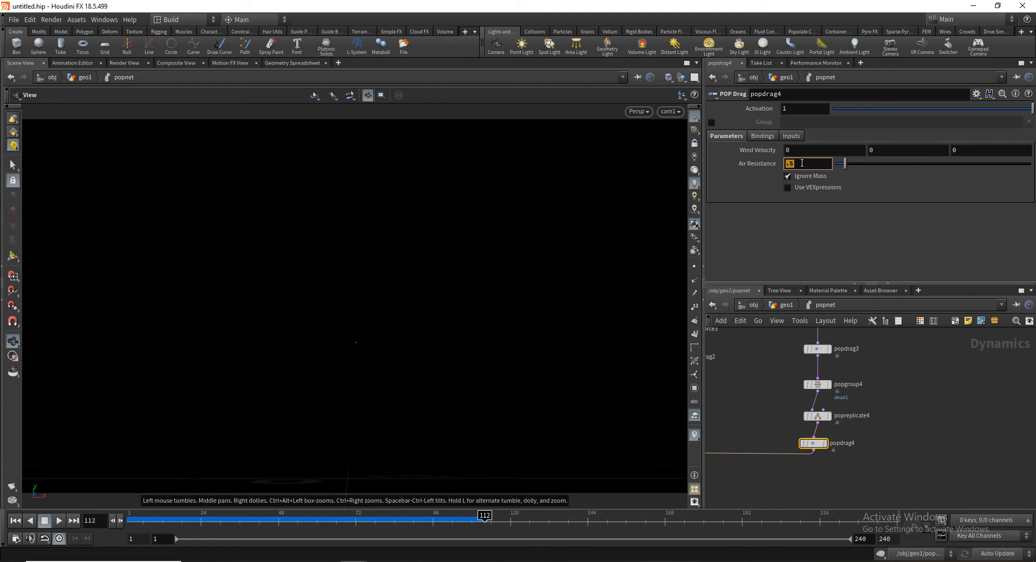
{"action": "key", "text": "Return"}
Set popreplicate4's Life Expectancy to .3, then play the simulation and scrub the timeline to check the secondary bursts
{"action": "left_click", "coordinate": [818, 416]}
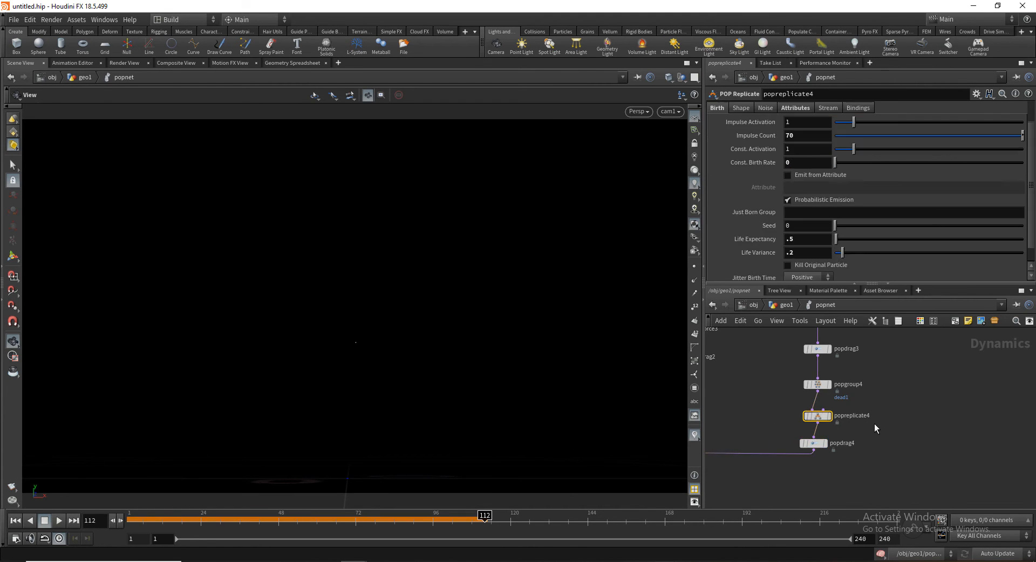
{"action": "double_click", "coordinate": [801, 239]}
{"action": "type", "text": ".3"}
{"action": "key", "text": "Return"}
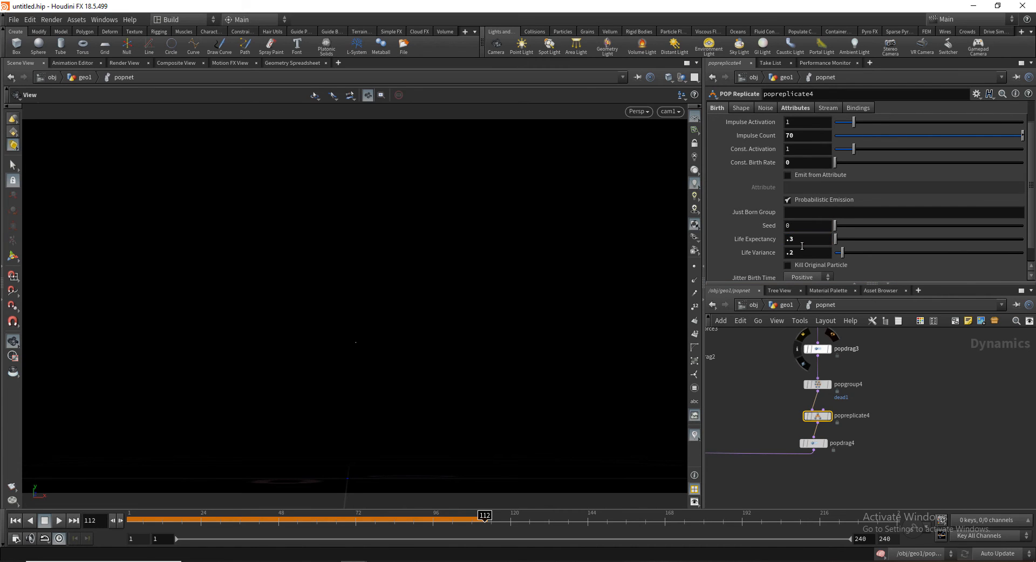
{"action": "double_click", "coordinate": [804, 256]}
{"action": "left_click", "coordinate": [15, 522]}
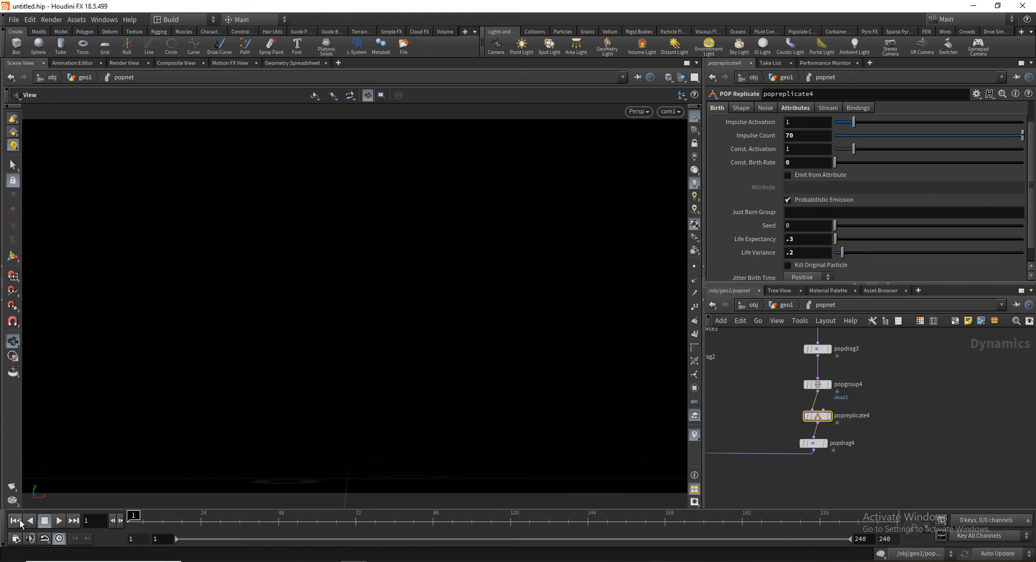
{"action": "left_click", "coordinate": [59, 521]}
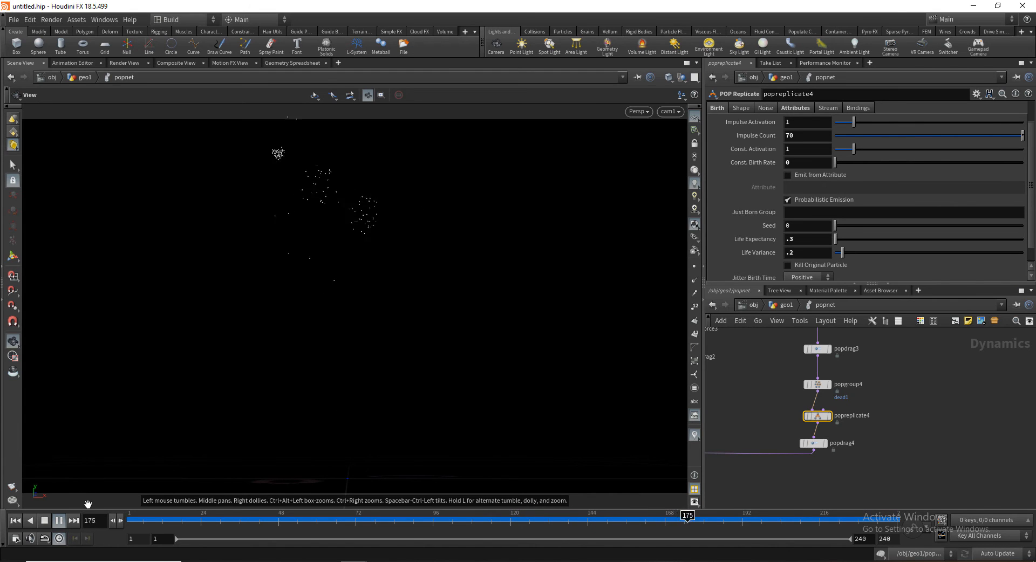
{"action": "left_click", "coordinate": [161, 515]}
{"action": "mouse_move", "coordinate": [160, 515]}
{"action": "left_mouse_down"}
{"action": "mouse_move", "coordinate": [135, 516]}
{"action": "mouse_move", "coordinate": [273, 515]}
{"action": "mouse_move", "coordinate": [280, 493]}
{"action": "mouse_move", "coordinate": [259, 476]}
{"action": "mouse_move", "coordinate": [342, 479]}
{"action": "mouse_move", "coordinate": [305, 480]}
{"action": "mouse_move", "coordinate": [418, 444]}
{"action": "mouse_move", "coordinate": [687, 432]}
{"action": "mouse_move", "coordinate": [469, 453]}
{"action": "mouse_move", "coordinate": [667, 444]}
{"action": "mouse_move", "coordinate": [756, 456]}
{"action": "left_mouse_up"}
{"action": "left_click_drag", "start_coordinate": [600, 523], "coordinate": [131, 527]}
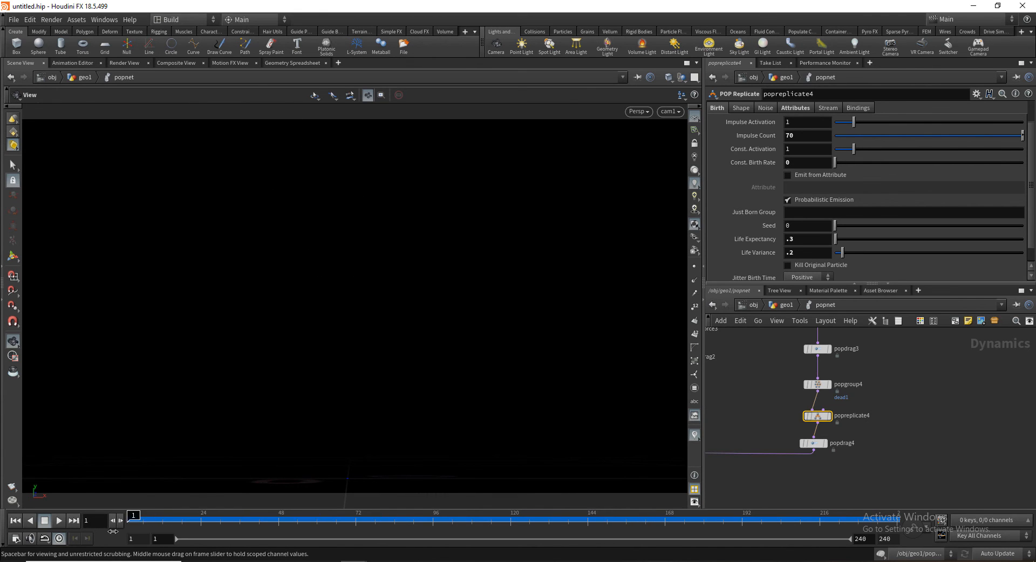
Rename the popreplicate4 node as Pop_Particles
{"action": "middle_click_drag", "start_coordinate": [879, 425], "coordinate": [900, 425]}
{"action": "scroll", "coordinate": [899, 427], "scroll_direction": "up", "scroll_amount": 1}
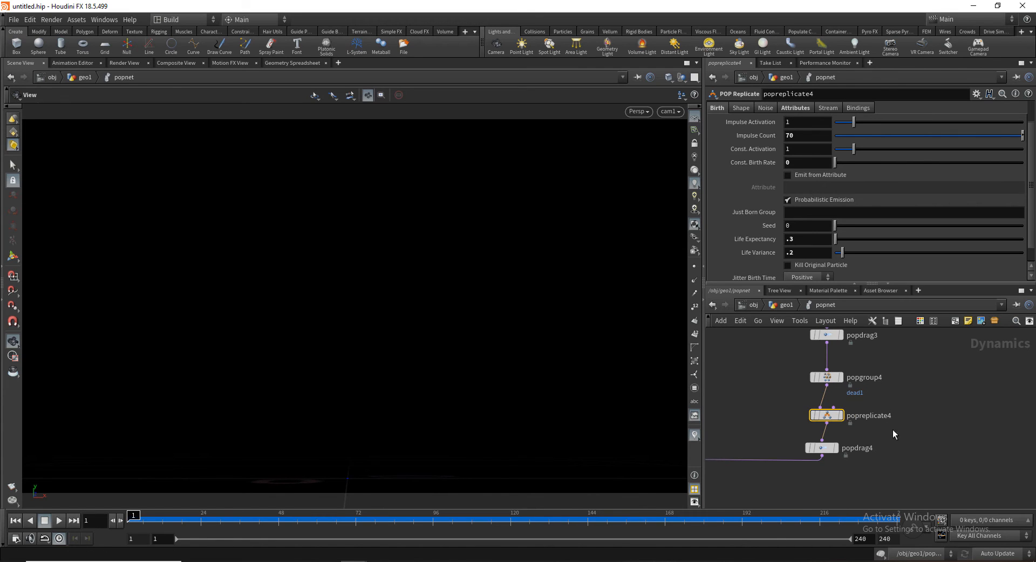
{"action": "double_click", "coordinate": [869, 417]}
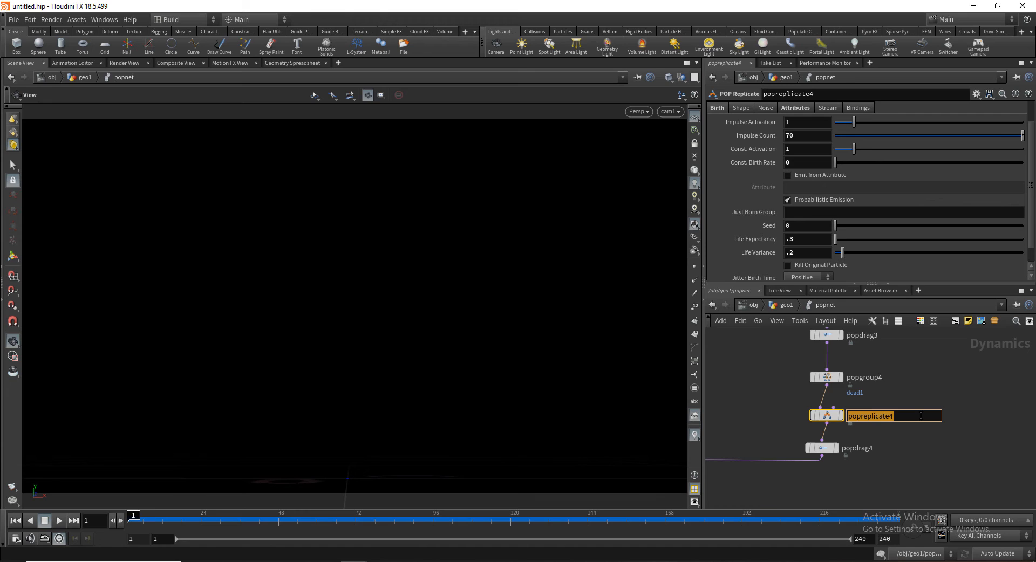
{"action": "type", "text": "Pop_Particles"}
{"action": "key", "text": "Return"}
Connect the outputs of merge1 and popdrag2 to the wire_pops_into_here merge node
{"action": "scroll", "coordinate": [771, 410], "scroll_direction": "down", "scroll_amount": 5}
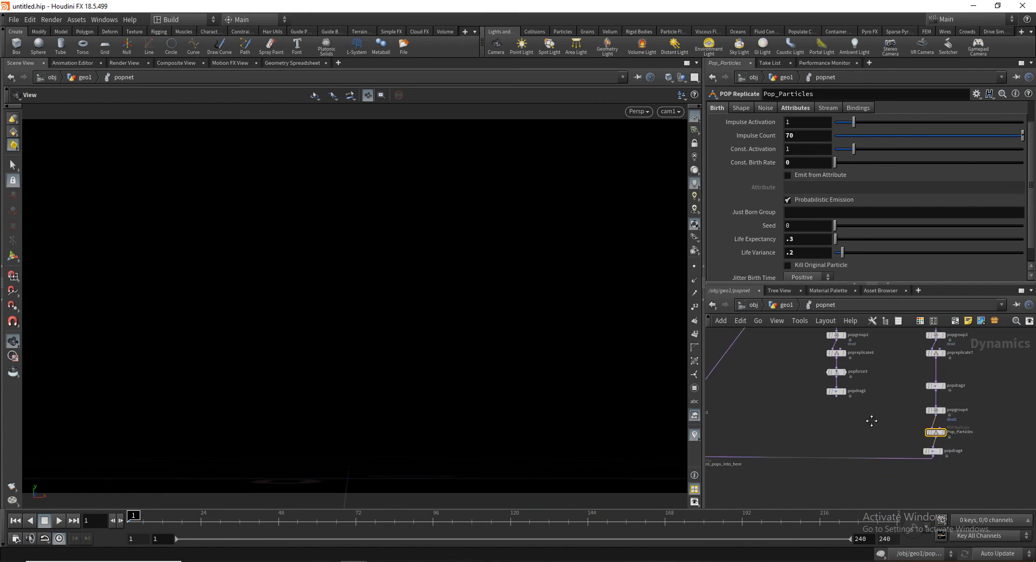
{"action": "middle_click_drag", "start_coordinate": [871, 421], "coordinate": [914, 414]}
{"action": "scroll", "coordinate": [914, 414], "scroll_direction": "down", "scroll_amount": 1}
{"action": "scroll", "coordinate": [844, 418], "scroll_direction": "up", "scroll_amount": 1}
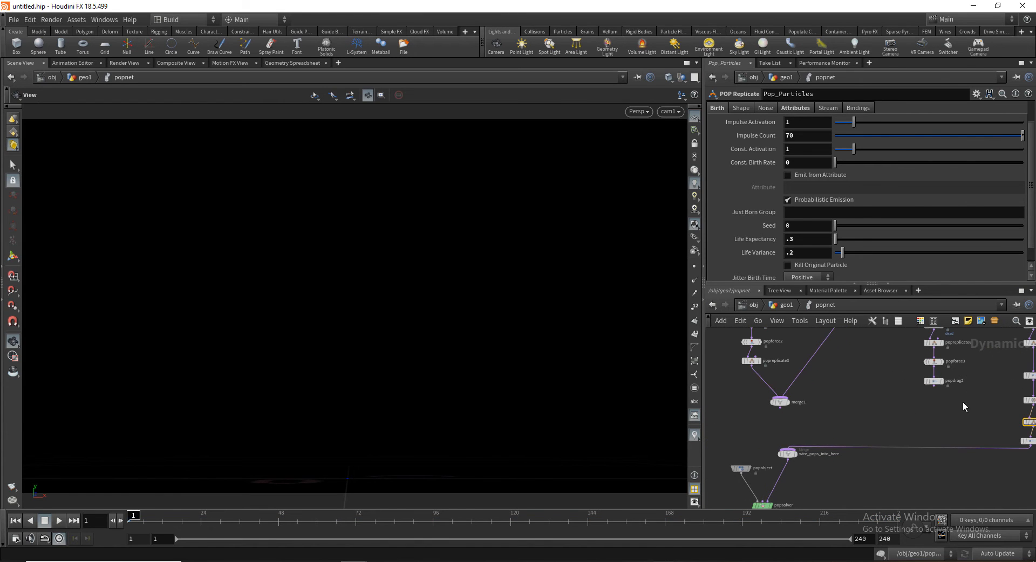
{"action": "left_click", "coordinate": [780, 408]}
{"action": "left_click", "coordinate": [788, 447]}
{"action": "left_click", "coordinate": [934, 386]}
{"action": "left_click", "coordinate": [803, 451]}
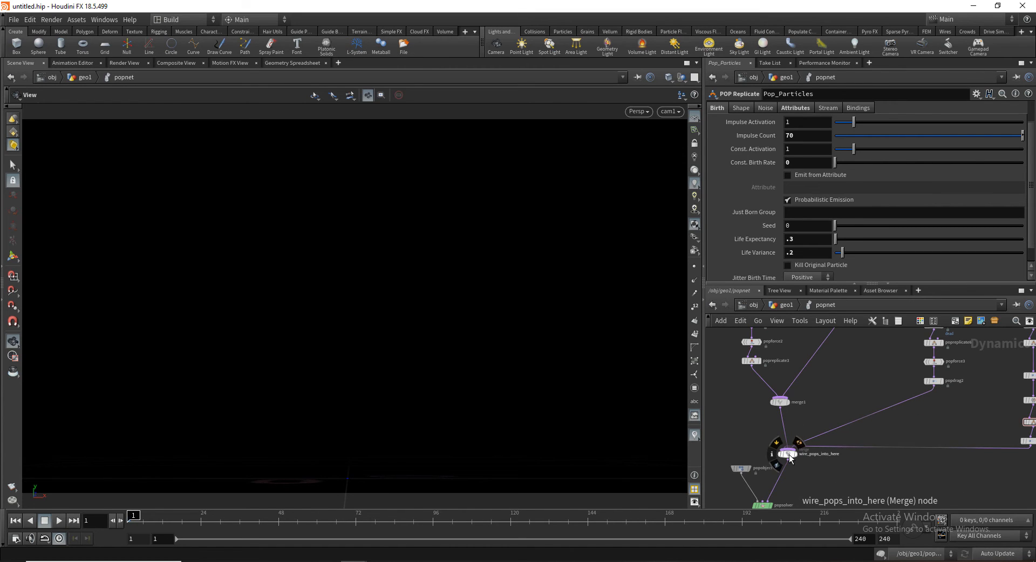
Move popdrag2 to the first place in the input order of the wire_pops_into_here merge
{"action": "left_click", "coordinate": [789, 456]}
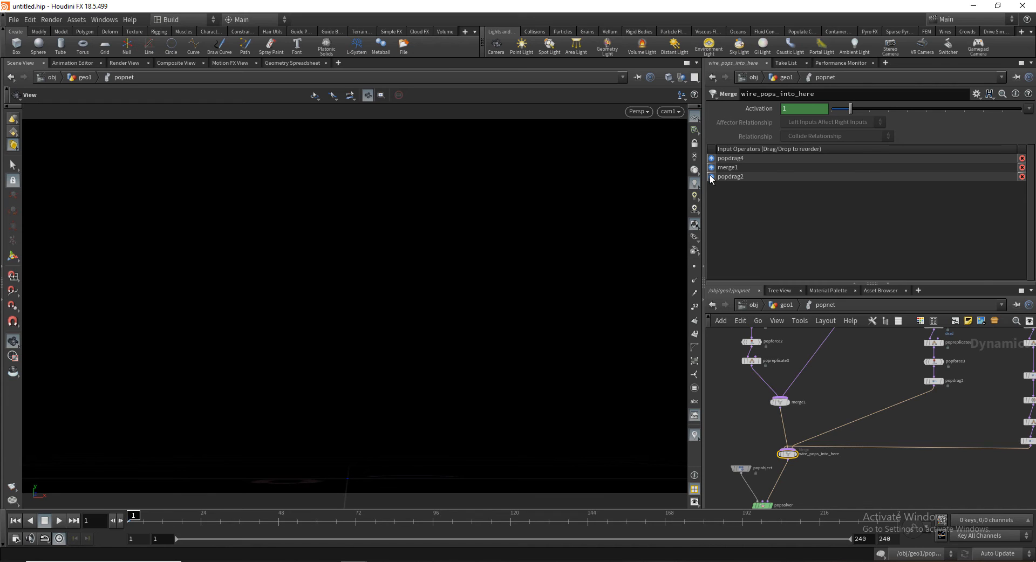
{"action": "mouse_move", "coordinate": [710, 180]}
{"action": "left_mouse_down"}
{"action": "mouse_move", "coordinate": [711, 162]}
{"action": "mouse_move", "coordinate": [712, 175]}
{"action": "left_mouse_up"}
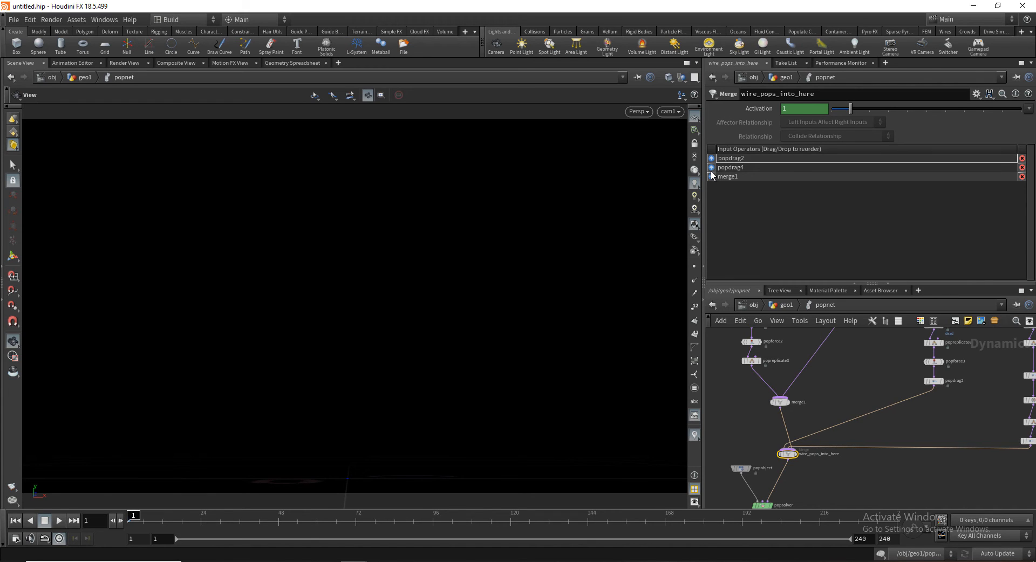
{"action": "left_click", "coordinate": [853, 447]}
{"action": "left_click", "coordinate": [889, 455]}
Disconnect popdrag2 and popdrag4 from the wire_pops_into_here merge, leaving only merge1 wired in
{"action": "middle_click_drag", "start_coordinate": [900, 438], "coordinate": [851, 431]}
{"action": "scroll", "coordinate": [834, 426], "scroll_direction": "down", "scroll_amount": 2}
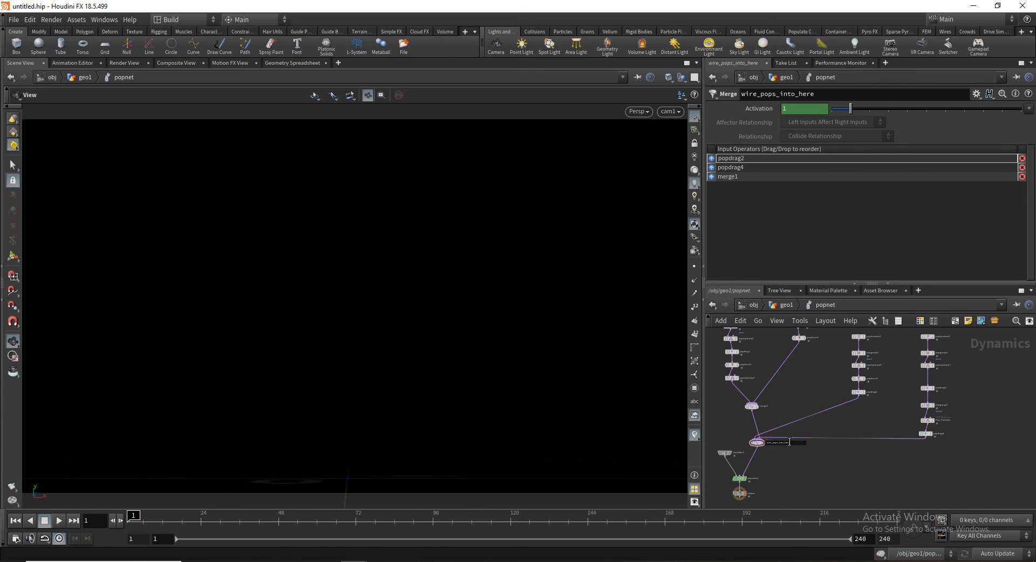
{"action": "left_click_drag", "start_coordinate": [801, 404], "coordinate": [811, 452]}
{"action": "key", "text": "Delete"}
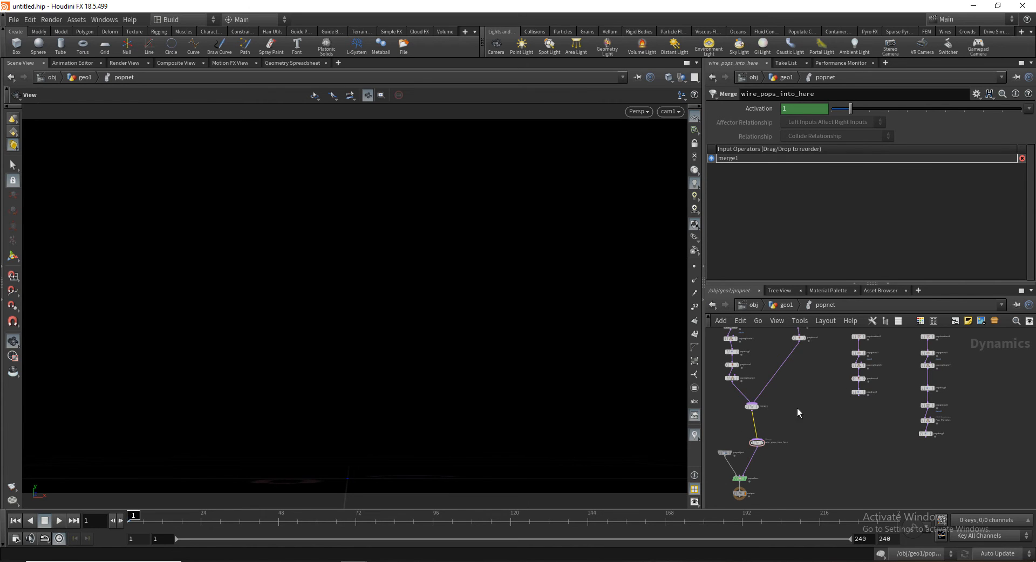
Reconnect popdrag2 and popdrag4 together to wire_pops_into_here and scrub the timeline to check all the fireworks
{"action": "left_click", "coordinate": [858, 393]}
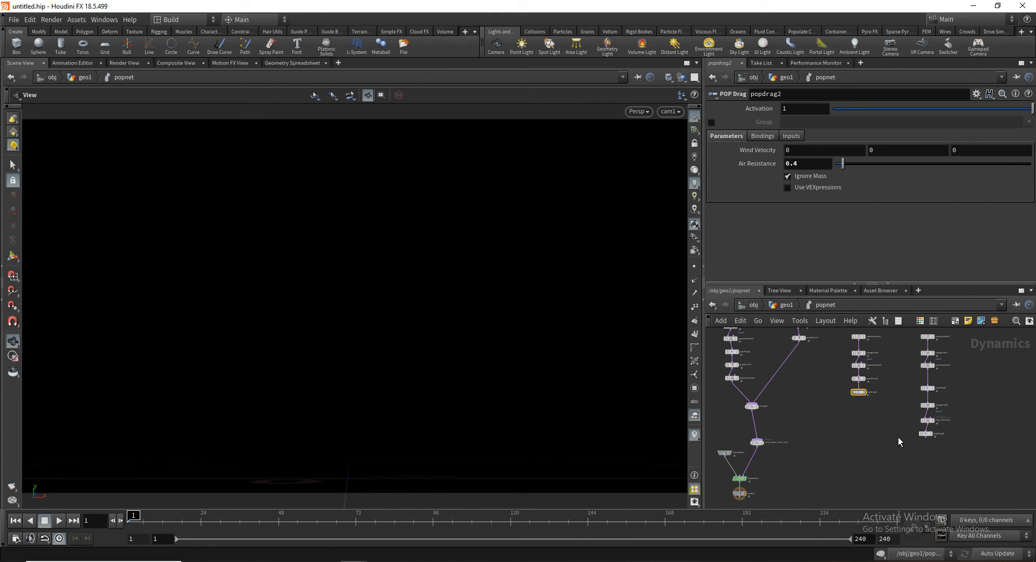
{"action": "left_click", "coordinate": [925, 434], "text": "shift"}
{"action": "left_click_drag", "start_coordinate": [925, 438], "coordinate": [758, 442]}
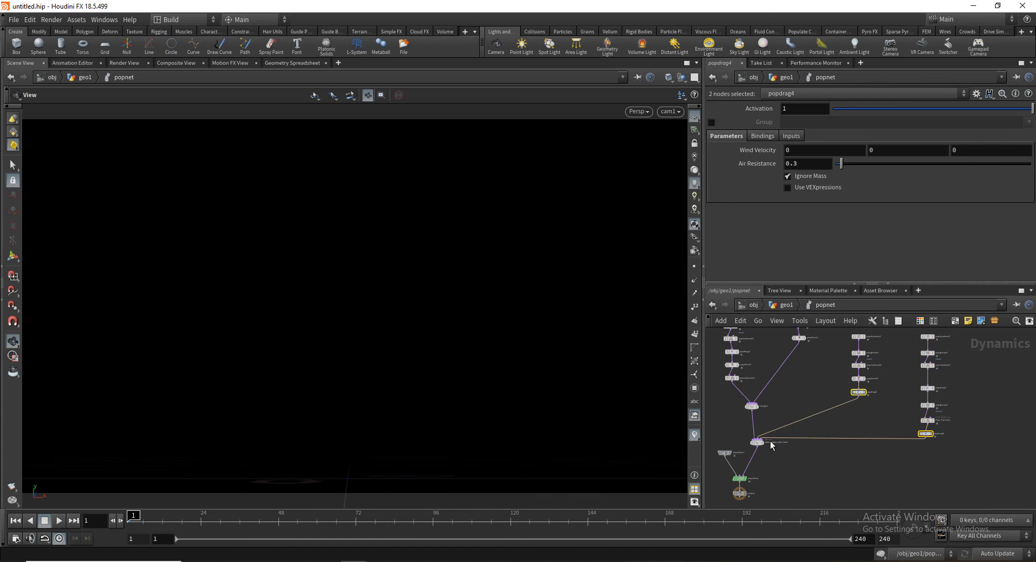
{"action": "left_click", "coordinate": [858, 420]}
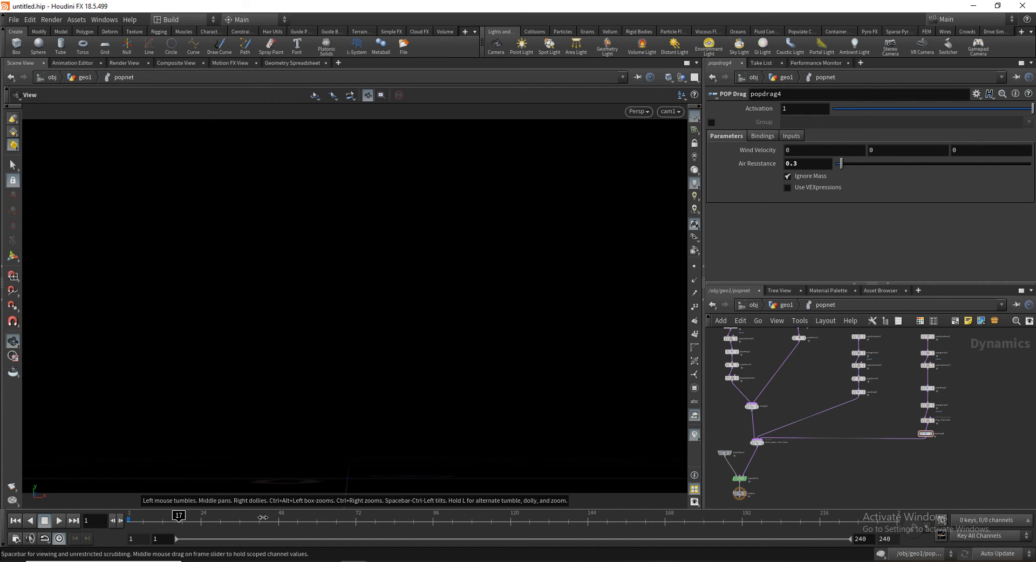
{"action": "left_click", "coordinate": [283, 518]}
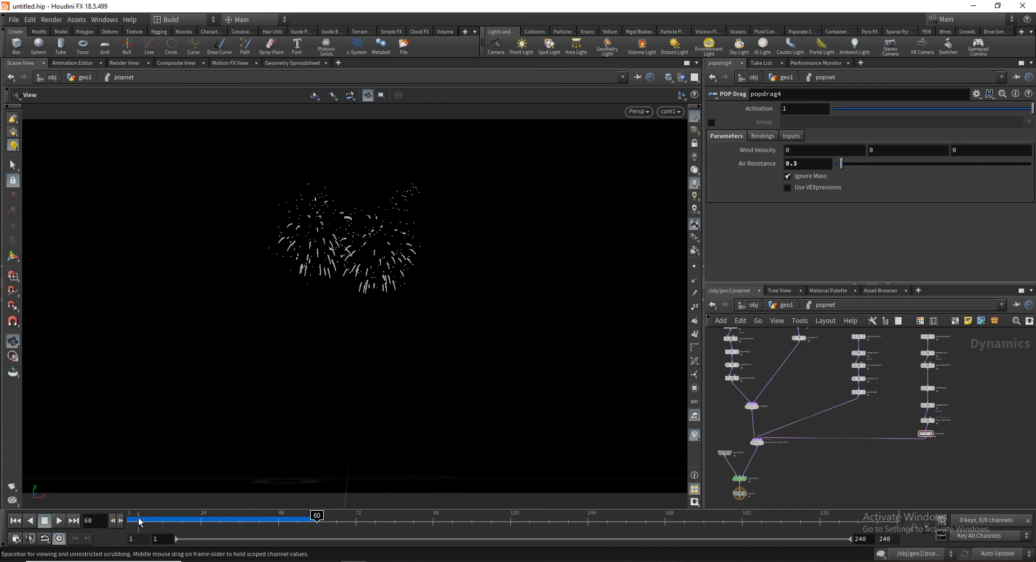
Return the timeline to frame 1 and examine the firework branches feeding the wire_pops_into_here merge
{"action": "left_click", "coordinate": [130, 520]}
{"action": "scroll", "coordinate": [875, 414], "scroll_direction": "up", "scroll_amount": 3}
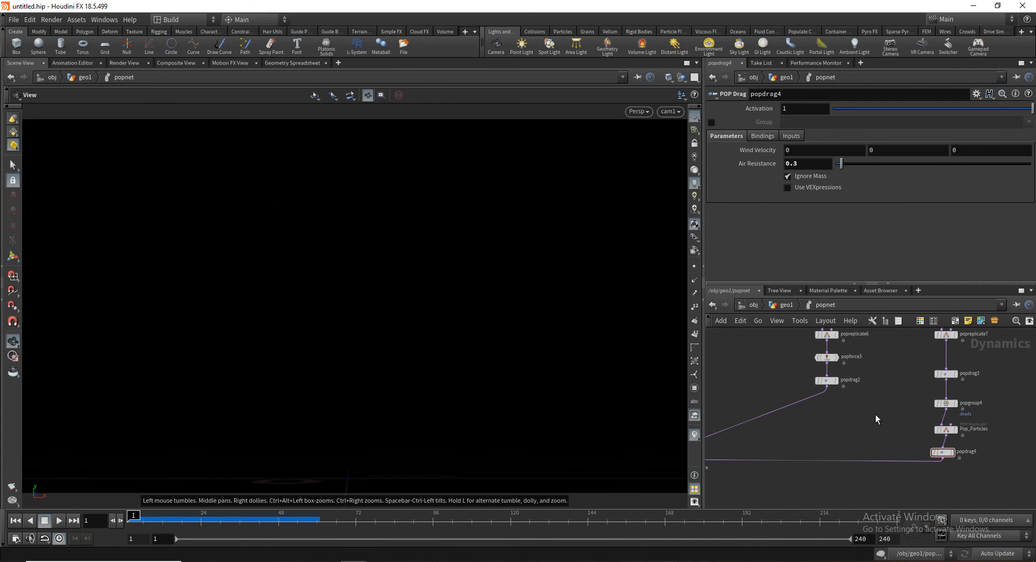
{"action": "scroll", "coordinate": [876, 415], "scroll_direction": "up", "scroll_amount": 1}
{"action": "middle_click_drag", "start_coordinate": [875, 414], "coordinate": [919, 452]}
{"action": "scroll", "coordinate": [739, 422], "scroll_direction": "down", "scroll_amount": 2}
{"action": "middle_click_drag", "start_coordinate": [729, 425], "coordinate": [848, 412]}
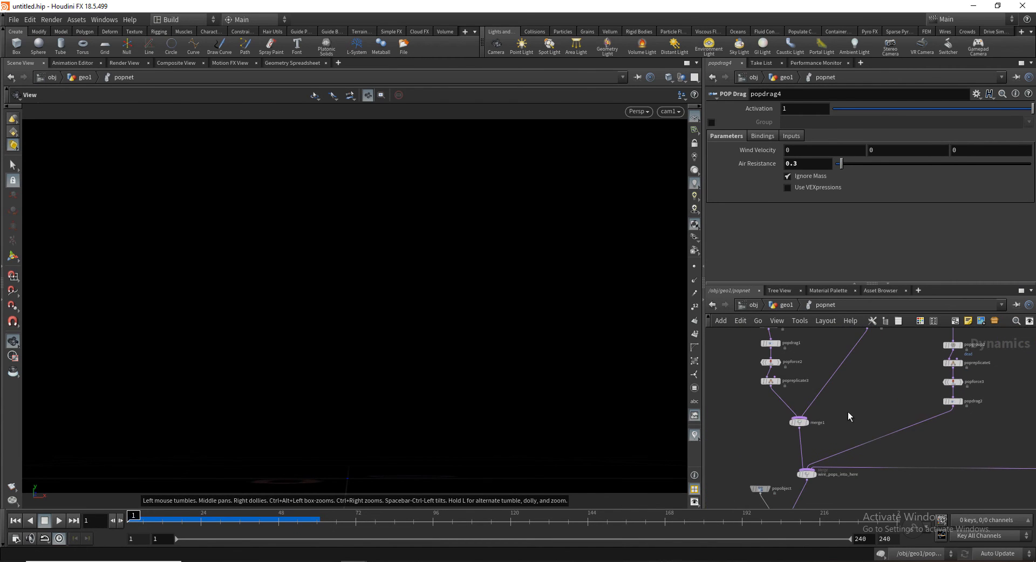
{"action": "middle_click_drag", "start_coordinate": [954, 424], "coordinate": [857, 432]}
{"action": "scroll", "coordinate": [858, 415], "scroll_direction": "up", "scroll_amount": 2}
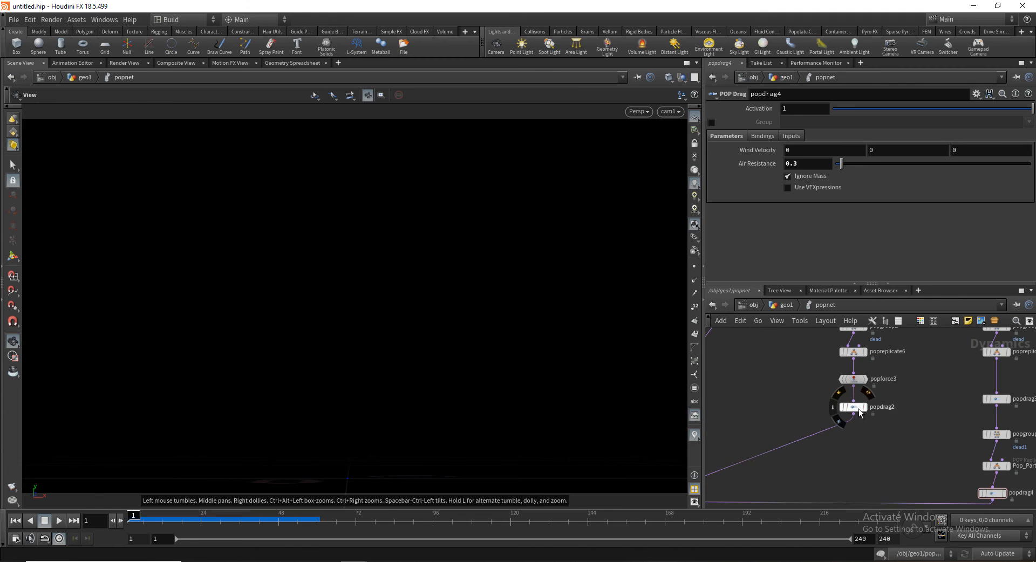
{"action": "middle_click_drag", "start_coordinate": [903, 390], "coordinate": [873, 412]}
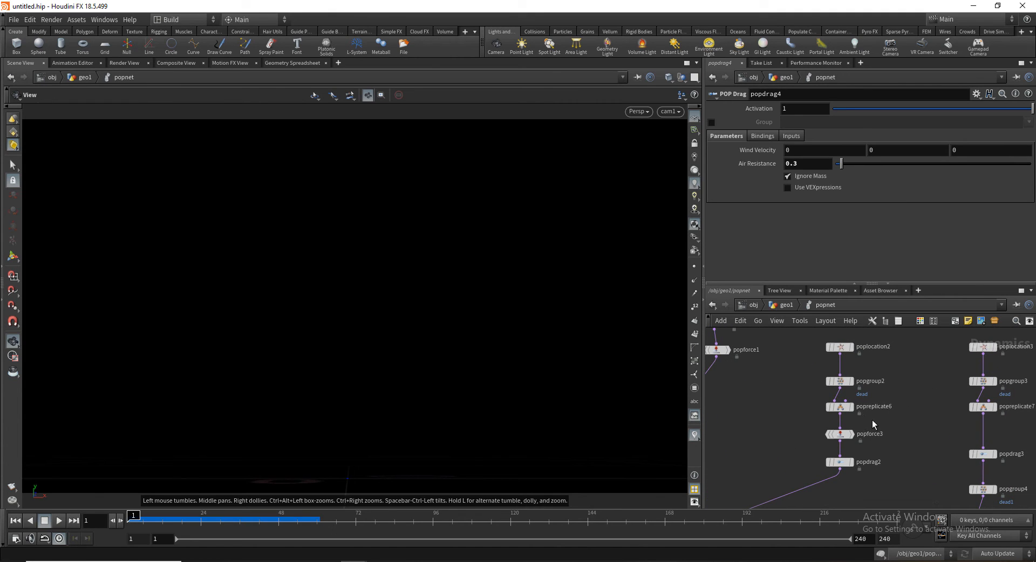
Rename the popreplicate6 node in the poplocation2 branch to BlastTrail
{"action": "double_click", "coordinate": [882, 407]}
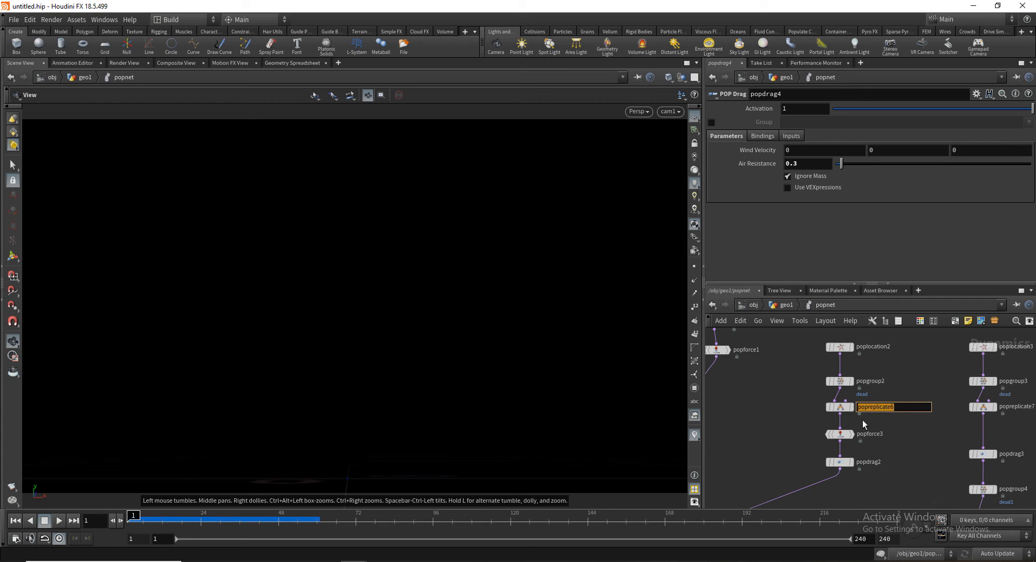
{"action": "left_click", "coordinate": [756, 431]}
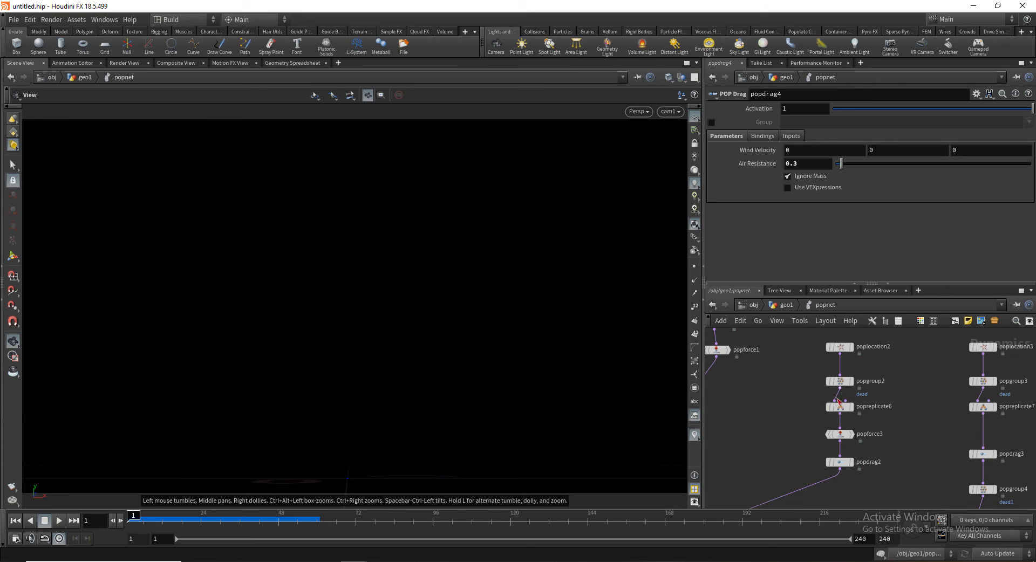
{"action": "middle_click_drag", "start_coordinate": [742, 426], "coordinate": [789, 411]}
{"action": "scroll", "coordinate": [789, 411], "scroll_direction": "down", "scroll_amount": 2}
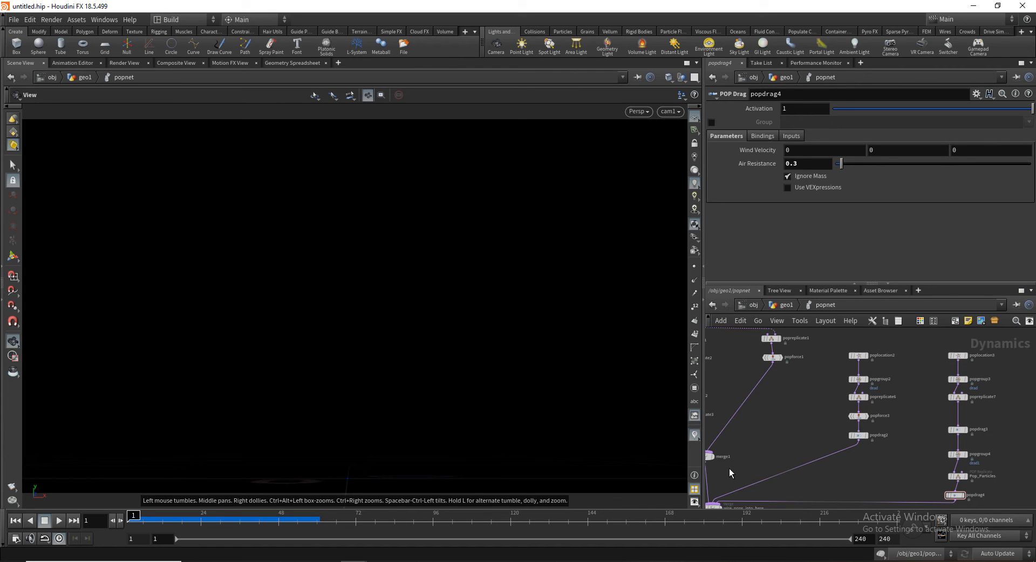
{"action": "double_click", "coordinate": [888, 397]}
{"action": "double_click", "coordinate": [888, 397]}
{"action": "type", "text": "P"}
{"action": "key", "text": "Return"}
Rename the popreplicate1 node above popforce1 to Rocket_trail
{"action": "middle_click_drag", "start_coordinate": [769, 450], "coordinate": [851, 490]}
{"action": "scroll", "coordinate": [908, 442], "scroll_direction": "up", "scroll_amount": 3}
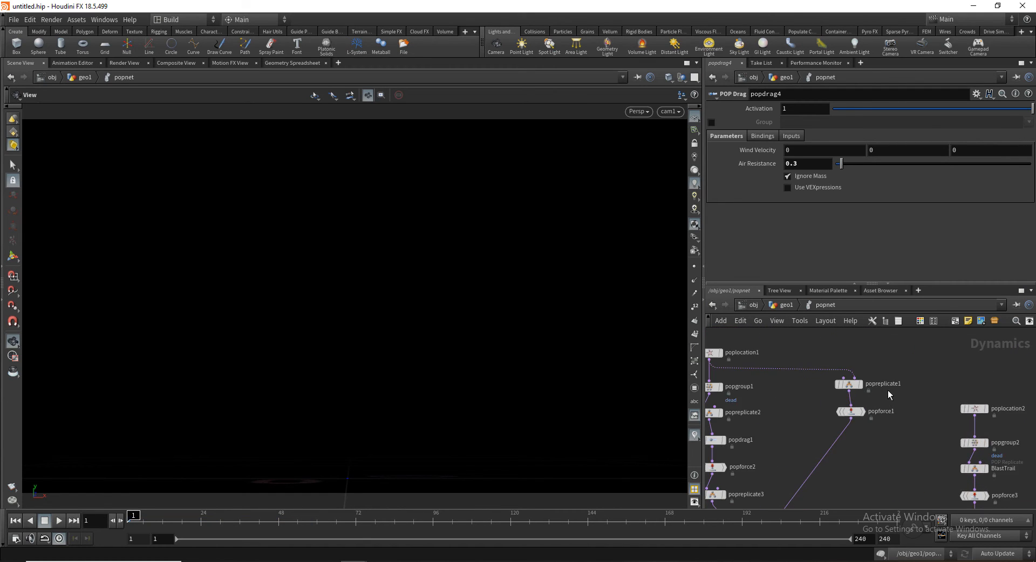
{"action": "double_click", "coordinate": [886, 385]}
{"action": "type", "text": "Rocket_trail"}
{"action": "key", "text": "Return"}
{"action": "middle_click_drag", "start_coordinate": [786, 451], "coordinate": [816, 408]}
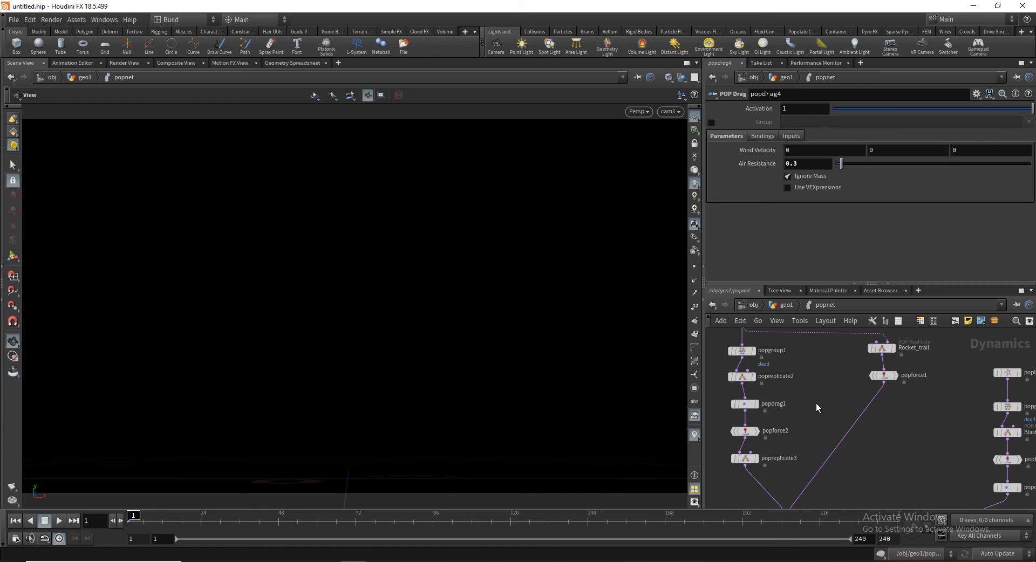
{"action": "scroll", "coordinate": [816, 403], "scroll_direction": "down", "scroll_amount": 1}
{"action": "middle_click_drag", "start_coordinate": [849, 441], "coordinate": [805, 368]}
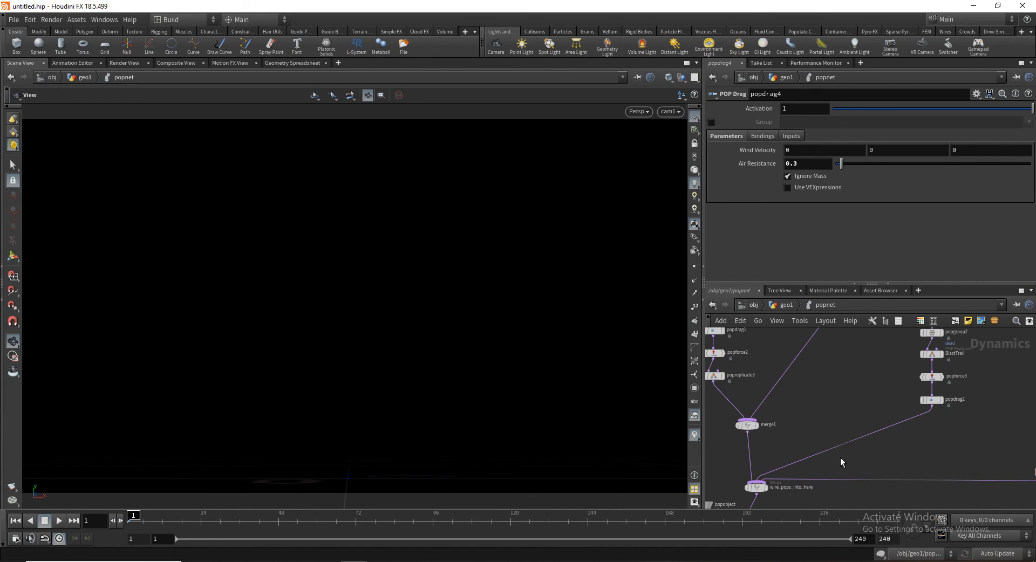
{"action": "middle_click_drag", "start_coordinate": [771, 447], "coordinate": [802, 495]}
{"action": "middle_click_drag", "start_coordinate": [763, 372], "coordinate": [773, 410]}
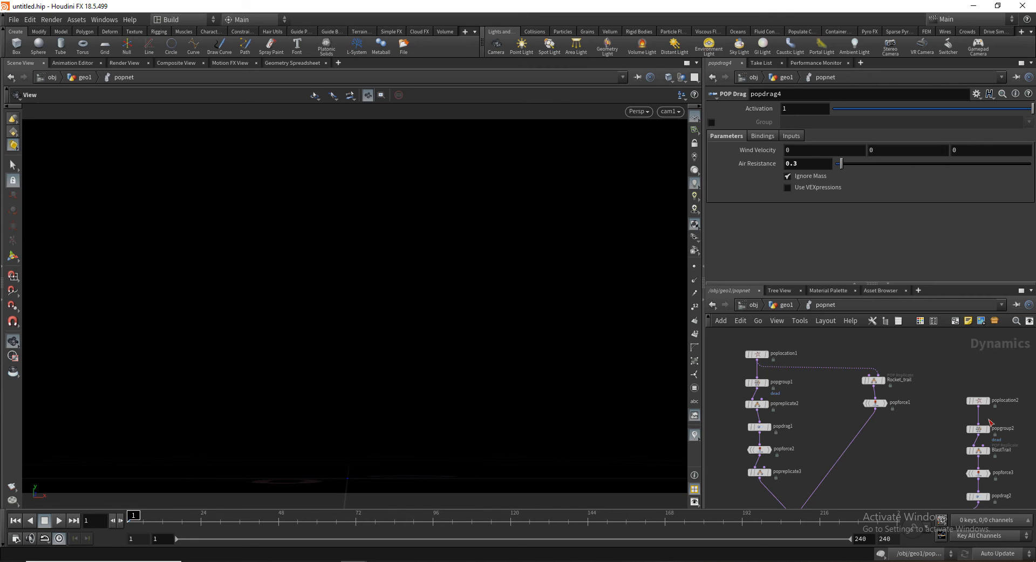
{"action": "double_click", "coordinate": [907, 381]}
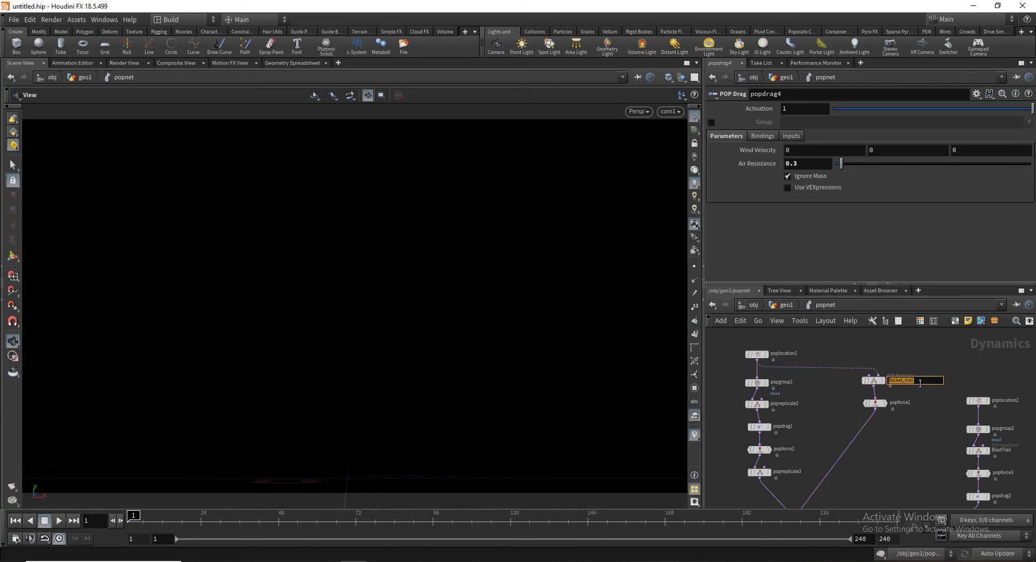
{"action": "left_click", "coordinate": [944, 419]}
Disconnect popdrag2 and popdrag4 from the wire_pops_into_here merge and scrub to frame 44 to view the first firework branch alone
{"action": "middle_click_drag", "start_coordinate": [837, 439], "coordinate": [825, 369]}
{"action": "middle_click_drag", "start_coordinate": [857, 451], "coordinate": [843, 393]}
{"action": "left_click_drag", "start_coordinate": [851, 384], "coordinate": [870, 483]}
{"action": "key", "text": "Delete"}
{"action": "middle_click_drag", "start_coordinate": [831, 438], "coordinate": [860, 454]}
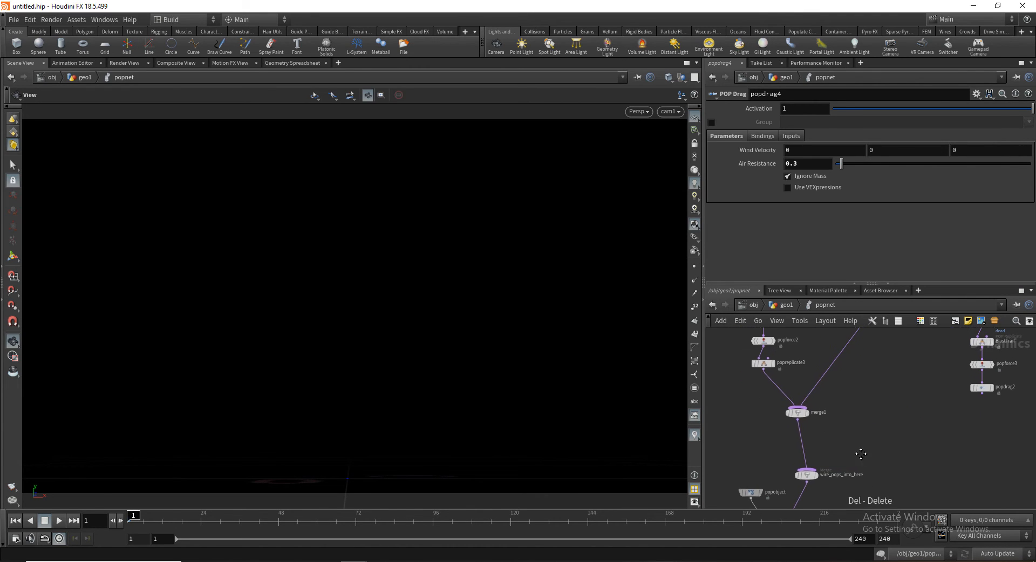
{"action": "middle_click_drag", "start_coordinate": [859, 396], "coordinate": [873, 440]}
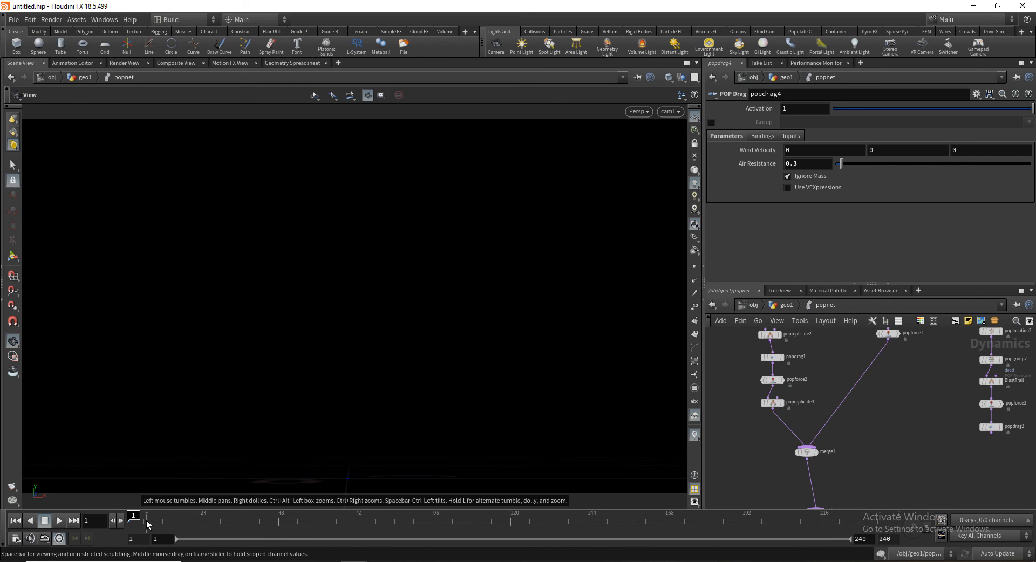
{"action": "left_click_drag", "start_coordinate": [147, 521], "coordinate": [265, 520]}
Rename the popreplicate2 node below popgroup1 to Blast_Points
{"action": "middle_click_drag", "start_coordinate": [797, 413], "coordinate": [801, 484]}
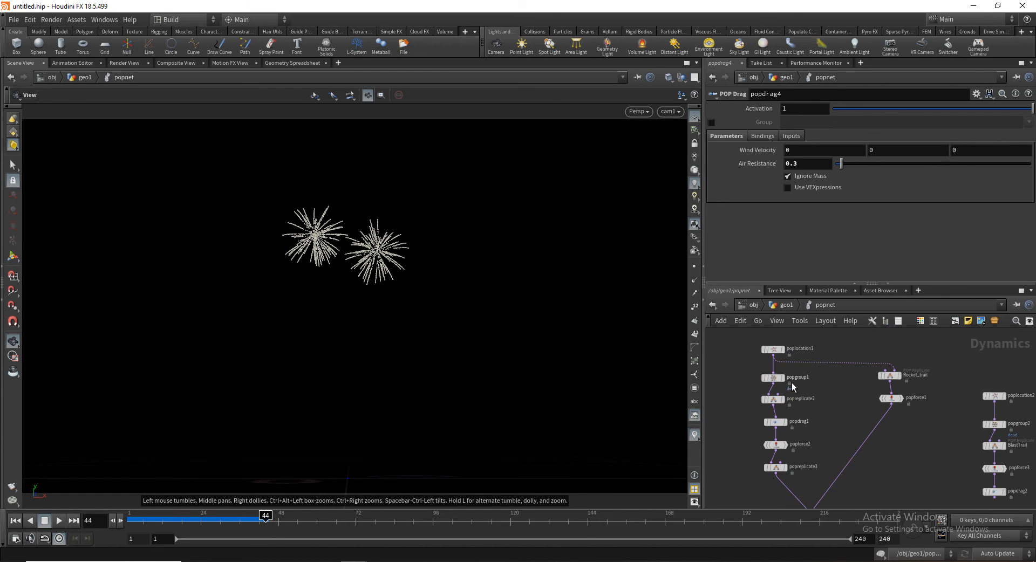
{"action": "double_click", "coordinate": [801, 399]}
{"action": "double_click", "coordinate": [799, 400]}
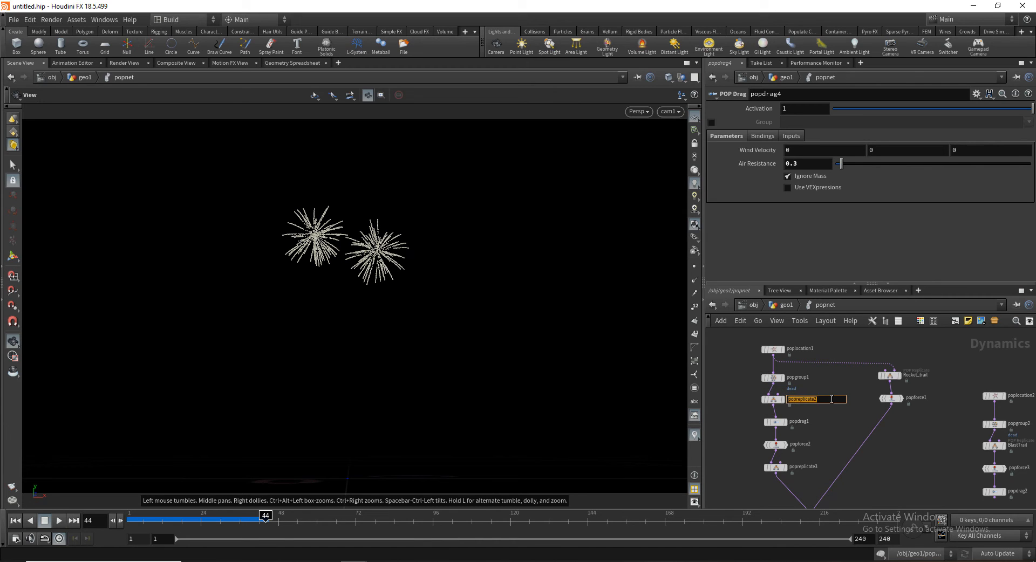
{"action": "type", "text": "Blast_Points"}
{"action": "key", "text": "Return"}
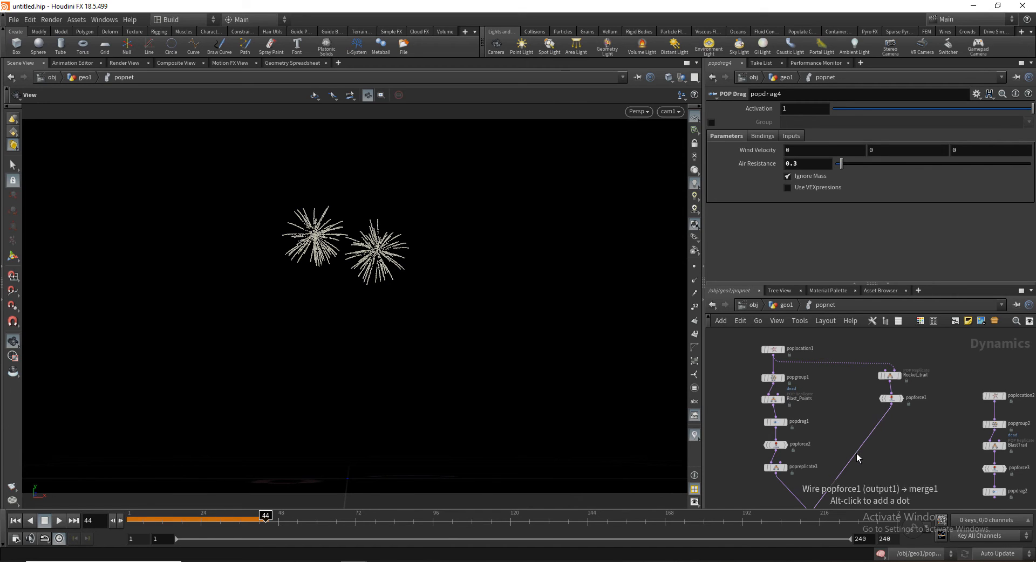
Rename the popreplicate3 node at the end of the first branch to BlastTrail1
{"action": "double_click", "coordinate": [806, 468]}
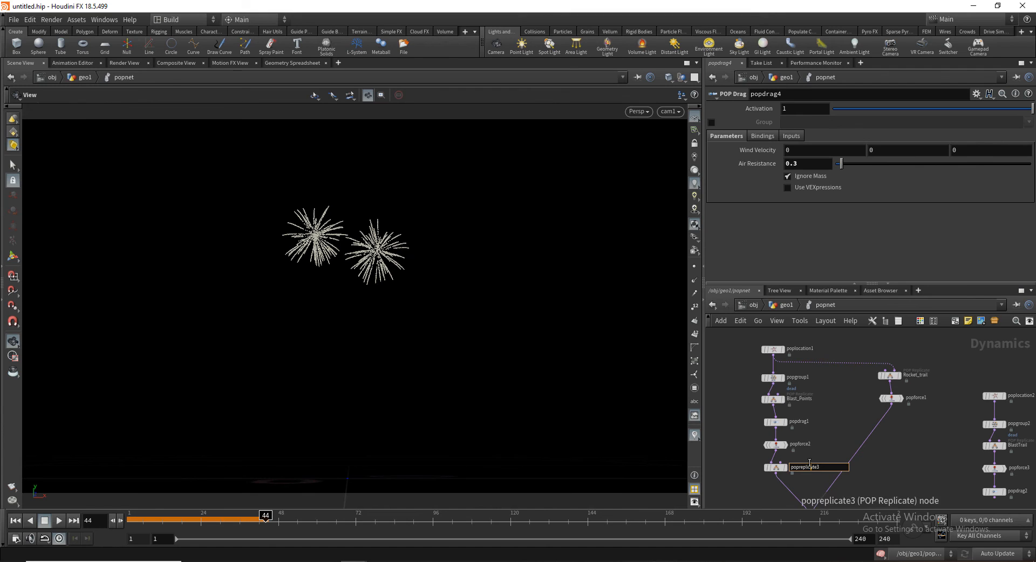
{"action": "double_click", "coordinate": [829, 469]}
{"action": "type", "text": "B"}
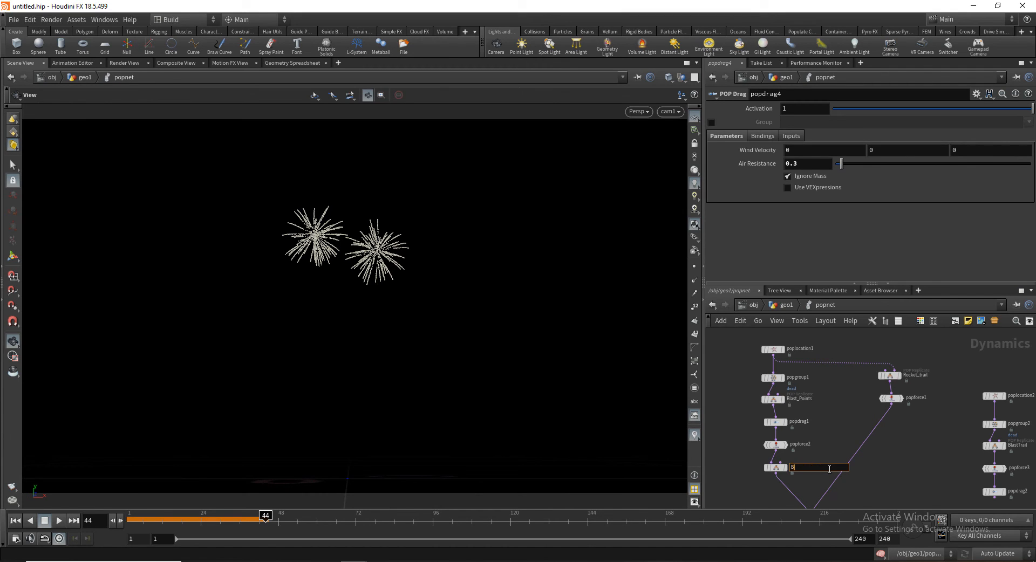
{"action": "type", "text": "lastTrail"}
{"action": "key", "text": "Return"}
{"action": "scroll", "coordinate": [828, 468], "scroll_direction": "up", "scroll_amount": 3}
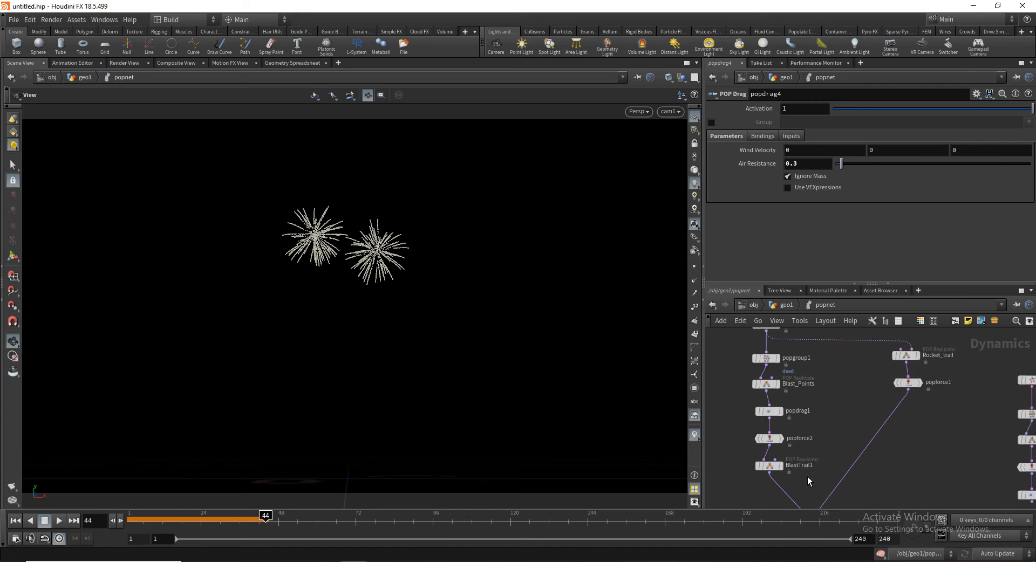
Rename the BlastTrail node in the poplocation2 branch to Blast_points2
{"action": "scroll", "coordinate": [862, 484], "scroll_direction": "down", "scroll_amount": 4}
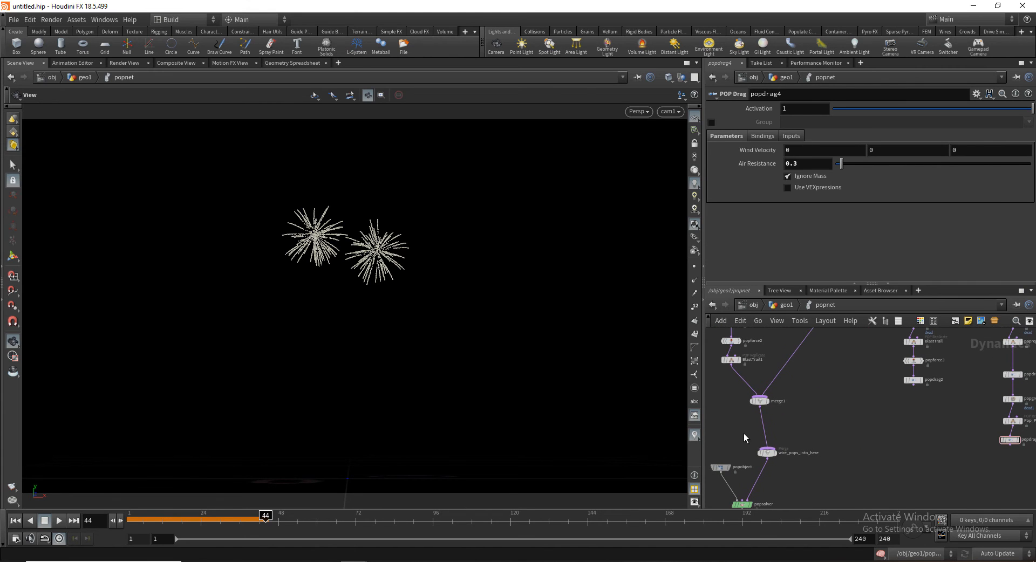
{"action": "middle_click_drag", "start_coordinate": [805, 412], "coordinate": [816, 456]}
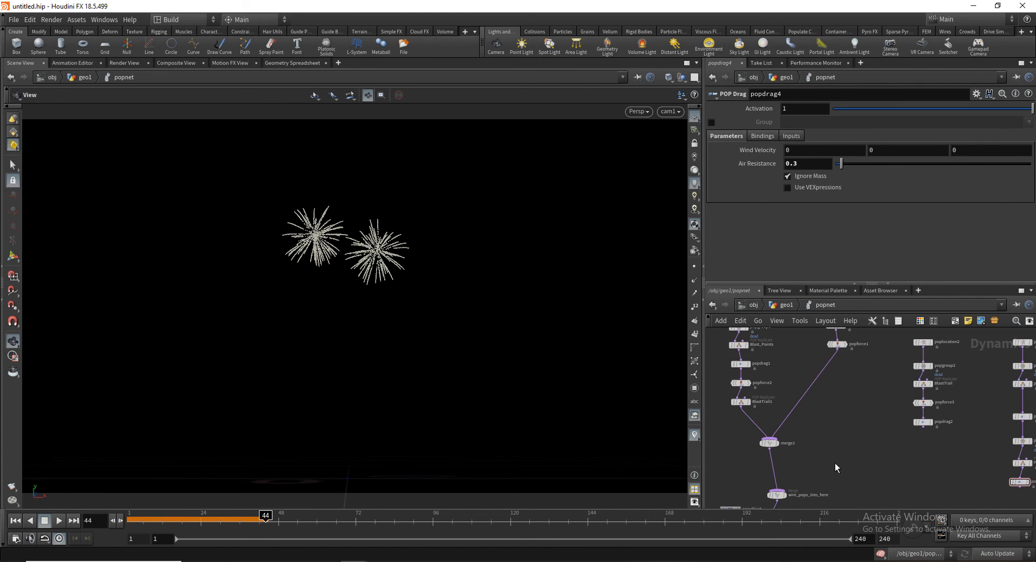
{"action": "scroll", "coordinate": [804, 429], "scroll_direction": "up", "scroll_amount": 2}
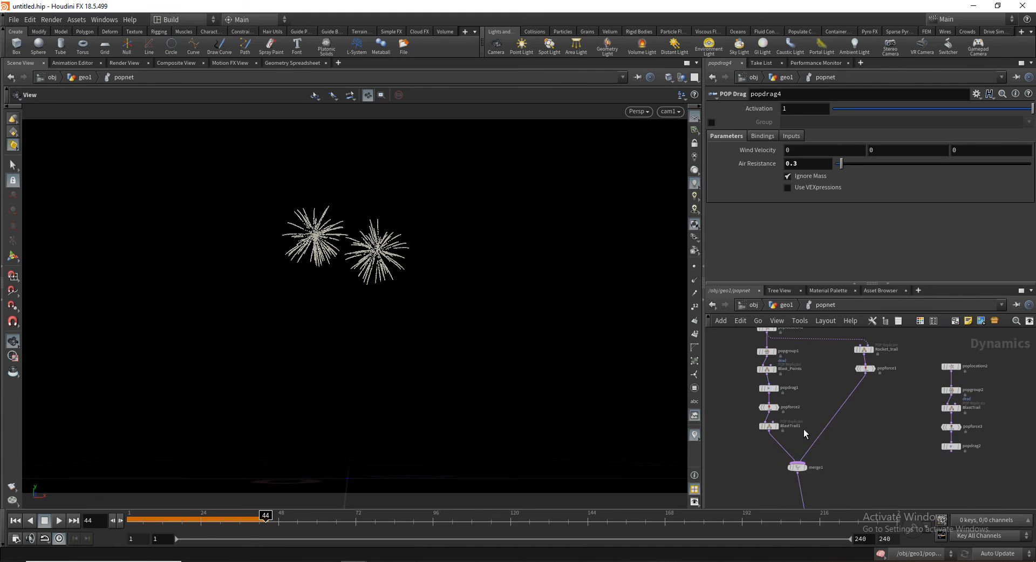
{"action": "middle_click_drag", "start_coordinate": [961, 453], "coordinate": [849, 419]}
{"action": "scroll", "coordinate": [798, 465], "scroll_direction": "down", "scroll_amount": 2}
{"action": "middle_click_drag", "start_coordinate": [950, 380], "coordinate": [925, 416]}
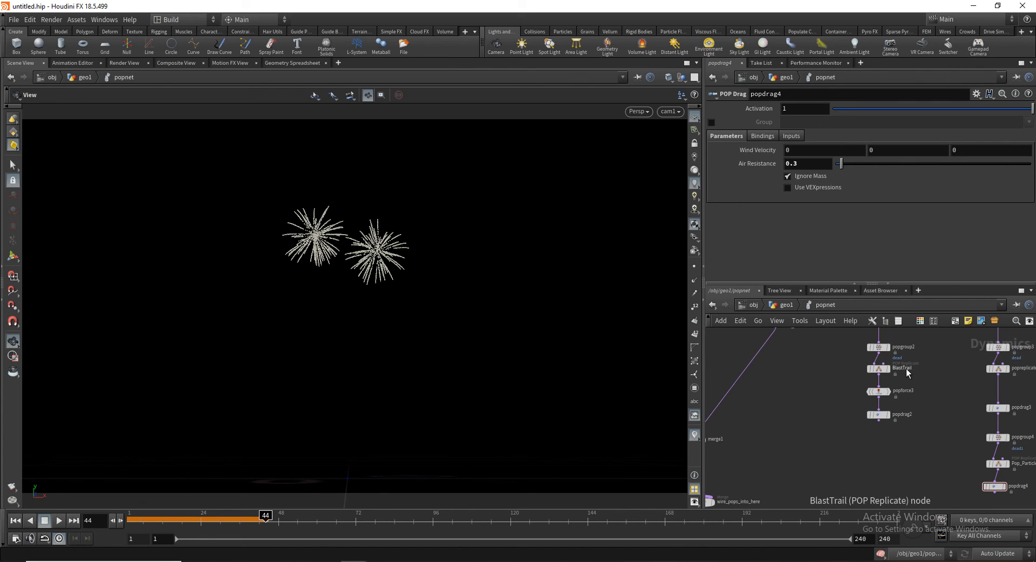
{"action": "double_click", "coordinate": [906, 369]}
{"action": "left_click", "coordinate": [921, 369]}
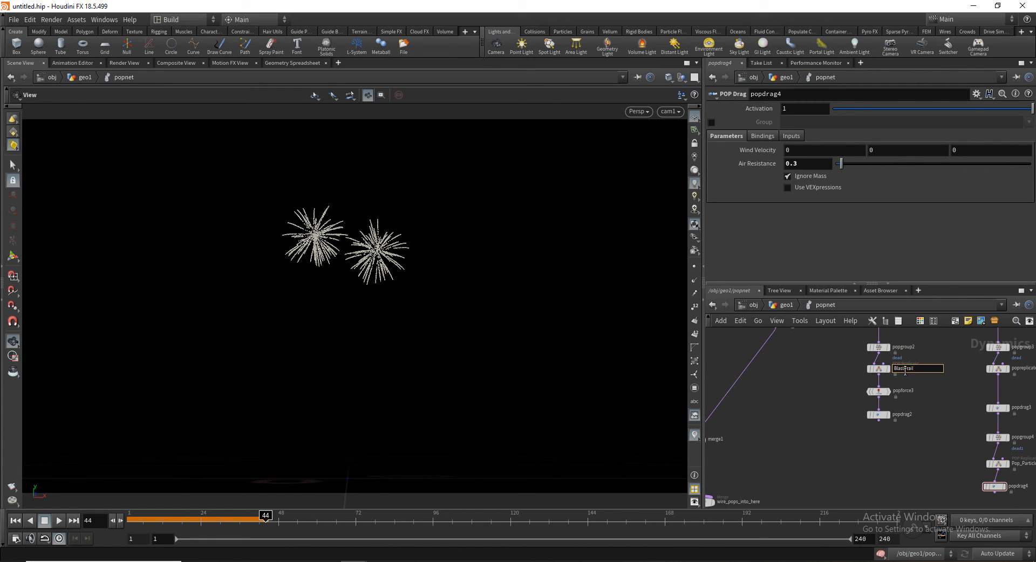
{"action": "left_click_drag", "start_coordinate": [906, 370], "coordinate": [939, 374]}
{"action": "key", "text": "BackSpace"}
{"action": "type", "text": "_points"}
{"action": "key", "text": "Return"}
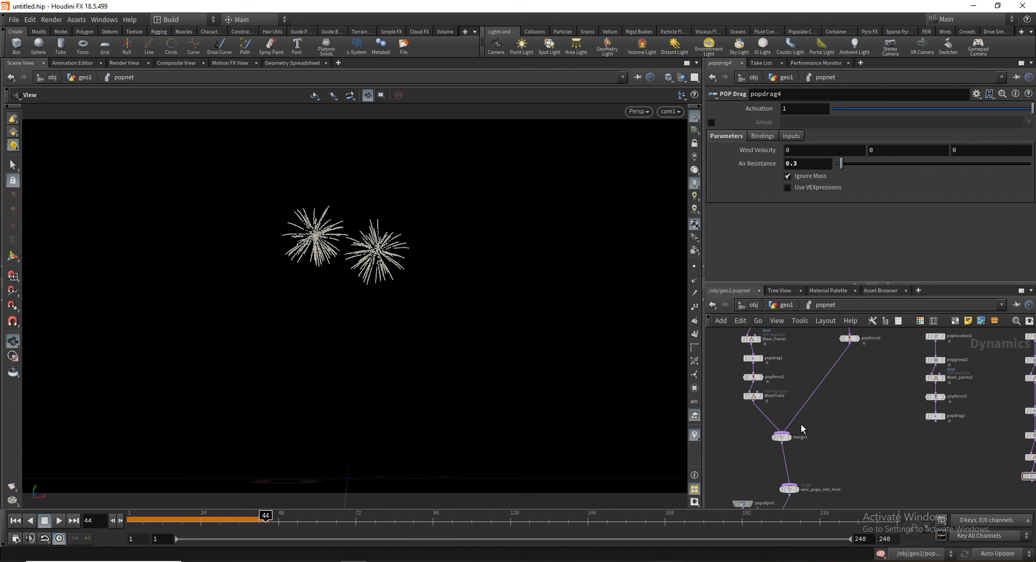
Connect the outputs of popdrag2 and popdrag4 to the wire_pops_into_here merge alongside merge1
{"action": "middle_click_drag", "start_coordinate": [841, 429], "coordinate": [821, 412]}
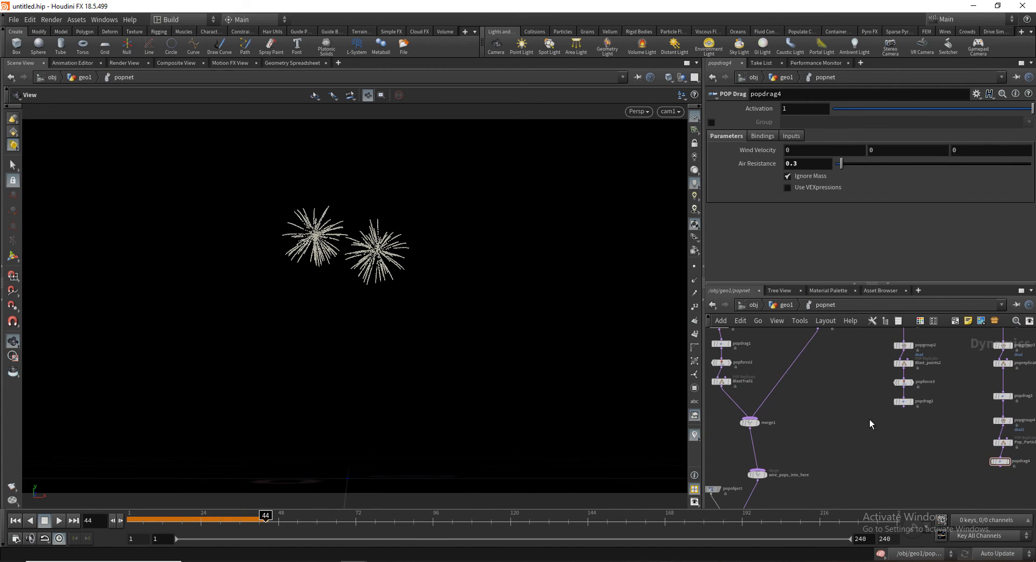
{"action": "left_click", "coordinate": [756, 469]}
{"action": "key", "text": "h"}
{"action": "left_click", "coordinate": [952, 421]}
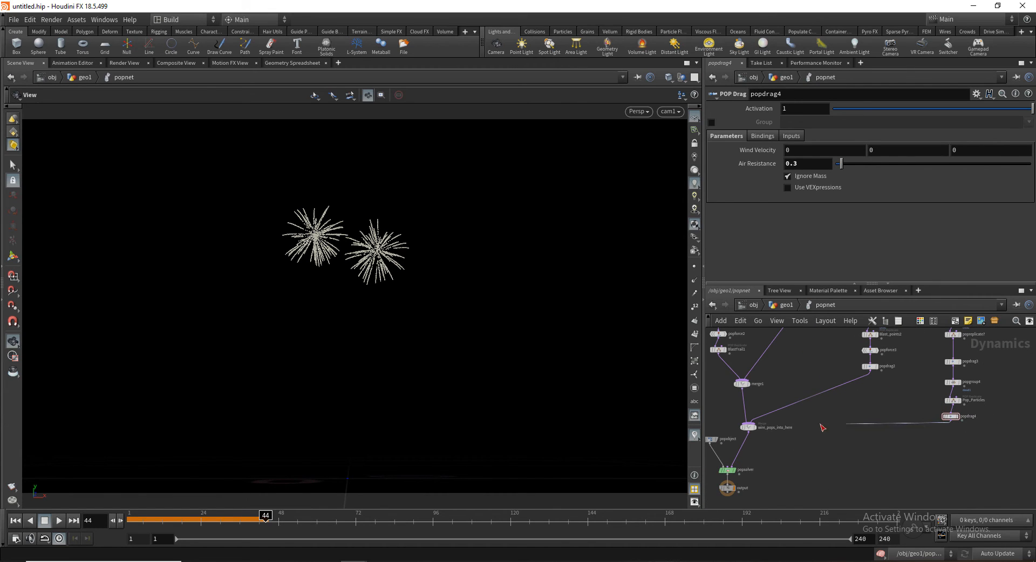
{"action": "left_click", "coordinate": [748, 424]}
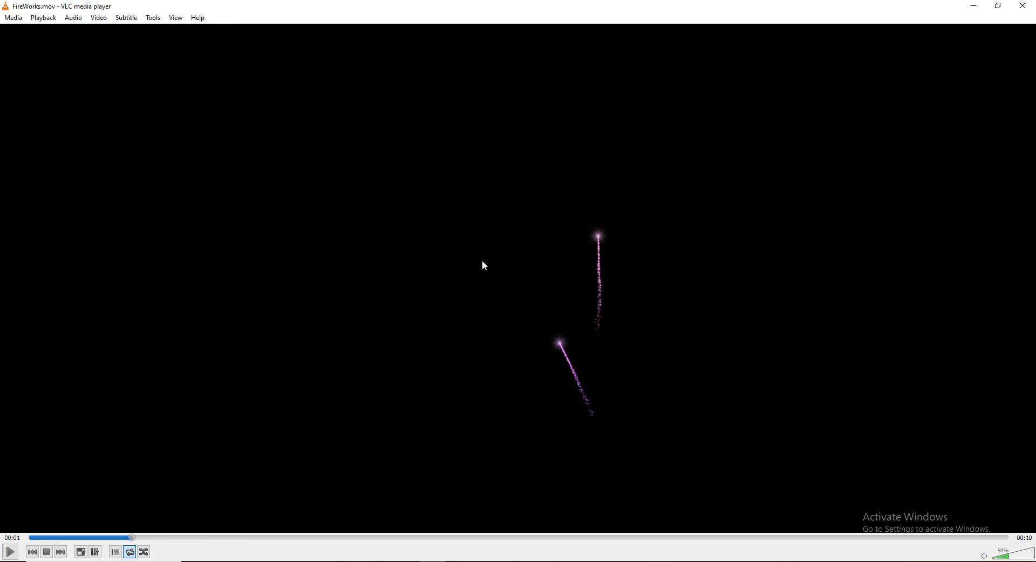
Switch to VLC and scrub through FireWorks.mov to examine the rocket trails, main blasts and secondary bursts
{"action": "left_click_drag", "start_coordinate": [144, 546], "coordinate": [210, 543]}
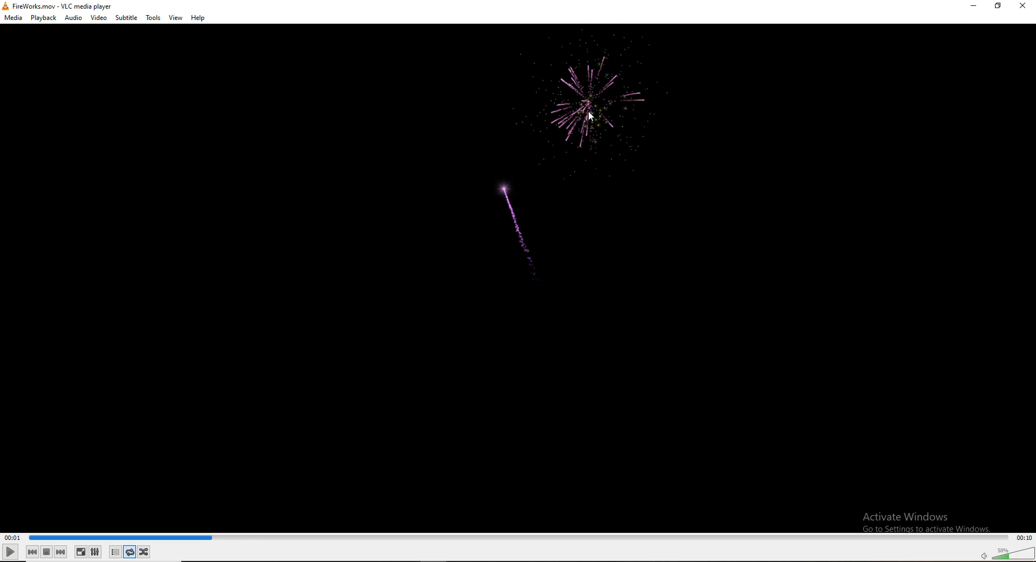
{"action": "left_click_drag", "start_coordinate": [227, 540], "coordinate": [230, 541]}
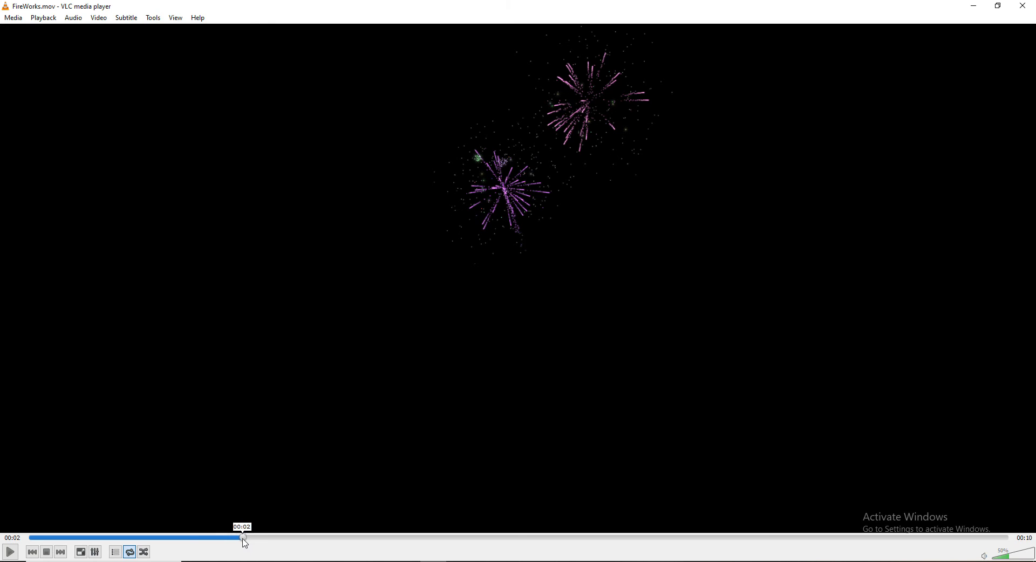
{"action": "left_click_drag", "start_coordinate": [243, 540], "coordinate": [397, 507]}
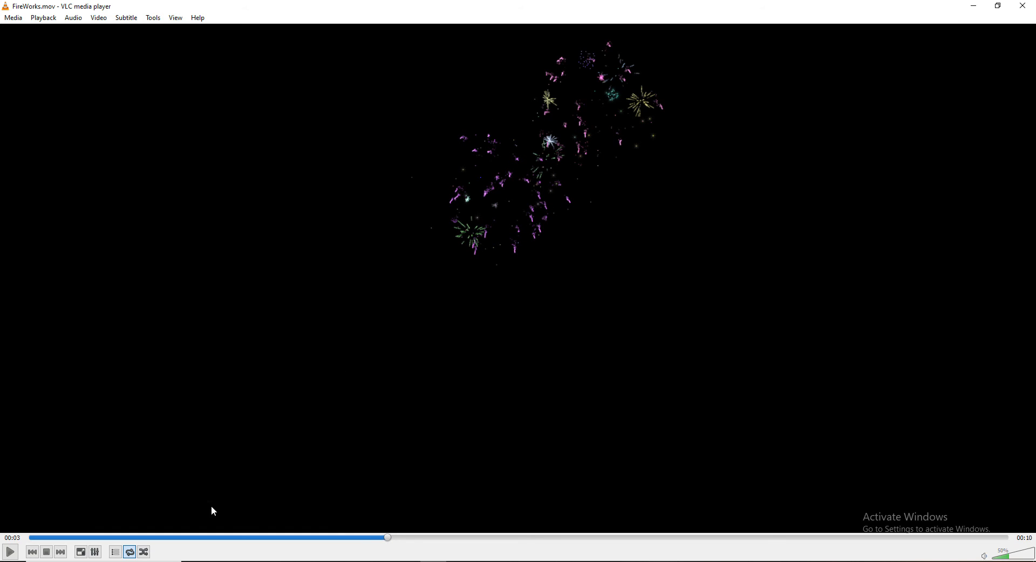
{"action": "left_click_drag", "start_coordinate": [383, 545], "coordinate": [318, 539]}
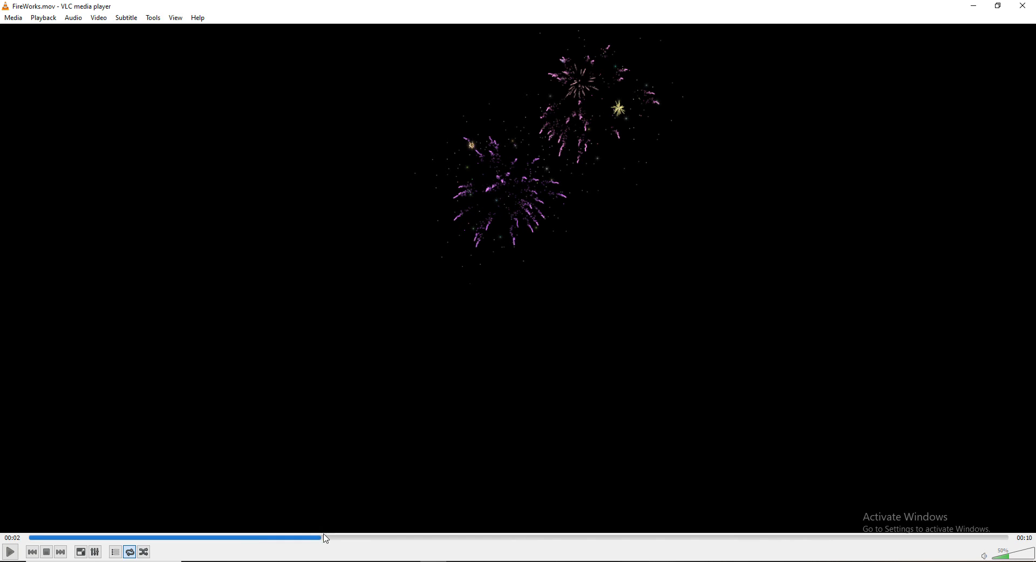
{"action": "left_click_drag", "start_coordinate": [318, 542], "coordinate": [308, 541]}
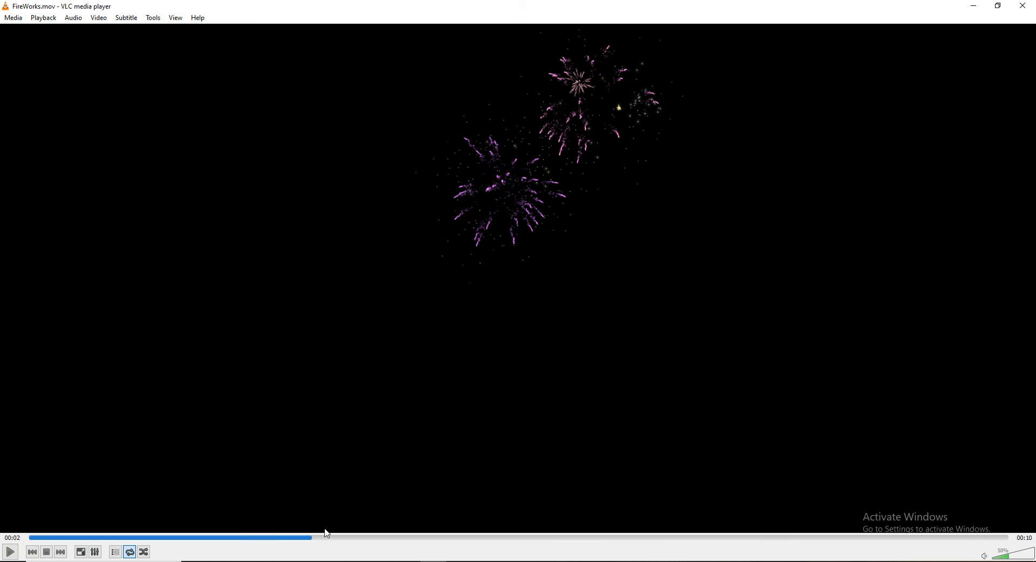
{"action": "mouse_move", "coordinate": [306, 542]}
{"action": "left_mouse_down"}
{"action": "mouse_move", "coordinate": [257, 539]}
{"action": "mouse_move", "coordinate": [302, 538]}
{"action": "left_mouse_up"}
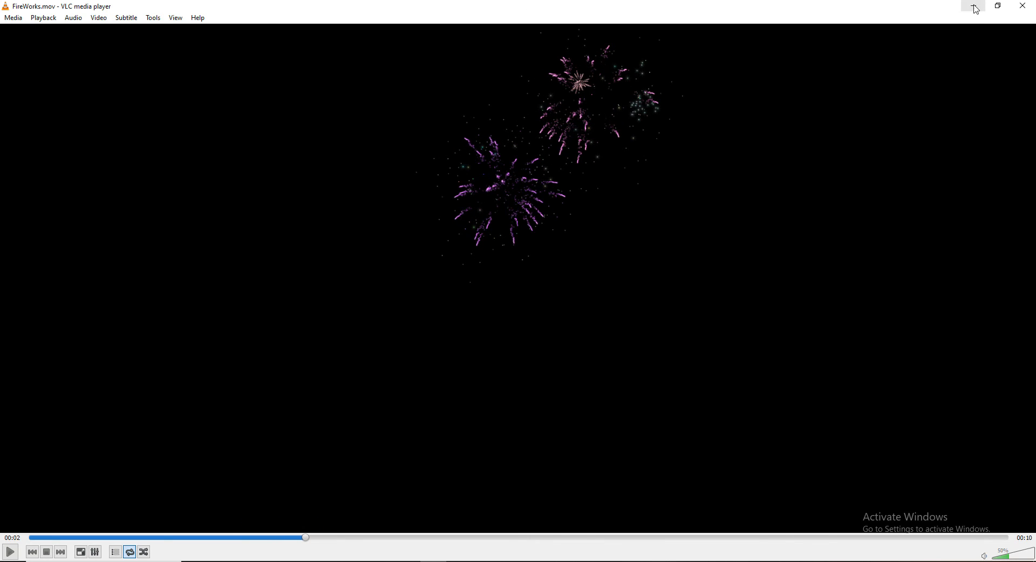
Switch back to Houdini and bring the BlastTrail1 node in the popnet network into close view
{"action": "left_click", "coordinate": [974, 7]}
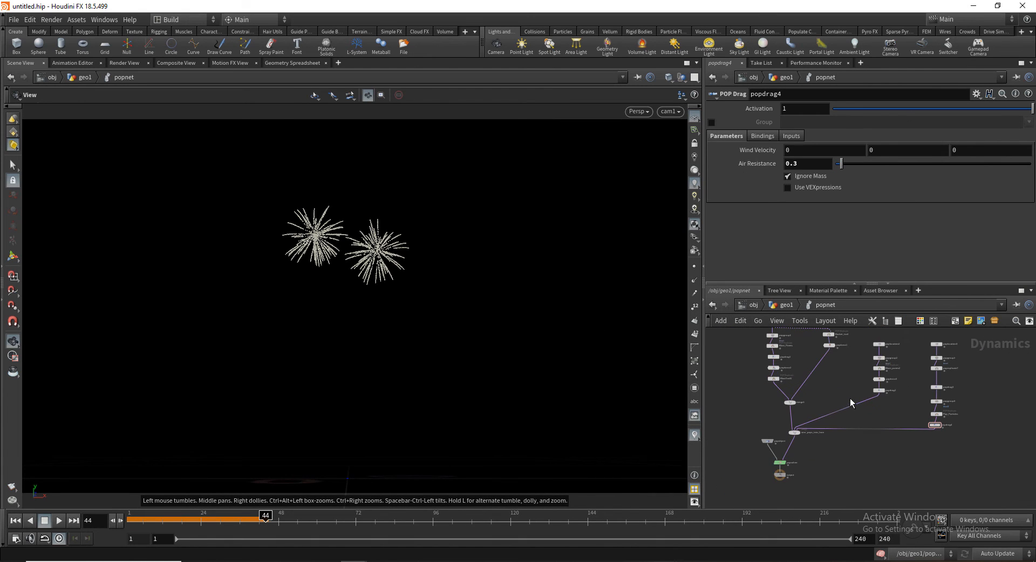
{"action": "scroll", "coordinate": [851, 403], "scroll_direction": "up", "scroll_amount": 8}
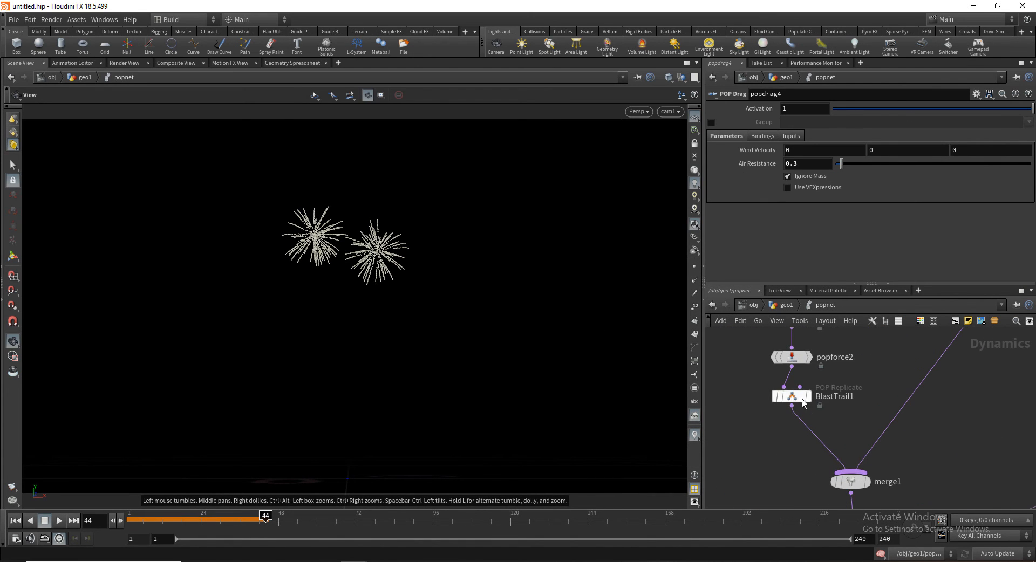
{"action": "key", "text": "Tab"}
{"action": "type", "text": "po"}
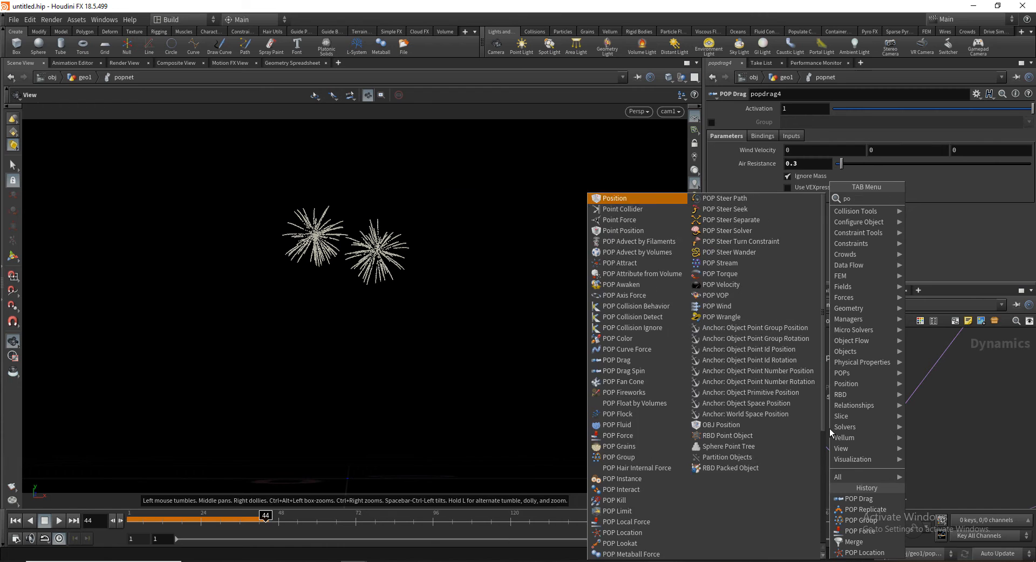
{"action": "type", "text": "pp"}
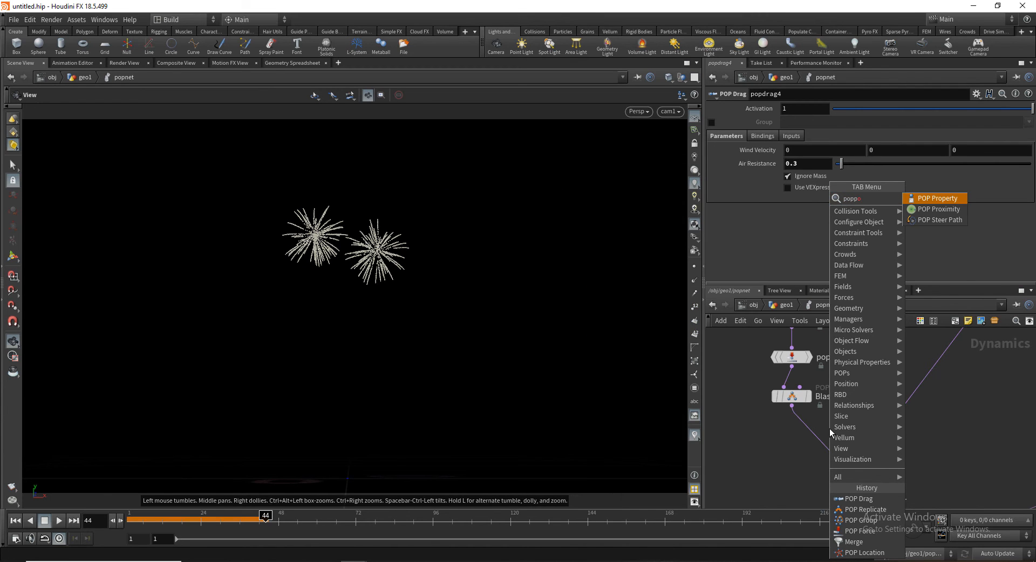
{"action": "key", "text": "BackSpace"}
{"action": "key", "text": "BackSpace"}
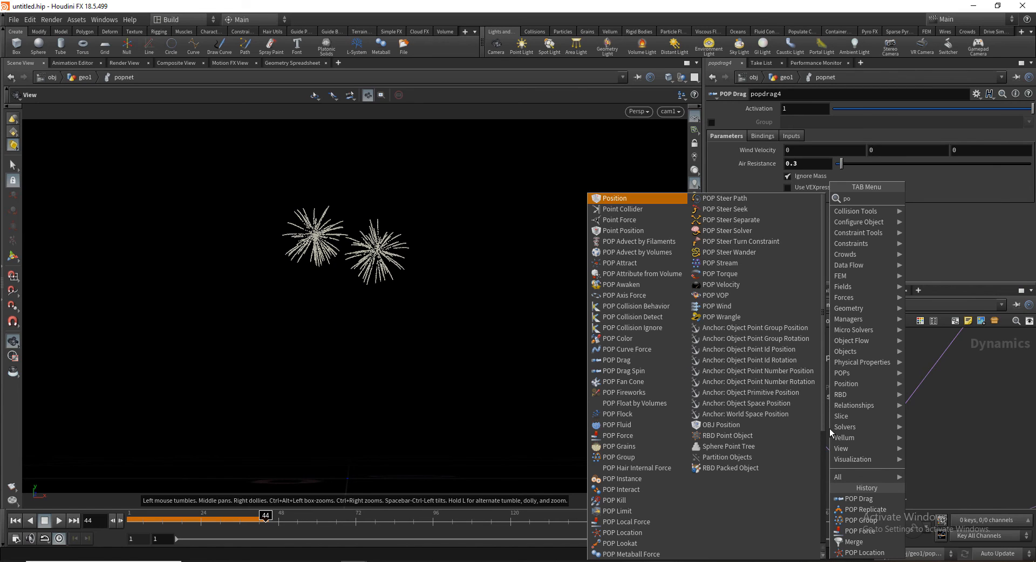
{"action": "type", "text": "p"}
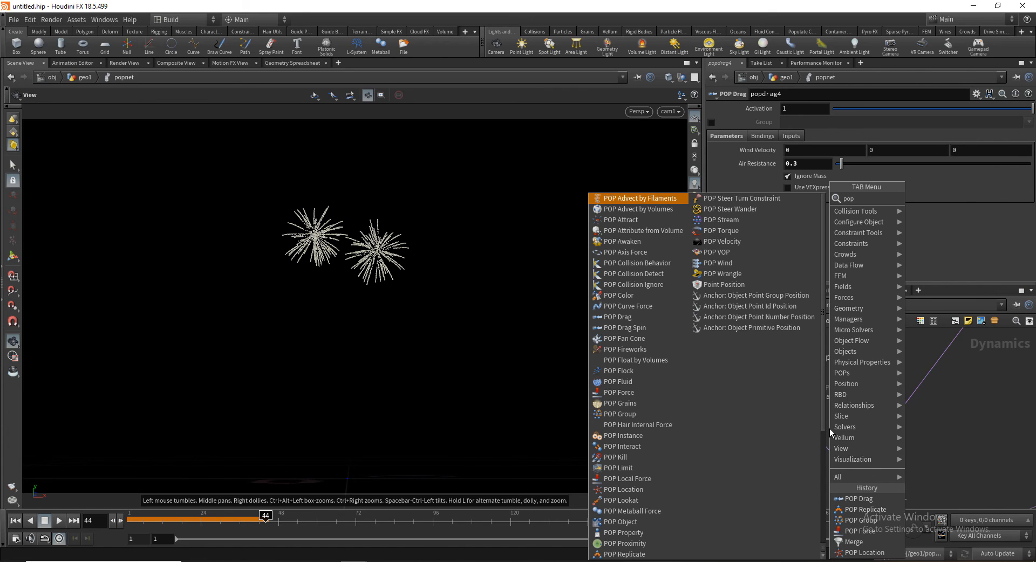
{"action": "left_click", "coordinate": [978, 428]}
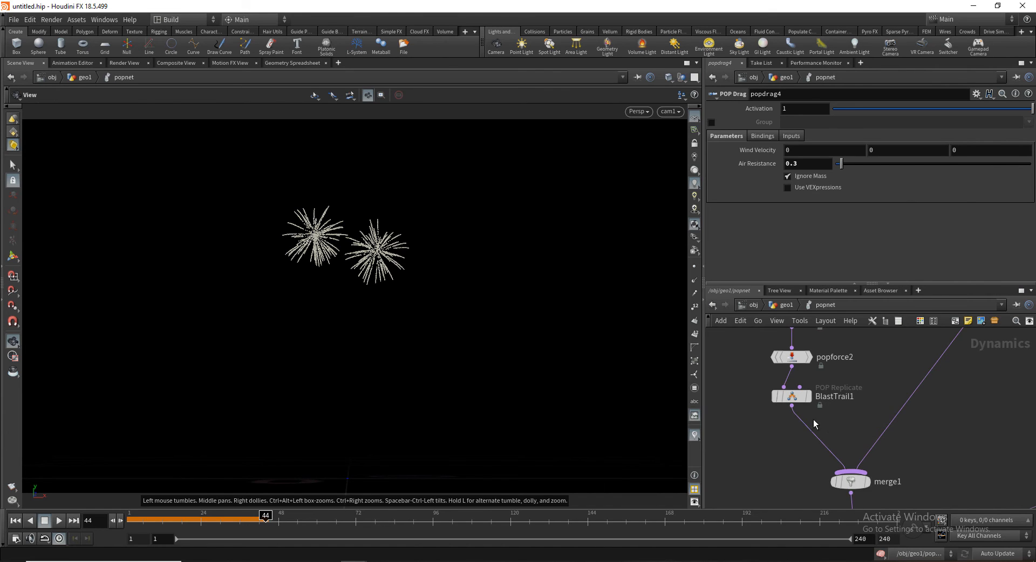
Insert a POP Force node between BlastTrail1 and merge1
{"action": "key", "text": "Tab"}
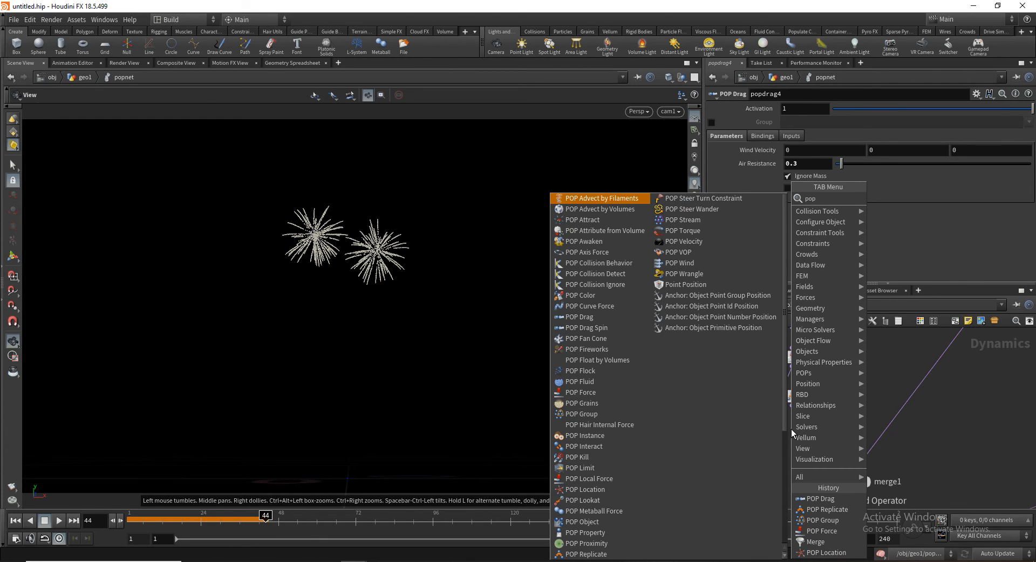
{"action": "type", "text": "f"}
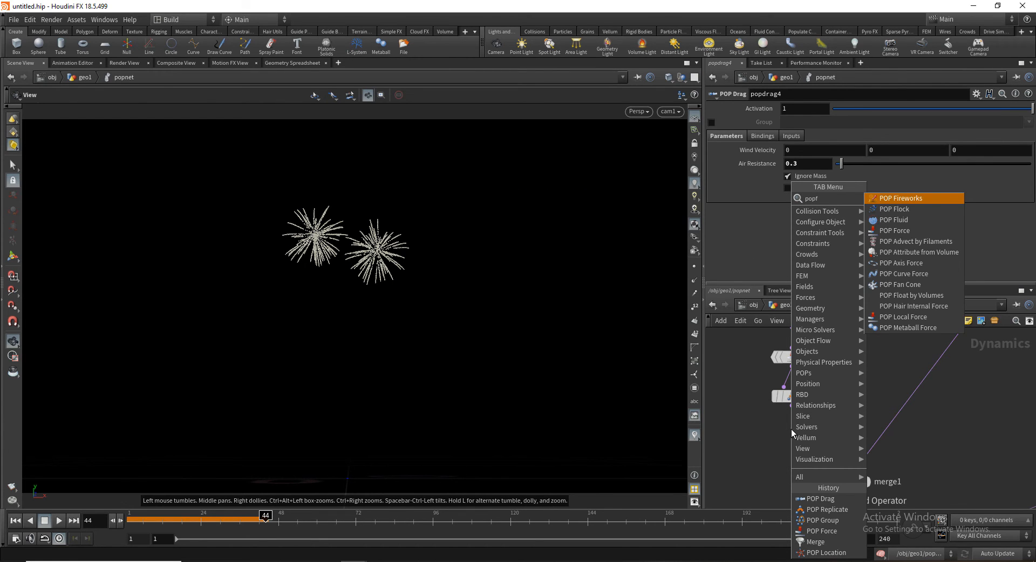
{"action": "key", "text": "Down"}
{"action": "key", "text": "Down"}
{"action": "key", "text": "Down"}
{"action": "key", "text": "Return"}
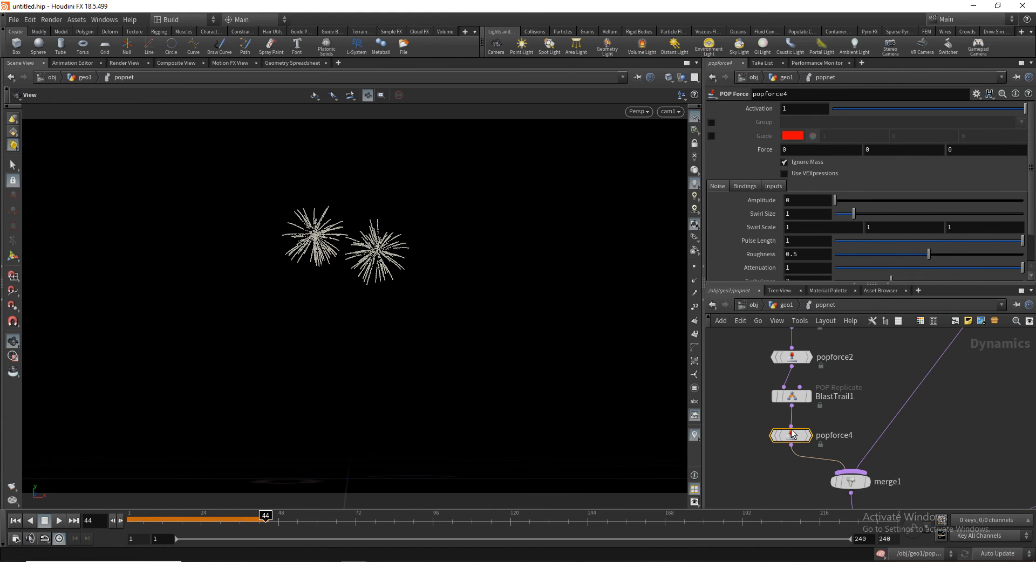
Set popforce4's noise amplitude to 0.5 and swirl size to 0.2, and play the simulation from the start
{"action": "left_click", "coordinate": [790, 199]}
{"action": "type", "text": ".5"}
{"action": "key", "text": "Return"}
{"action": "type", "text": ".2"}
{"action": "key", "text": "Return"}
{"action": "left_click_drag", "start_coordinate": [153, 523], "coordinate": [126, 522]}
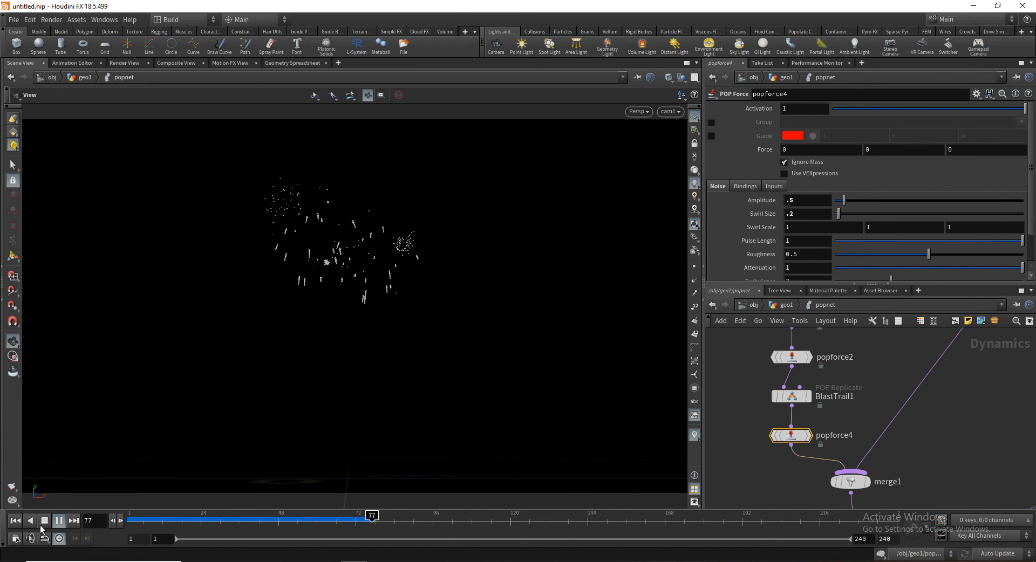
{"action": "left_click", "coordinate": [59, 521]}
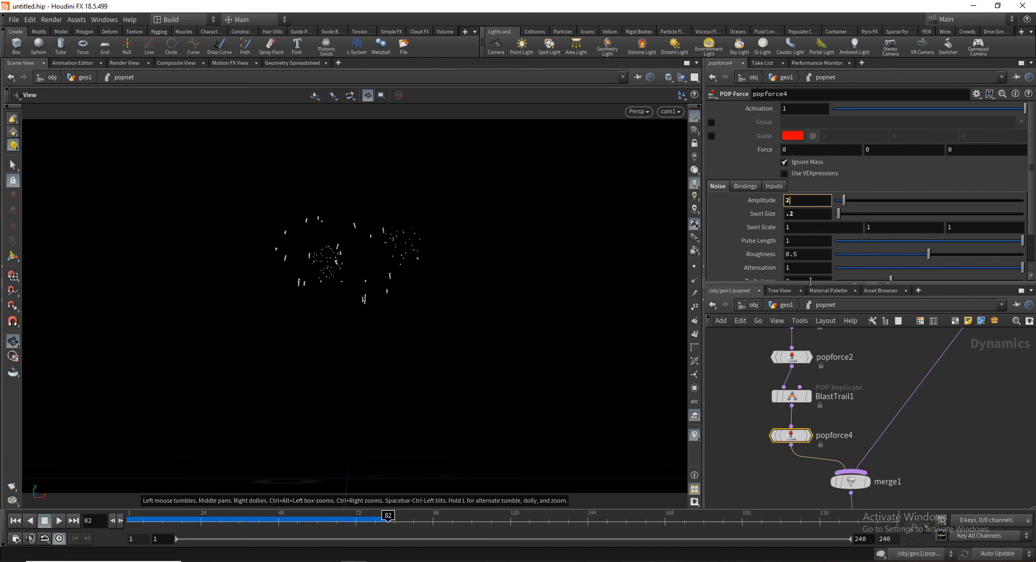
Set popforce4's noise amplitude to 2, replay the simulation from frame 1 and scrub to the blasts at frame 50
{"action": "key", "text": "Return"}
{"action": "middle_click_drag", "start_coordinate": [859, 454], "coordinate": [853, 374]}
{"action": "scroll", "coordinate": [853, 373], "scroll_direction": "down", "scroll_amount": 2}
{"action": "middle_click_drag", "start_coordinate": [933, 407], "coordinate": [911, 381]}
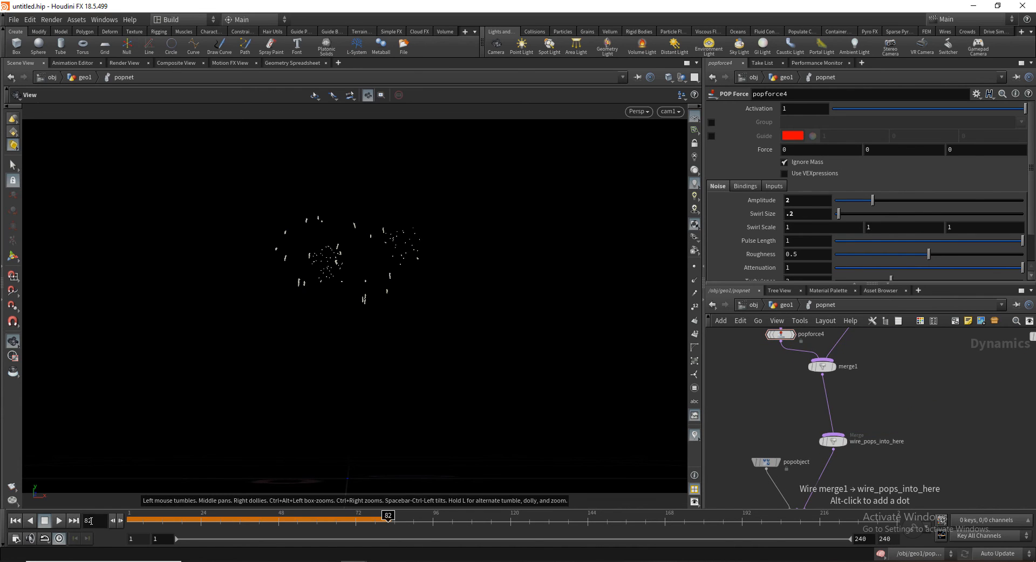
{"action": "left_click", "coordinate": [129, 523]}
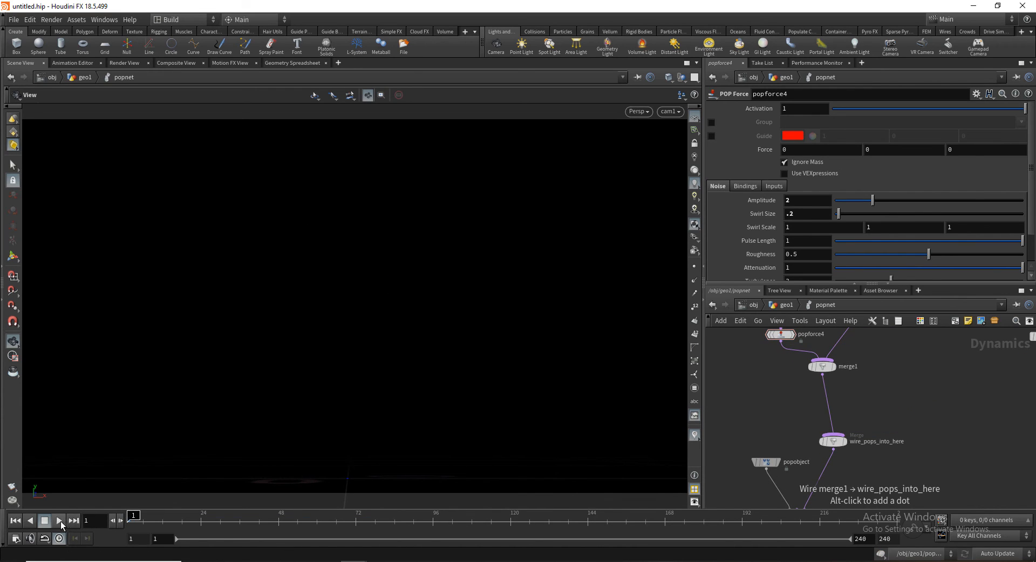
{"action": "left_click", "coordinate": [59, 521]}
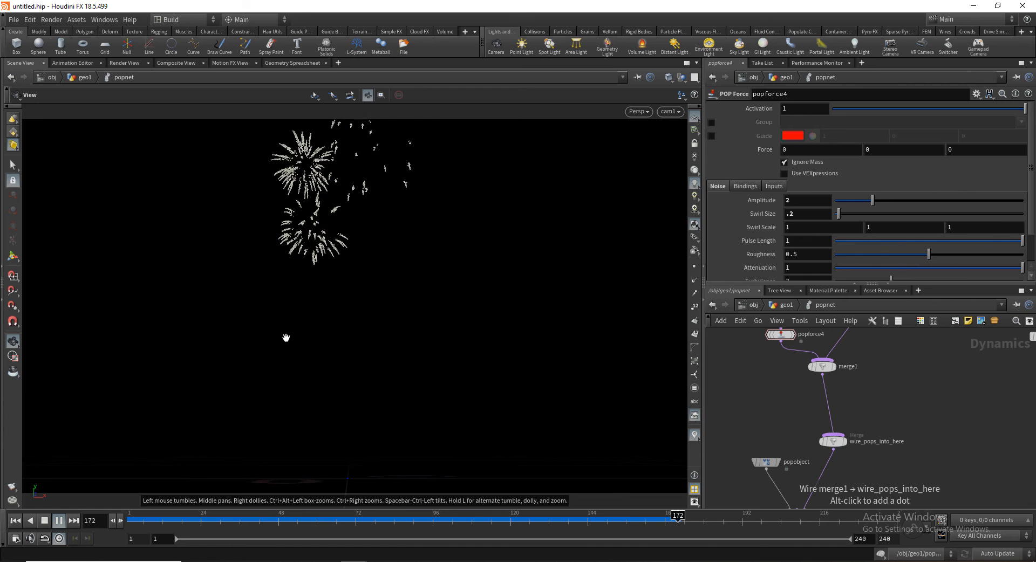
{"action": "left_click_drag", "start_coordinate": [135, 522], "coordinate": [281, 431]}
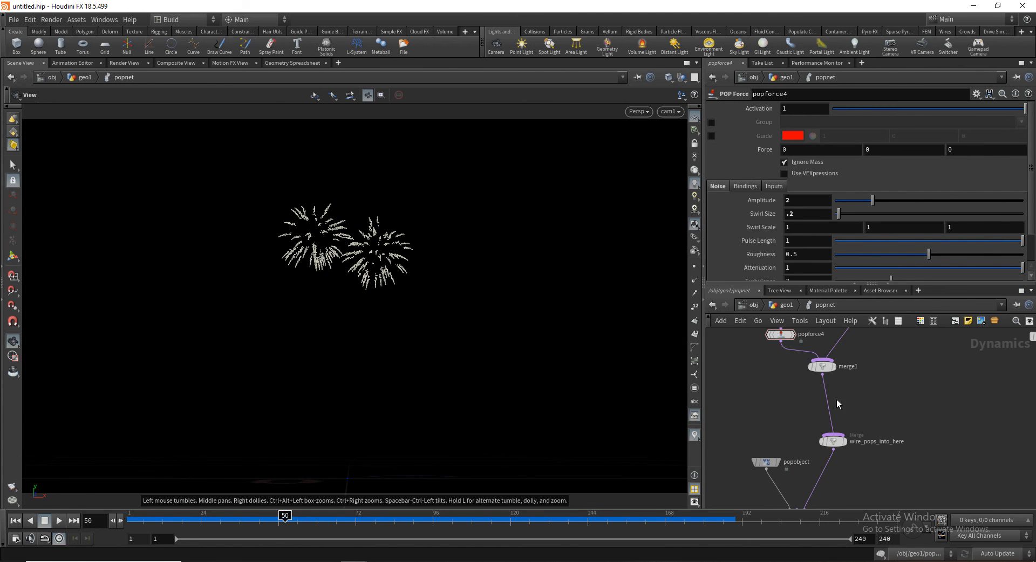
Move the poplocation1 node upward to open up space above popgroup1 in the first branch
{"action": "scroll", "coordinate": [837, 400], "scroll_direction": "down", "scroll_amount": 2}
{"action": "mouse_move", "coordinate": [838, 401]}
{"action": "middle_mouse_down"}
{"action": "mouse_move", "coordinate": [844, 444]}
{"action": "mouse_move", "coordinate": [874, 448]}
{"action": "mouse_move", "coordinate": [877, 465]}
{"action": "middle_mouse_up"}
{"action": "middle_click_drag", "start_coordinate": [882, 418], "coordinate": [885, 462]}
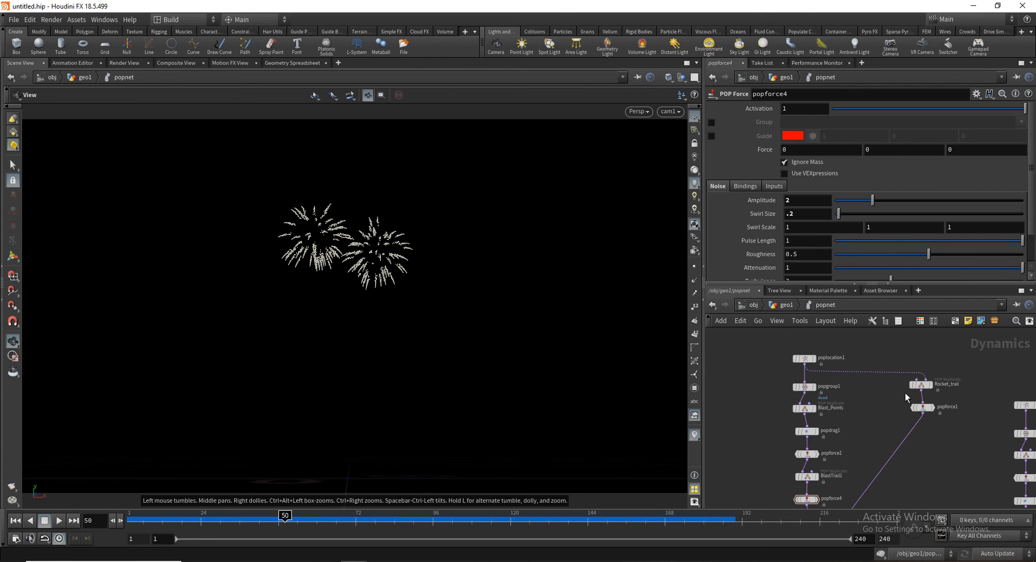
{"action": "middle_click_drag", "start_coordinate": [844, 374], "coordinate": [832, 409]}
{"action": "scroll", "coordinate": [830, 407], "scroll_direction": "up", "scroll_amount": 3}
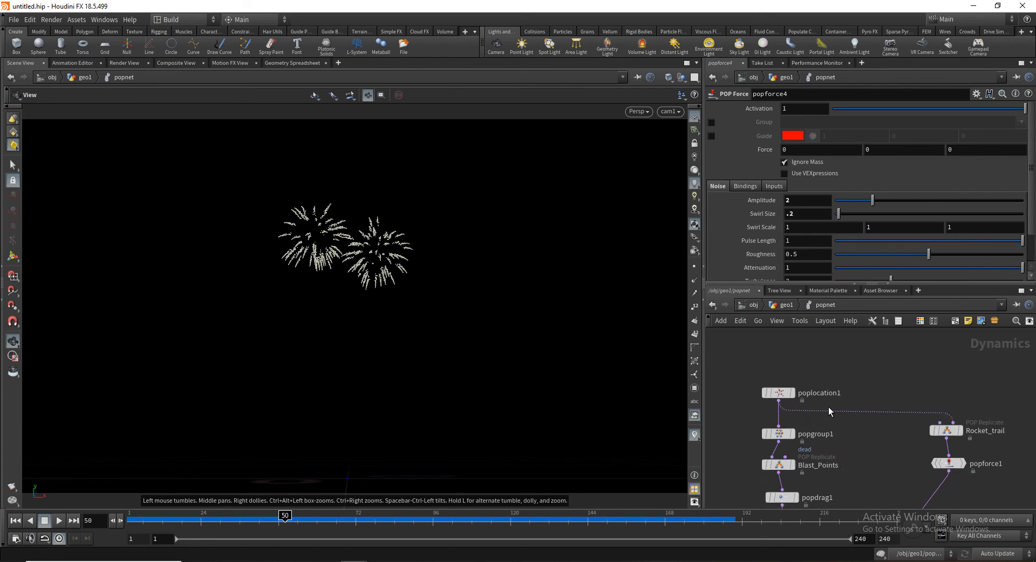
{"action": "left_click_drag", "start_coordinate": [763, 398], "coordinate": [767, 357]}
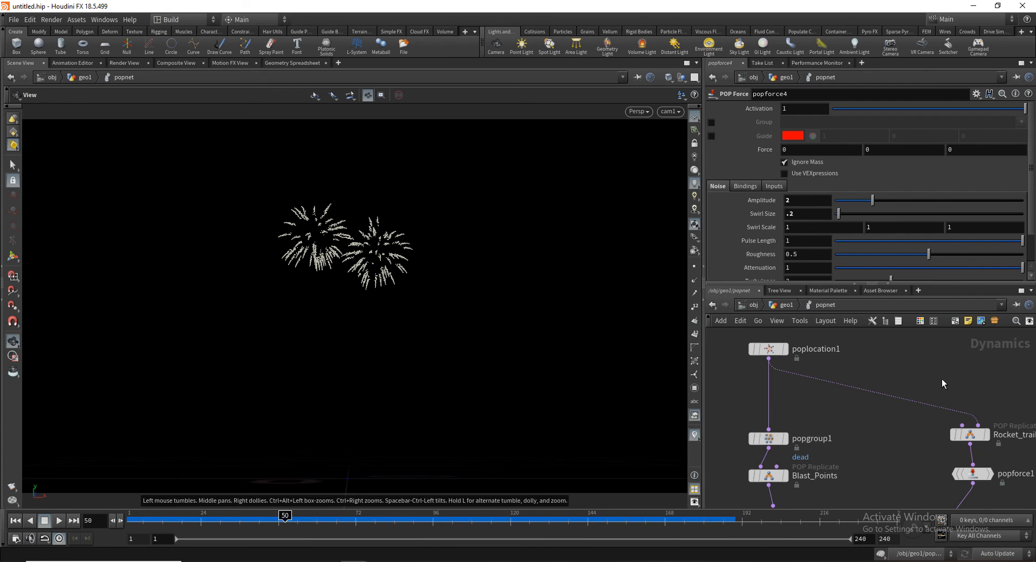
Add a POP Color node on the connection between poplocation1 and Rocket_trail
{"action": "middle_click_drag", "start_coordinate": [941, 378], "coordinate": [879, 355]}
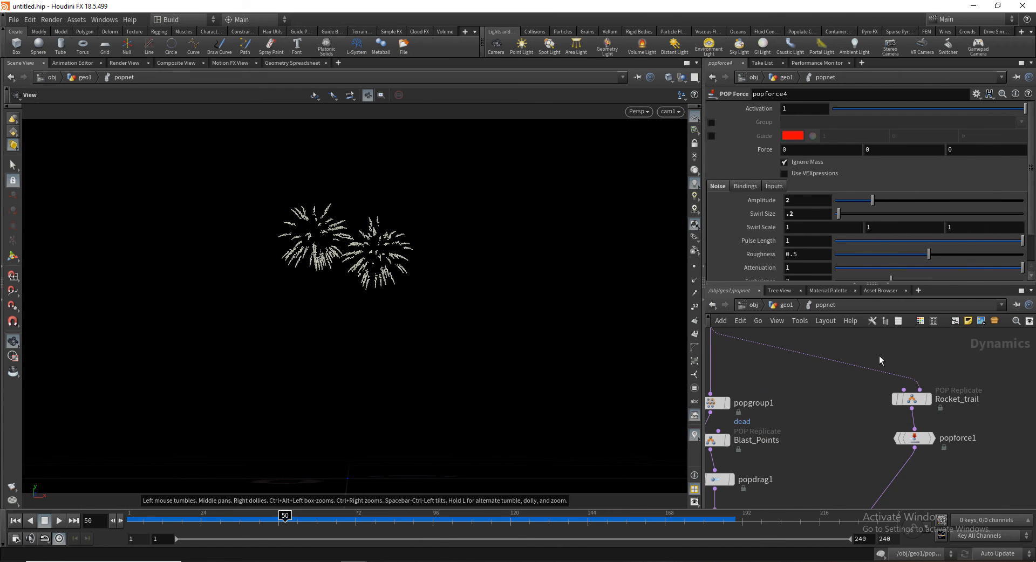
{"action": "key", "text": "Tab"}
{"action": "type", "text": "pop"}
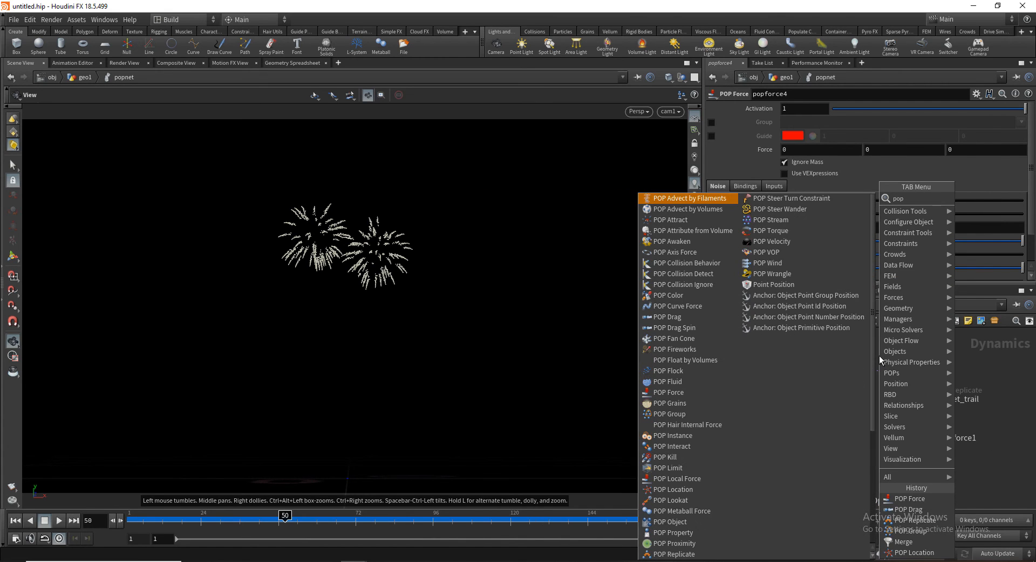
{"action": "type", "text": "co"}
{"action": "key", "text": "Return"}
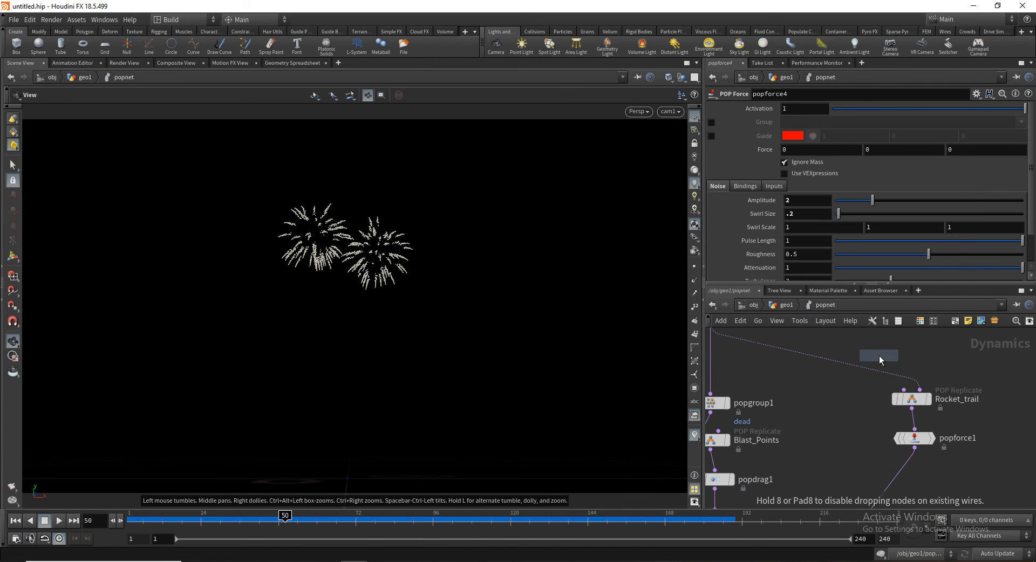
{"action": "left_click", "coordinate": [879, 355]}
{"action": "left_click_drag", "start_coordinate": [879, 355], "coordinate": [870, 368]}
{"action": "left_click", "coordinate": [870, 369]}
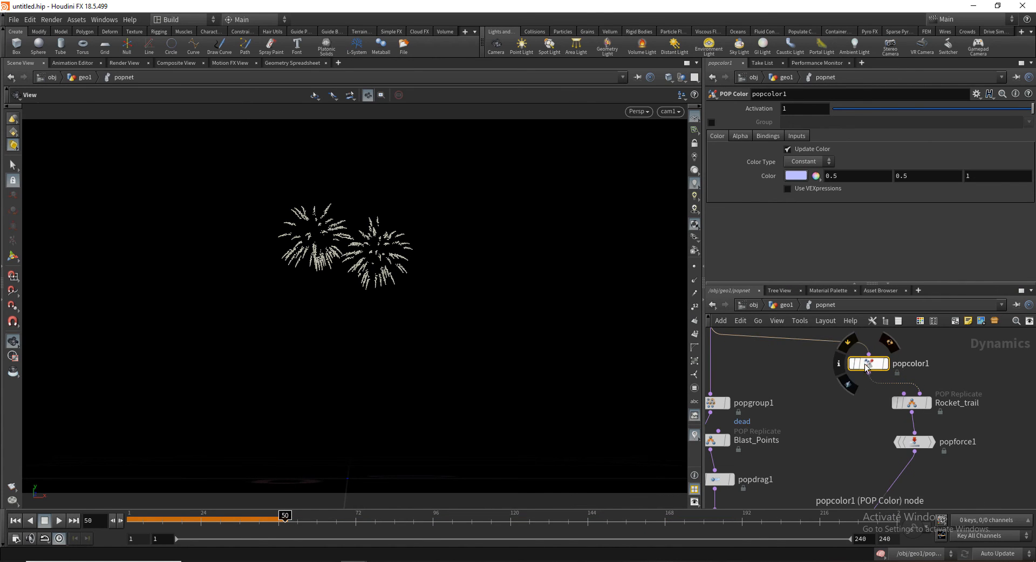
Set popcolor1's color type to Random and scrub the early frames to preview the rocket colors
{"action": "left_click", "coordinate": [805, 164]}
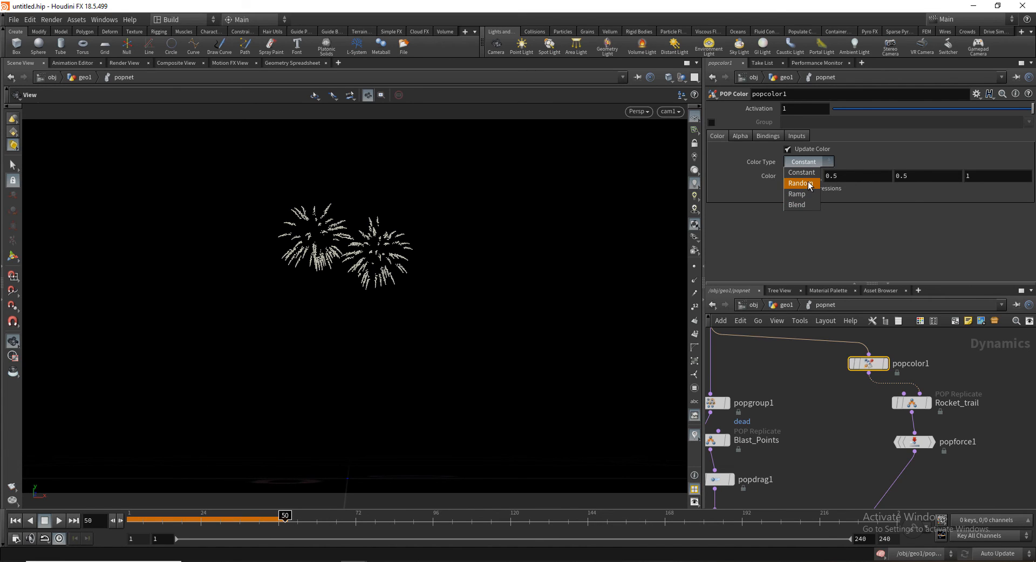
{"action": "left_click", "coordinate": [798, 183]}
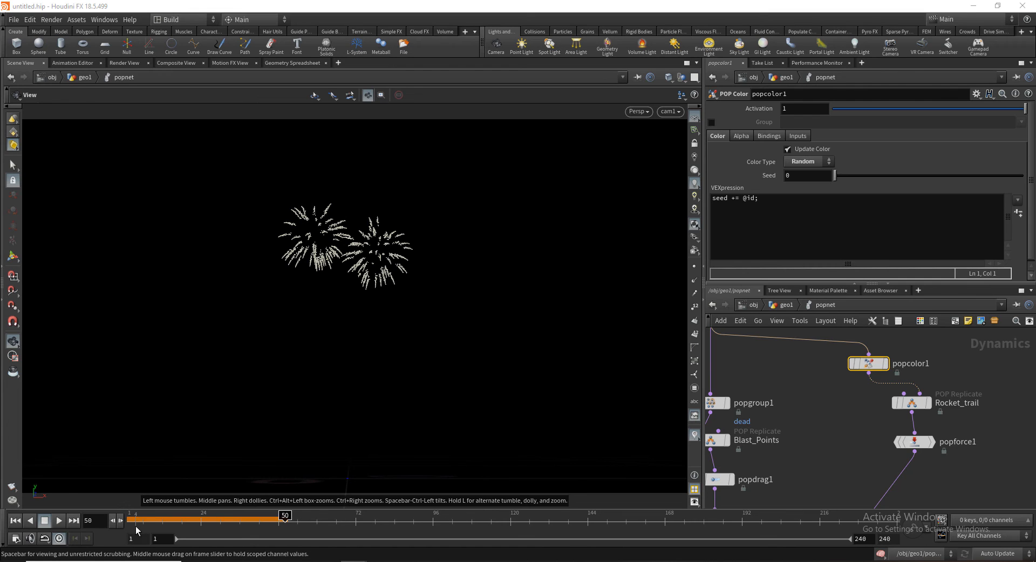
{"action": "left_click_drag", "start_coordinate": [134, 525], "coordinate": [120, 526]}
{"action": "left_click_drag", "start_coordinate": [182, 518], "coordinate": [89, 518]}
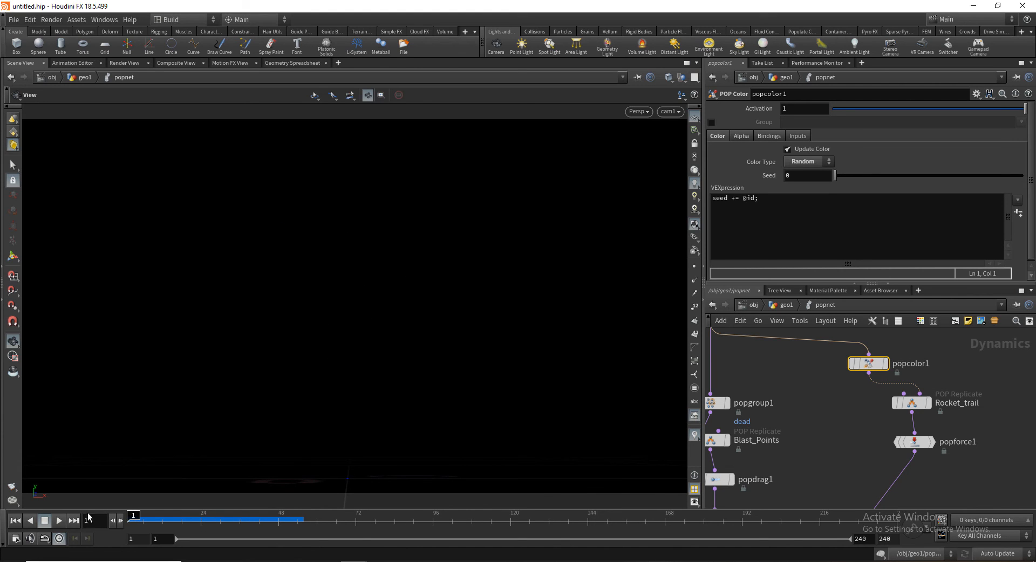
{"action": "left_click", "coordinate": [882, 556]}
{"action": "left_click_drag", "start_coordinate": [185, 519], "coordinate": [78, 528]}
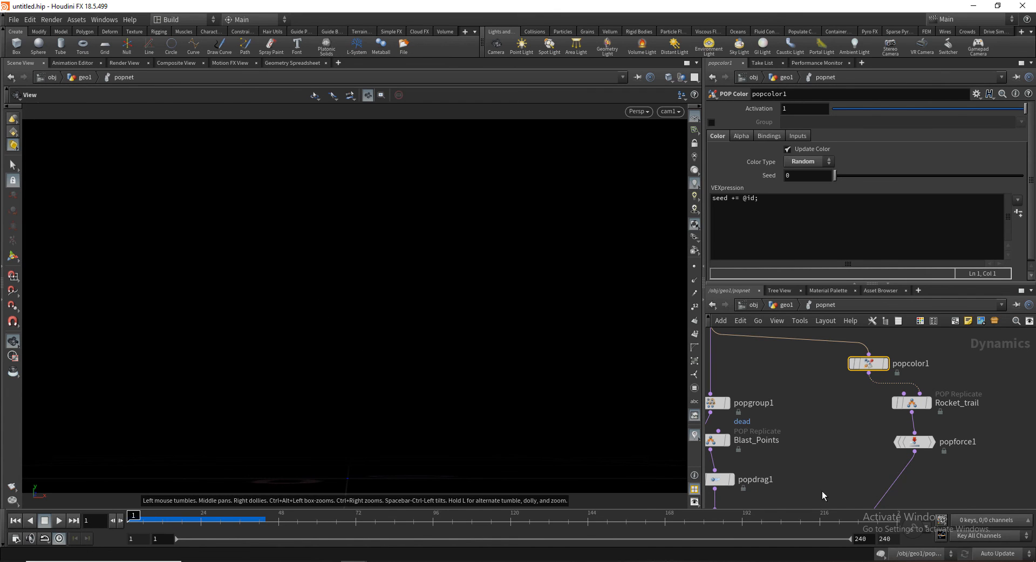
Move popcolor1 onto the wire between poplocation1 and popgroup1, and scrub through the timeline to check the blast colors
{"action": "scroll", "coordinate": [828, 465], "scroll_direction": "down", "scroll_amount": 5}
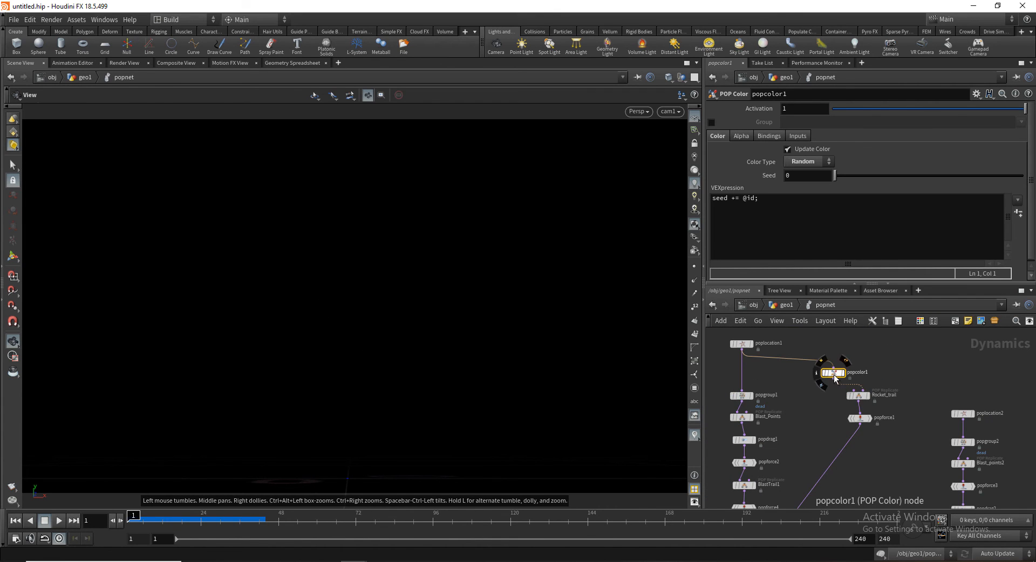
{"action": "left_click_drag", "start_coordinate": [834, 374], "coordinate": [743, 379]}
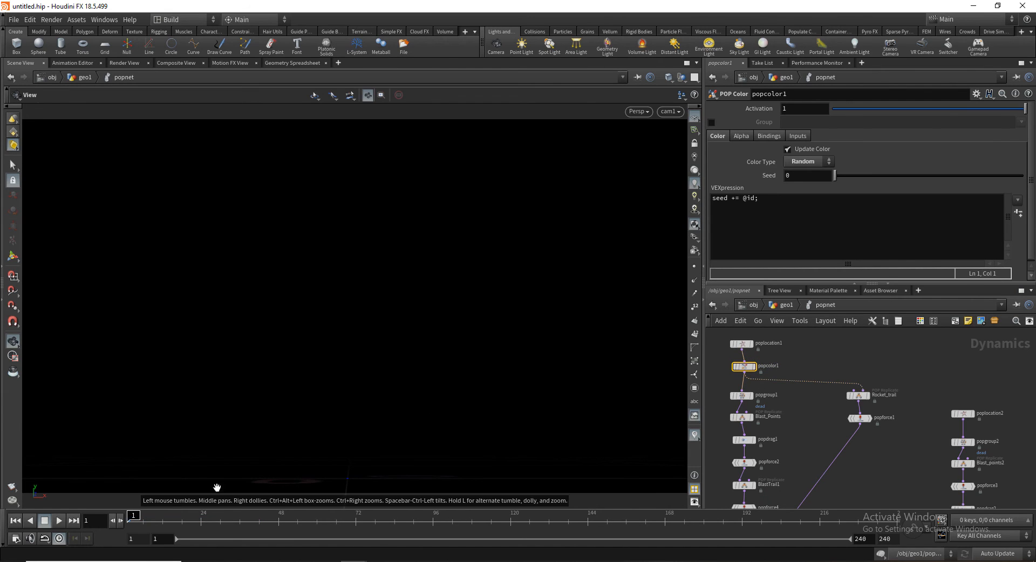
{"action": "left_click_drag", "start_coordinate": [161, 519], "coordinate": [777, 521]}
{"action": "left_click_drag", "start_coordinate": [788, 519], "coordinate": [916, 497]}
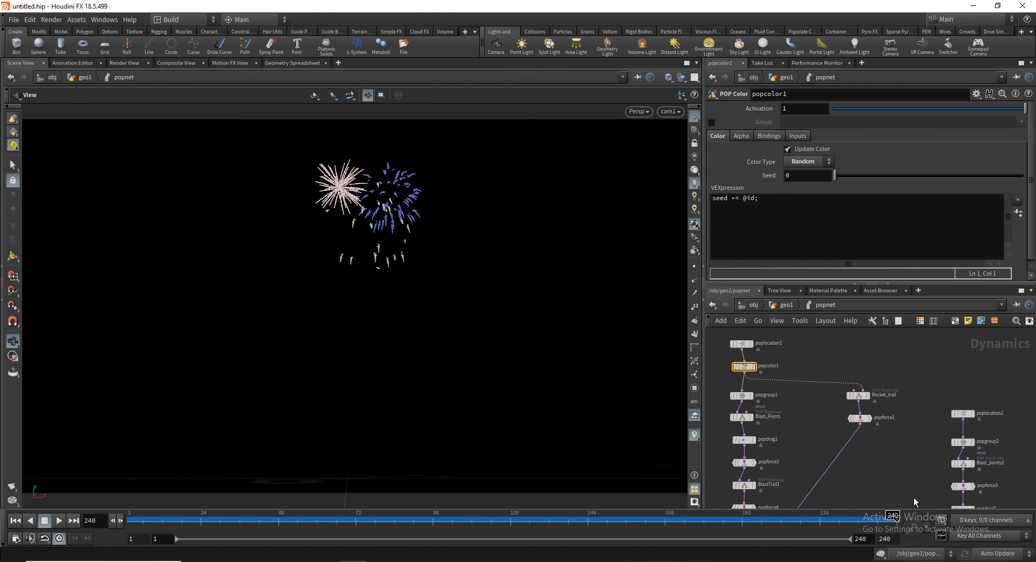
{"action": "left_click_drag", "start_coordinate": [223, 518], "coordinate": [478, 470]}
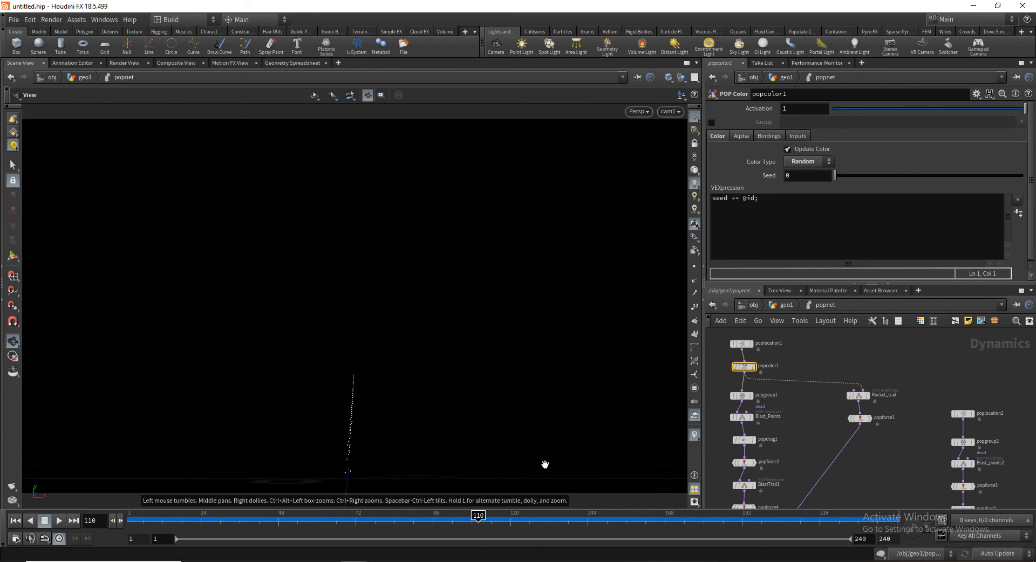
Move the poplocation2 node upward to open up space above popgroup2 in the second branch
{"action": "middle_click_drag", "start_coordinate": [890, 464], "coordinate": [881, 400]}
{"action": "scroll", "coordinate": [881, 401], "scroll_direction": "down", "scroll_amount": 4}
{"action": "middle_click_drag", "start_coordinate": [881, 442], "coordinate": [871, 405]}
{"action": "scroll", "coordinate": [871, 420], "scroll_direction": "up", "scroll_amount": 3}
{"action": "middle_click_drag", "start_coordinate": [934, 463], "coordinate": [875, 463]}
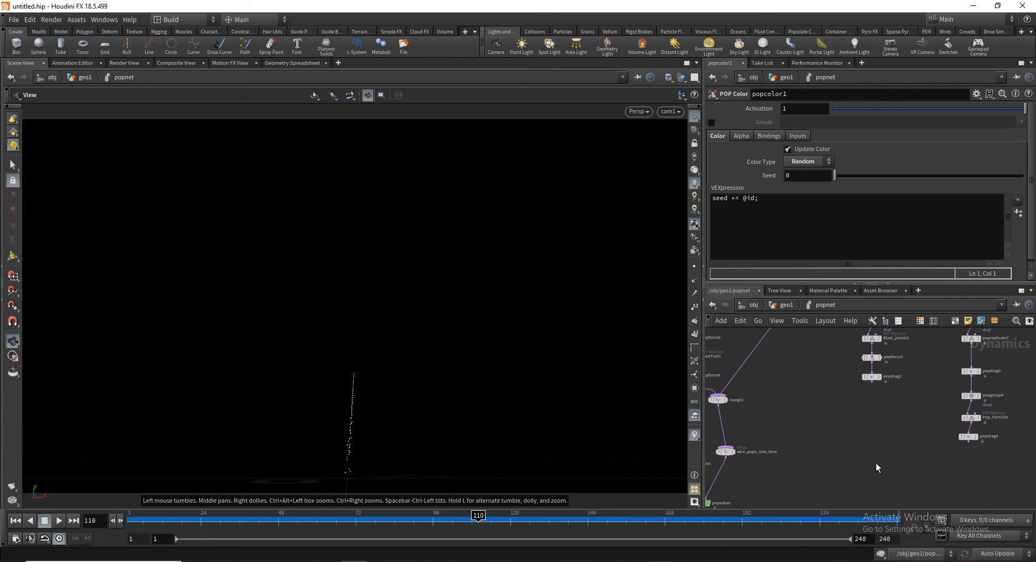
{"action": "scroll", "coordinate": [823, 426], "scroll_direction": "up", "scroll_amount": 5}
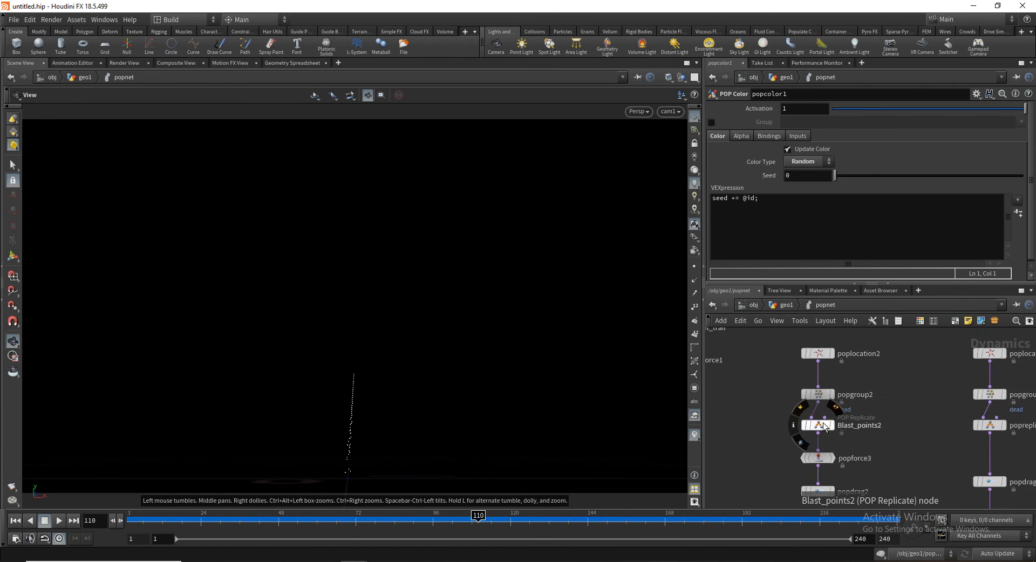
{"action": "scroll", "coordinate": [867, 412], "scroll_direction": "down", "scroll_amount": 3}
{"action": "middle_click_drag", "start_coordinate": [888, 409], "coordinate": [867, 438]}
{"action": "scroll", "coordinate": [827, 371], "scroll_direction": "up", "scroll_amount": 2}
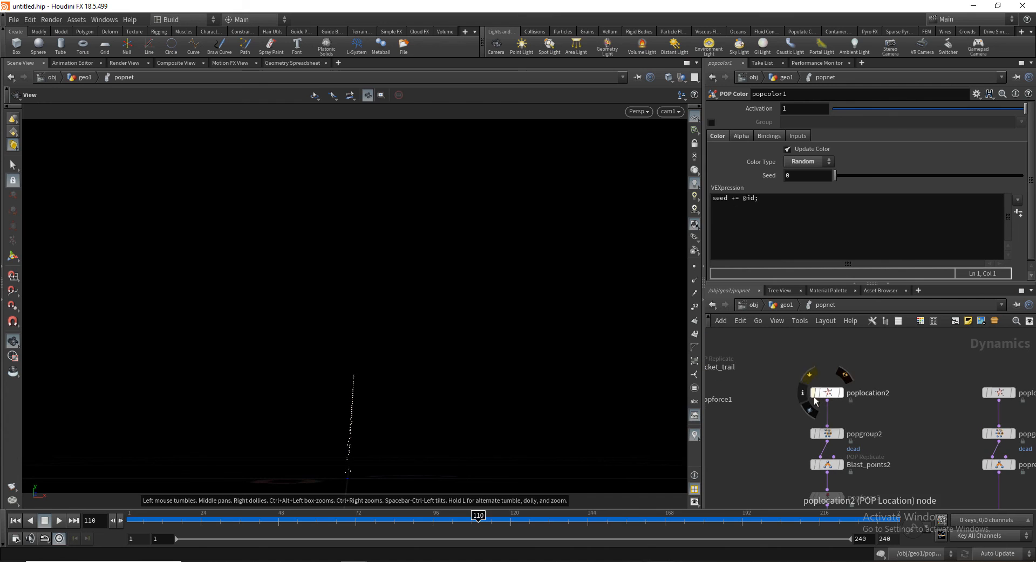
{"action": "left_click_drag", "start_coordinate": [828, 396], "coordinate": [828, 370]}
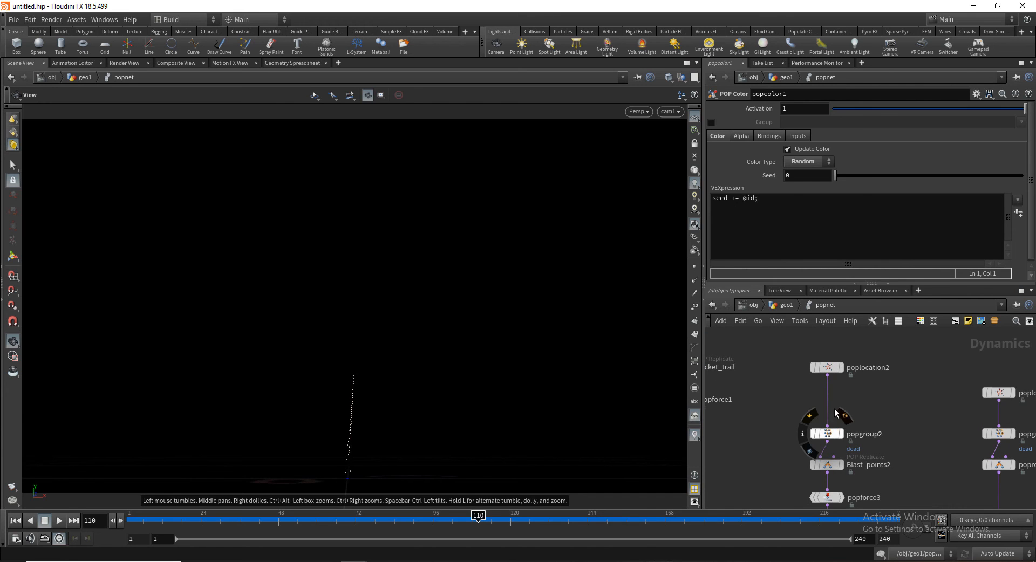
Insert a POP Color node between poplocation2 and popgroup2 and set its color type to Random
{"action": "key", "text": "Tab"}
{"action": "type", "text": "pp"}
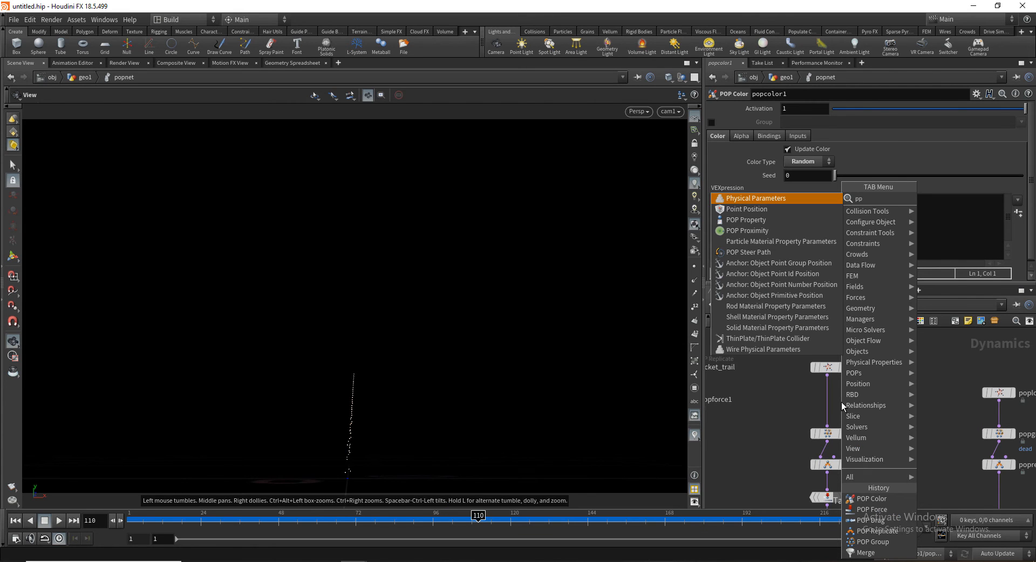
{"action": "key", "text": "BackSpace"}
{"action": "type", "text": "op"}
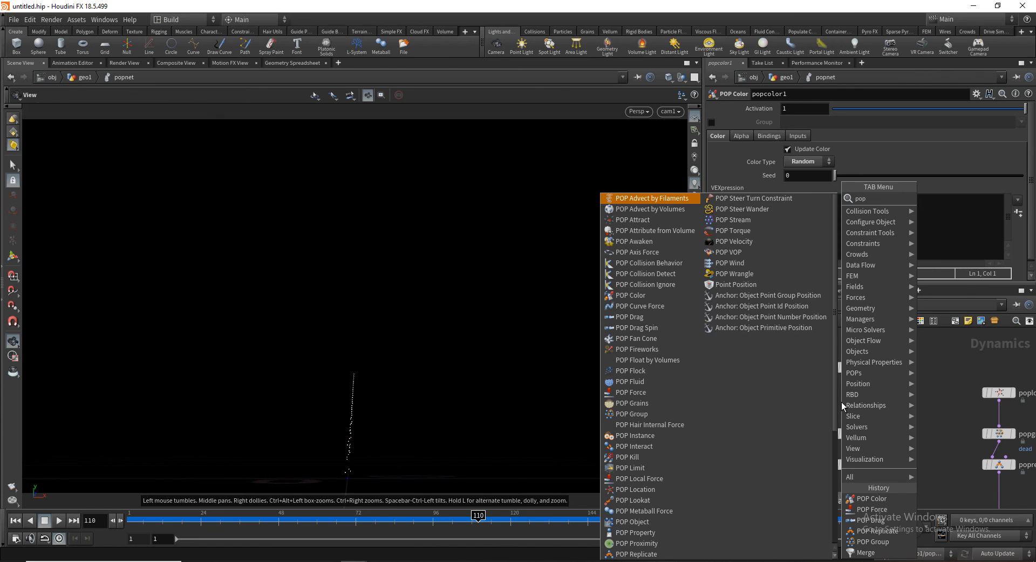
{"action": "type", "text": "color"}
{"action": "key", "text": "Return"}
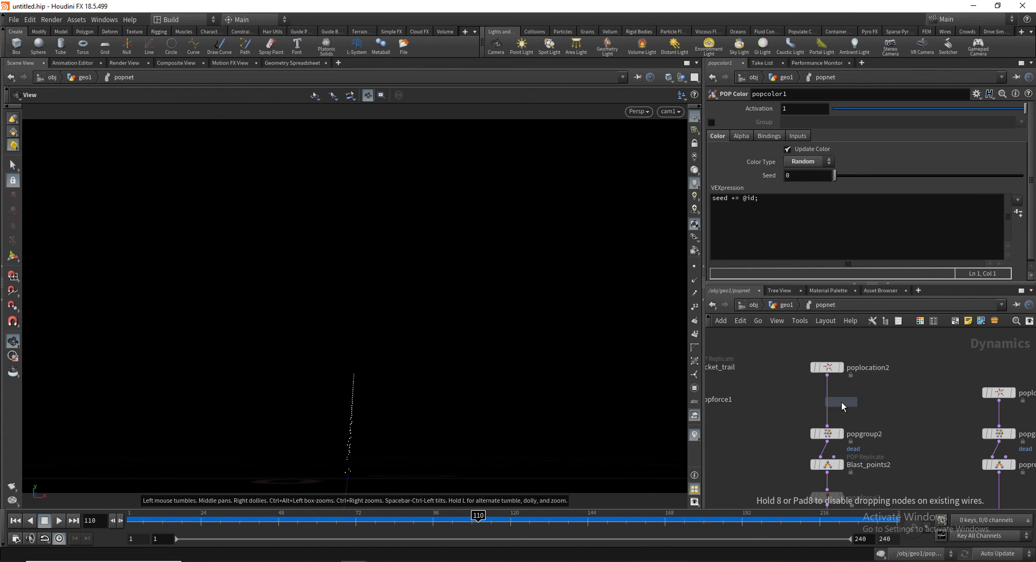
{"action": "left_click", "coordinate": [841, 403]}
{"action": "left_click_drag", "start_coordinate": [843, 405], "coordinate": [828, 408]}
{"action": "left_click", "coordinate": [825, 163]}
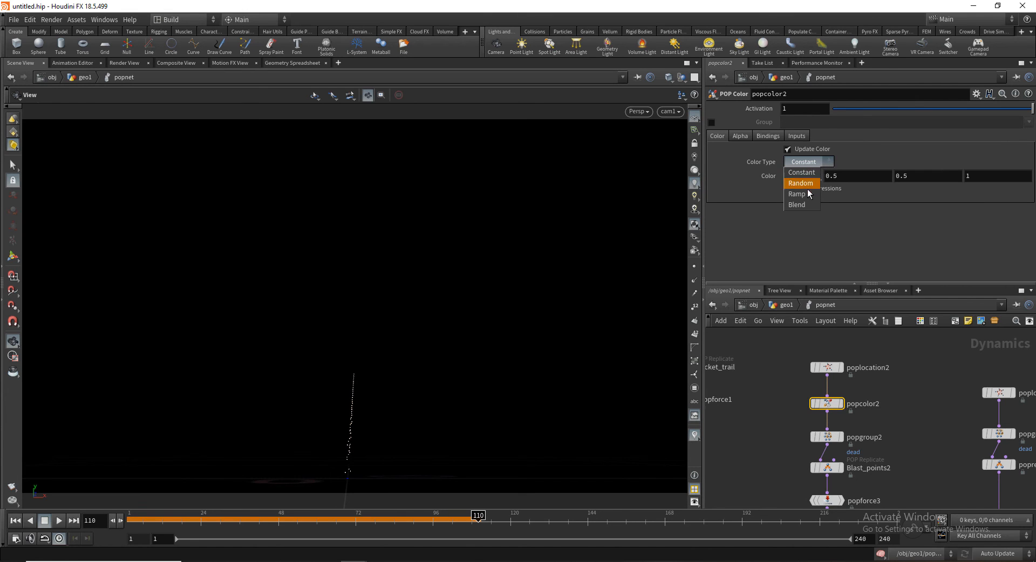
{"action": "left_click", "coordinate": [800, 183]}
Connect popdrag2 to wire_pops_into_here and remove the wire coming from merge1
{"action": "middle_click_drag", "start_coordinate": [842, 502], "coordinate": [924, 425]}
{"action": "left_click_drag", "start_coordinate": [908, 411], "coordinate": [793, 436]}
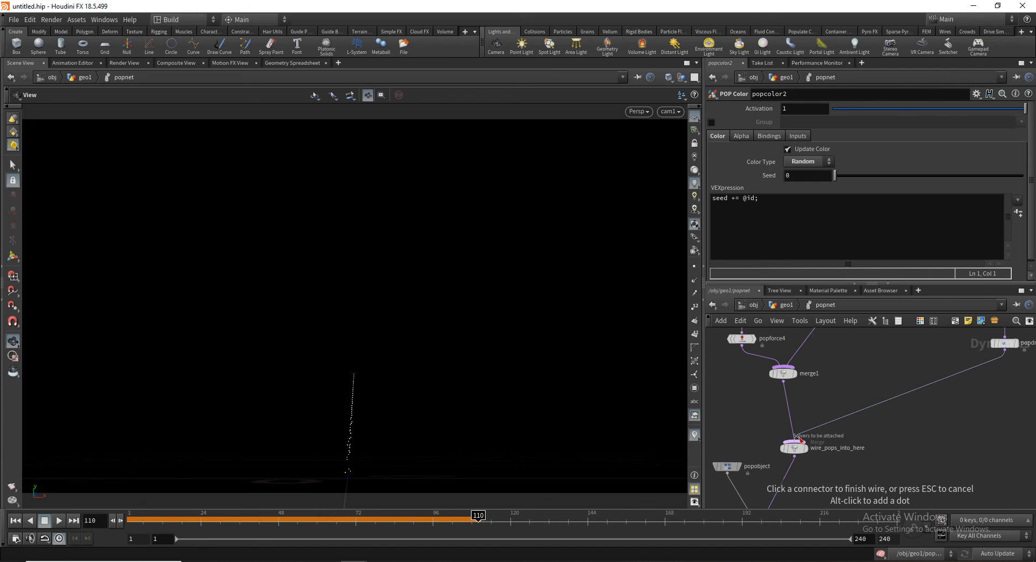
{"action": "left_click", "coordinate": [794, 440]}
{"action": "key", "text": "Delete"}
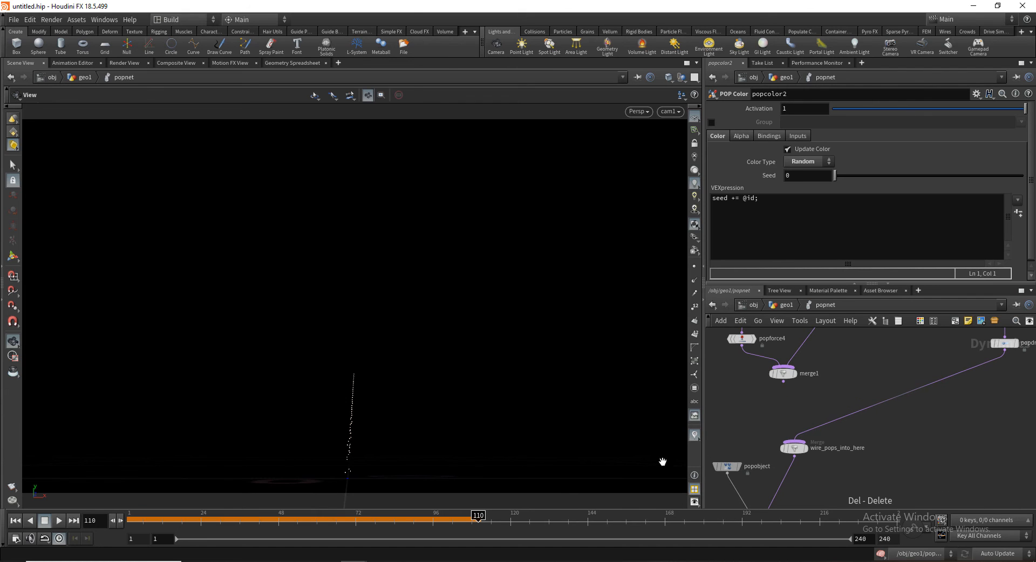
Play the simulation from the first frame to preview the second branch's colors on their own
{"action": "left_click", "coordinate": [16, 521]}
{"action": "left_click", "coordinate": [61, 521]}
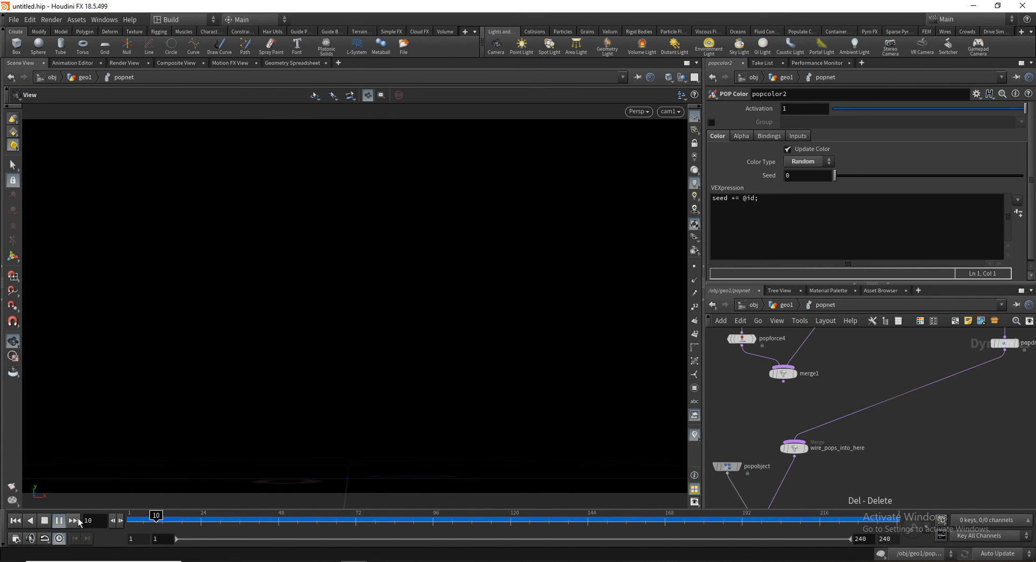
{"action": "left_click", "coordinate": [58, 521]}
Reroute the connection into wire_pops_into_here from popdrag2 to popdrag4, the last node of the third branch
{"action": "scroll", "coordinate": [946, 425], "scroll_direction": "down", "scroll_amount": 3}
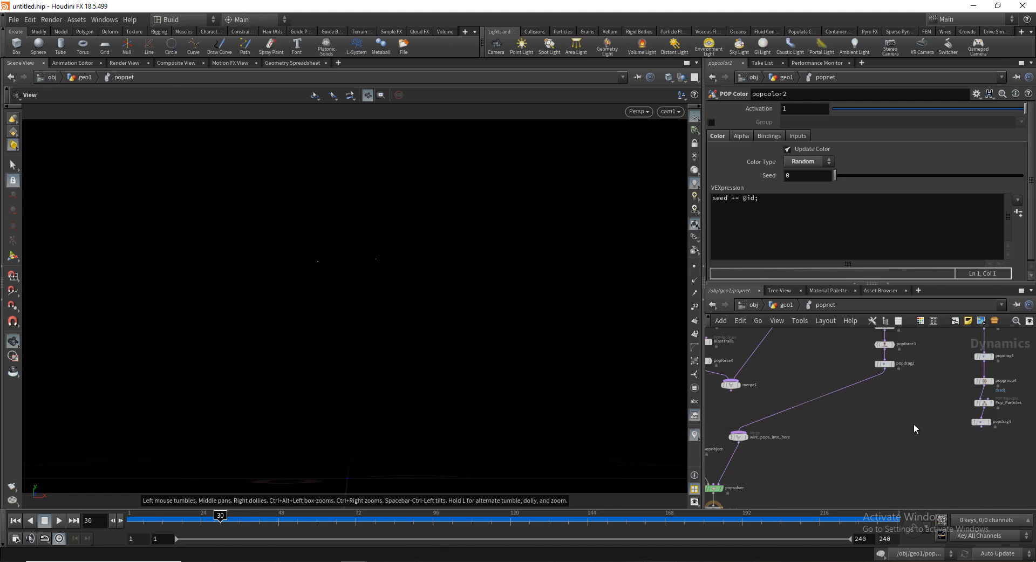
{"action": "middle_click_drag", "start_coordinate": [916, 426], "coordinate": [784, 417]}
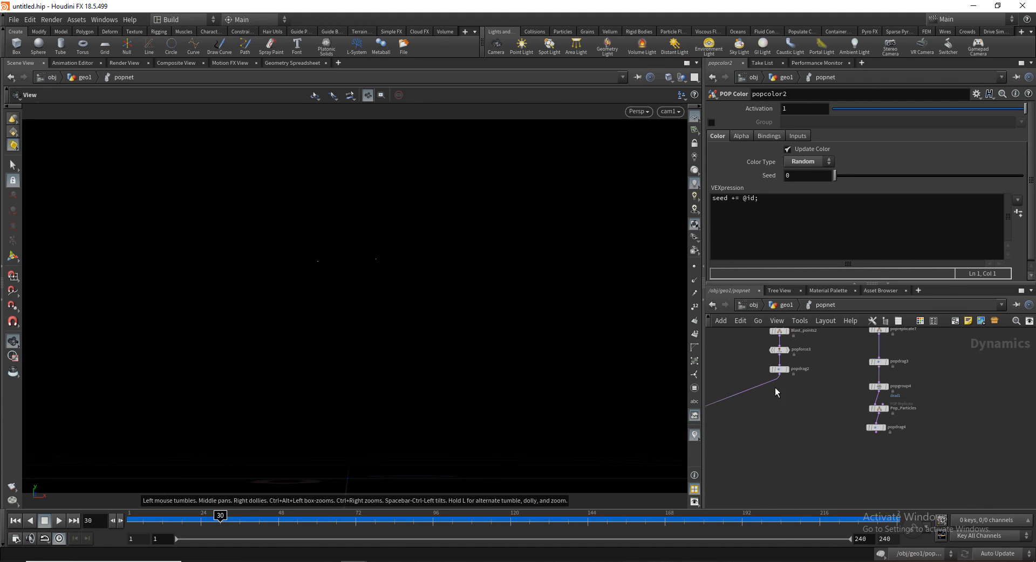
{"action": "left_click_drag", "start_coordinate": [778, 380], "coordinate": [872, 439]}
Duplicate popcolor2 onto the wire between popgroup4 and Pop_Particles in the third branch
{"action": "middle_click_drag", "start_coordinate": [837, 377], "coordinate": [821, 438]}
{"action": "left_click_drag", "start_coordinate": [763, 354], "coordinate": [864, 409], "text": "alt"}
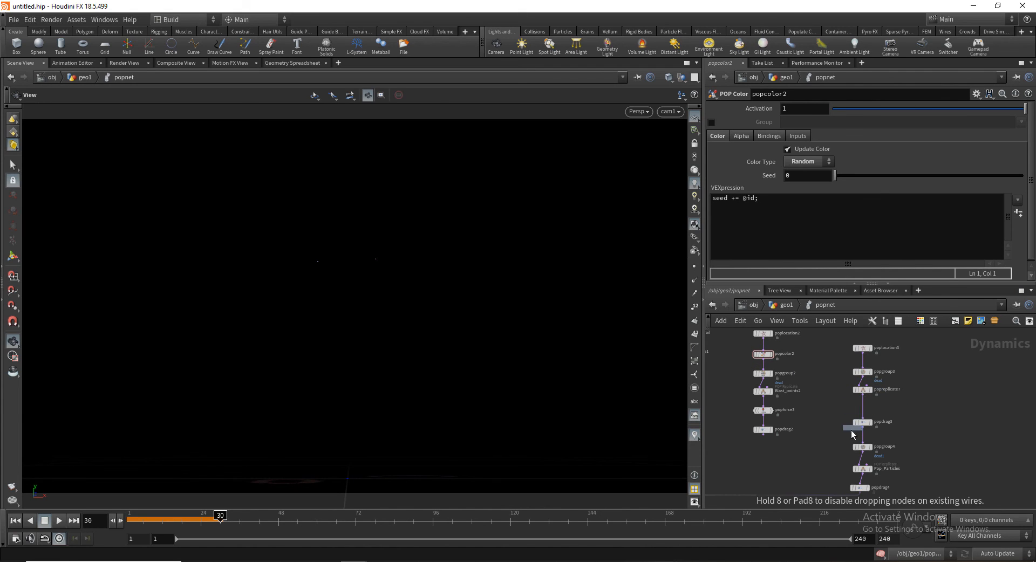
{"action": "left_click_drag", "start_coordinate": [865, 460], "coordinate": [866, 461], "text": "alt"}
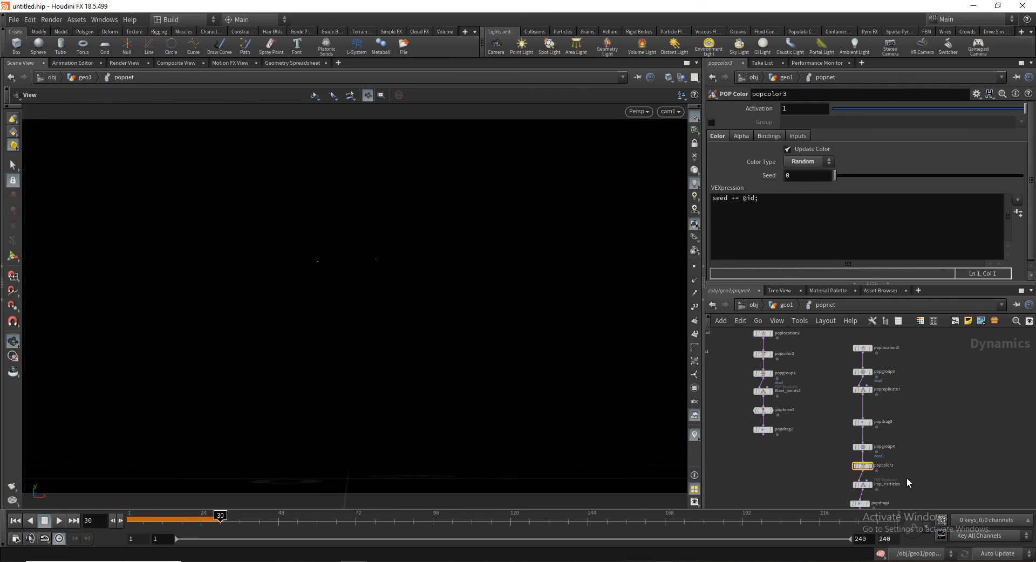
Scrub through the timeline to check the third branch's random colors
{"action": "middle_click_drag", "start_coordinate": [908, 483], "coordinate": [904, 425]}
{"action": "scroll", "coordinate": [905, 425], "scroll_direction": "down", "scroll_amount": 2}
{"action": "mouse_move", "coordinate": [217, 521]}
{"action": "left_mouse_down"}
{"action": "mouse_move", "coordinate": [115, 521]}
{"action": "mouse_move", "coordinate": [485, 509]}
{"action": "mouse_move", "coordinate": [110, 502]}
{"action": "left_mouse_up"}
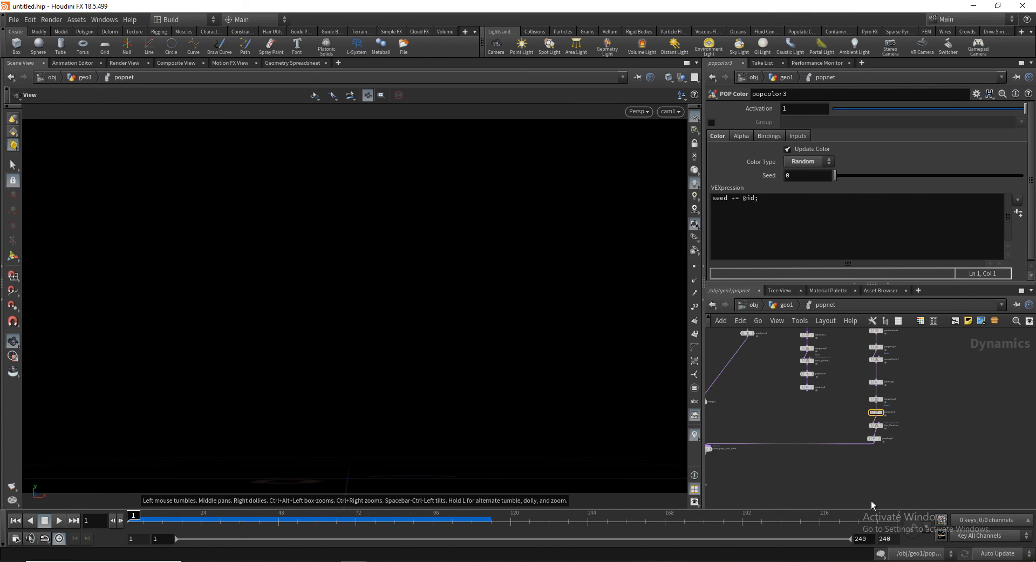
Reconnect merge1 and popdrag2 to wire_pops_into_here so that all branches feed the solver
{"action": "scroll", "coordinate": [805, 455], "scroll_direction": "down", "scroll_amount": 1}
{"action": "middle_click_drag", "start_coordinate": [806, 455], "coordinate": [898, 450]}
{"action": "scroll", "coordinate": [898, 450], "scroll_direction": "up", "scroll_amount": 1}
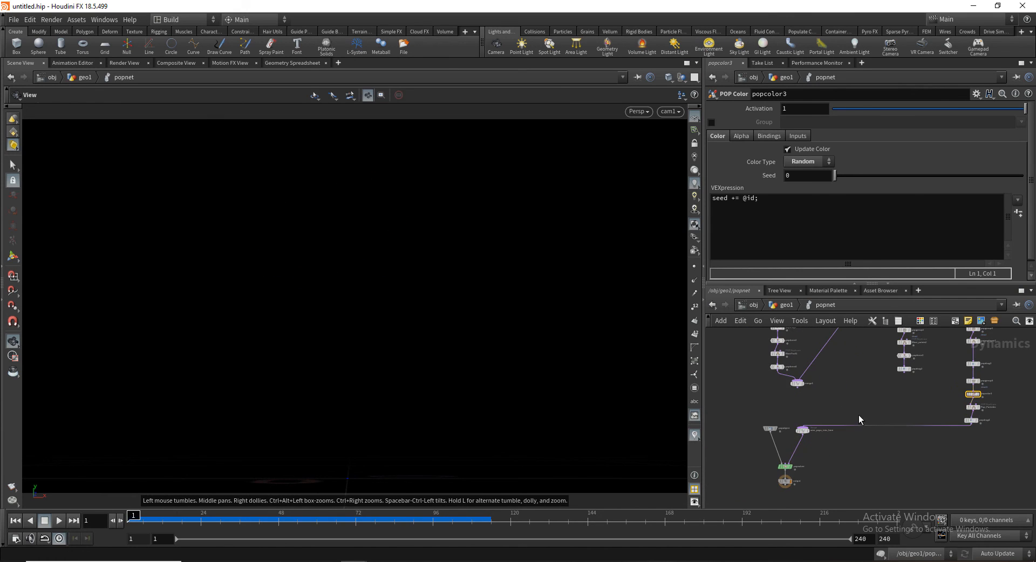
{"action": "left_click_drag", "start_coordinate": [799, 382], "coordinate": [798, 382]}
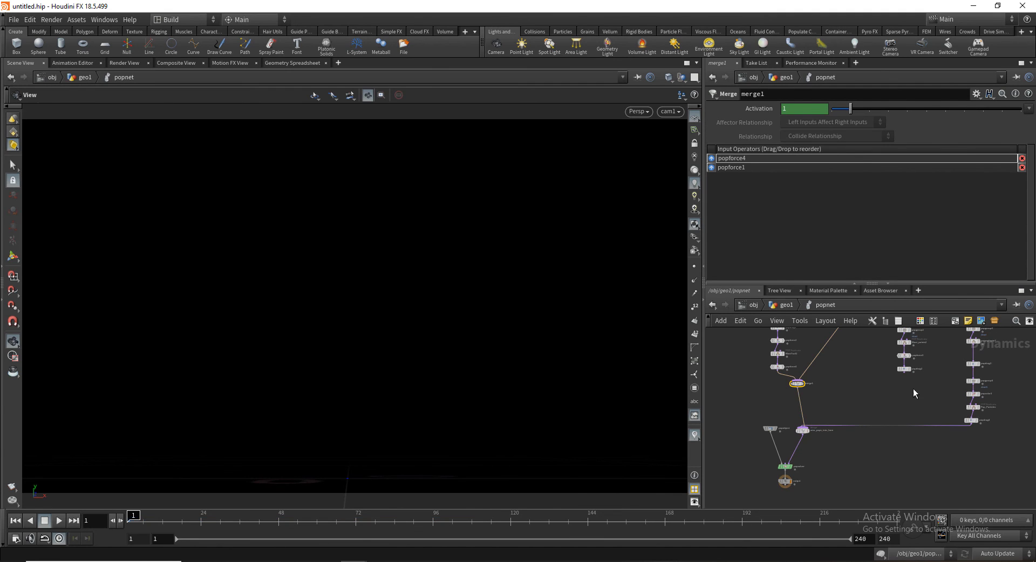
{"action": "left_click_drag", "start_coordinate": [905, 373], "coordinate": [804, 429]}
Scrub and play the simulation to review the colors of all the fireworks branches together
{"action": "left_click_drag", "start_coordinate": [185, 511], "coordinate": [205, 507]}
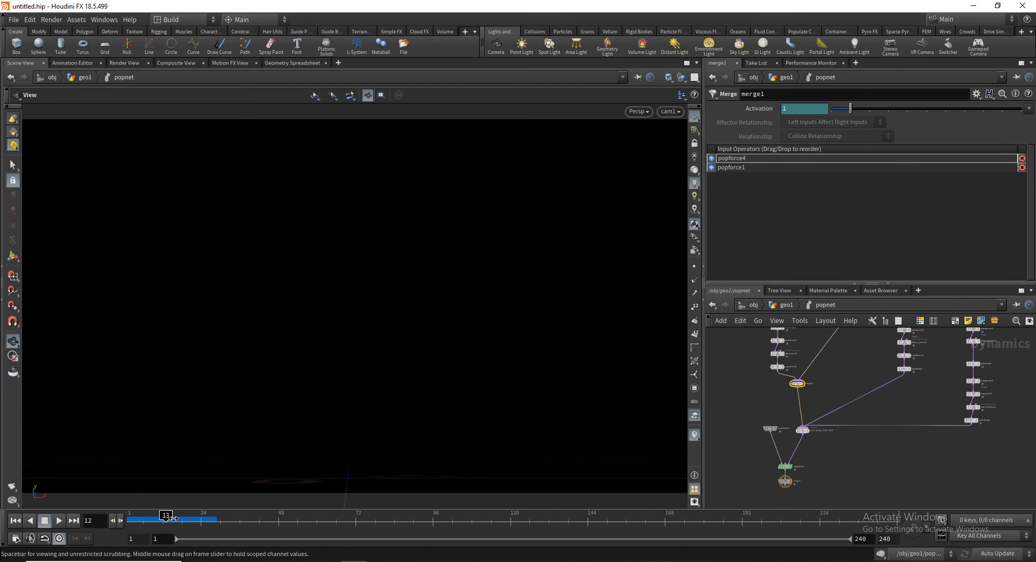
{"action": "left_click_drag", "start_coordinate": [173, 518], "coordinate": [122, 522]}
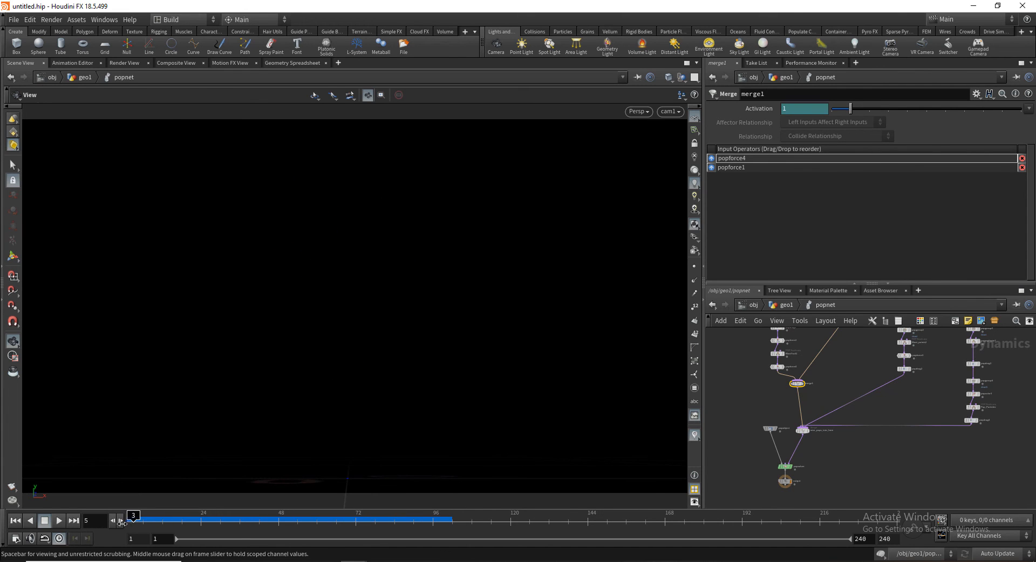
{"action": "left_click", "coordinate": [60, 523]}
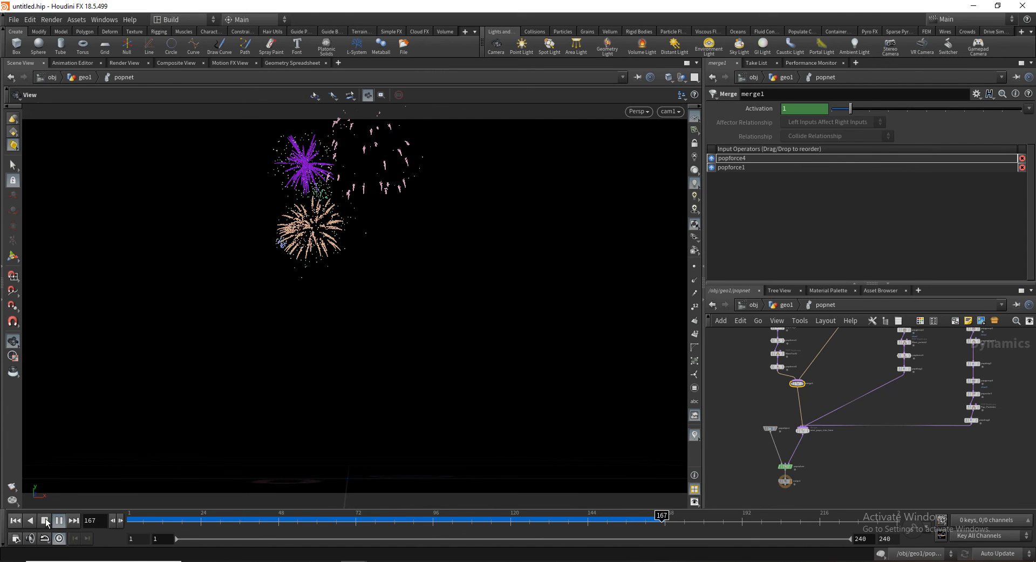
{"action": "left_click", "coordinate": [58, 521]}
{"action": "left_click_drag", "start_coordinate": [485, 518], "coordinate": [423, 516]}
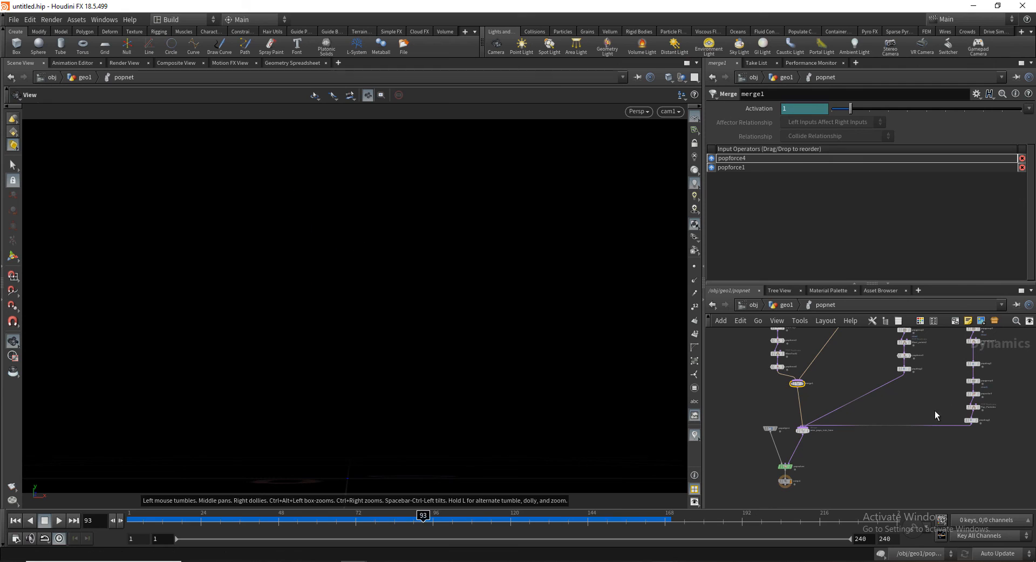
Go up to the geo1 network and add a Delete node wired to popnet's output, placed below and to its left
{"action": "scroll", "coordinate": [880, 423], "scroll_direction": "down", "scroll_amount": 2}
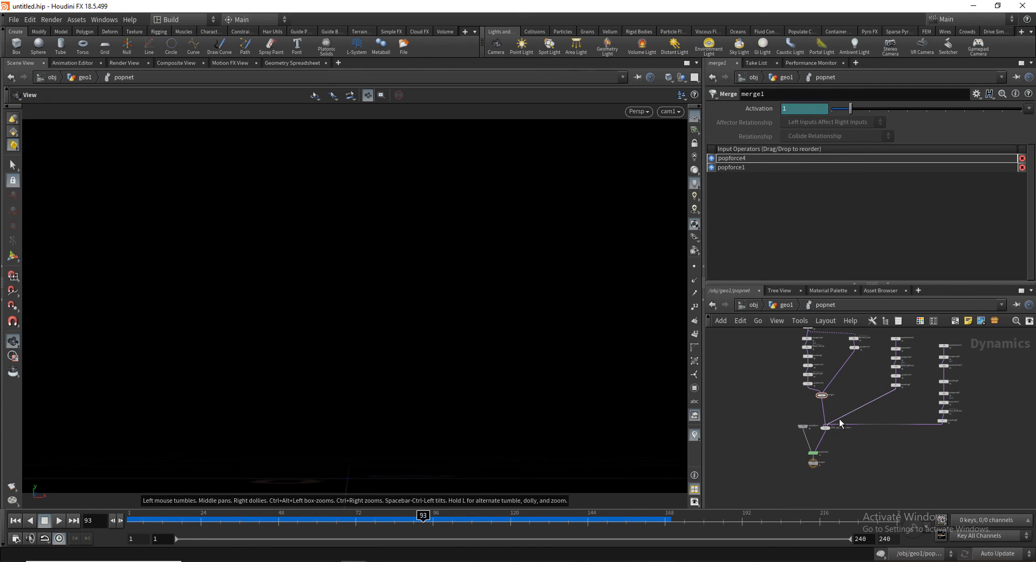
{"action": "middle_click_drag", "start_coordinate": [858, 451], "coordinate": [861, 439]}
{"action": "left_click", "coordinate": [782, 306]}
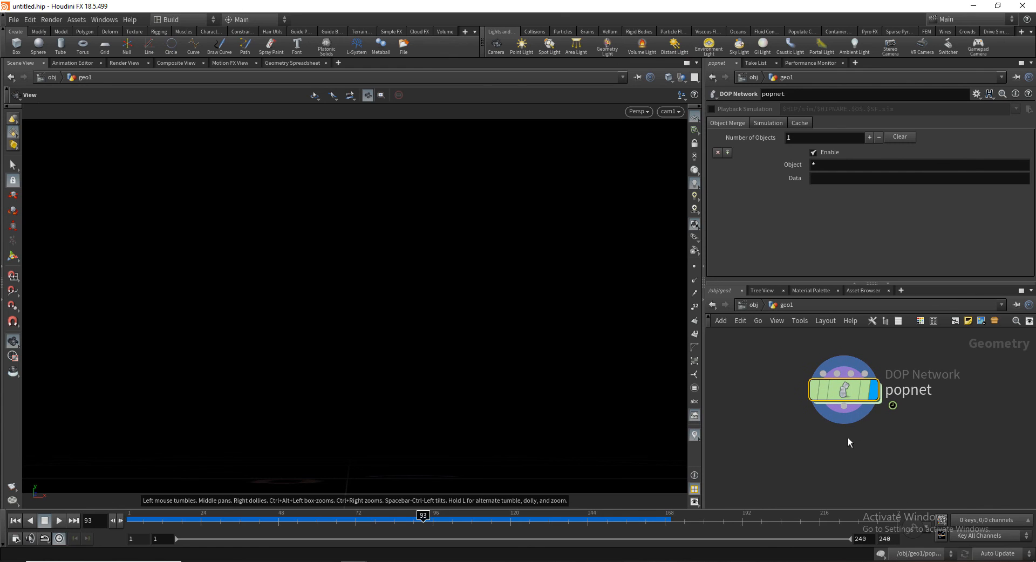
{"action": "left_click", "coordinate": [852, 396]}
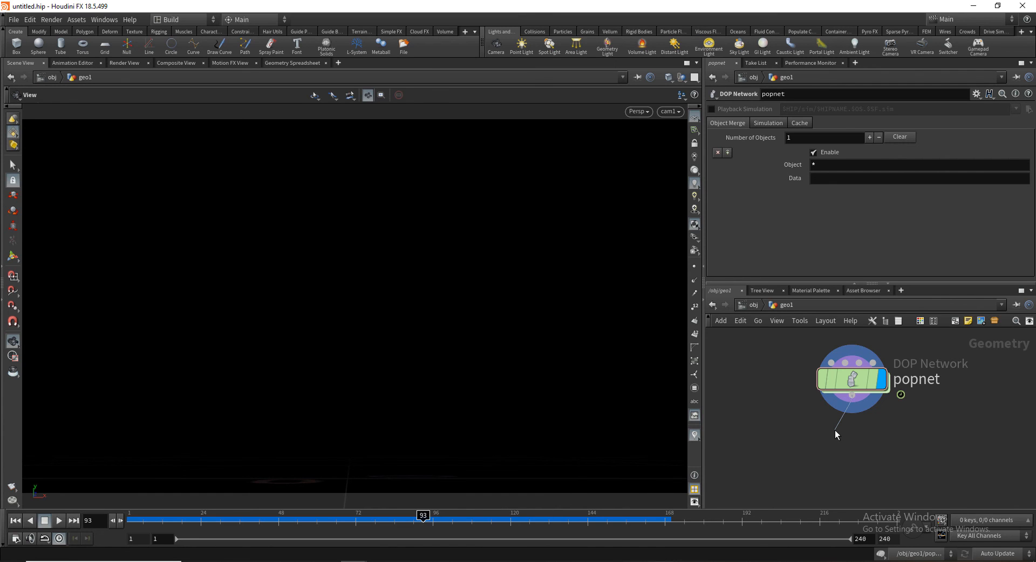
{"action": "left_click", "coordinate": [835, 430]}
{"action": "type", "text": "delete"}
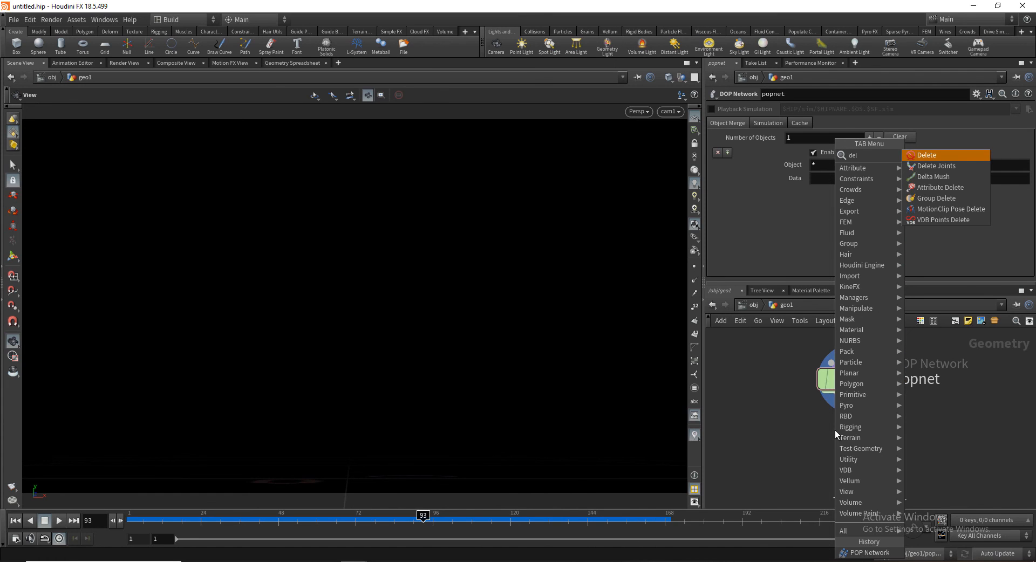
{"action": "key", "text": "Return"}
{"action": "left_click_drag", "start_coordinate": [835, 448], "coordinate": [714, 459]}
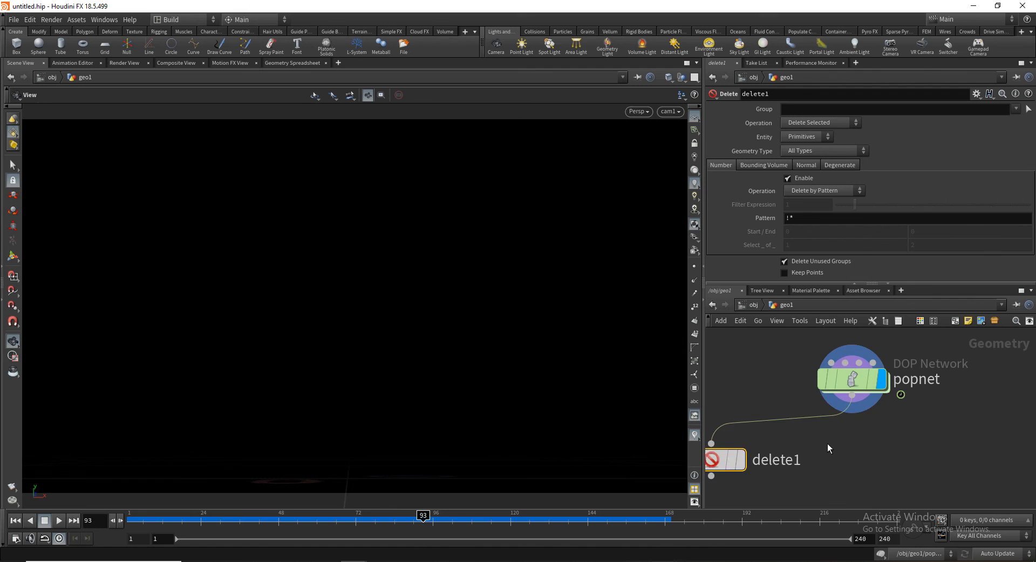
{"action": "scroll", "coordinate": [828, 443], "scroll_direction": "down", "scroll_amount": 3}
{"action": "left_click", "coordinate": [854, 417]}
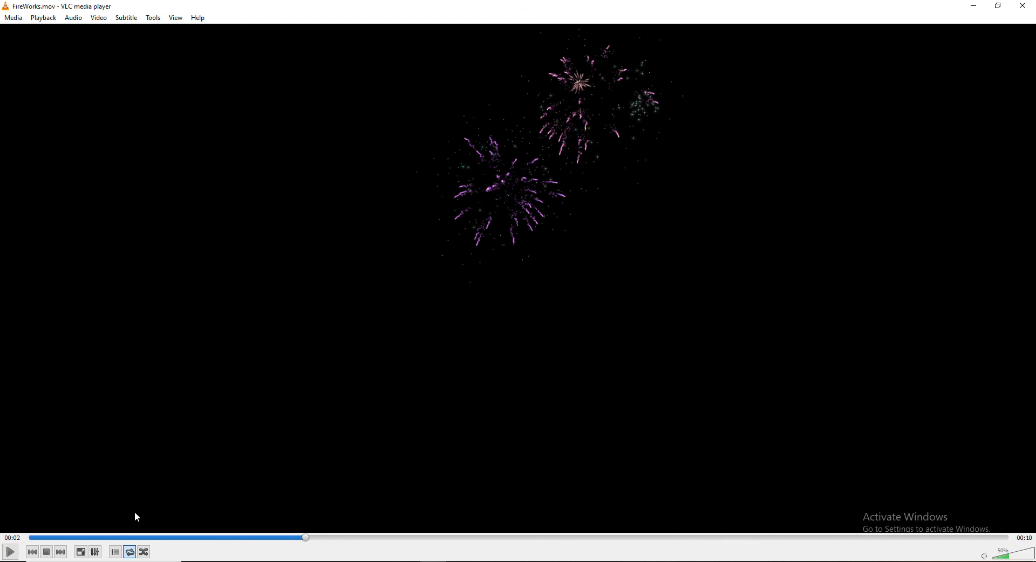
Scrub through the FireWorks.mov reference in VLC to examine the rocket trails and the blasts
{"action": "mouse_move", "coordinate": [138, 539]}
{"action": "left_mouse_down"}
{"action": "mouse_move", "coordinate": [51, 538]}
{"action": "mouse_move", "coordinate": [135, 538]}
{"action": "left_mouse_up"}
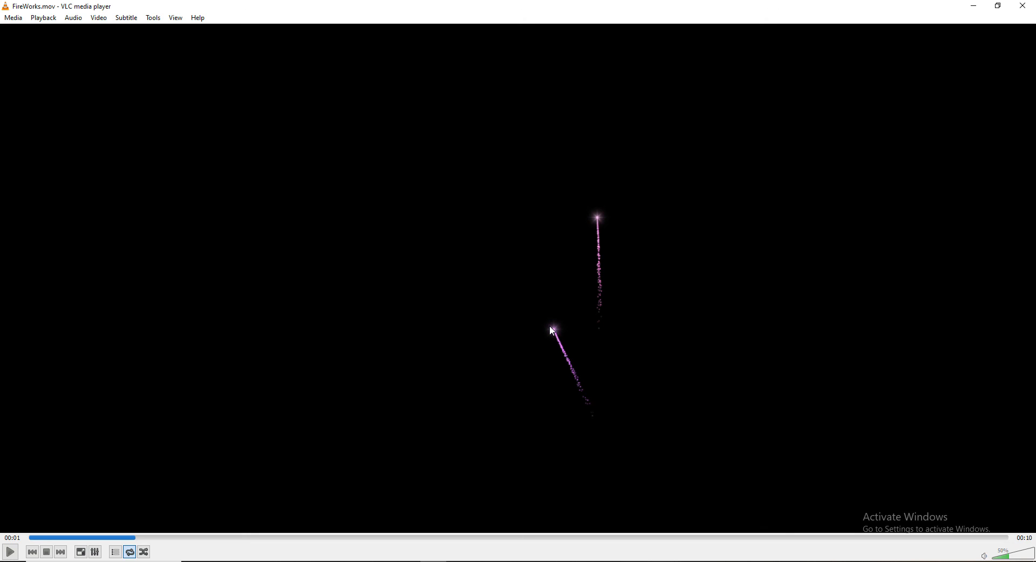
{"action": "left_click_drag", "start_coordinate": [146, 537], "coordinate": [228, 540]}
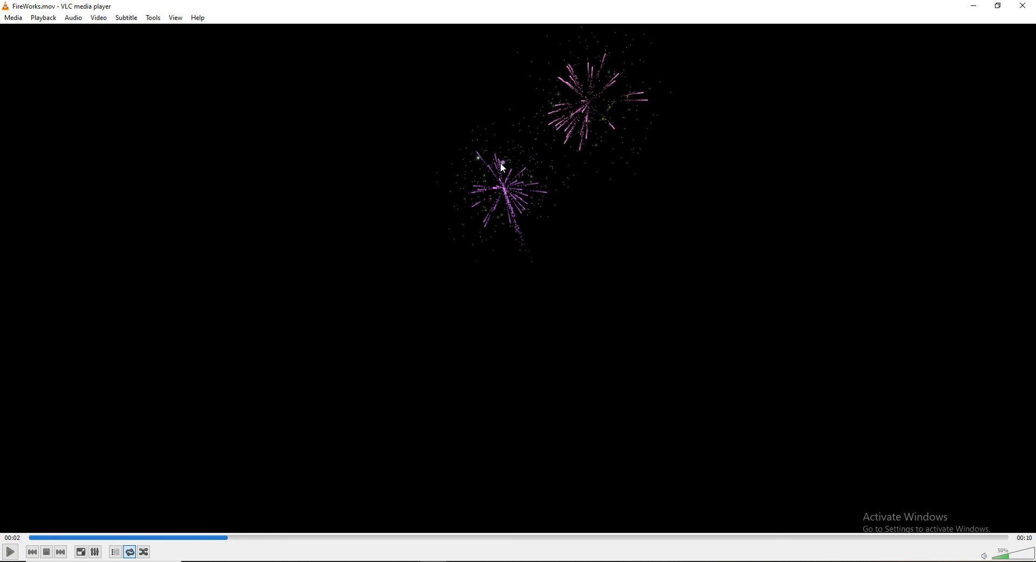
{"action": "left_click_drag", "start_coordinate": [247, 544], "coordinate": [331, 537]}
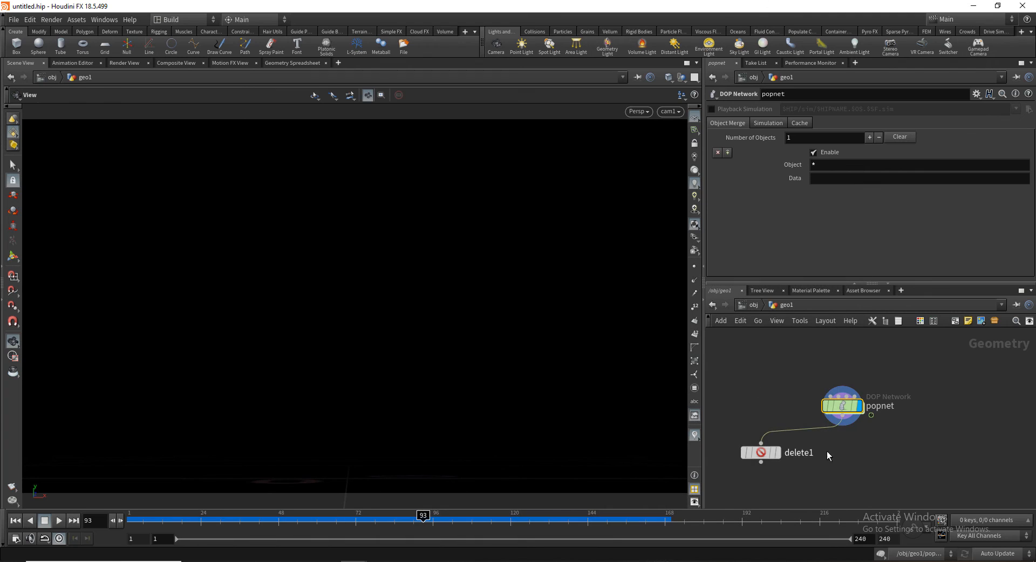
Display delete1 and set its group to stream_Rocket_trail, its operation to Delete Non-Selected and its entity to Points
{"action": "left_click_drag", "start_coordinate": [804, 397], "coordinate": [773, 400]}
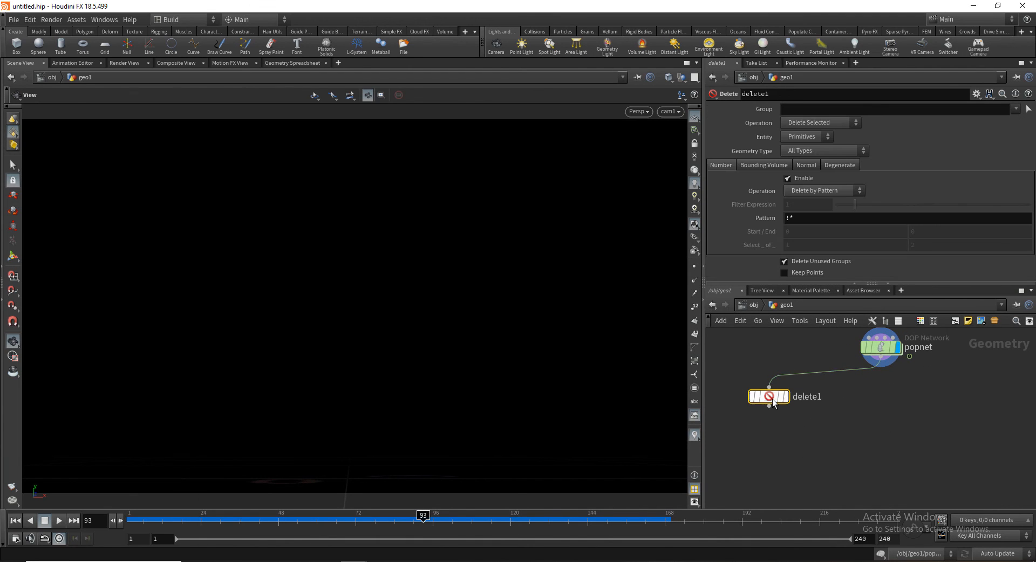
{"action": "left_click", "coordinate": [1016, 109]}
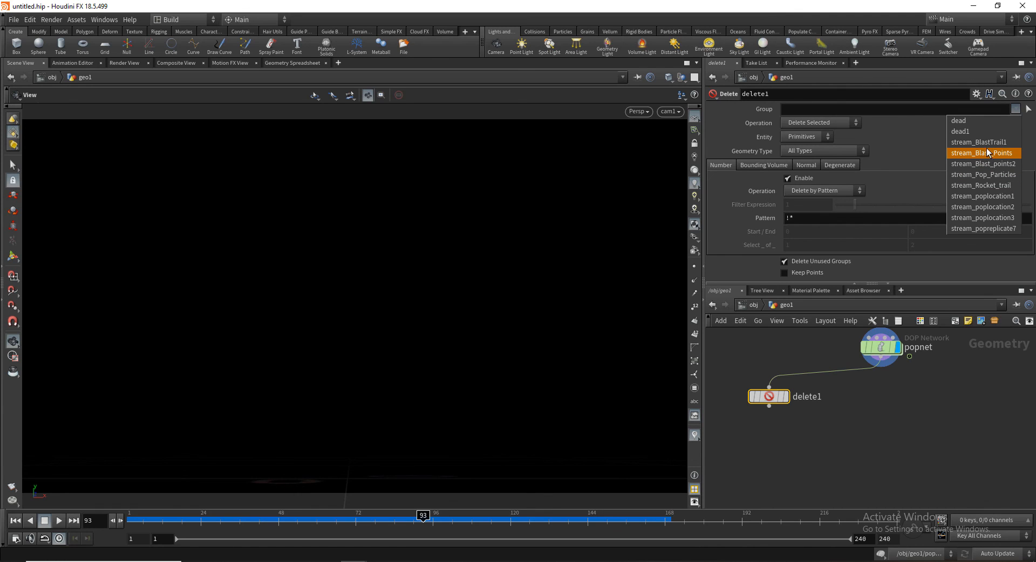
{"action": "left_click", "coordinate": [981, 185]}
{"action": "left_click", "coordinate": [784, 397]}
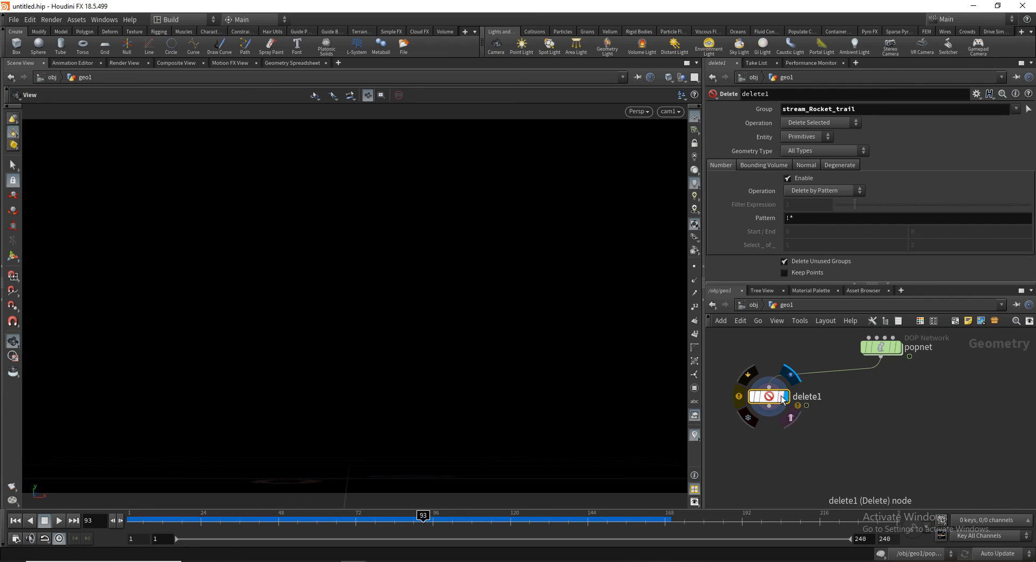
{"action": "left_click", "coordinate": [842, 121]}
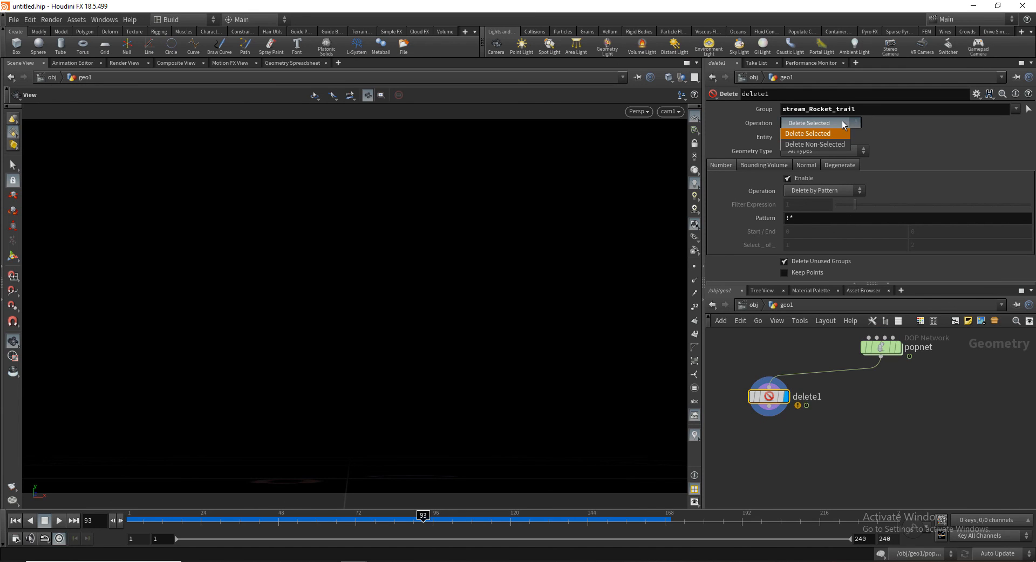
{"action": "left_click", "coordinate": [834, 144]}
{"action": "left_click", "coordinate": [809, 138]}
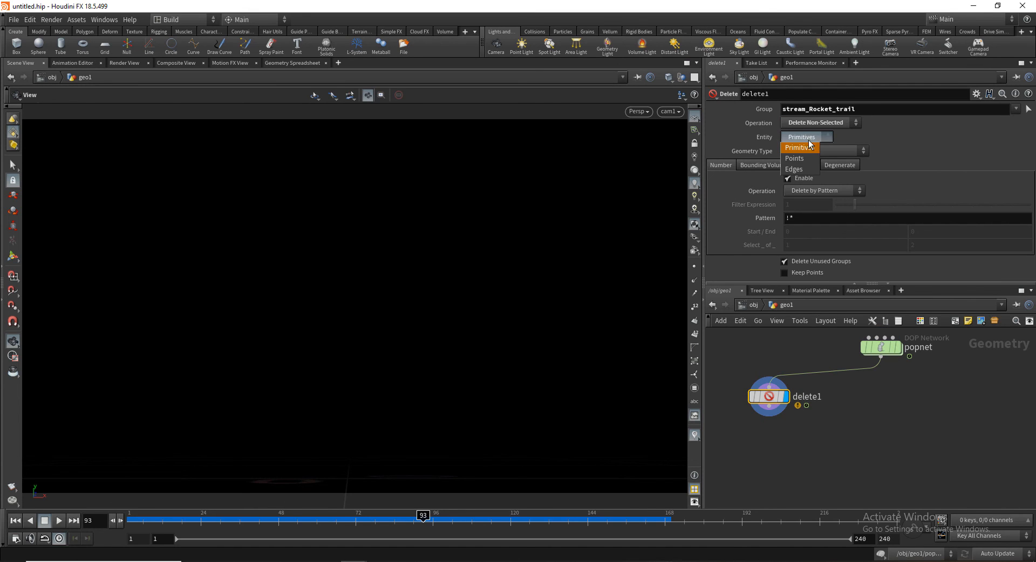
{"action": "left_click", "coordinate": [798, 160]}
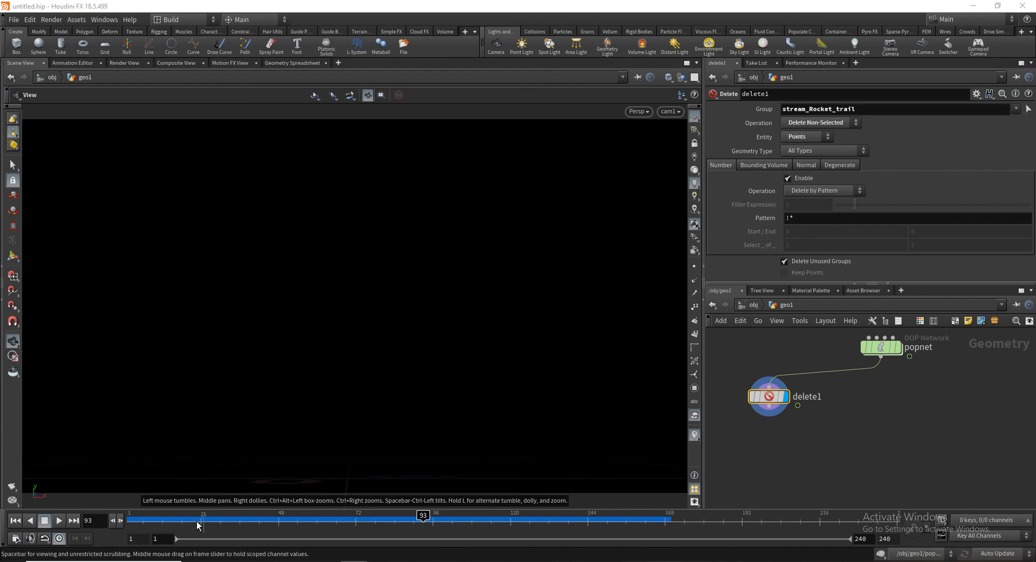
Scrub through the timeline to check the isolated rocket trail particles
{"action": "left_click_drag", "start_coordinate": [201, 521], "coordinate": [259, 518]}
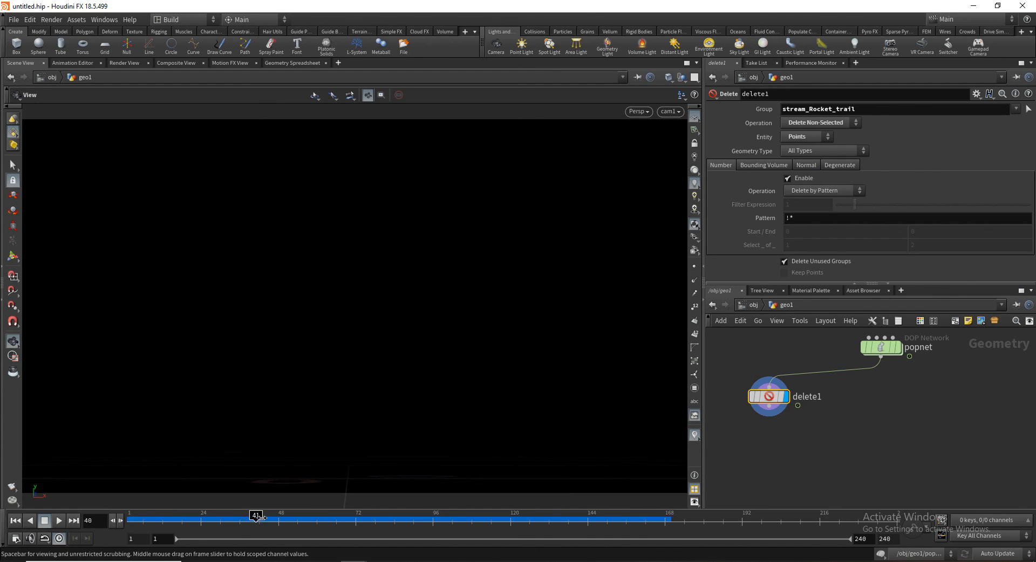
{"action": "left_click_drag", "start_coordinate": [443, 517], "coordinate": [688, 518]}
{"action": "left_click_drag", "start_coordinate": [596, 528], "coordinate": [211, 528]}
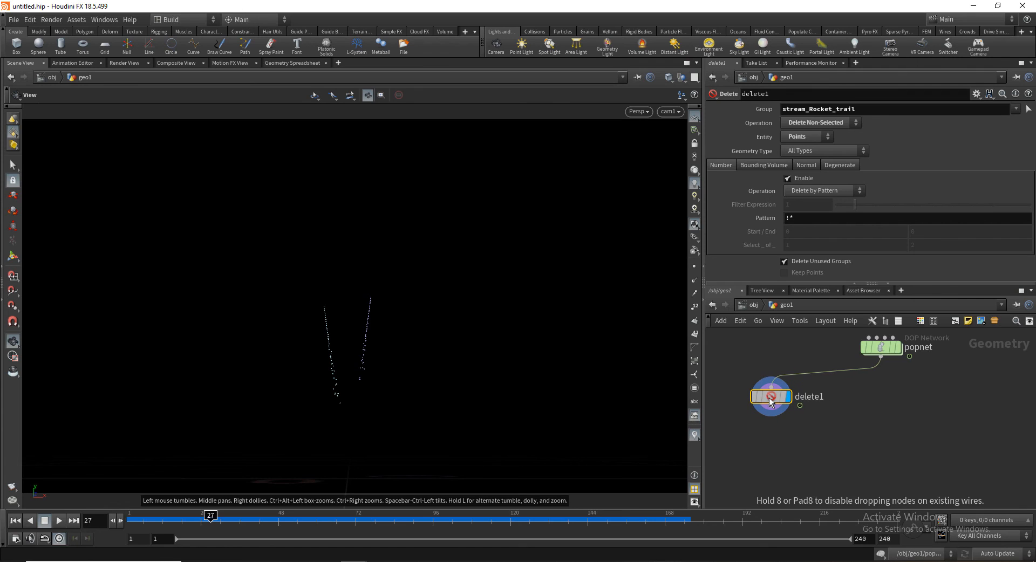
Rename the delete1 node as RocketTrail
{"action": "double_click", "coordinate": [807, 397]}
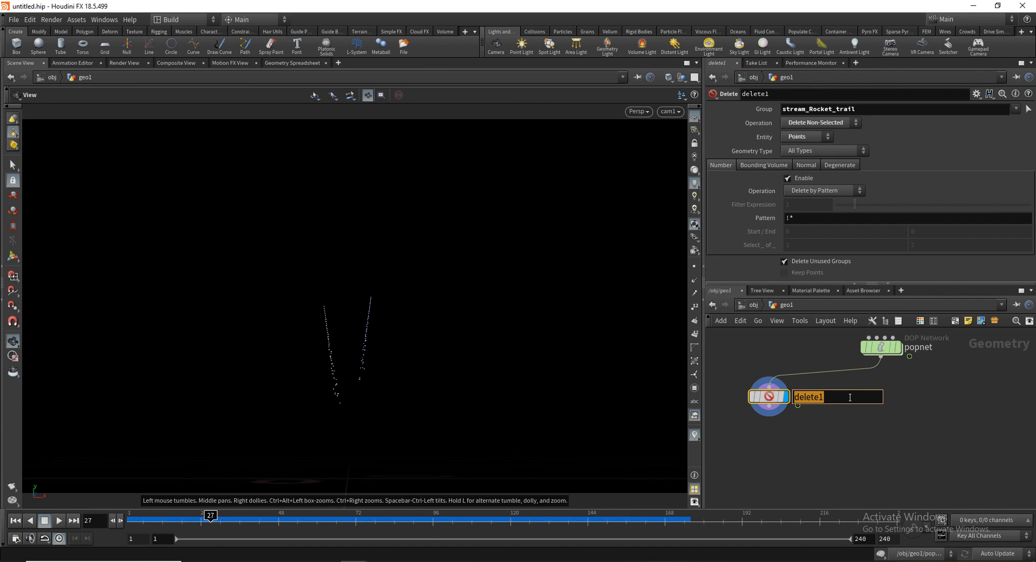
{"action": "type", "text": "RocketTrail"}
{"action": "key", "text": "Return"}
Duplicate the RocketTrail node beside it and add stream_poplocation1 to the copy's group, using a frame where the blast streams exist
{"action": "middle_click_drag", "start_coordinate": [778, 444], "coordinate": [819, 435]}
{"action": "left_click_drag", "start_coordinate": [824, 414], "coordinate": [921, 409], "text": "alt"}
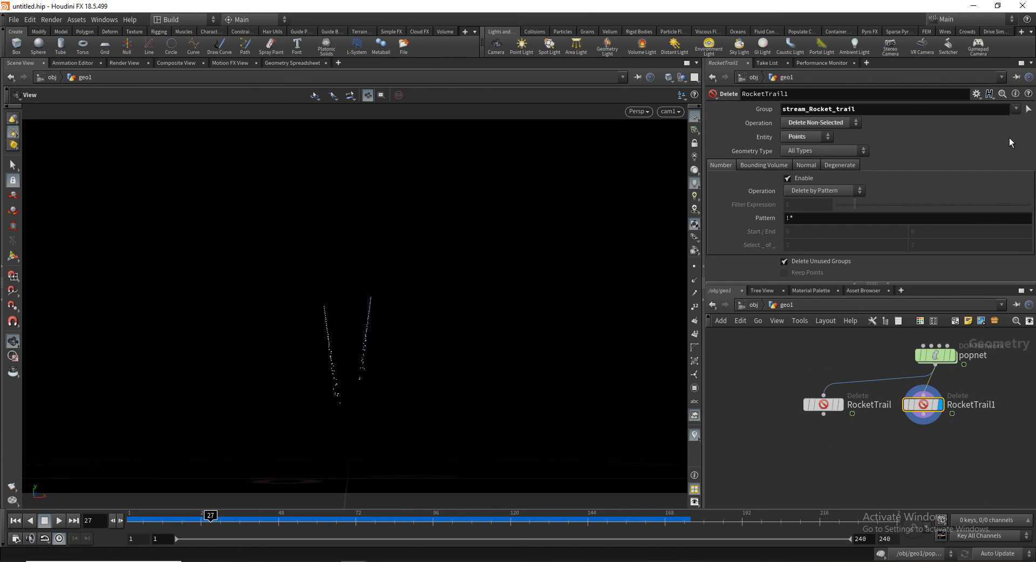
{"action": "left_click", "coordinate": [1015, 110]}
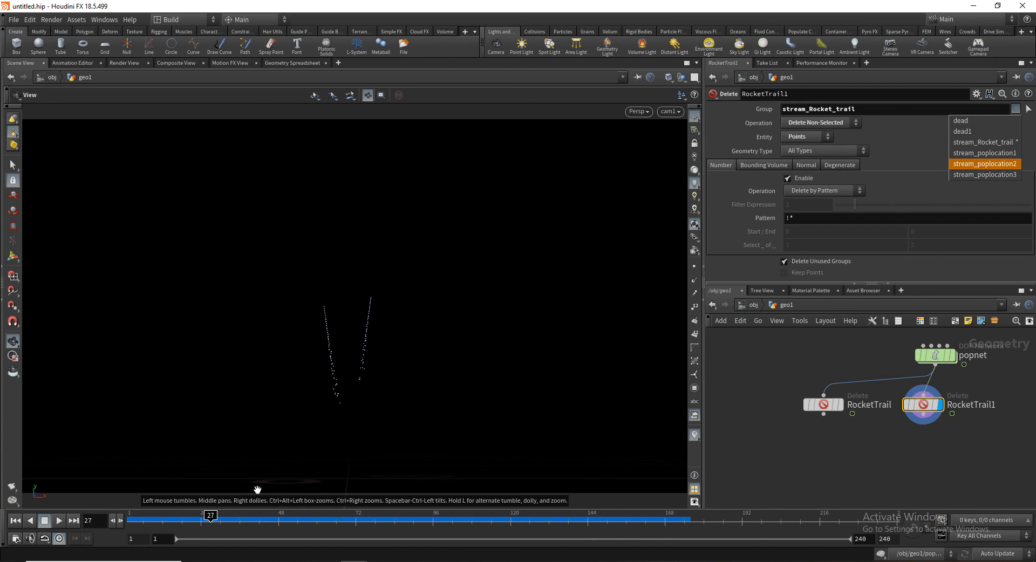
{"action": "left_click", "coordinate": [256, 520]}
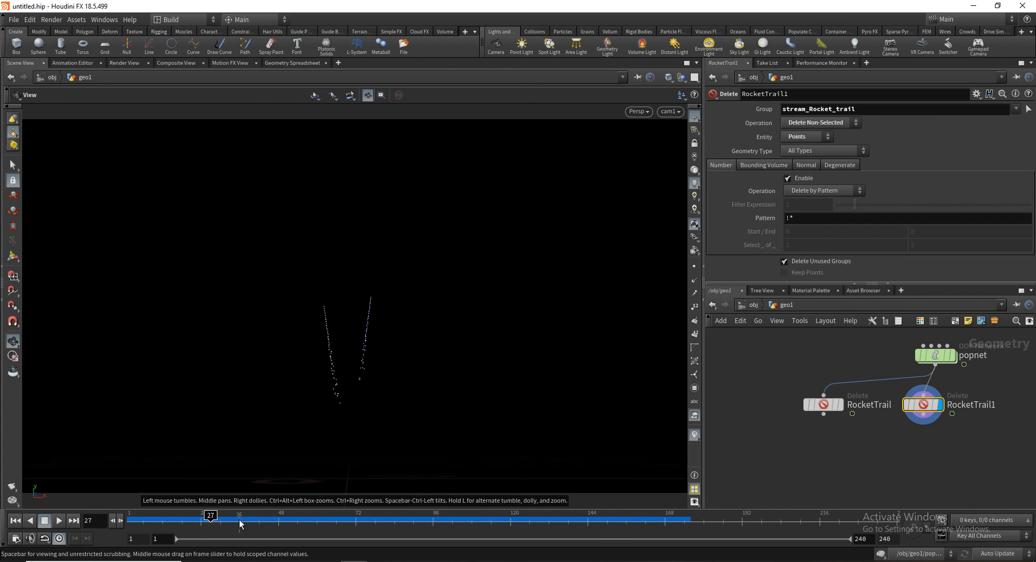
{"action": "mouse_move", "coordinate": [256, 520]}
{"action": "left_mouse_down"}
{"action": "mouse_move", "coordinate": [271, 519]}
{"action": "mouse_move", "coordinate": [259, 517]}
{"action": "left_mouse_up"}
{"action": "left_click", "coordinate": [1015, 109]}
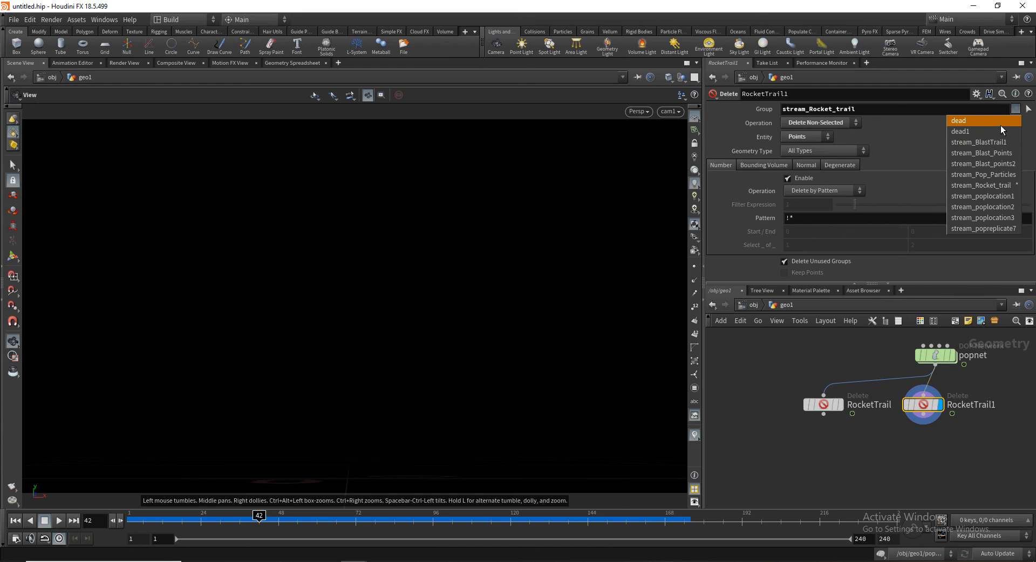
{"action": "left_click", "coordinate": [1005, 201]}
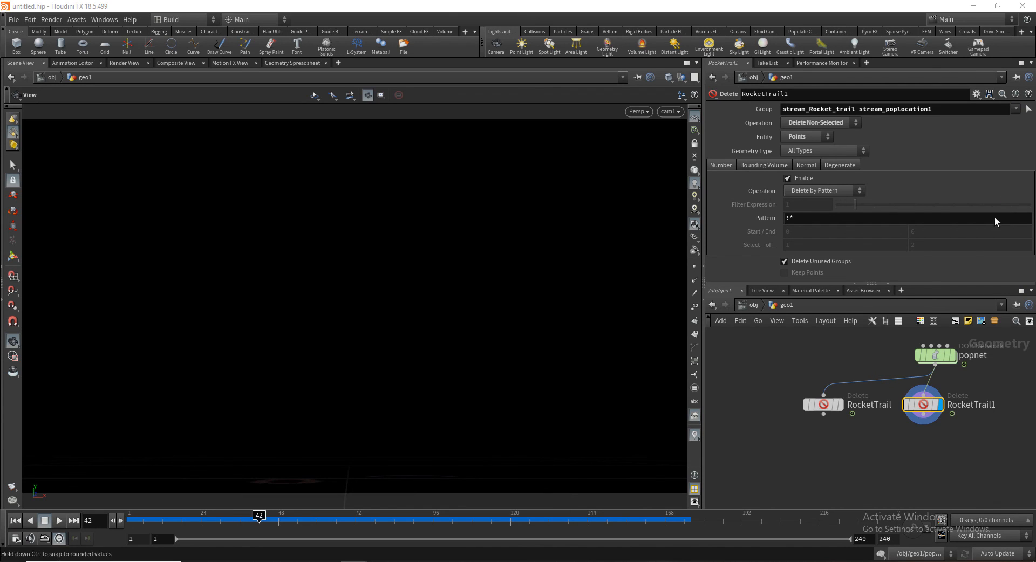
Remove stream_Rocket_trail from the copy's group, keeping only stream_poplocation1, and check the rocket tip particles around frame 23
{"action": "left_click", "coordinate": [193, 523]}
{"action": "left_click_drag", "start_coordinate": [193, 521], "coordinate": [214, 521]}
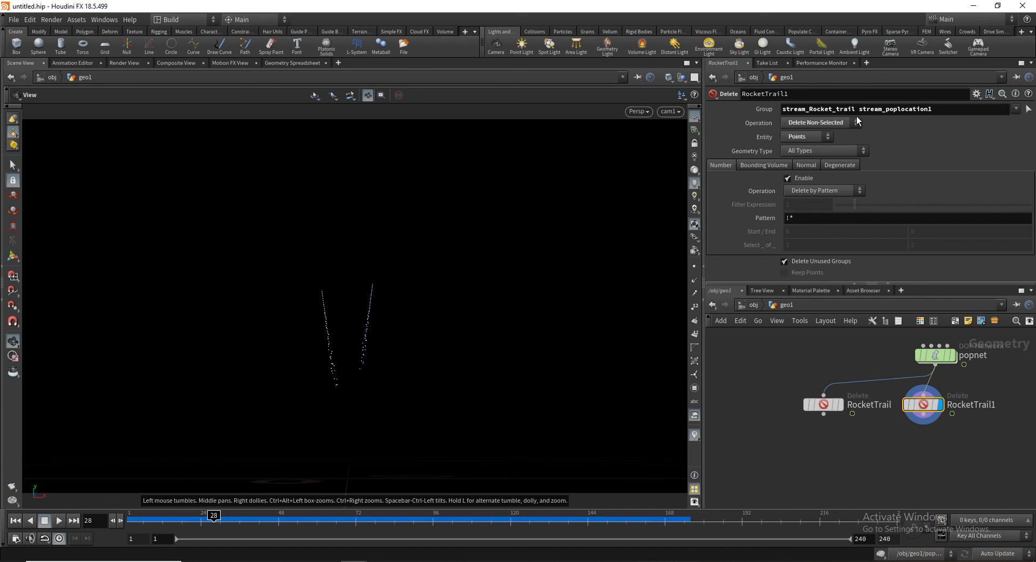
{"action": "double_click", "coordinate": [821, 109]}
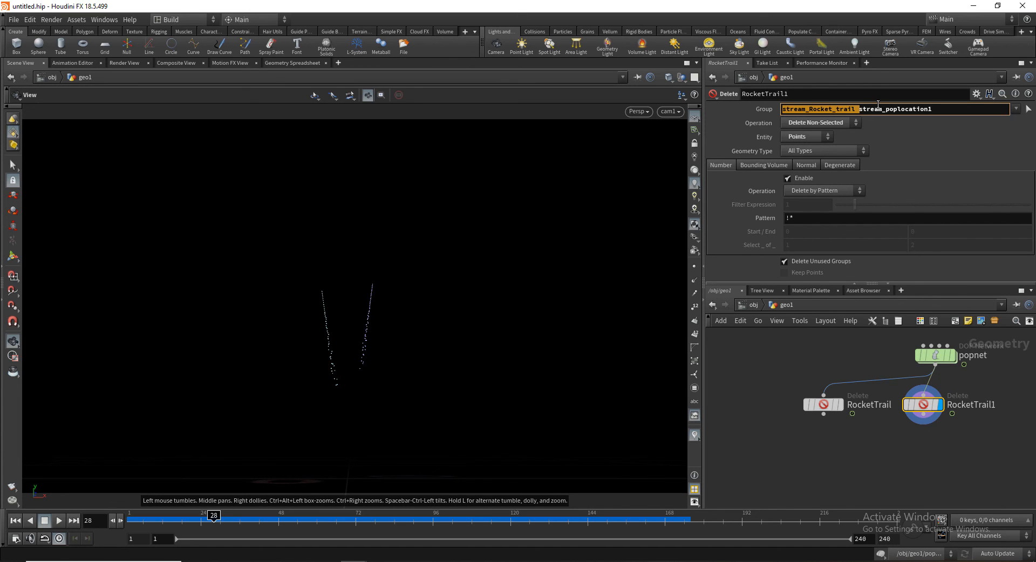
{"action": "key", "text": "BackSpace"}
{"action": "mouse_move", "coordinate": [214, 519]}
{"action": "left_mouse_down"}
{"action": "mouse_move", "coordinate": [149, 516]}
{"action": "mouse_move", "coordinate": [318, 497]}
{"action": "mouse_move", "coordinate": [198, 493]}
{"action": "left_mouse_up"}
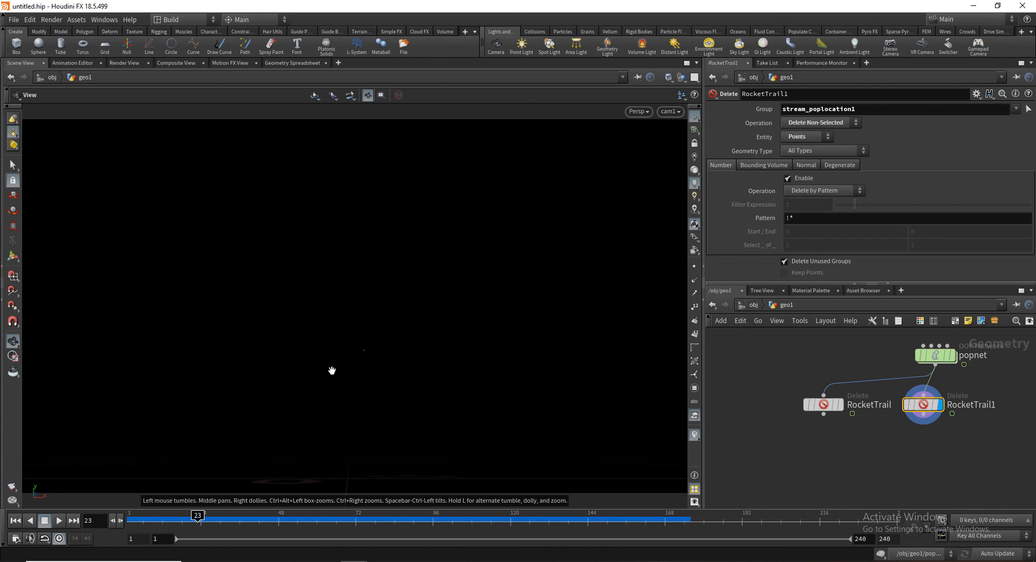
{"action": "scroll", "coordinate": [904, 458], "scroll_direction": "down", "scroll_amount": 2}
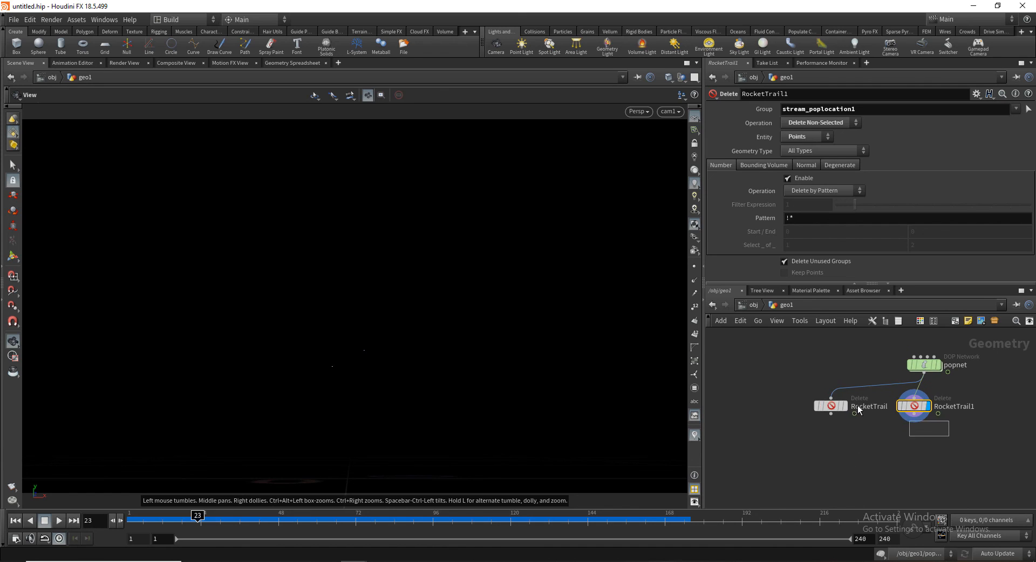
Space out the two Delete nodes below popnet and rename the copy as RocketTip
{"action": "left_click_drag", "start_coordinate": [831, 406], "coordinate": [773, 415]}
{"action": "left_click", "coordinate": [858, 416]}
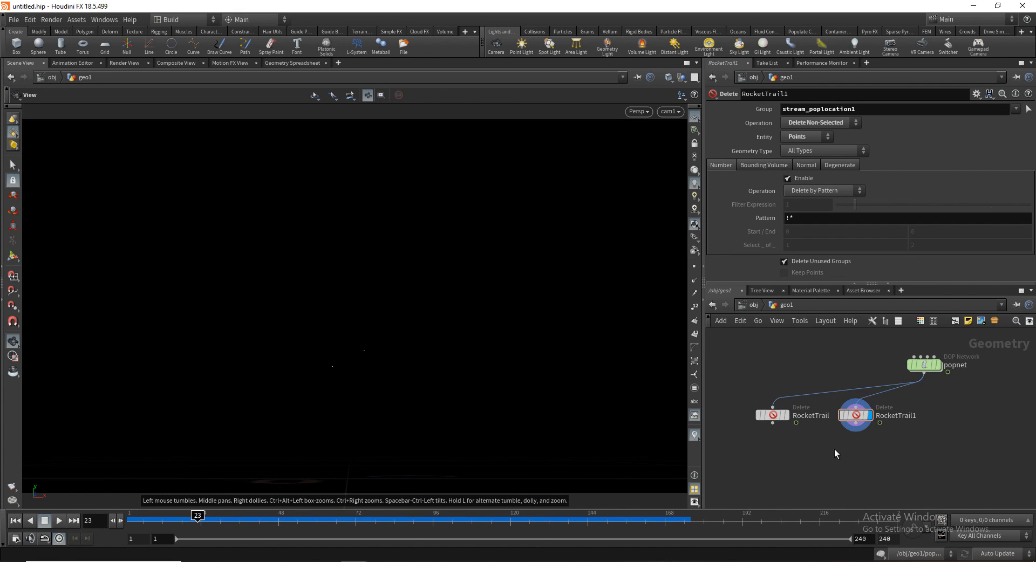
{"action": "left_click", "coordinate": [906, 416]}
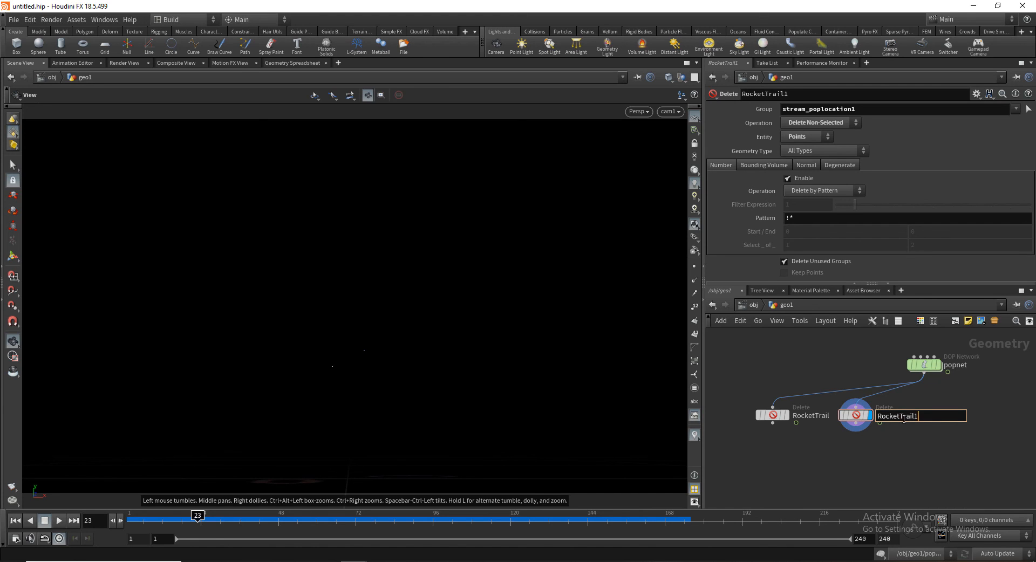
{"action": "left_click_drag", "start_coordinate": [900, 417], "coordinate": [938, 419]}
{"action": "type", "text": "Ti"}
{"action": "key", "text": "Return"}
Duplicate RocketTip beside it, replace the copy's group with stream_BlastTrail1, and scrub the timeline to check the blast trails
{"action": "middle_click_drag", "start_coordinate": [917, 446], "coordinate": [856, 444]}
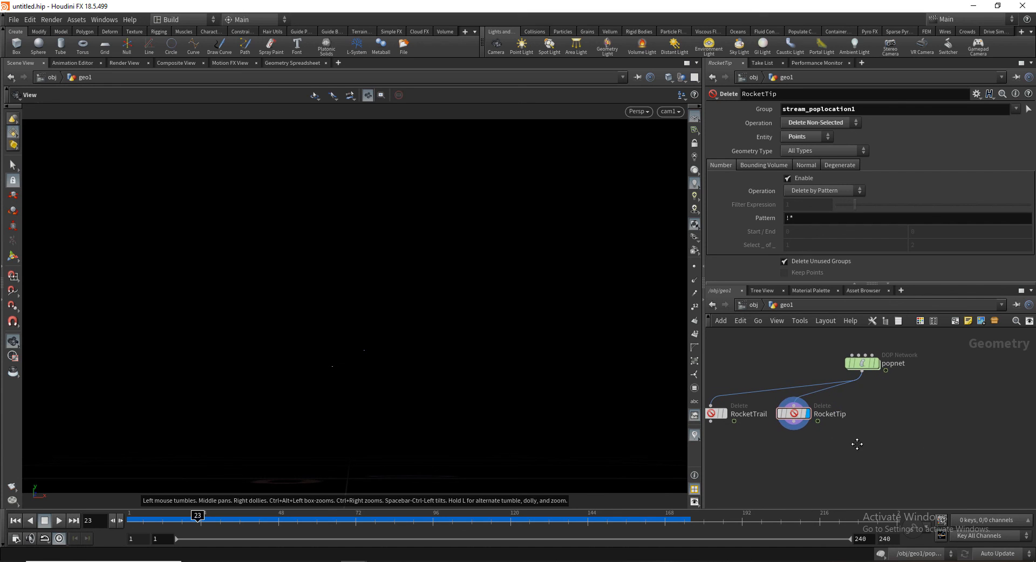
{"action": "left_click_drag", "start_coordinate": [798, 414], "coordinate": [895, 415], "text": "alt"}
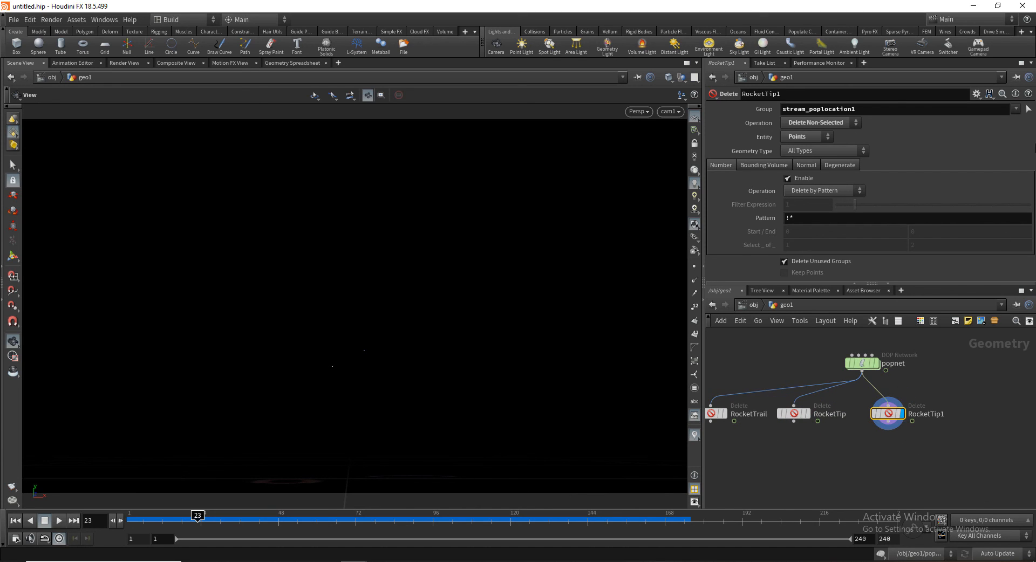
{"action": "left_click", "coordinate": [1017, 109]}
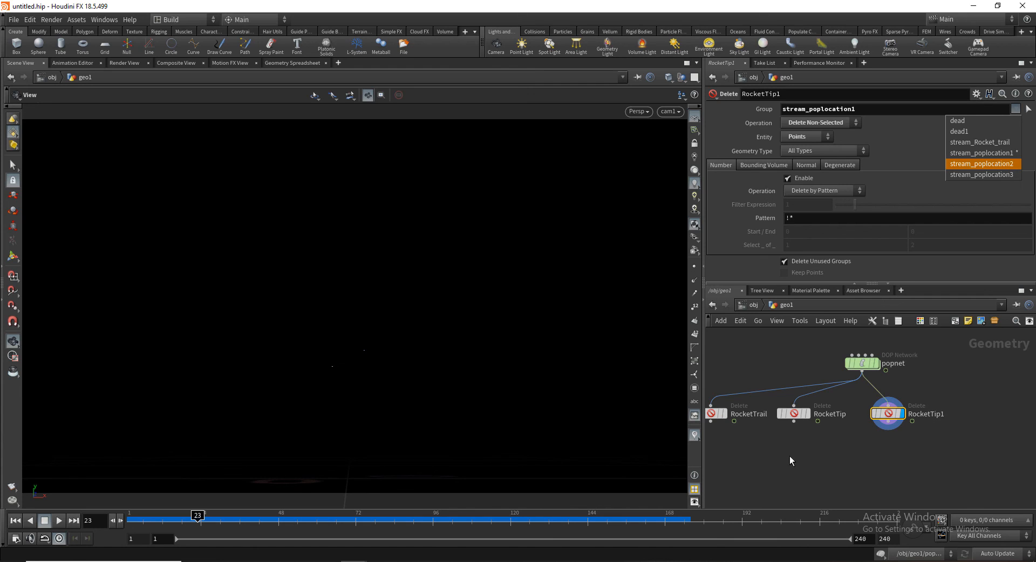
{"action": "left_click_drag", "start_coordinate": [198, 519], "coordinate": [259, 518]}
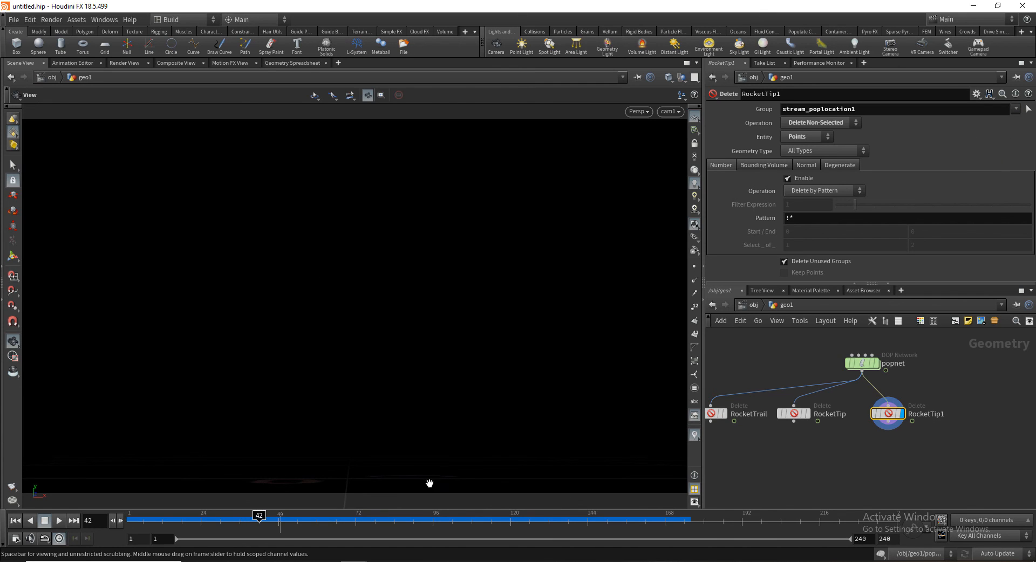
{"action": "left_click", "coordinate": [999, 112]}
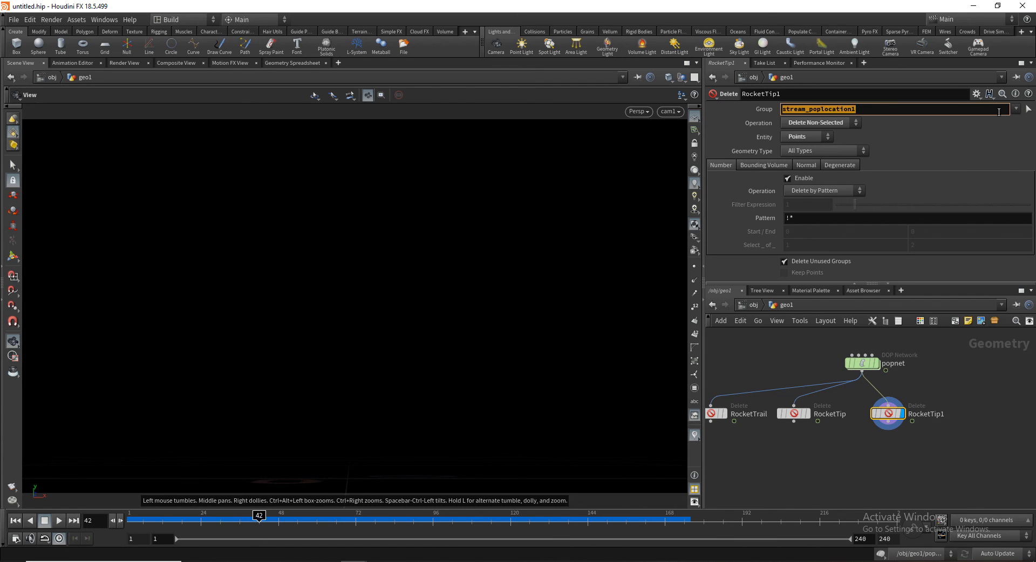
{"action": "key", "text": "BackSpace"}
{"action": "left_click", "coordinate": [1016, 110]}
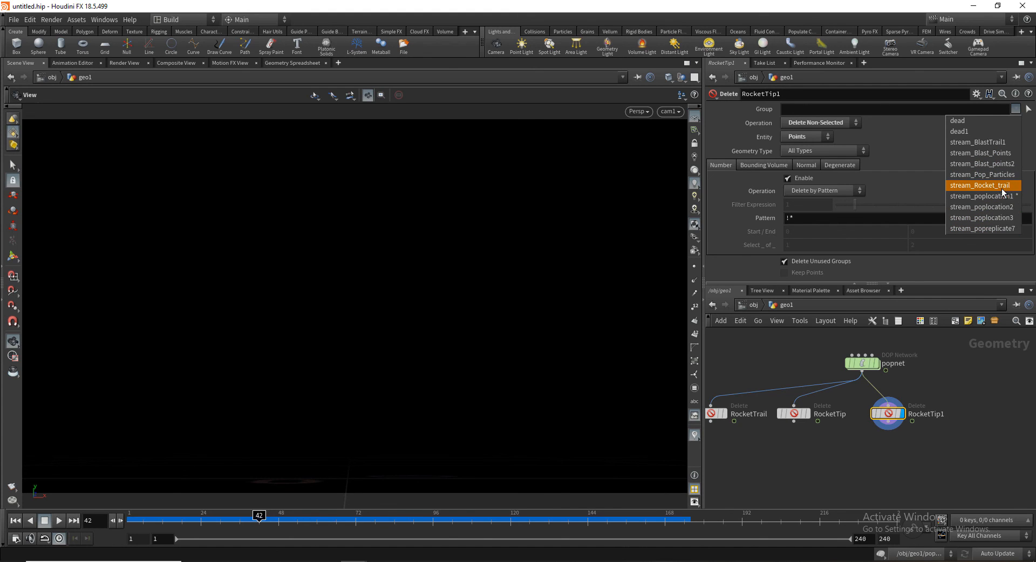
{"action": "left_click", "coordinate": [998, 142]}
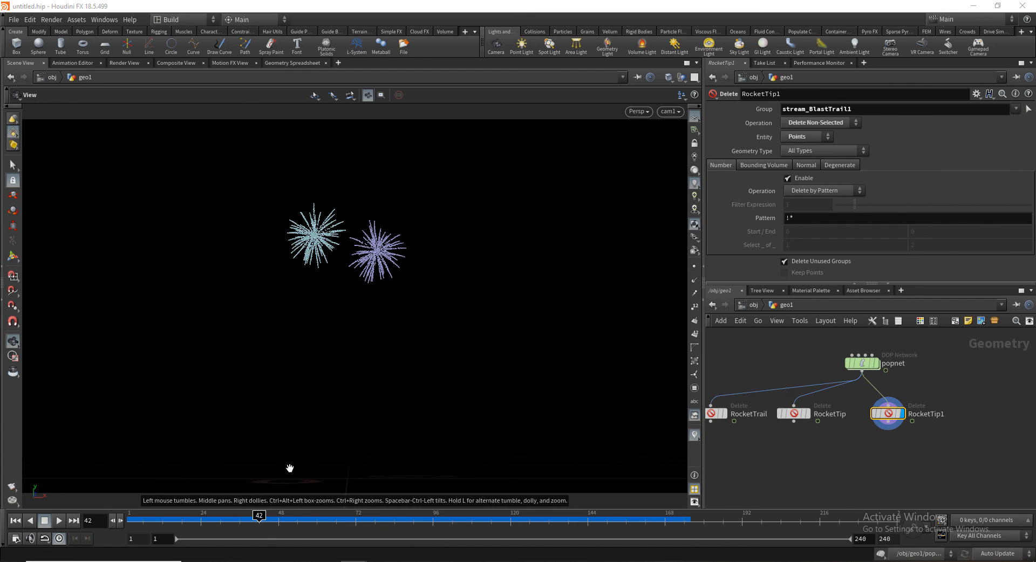
{"action": "left_click_drag", "start_coordinate": [260, 525], "coordinate": [414, 490]}
Rename the copy of RocketTip as BlastTrails
{"action": "middle_click_drag", "start_coordinate": [962, 448], "coordinate": [951, 447]}
{"action": "left_click", "coordinate": [929, 416]}
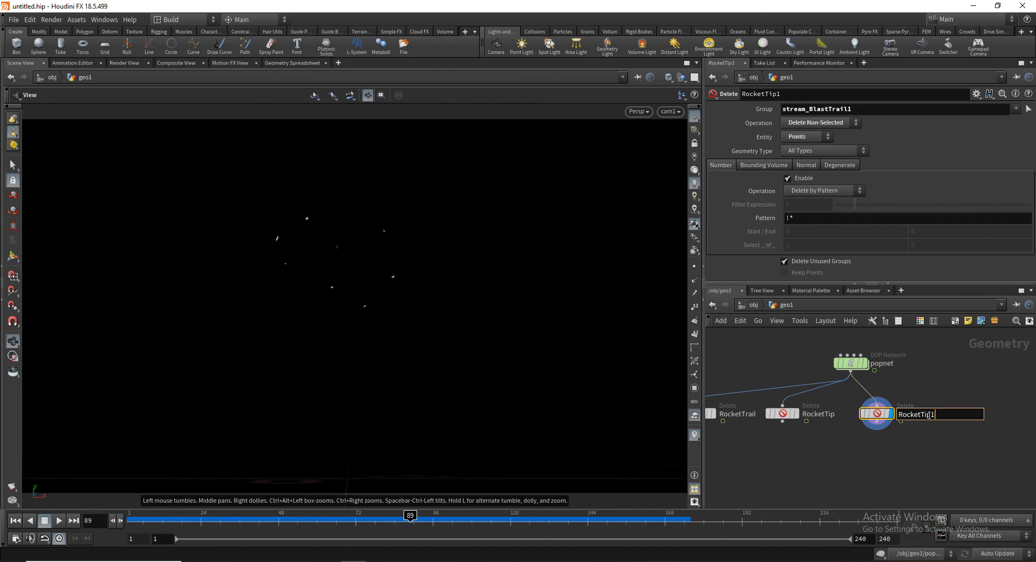
{"action": "left_click_drag", "start_coordinate": [923, 416], "coordinate": [890, 423]}
{"action": "double_click", "coordinate": [960, 415]}
{"action": "double_click", "coordinate": [935, 419]}
{"action": "type", "text": "BlastTrails"}
{"action": "key", "text": "Return"}
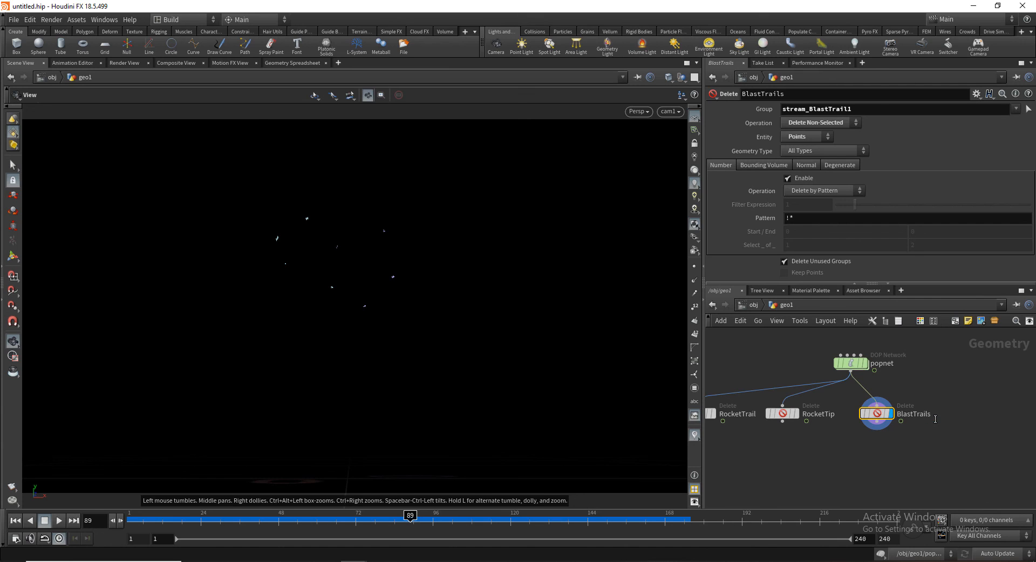
Move BlastTrails closer to RocketTip, duplicate it alongside, and set the copy's group to stream_Blast_Points
{"action": "left_click_drag", "start_coordinate": [880, 417], "coordinate": [868, 417]}
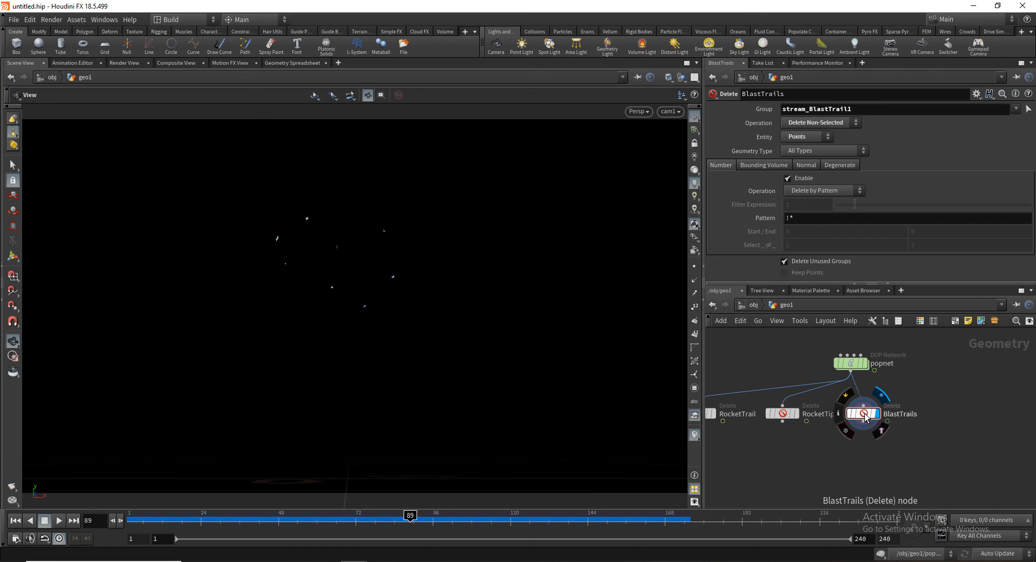
{"action": "middle_click_drag", "start_coordinate": [878, 442], "coordinate": [849, 453]}
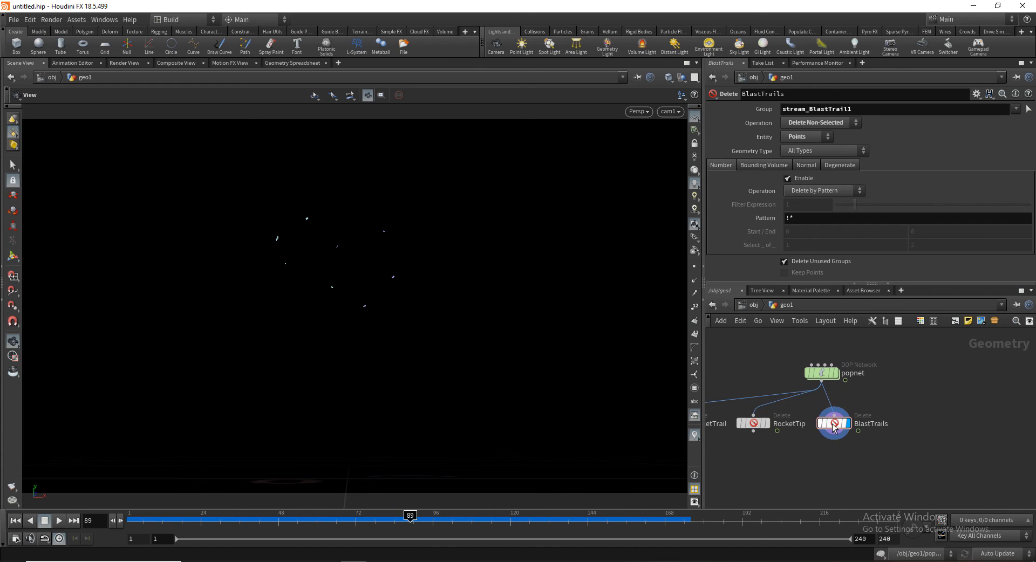
{"action": "left_click_drag", "start_coordinate": [832, 422], "coordinate": [916, 422], "text": "alt"}
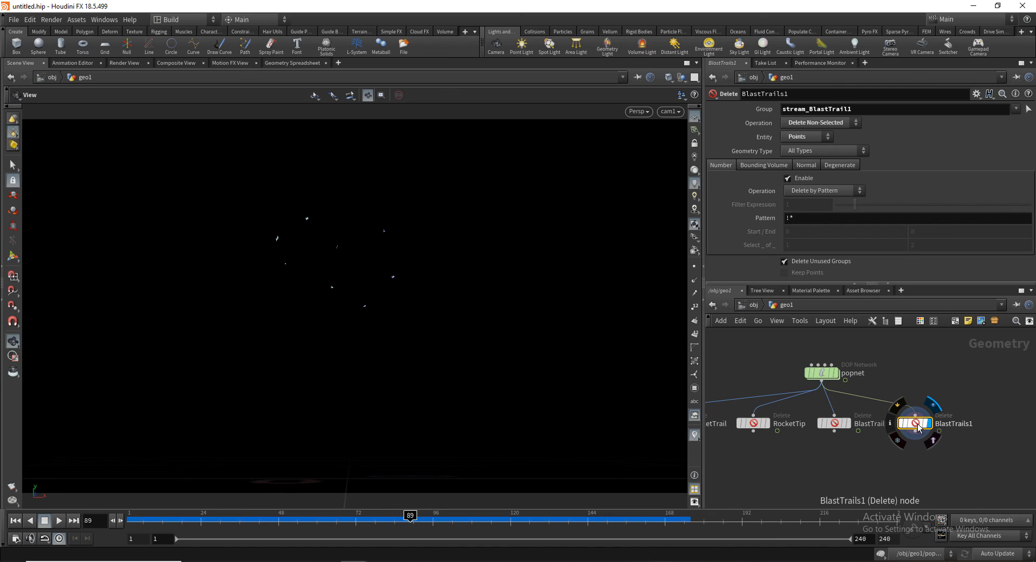
{"action": "left_click", "coordinate": [1015, 109]}
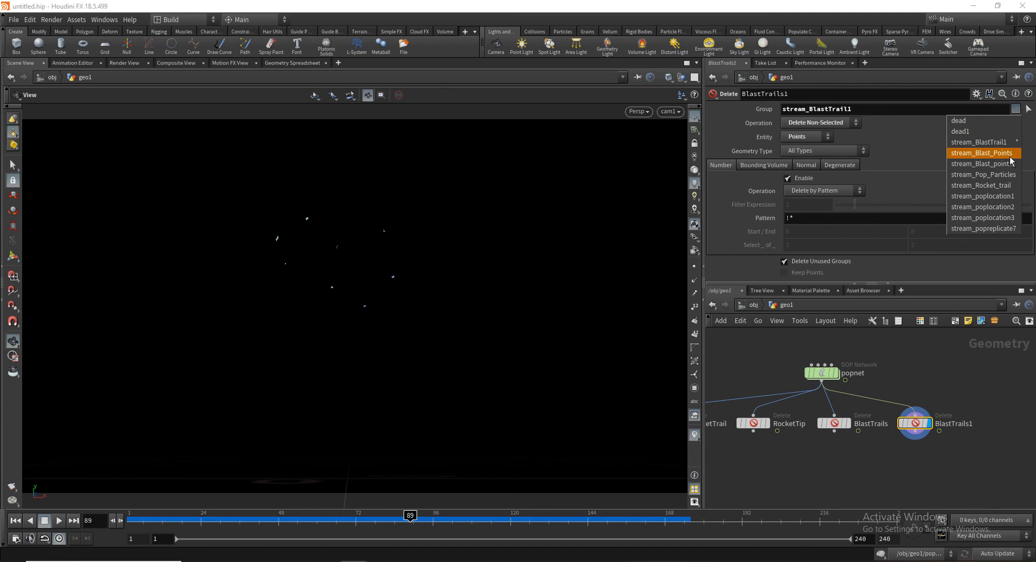
{"action": "left_click", "coordinate": [993, 153]}
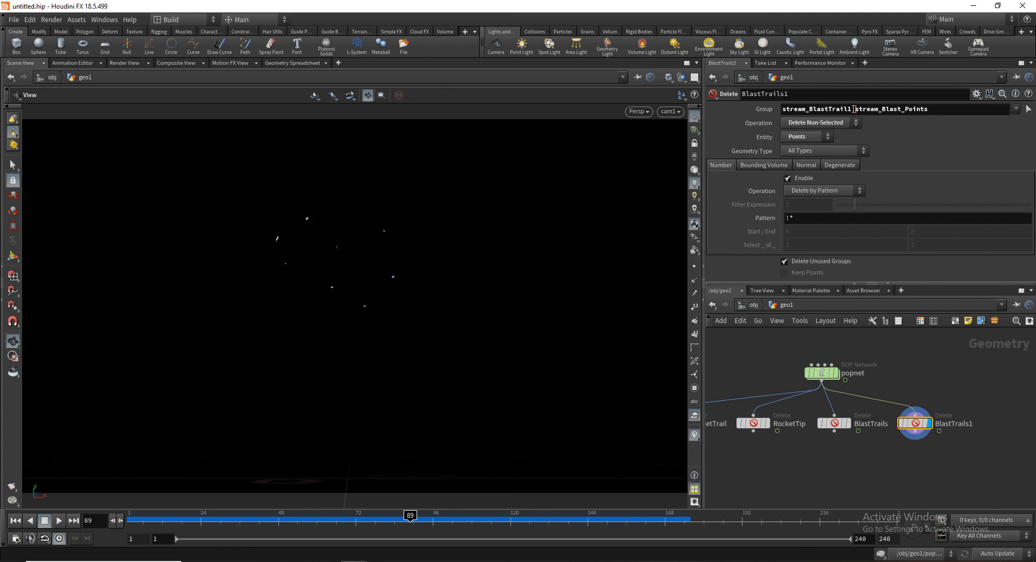
{"action": "left_click_drag", "start_coordinate": [855, 109], "coordinate": [629, 111]}
{"action": "key", "text": "BackSpace"}
{"action": "key", "text": "Return"}
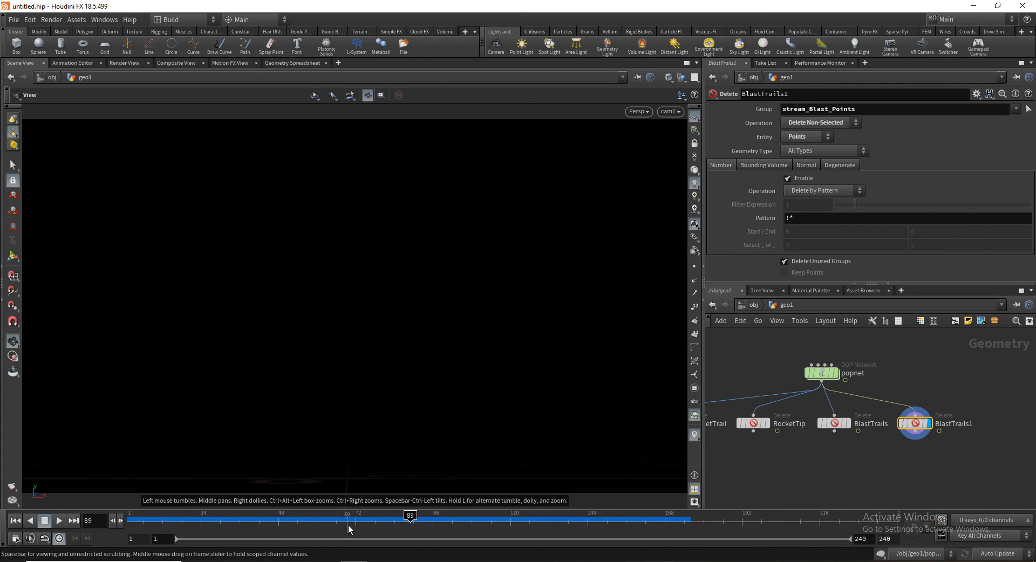
{"action": "left_click_drag", "start_coordinate": [237, 518], "coordinate": [413, 516]}
Rename the copy of BlastTrails as BlastPoints
{"action": "double_click", "coordinate": [954, 423]}
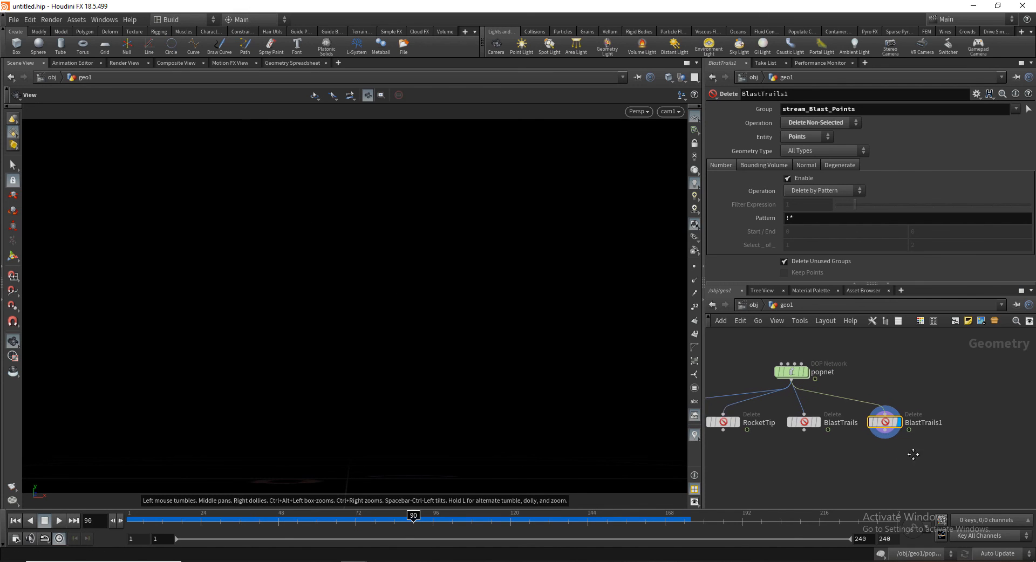
{"action": "left_click_drag", "start_coordinate": [892, 423], "coordinate": [970, 426]}
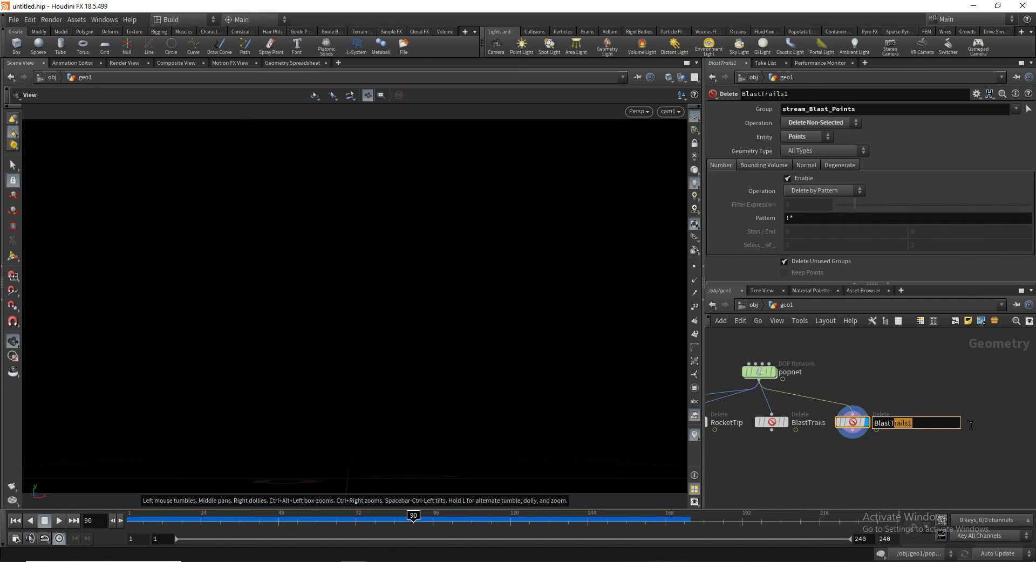
{"action": "key", "text": "BackSpace"}
{"action": "key", "text": "Return"}
Duplicate BlastPoints beside it, set the copy's group to stream_Pop_Particles, and scrub the timeline to check the result
{"action": "middle_click_drag", "start_coordinate": [851, 445], "coordinate": [807, 444]}
{"action": "left_click_drag", "start_coordinate": [810, 423], "coordinate": [891, 423]}
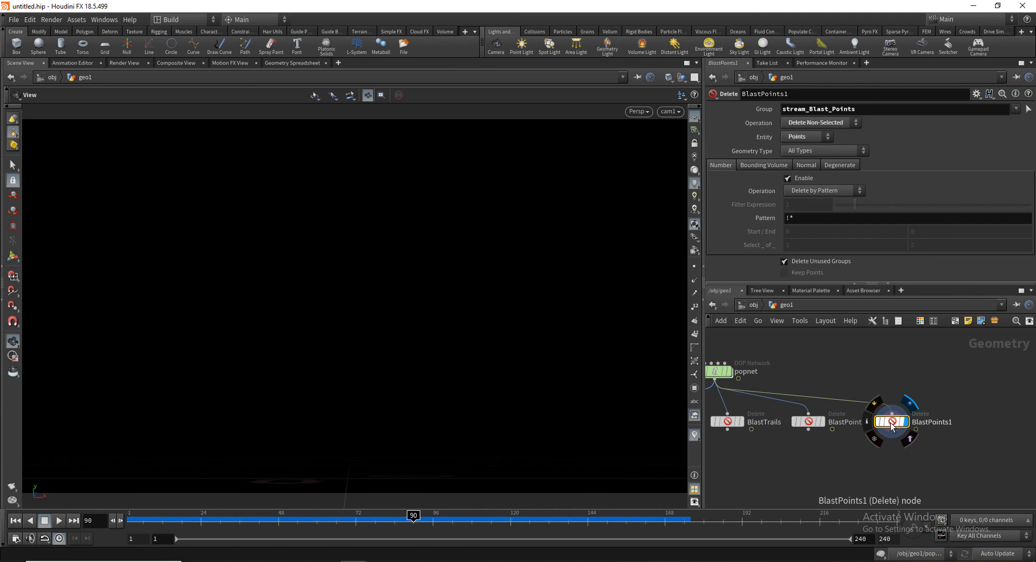
{"action": "left_click", "coordinate": [1015, 111]}
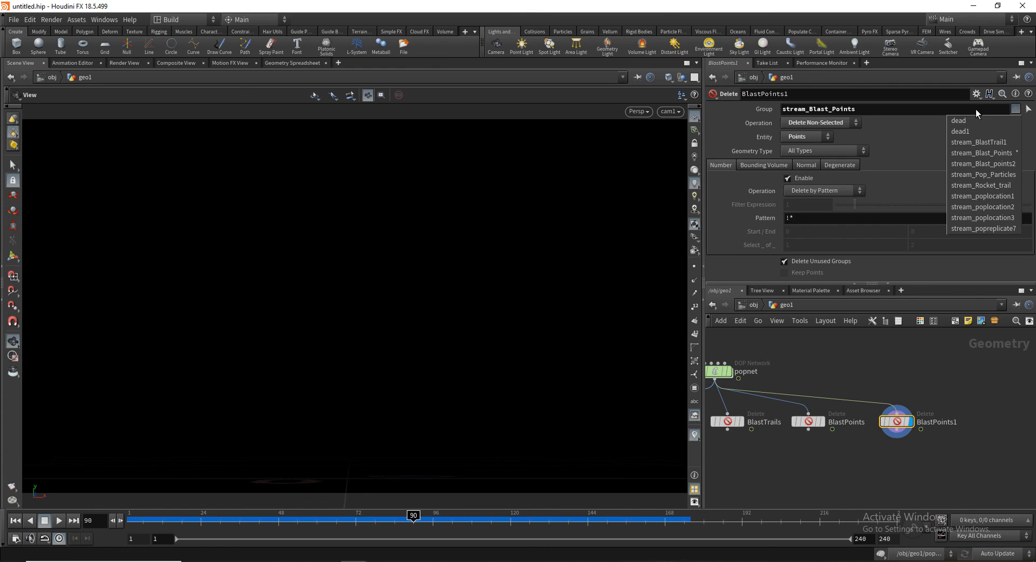
{"action": "left_click", "coordinate": [1002, 175]}
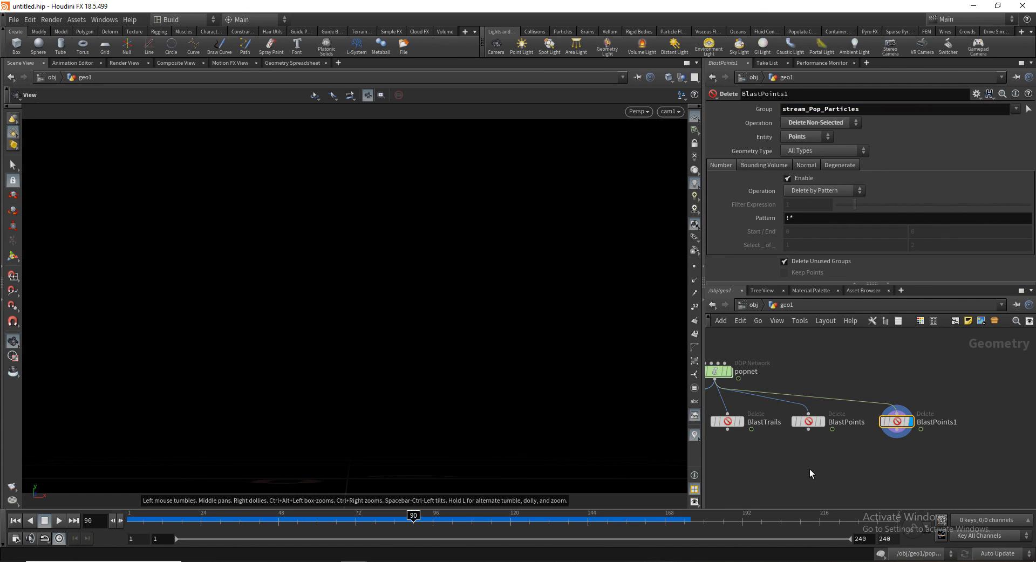
{"action": "left_click_drag", "start_coordinate": [898, 423], "coordinate": [893, 423]}
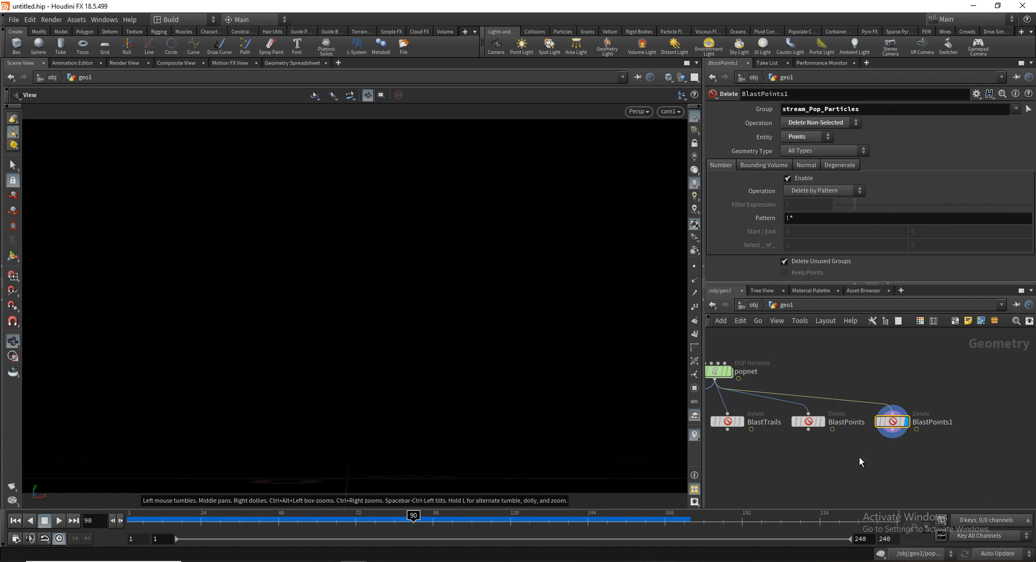
{"action": "middle_click_drag", "start_coordinate": [859, 458], "coordinate": [914, 442]}
{"action": "scroll", "coordinate": [914, 441], "scroll_direction": "down", "scroll_amount": 1}
{"action": "left_click_drag", "start_coordinate": [205, 518], "coordinate": [475, 518]}
Bring all the Delete nodes into view and display the RocketTrail node
{"action": "middle_click_drag", "start_coordinate": [858, 450], "coordinate": [898, 424]}
{"action": "scroll", "coordinate": [911, 442], "scroll_direction": "down", "scroll_amount": 2}
{"action": "scroll", "coordinate": [823, 429], "scroll_direction": "up", "scroll_amount": 2}
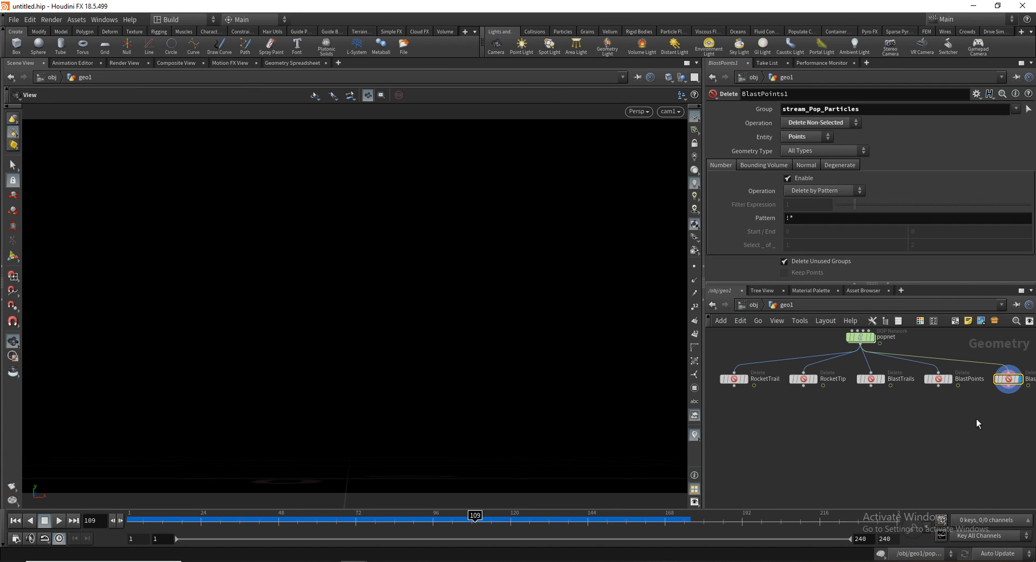
{"action": "left_click", "coordinate": [745, 379]}
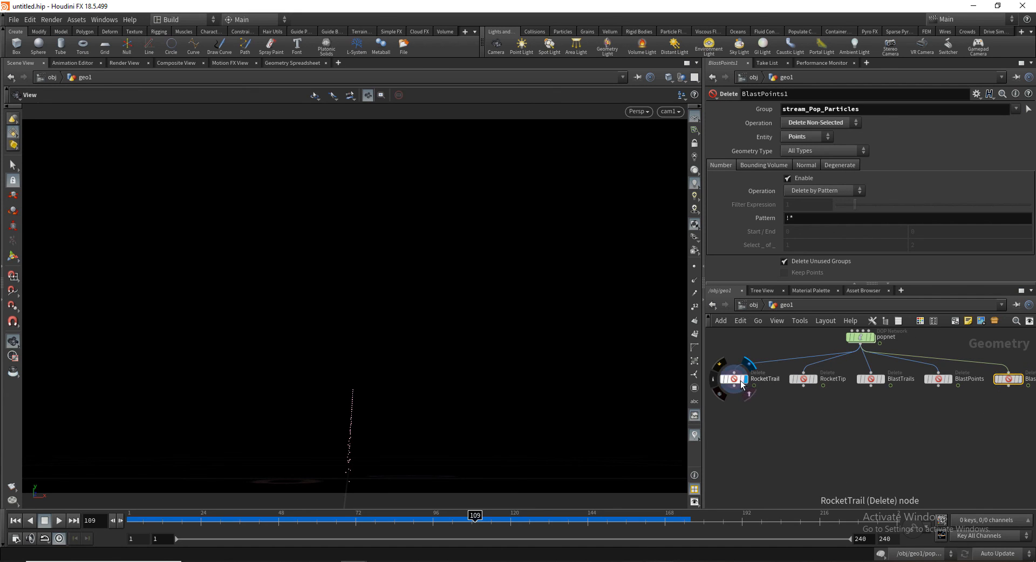
Display RocketTip, BlastTrails, BlastPoints and the pop particles Delete node in turn, scrubbing the timeline to check each isolated stream
{"action": "left_click", "coordinate": [816, 379]}
{"action": "left_click", "coordinate": [881, 379]}
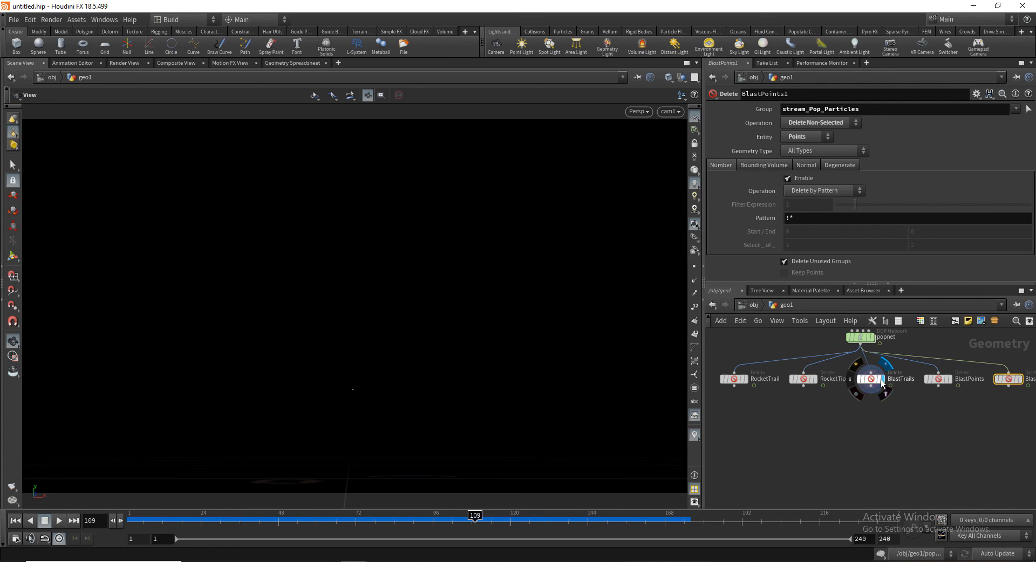
{"action": "left_click_drag", "start_coordinate": [308, 519], "coordinate": [304, 519]}
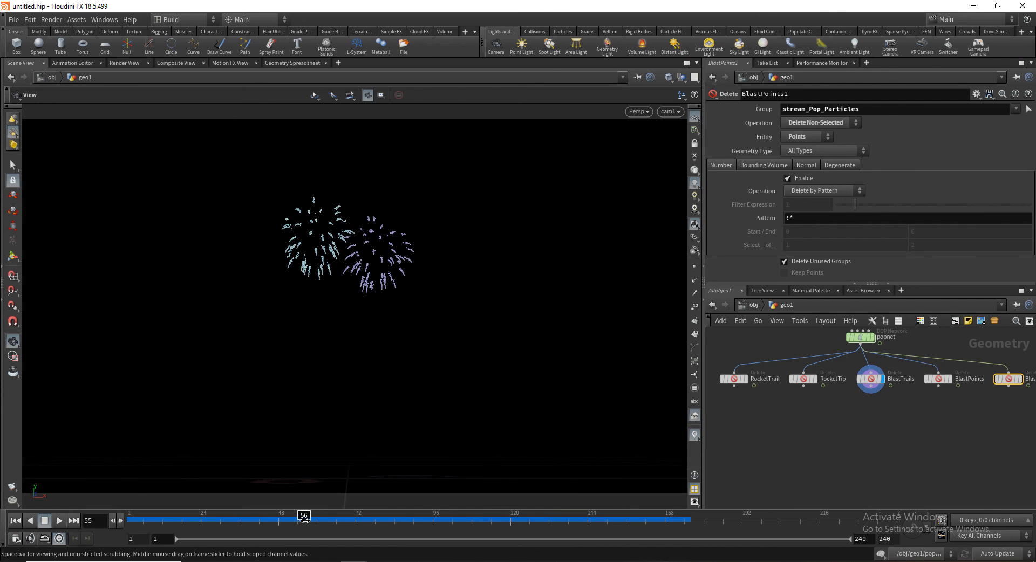
{"action": "left_click", "coordinate": [949, 380]}
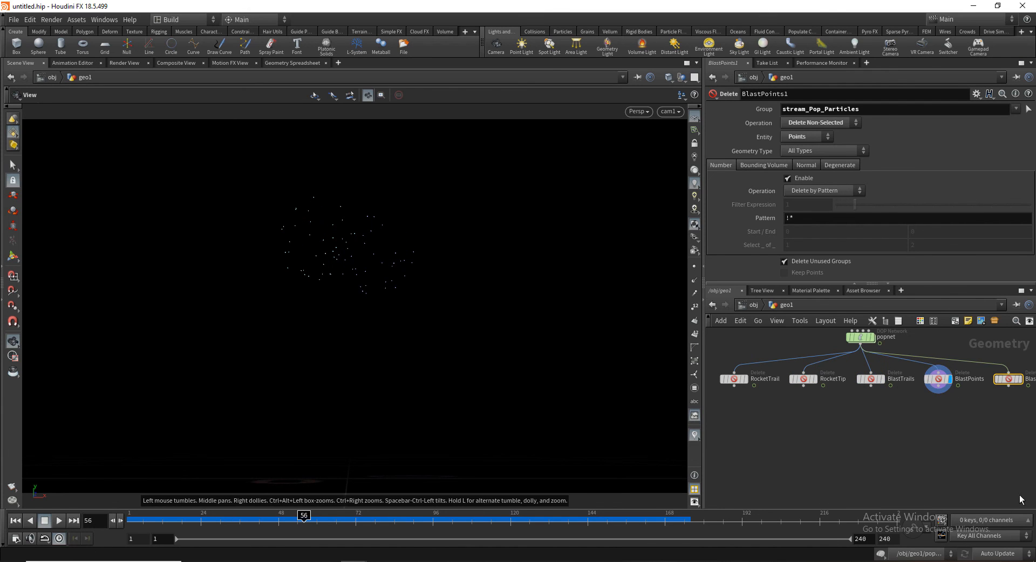
{"action": "middle_click_drag", "start_coordinate": [1028, 426], "coordinate": [920, 413]}
{"action": "left_click", "coordinate": [912, 367]}
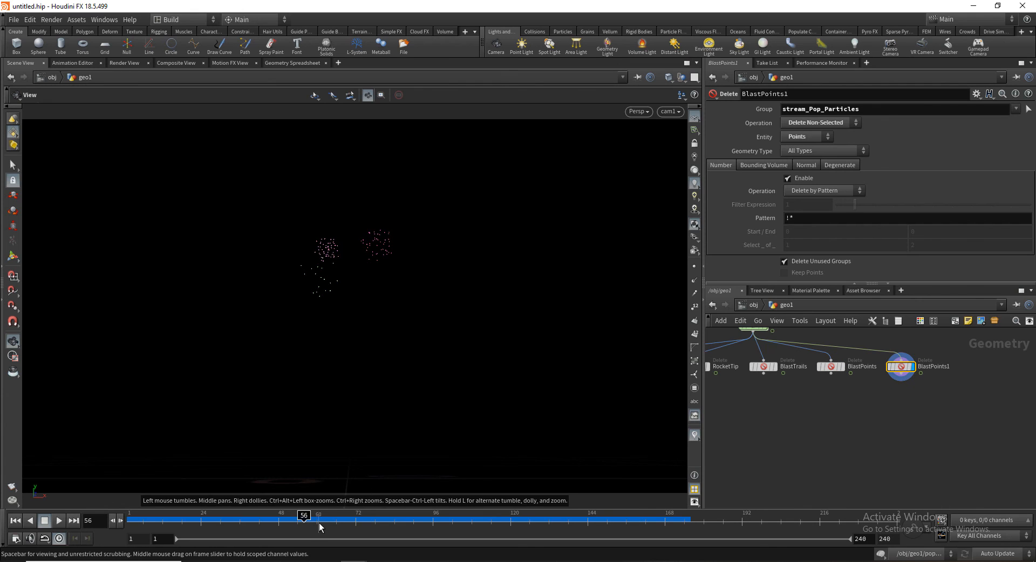
{"action": "left_click_drag", "start_coordinate": [318, 519], "coordinate": [129, 520]}
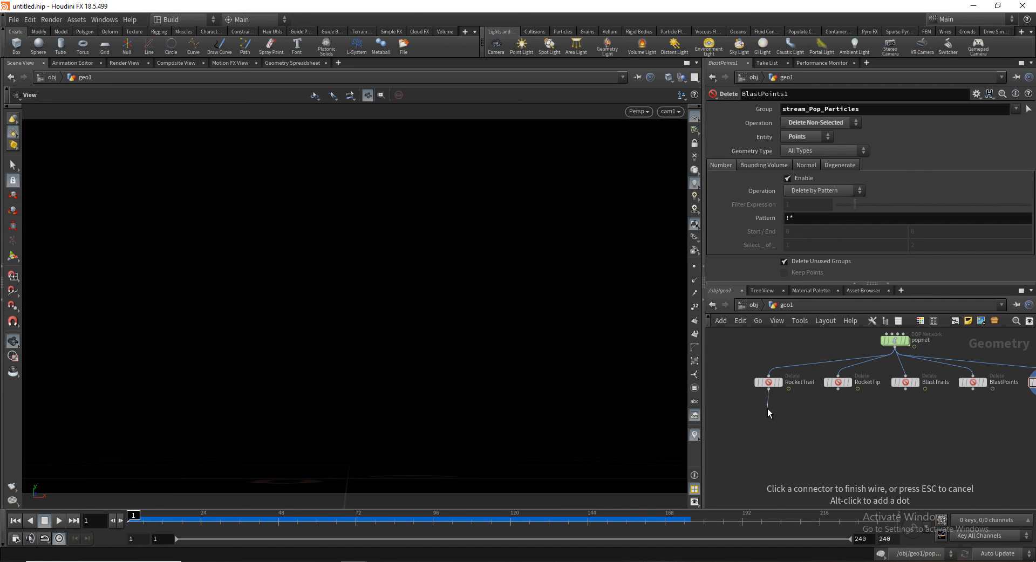
Add a Point Wrangle fed by RocketTrail, go to frame 28 and display the wrangle
{"action": "key", "text": "Tab"}
{"action": "type", "text": "po wr"}
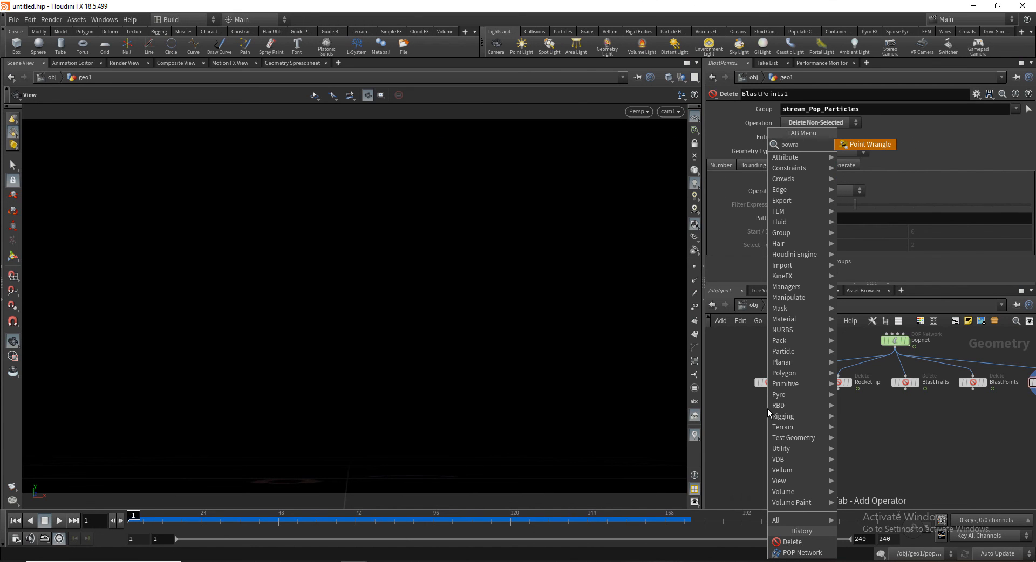
{"action": "key", "text": "Return"}
{"action": "key", "text": "Return"}
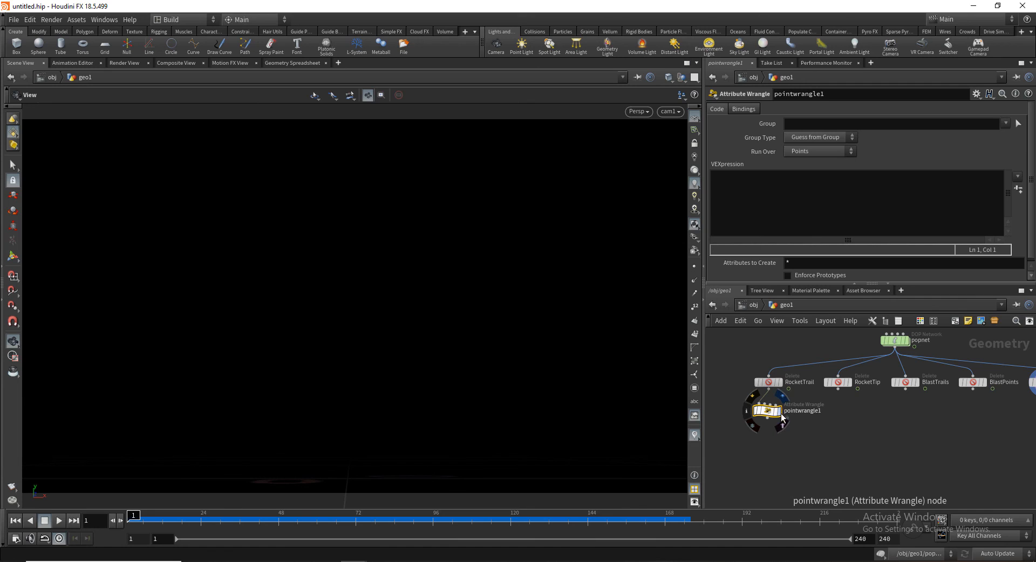
{"action": "left_click", "coordinate": [769, 410]}
{"action": "left_click_drag", "start_coordinate": [129, 520], "coordinate": [231, 517]}
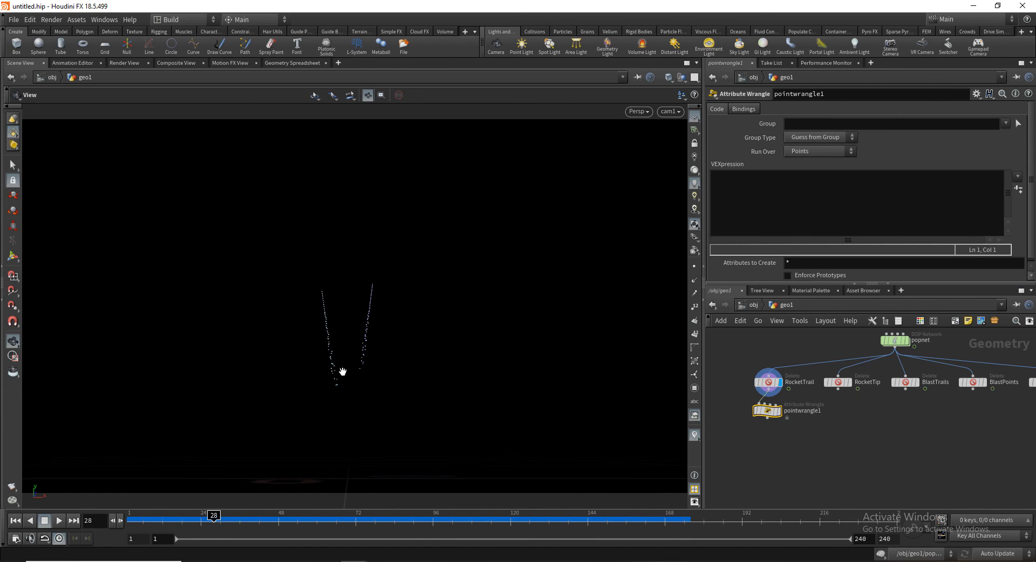
{"action": "left_click", "coordinate": [779, 413]}
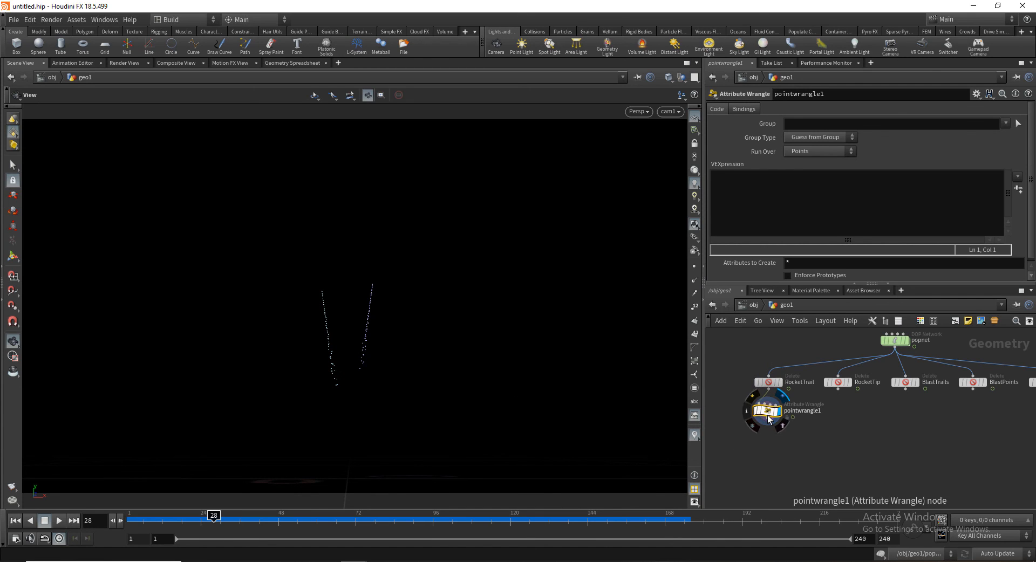
{"action": "left_click", "coordinate": [749, 203]}
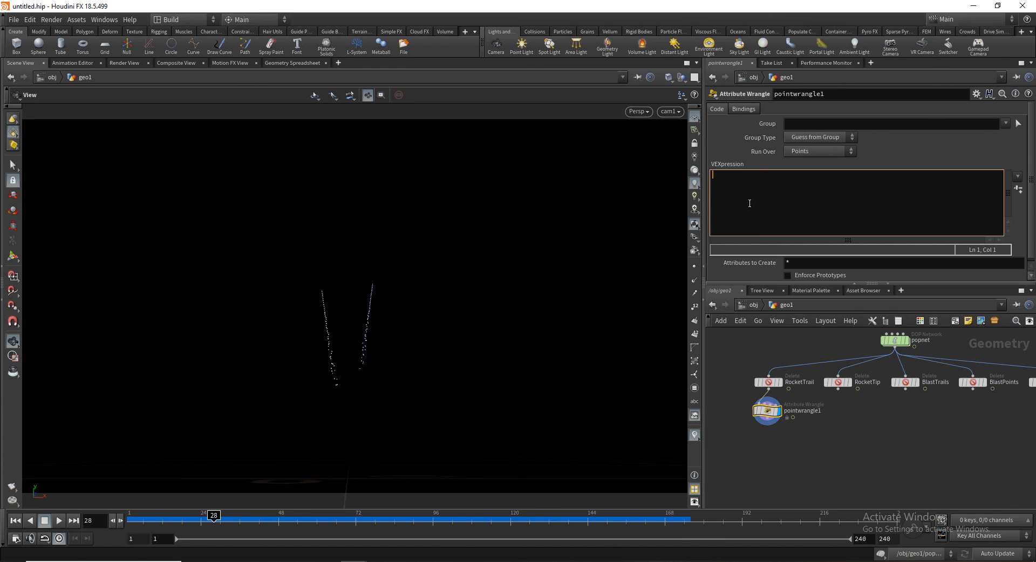
{"action": "type", "text": "@pscal"}
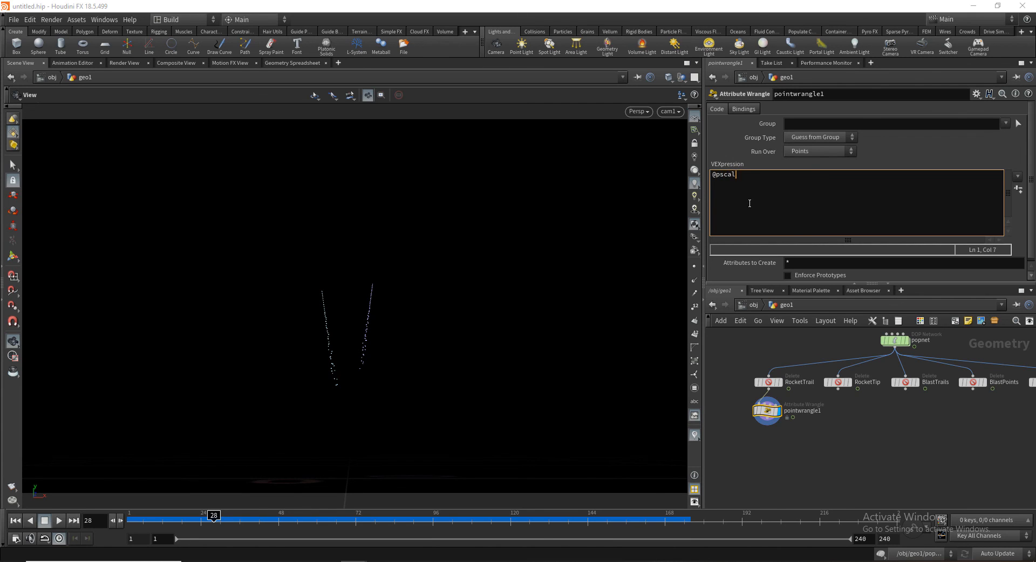
{"action": "type", "text": "e = ch"}
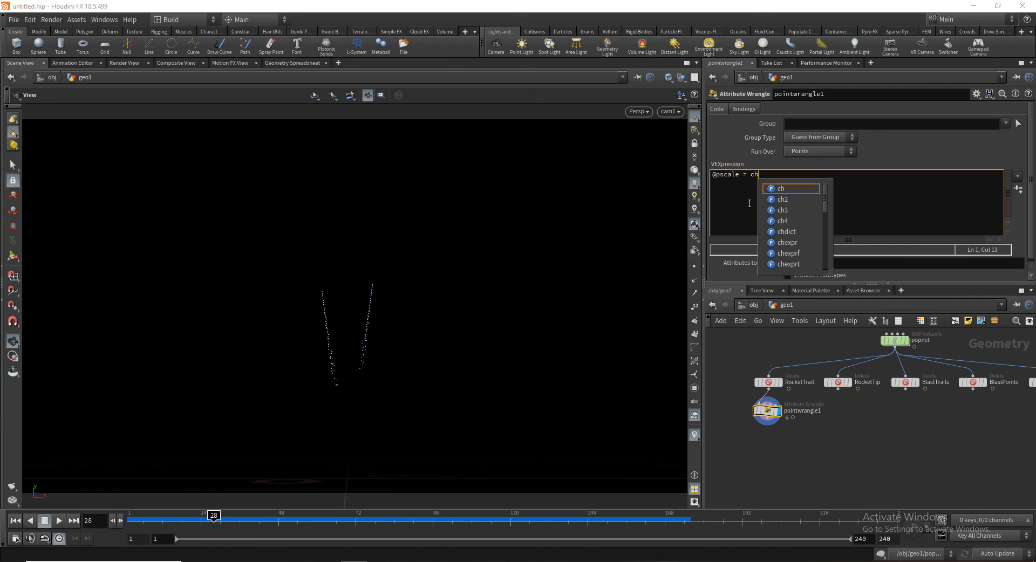
{"action": "type", "text": "ramp"}
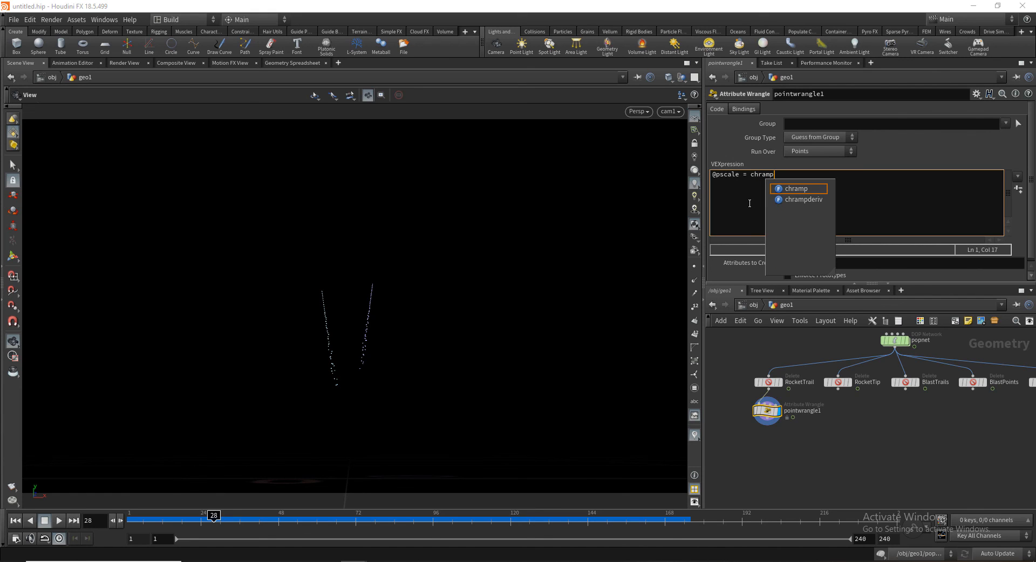
{"action": "left_click", "coordinate": [787, 175]}
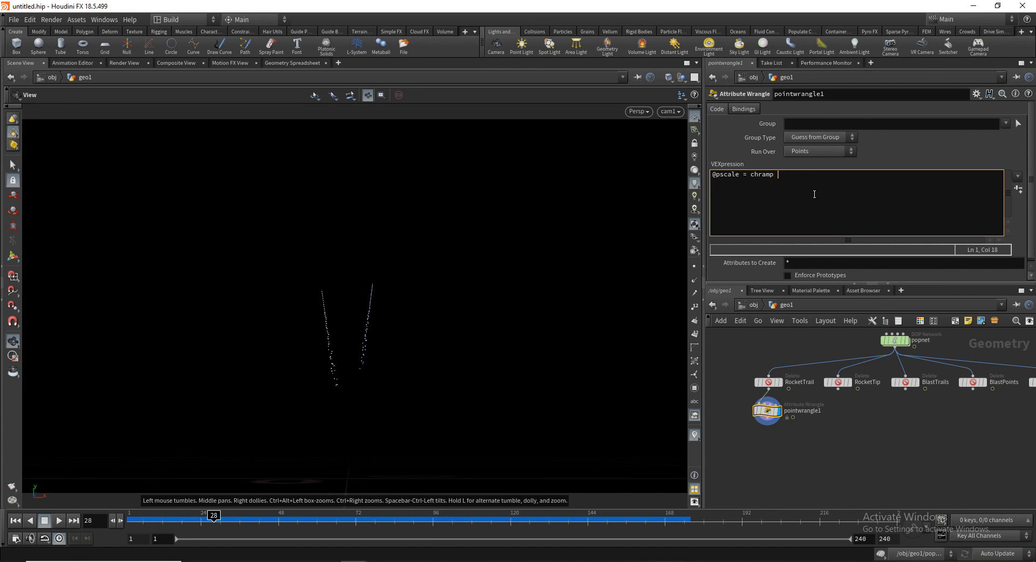
{"action": "key", "text": "ctrl+space"}
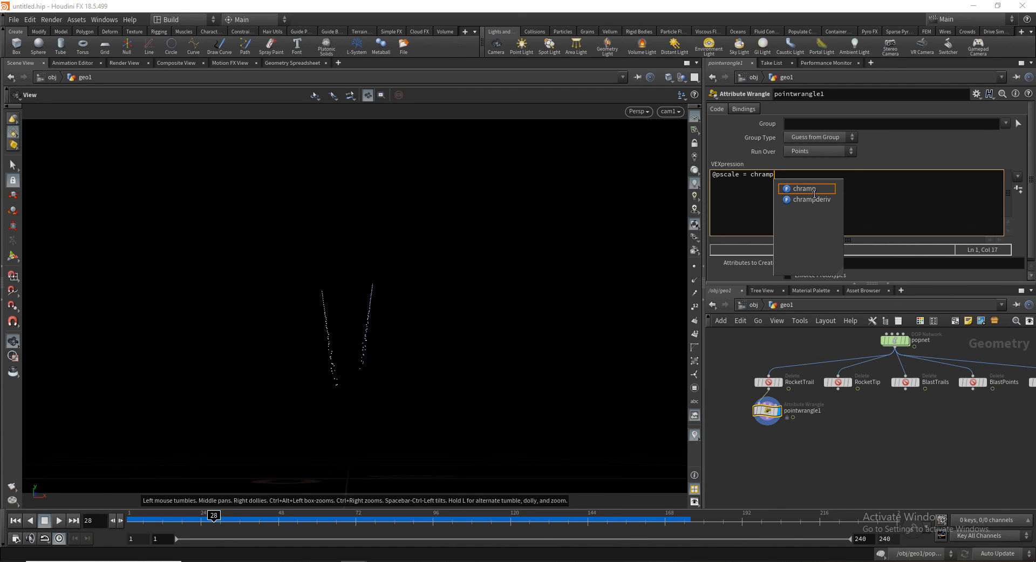
{"action": "type", "text": "("}
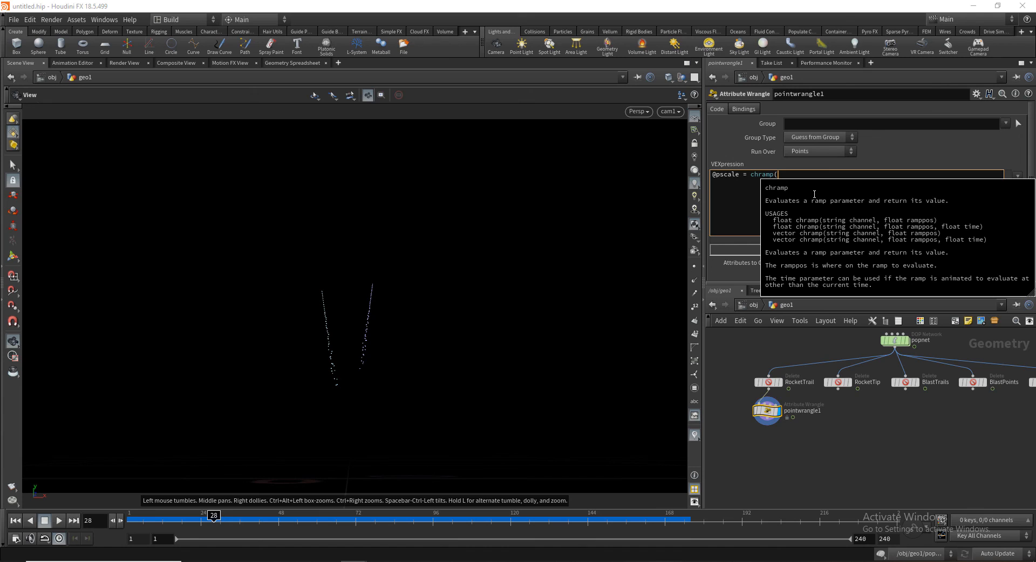
{"action": "type", "text": "\""}
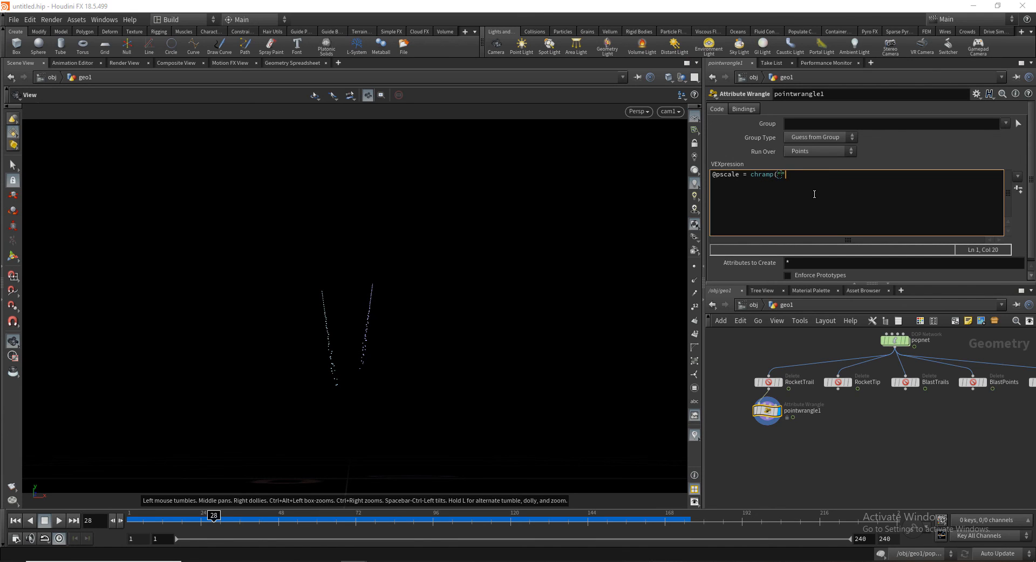
{"action": "type", "text": "ram"}
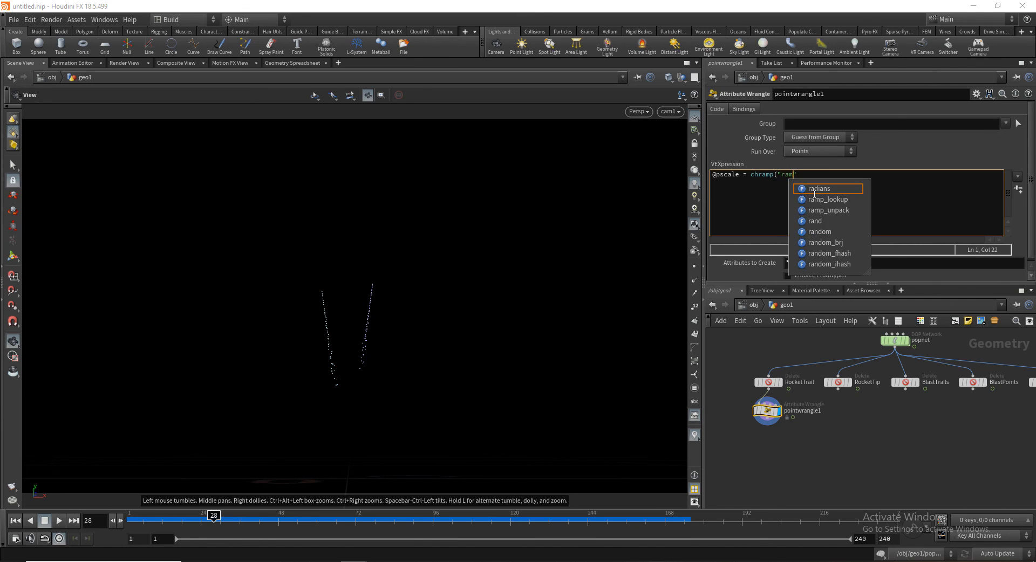
{"action": "type", "text": "p"}
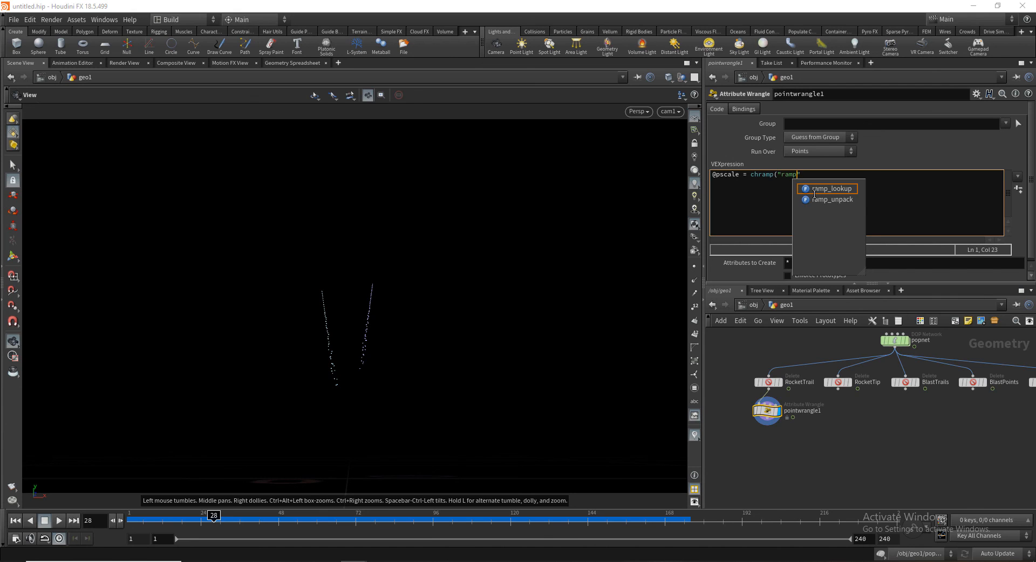
{"action": "type", "text": "\""}
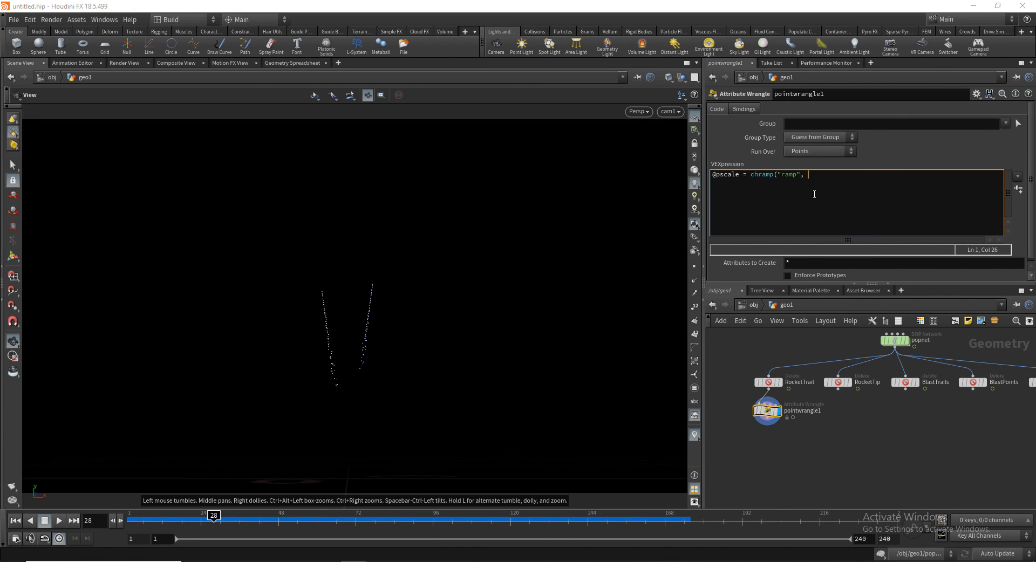
{"action": "type", "text": ", @nag"}
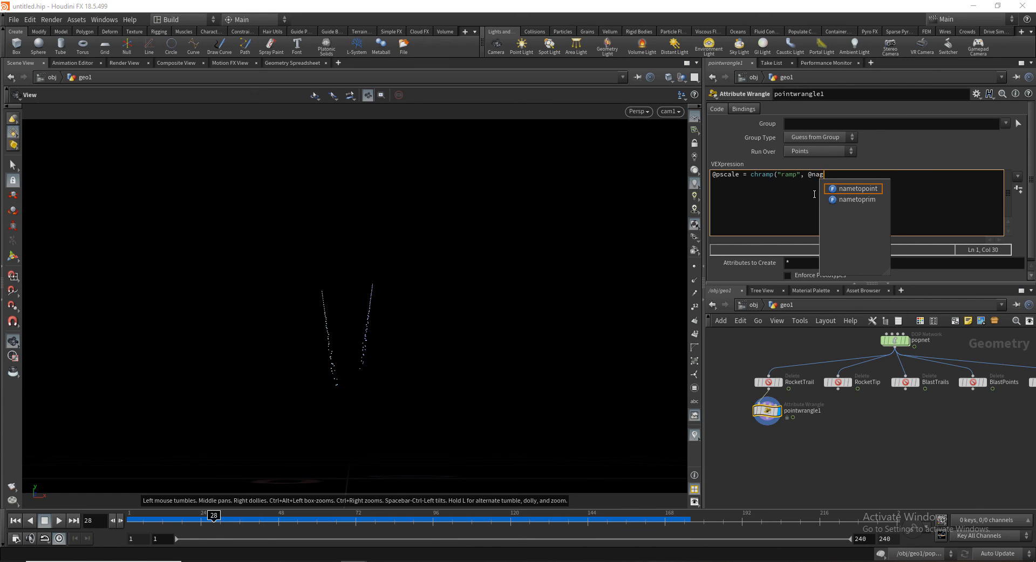
{"action": "type", "text": "e);"}
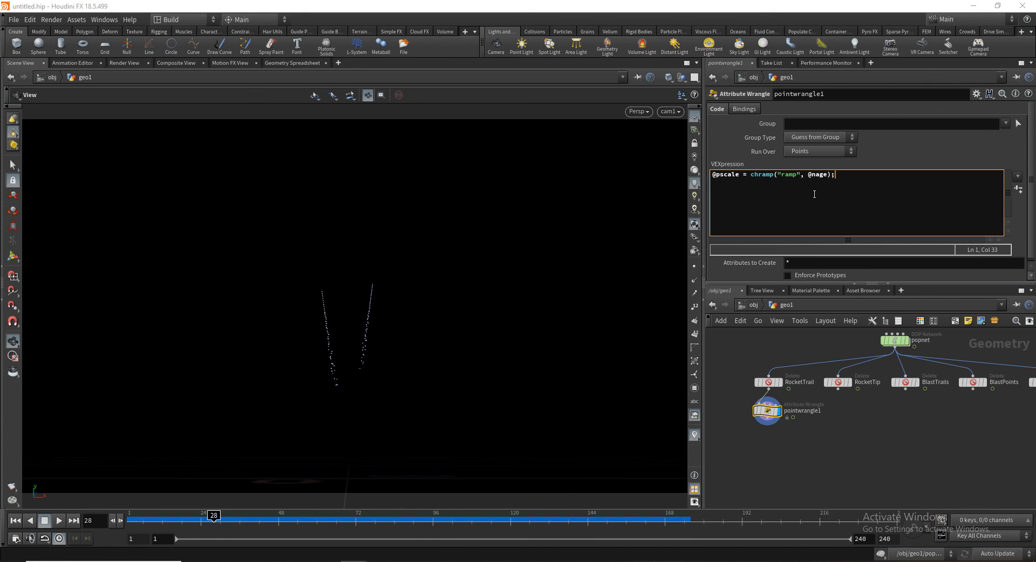
{"action": "left_click", "coordinate": [1019, 189]}
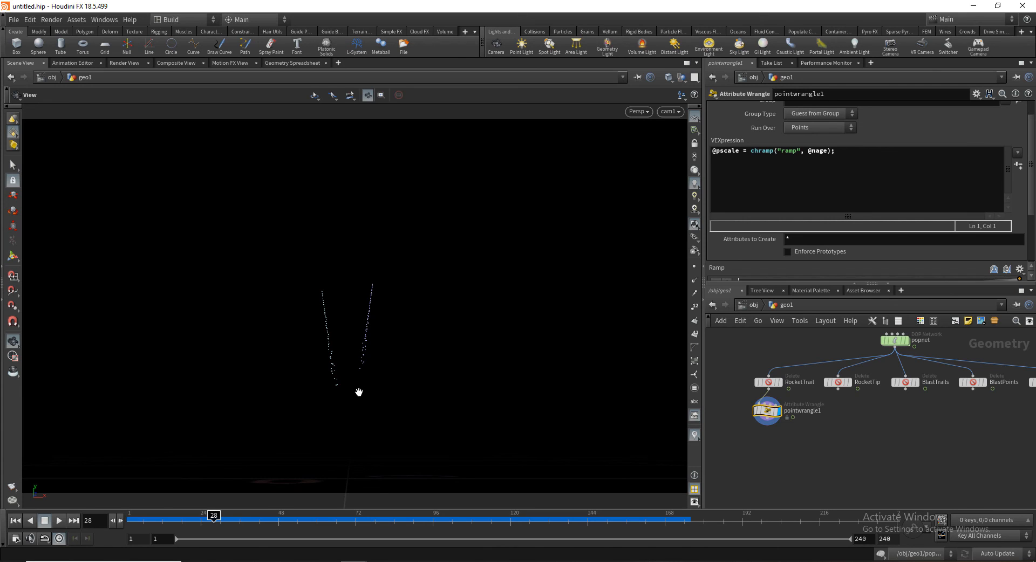
Align pointwrangle1 under RocketTrail and set the viewport's particle display to Discs
{"action": "left_click_drag", "start_coordinate": [767, 412], "coordinate": [768, 416]}
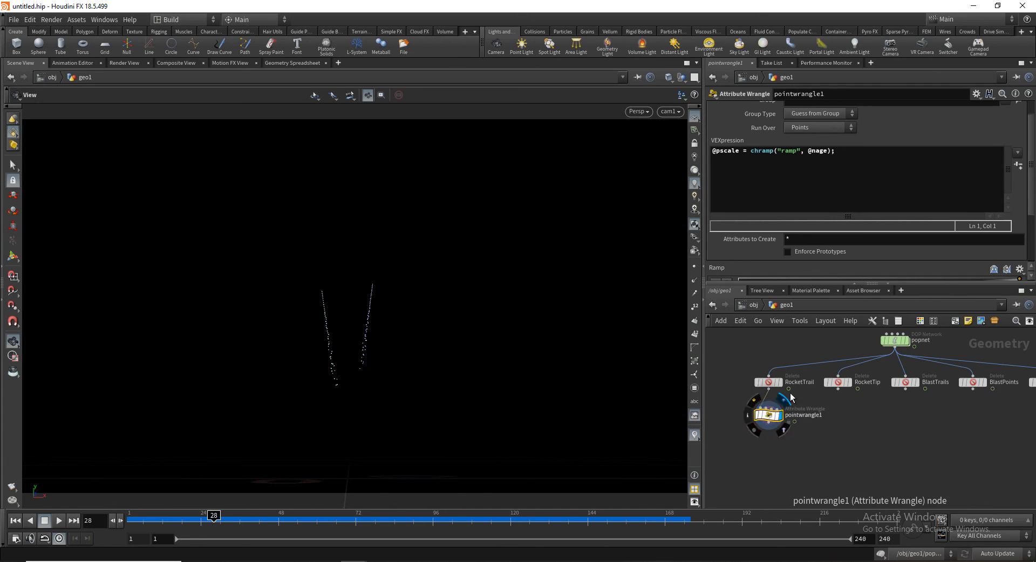
{"action": "scroll", "coordinate": [822, 264], "scroll_direction": "down", "scroll_amount": 3}
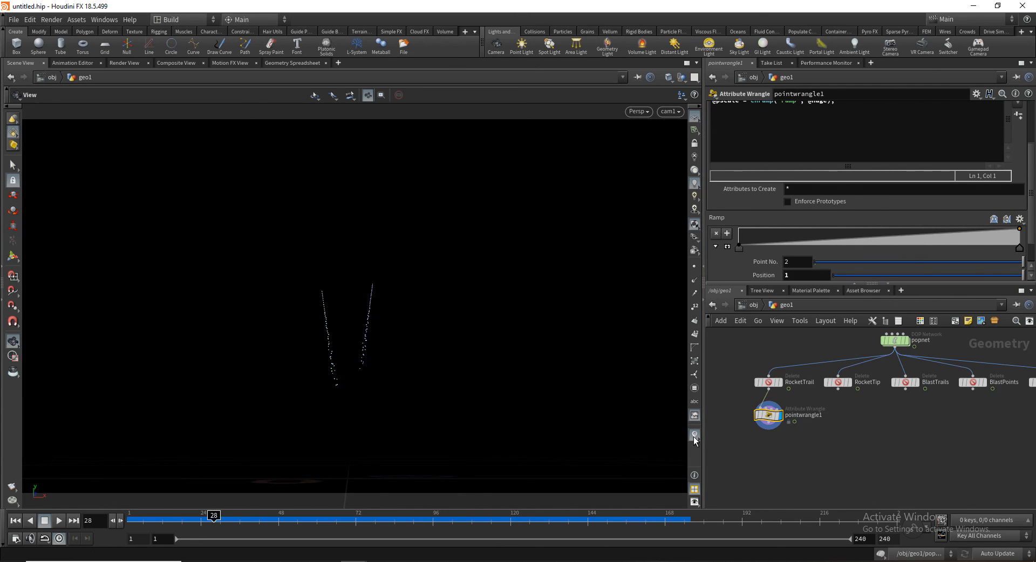
{"action": "right_click", "coordinate": [695, 225]}
{"action": "left_click", "coordinate": [769, 469]}
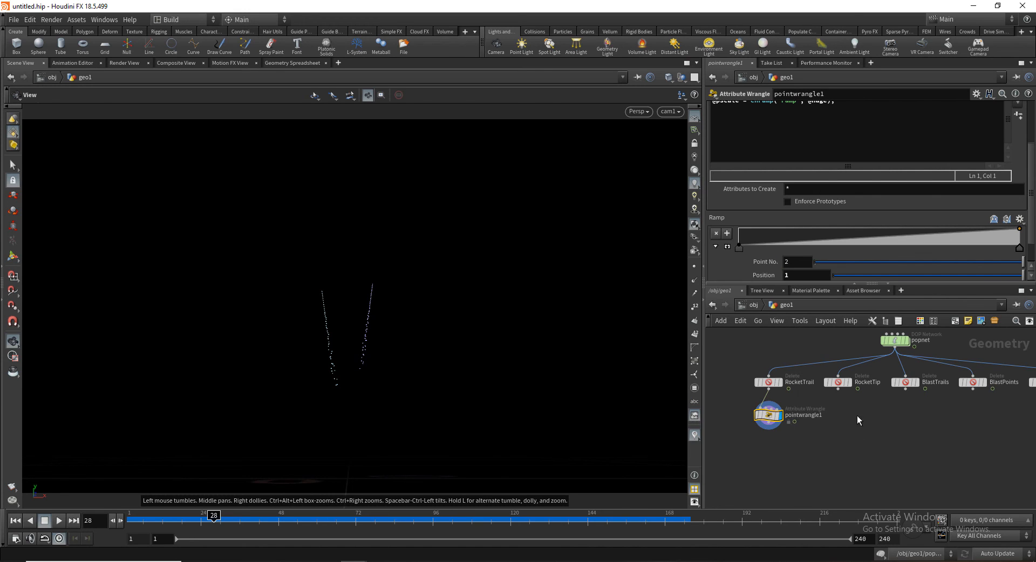
{"action": "right_click", "coordinate": [695, 225]}
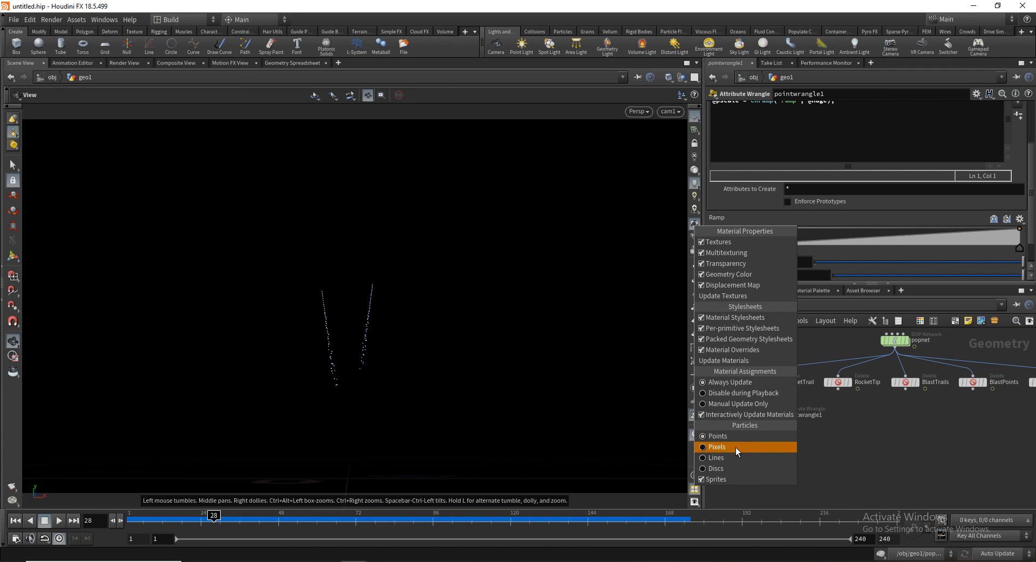
{"action": "left_click", "coordinate": [736, 468]}
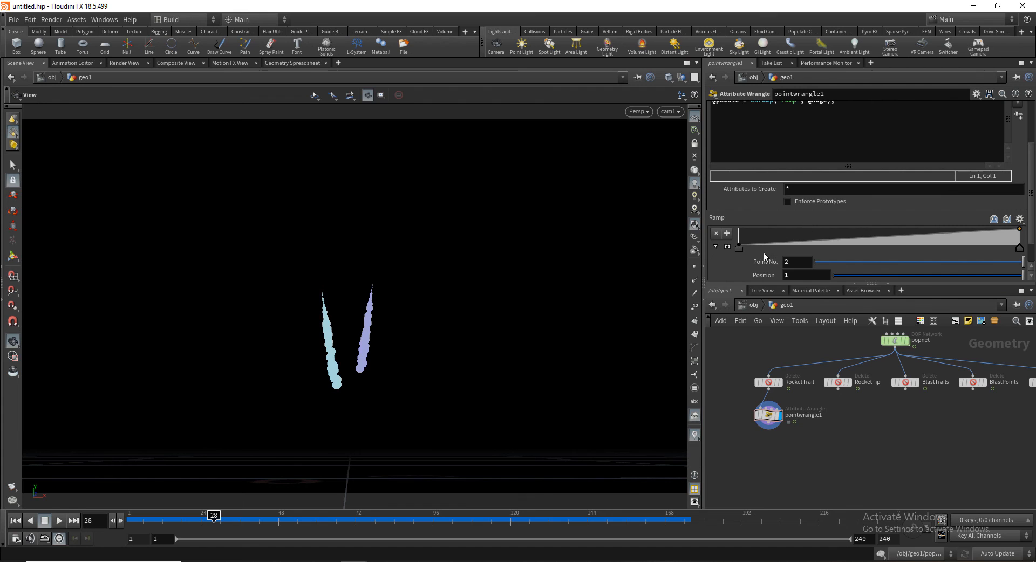
Enlarge the wrangle's ramp and reverse it so it falls from 1 at position 0 to 0 at position 1
{"action": "left_click", "coordinate": [727, 247]}
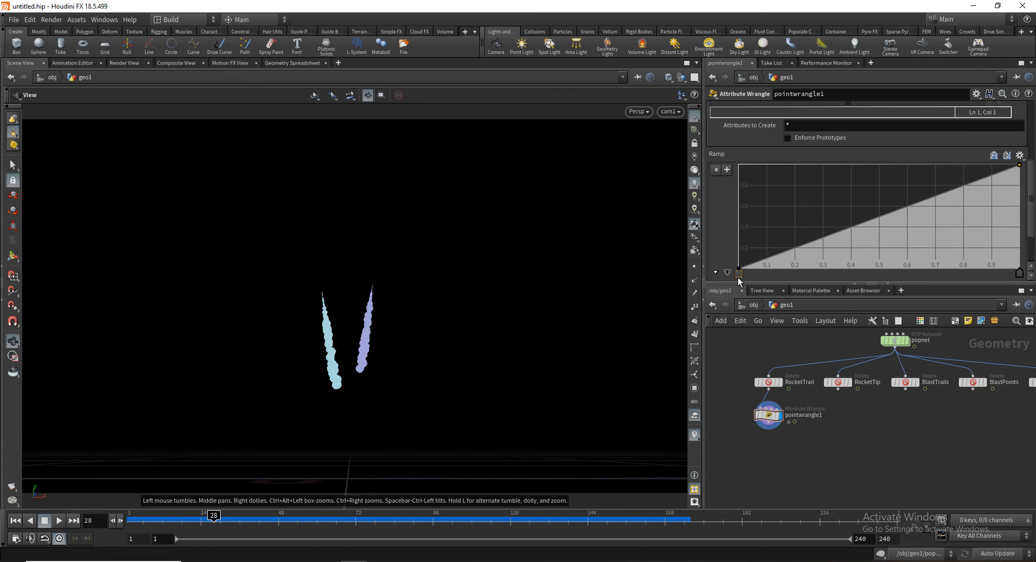
{"action": "left_click_drag", "start_coordinate": [739, 274], "coordinate": [927, 273]}
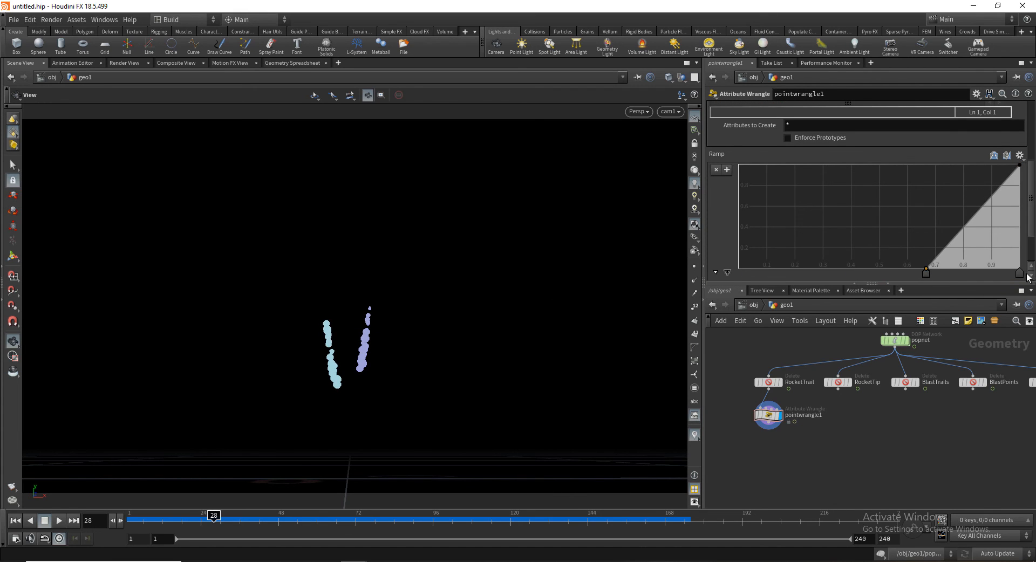
{"action": "left_click_drag", "start_coordinate": [1018, 273], "coordinate": [739, 273]}
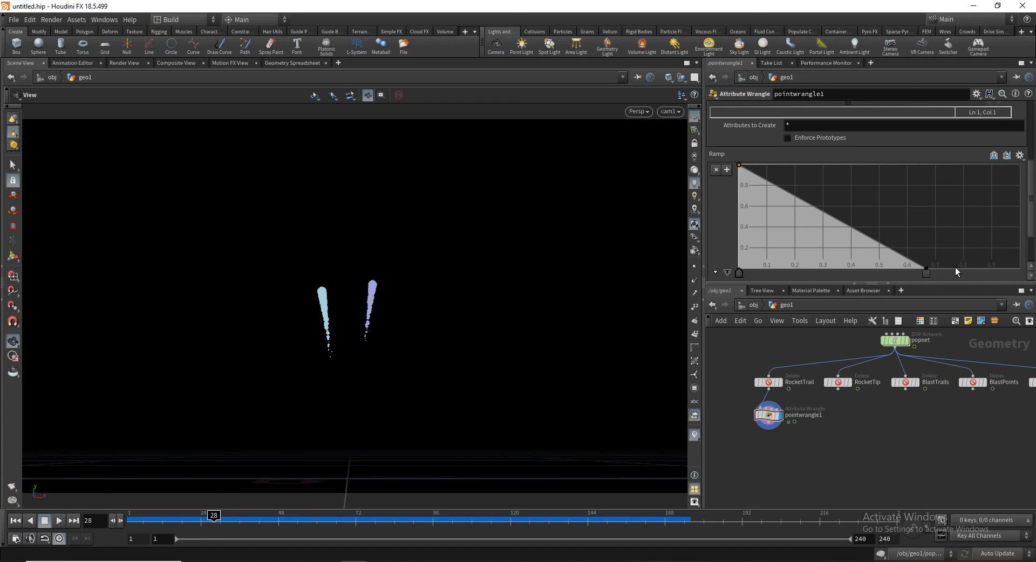
{"action": "left_click_drag", "start_coordinate": [927, 274], "coordinate": [1020, 273]}
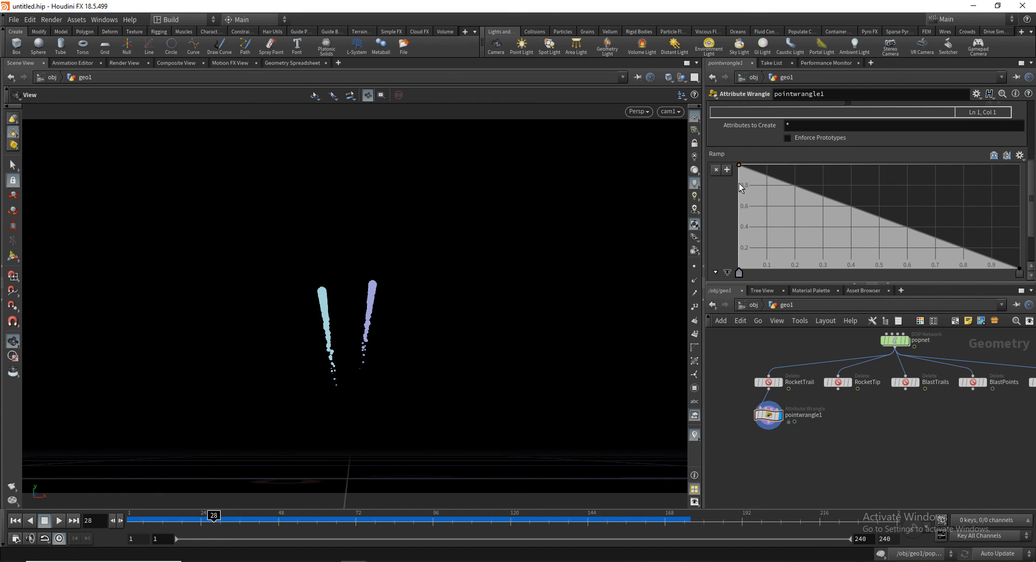
Lower the ramp's starting value at position 0 to about 0.13 to thin the rocket trails
{"action": "left_click_drag", "start_coordinate": [739, 166], "coordinate": [707, 251]}
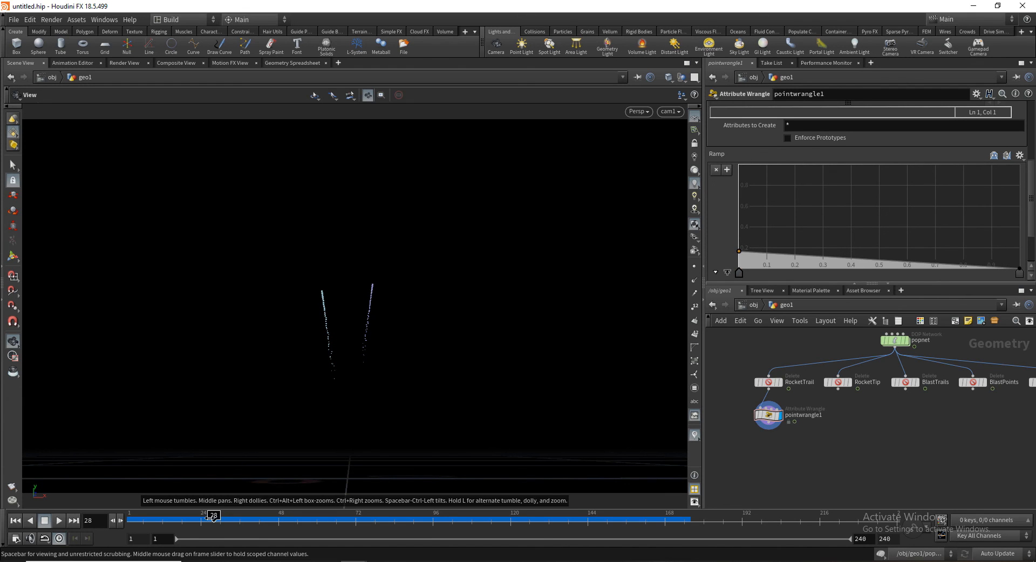
{"action": "mouse_move", "coordinate": [214, 519]}
{"action": "left_mouse_down"}
{"action": "mouse_move", "coordinate": [172, 519]}
{"action": "mouse_move", "coordinate": [233, 507]}
{"action": "mouse_move", "coordinate": [166, 505]}
{"action": "mouse_move", "coordinate": [246, 499]}
{"action": "mouse_move", "coordinate": [200, 502]}
{"action": "mouse_move", "coordinate": [214, 502]}
{"action": "left_mouse_up"}
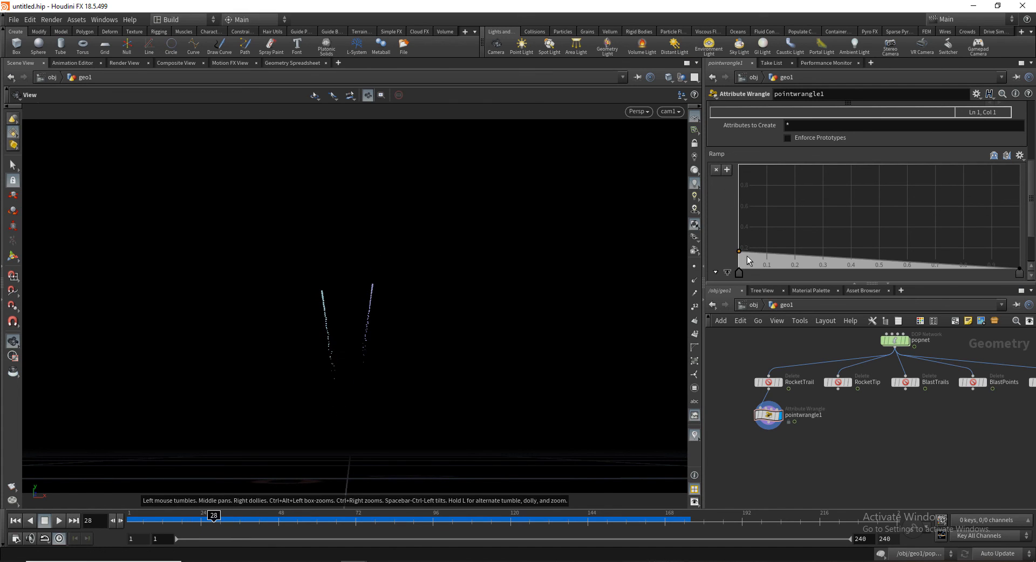
{"action": "left_click_drag", "start_coordinate": [738, 252], "coordinate": [739, 258]}
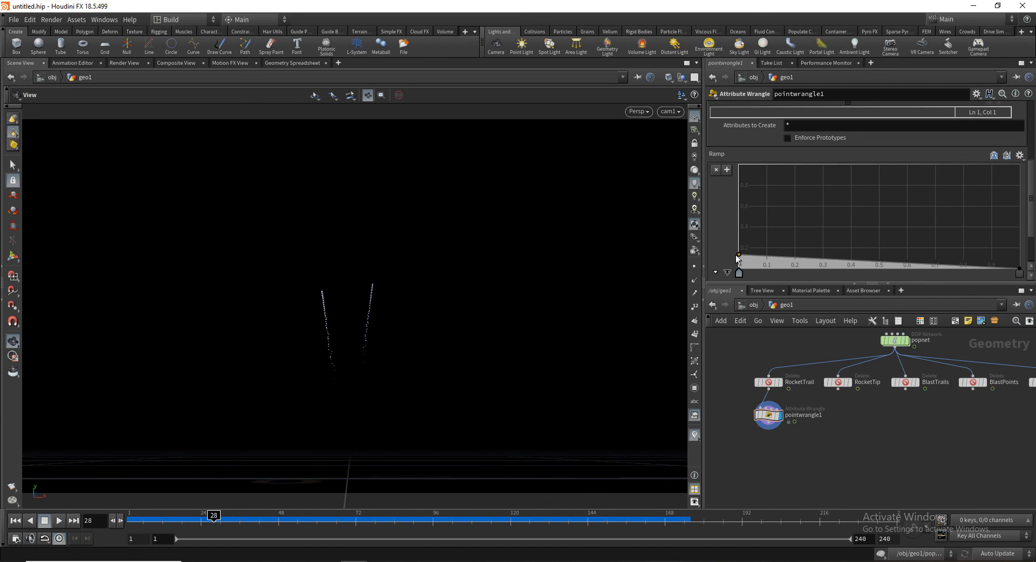
Check the rocket trails over the opening frames, return to frame 1 and set popnet's simulation Substeps to 3
{"action": "left_click_drag", "start_coordinate": [156, 517], "coordinate": [223, 511]}
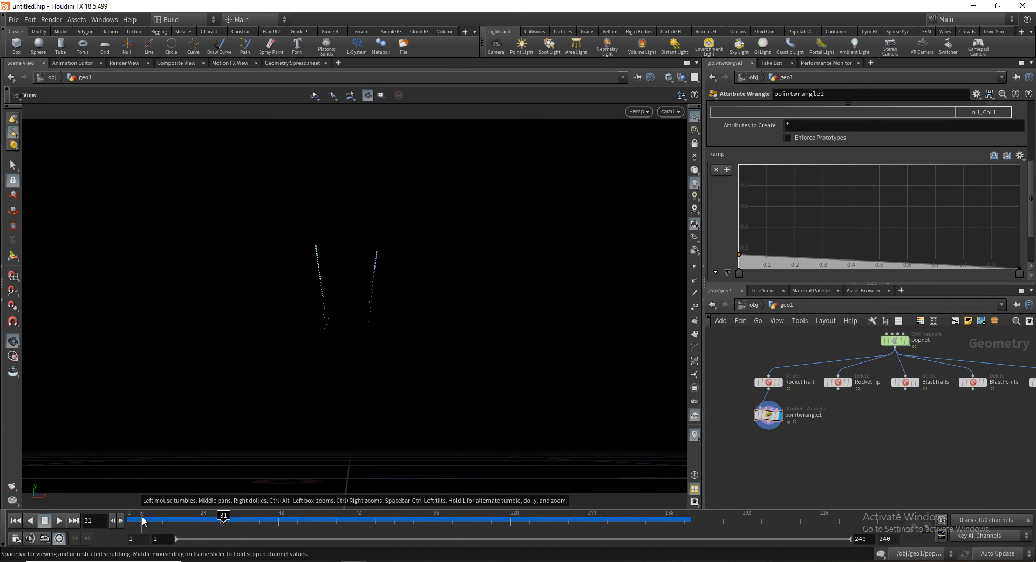
{"action": "mouse_move", "coordinate": [142, 517]}
{"action": "left_mouse_down"}
{"action": "mouse_move", "coordinate": [129, 517]}
{"action": "mouse_move", "coordinate": [225, 517]}
{"action": "mouse_move", "coordinate": [131, 517]}
{"action": "left_mouse_up"}
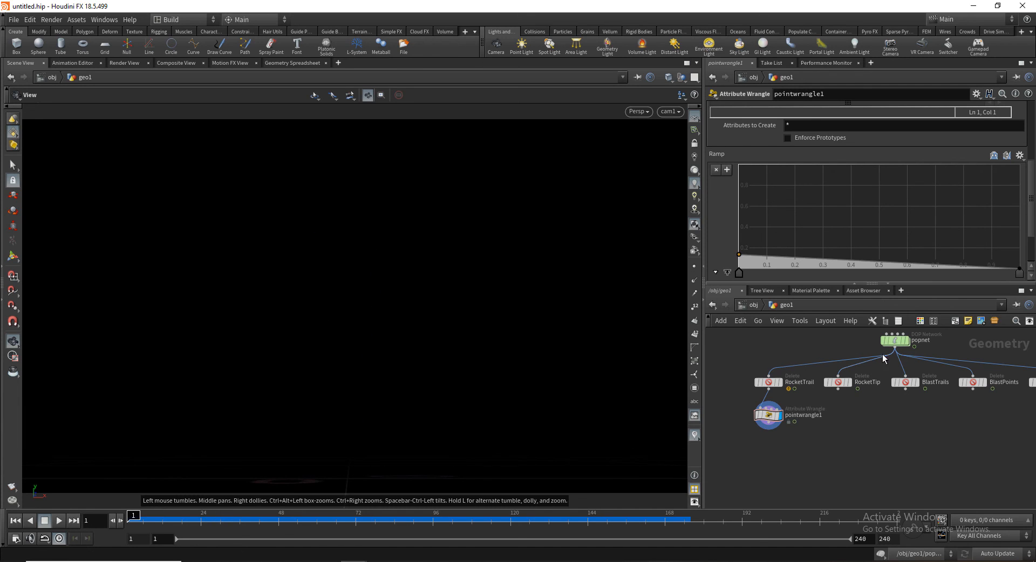
{"action": "middle_click_drag", "start_coordinate": [883, 354], "coordinate": [850, 383]}
{"action": "left_click_drag", "start_coordinate": [801, 376], "coordinate": [966, 367]}
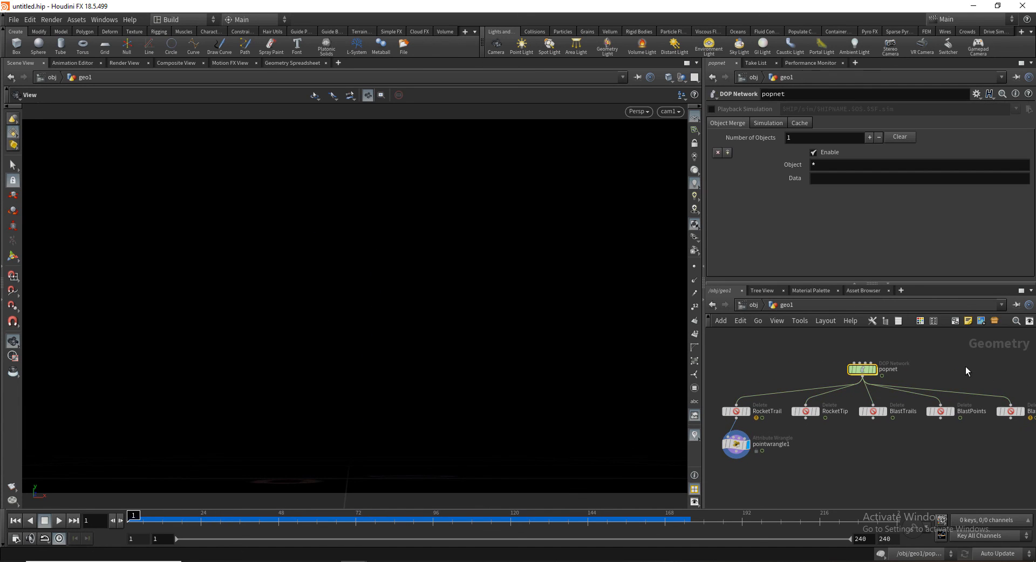
{"action": "left_click", "coordinate": [767, 127]}
{"action": "left_click", "coordinate": [801, 184]}
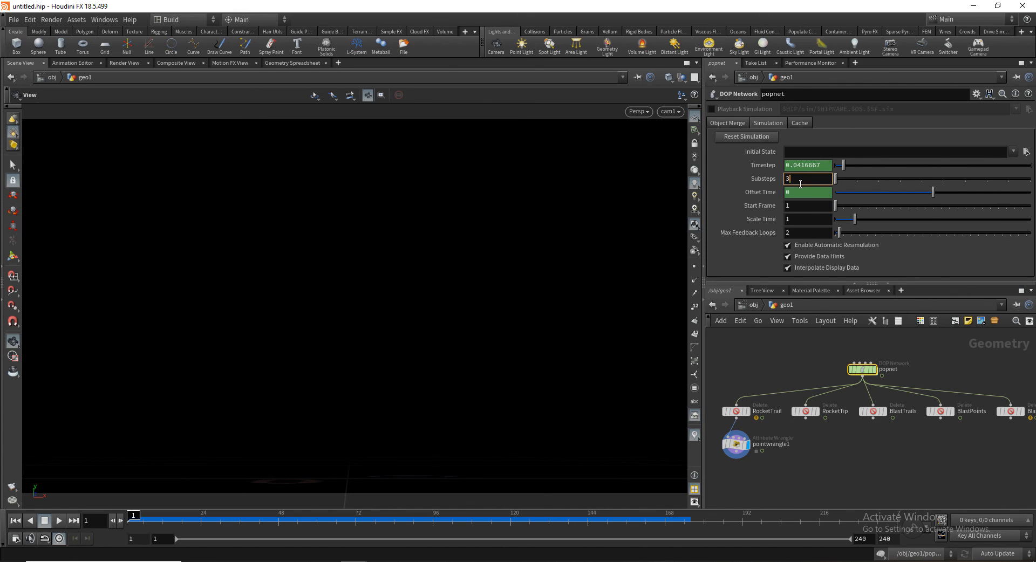
{"action": "type", "text": "3"}
{"action": "key", "text": "Return"}
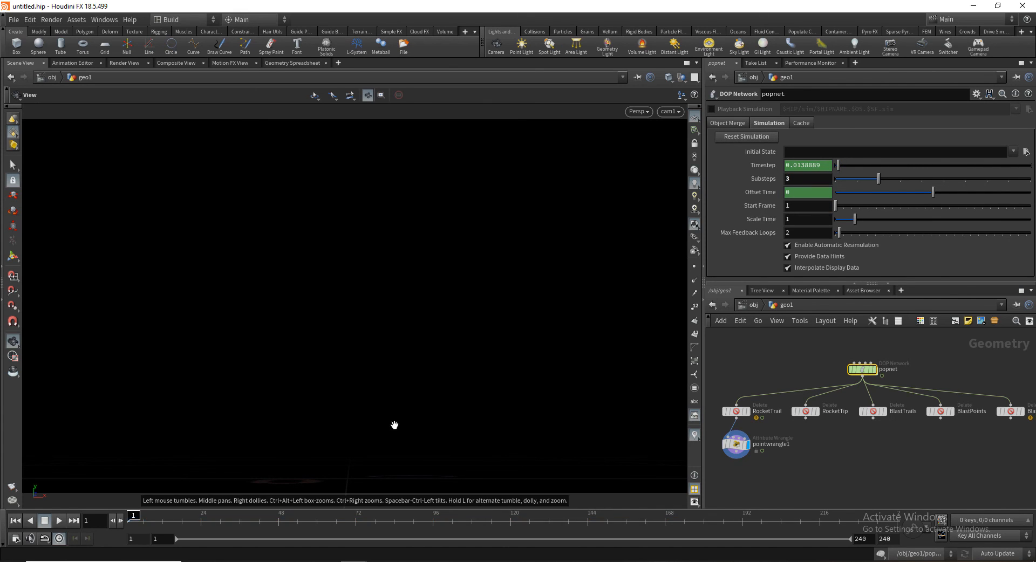
Scrub the resimulated rocket trails through to frame 37, and switch to VLC to play the reference FireWorks.mov for comparison
{"action": "left_click", "coordinate": [163, 514]}
{"action": "left_click_drag", "start_coordinate": [166, 515], "coordinate": [207, 515]}
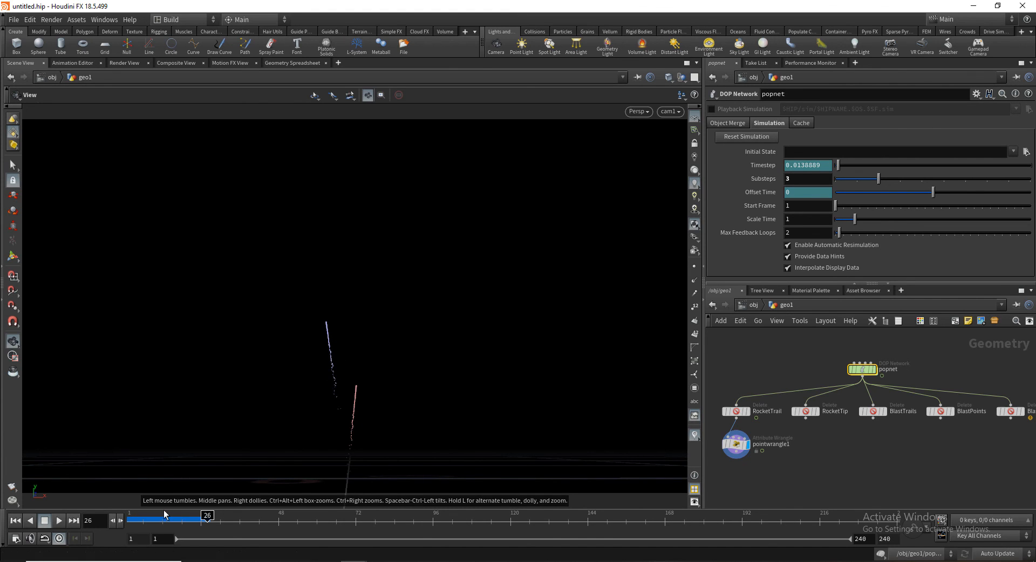
{"action": "left_click", "coordinate": [226, 518]}
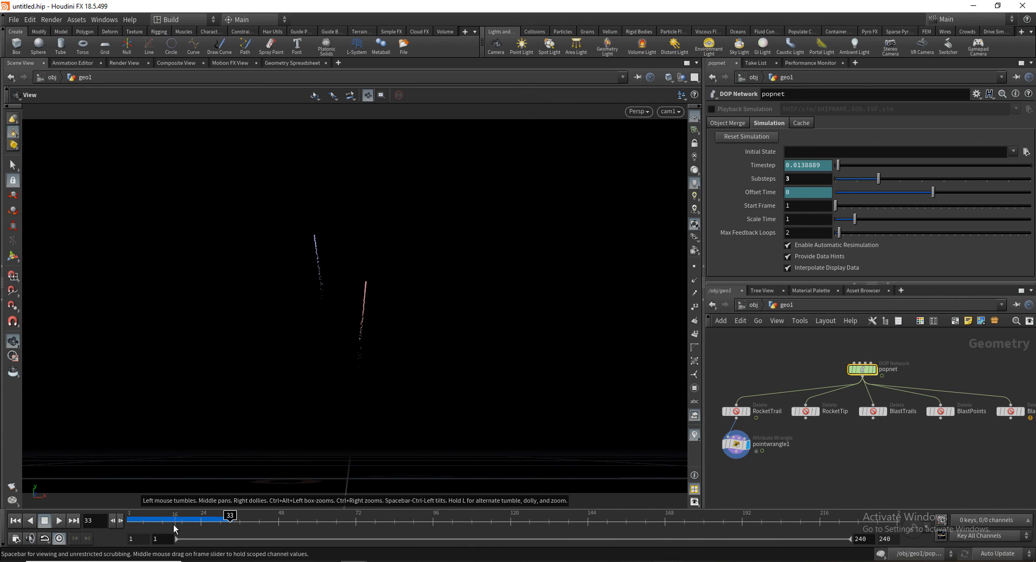
{"action": "mouse_move", "coordinate": [144, 518]}
{"action": "left_mouse_down"}
{"action": "mouse_move", "coordinate": [264, 517]}
{"action": "mouse_move", "coordinate": [208, 517]}
{"action": "mouse_move", "coordinate": [242, 517]}
{"action": "left_mouse_up"}
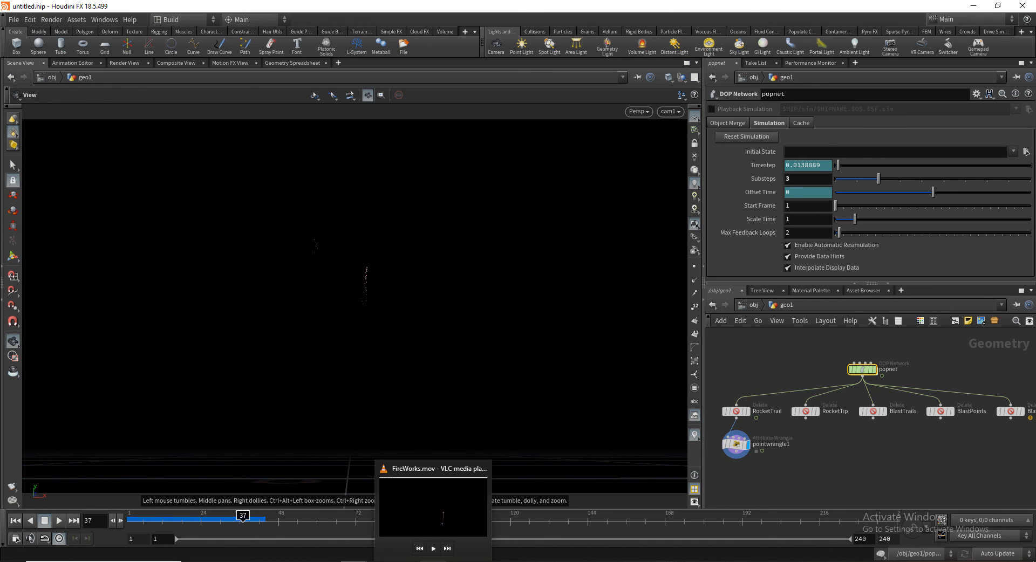
{"action": "left_click", "coordinate": [434, 561]}
{"action": "left_click", "coordinate": [11, 552]}
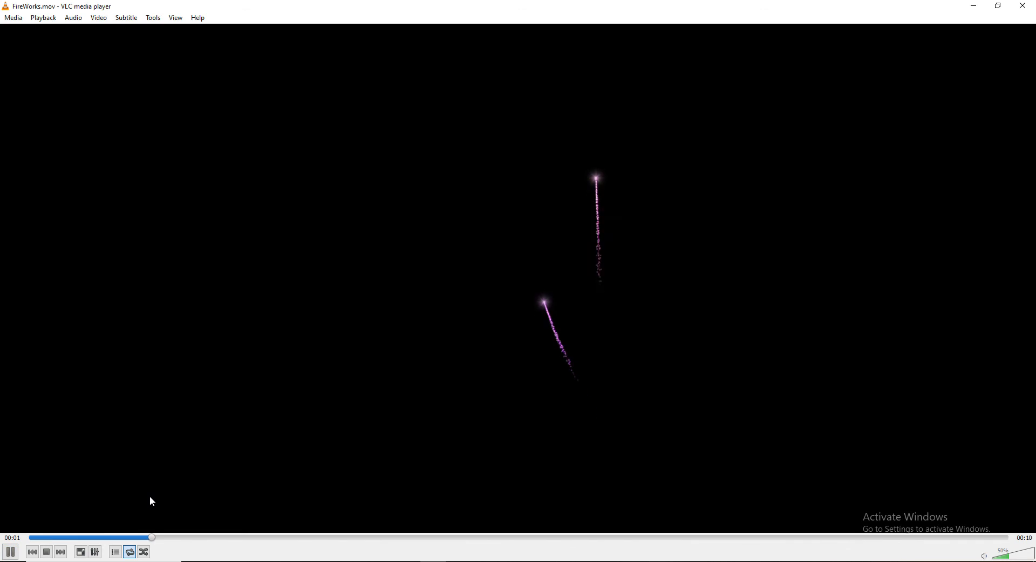